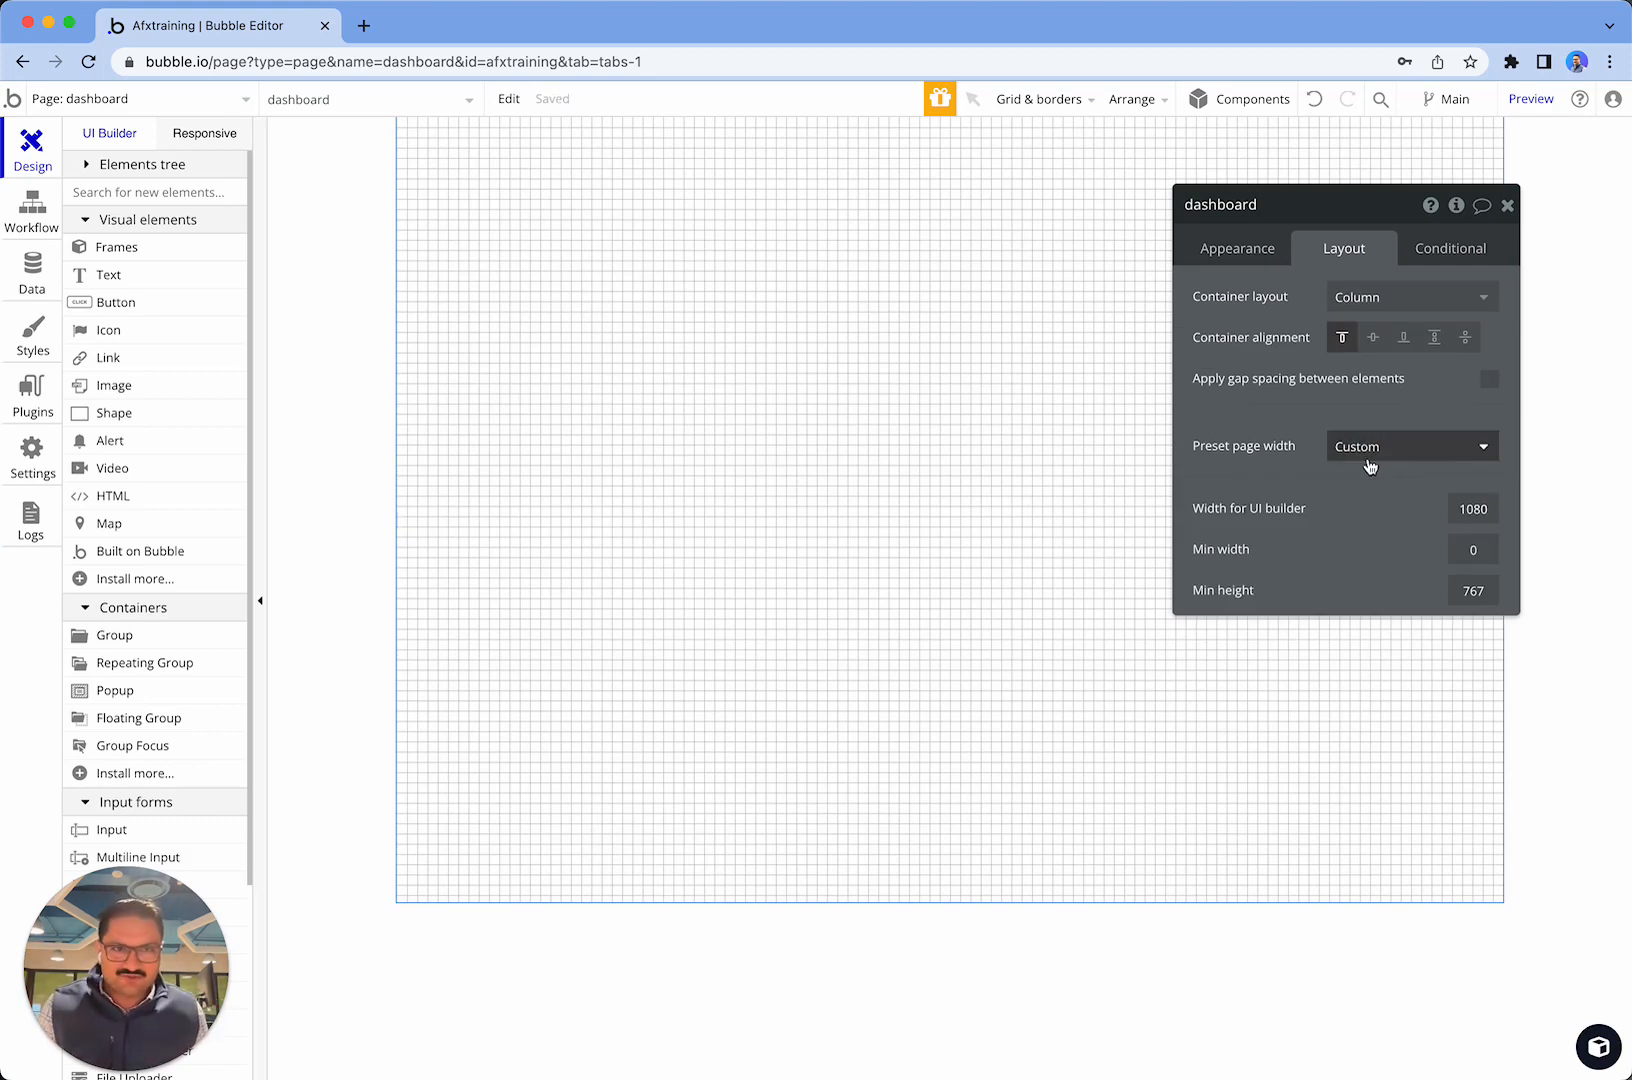
- Set the dashboard page's minimum height to 850
click(1492, 511)
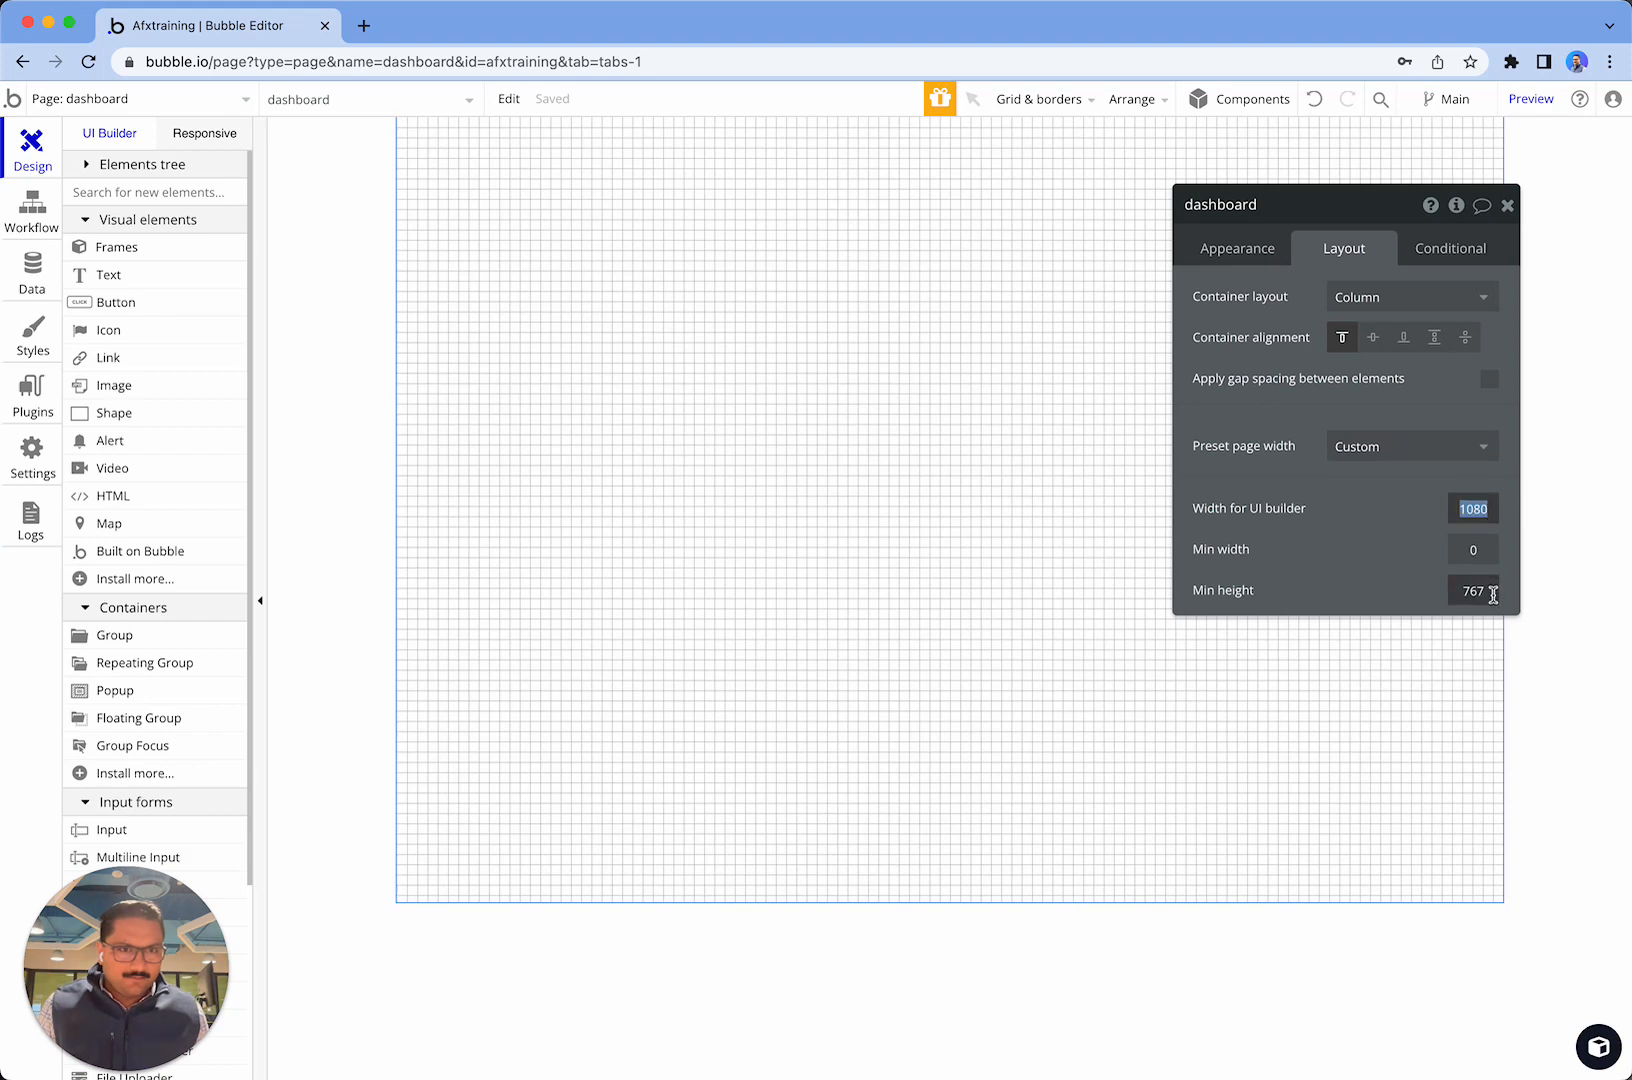
click(1492, 592)
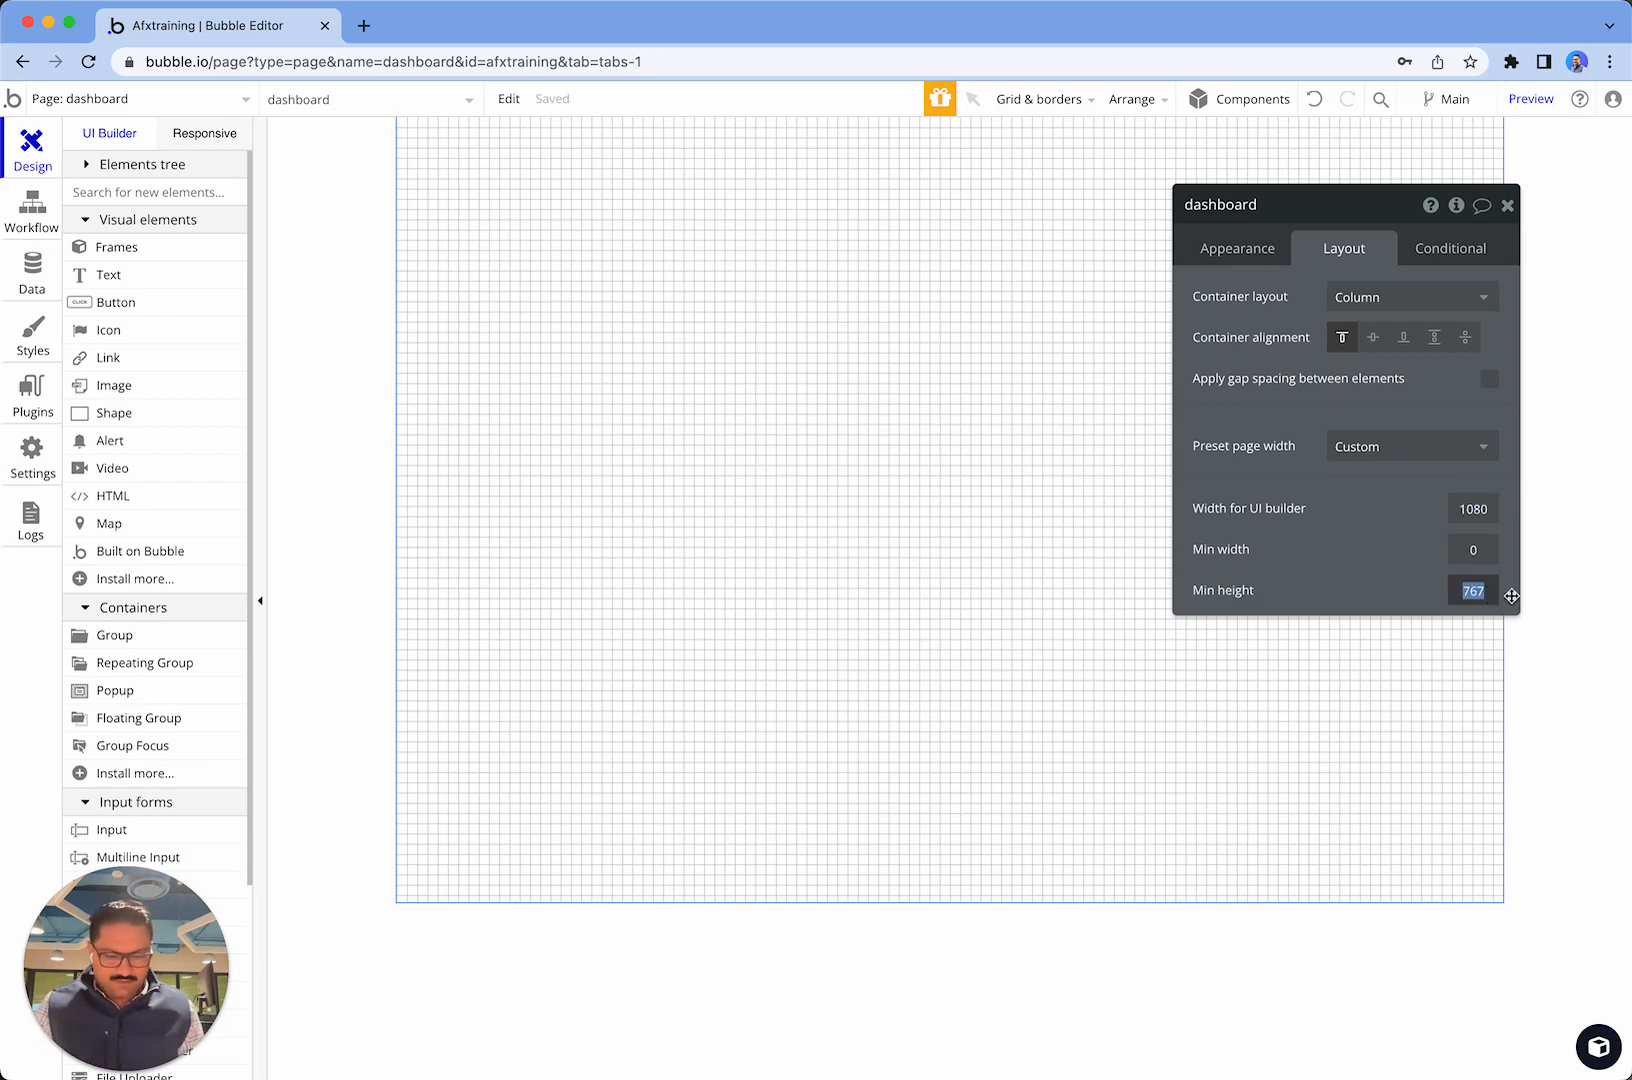
text(8560)
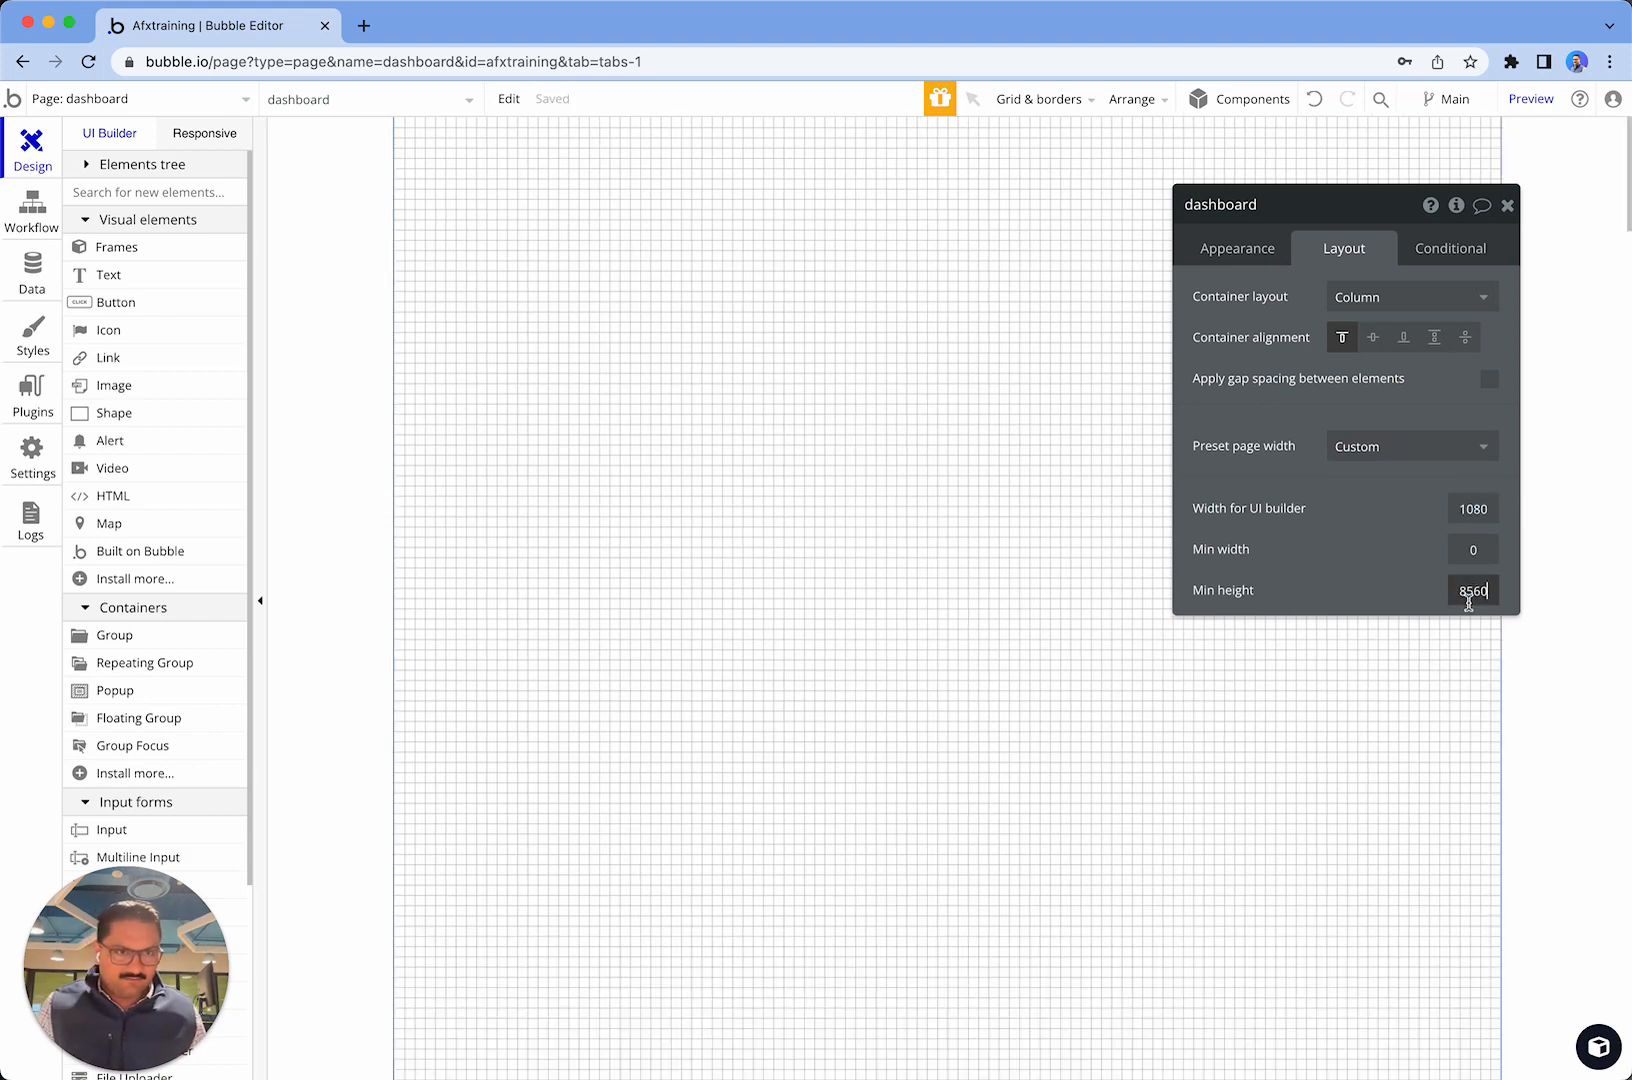
double_click(1468, 600)
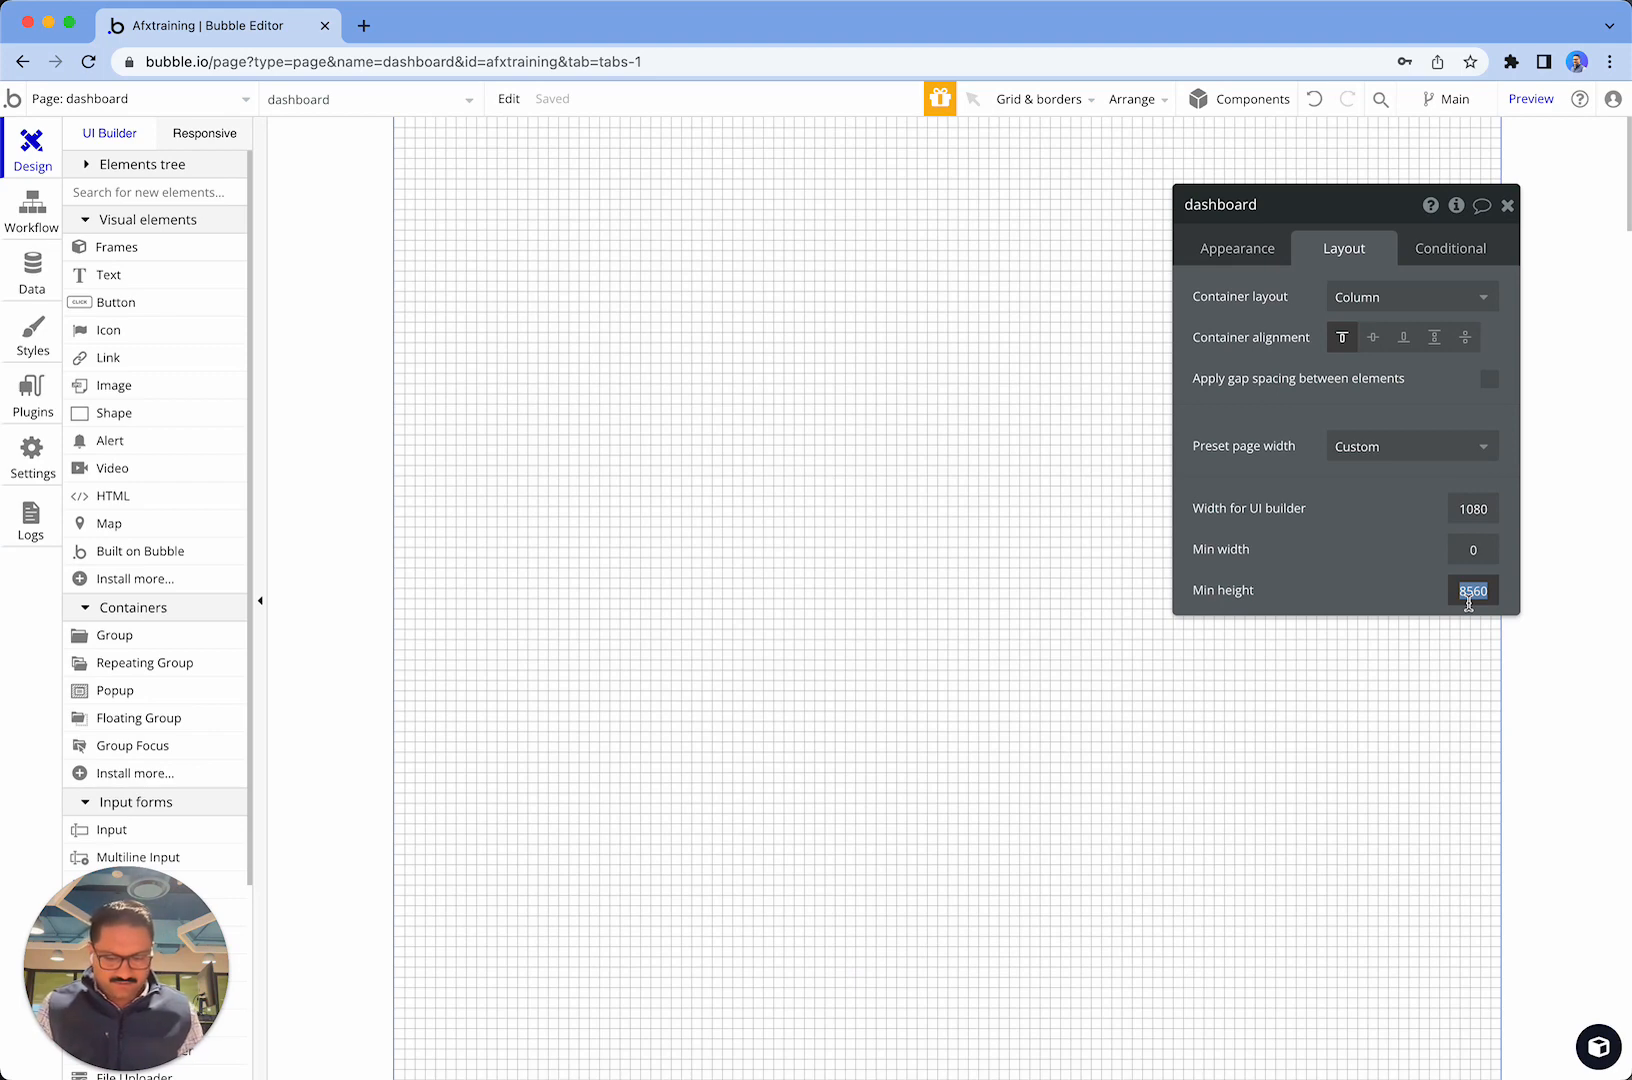
text(850)
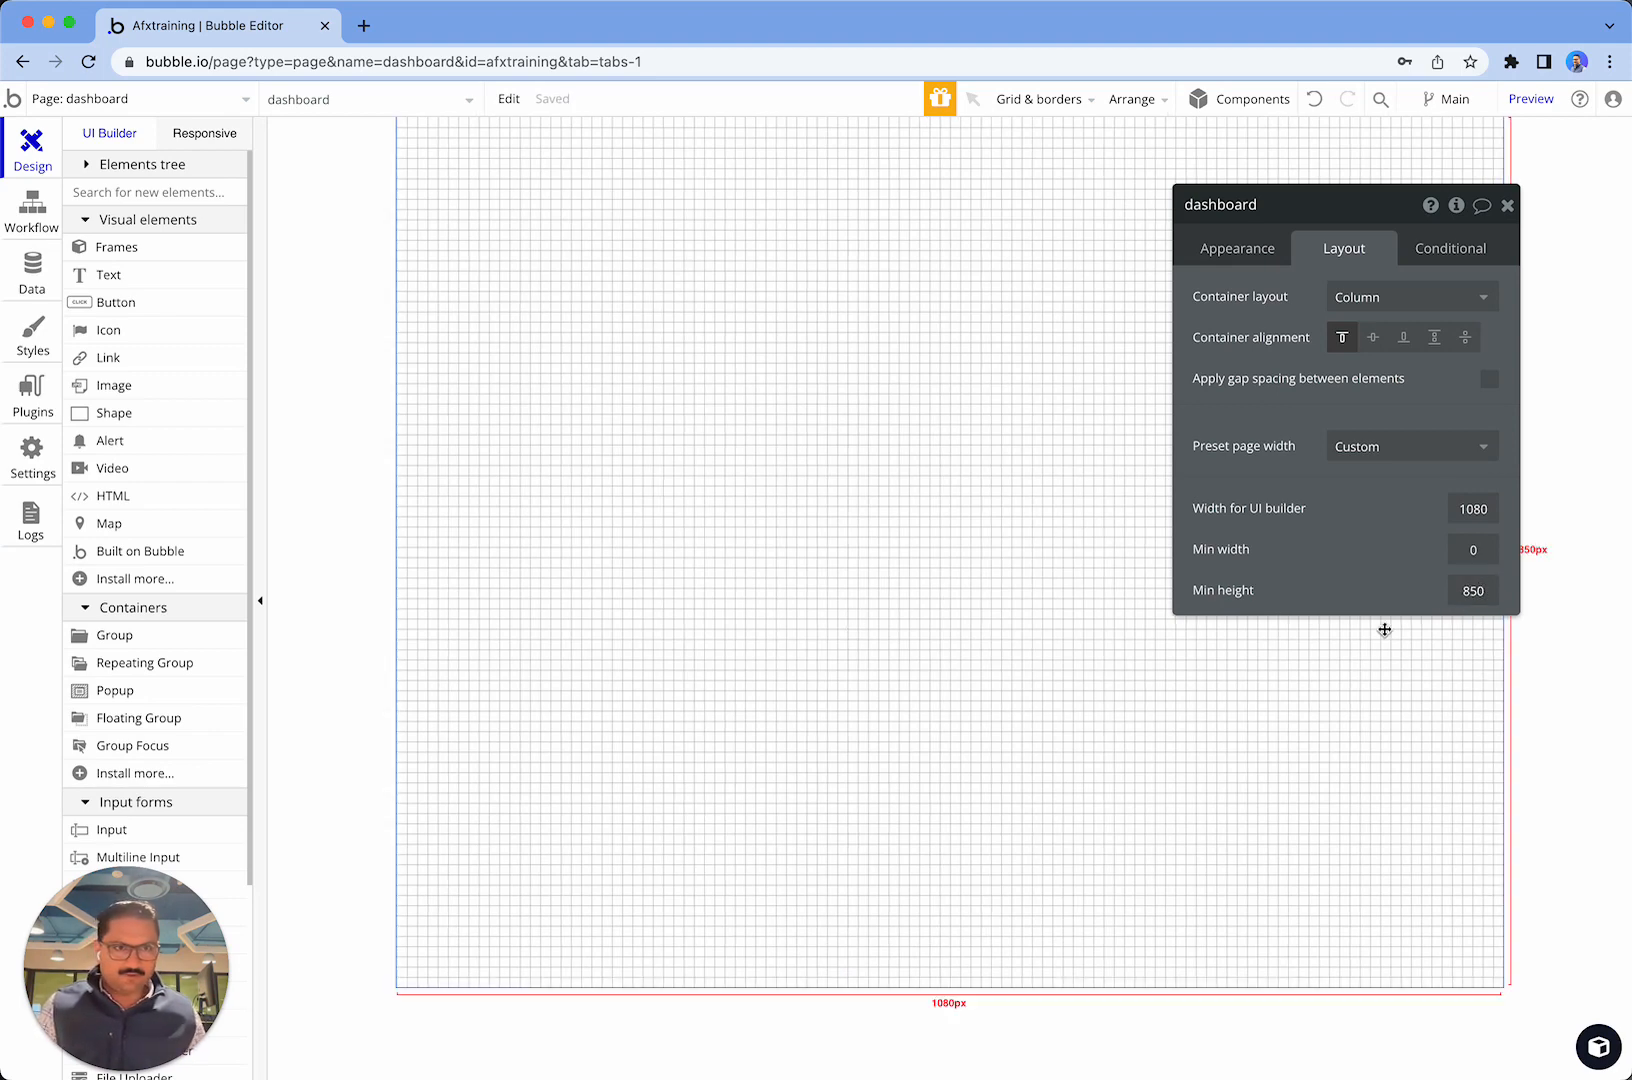
- Set the dashboard page's width for the UI builder to 1100
double_click(1474, 512)
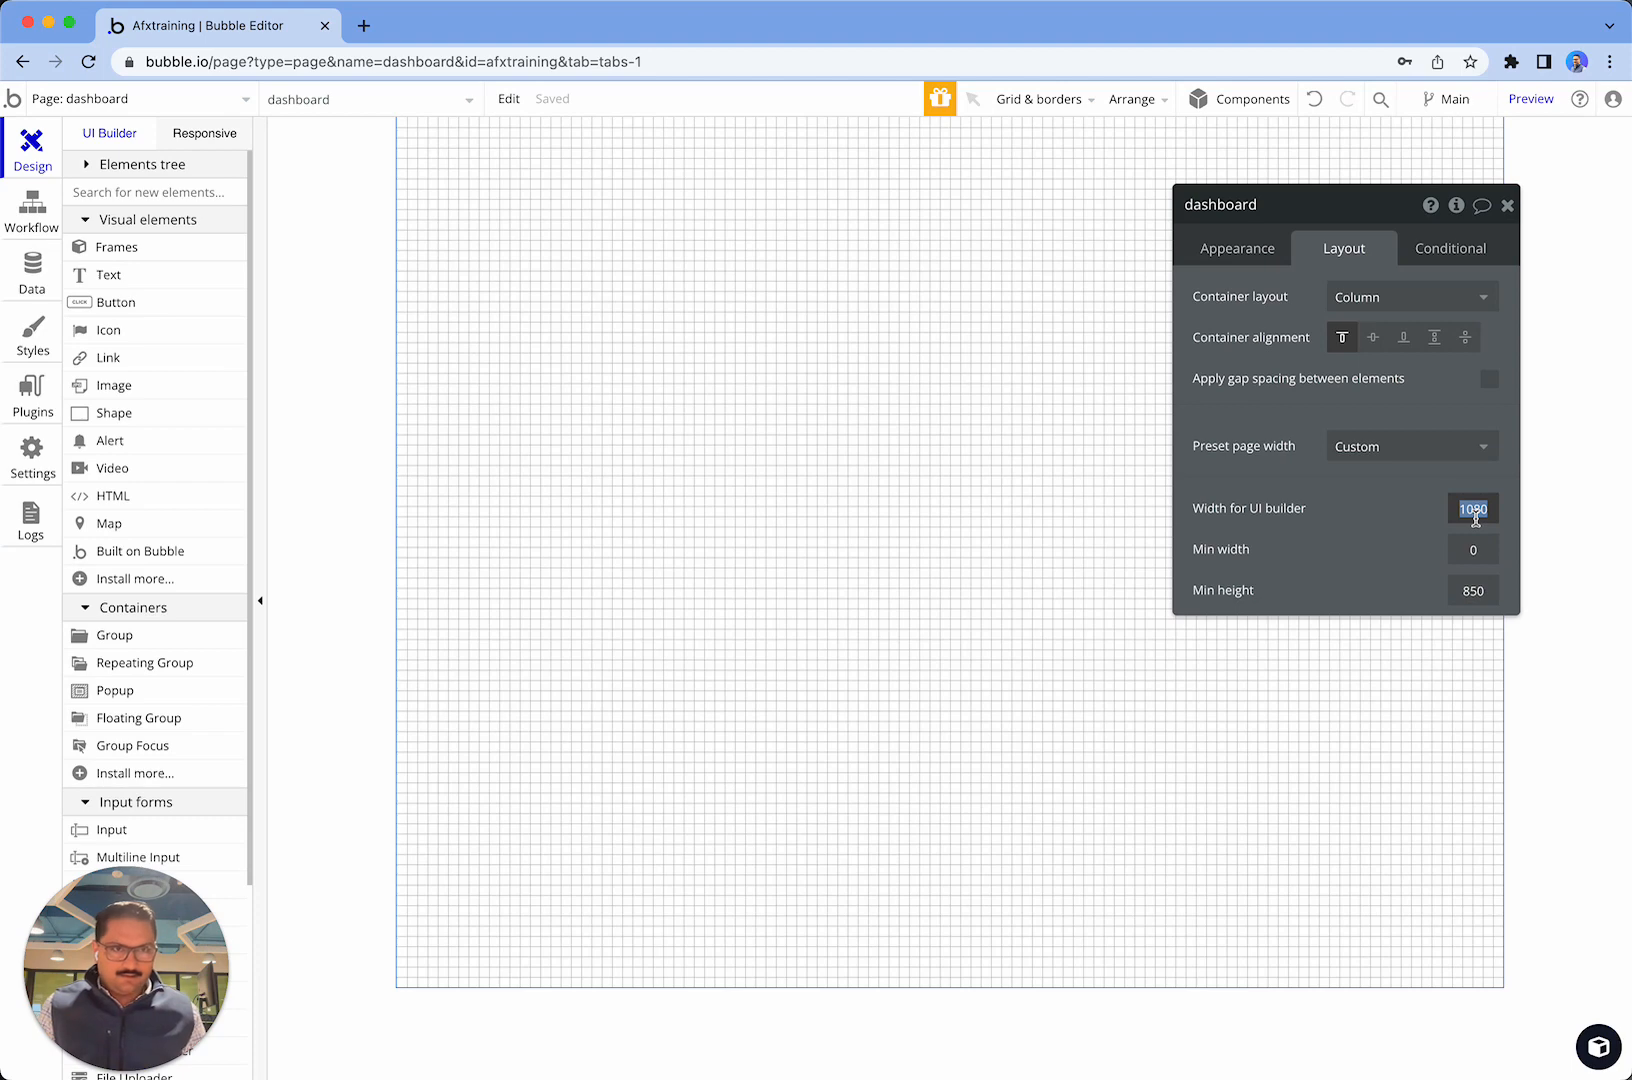
click(692, 549)
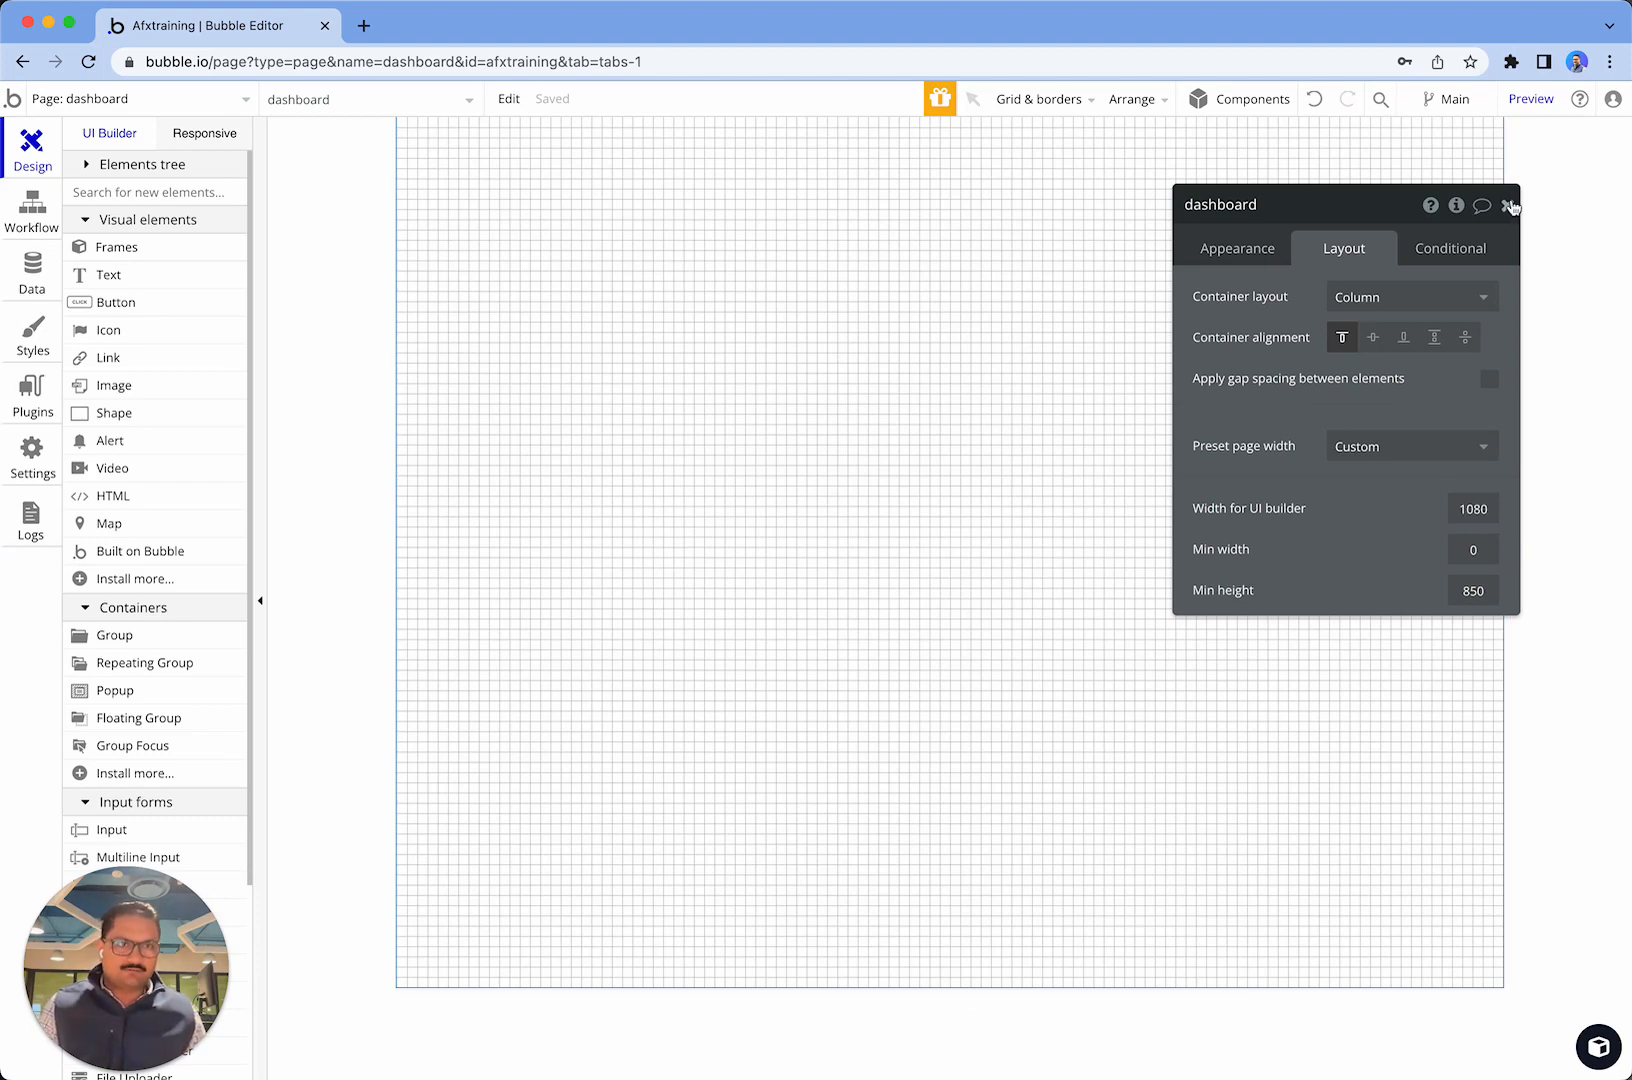
double_click(1462, 506)
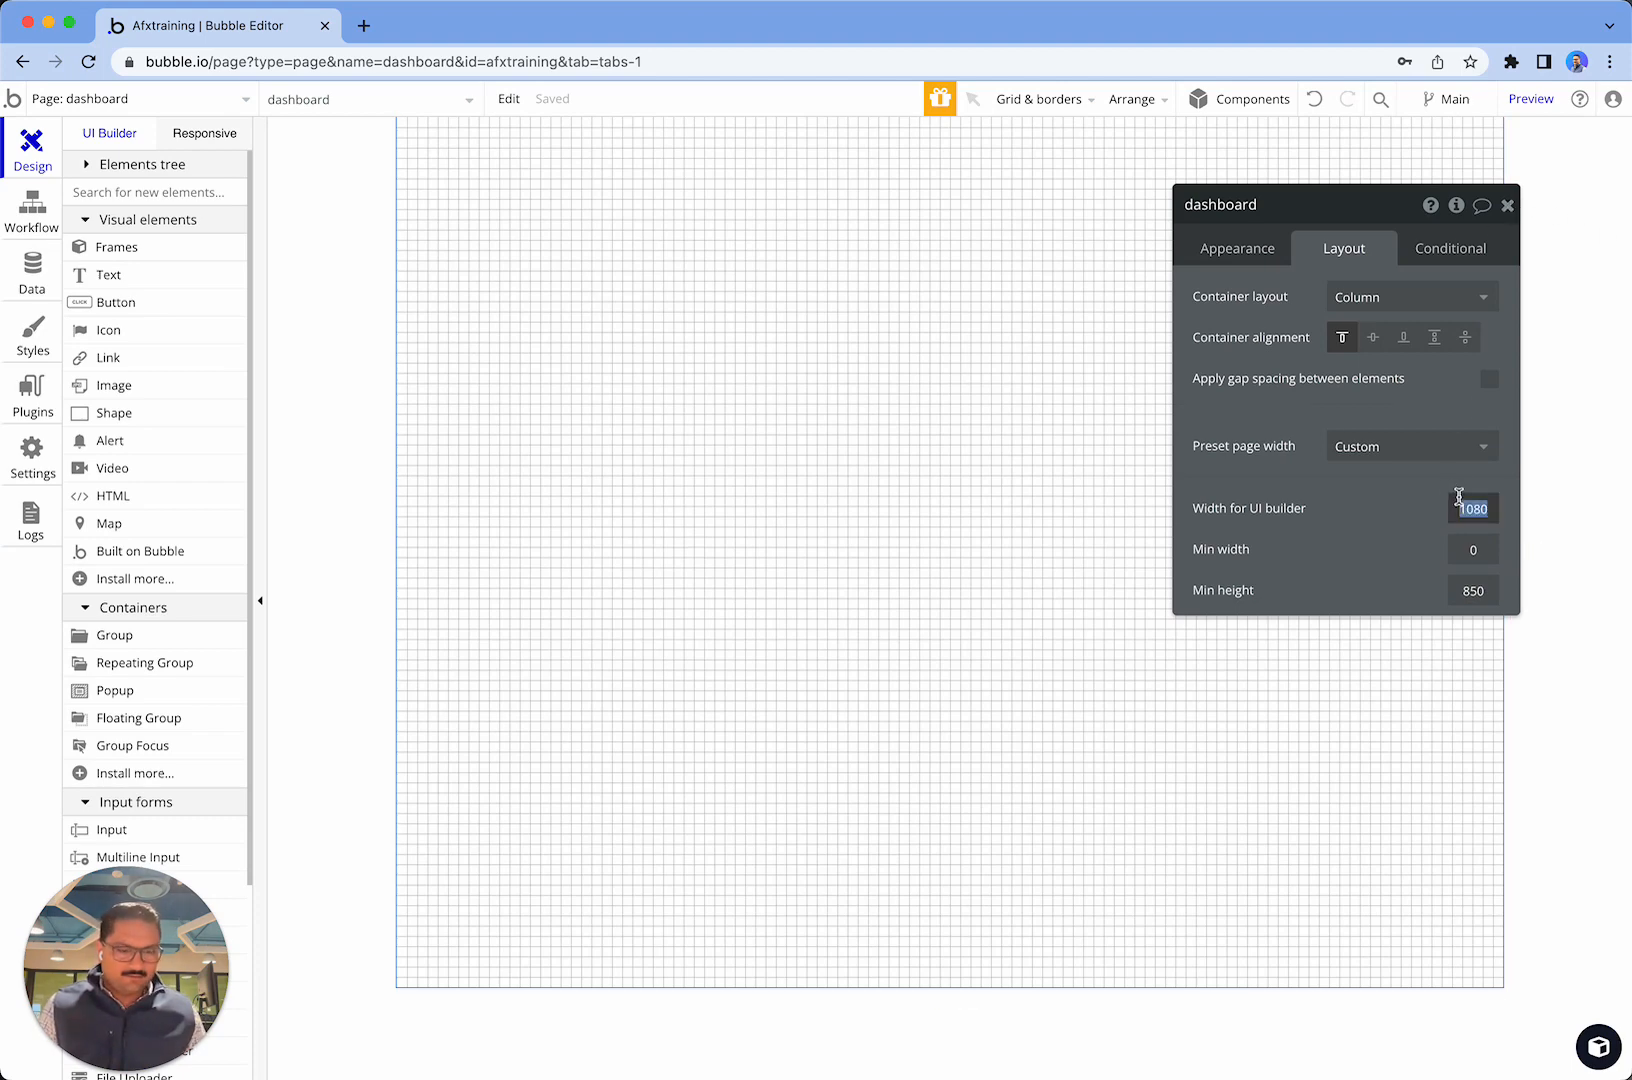
text(100)
key(BackSpace)
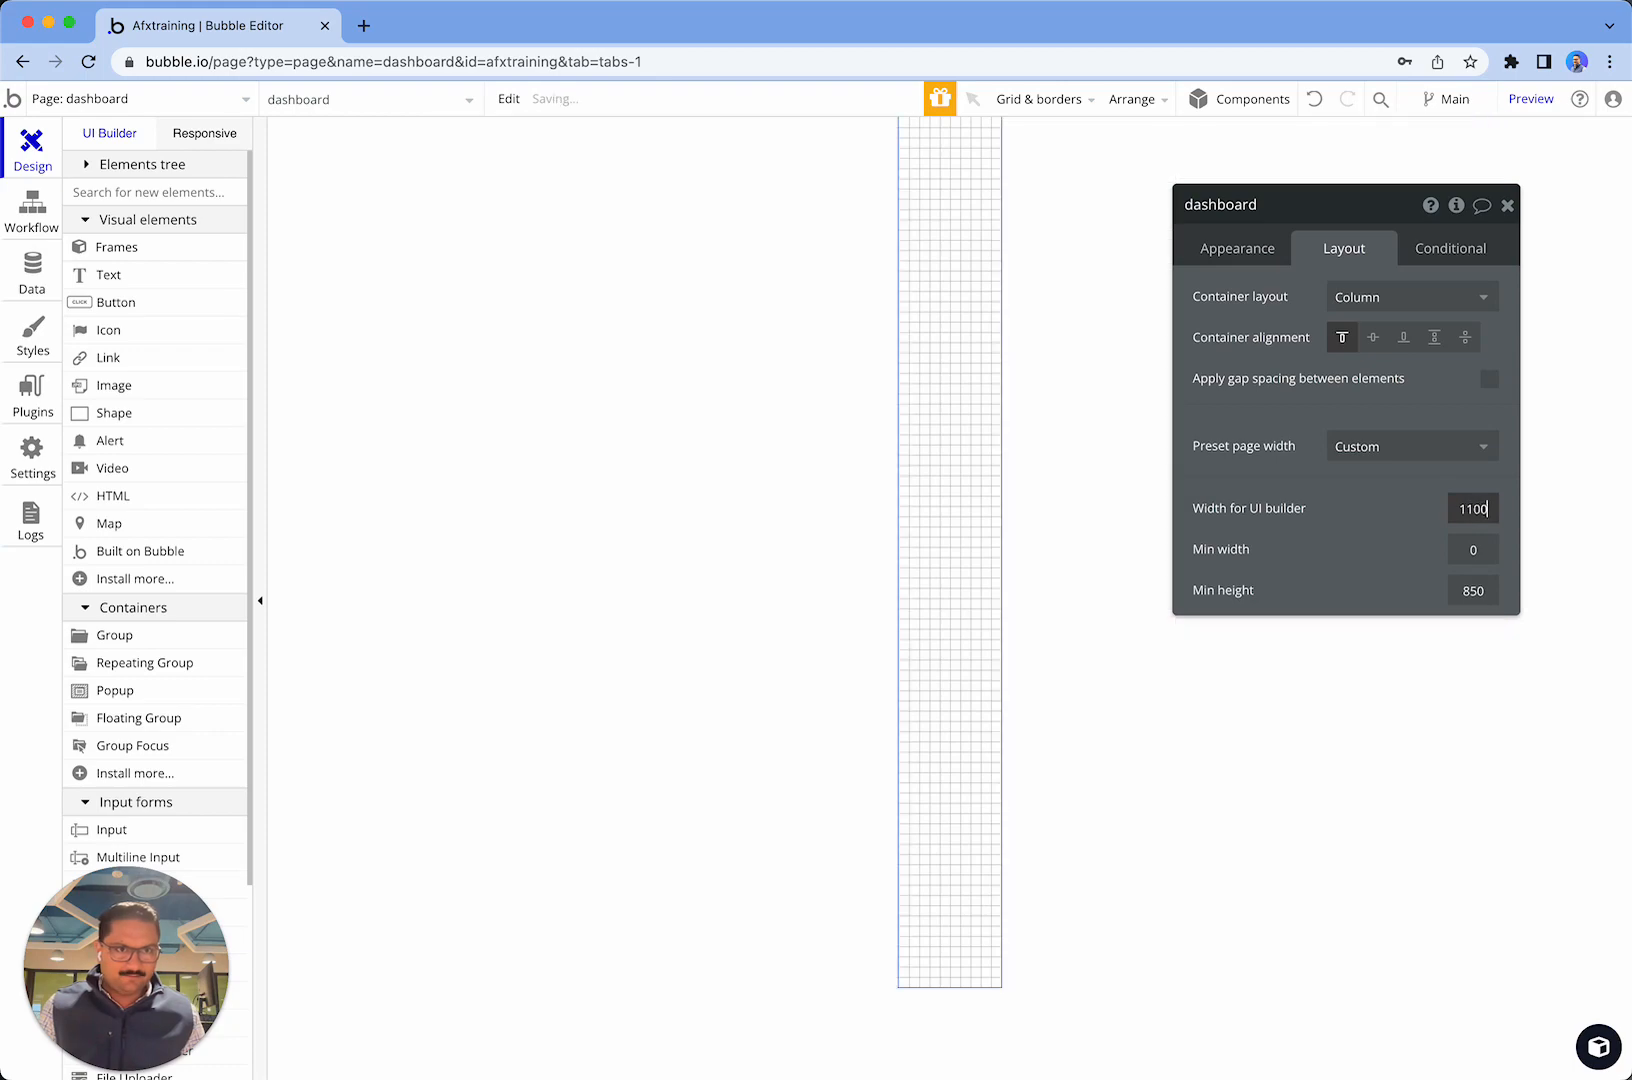
key(Tab)
click(727, 488)
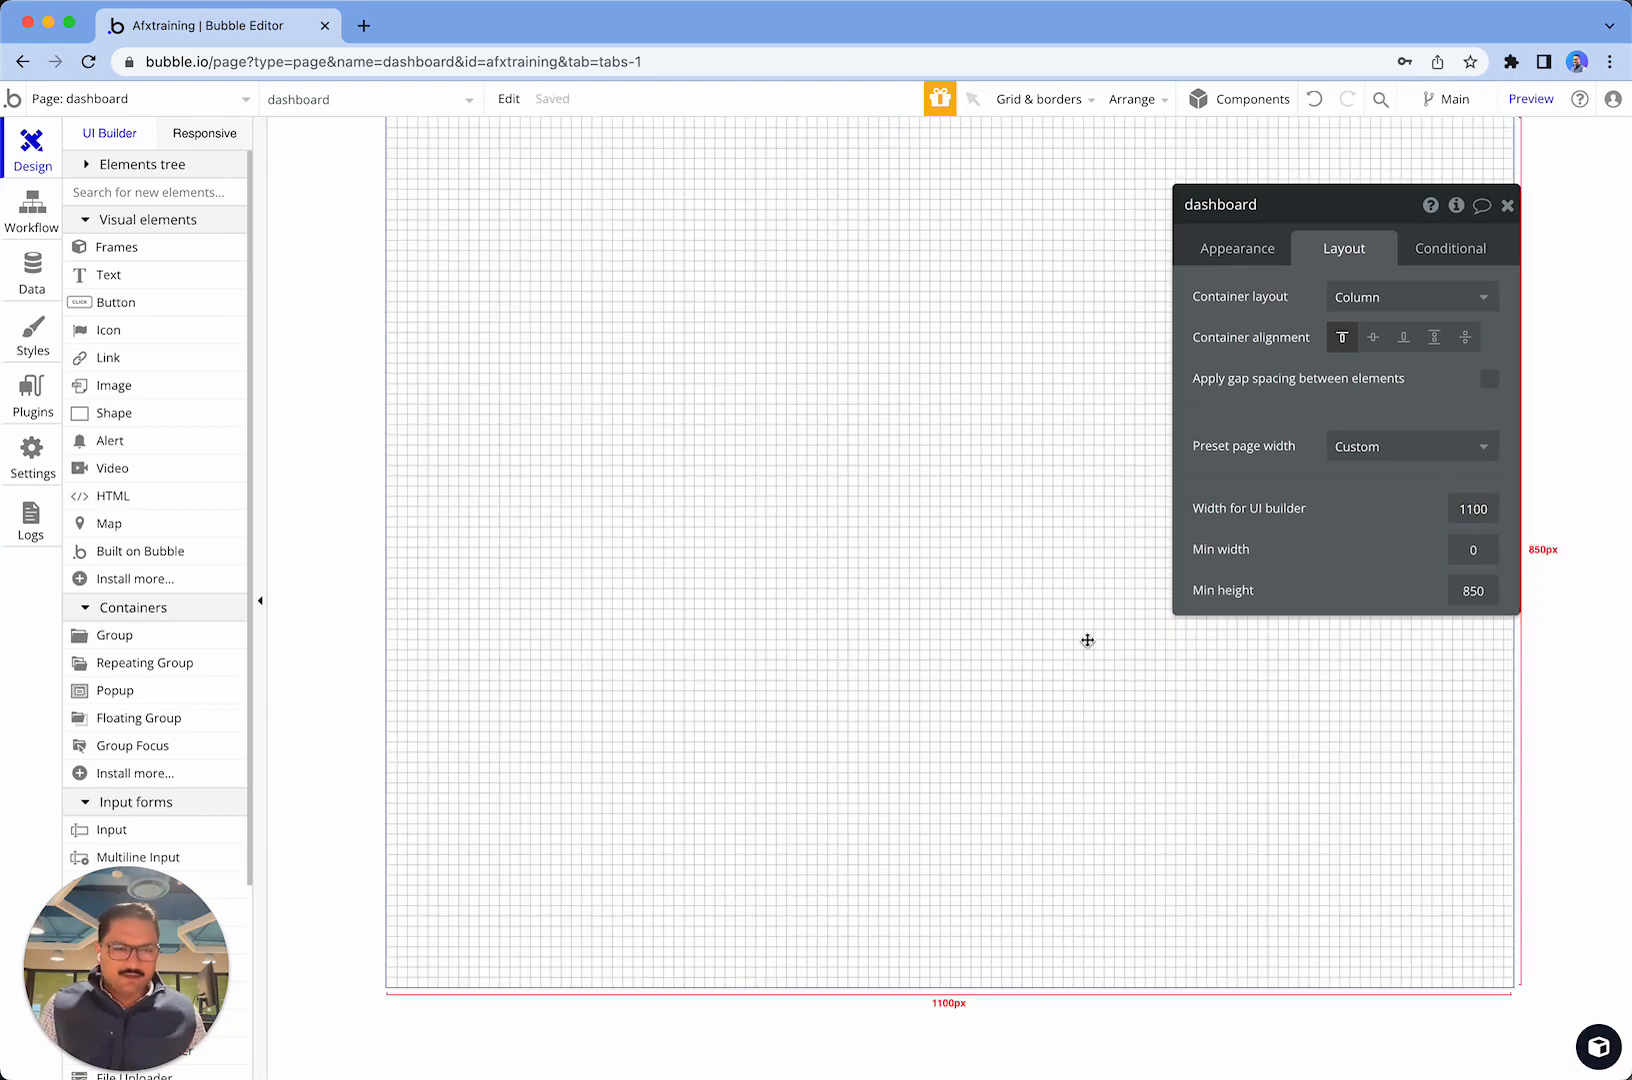
click(1506, 205)
double_click(1206, 244)
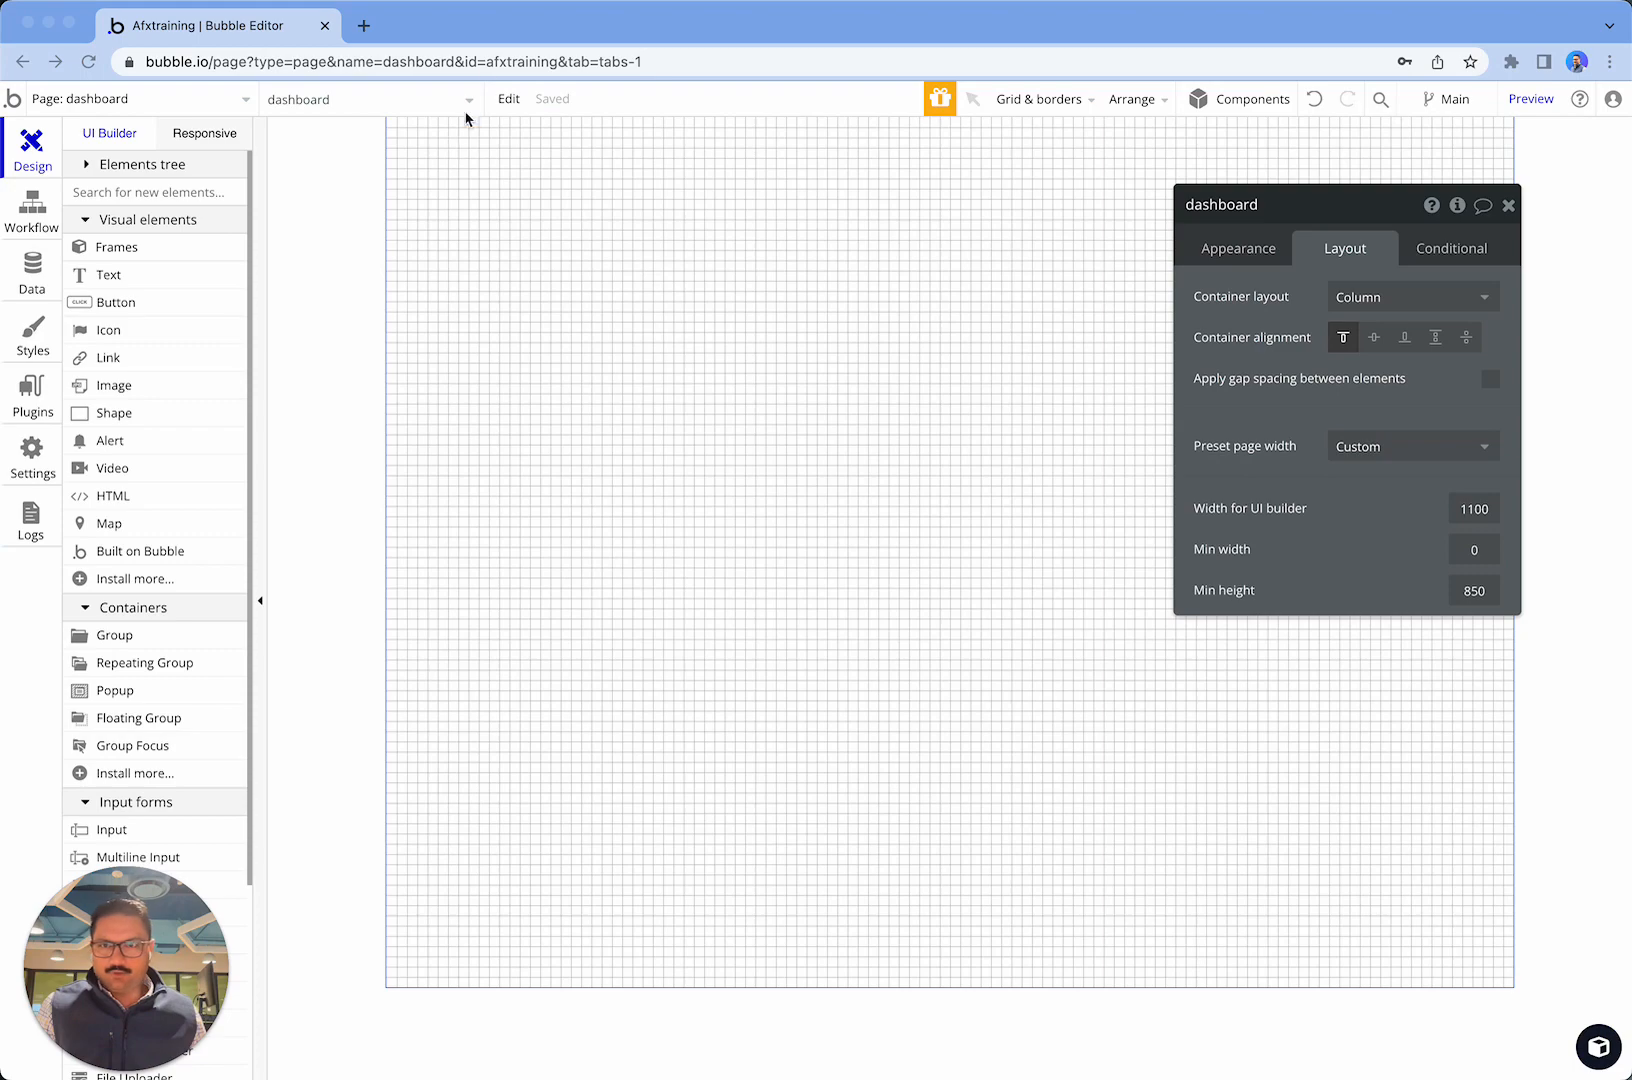
- Create a new option set named "CRM Dashboard Menu (OS)" in the app's data
click(33, 272)
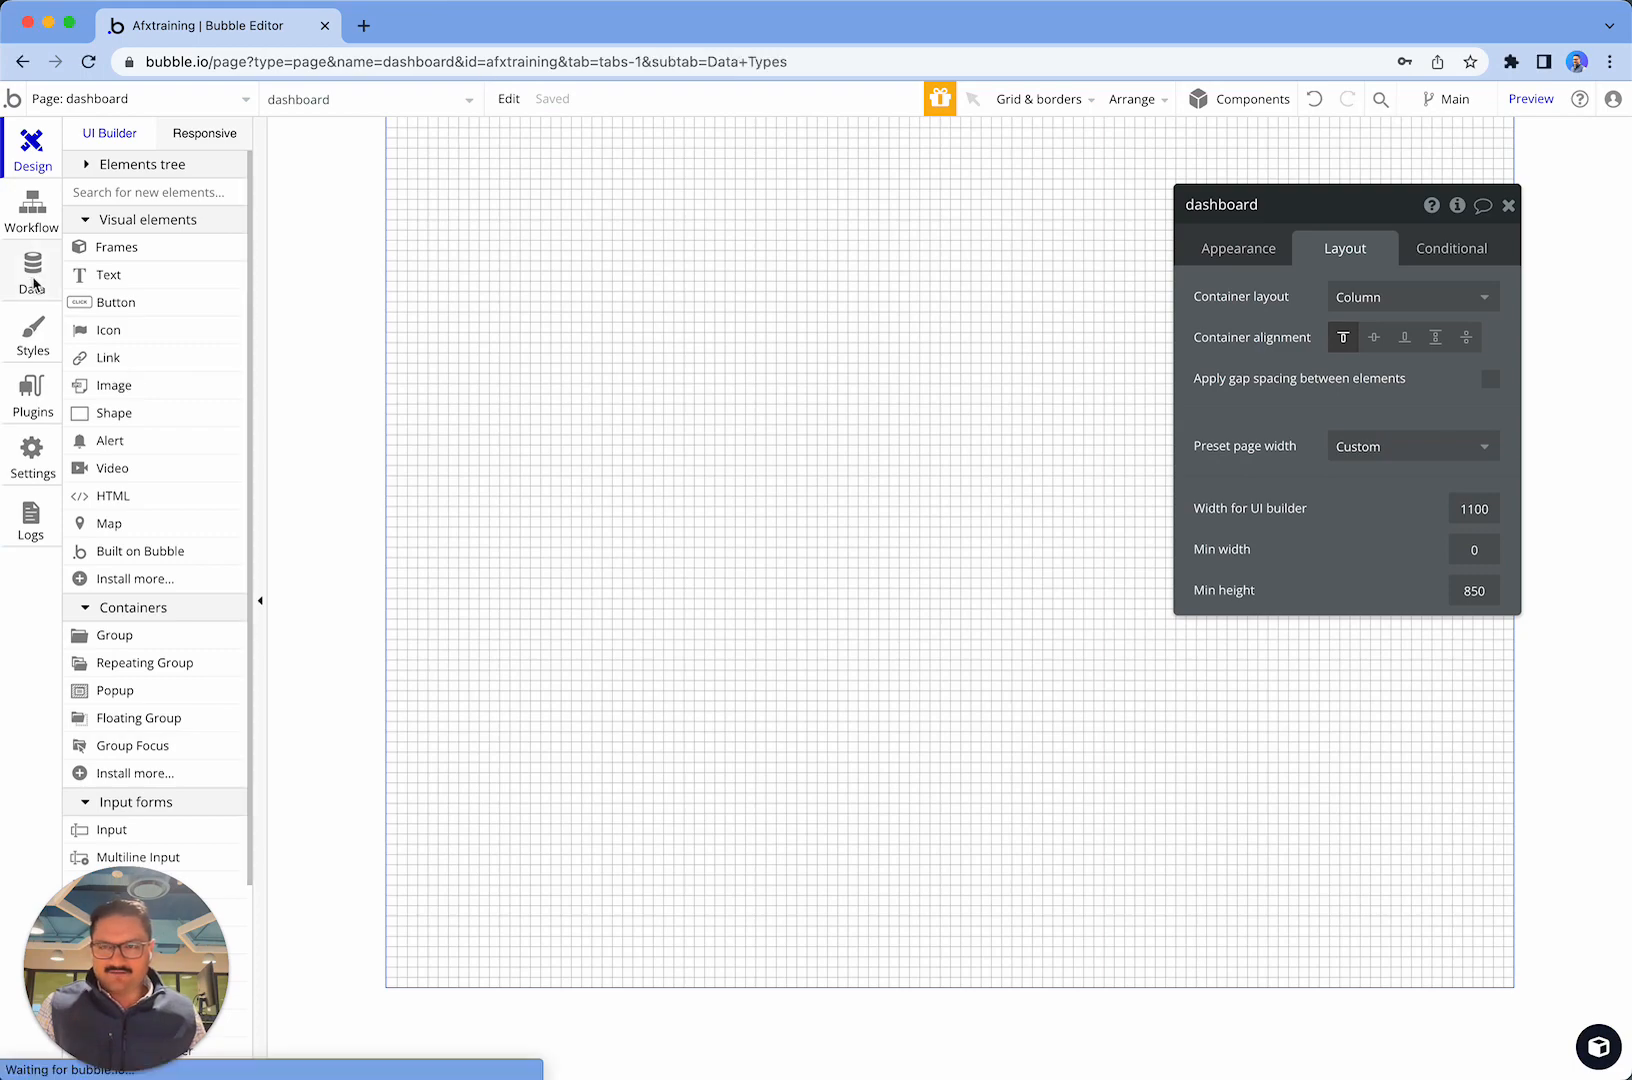
click(493, 179)
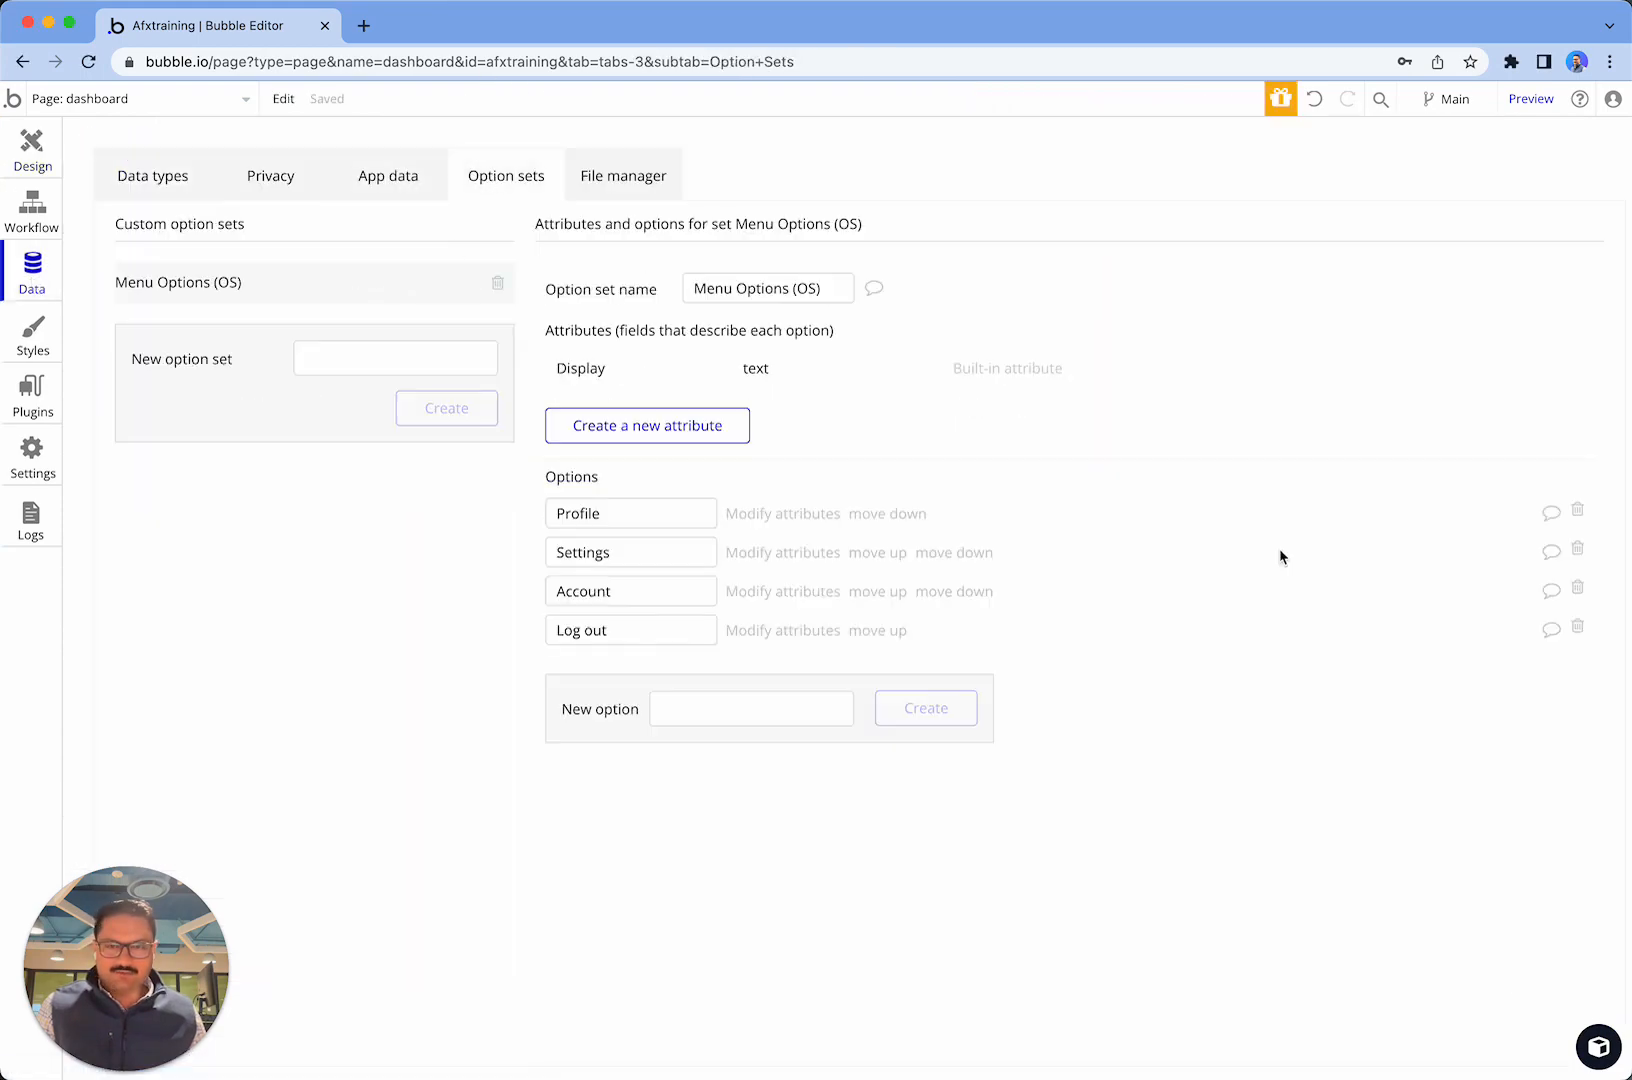
click(409, 363)
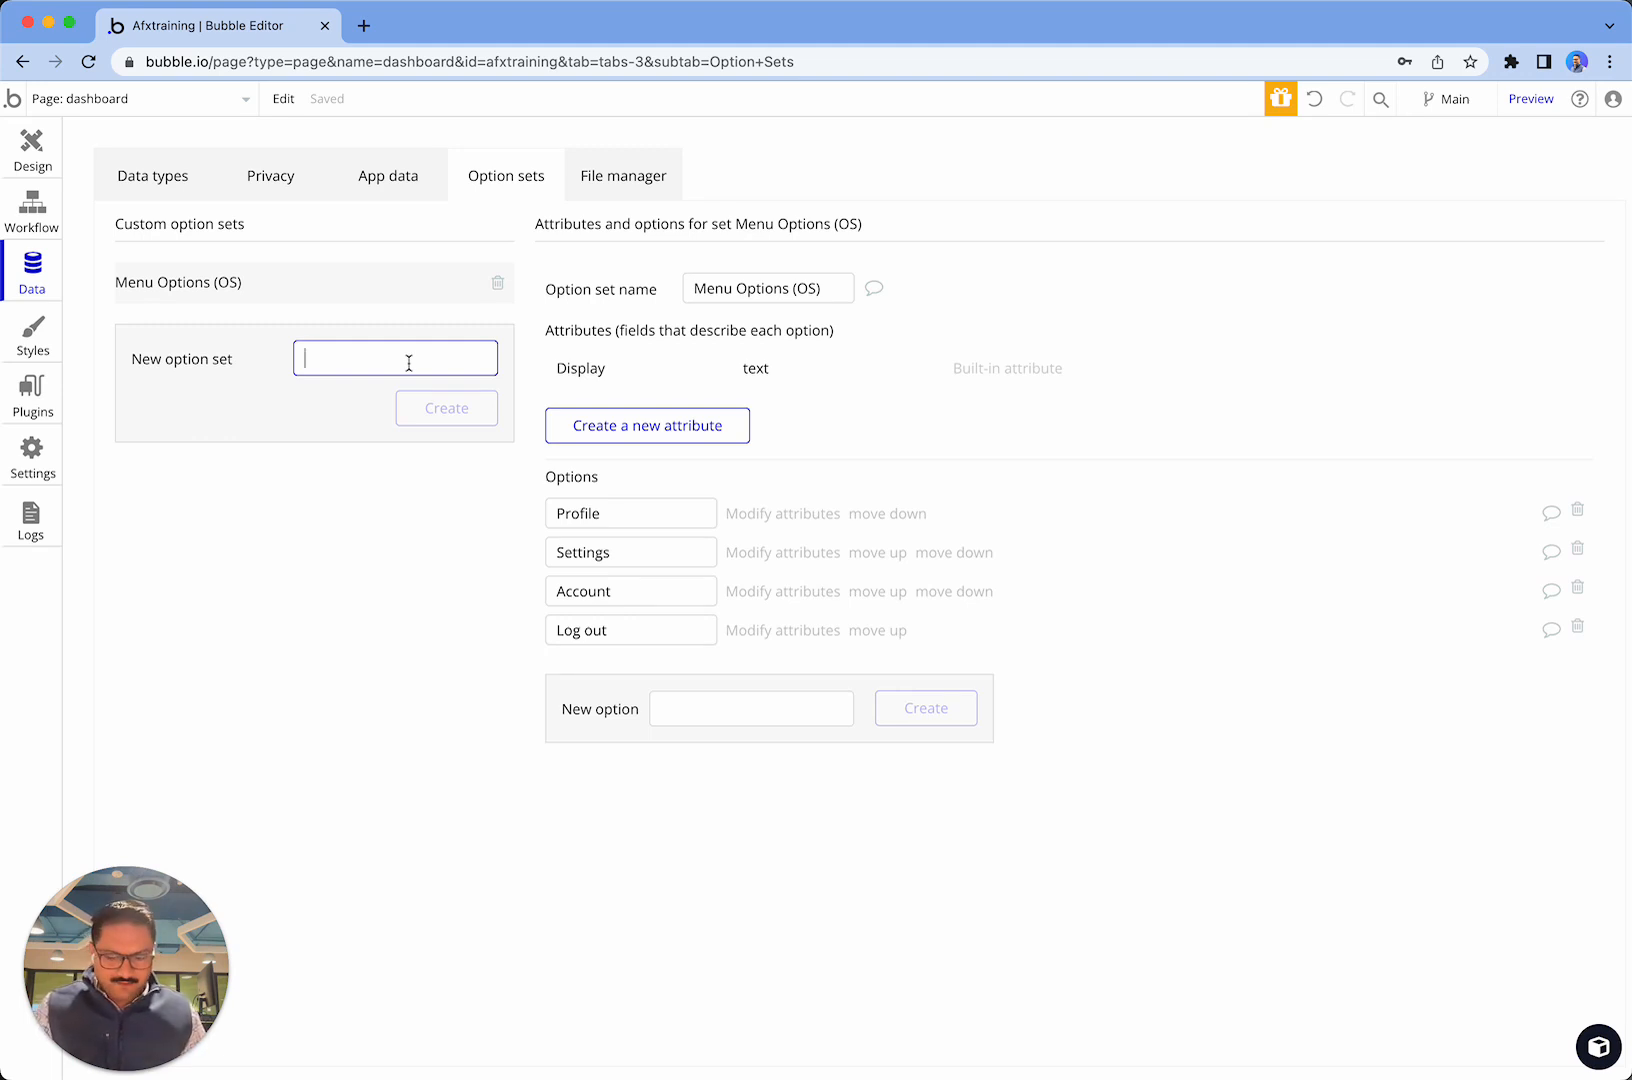
text(CRM)
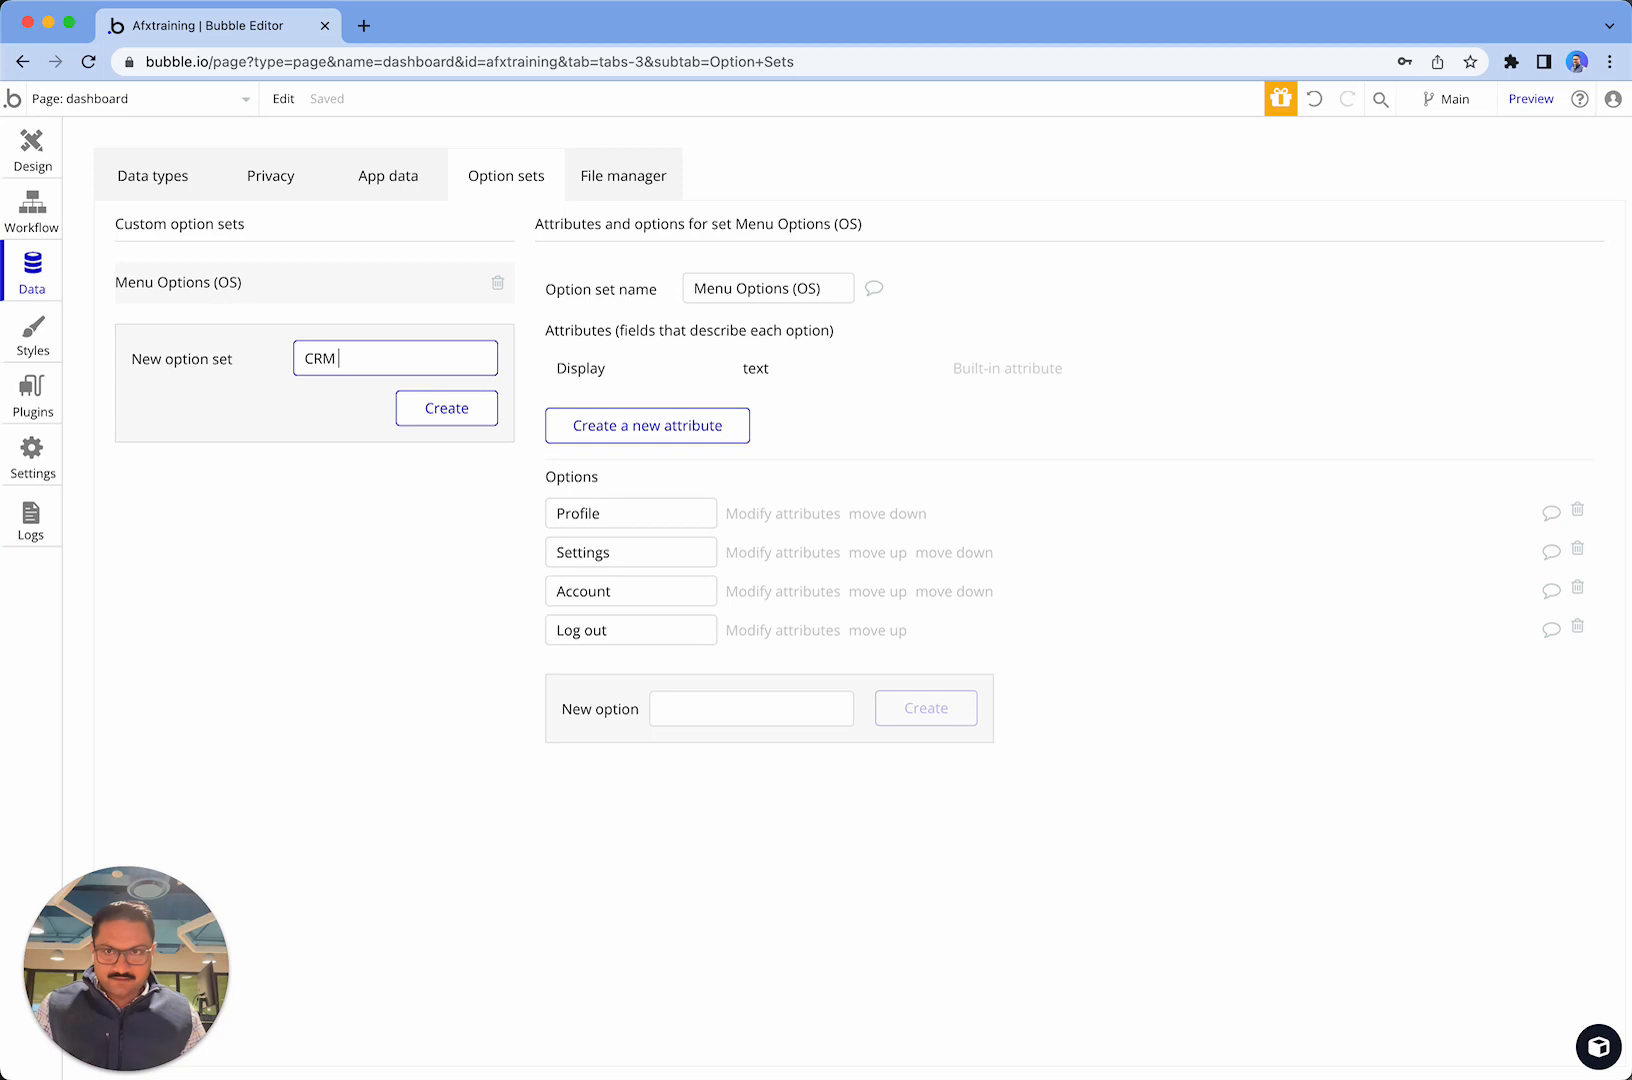
text( Dashbaord)
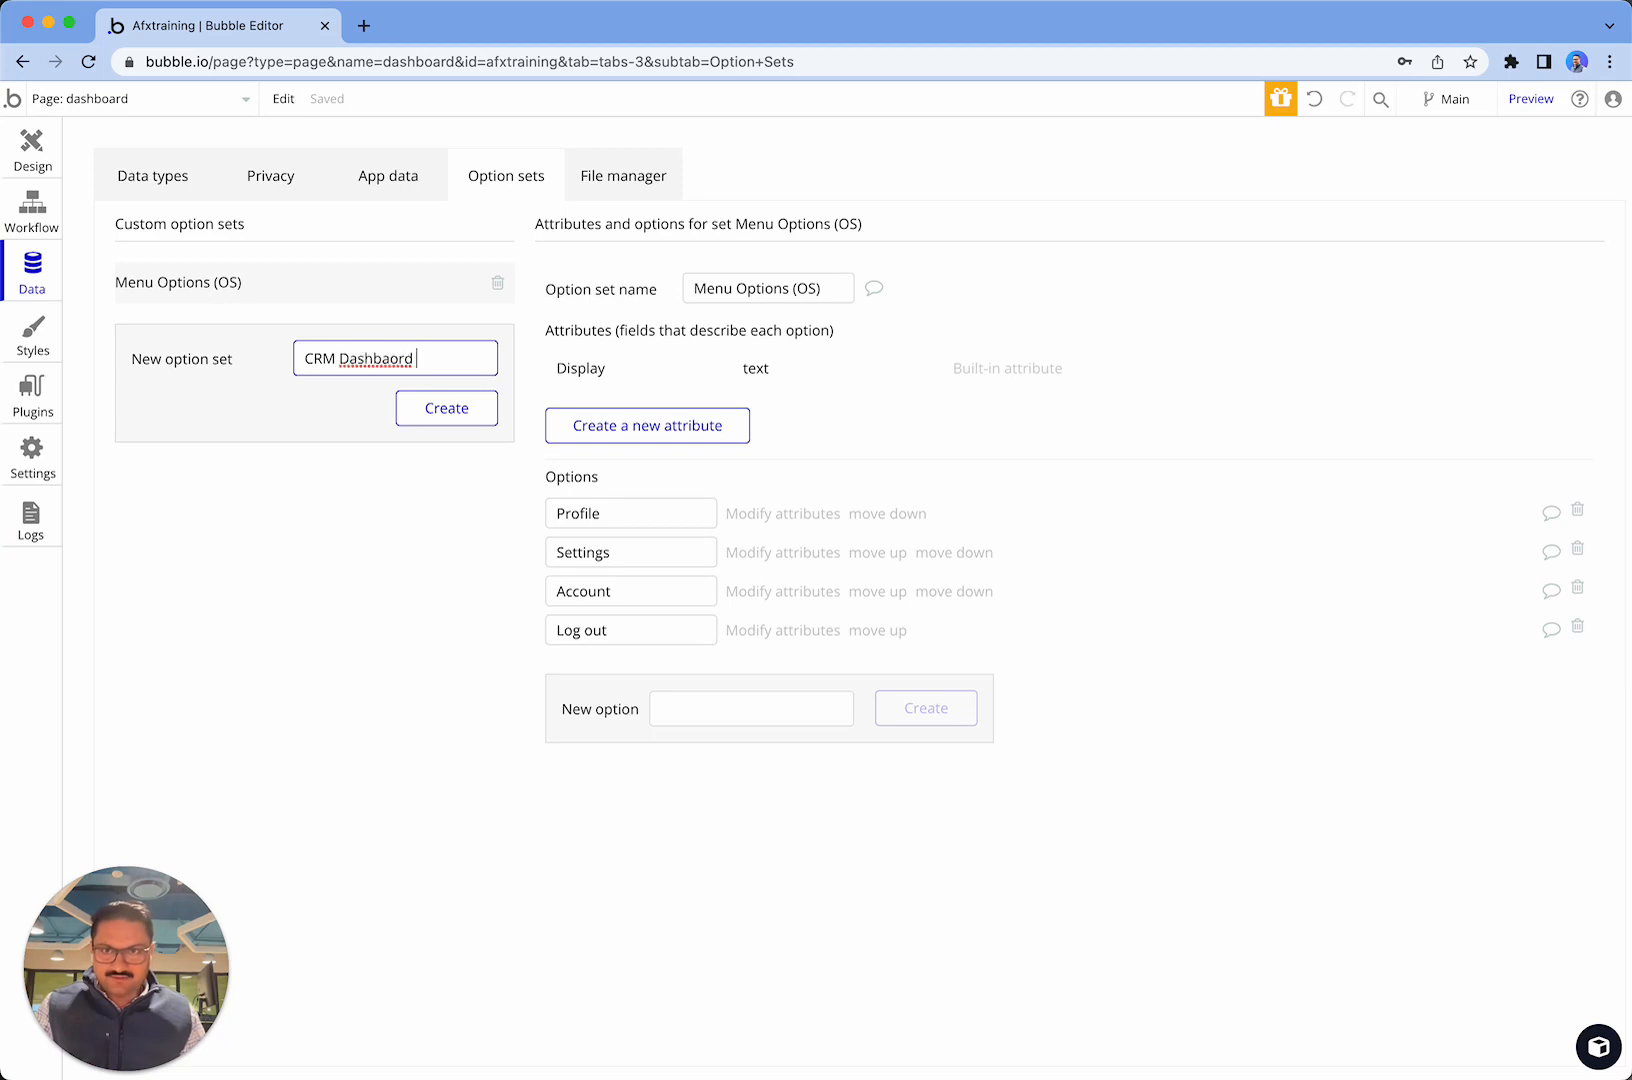
key(BackSpace)
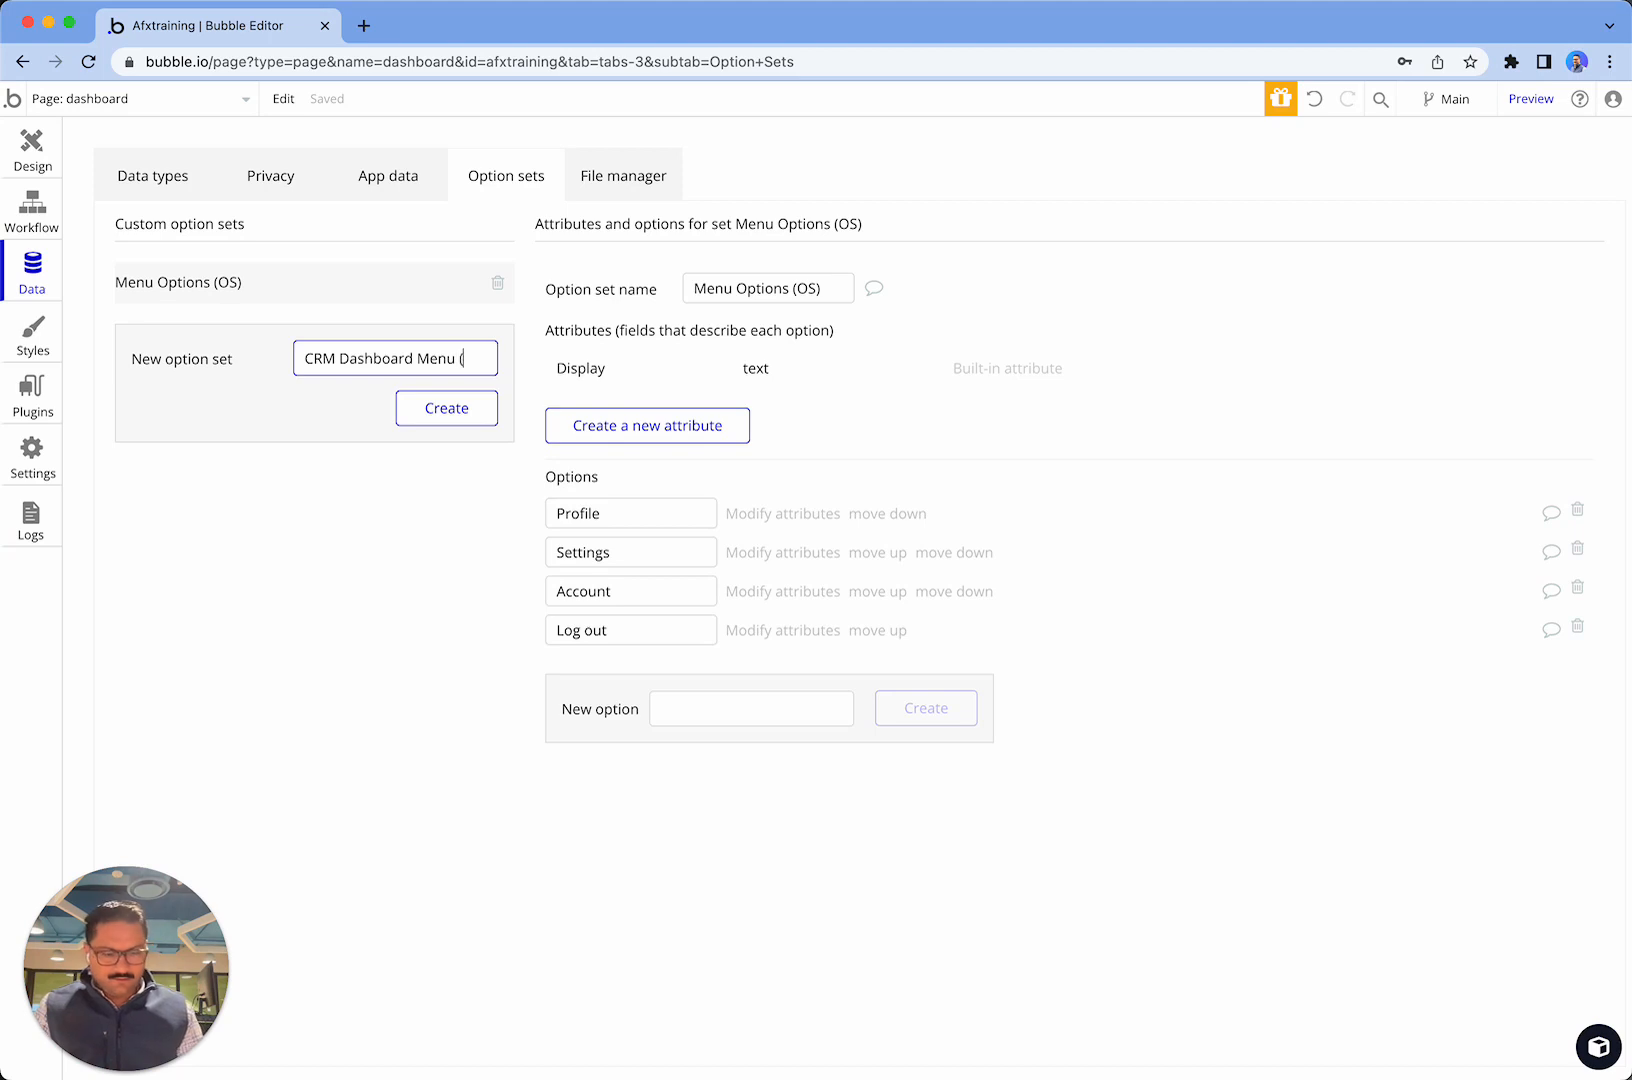
click(482, 409)
- Add the options "Contacts" and "Messages" to the CRM Dashboard Menu (OS) option set
click(704, 554)
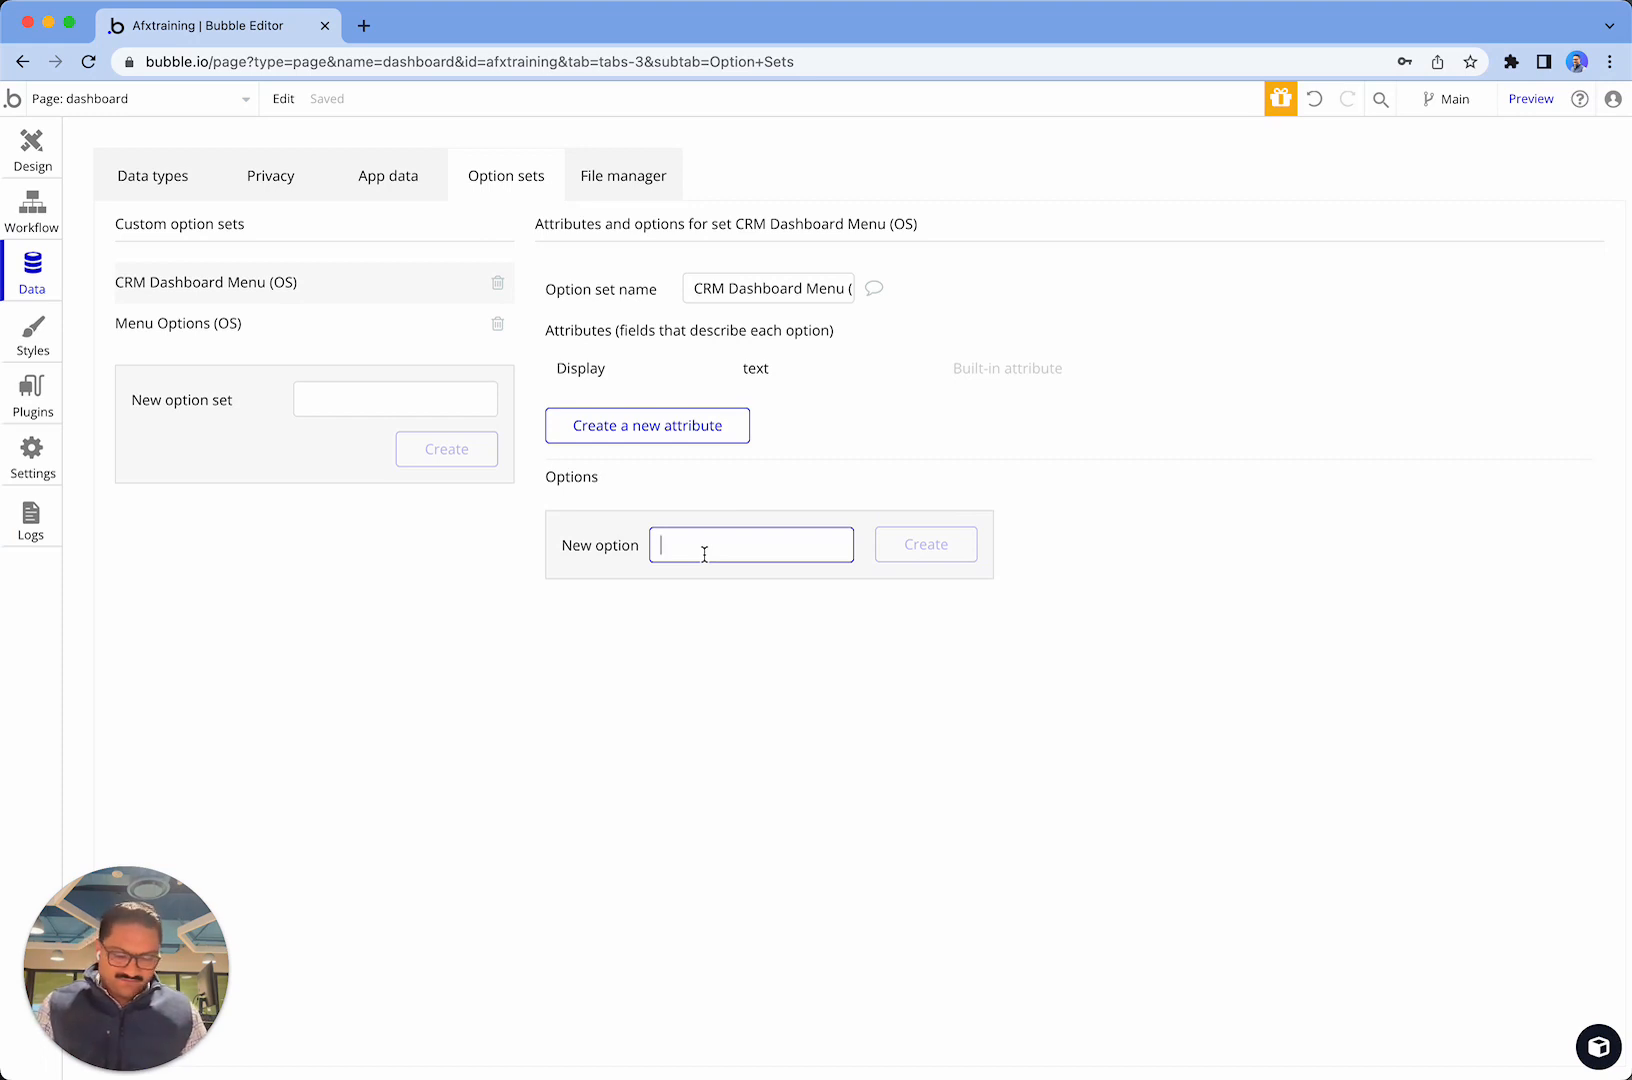
text(Conta)
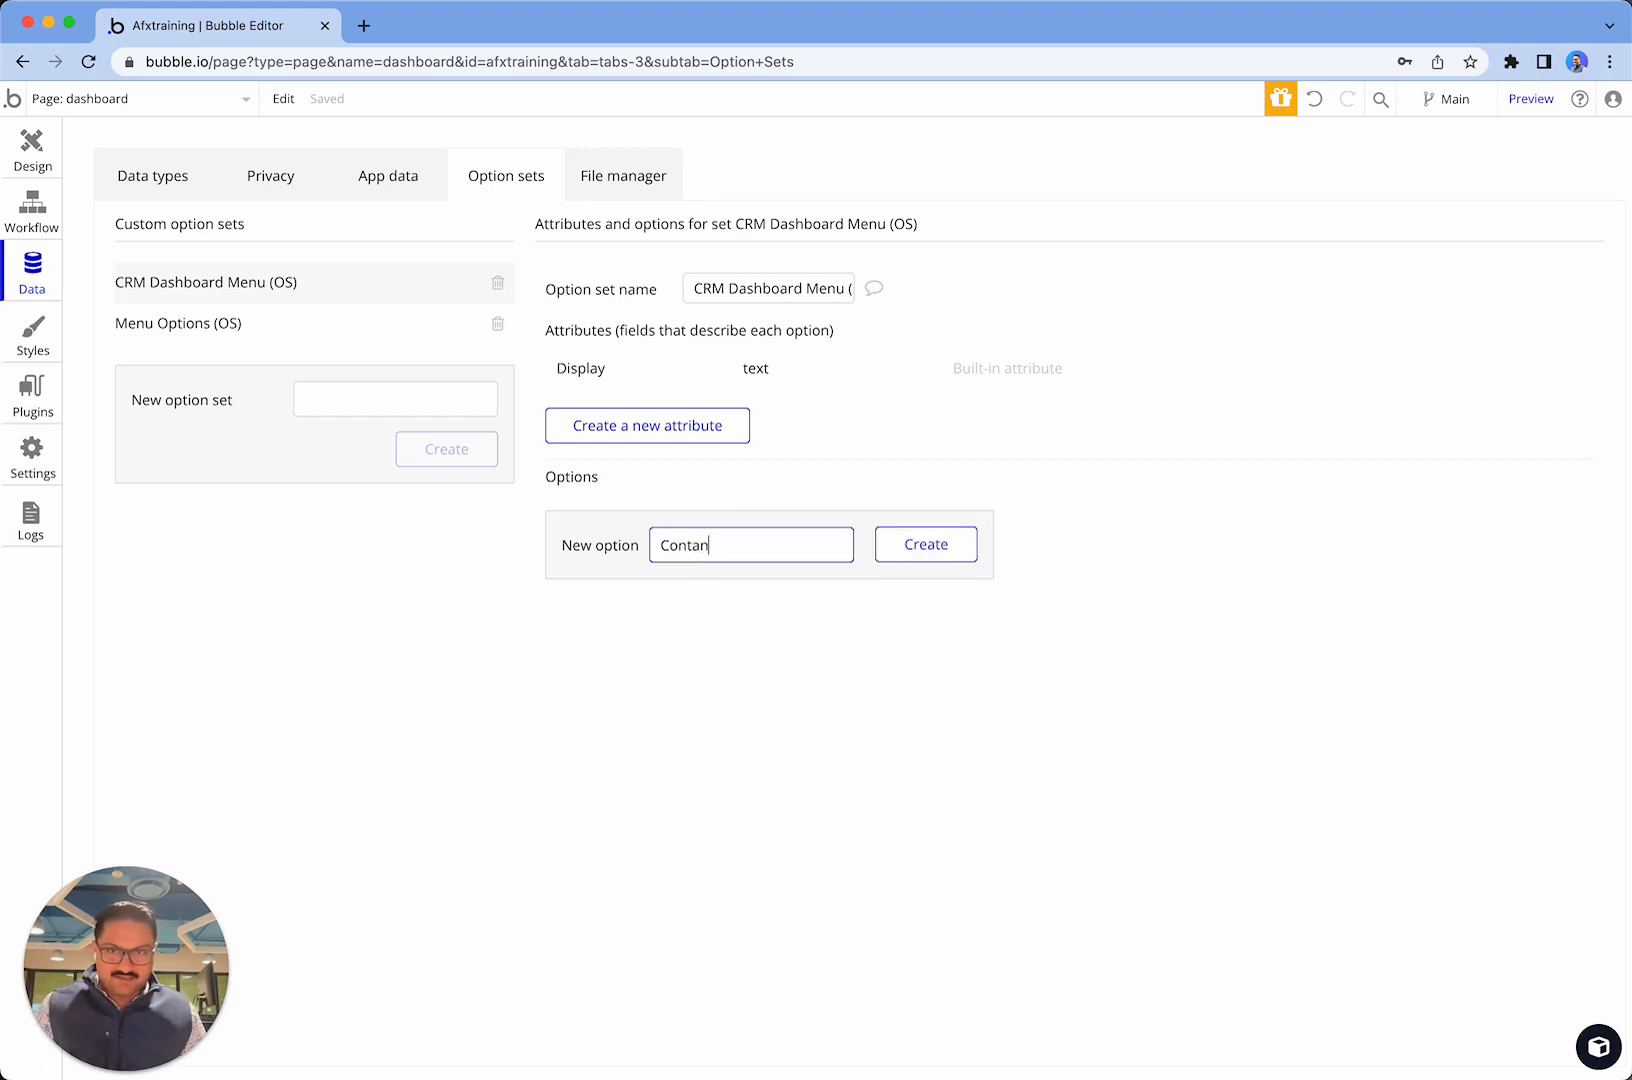
text(cts)
key(Return)
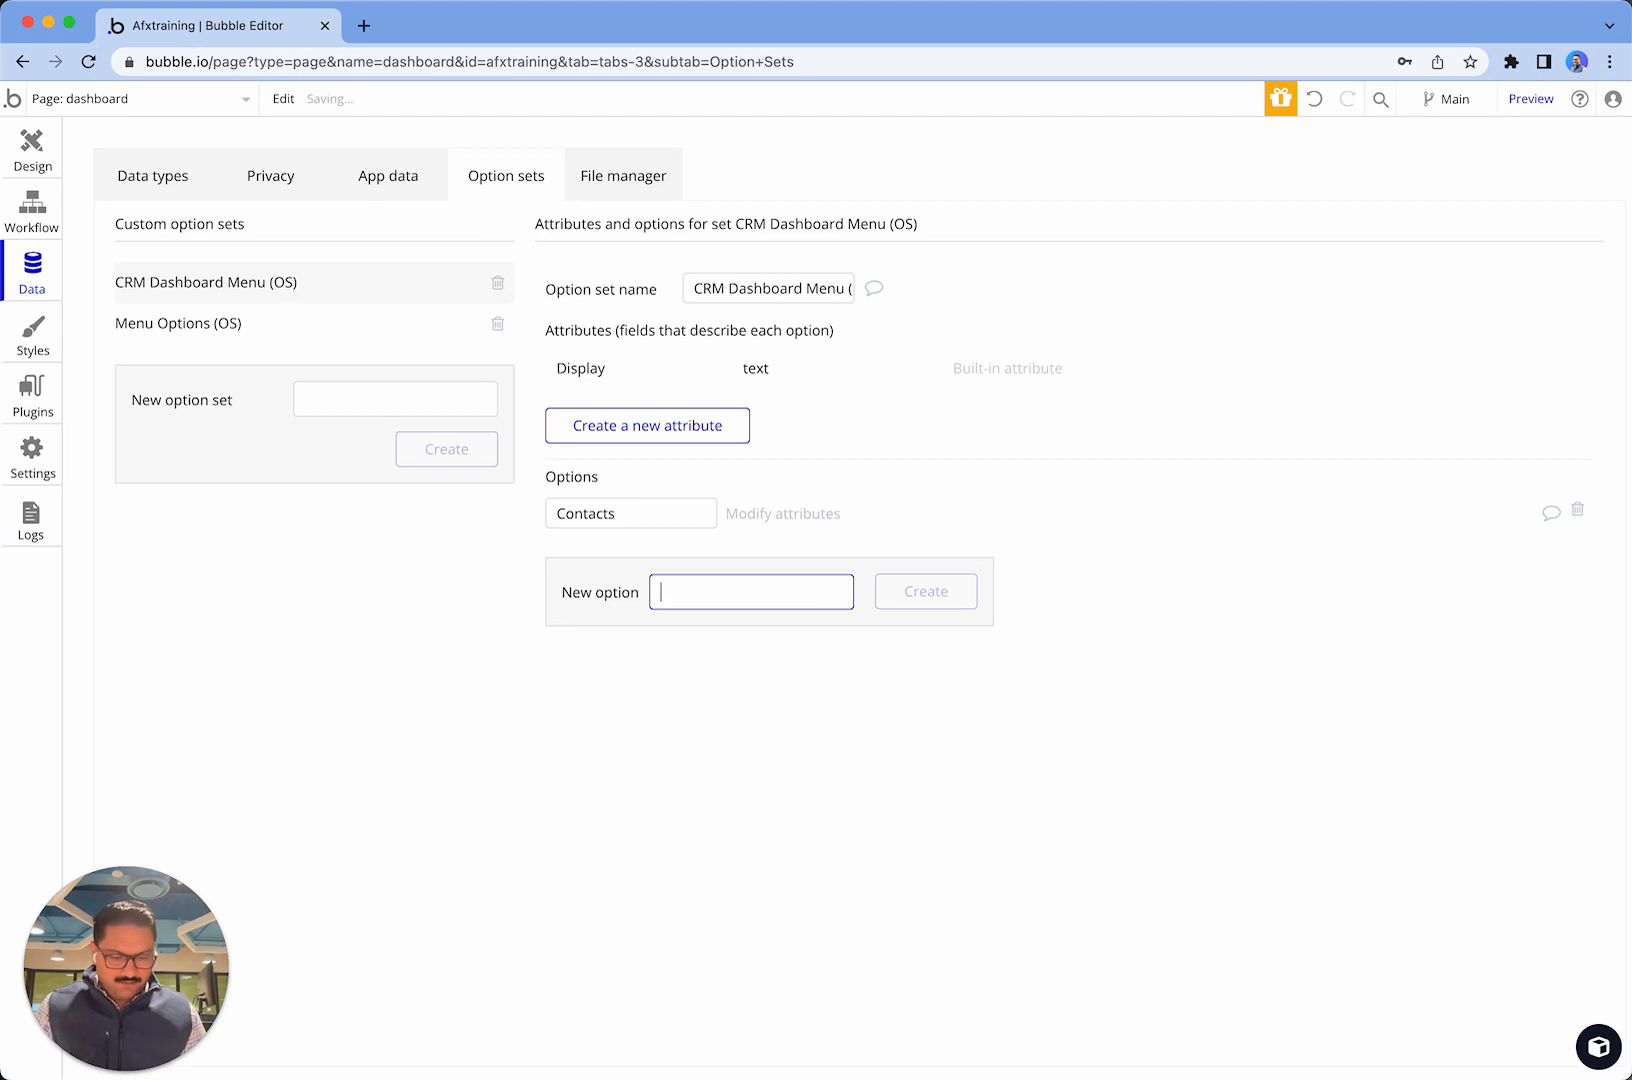
text(Messages)
key(Return)
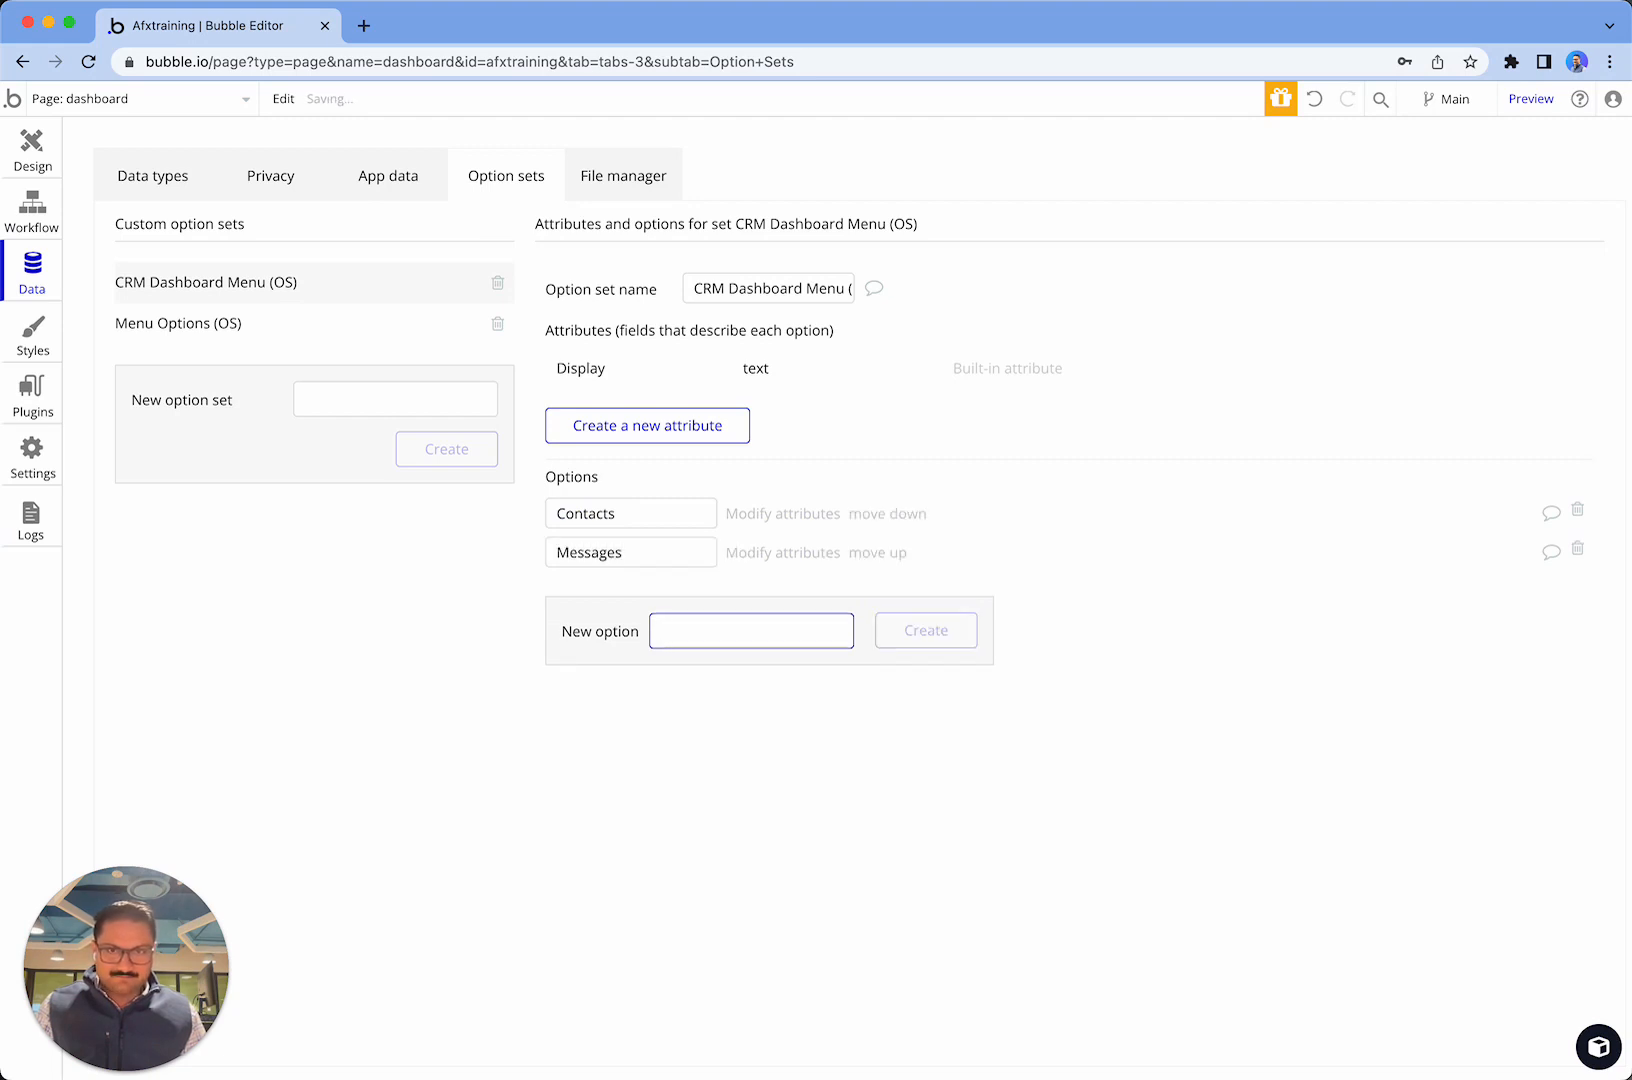
- Add the options "Help" and "Emails" to the CRM Dashboard Menu (OS) option set
text(Hel)
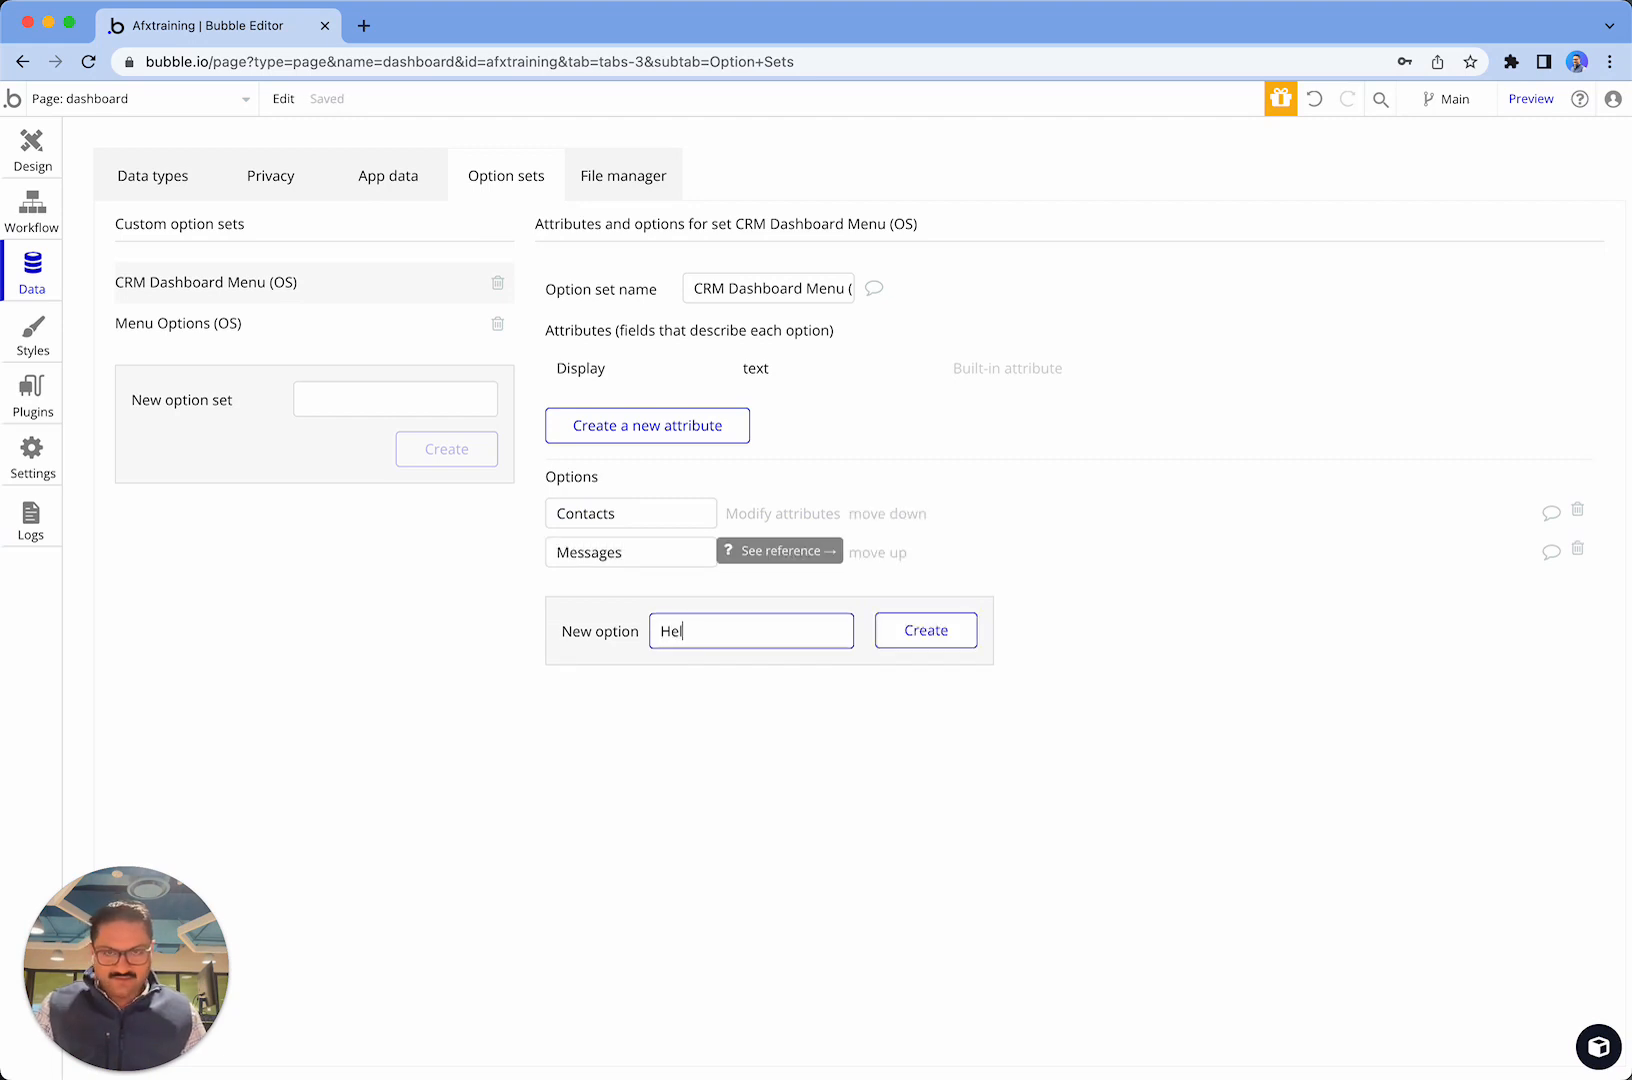
text(p)
key(Return)
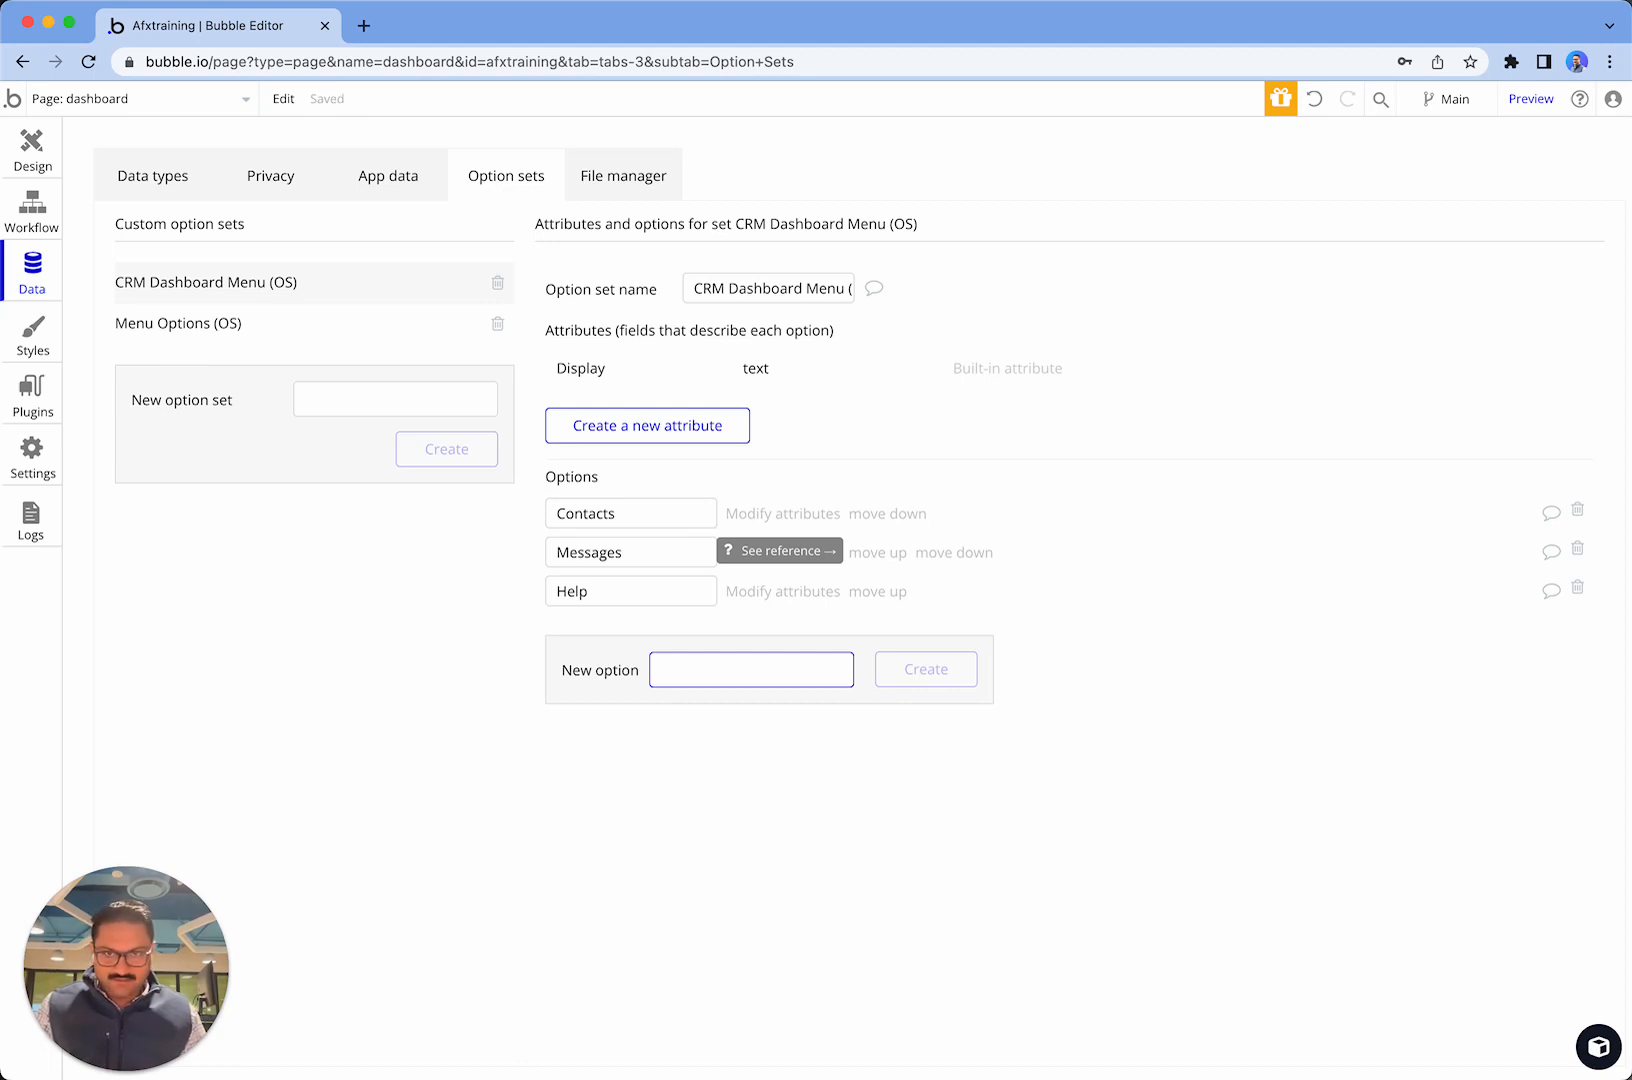
text(Emails)
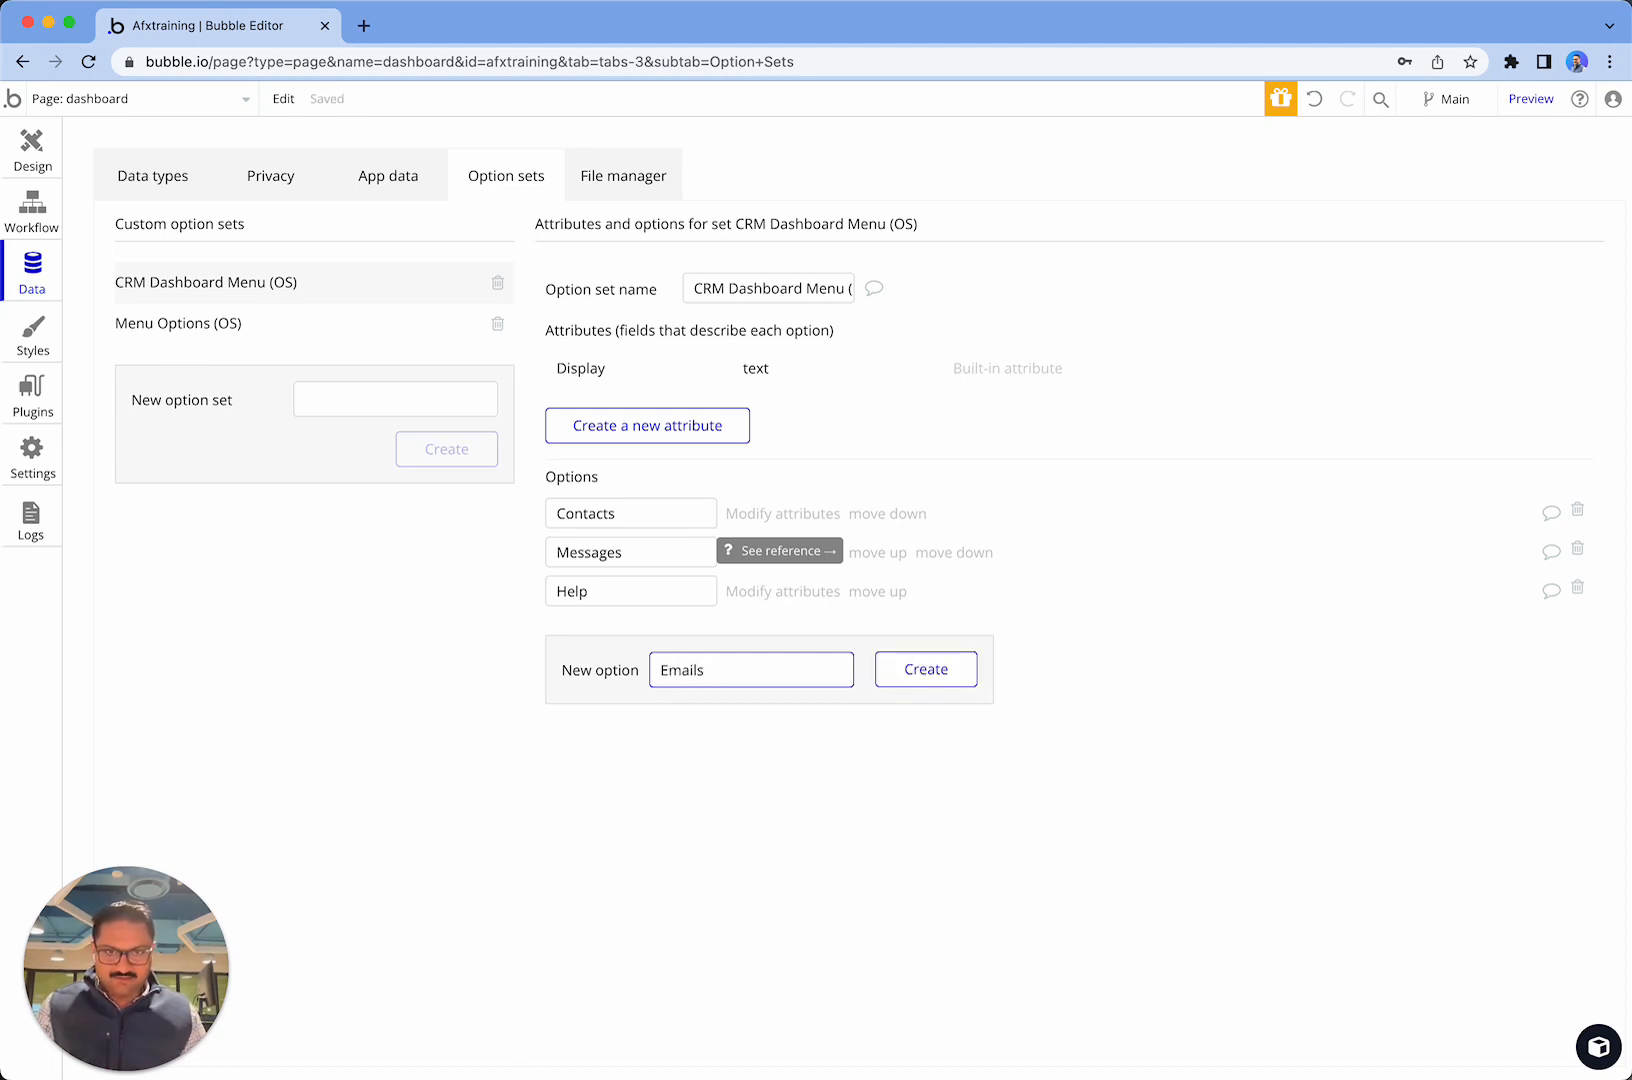
key(Return)
click(965, 864)
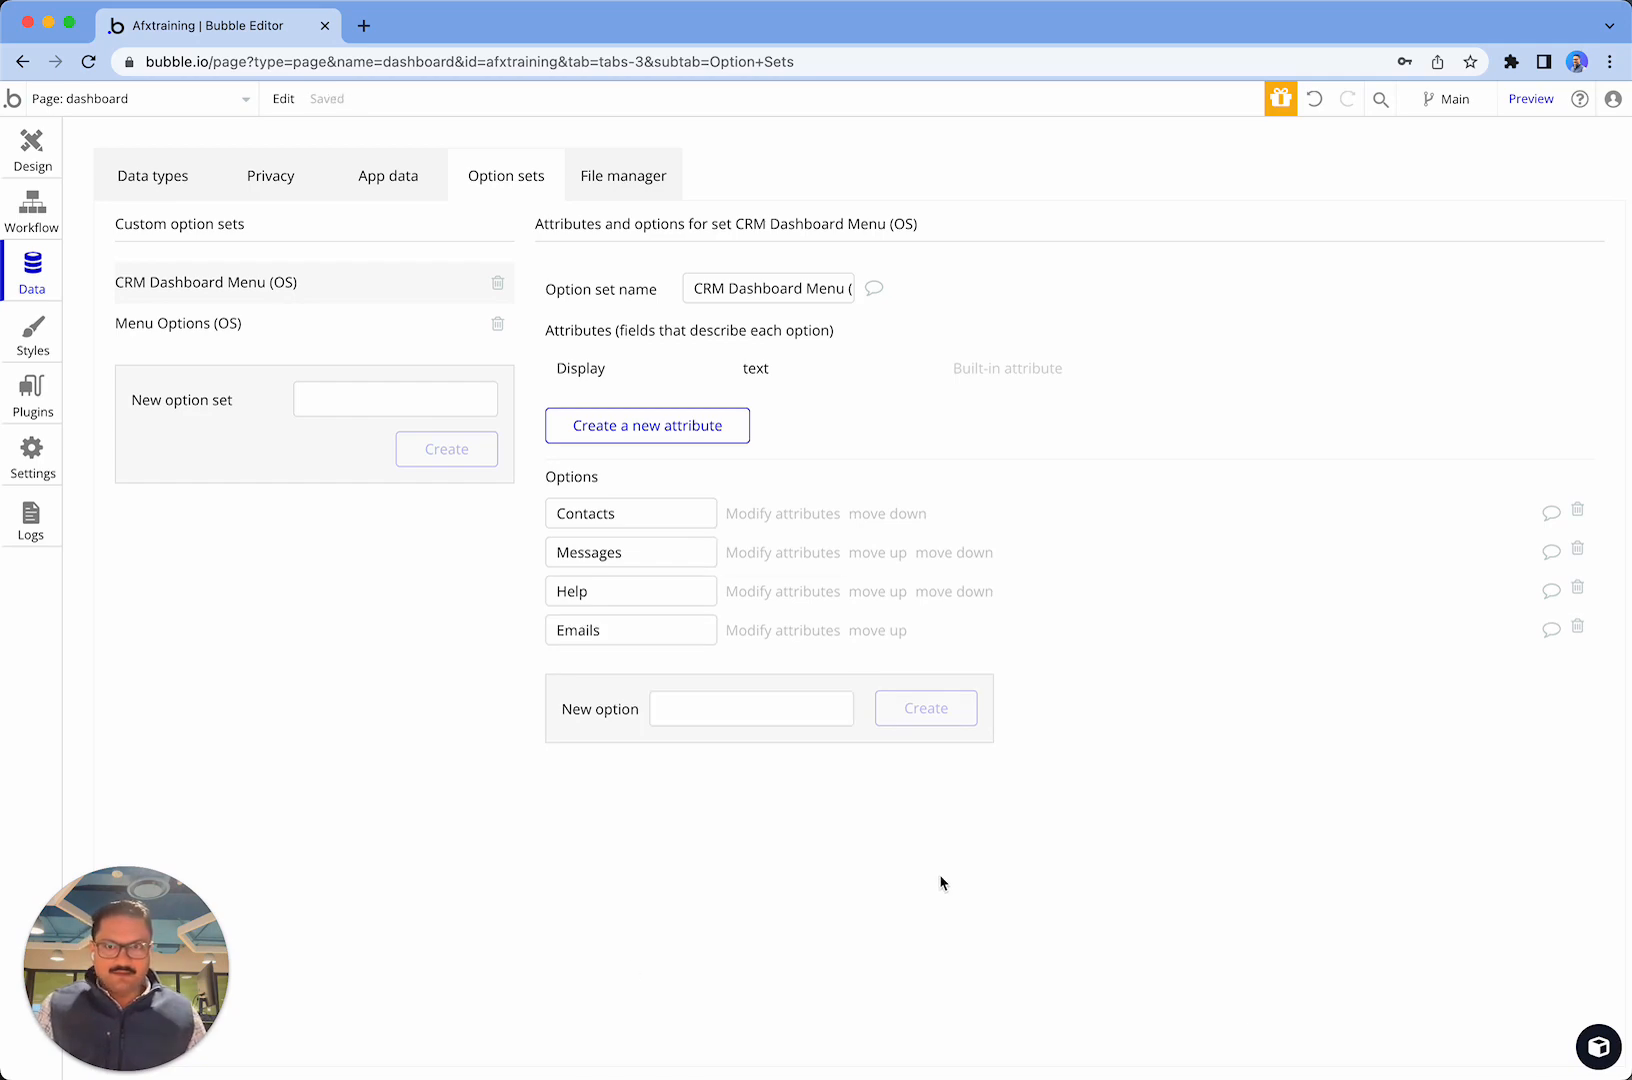
click(40, 163)
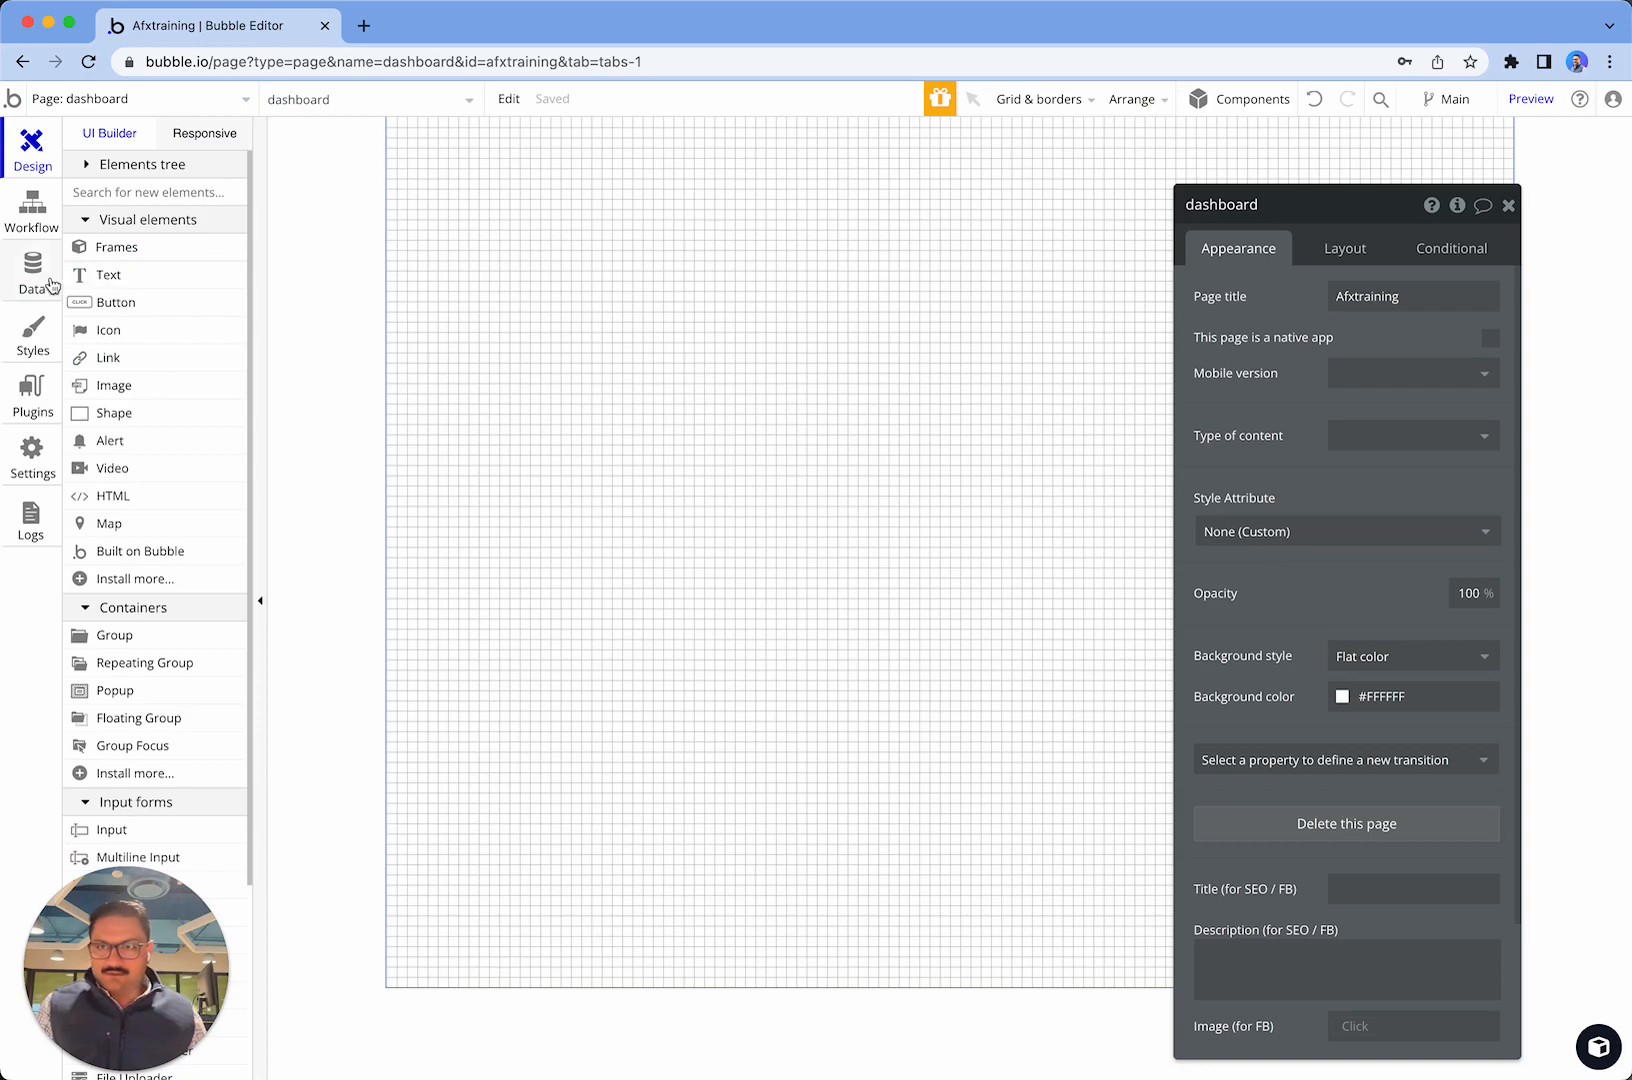
click(33, 240)
click(36, 268)
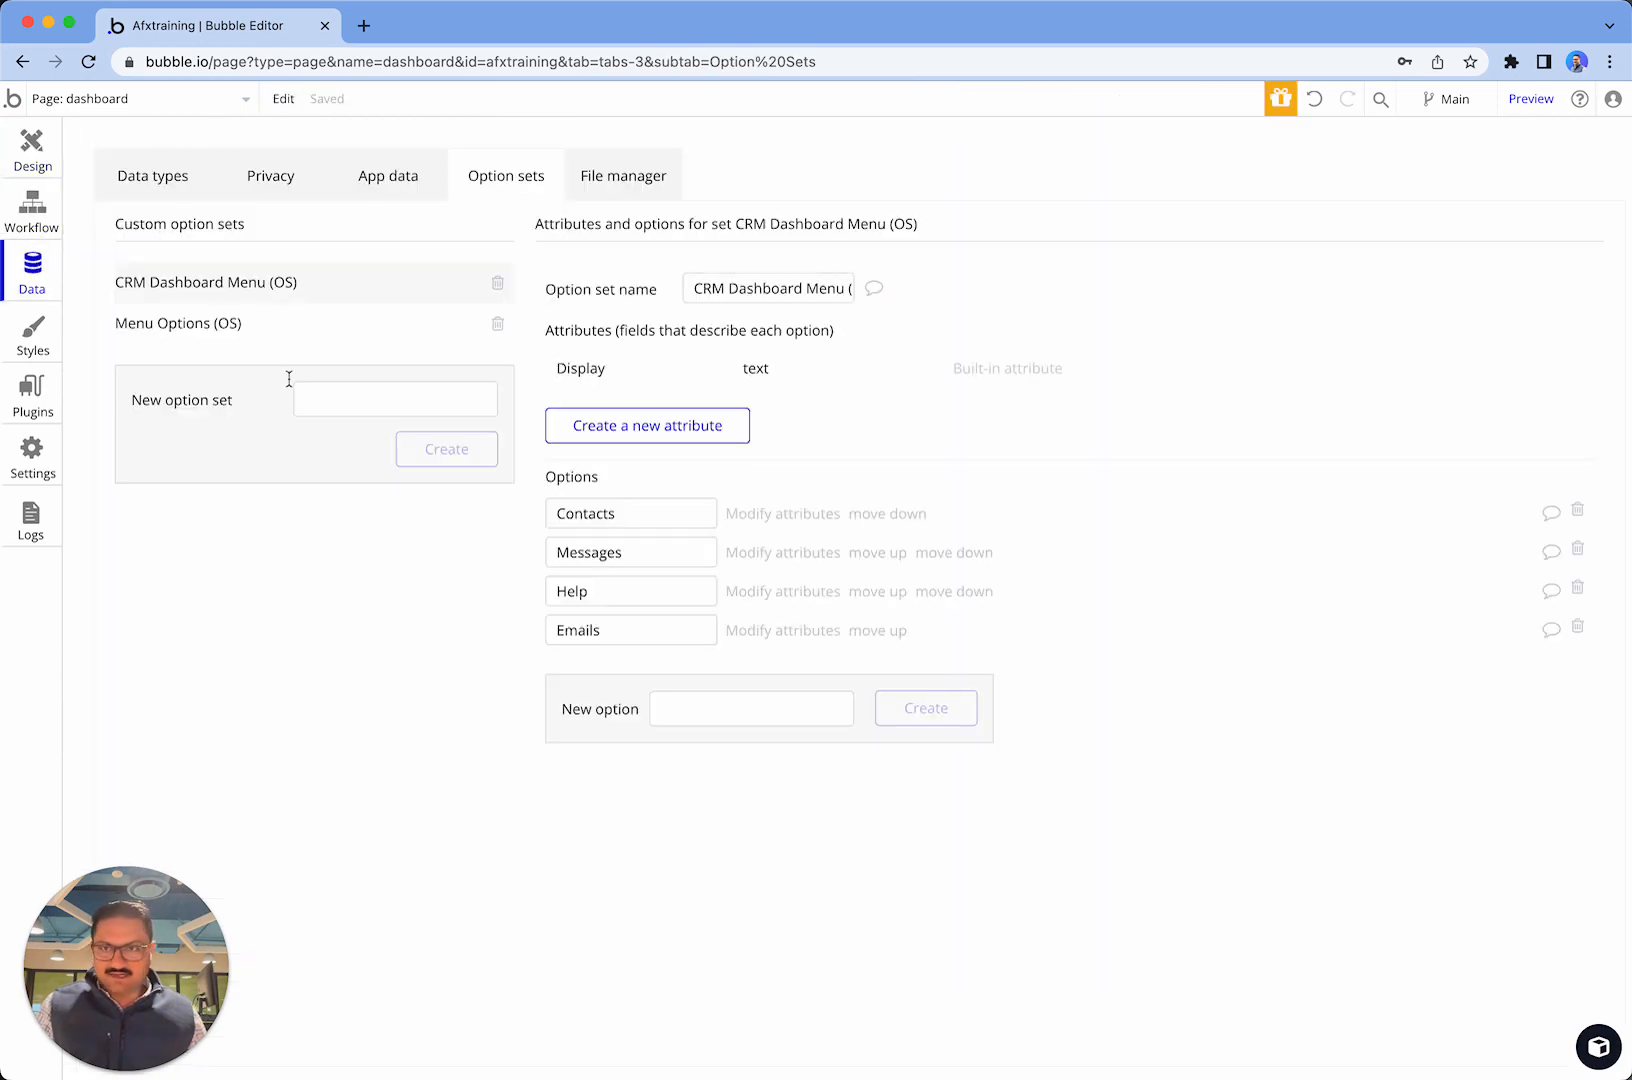
- Place a group in the upper-left corner of the dashboard page's canvas and rename it "Group Side Menu"
click(14, 166)
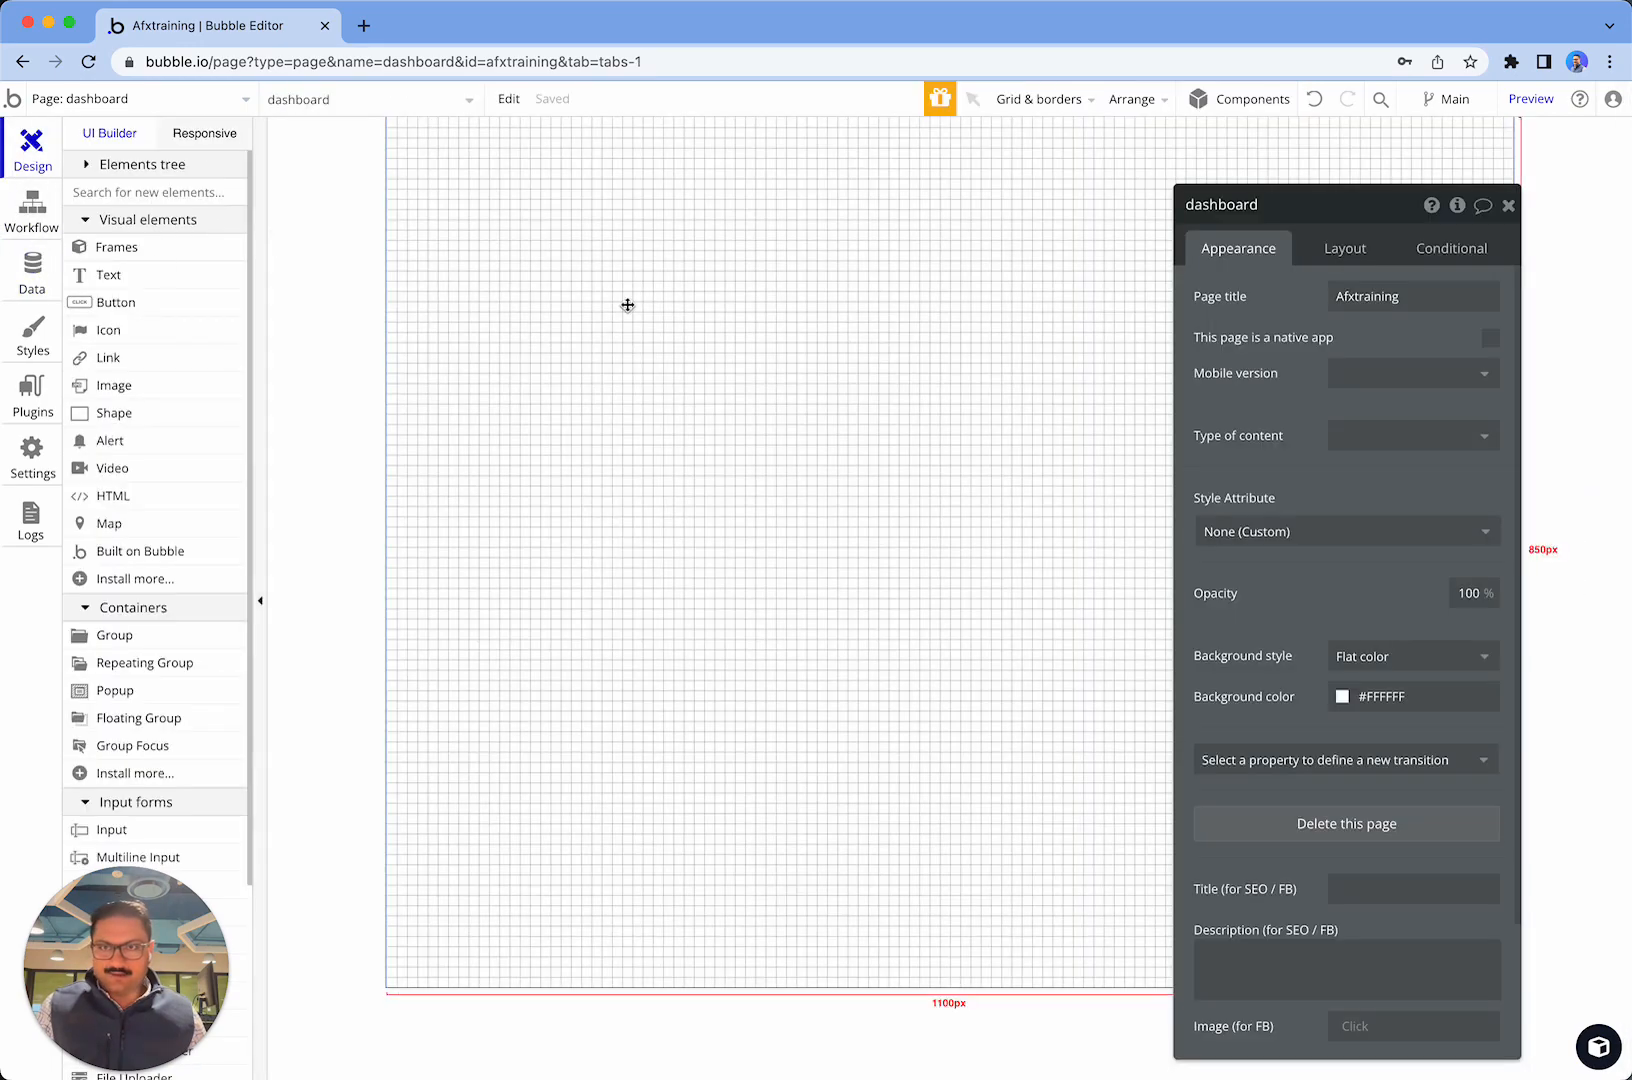
click(140, 640)
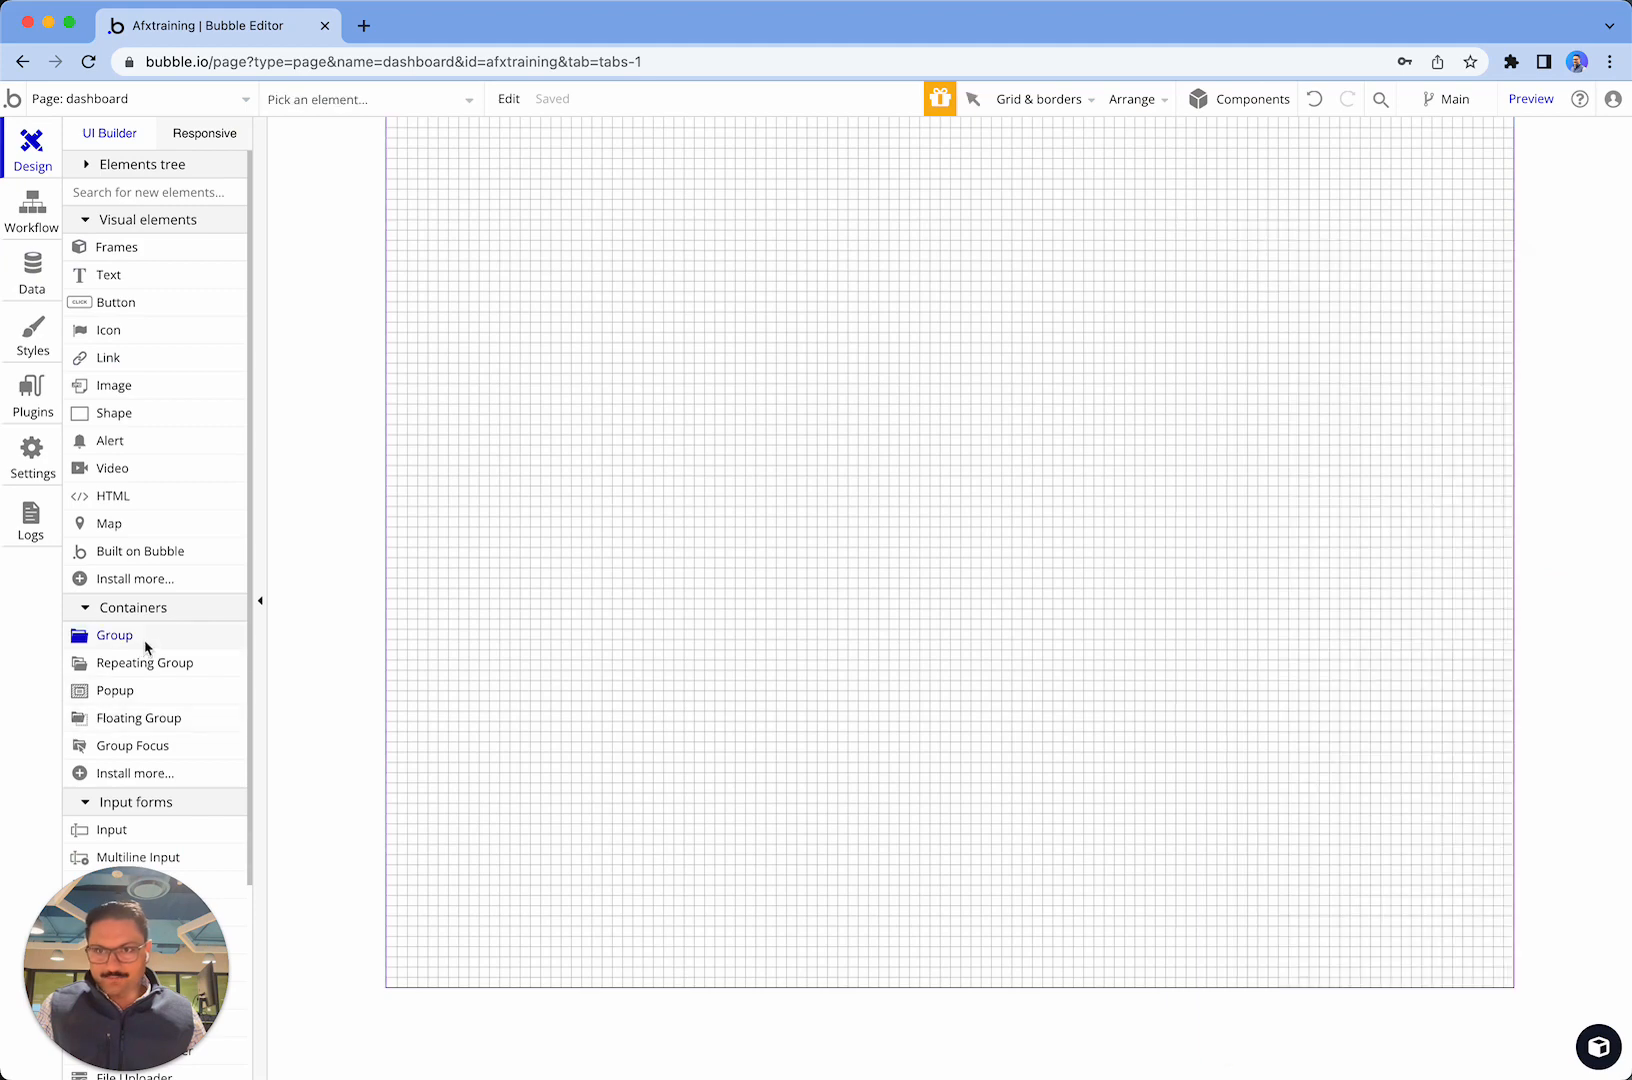
click(518, 232)
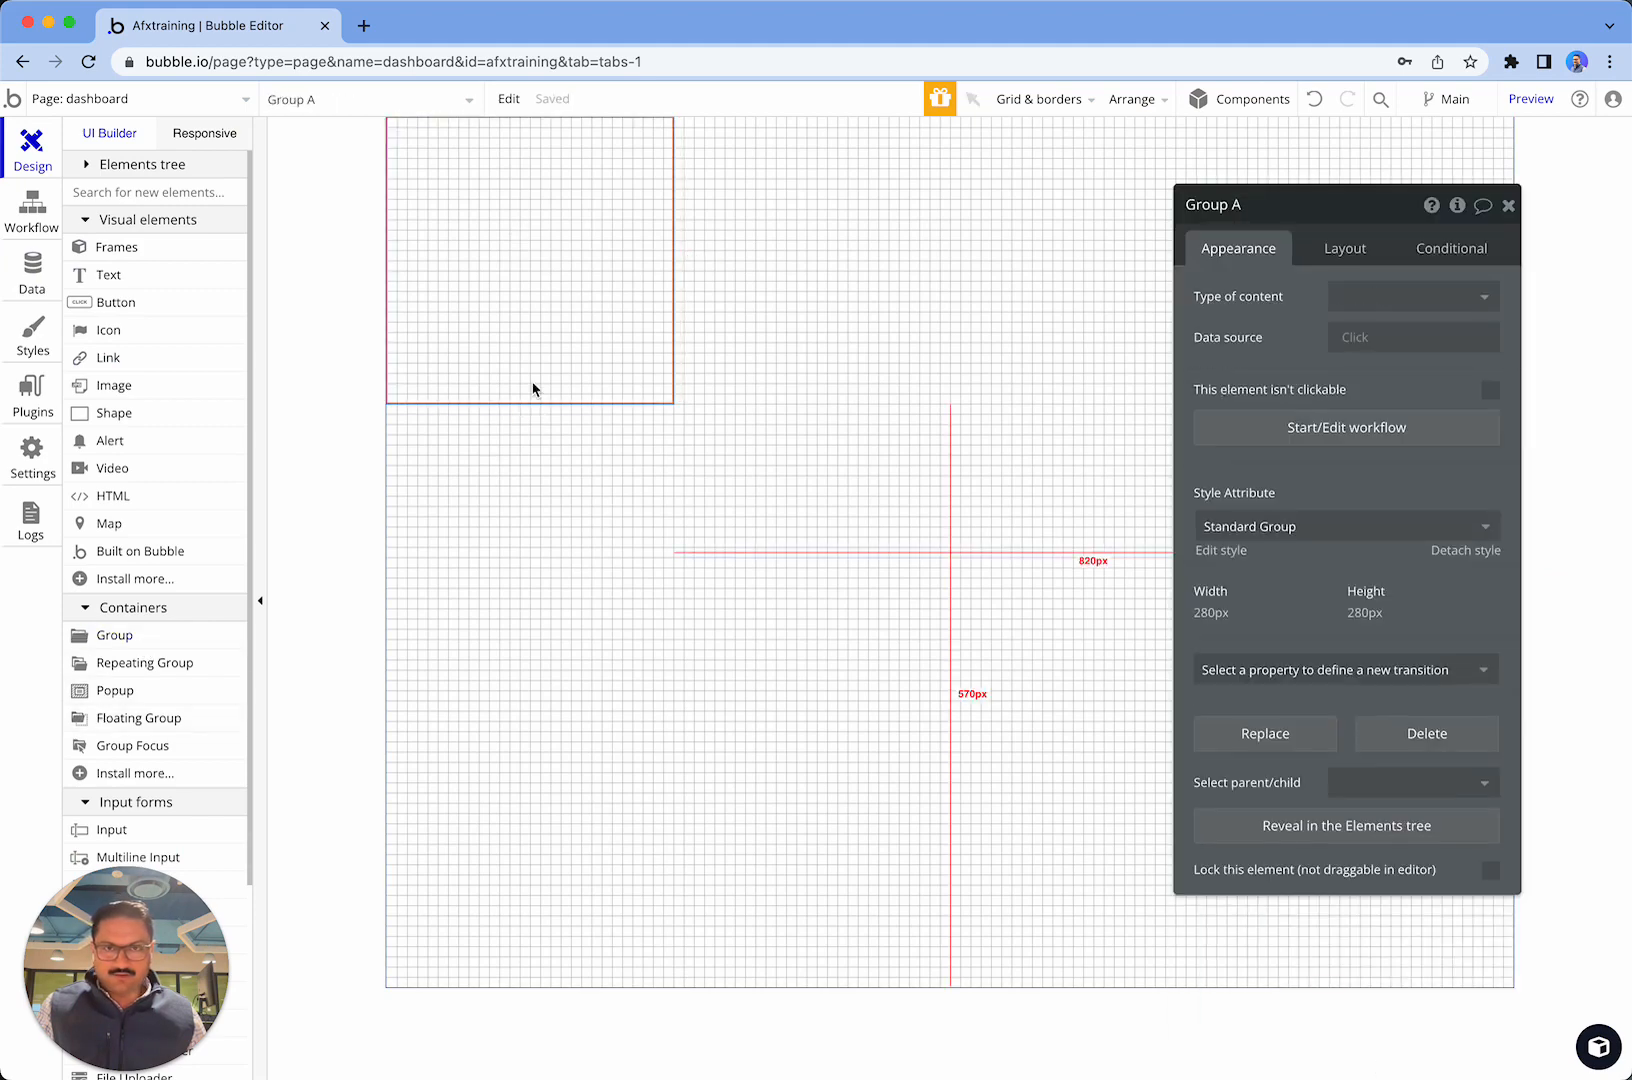
click(1340, 250)
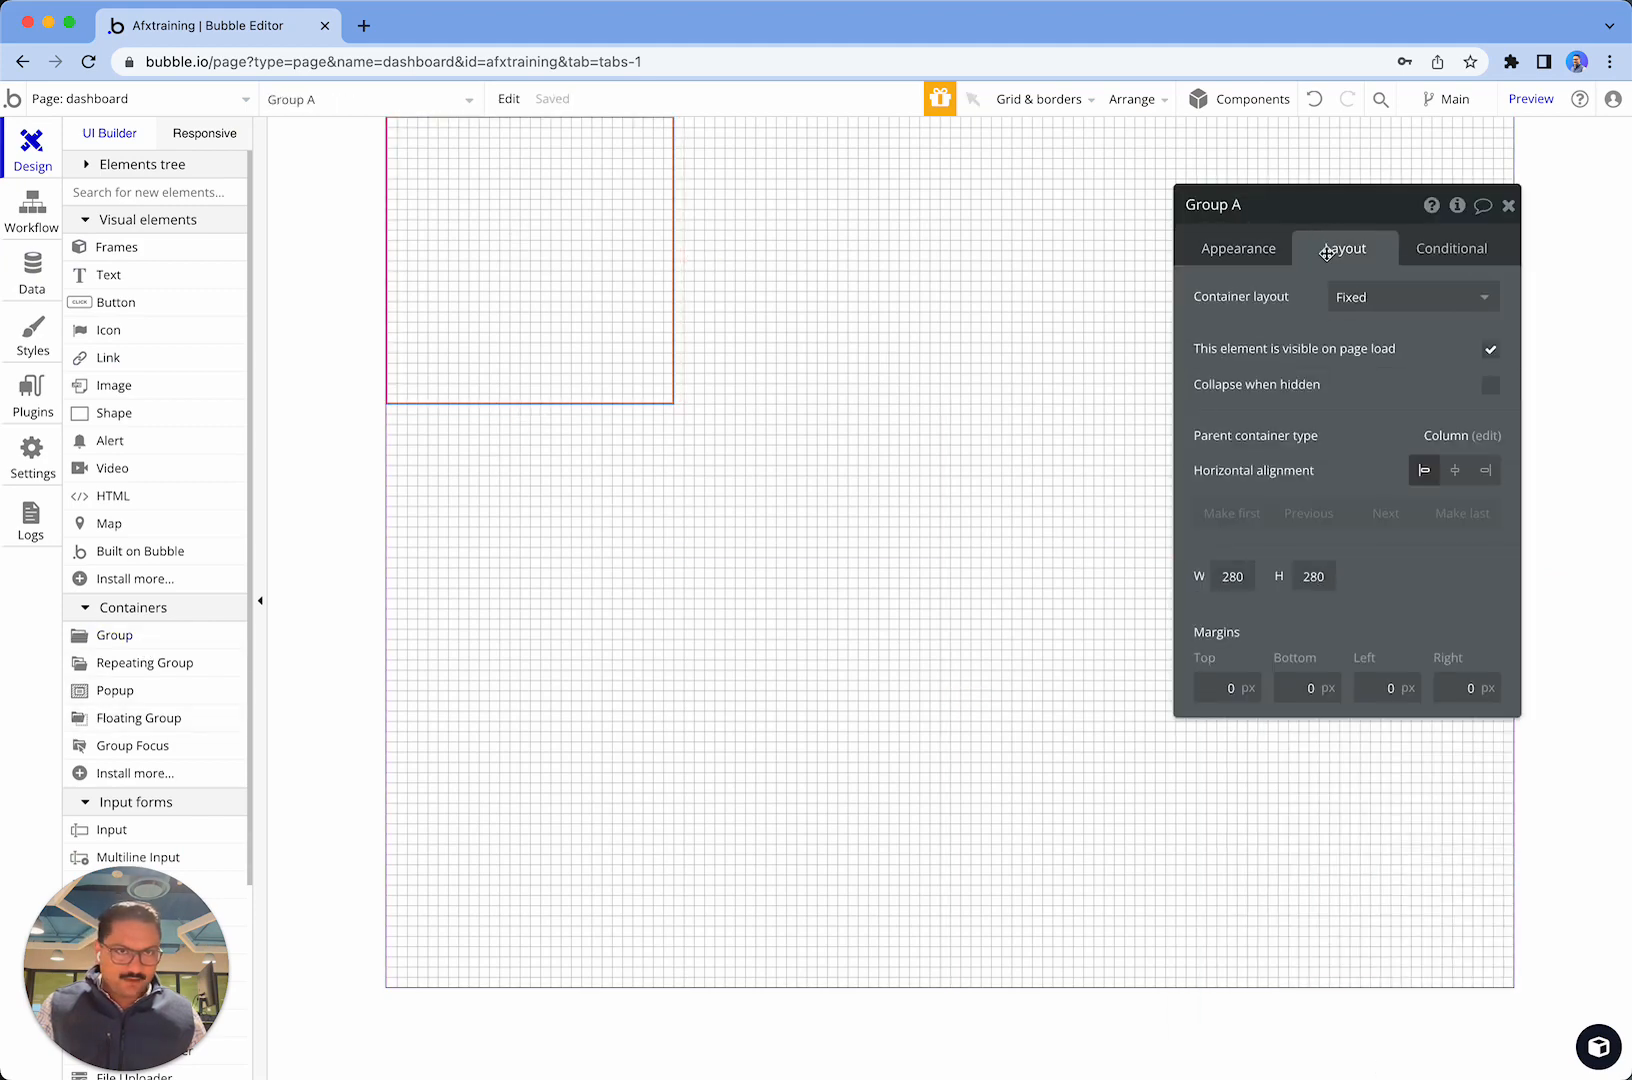
click(1277, 208)
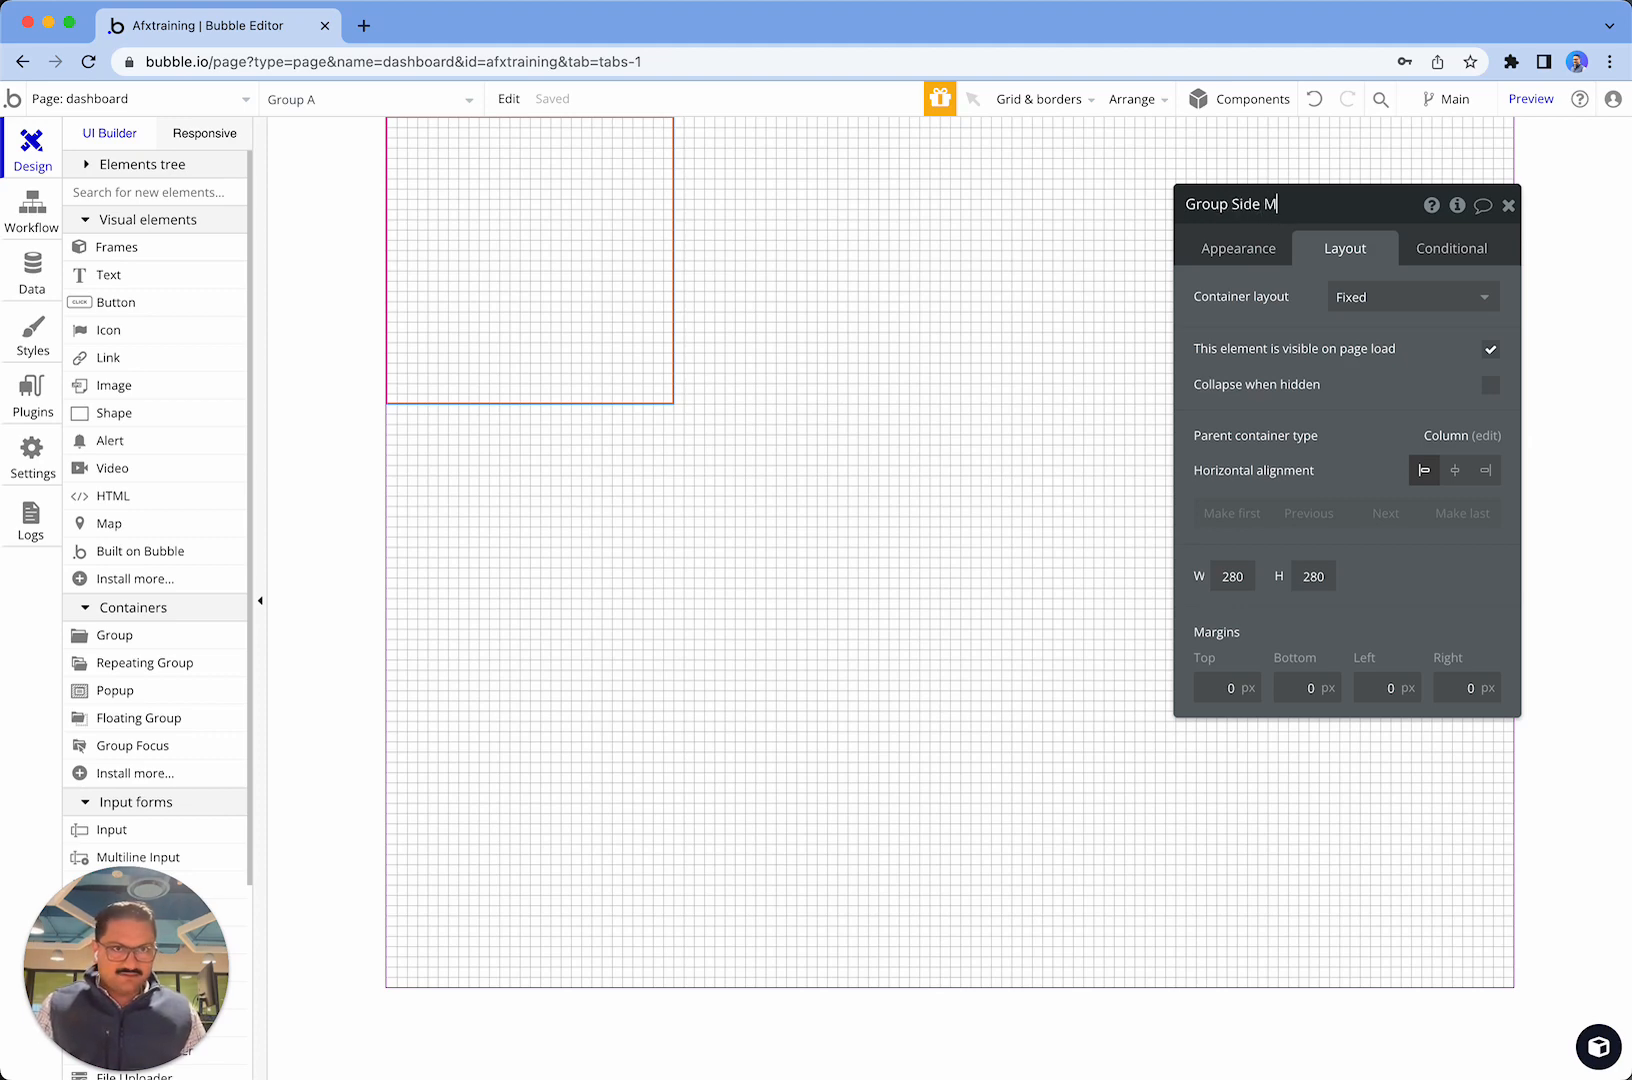
key(Return)
- Set the container layout of Group Side Menu to Column
click(1430, 296)
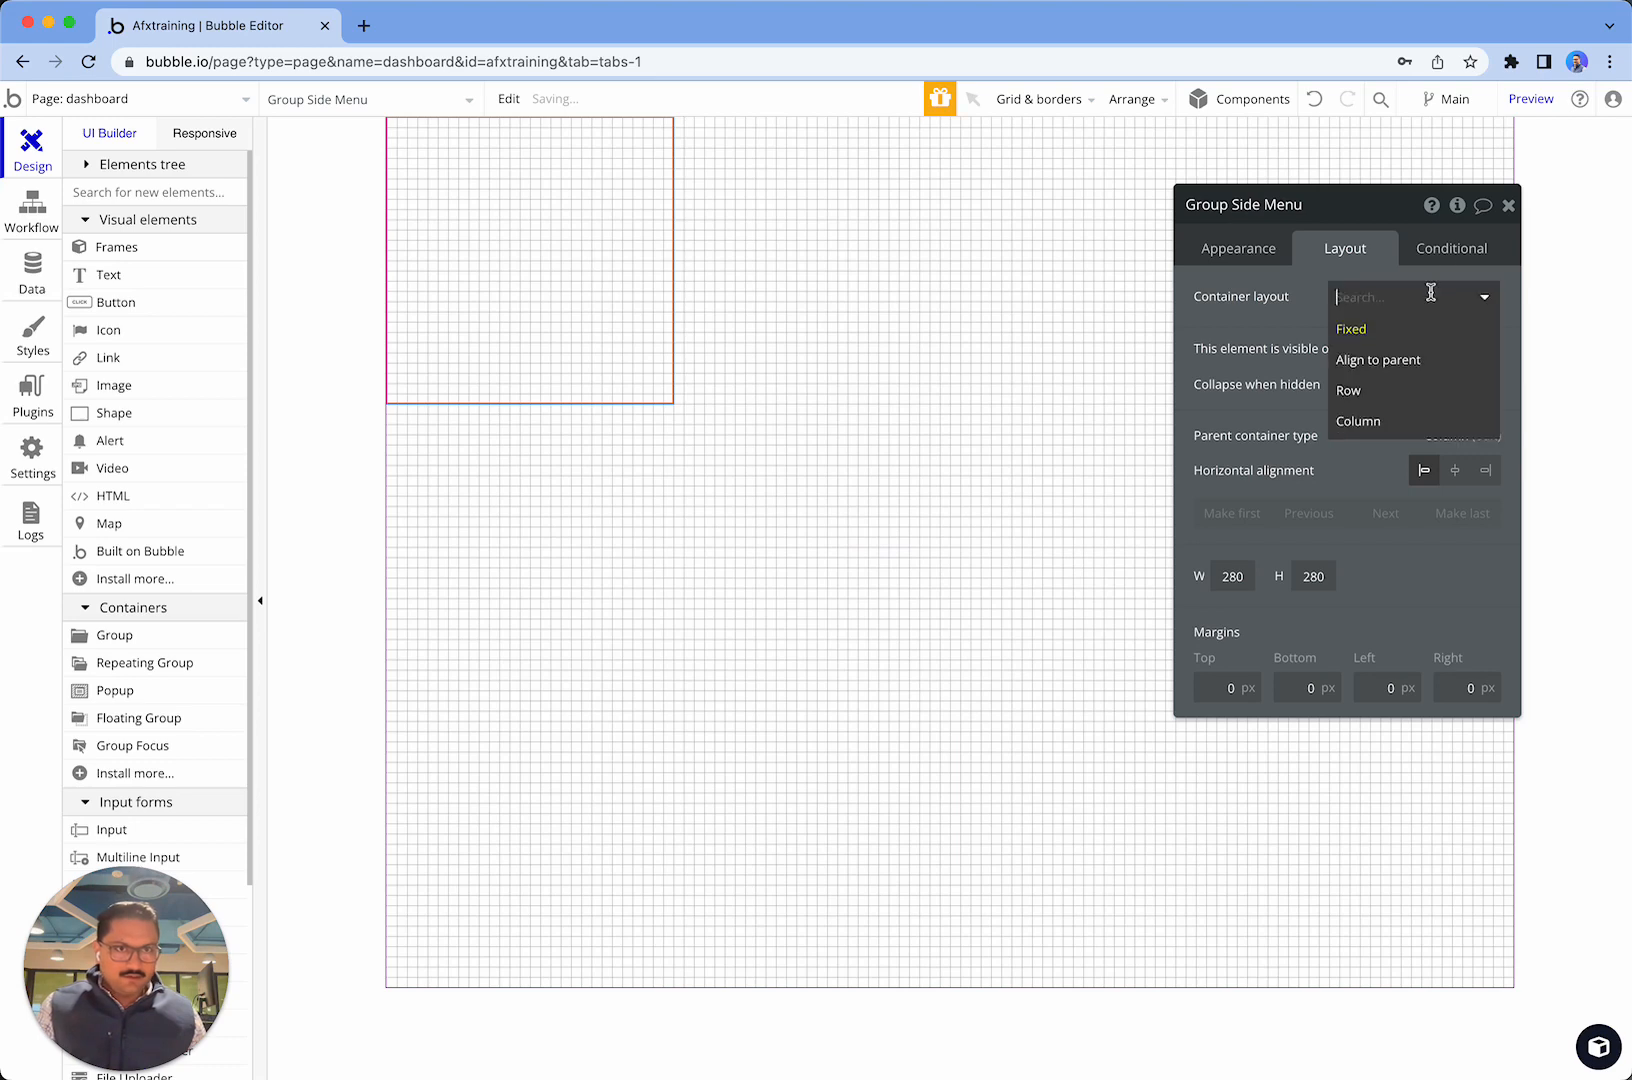
click(1384, 421)
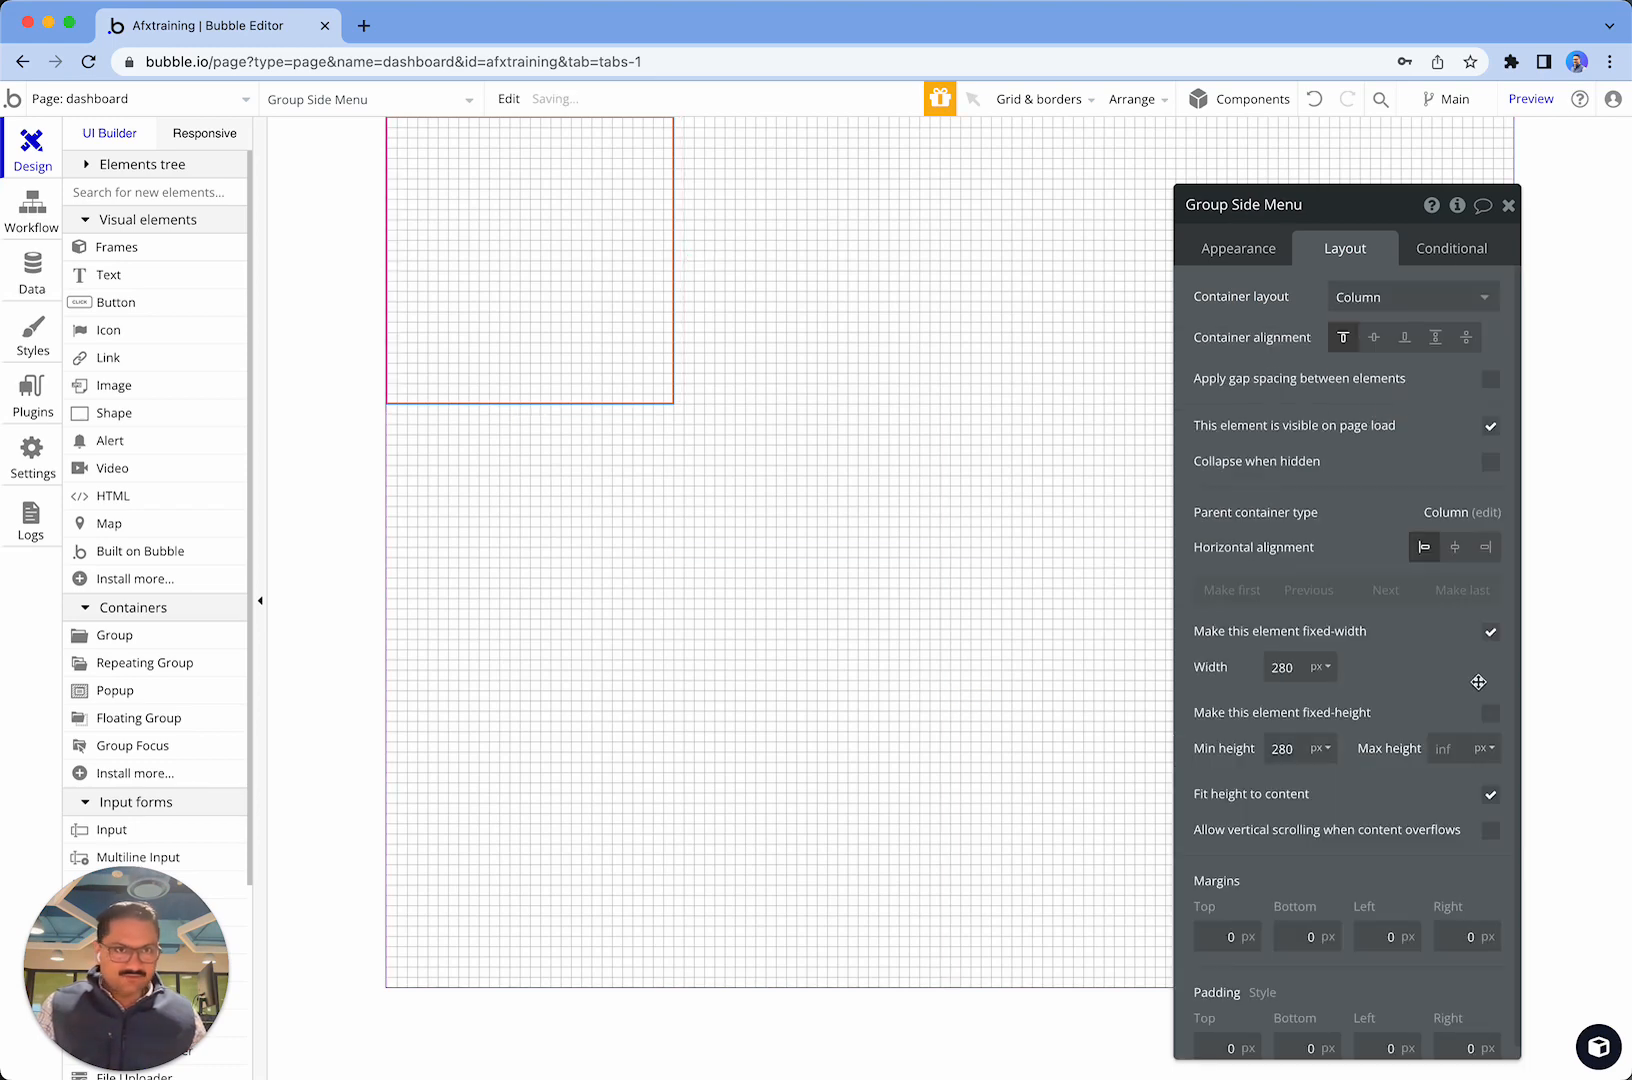
click(1400, 302)
click(1271, 345)
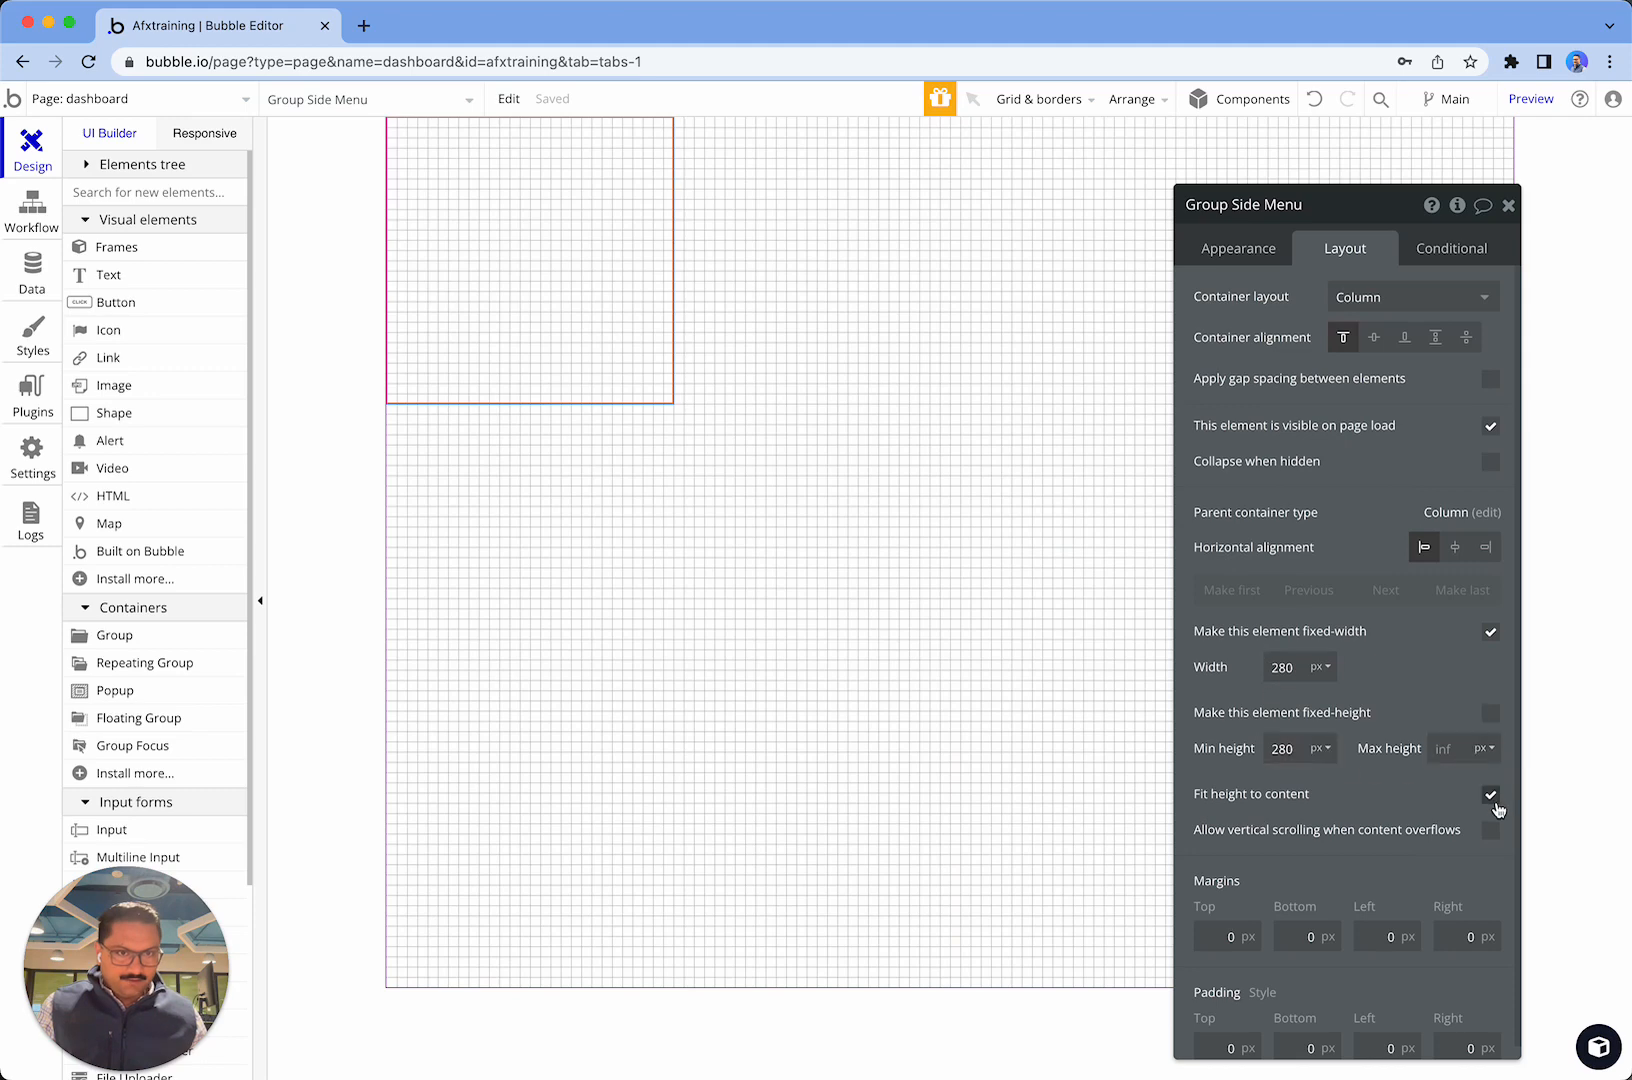
- Turn off fitting height to content for Group Side Menu and set its fixed width to 260 px
click(1490, 795)
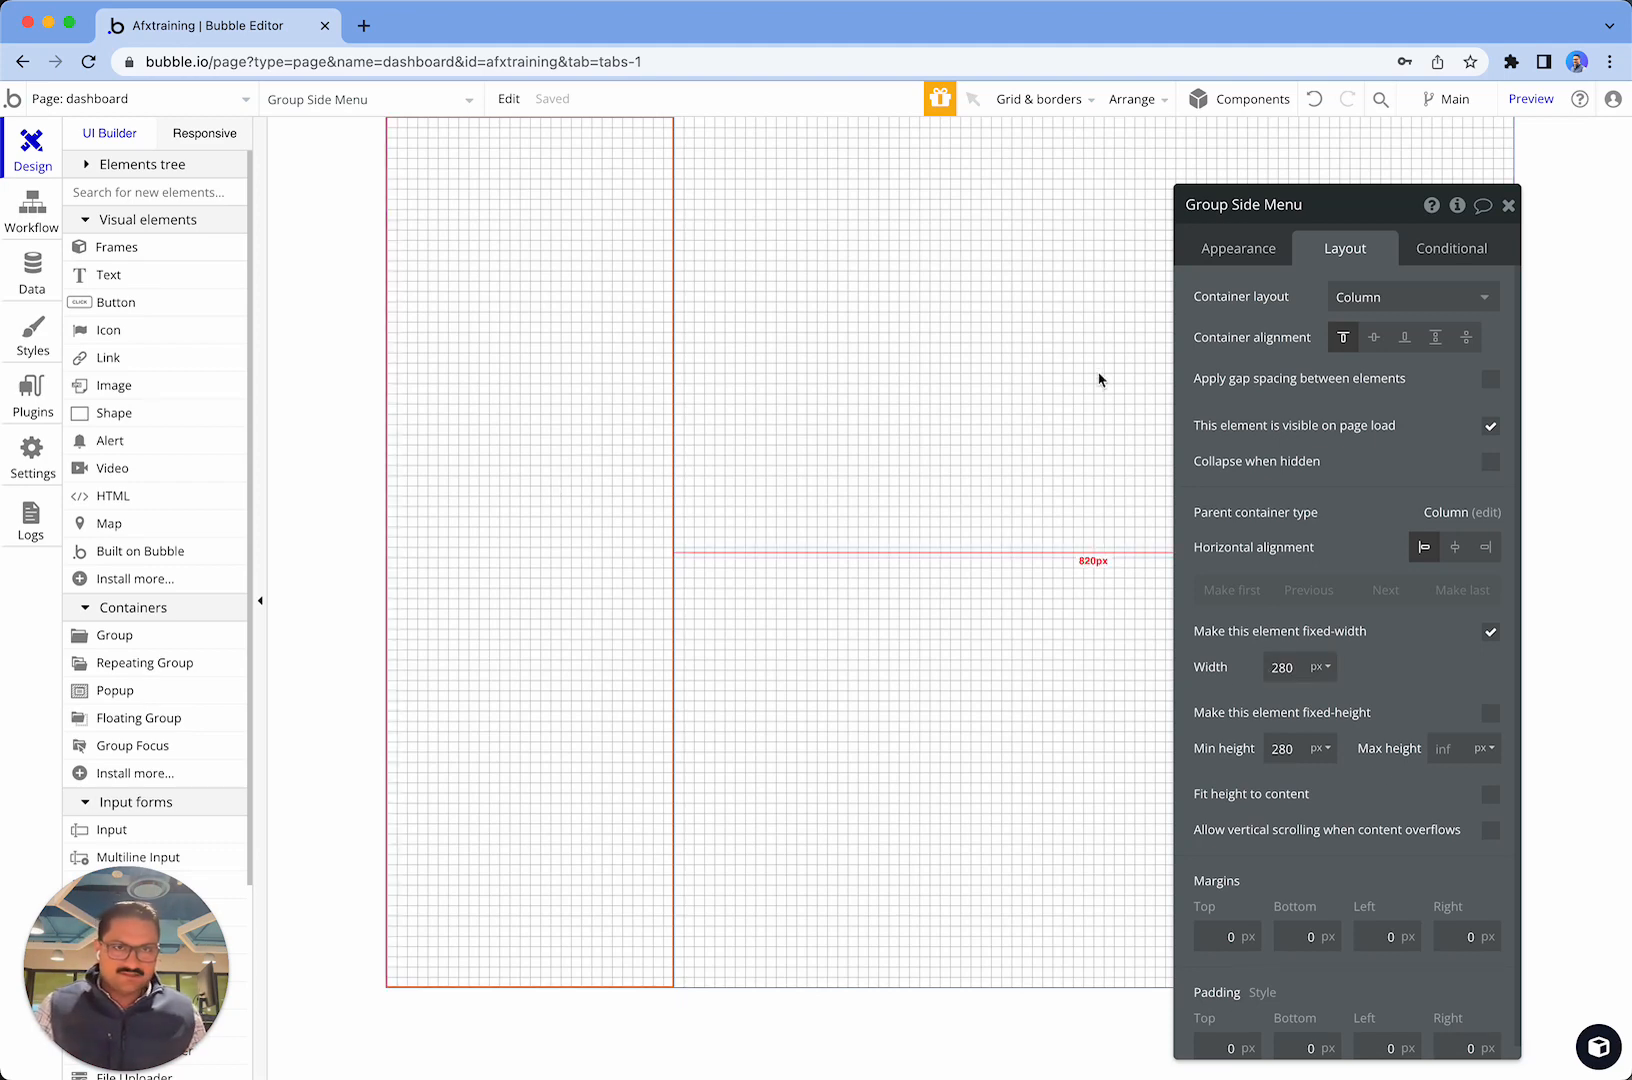
double_click(1282, 668)
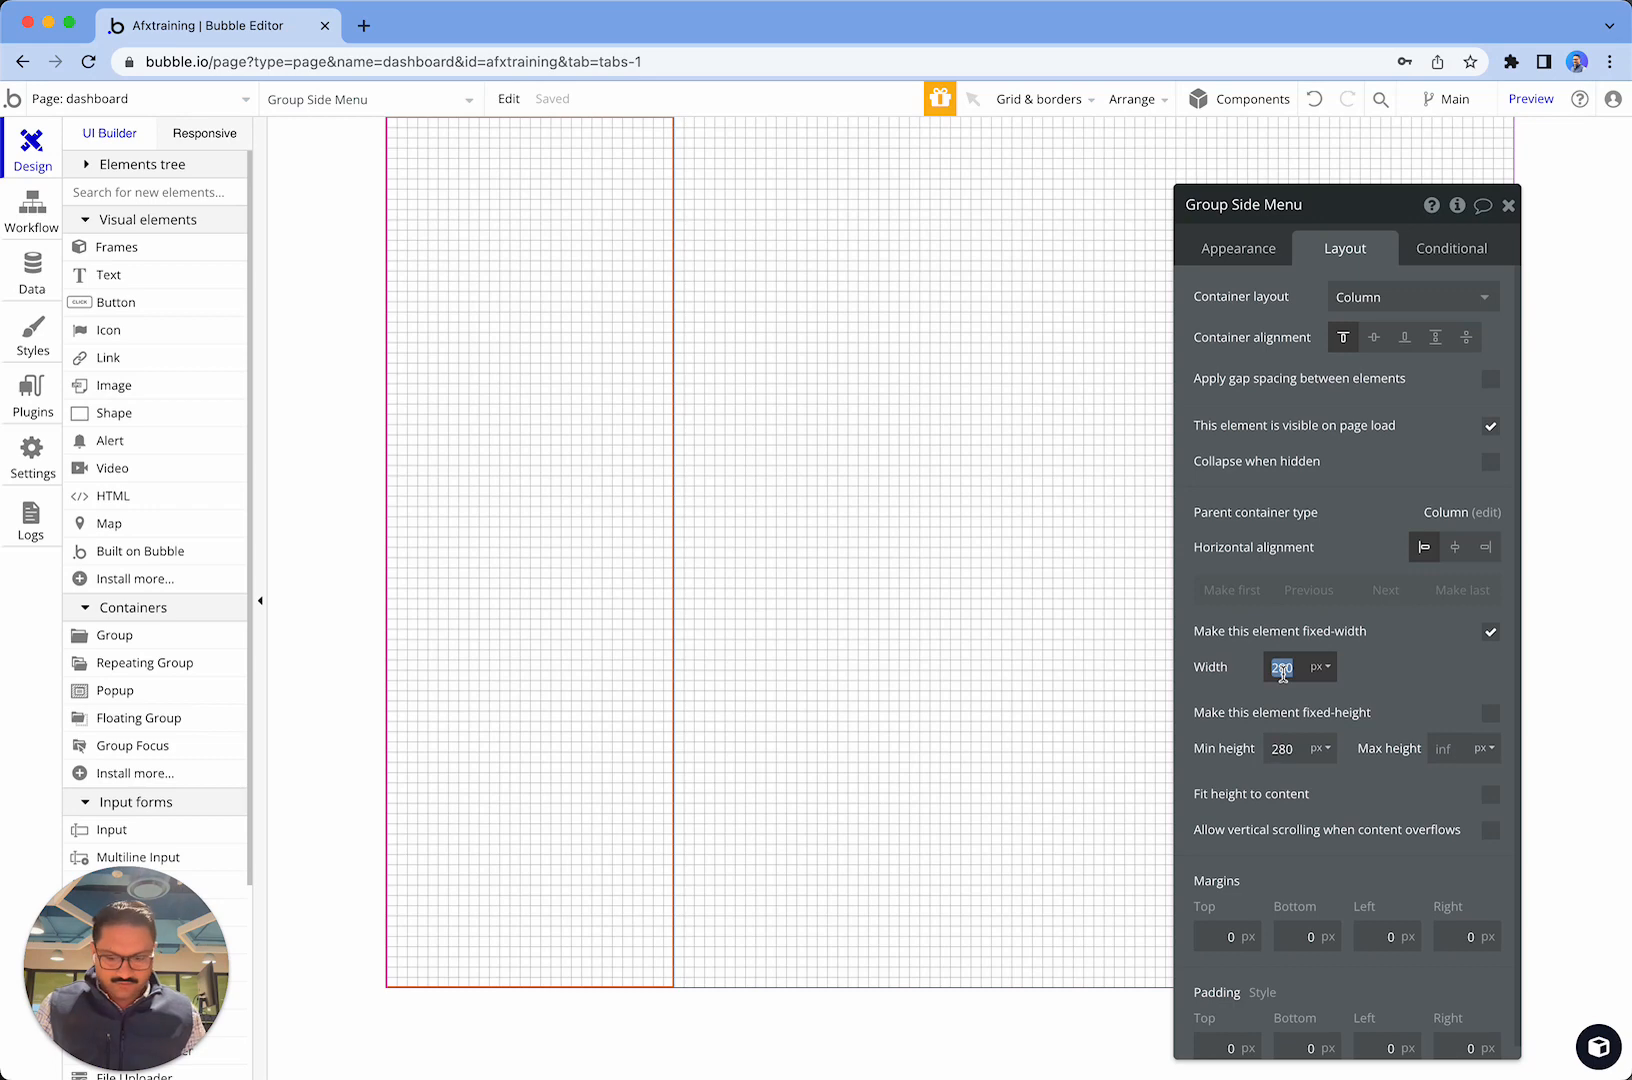
text(260)
key(Tab)
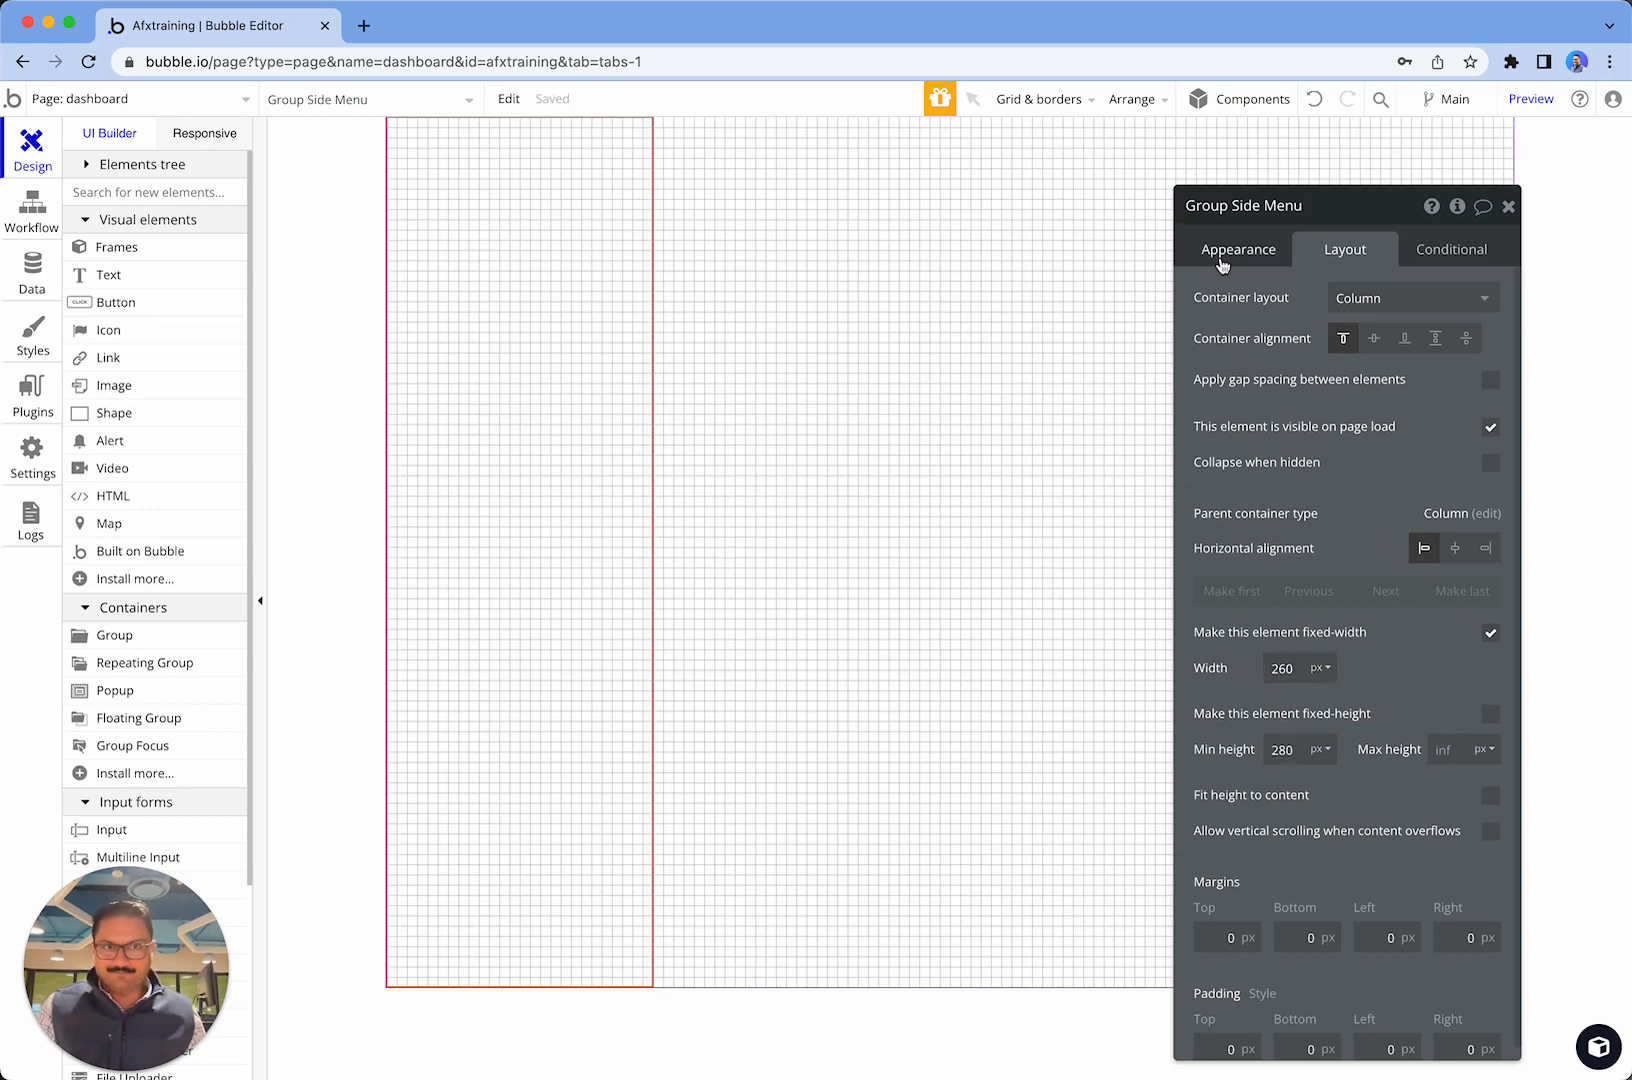
- Set the content type of Group Side Menu to CRM Dashboard Menu (OS), leaving its data source empty
click(1220, 248)
click(1406, 300)
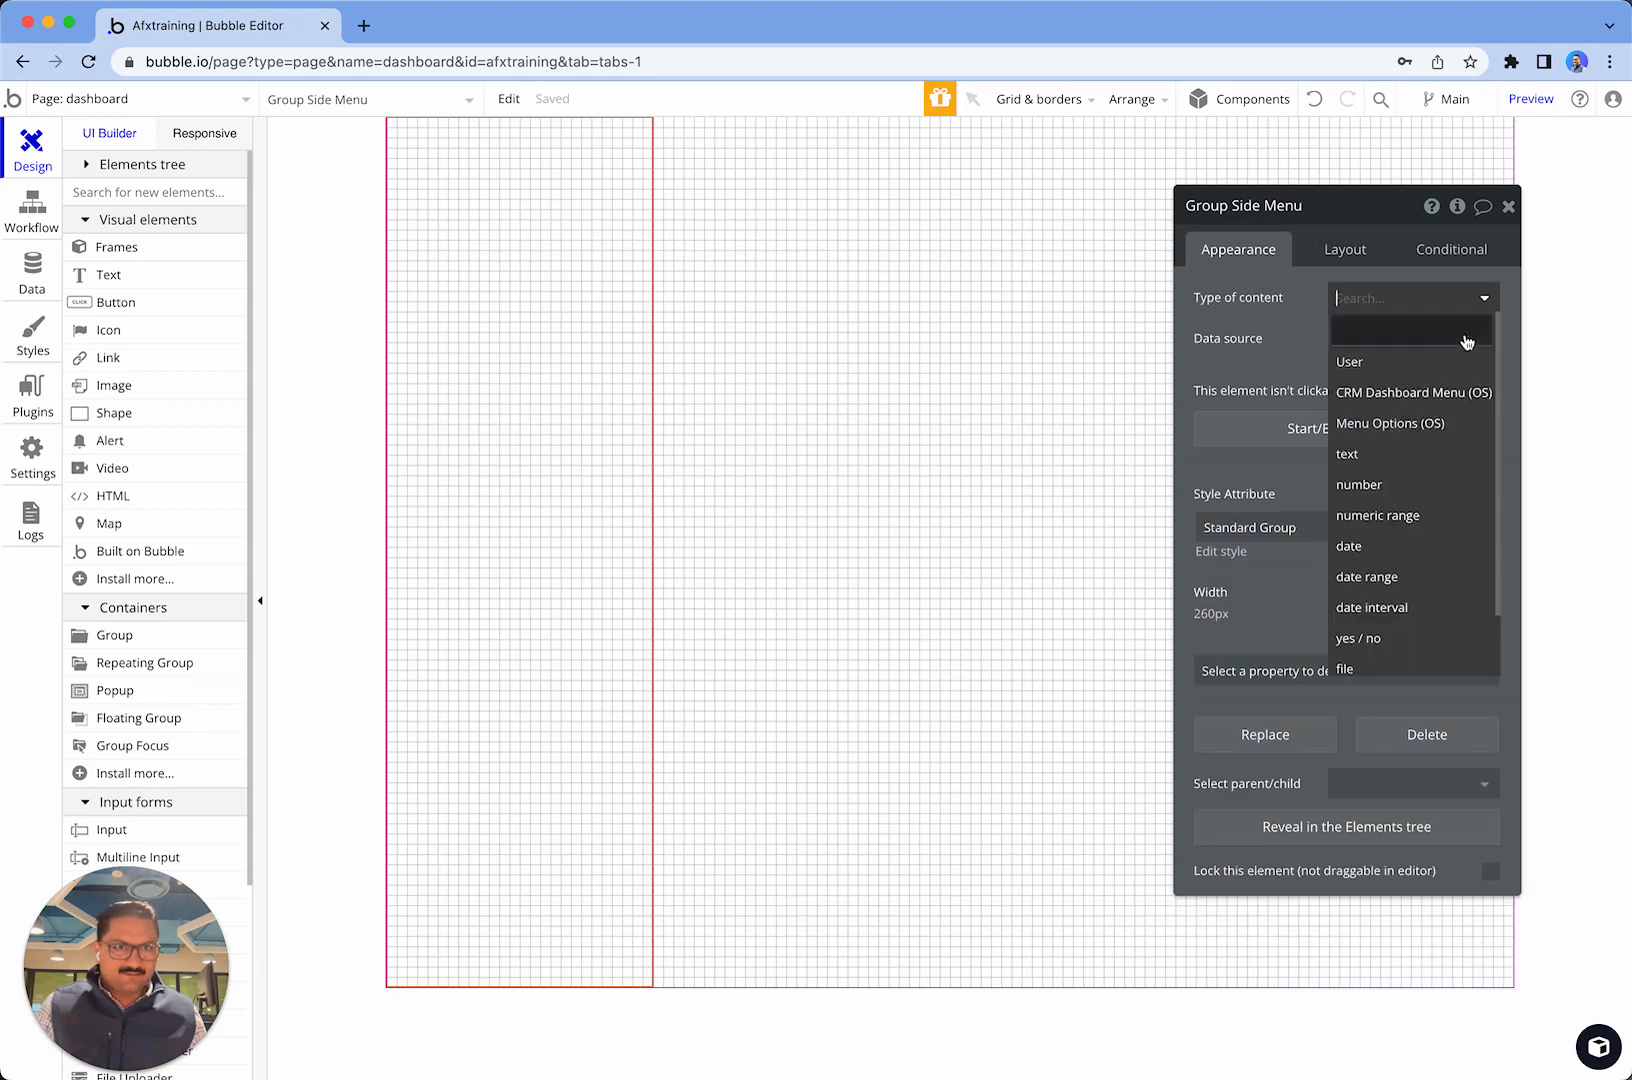
click(1432, 395)
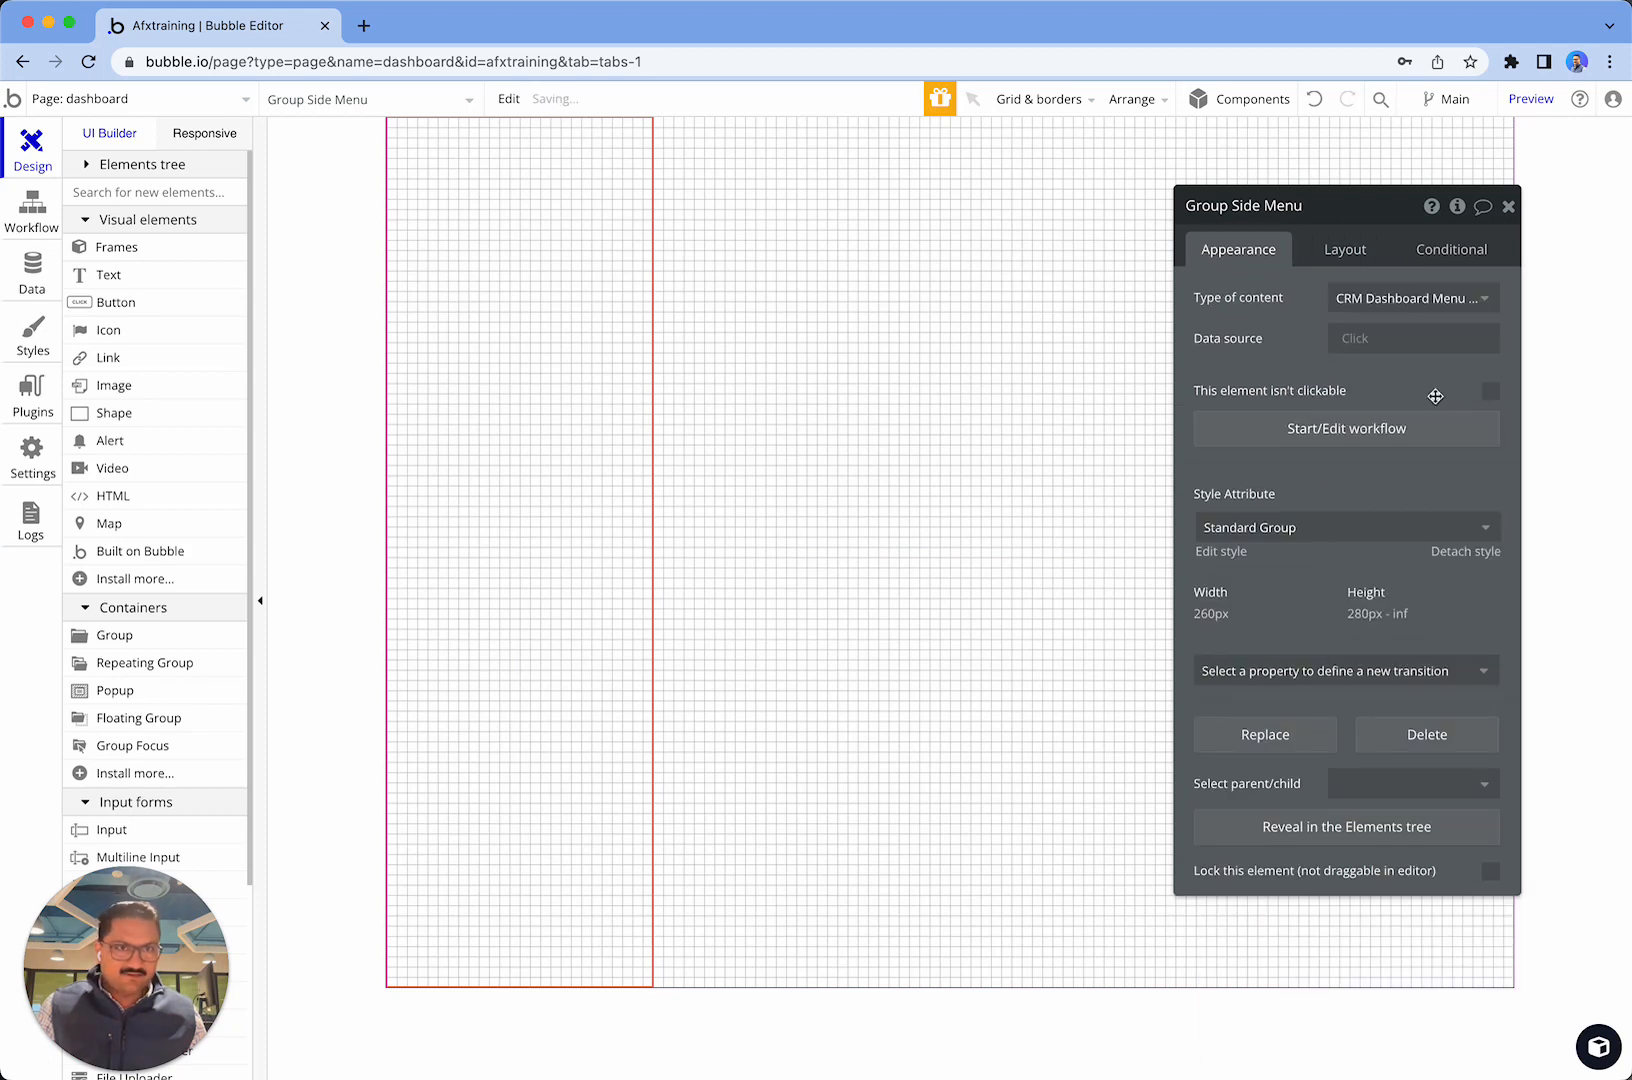
click(1354, 338)
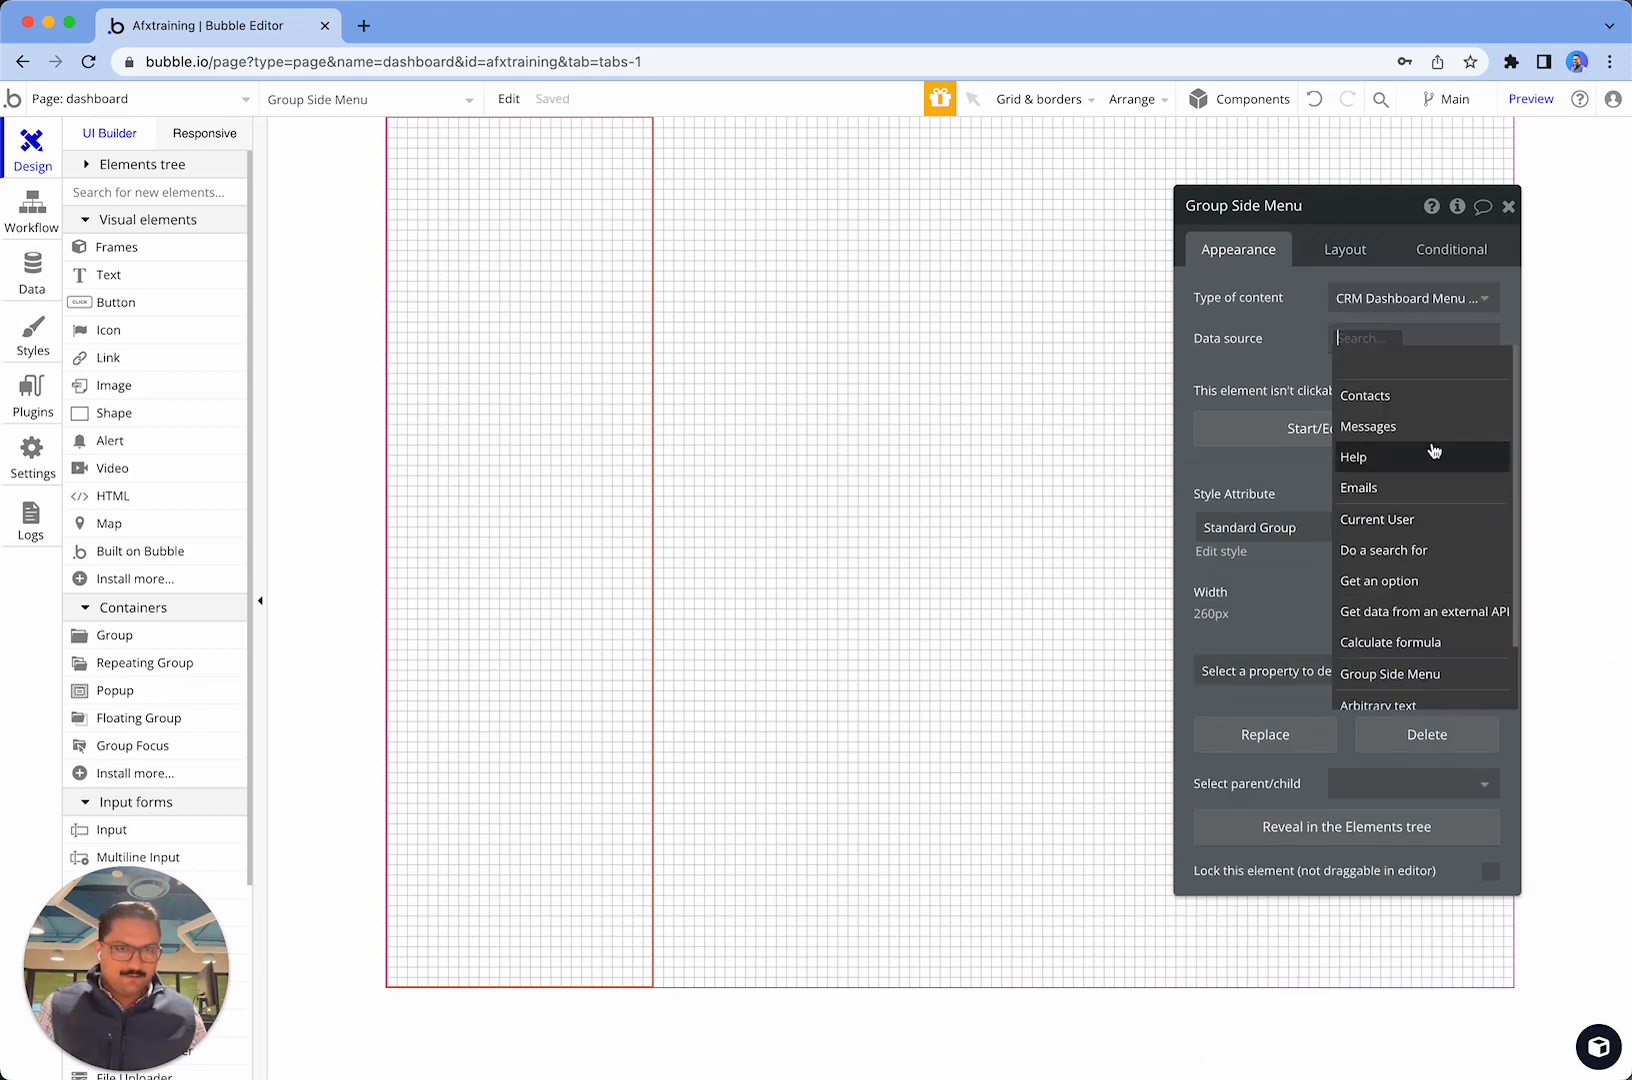
click(1200, 290)
click(901, 297)
click(460, 287)
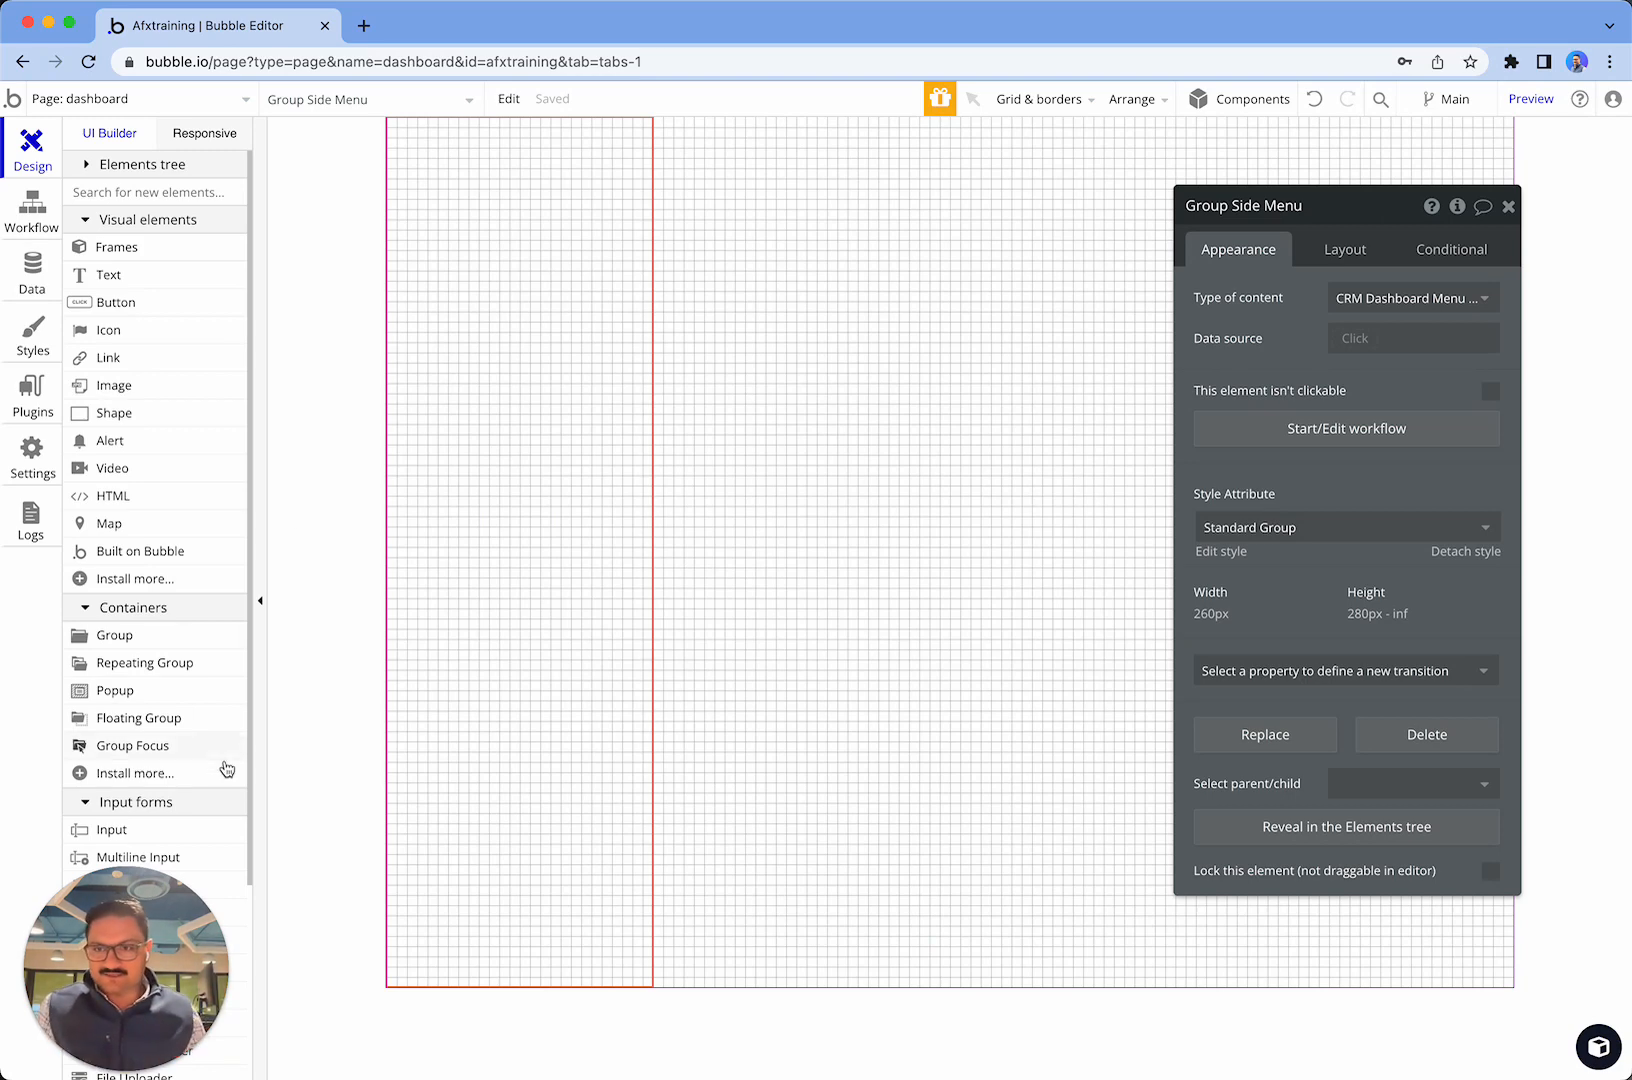
- Place a repeating group inside Group Side Menu and set its fixed width to 260 px
click(170, 670)
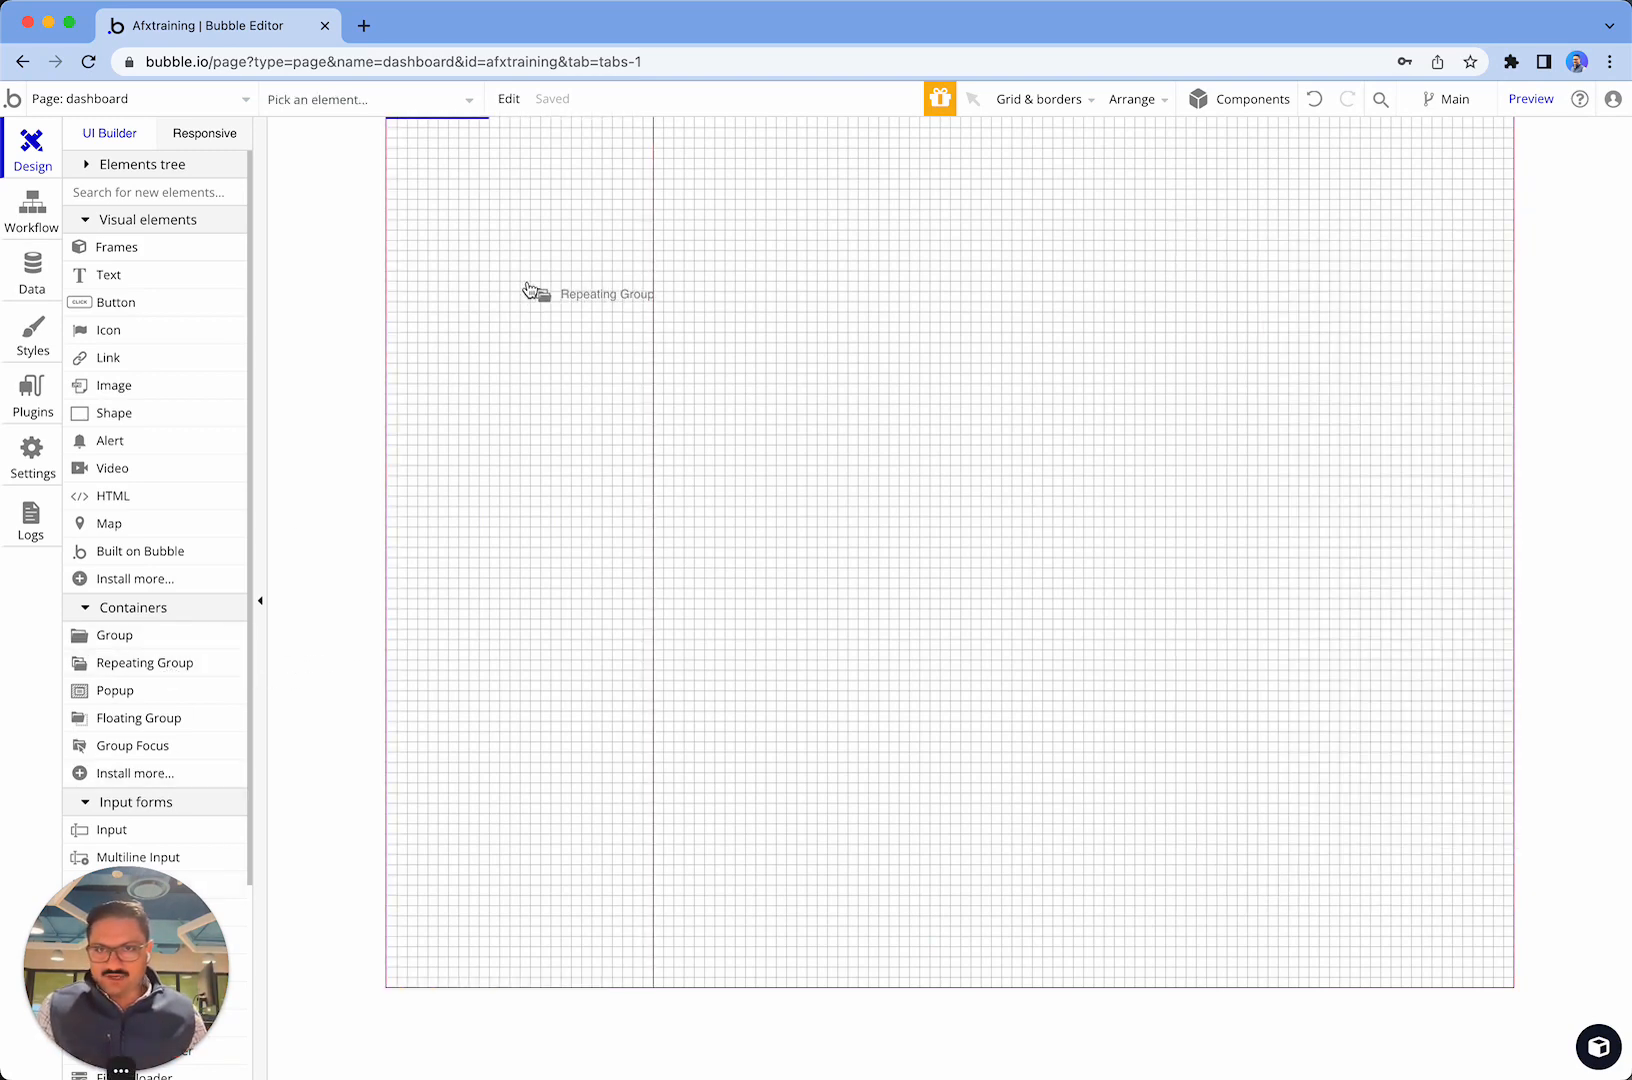
click(530, 285)
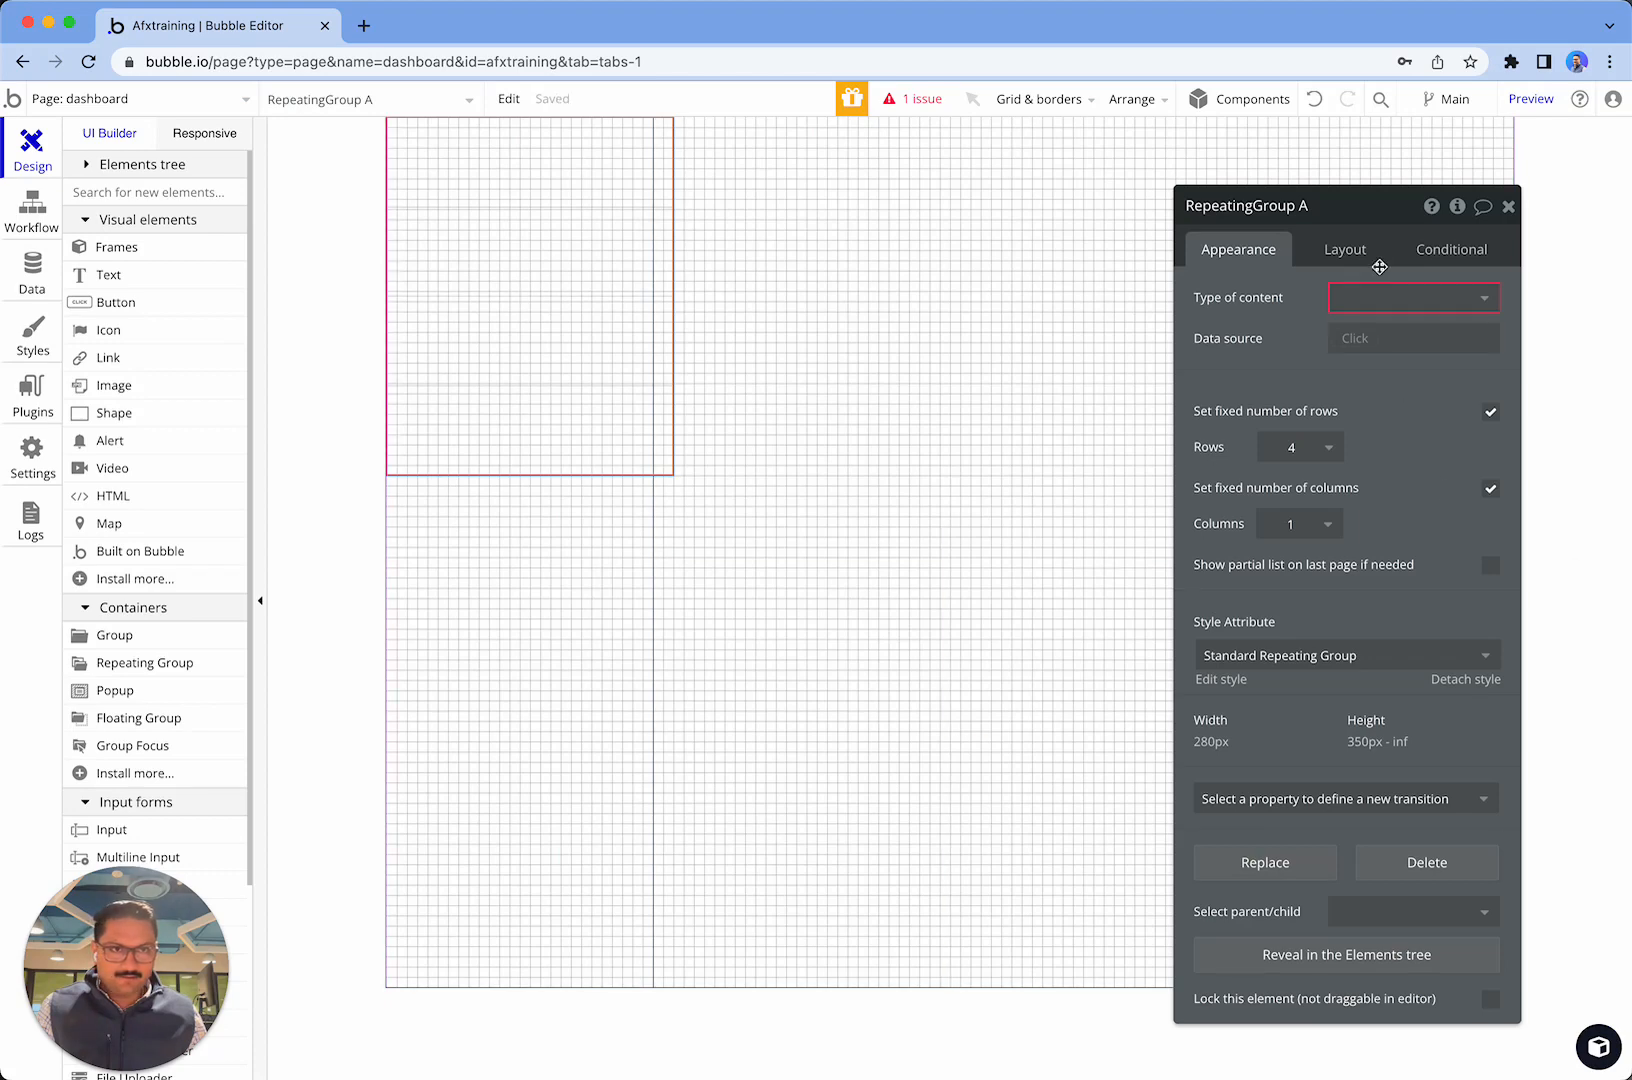
click(1377, 258)
double_click(1302, 592)
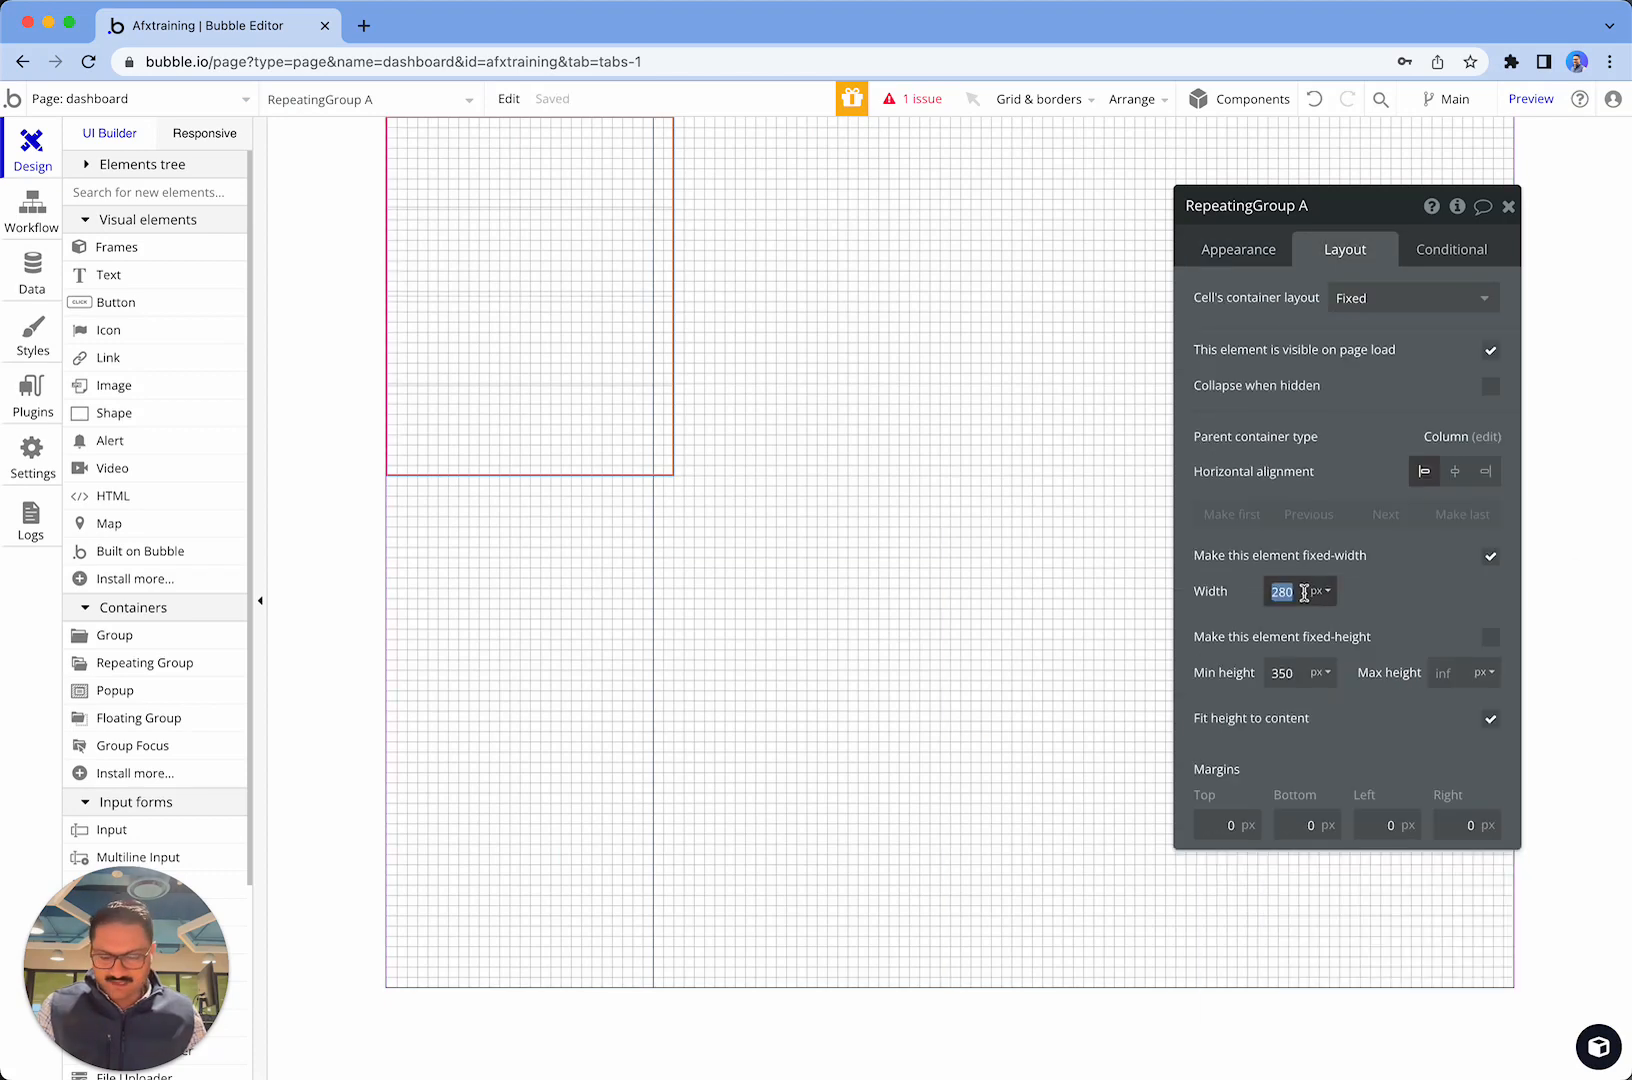
text(260)
key(Tab)
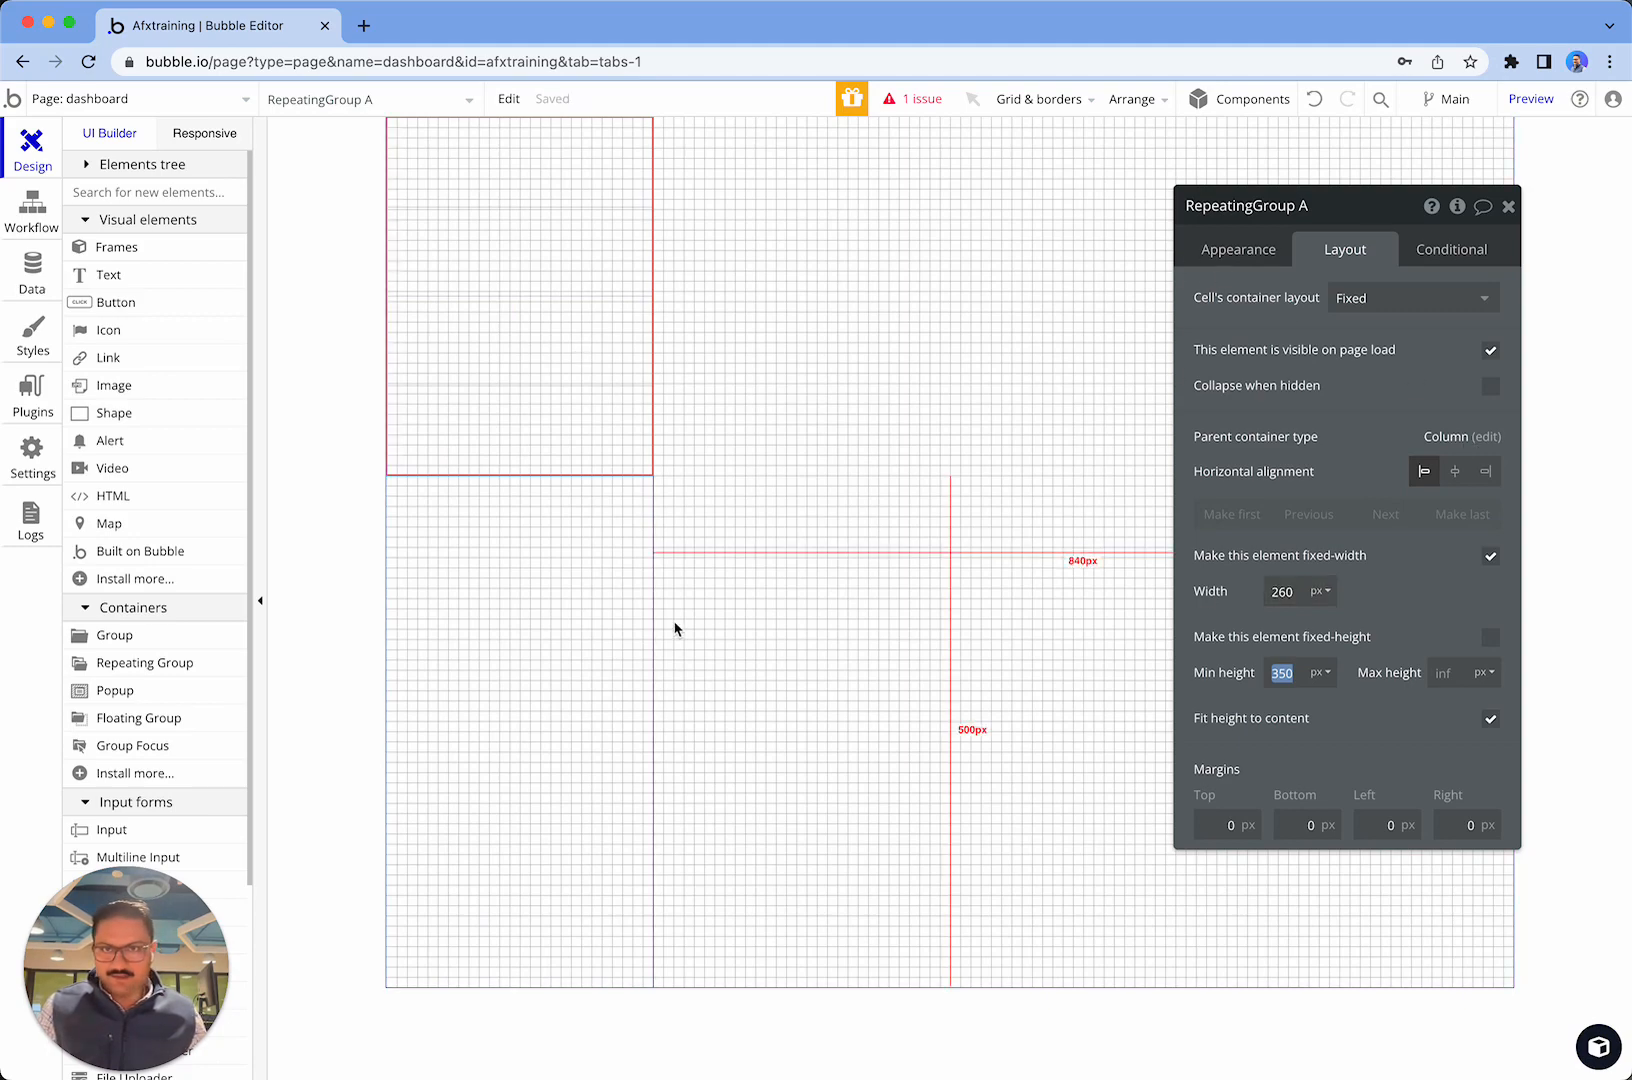
- Set the repeating group's content type to CRM Dashboard Menu (OS)
click(612, 360)
click(584, 240)
click(570, 568)
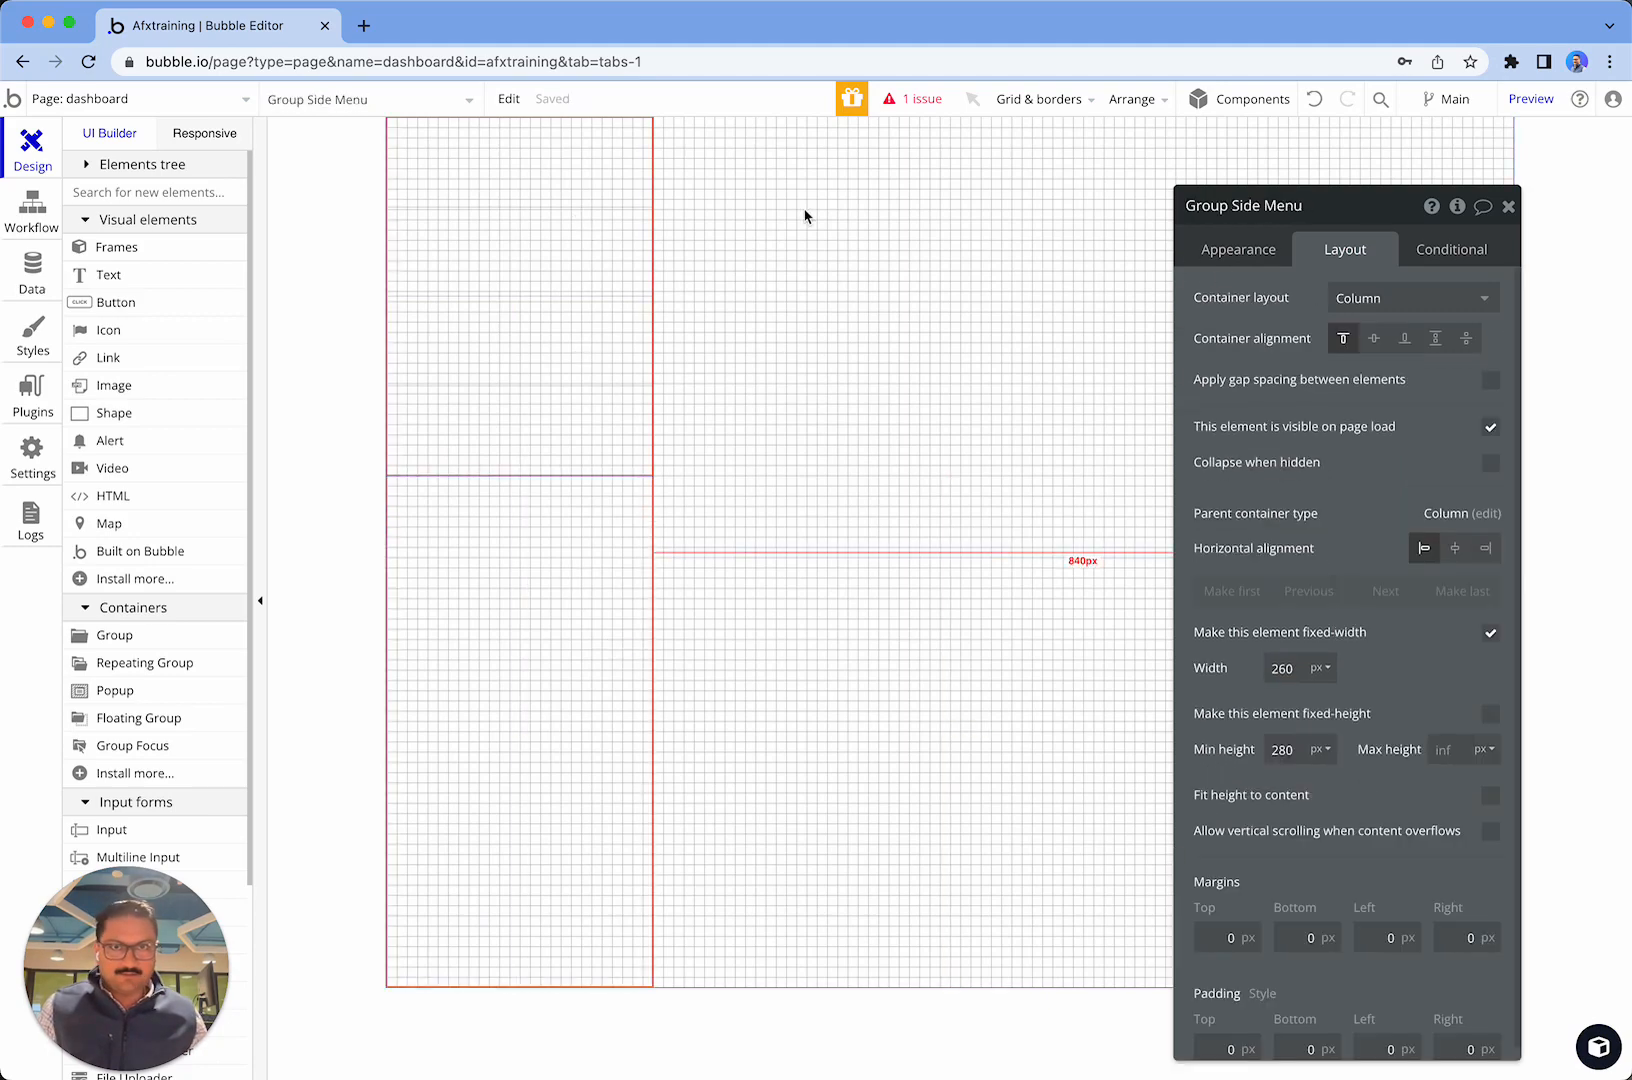
click(562, 271)
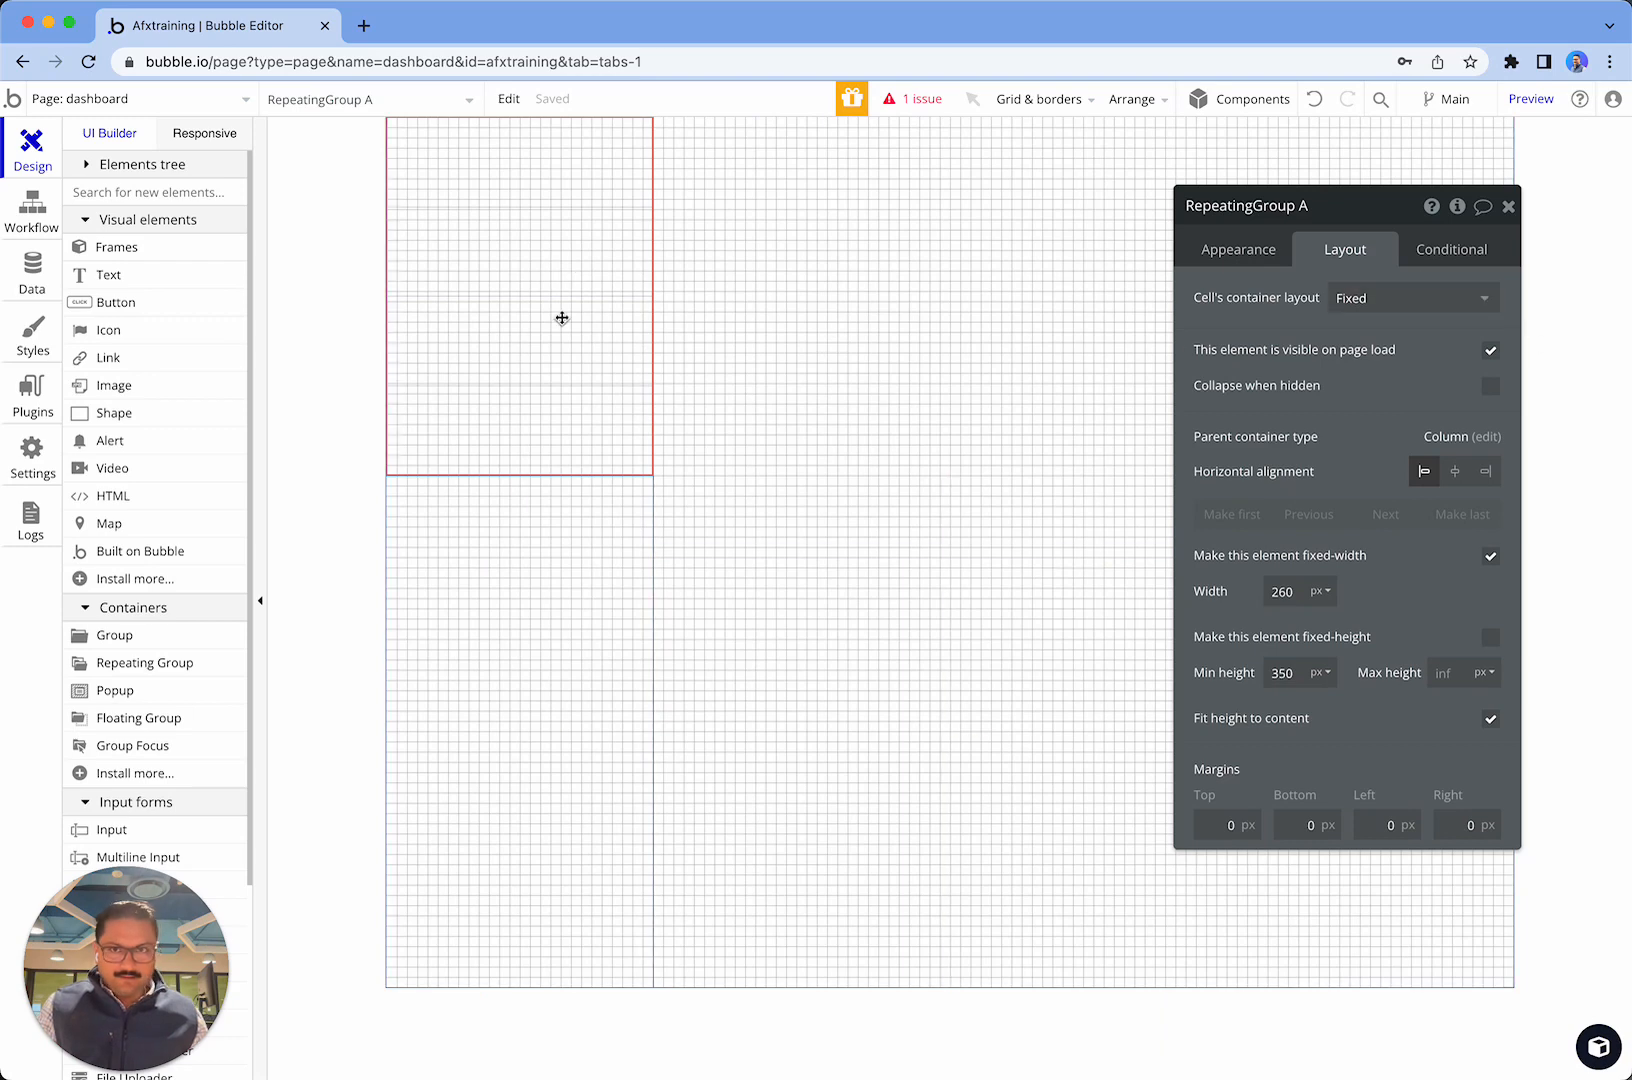
click(1262, 249)
click(1410, 297)
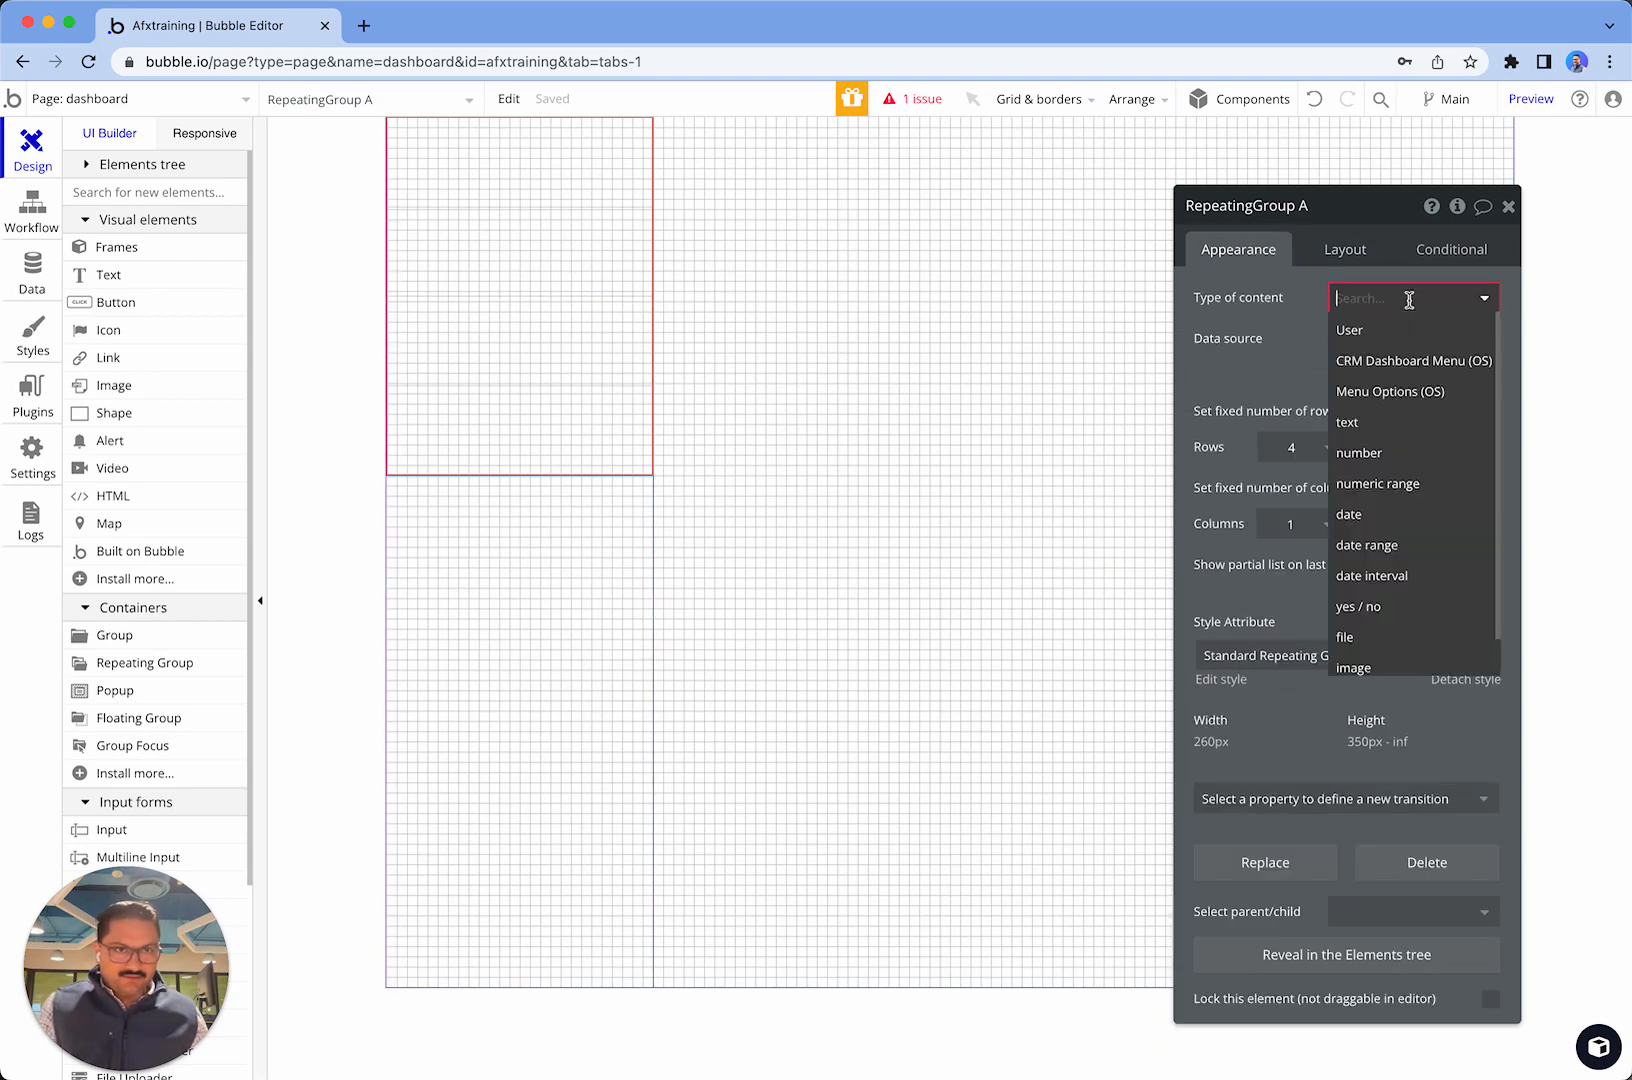
click(1457, 360)
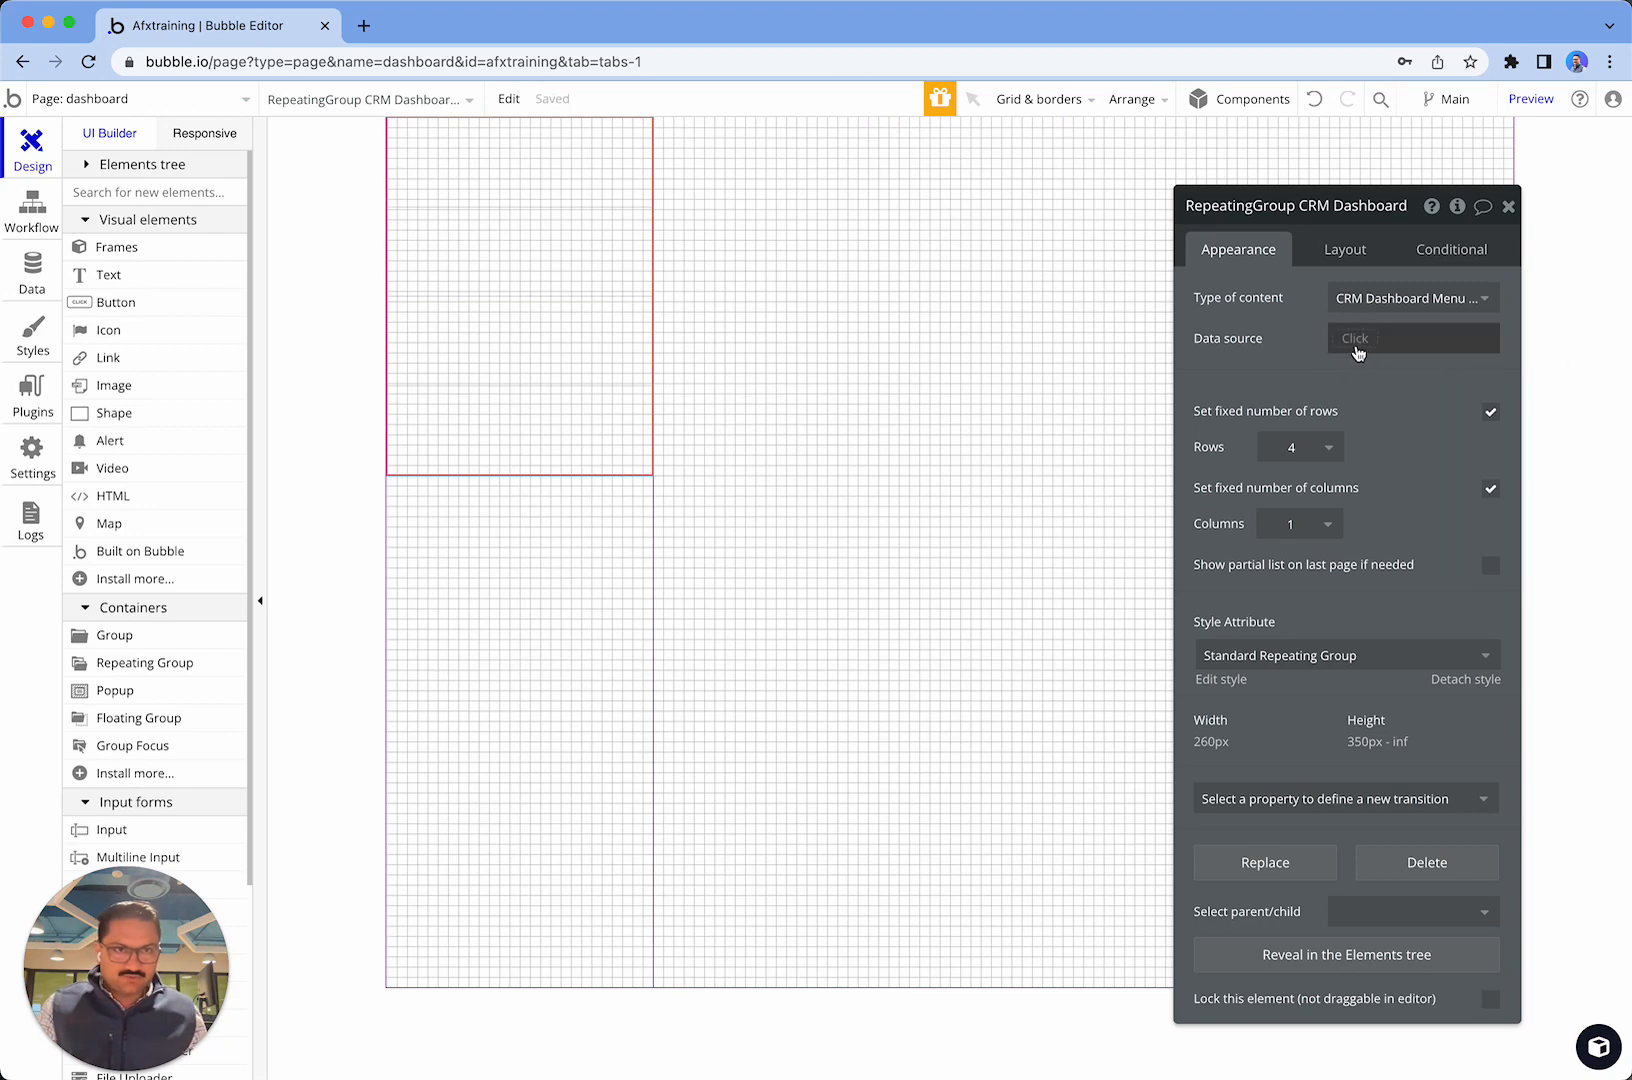
- Set the container layout of the repeating group's cells to Row
click(477, 641)
click(525, 331)
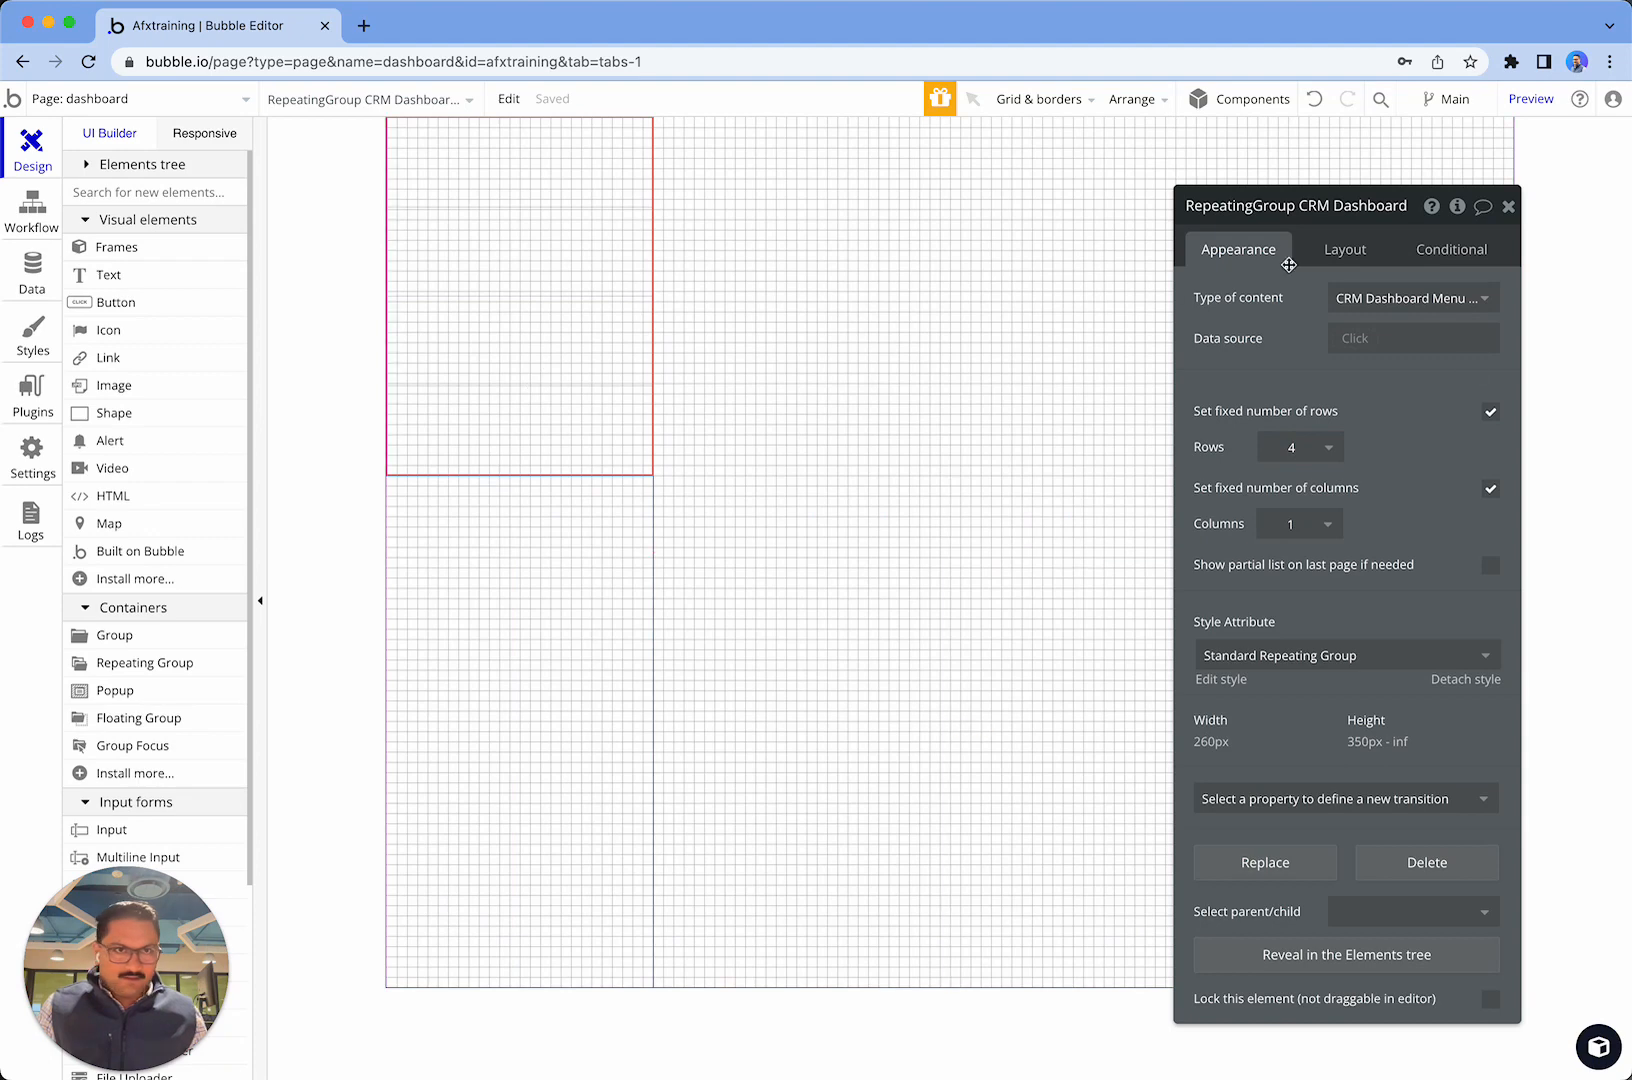
click(1367, 257)
click(1428, 297)
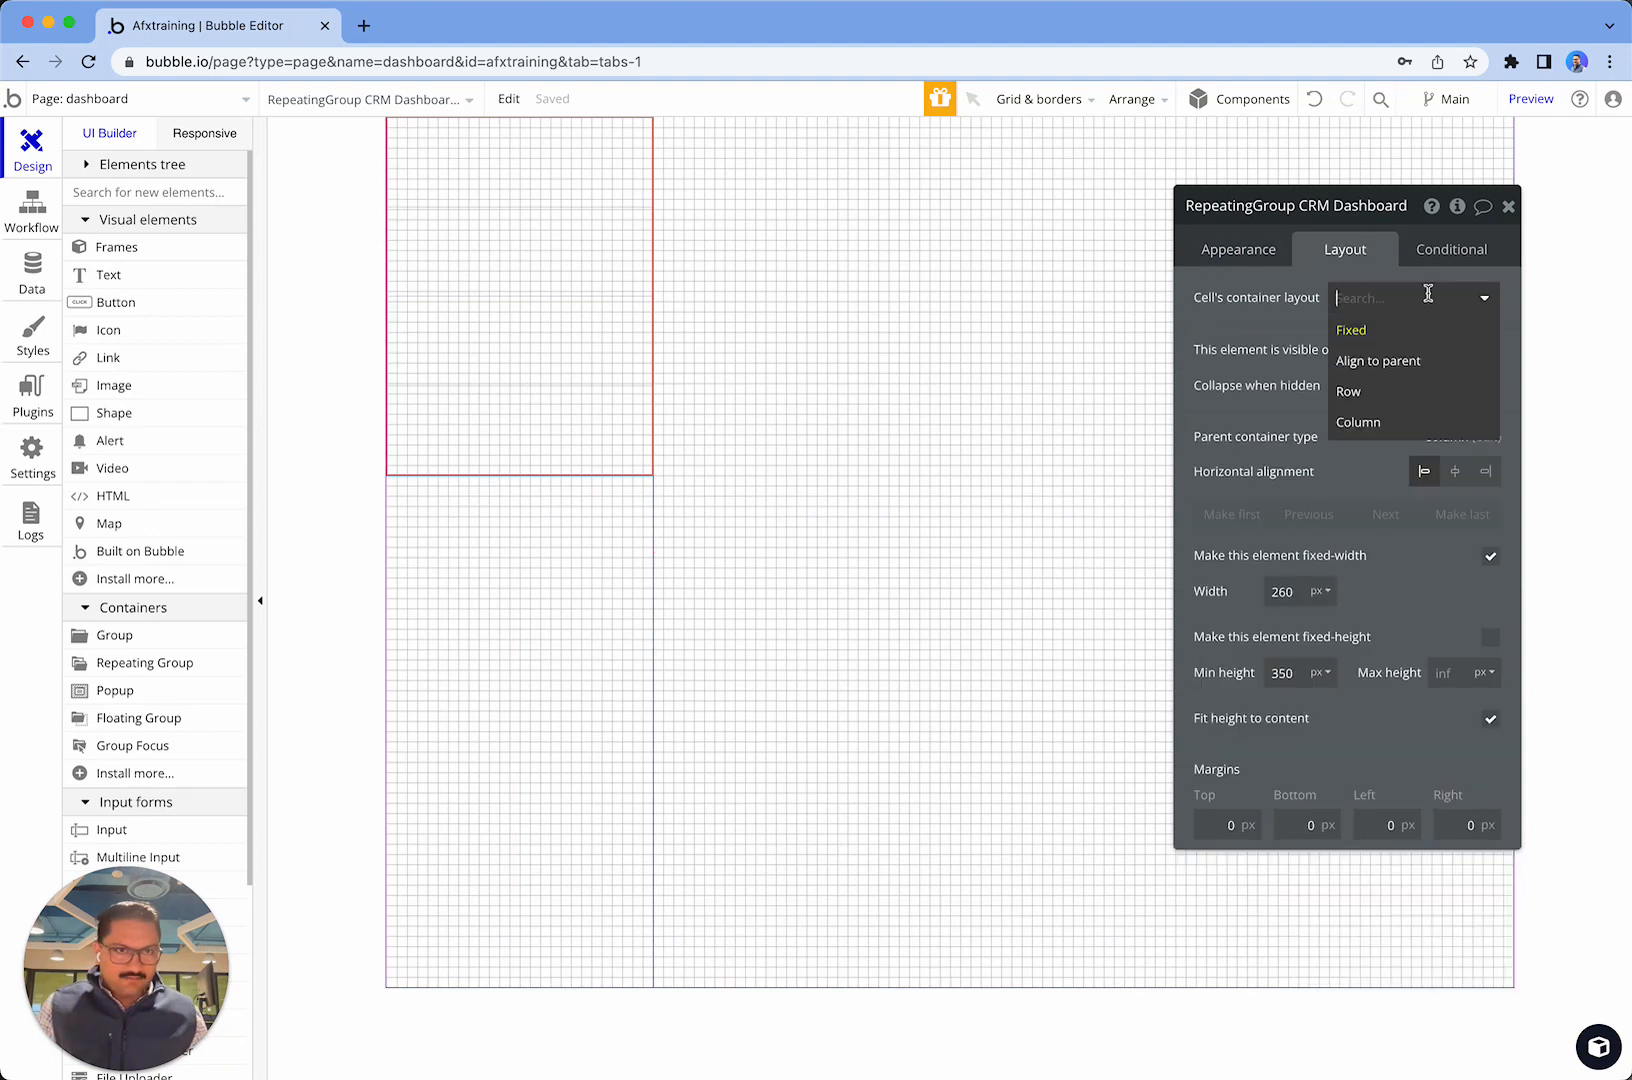
click(1405, 391)
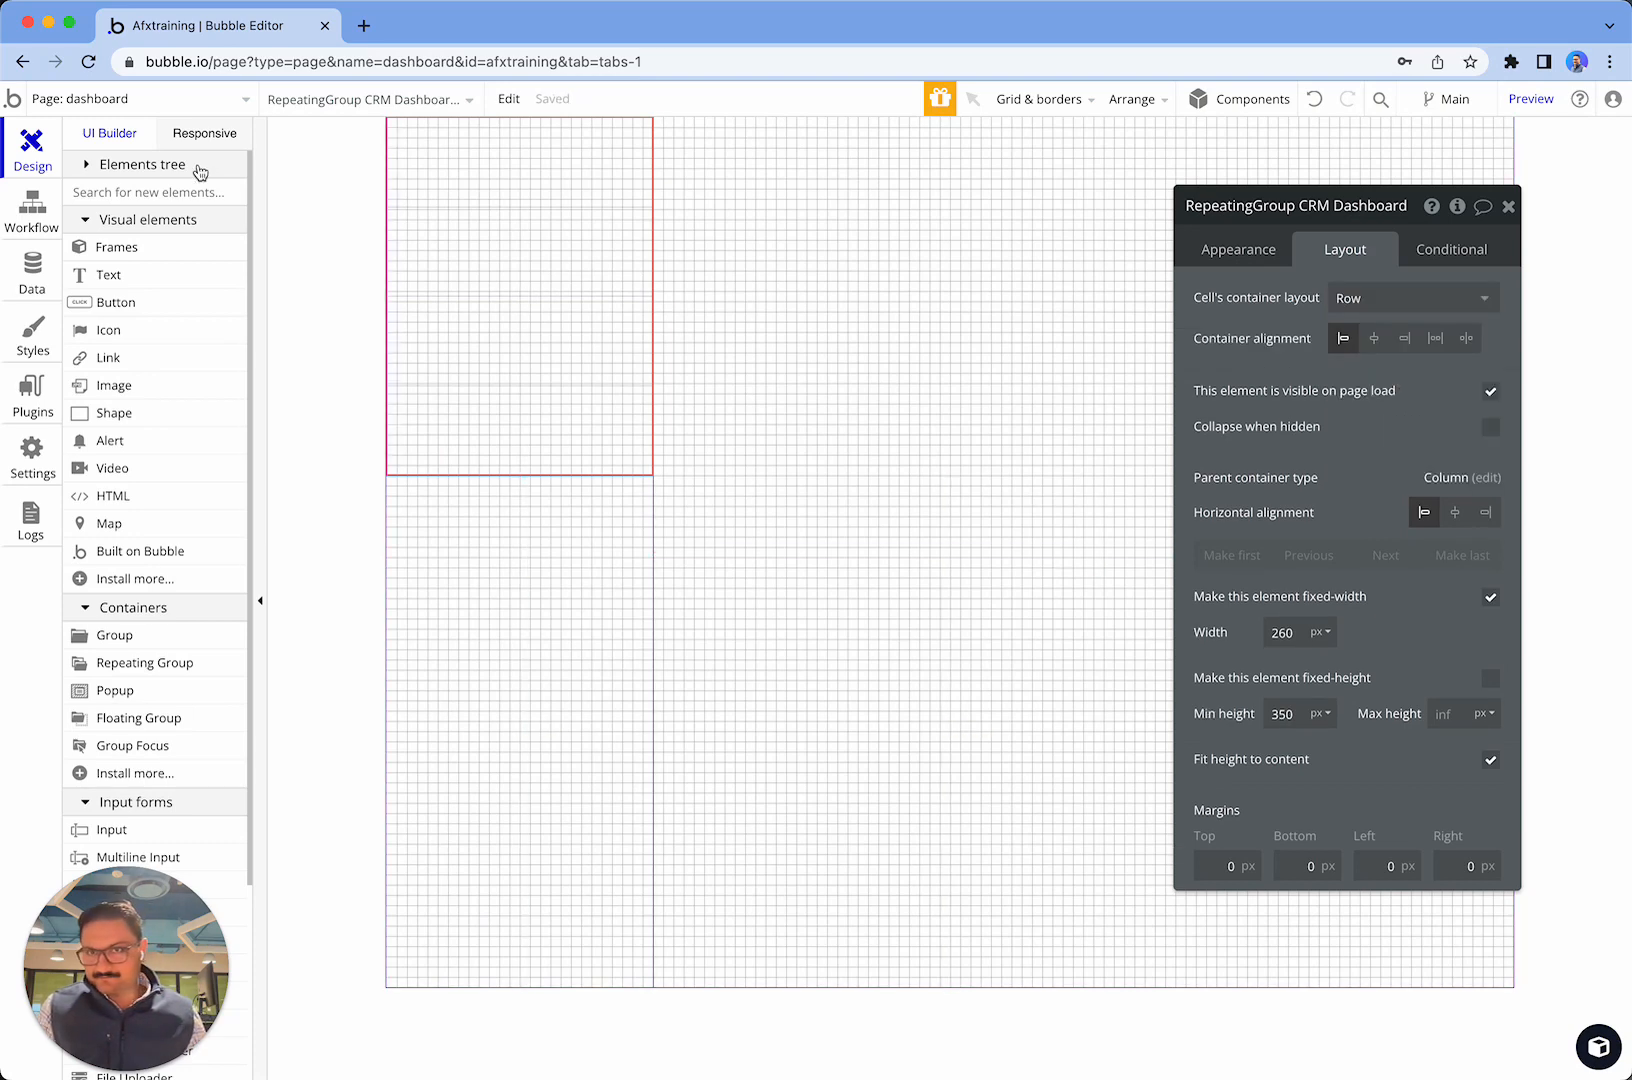
- Place a text element in the repeating group's first cell showing Current cell's CRM Dashboard Menu (OS)'s Display
click(130, 274)
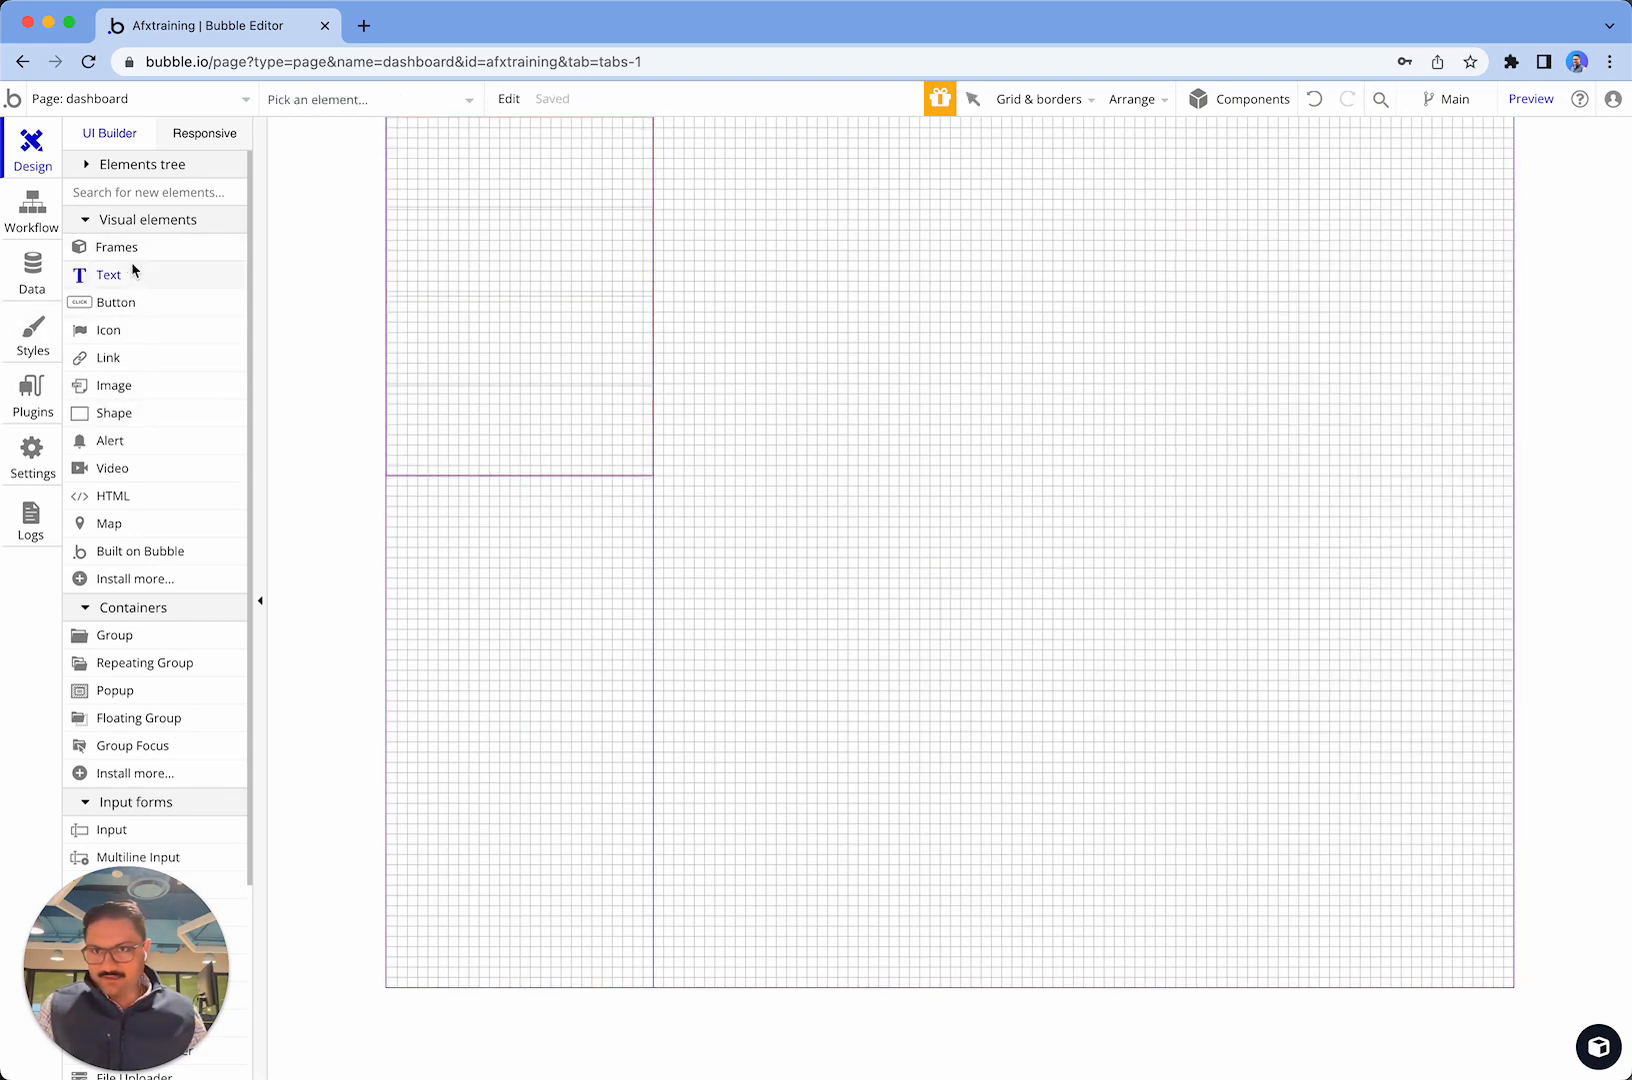
click(436, 154)
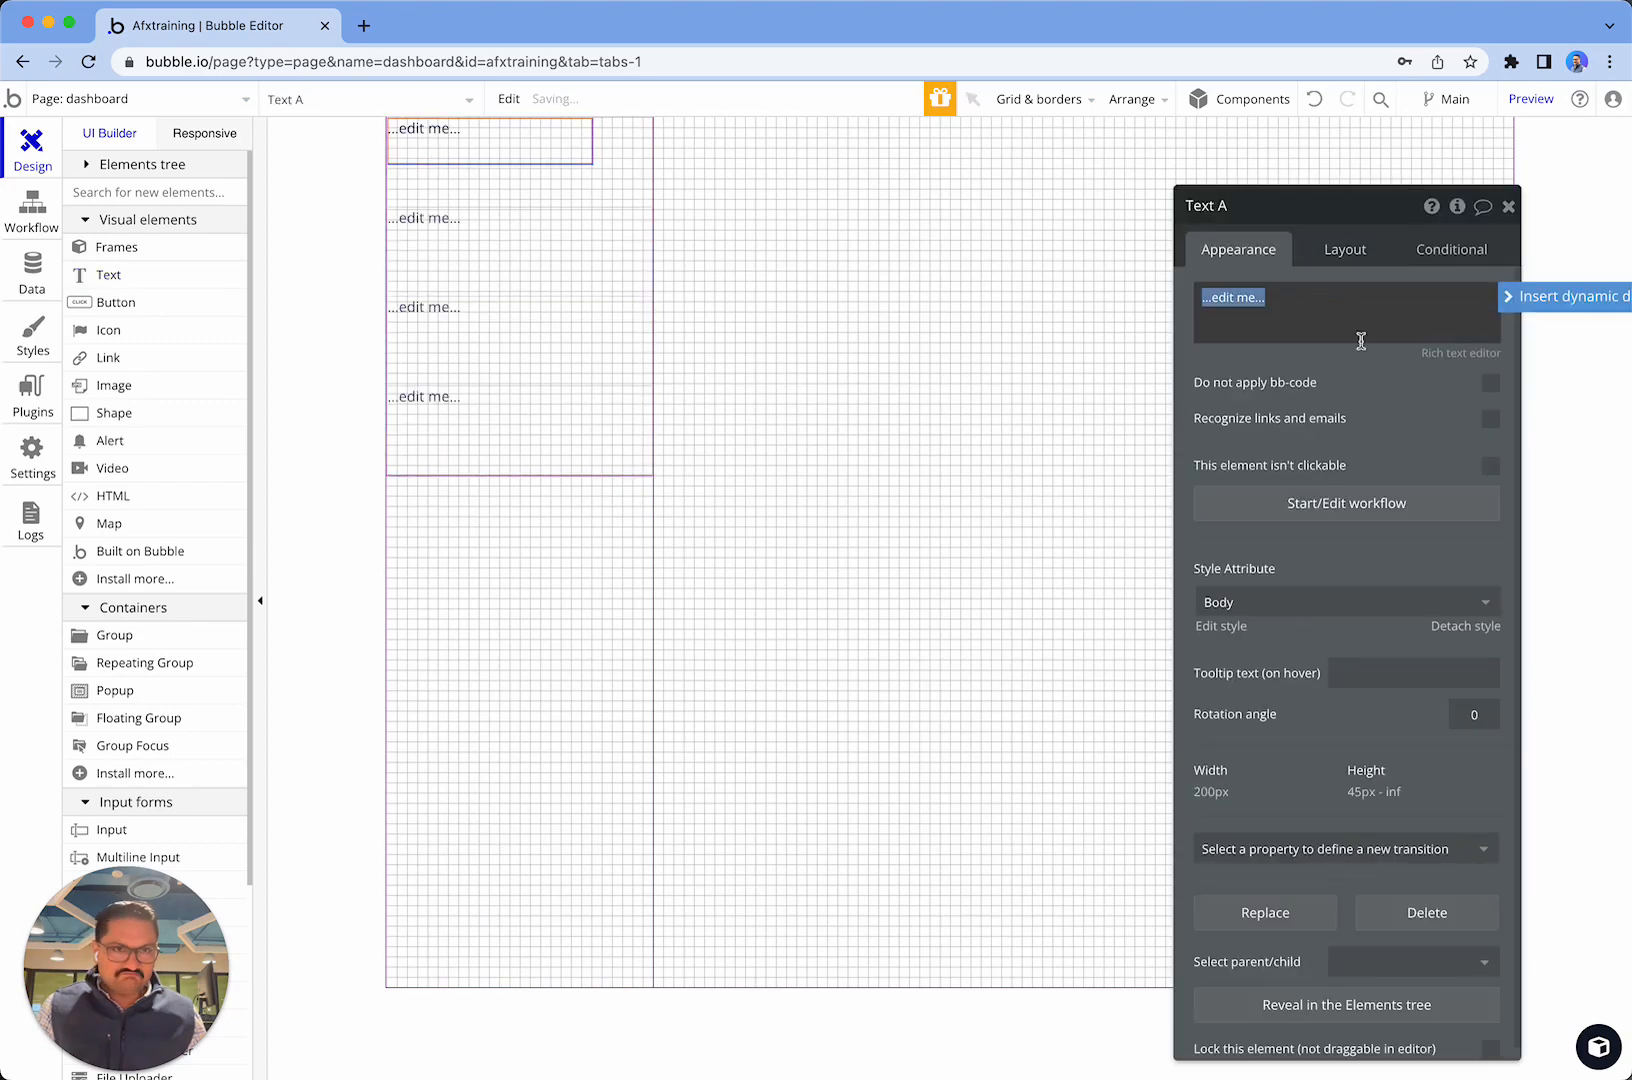
click(1510, 296)
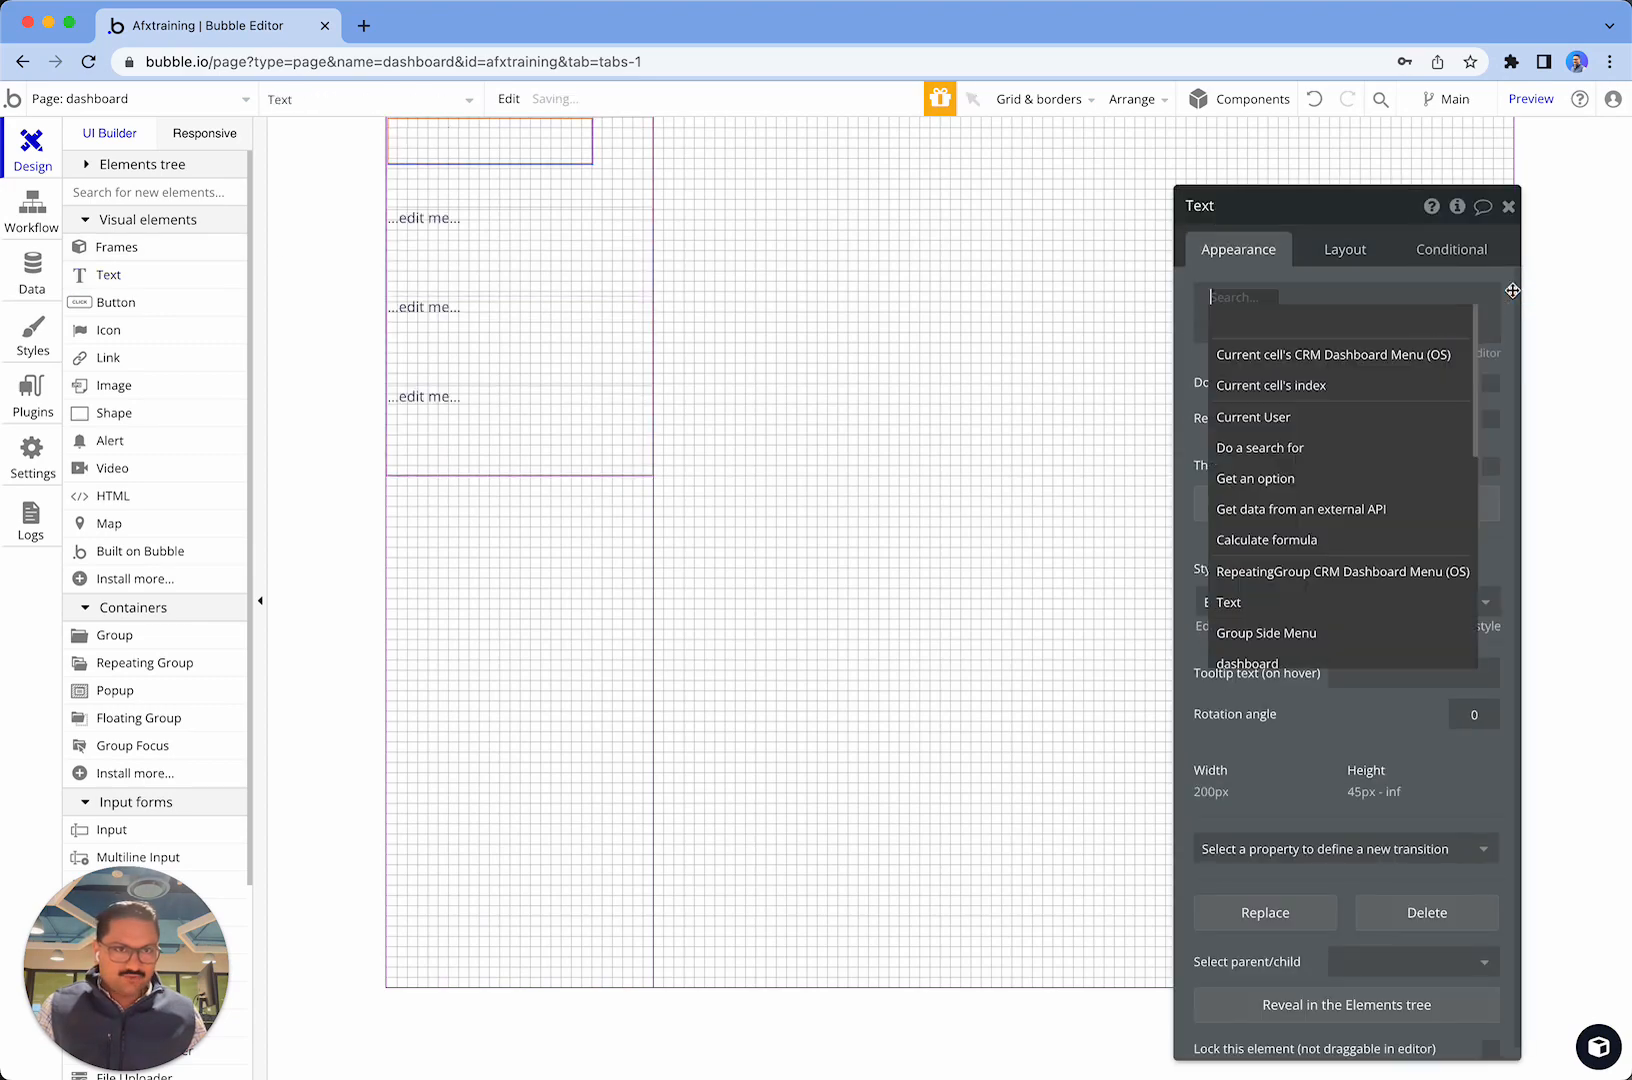
click(1328, 360)
click(1337, 350)
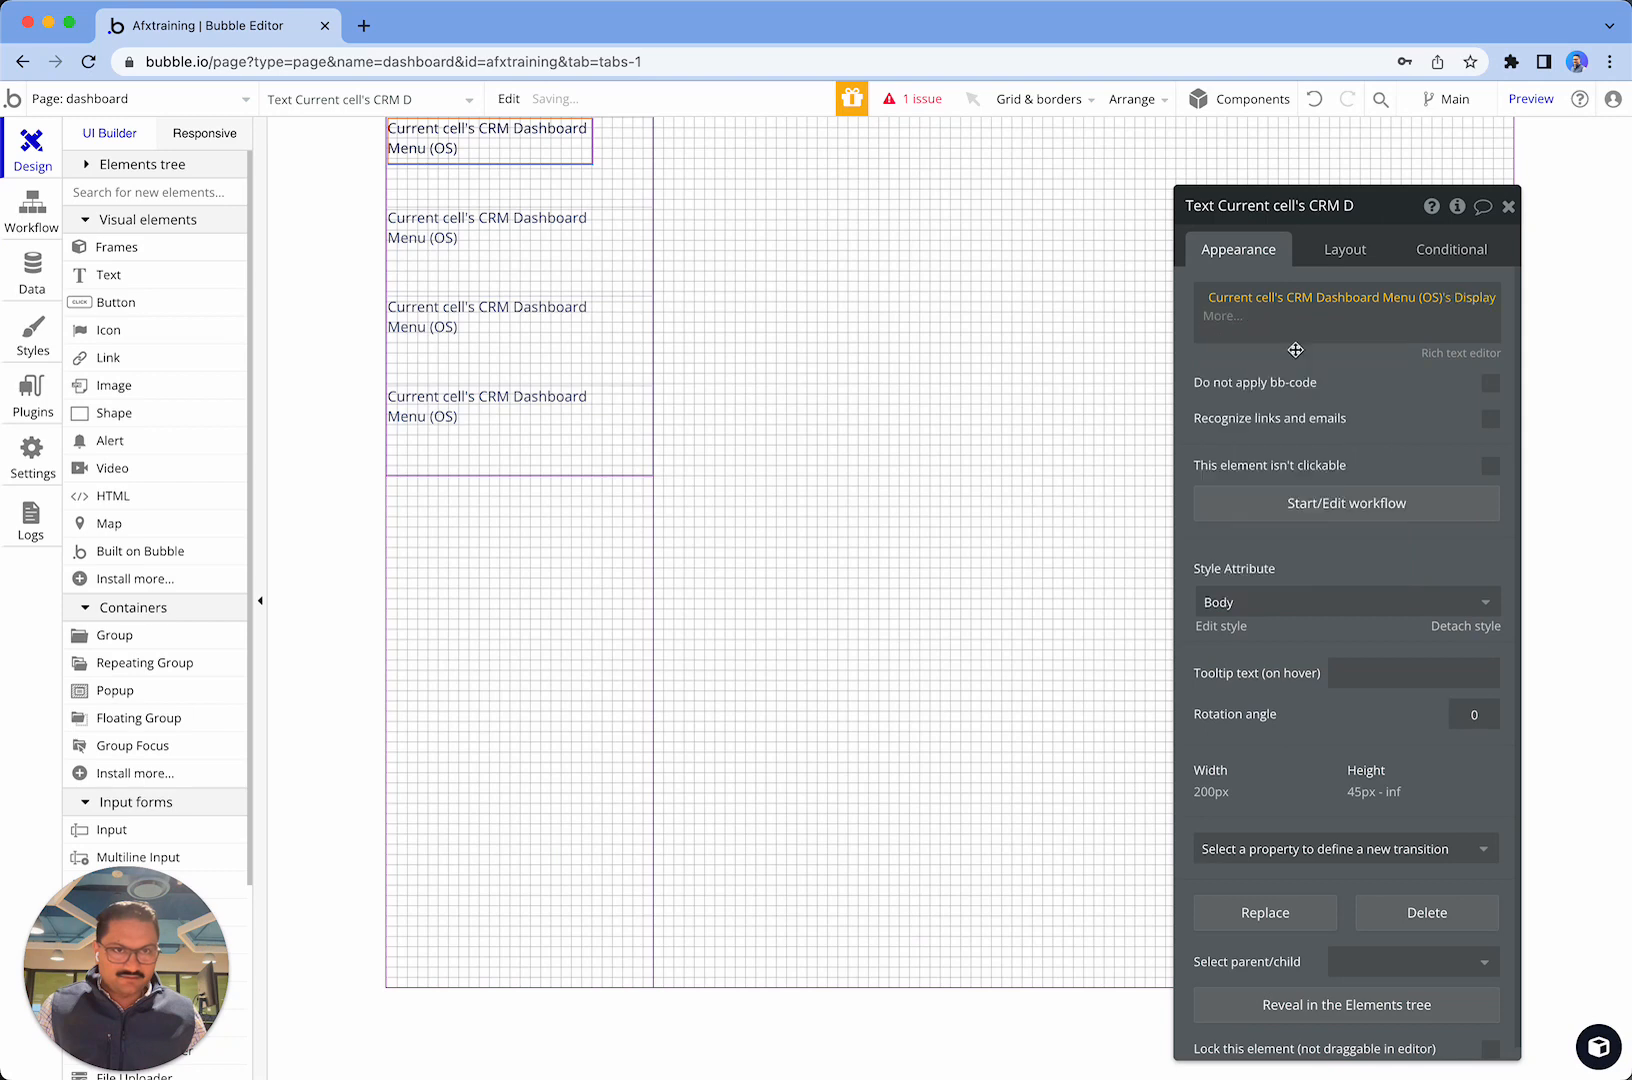
click(885, 299)
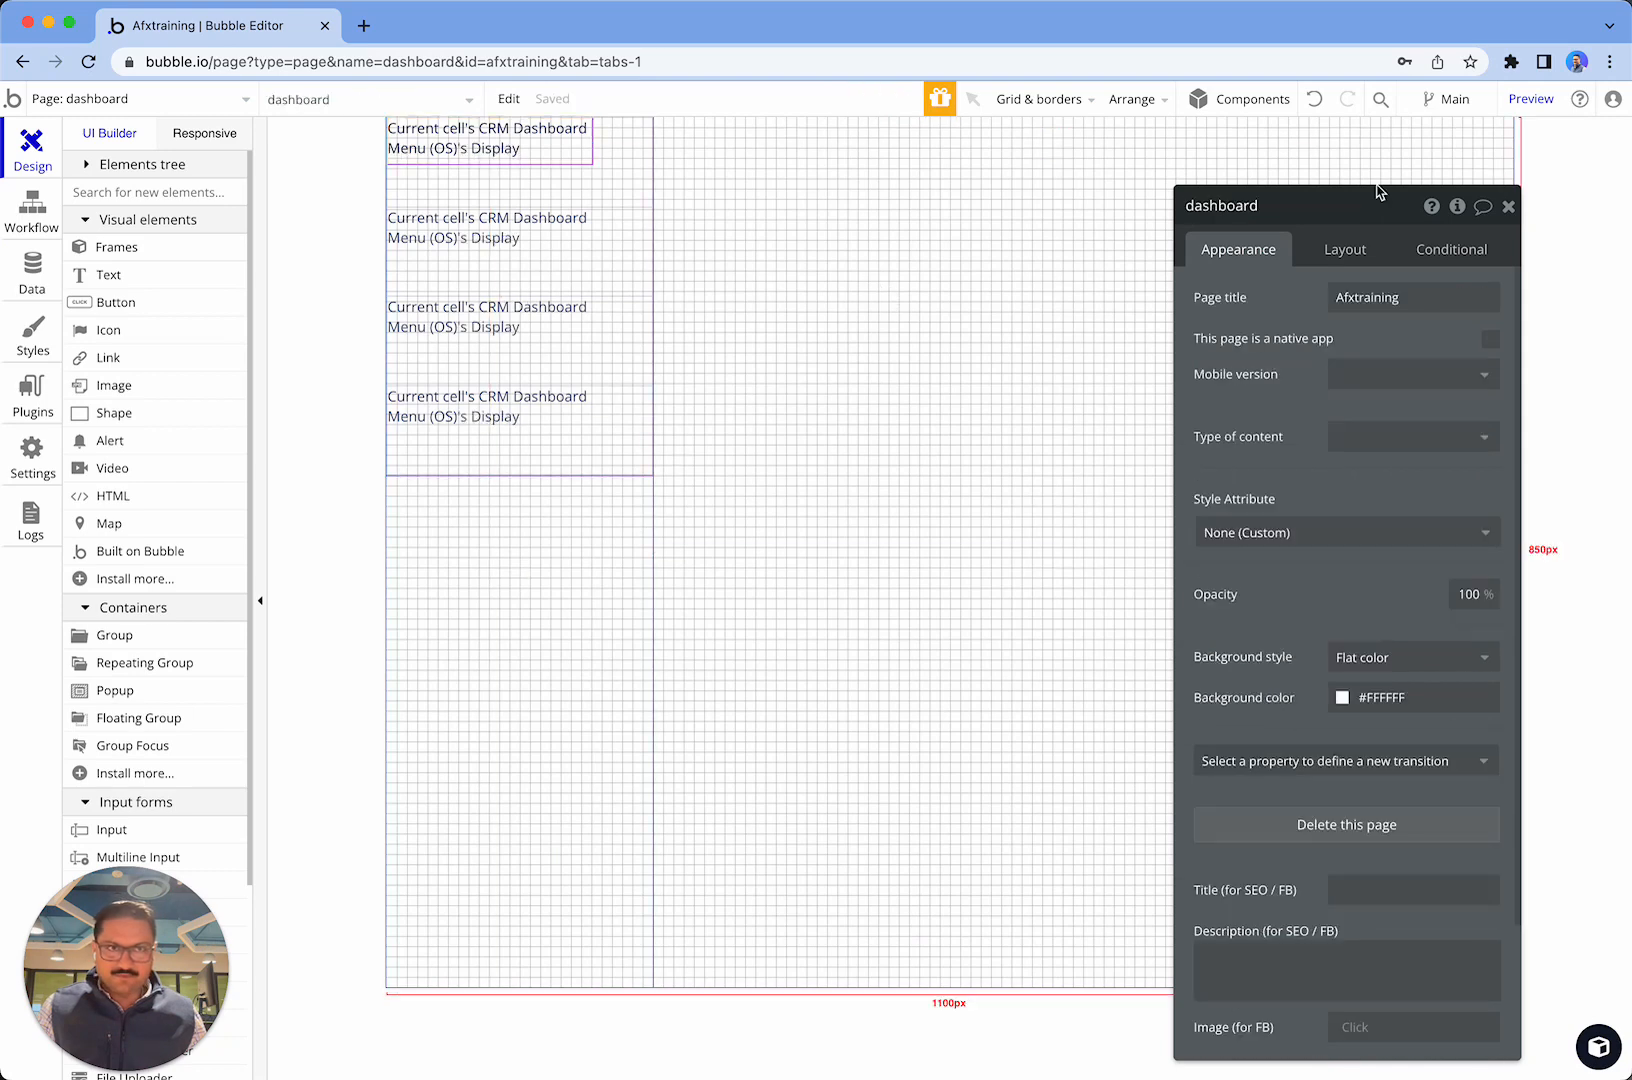
- Preview the dashboard page to check the repeating group, and return to the editor
click(1508, 206)
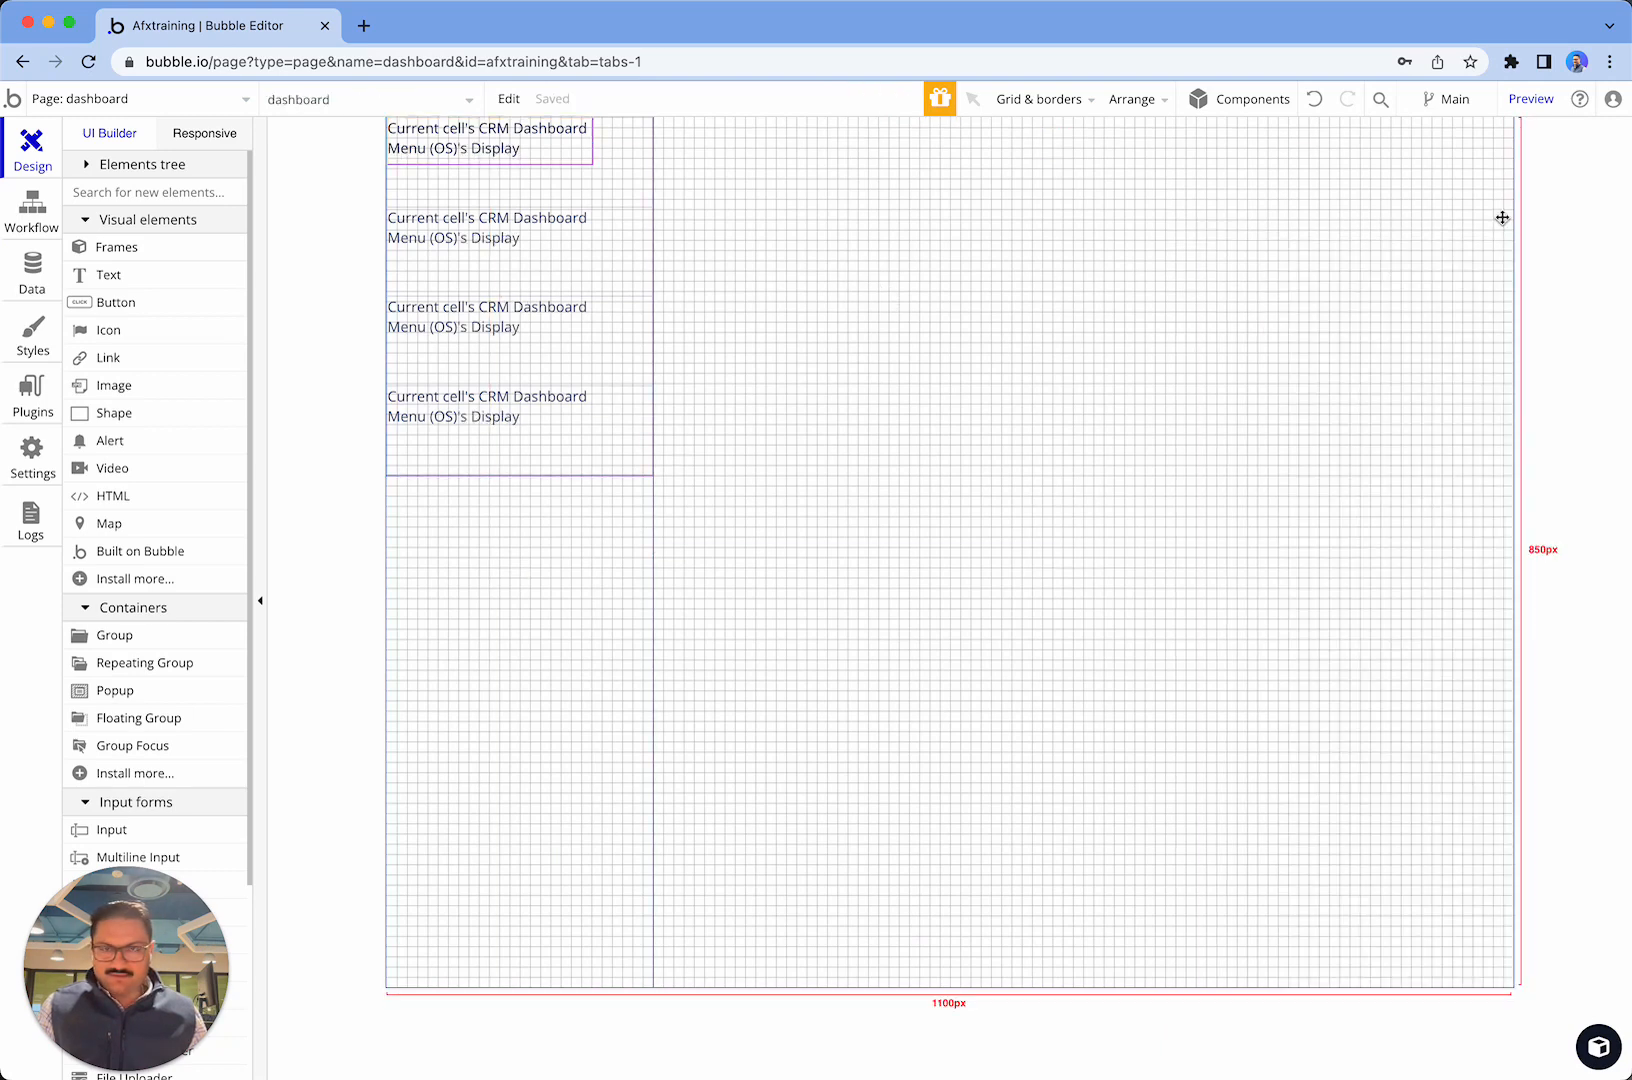
click(1540, 100)
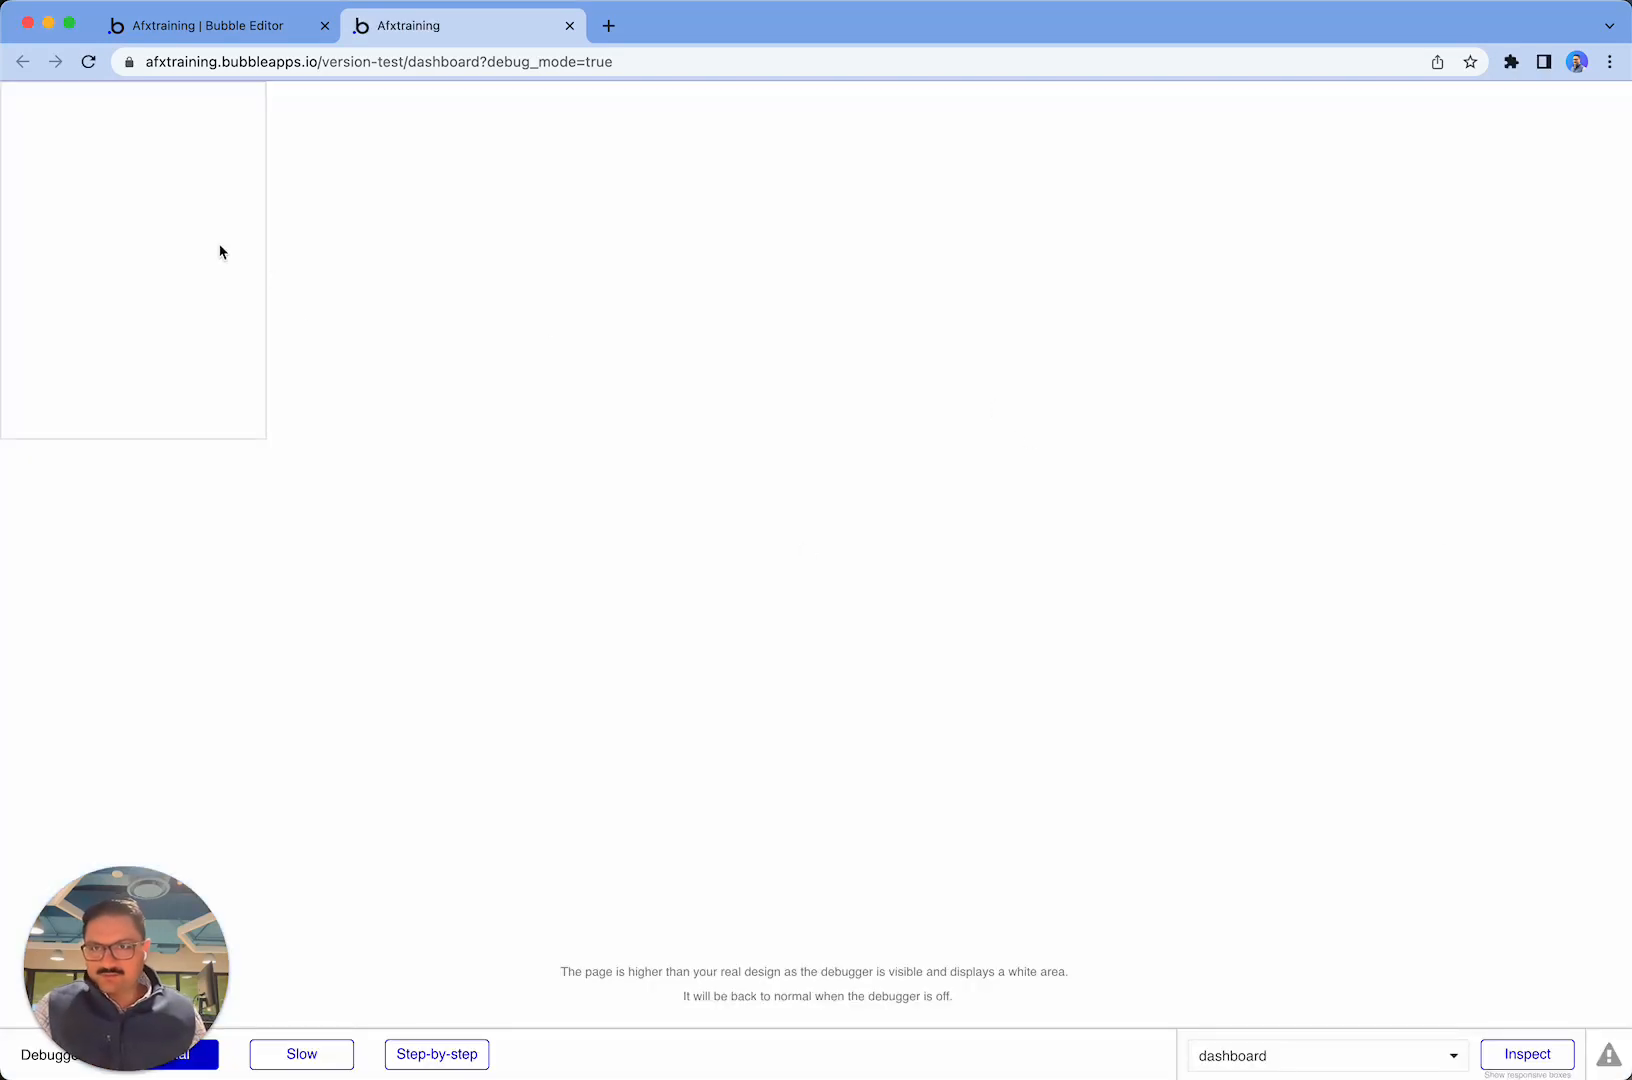
click(193, 40)
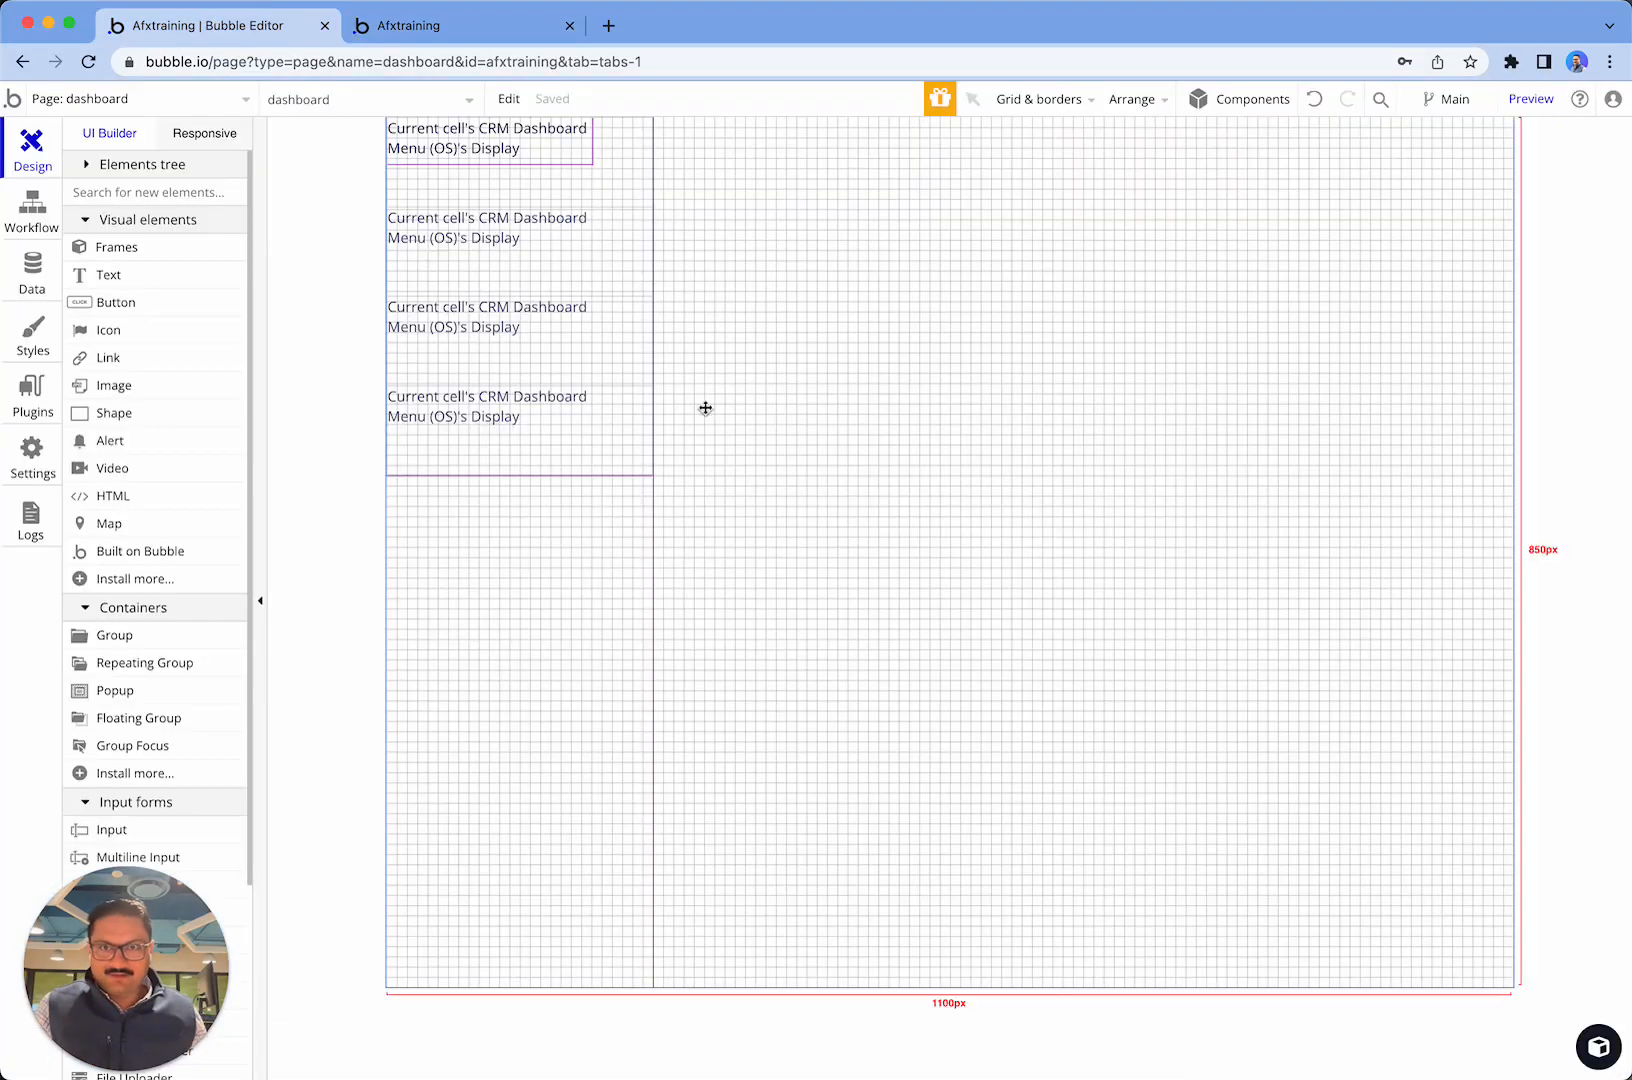
- Set the repeating group's data source to All CRM Dashboard Menu (OS)
double_click(518, 290)
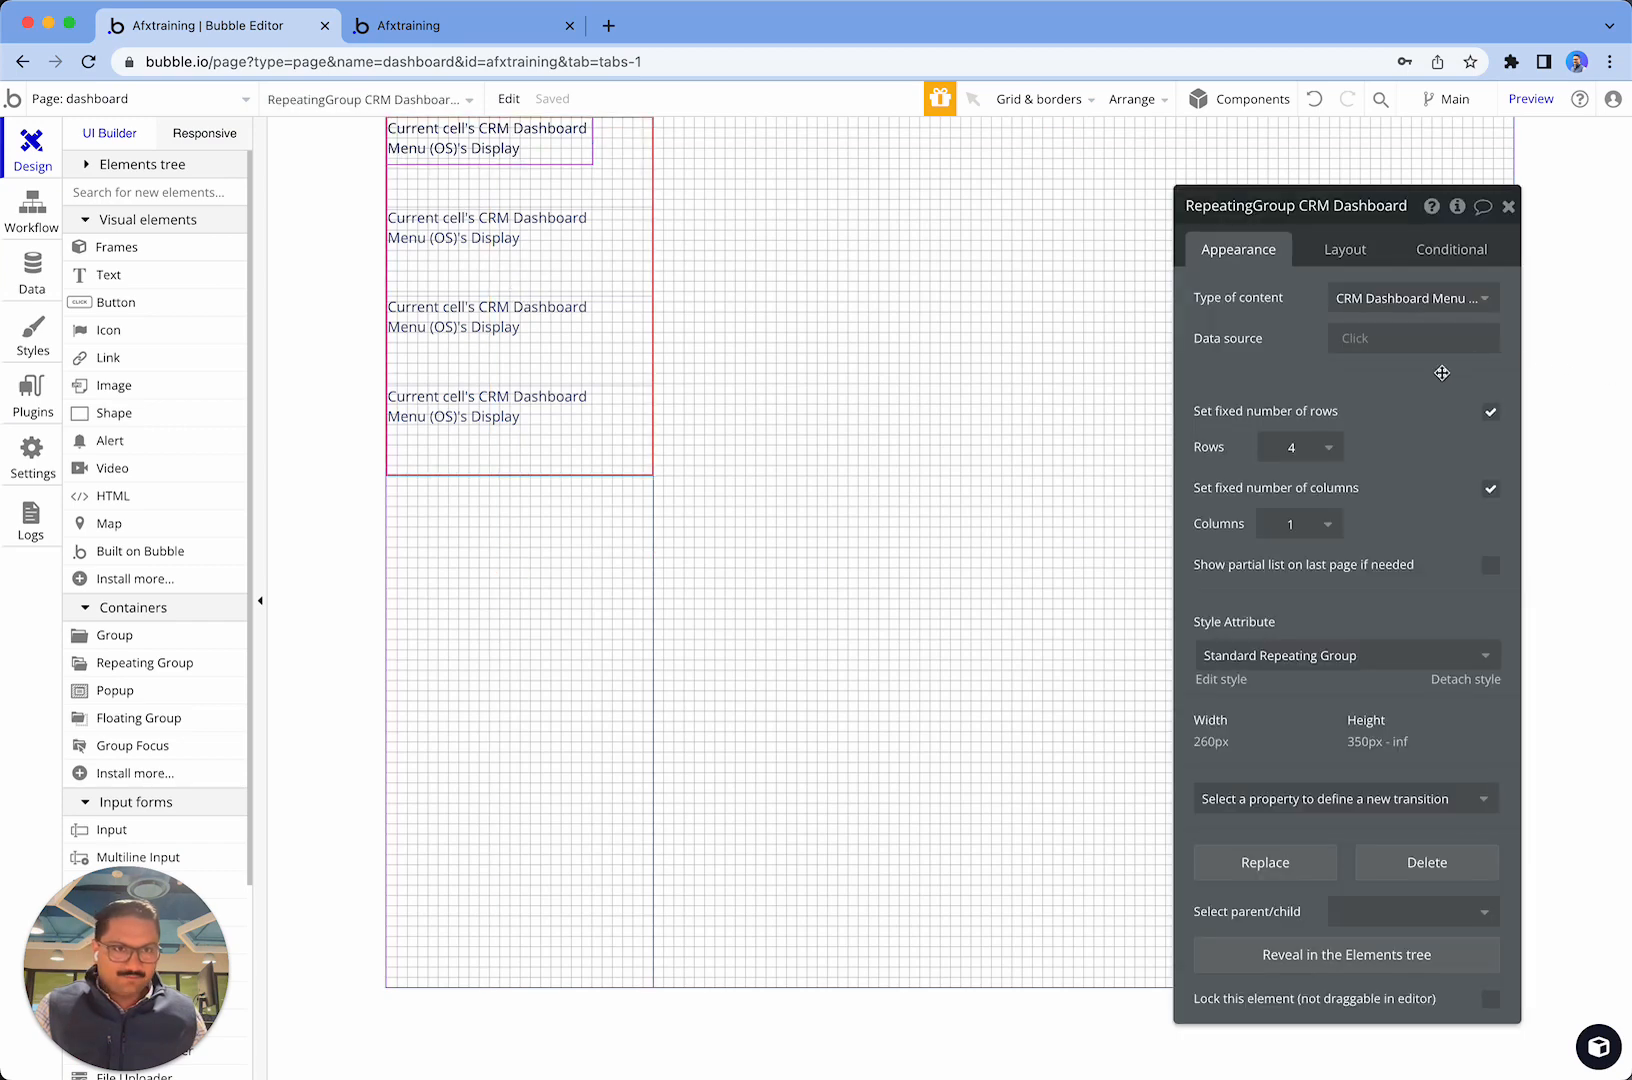
click(1370, 338)
click(1414, 397)
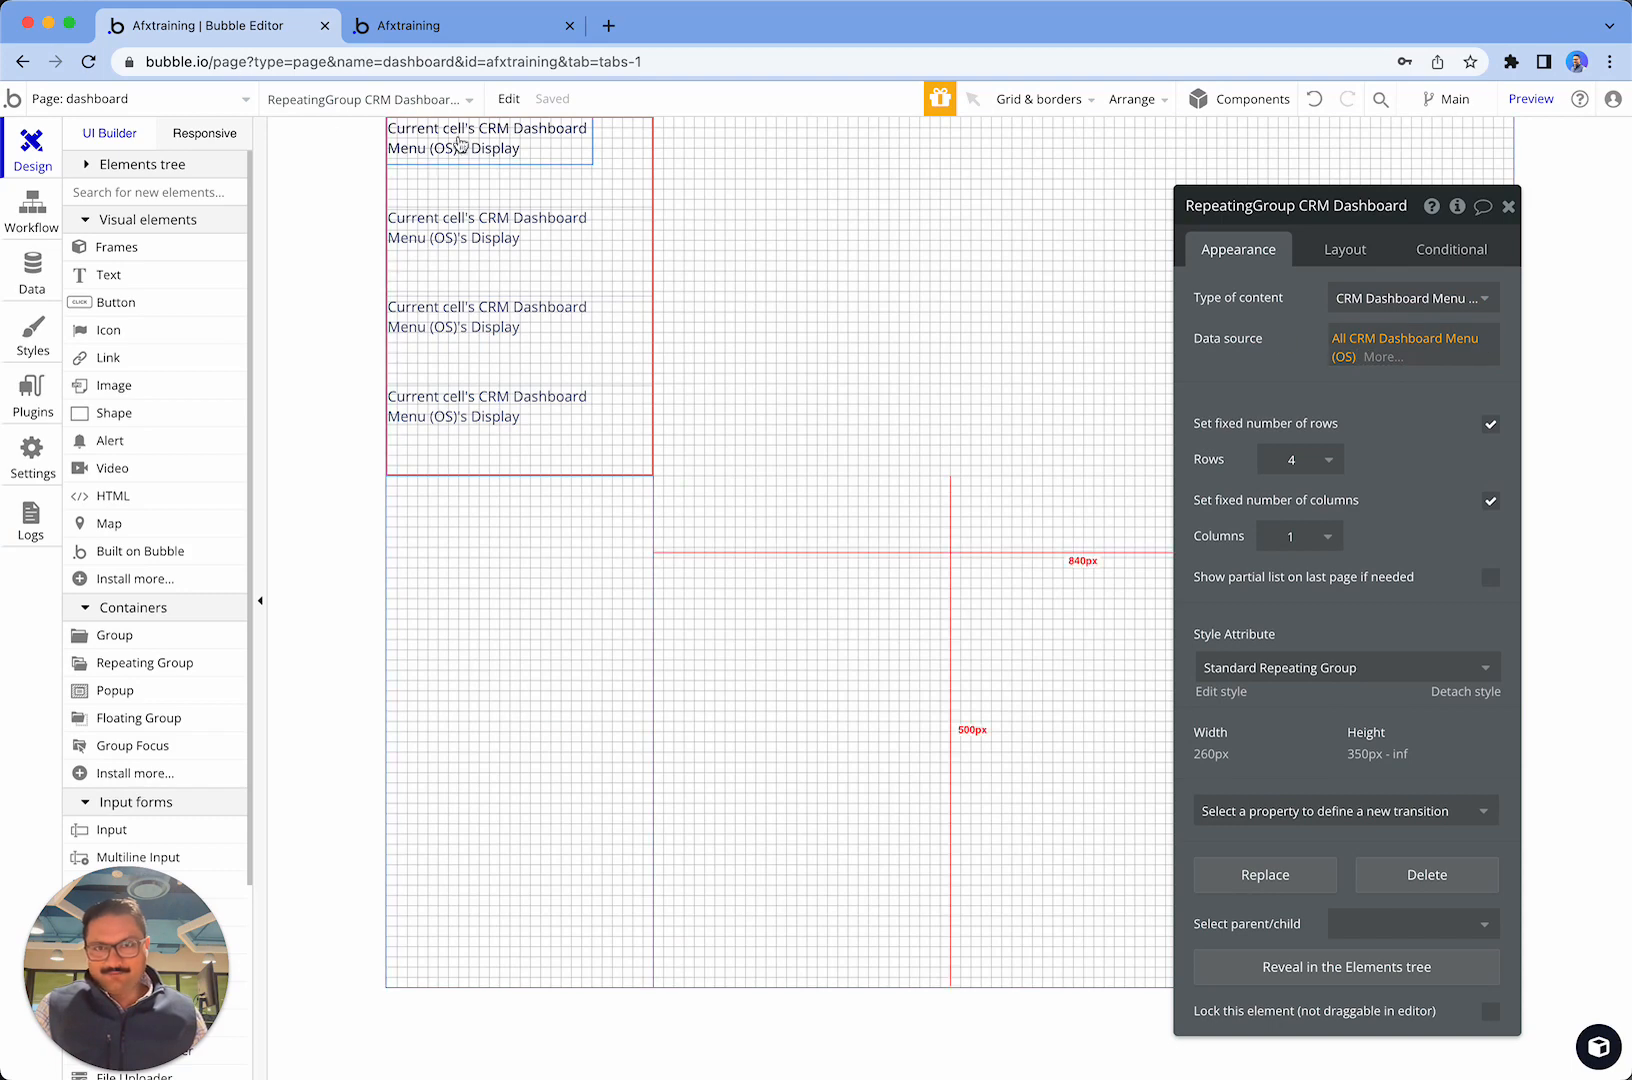
- Check the side menu items on the already opened preview page and return to the editor
click(486, 36)
click(667, 114)
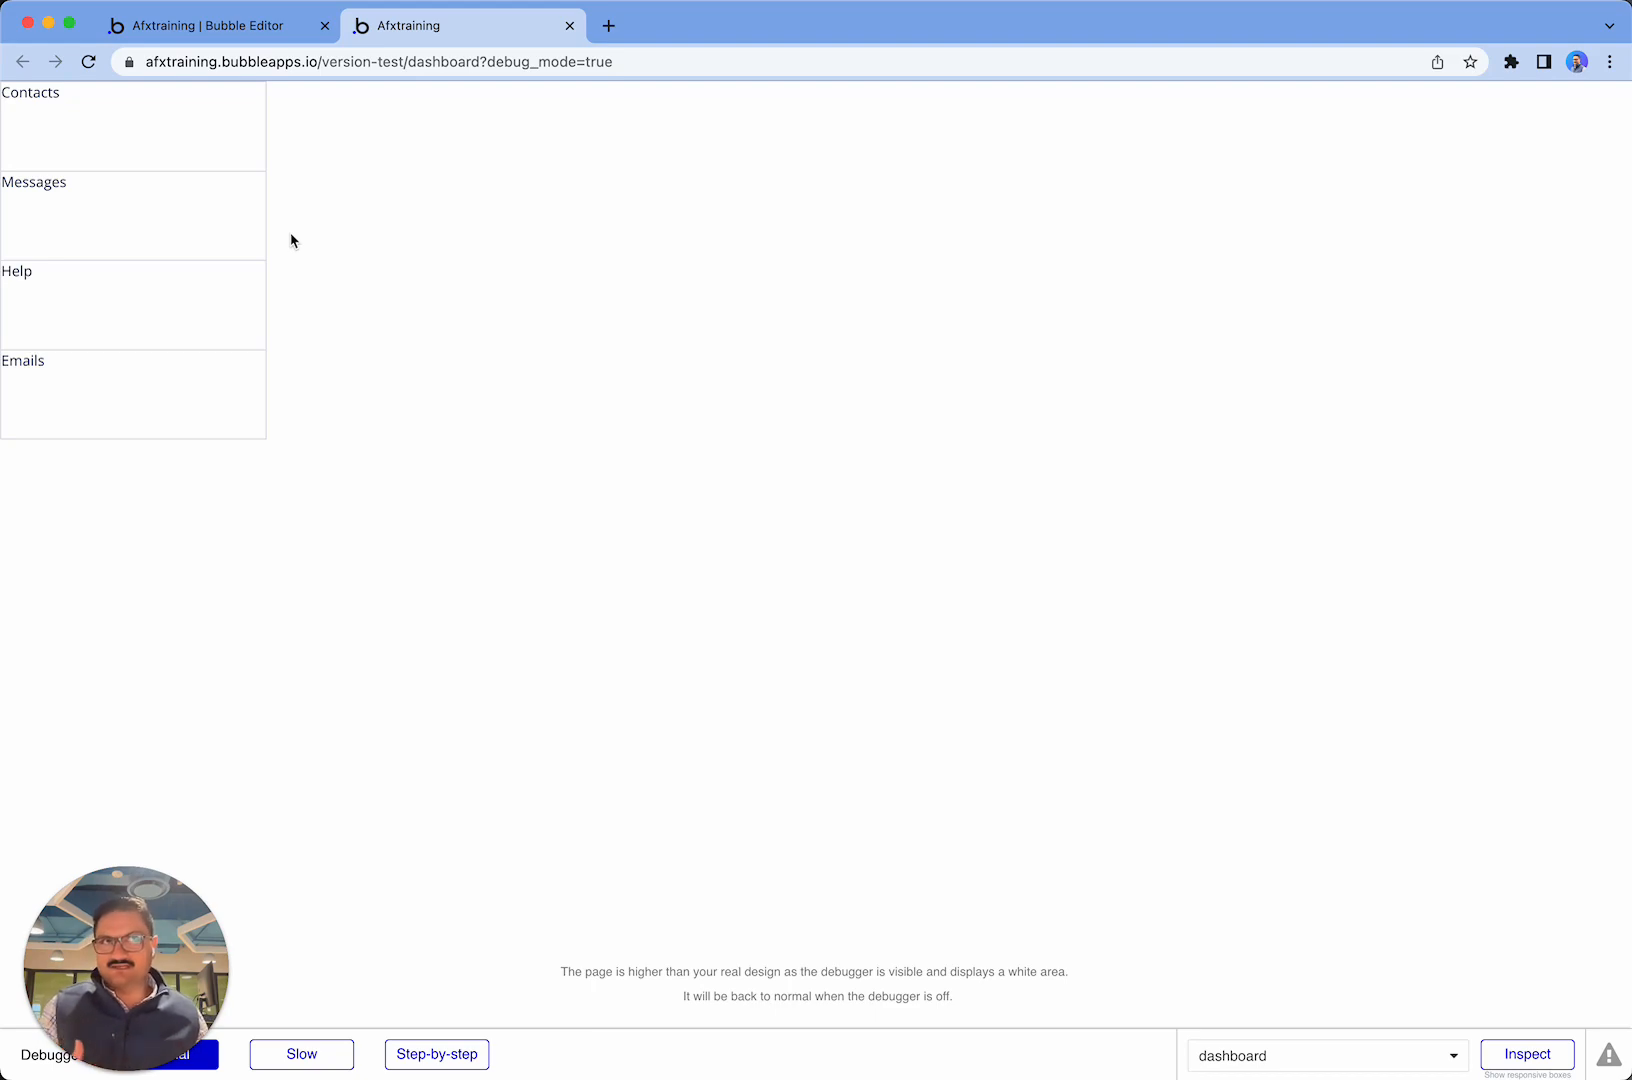
click(283, 28)
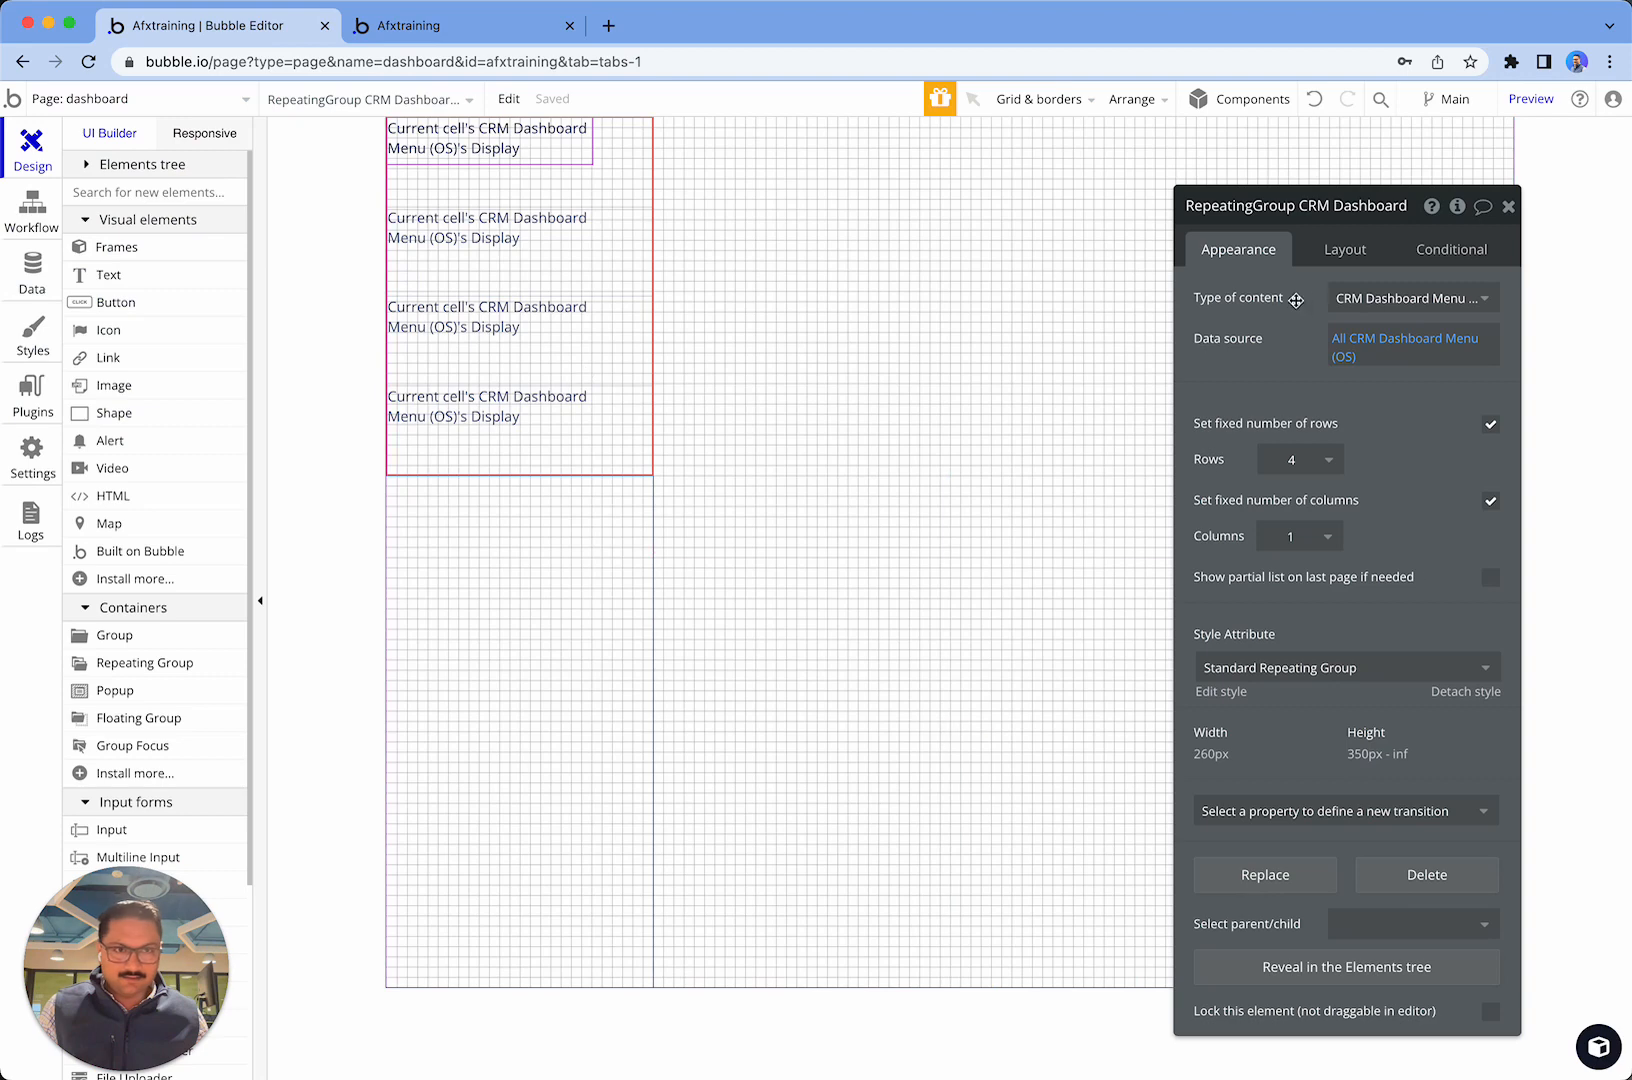
- Set the repeating group's top margin to 50 px
click(1345, 252)
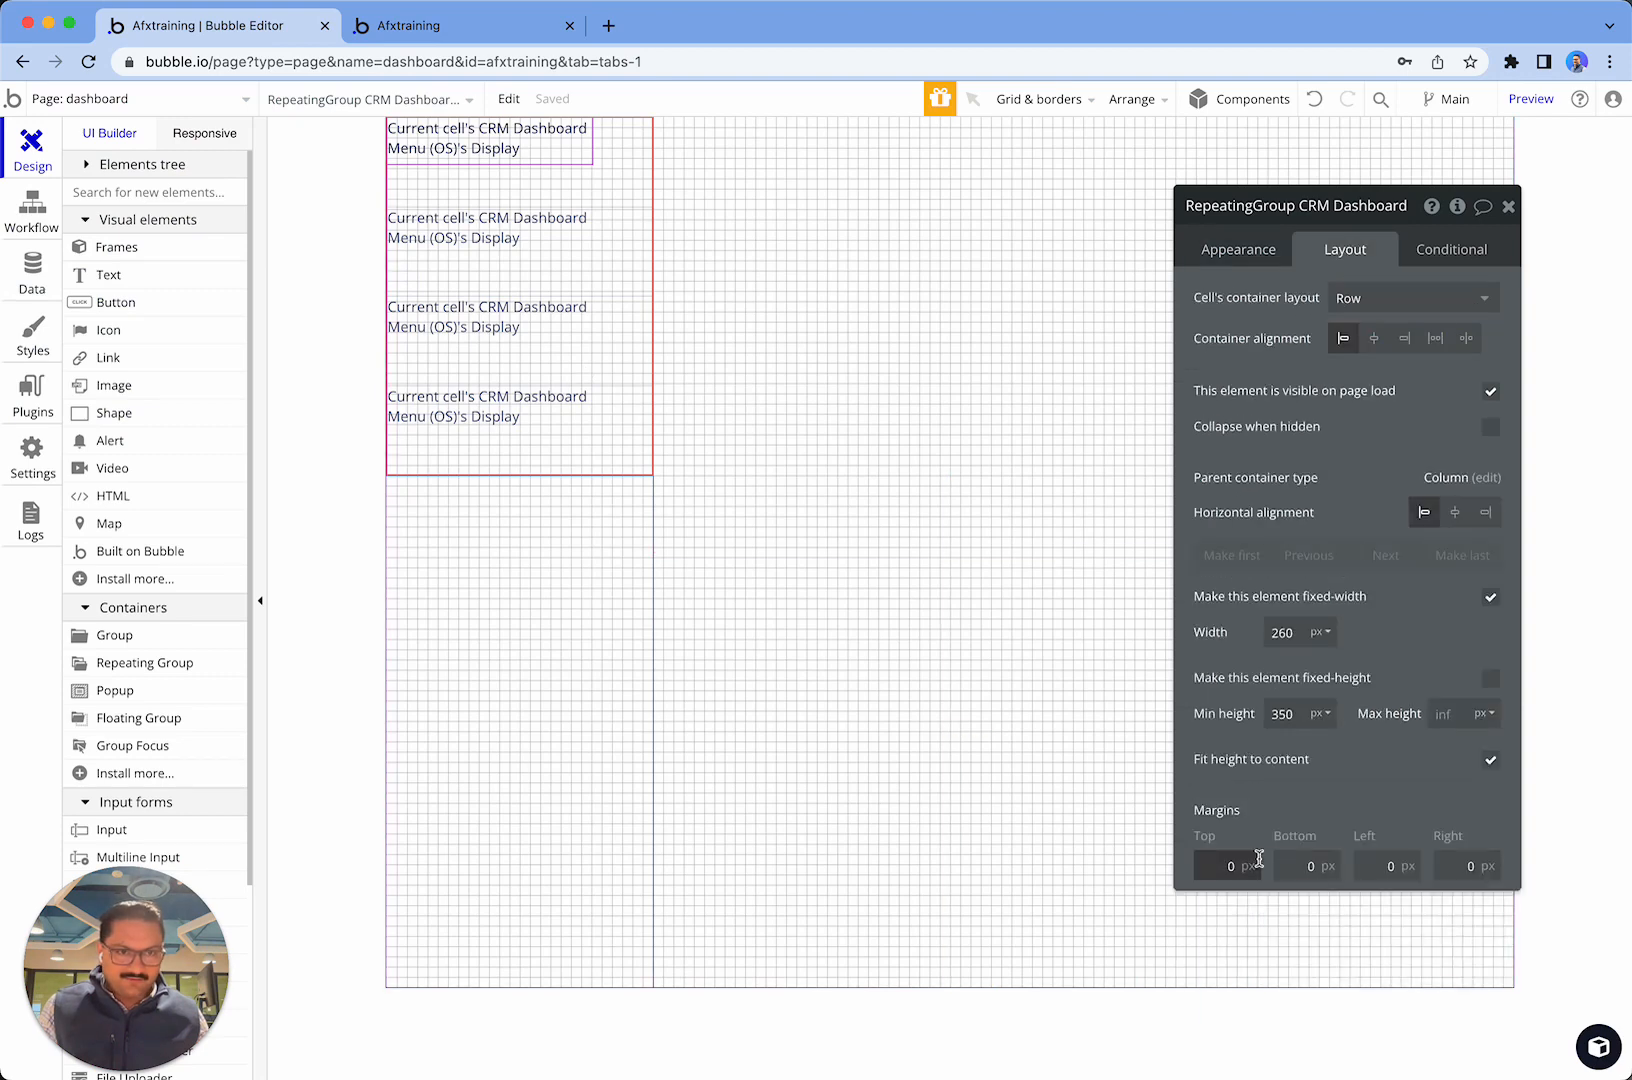
double_click(1216, 866)
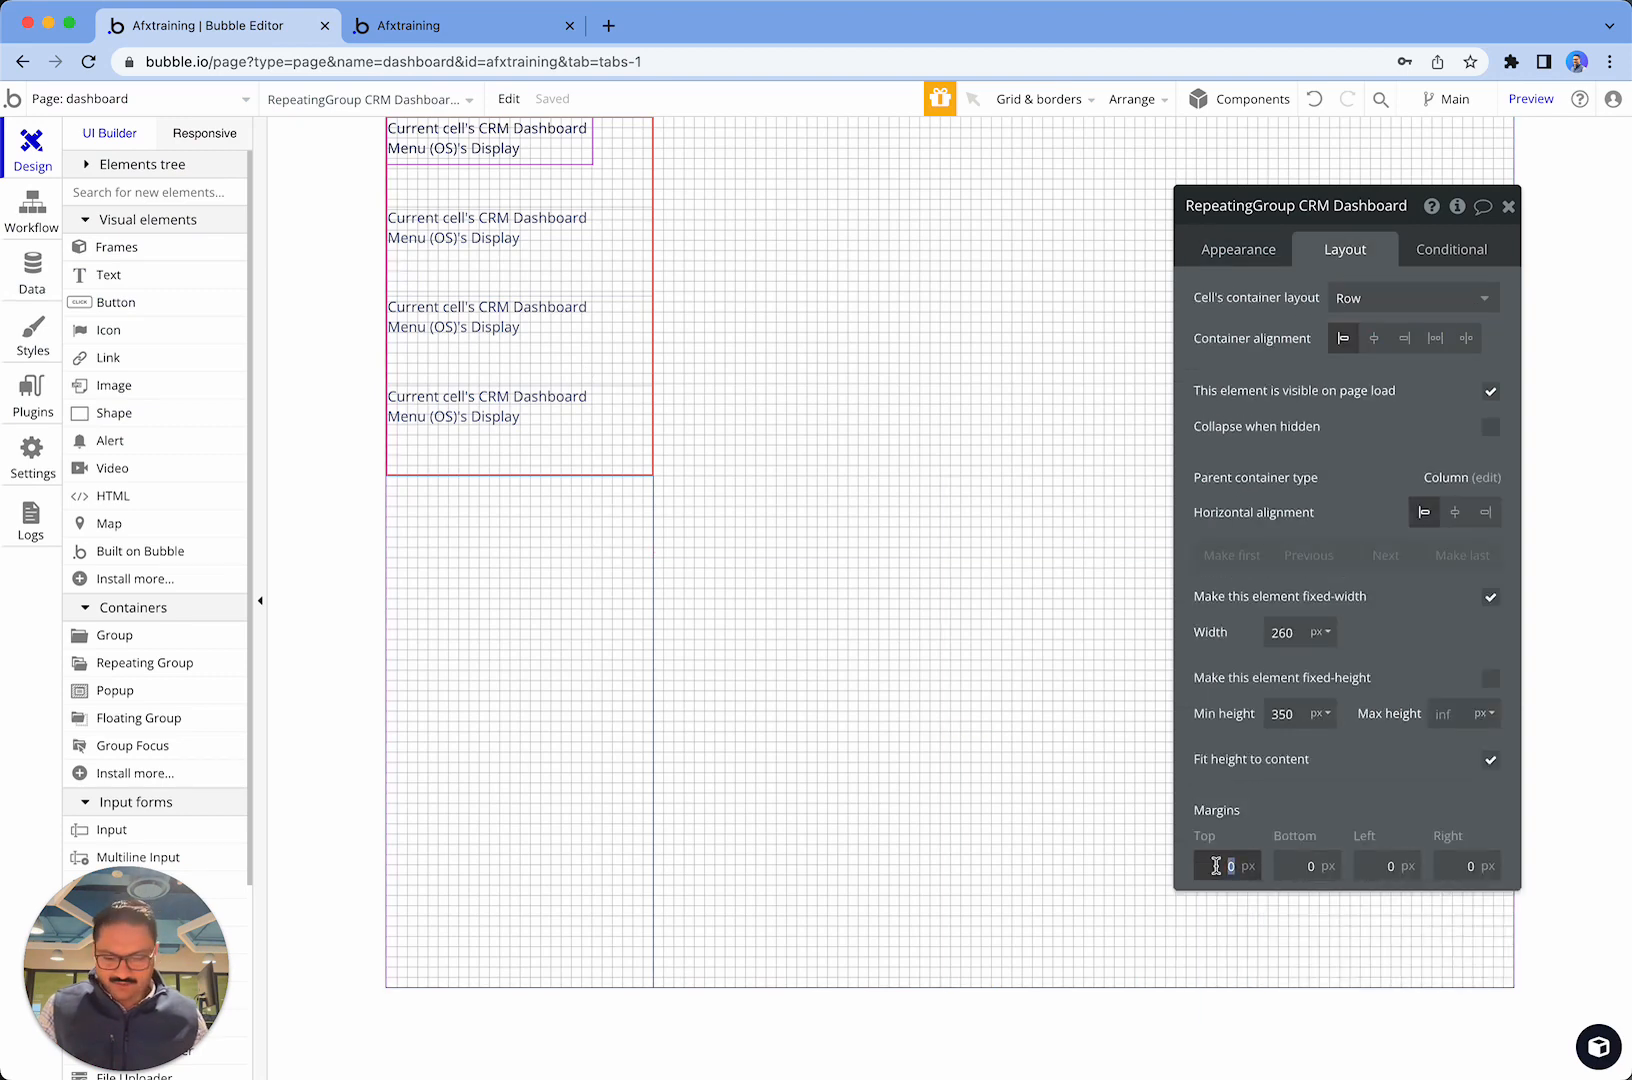
text(50)
key(Tab)
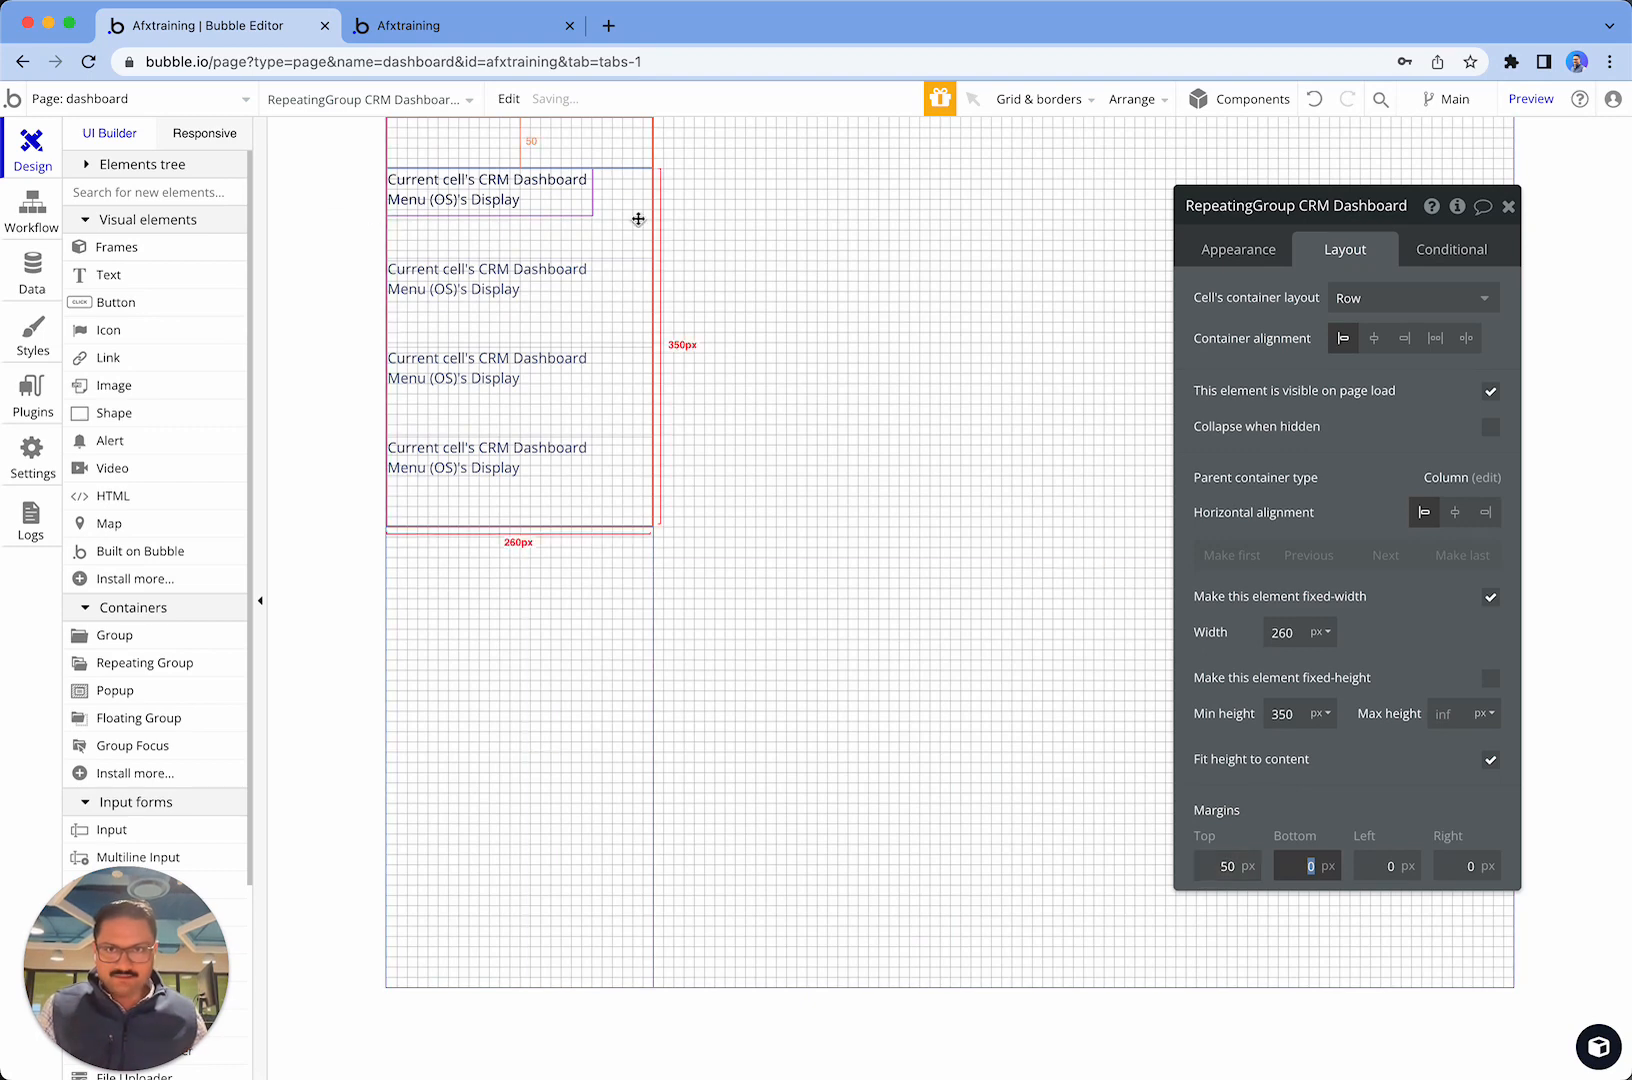
- Center the container alignment of the repeating group's cells so the menu text sits mid-row
click(557, 206)
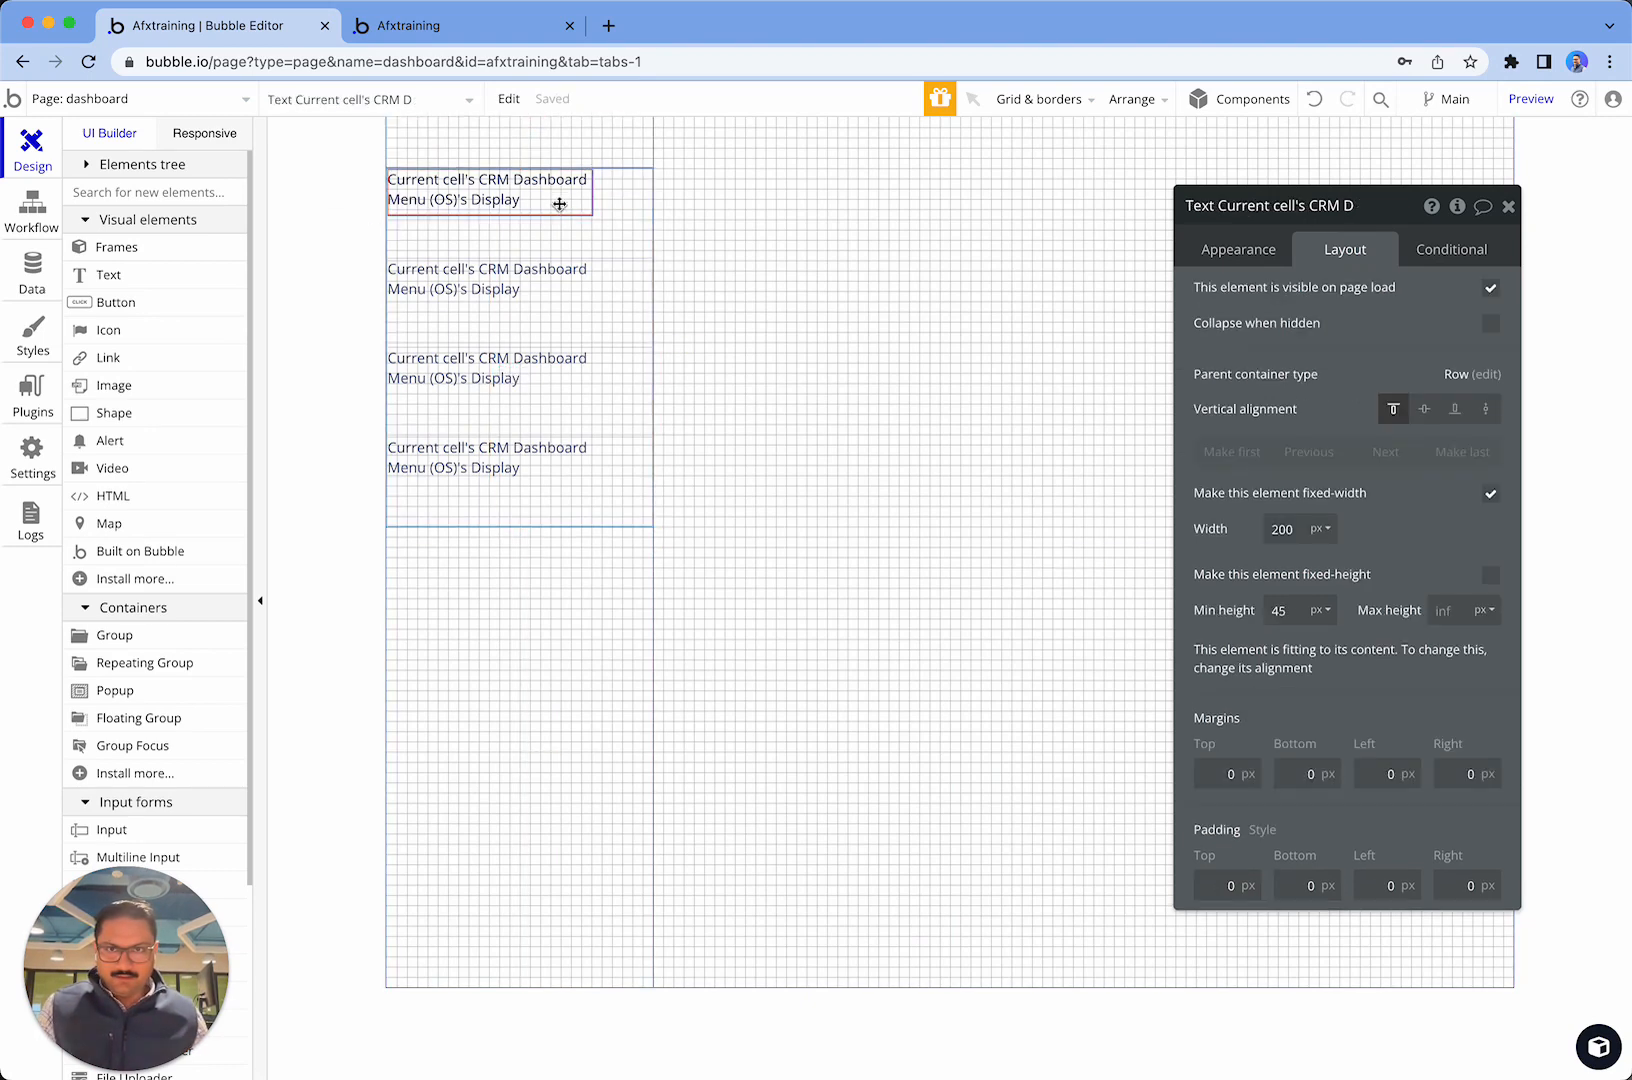
click(612, 228)
click(1375, 343)
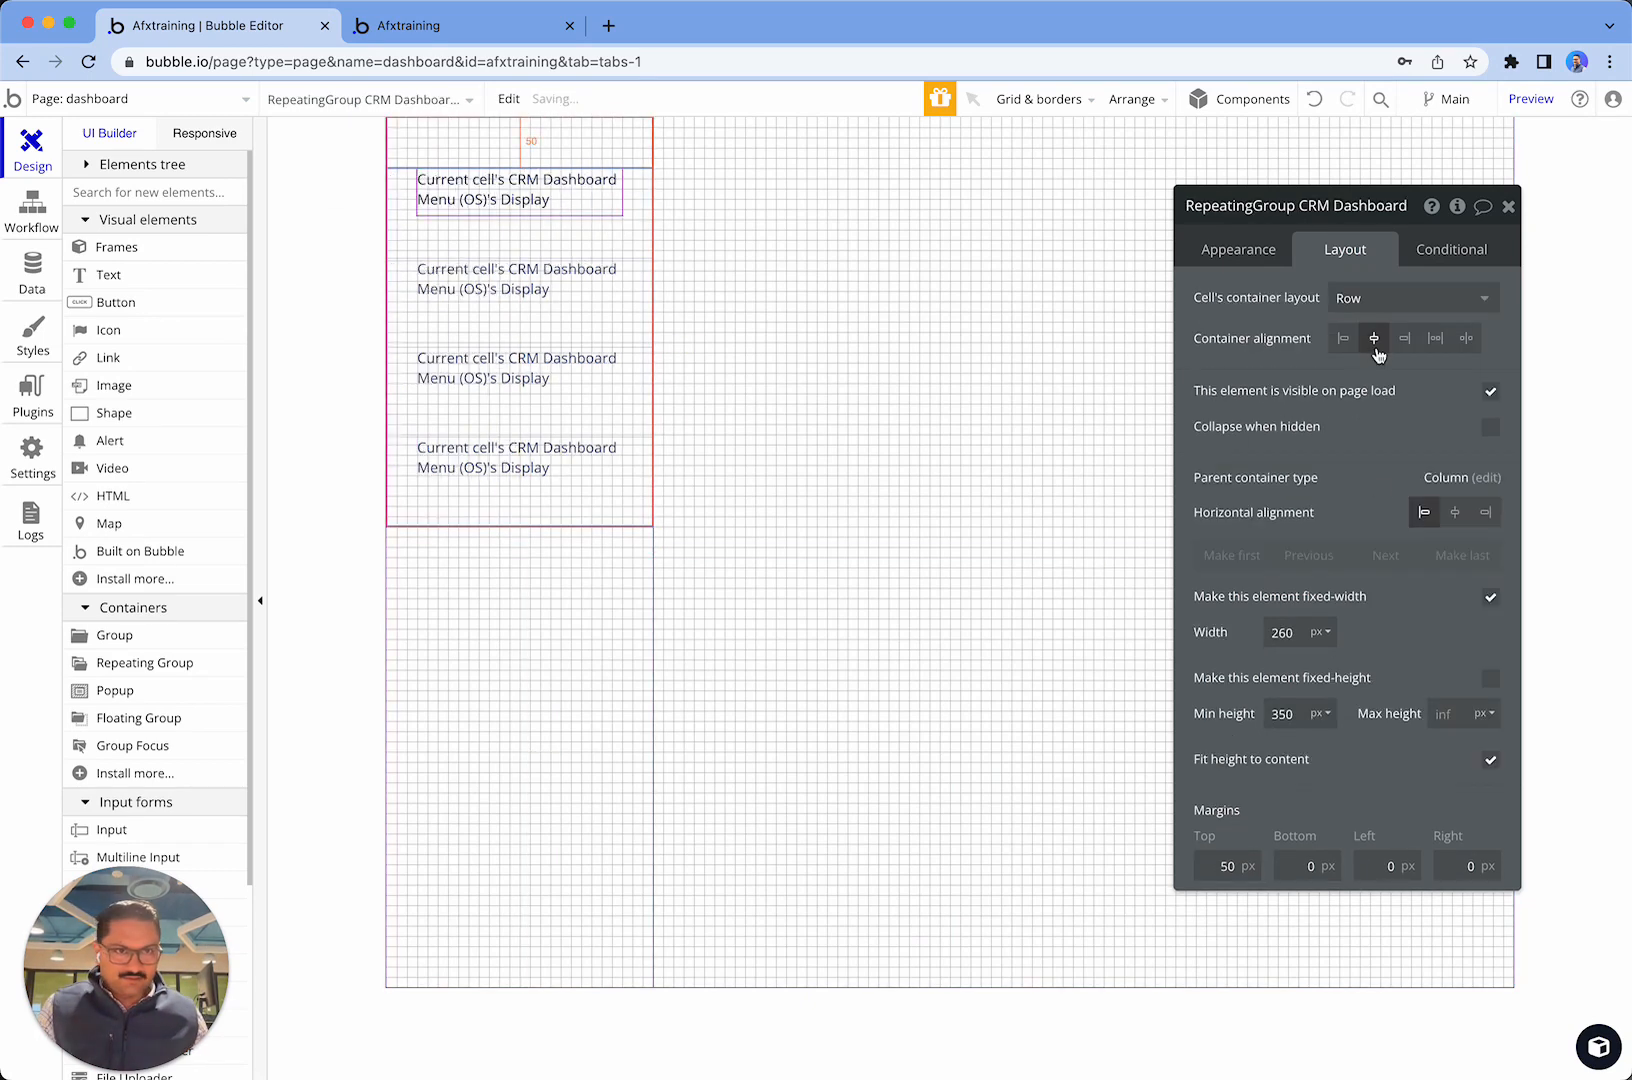
- Center the repeating group's horizontal alignment within its parent column
click(1453, 514)
click(656, 321)
click(565, 189)
click(564, 304)
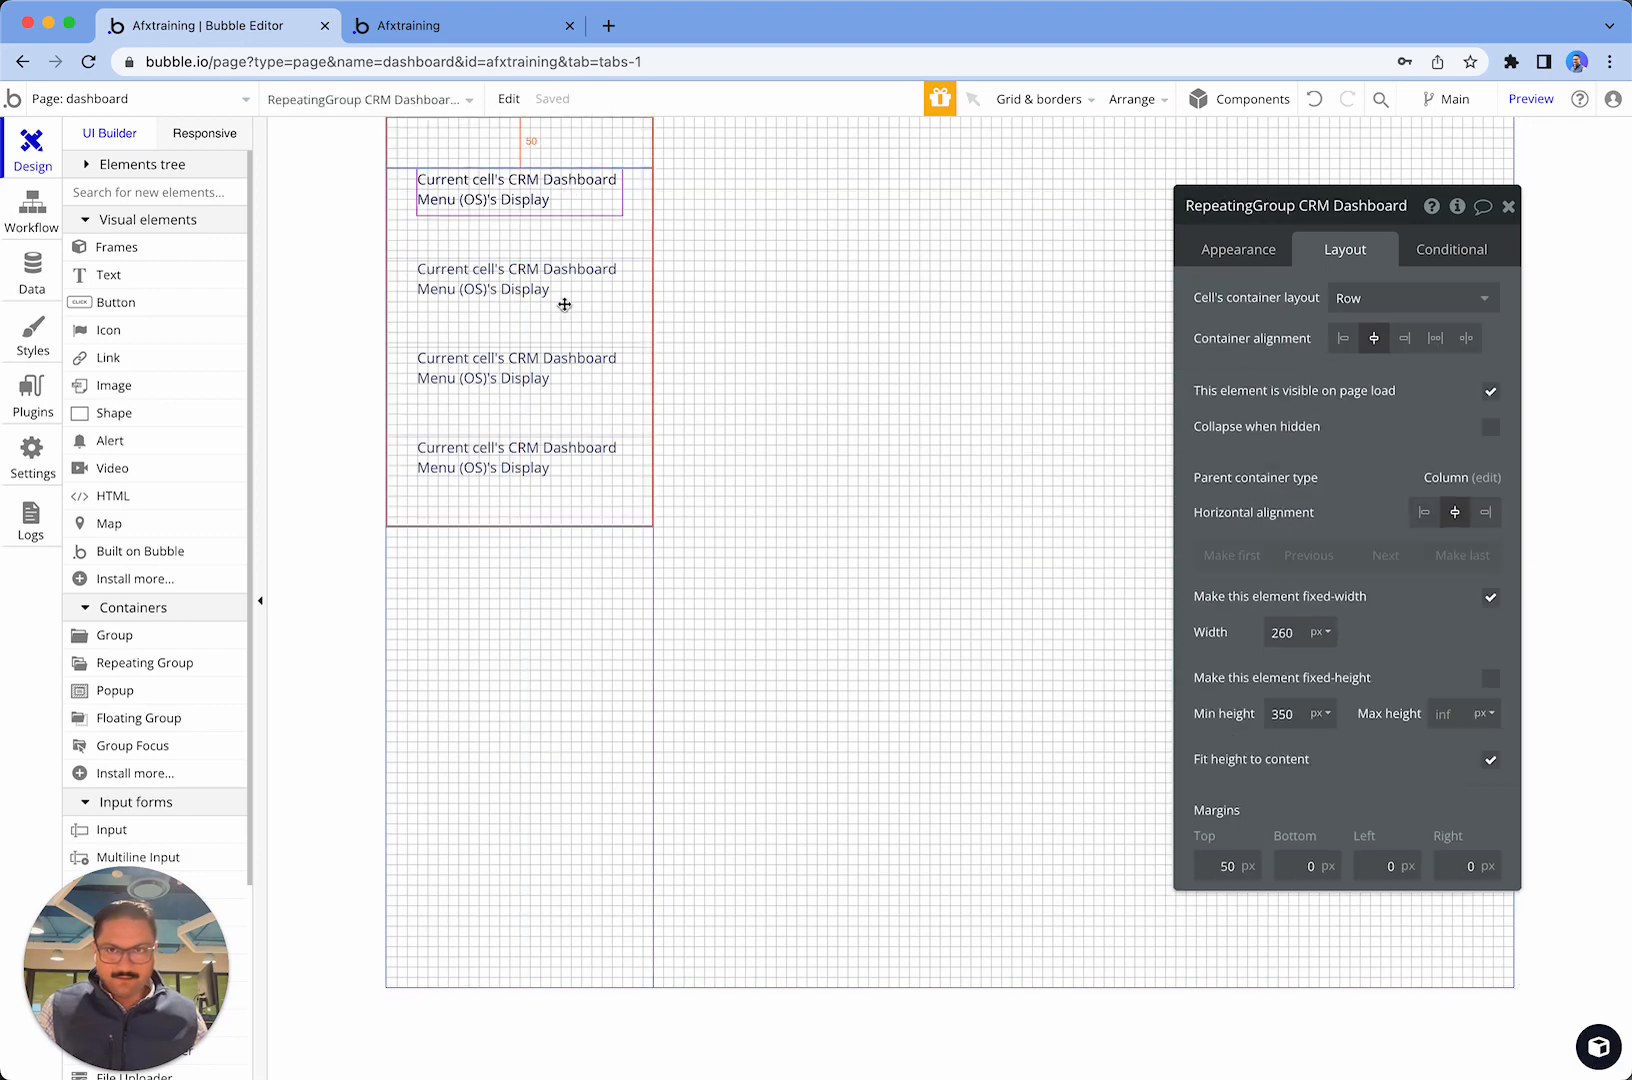
- Turn off the repeating group's fixed number of rows and set its minimum row height to 45 px
click(1238, 250)
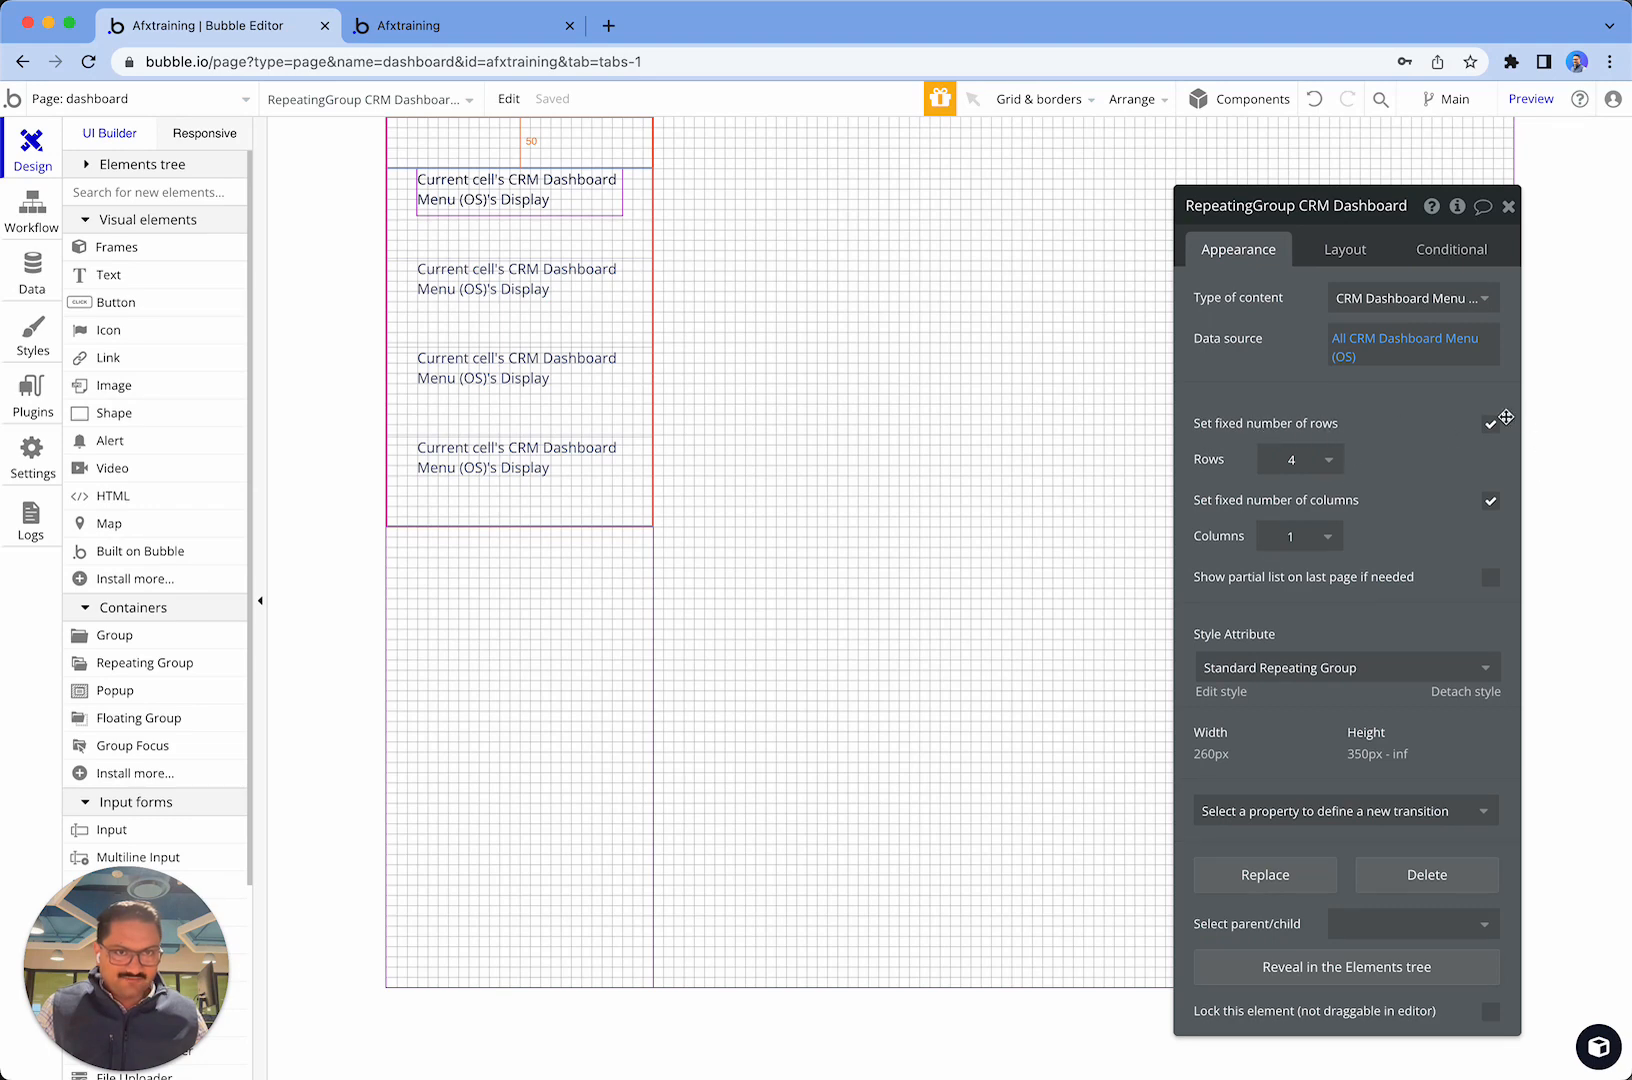
click(1492, 425)
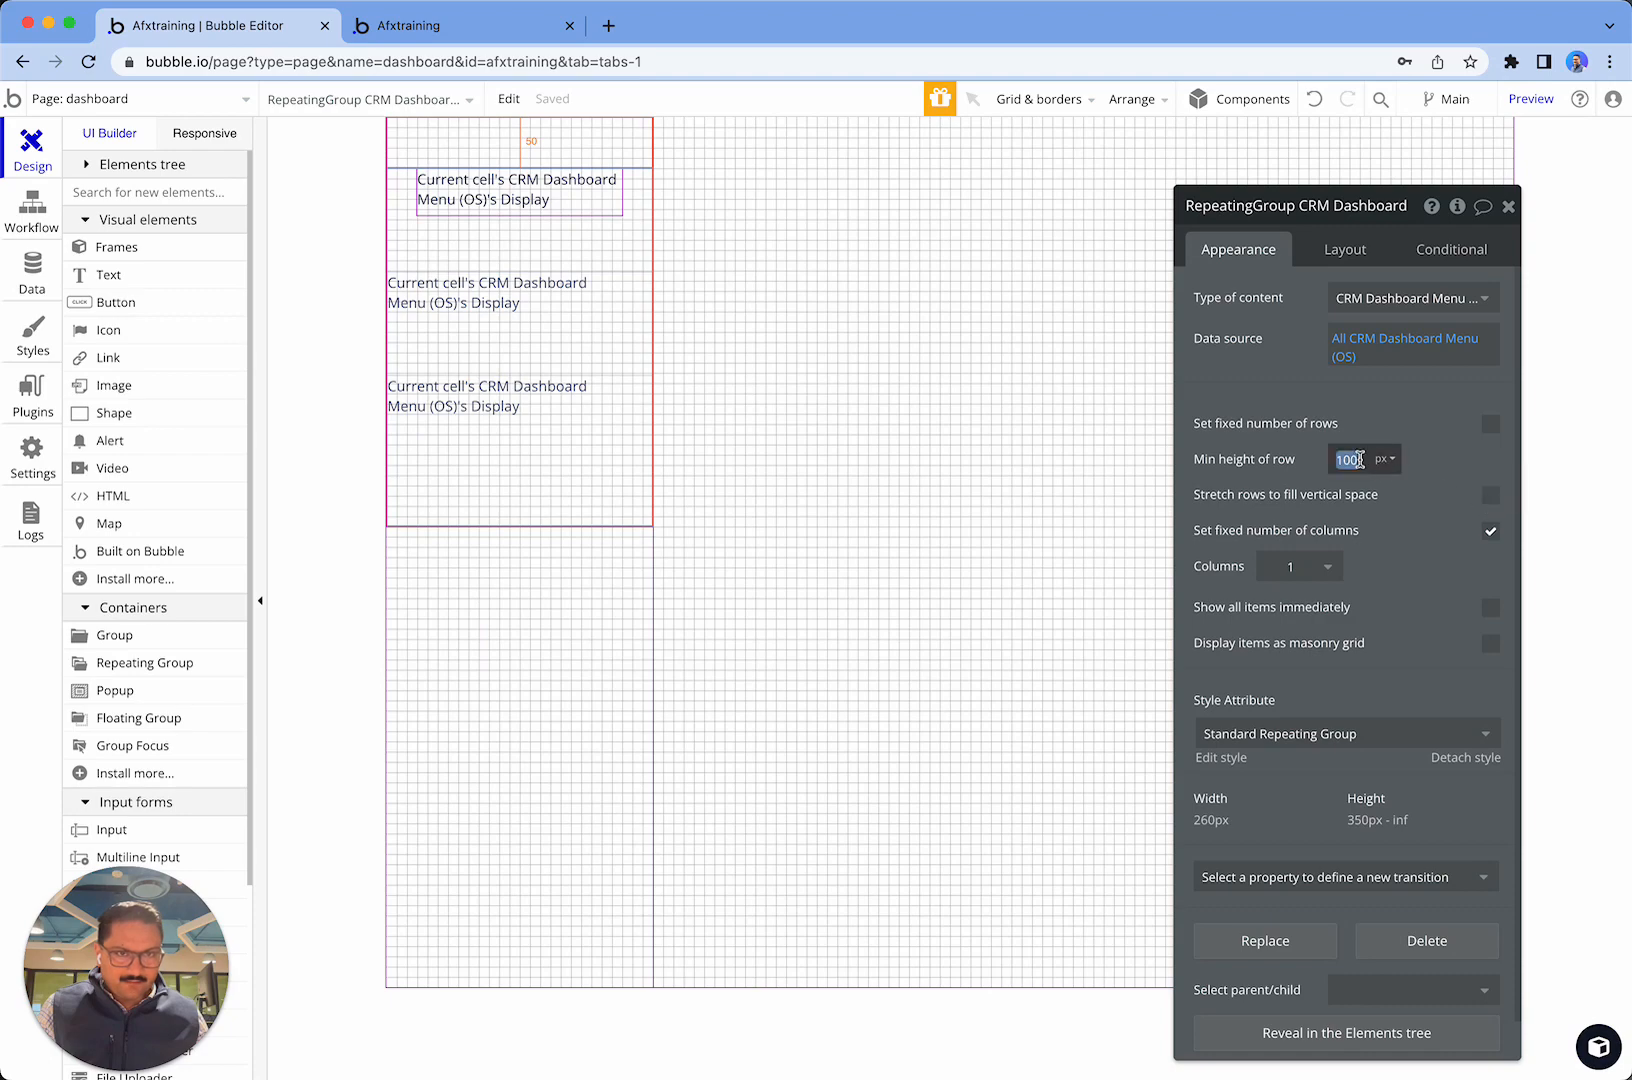
click(545, 205)
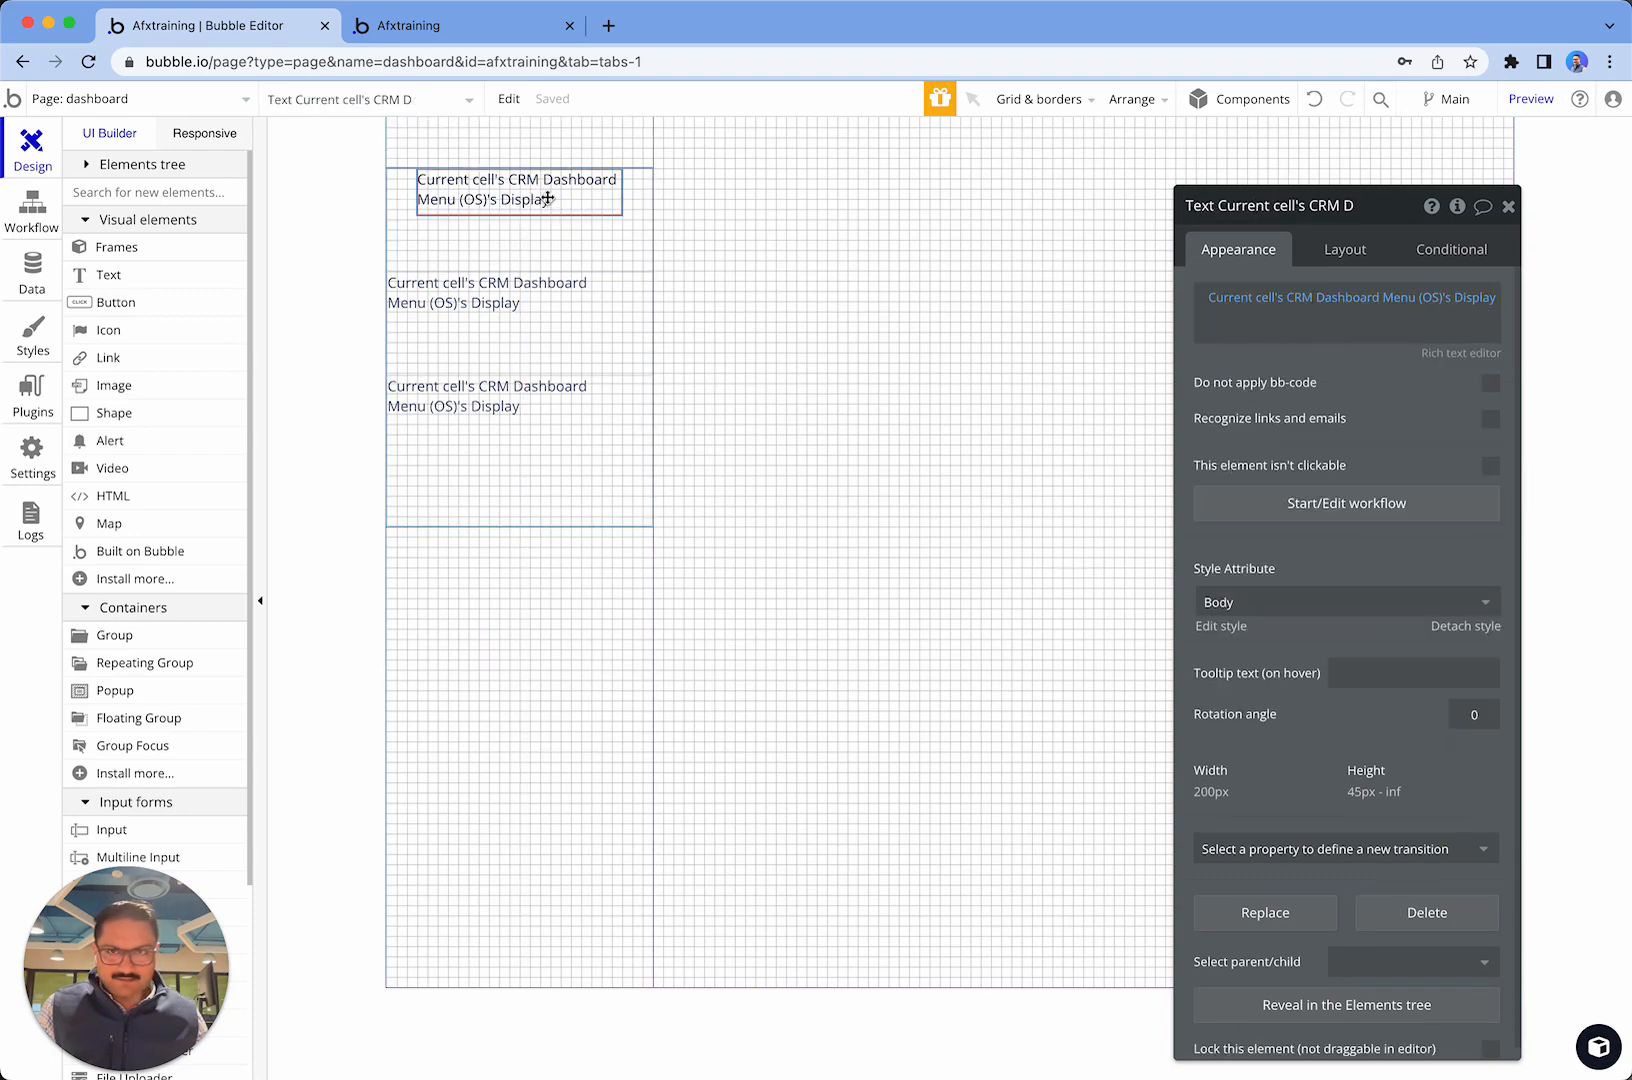
click(1345, 252)
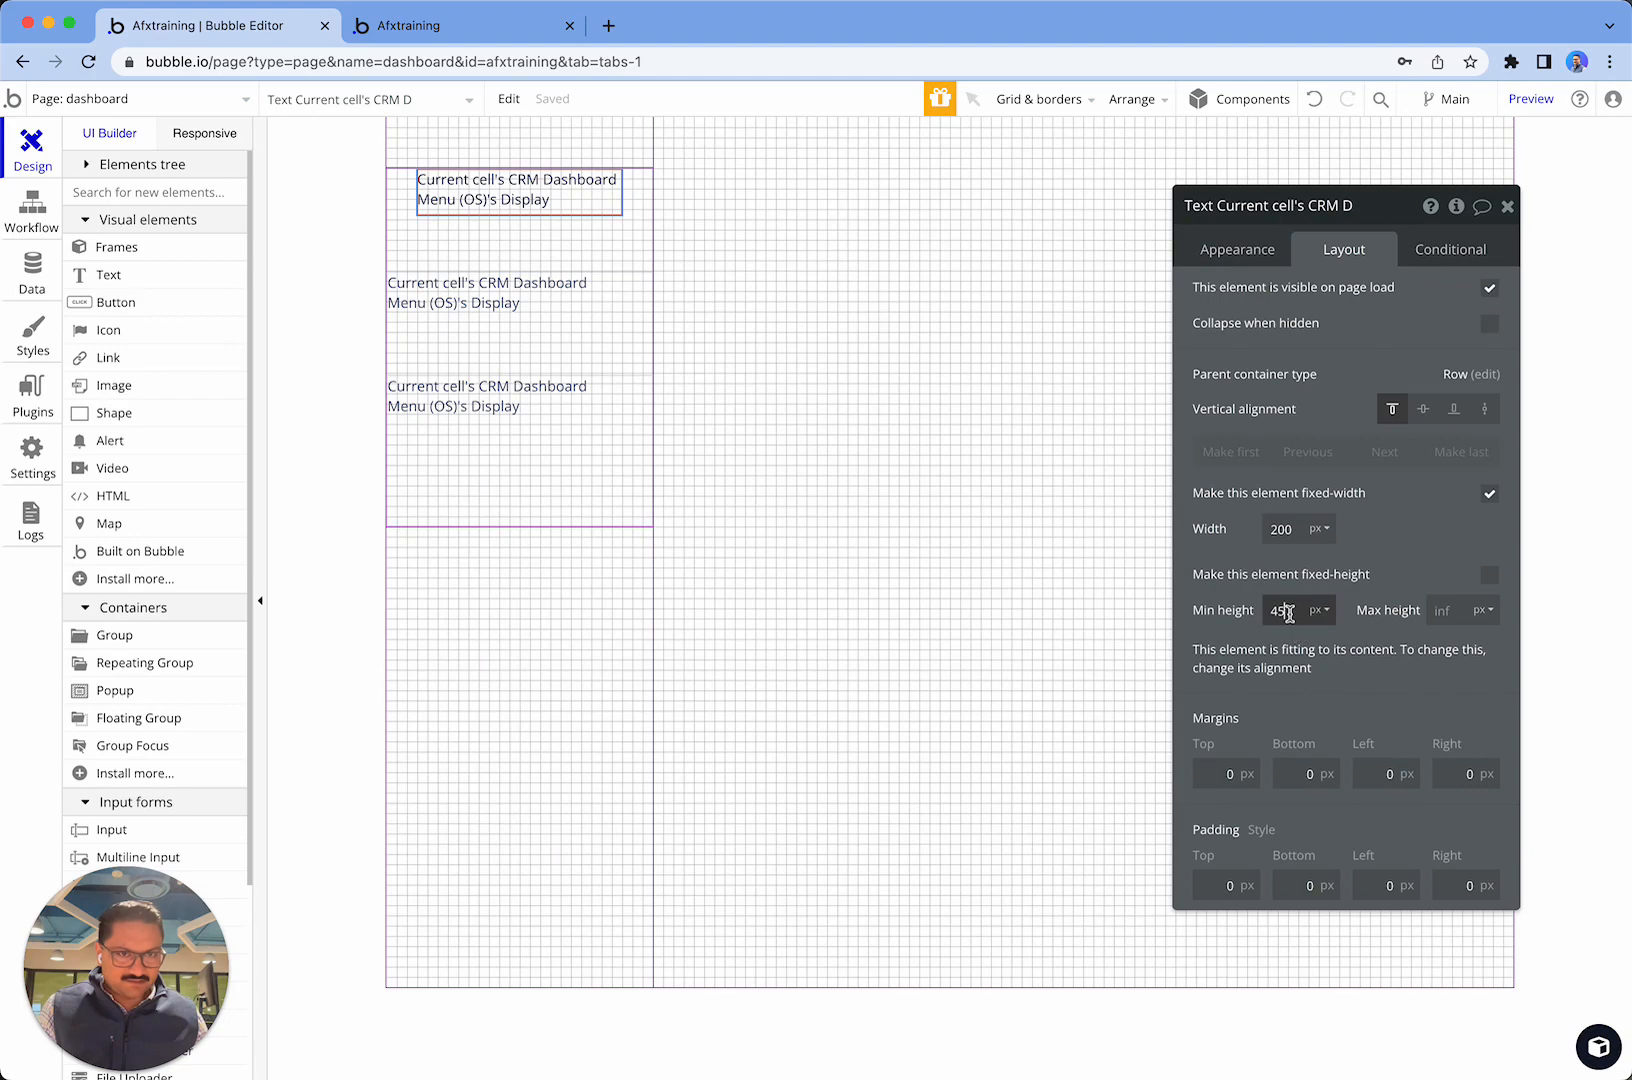
click(500, 368)
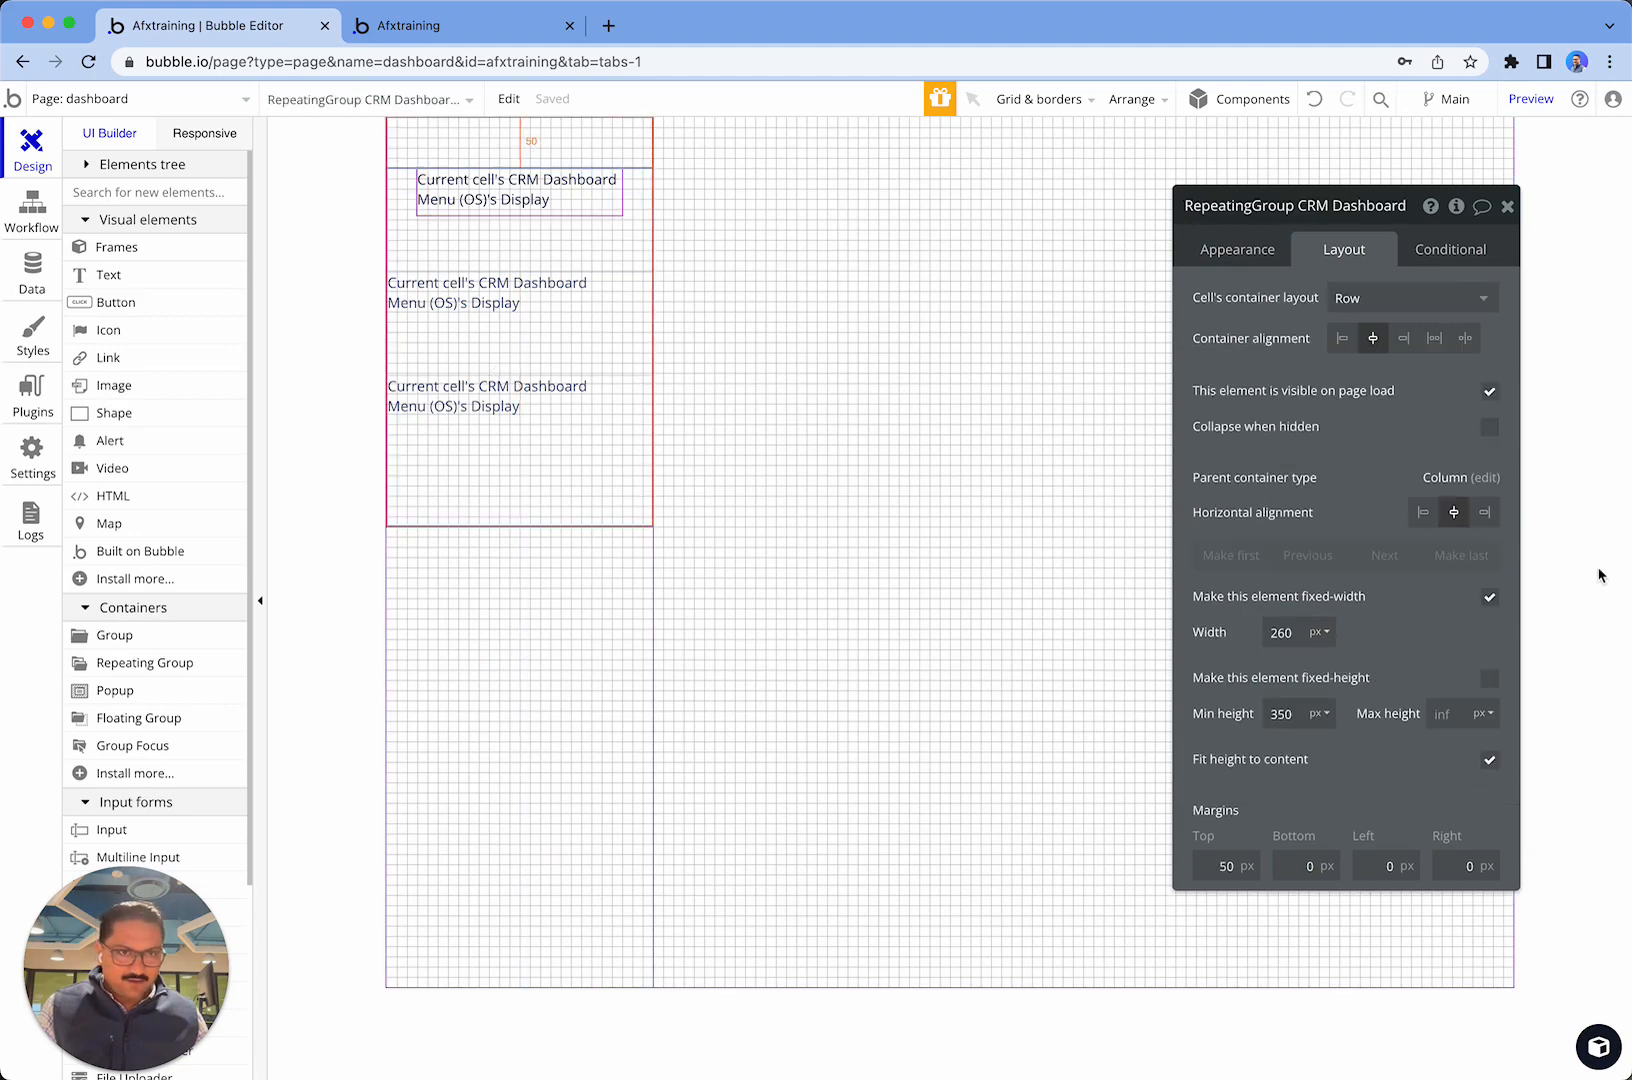
click(1250, 252)
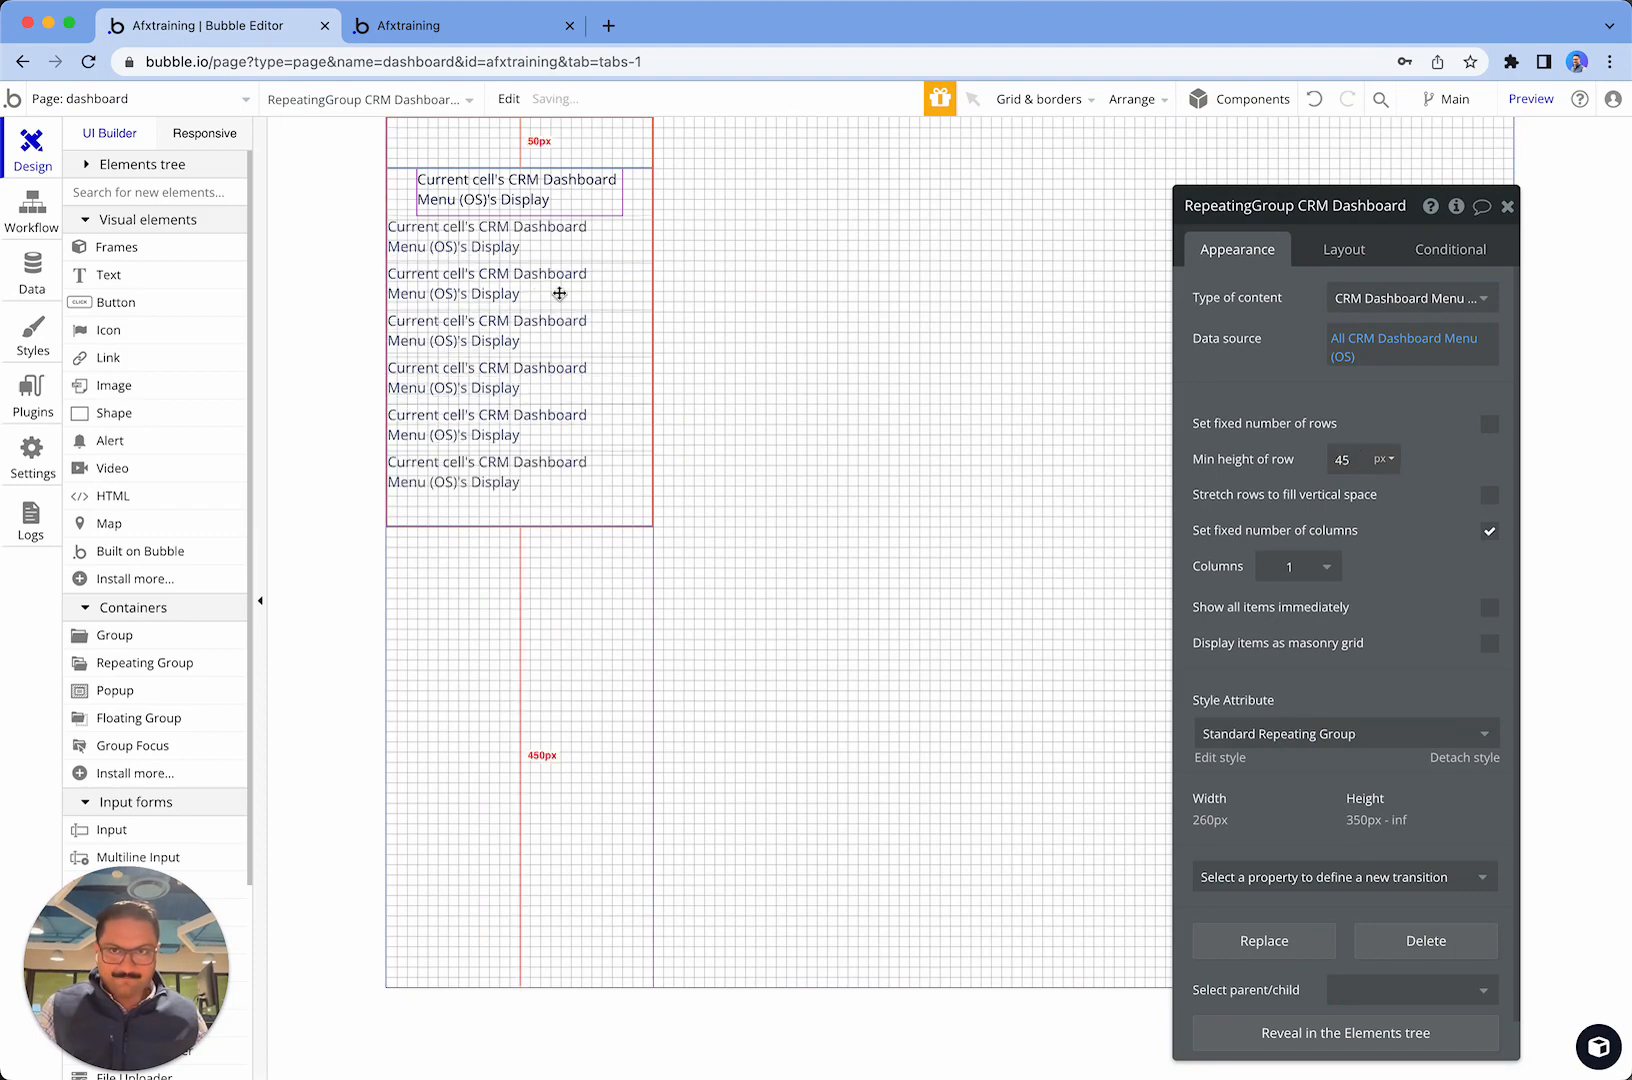
click(660, 381)
click(539, 314)
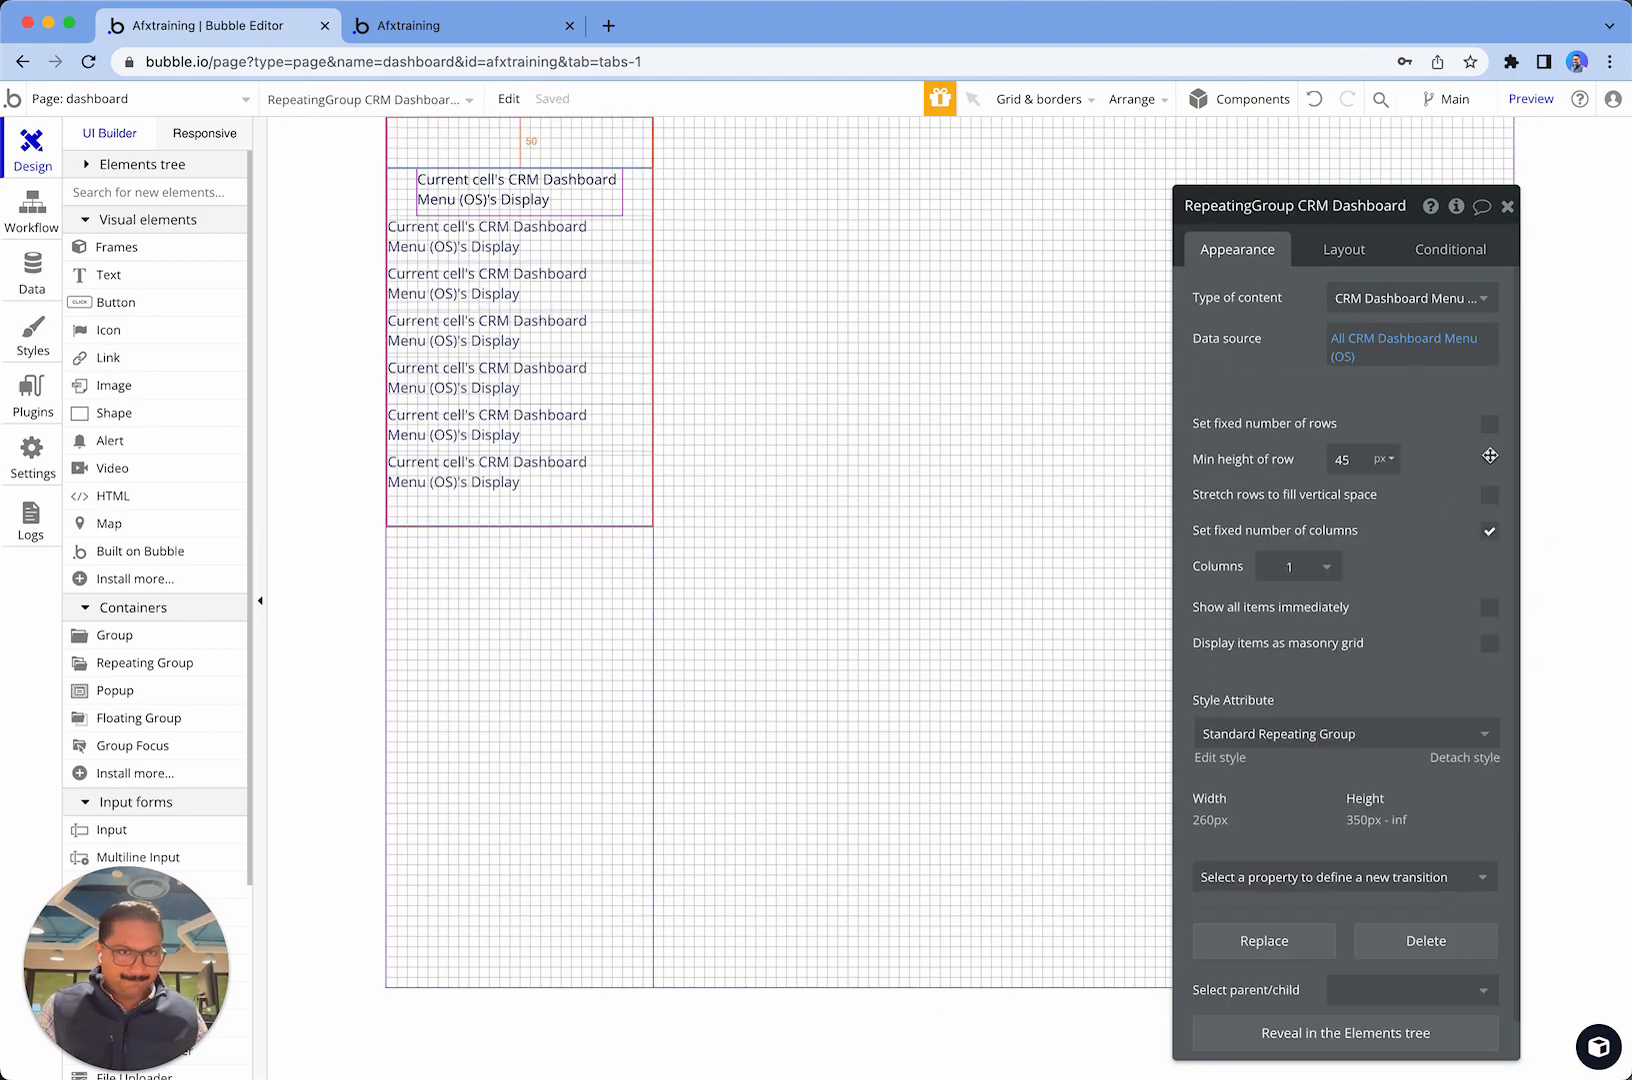
click(1345, 247)
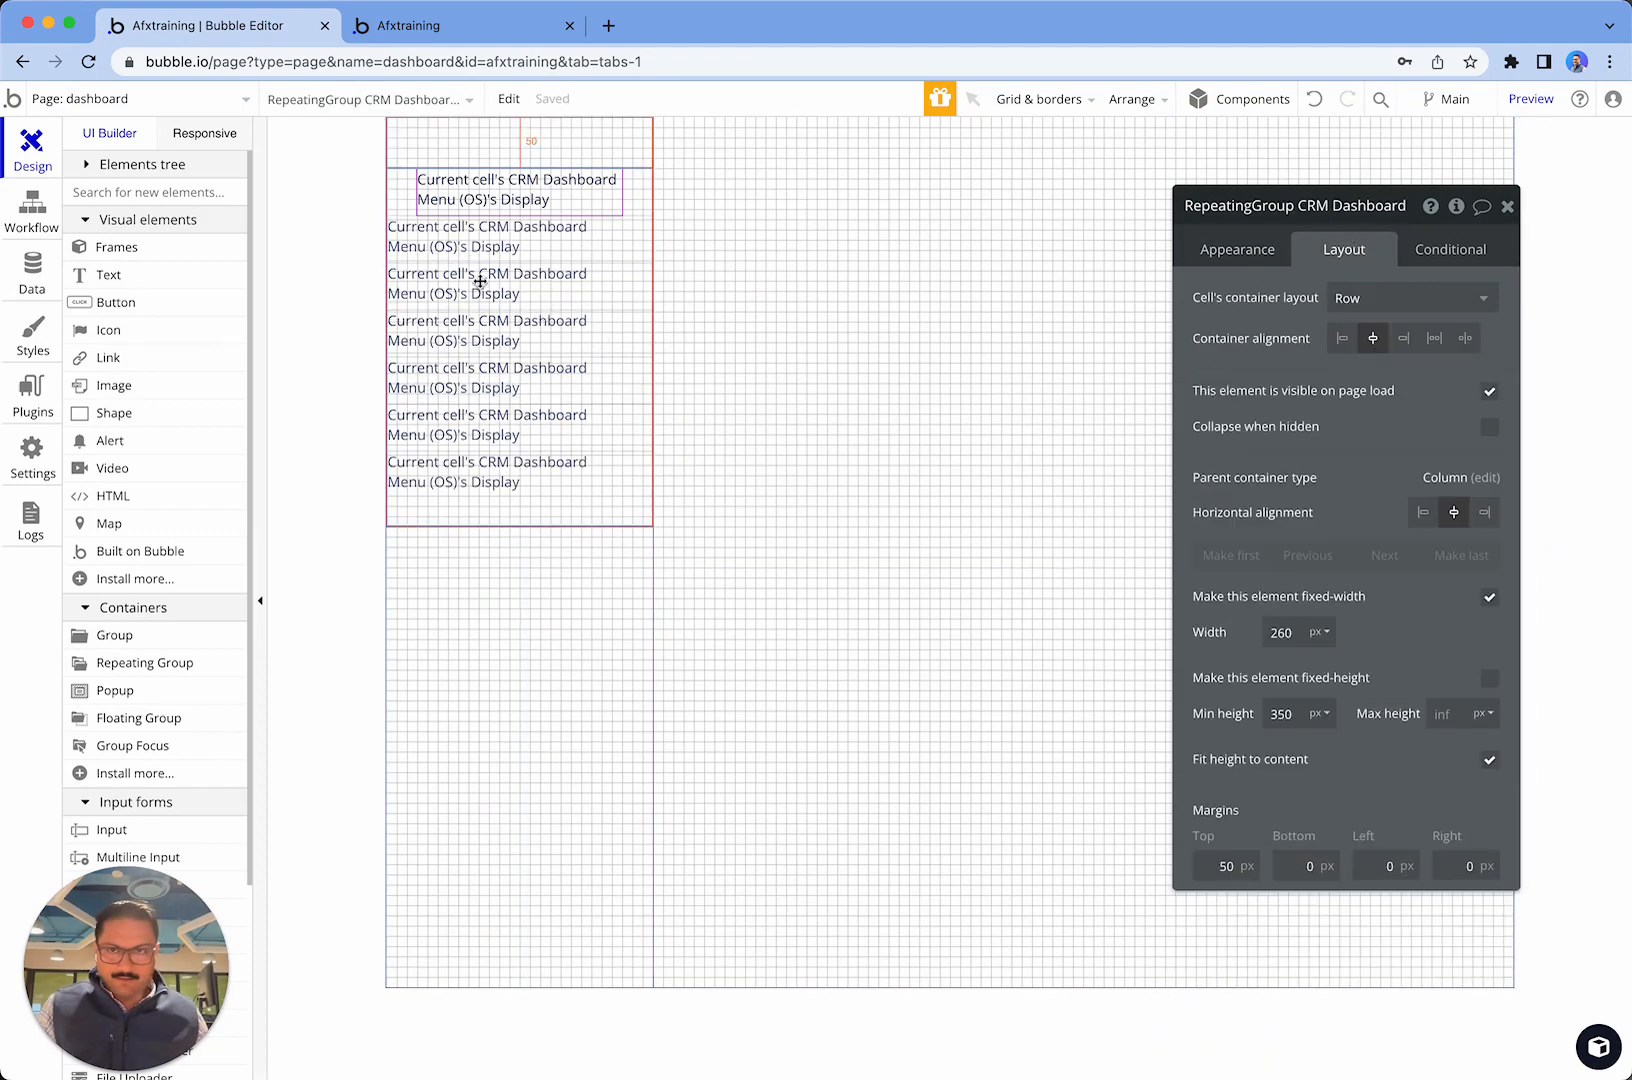
click(500, 236)
click(448, 242)
click(482, 205)
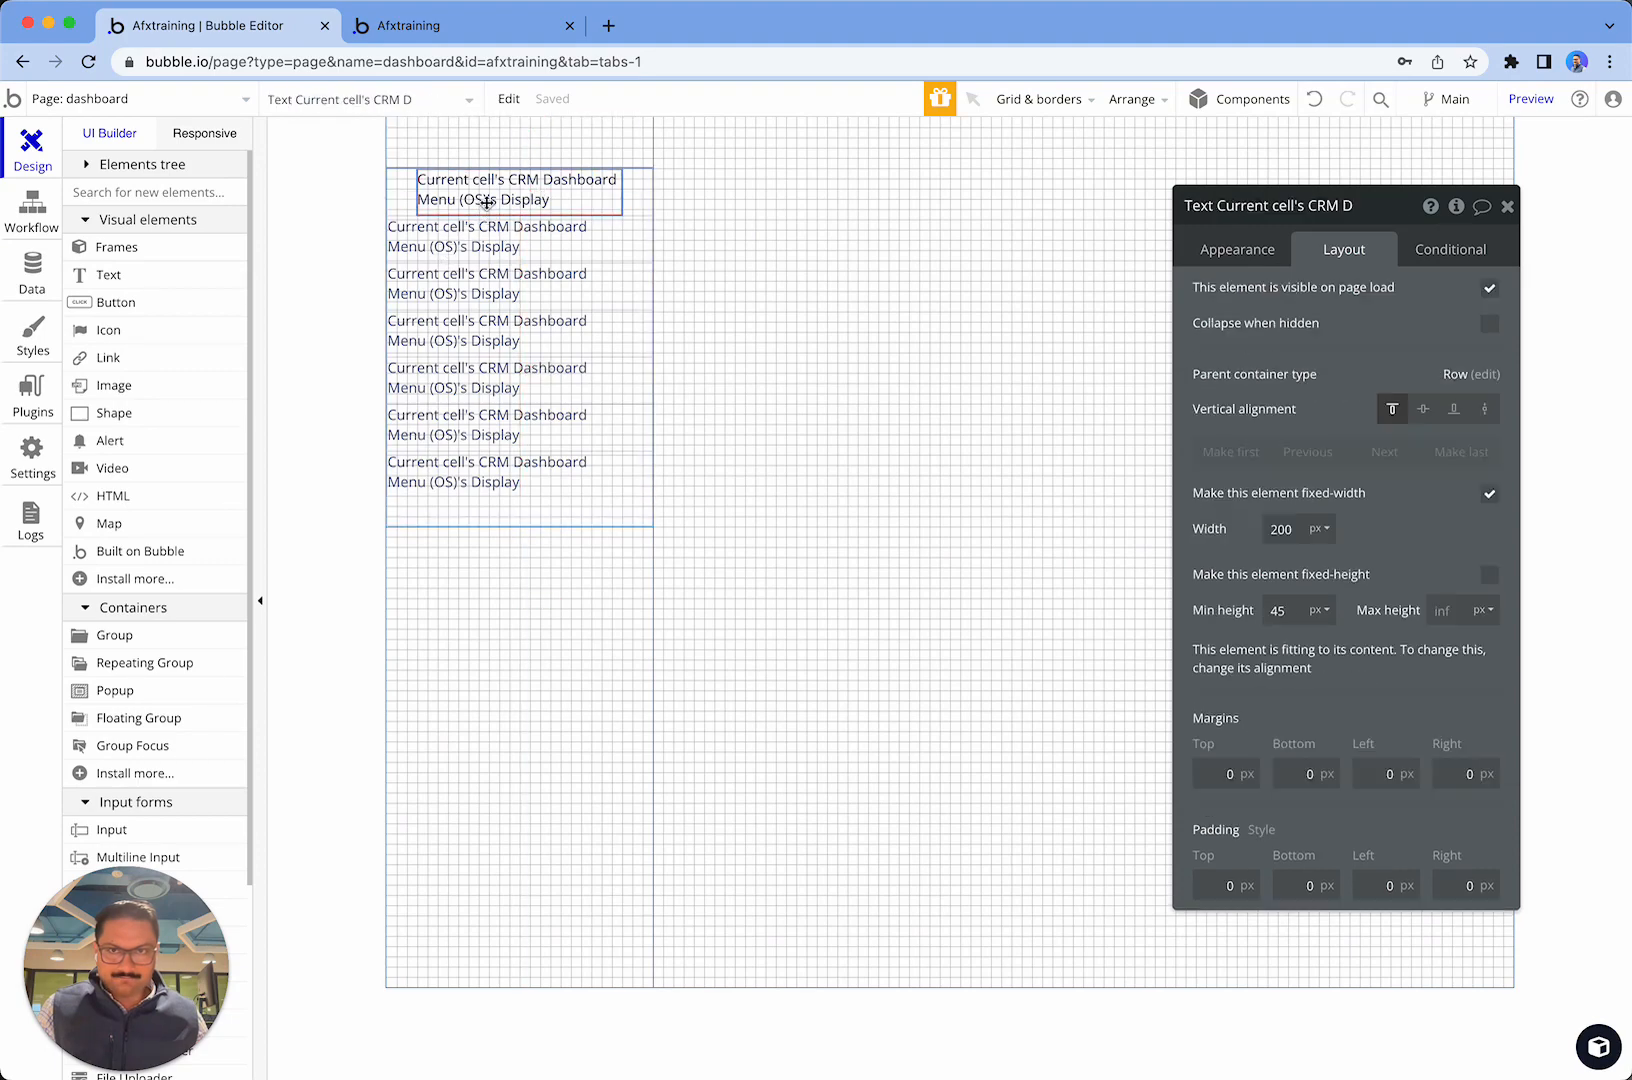
click(483, 298)
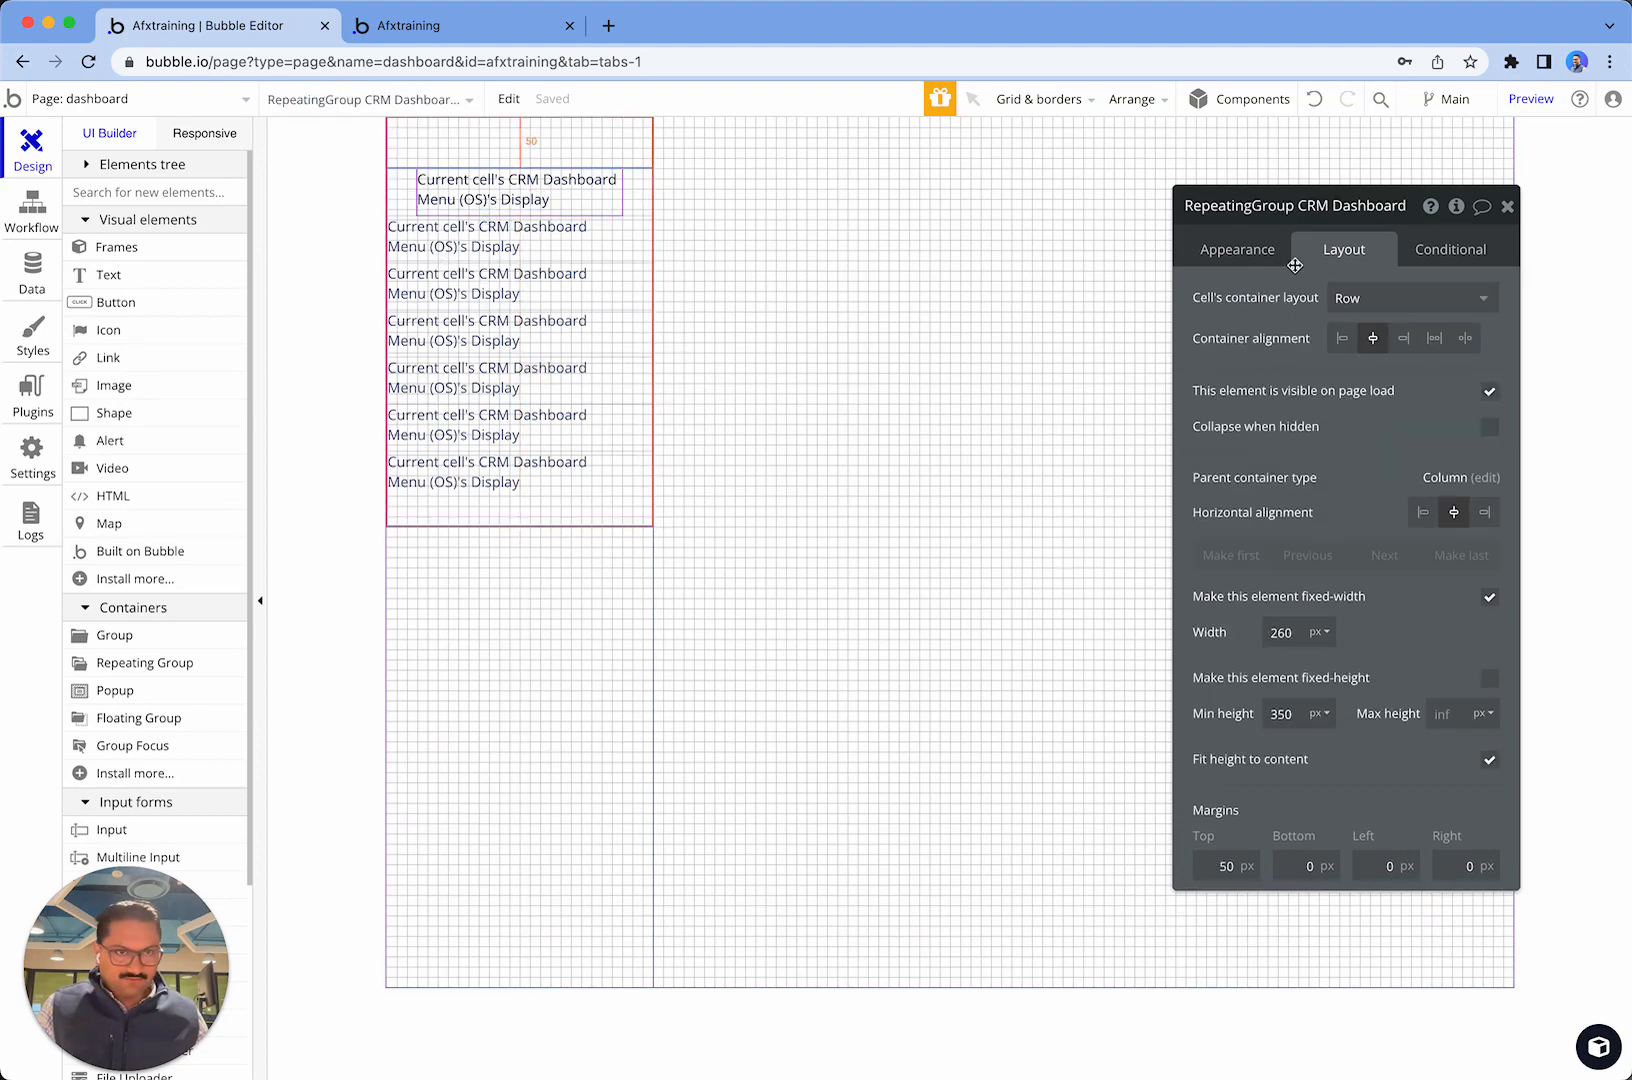
- Detach the repeating group from its Standard Repeating Group style and set its separator to None
click(1263, 252)
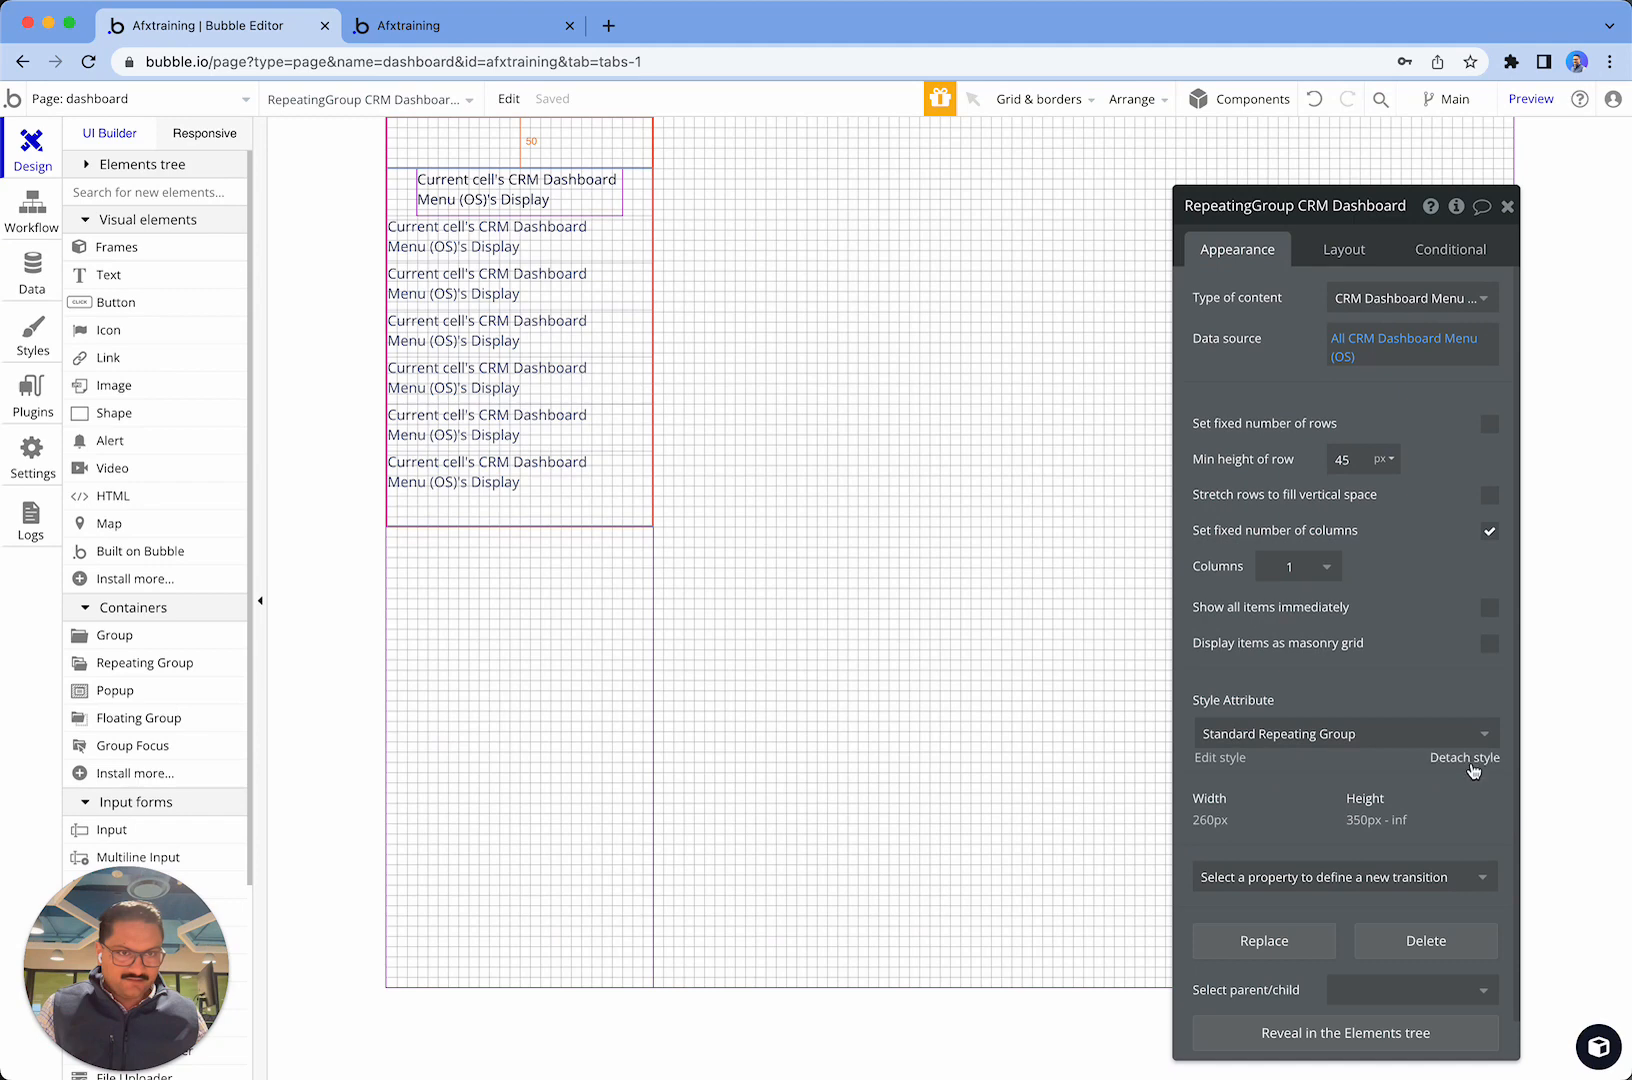
click(1468, 762)
click(1302, 644)
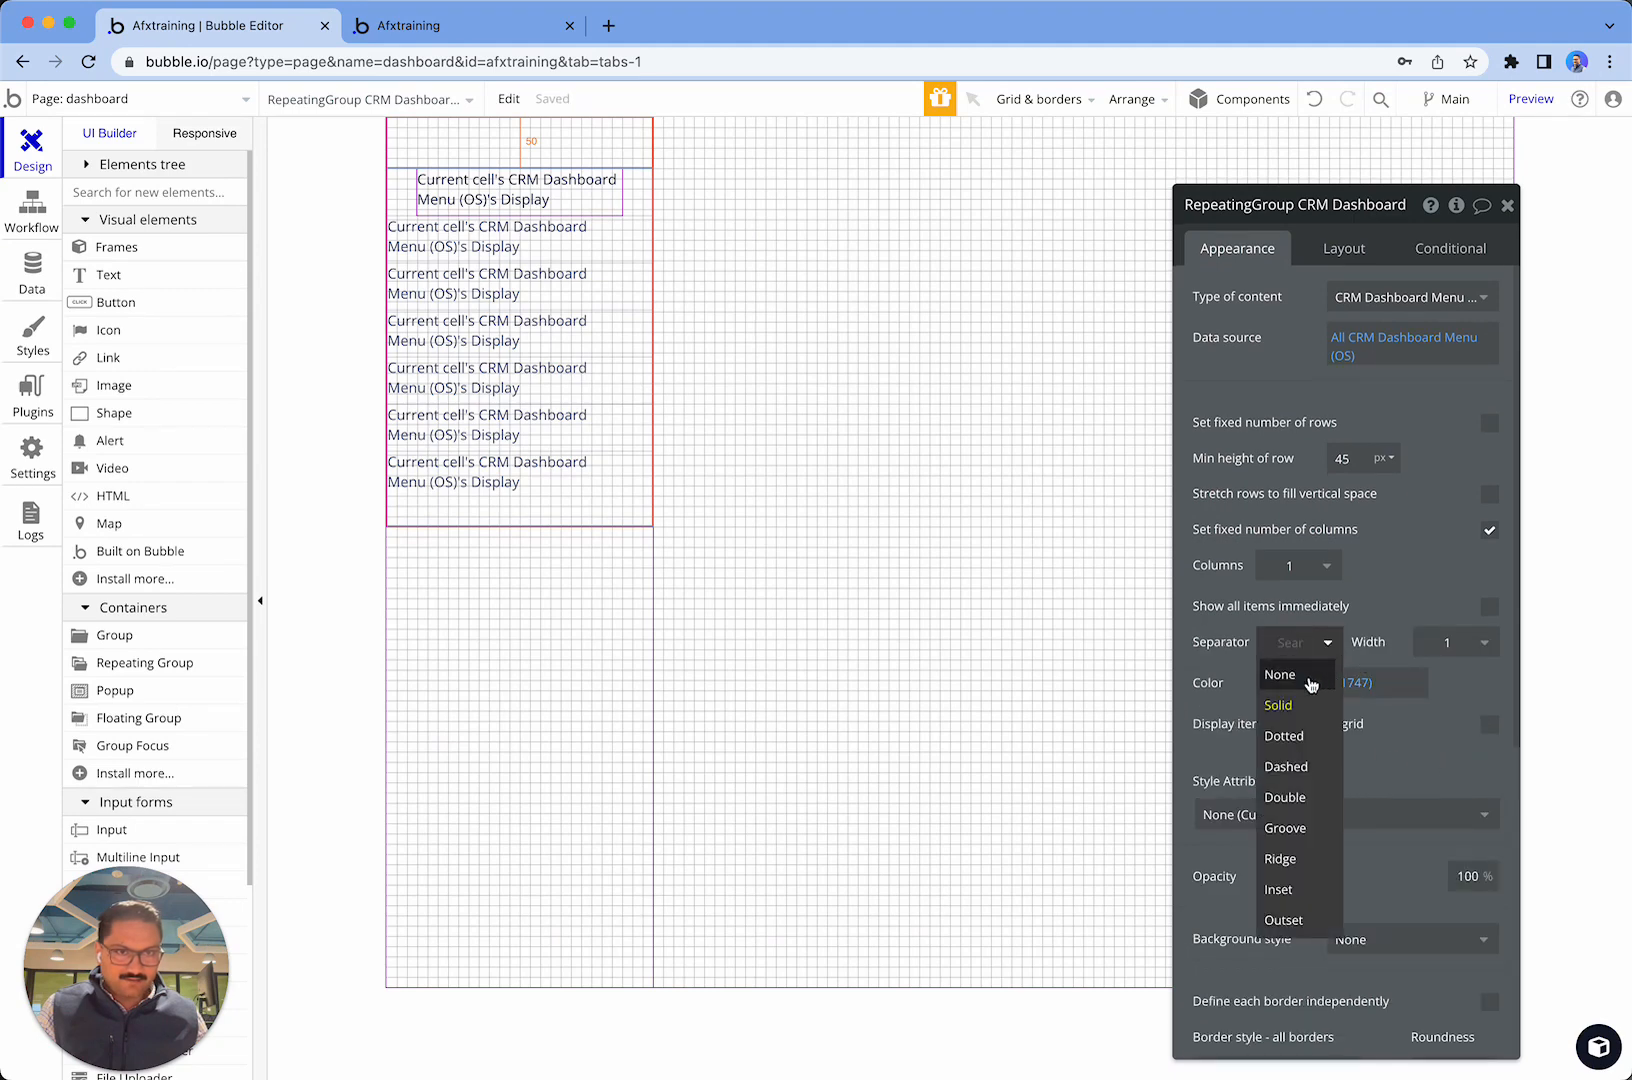
click(1280, 675)
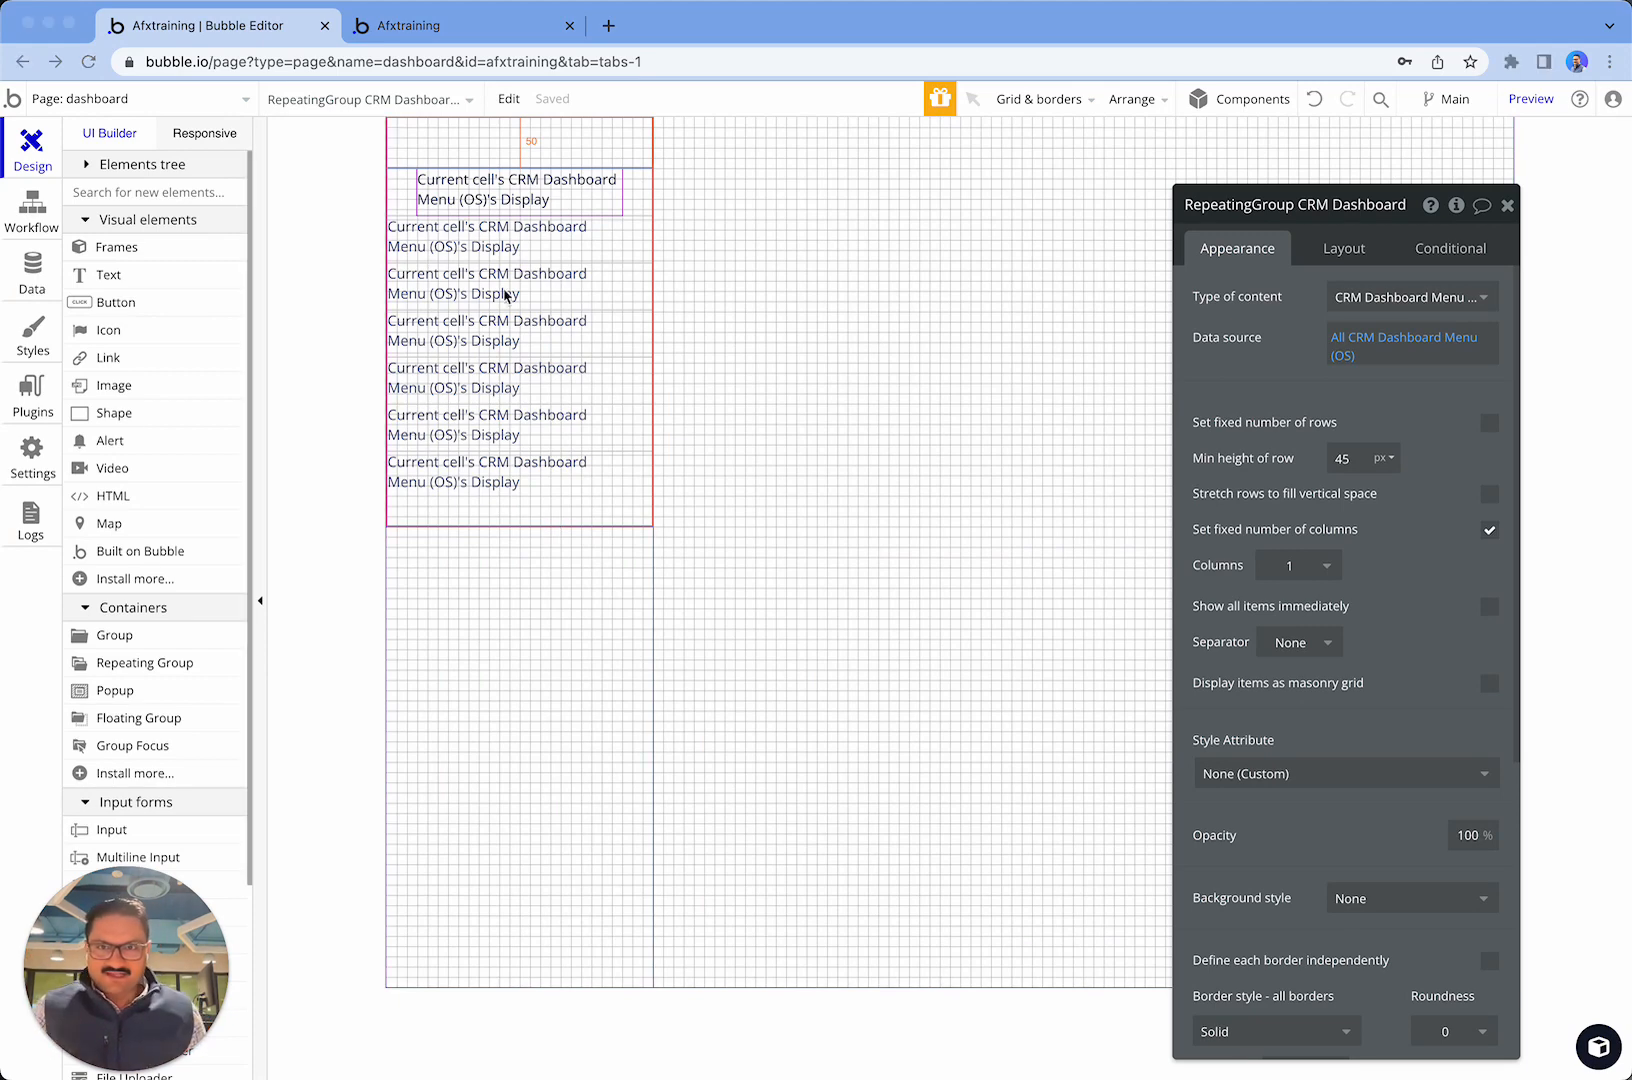
click(565, 200)
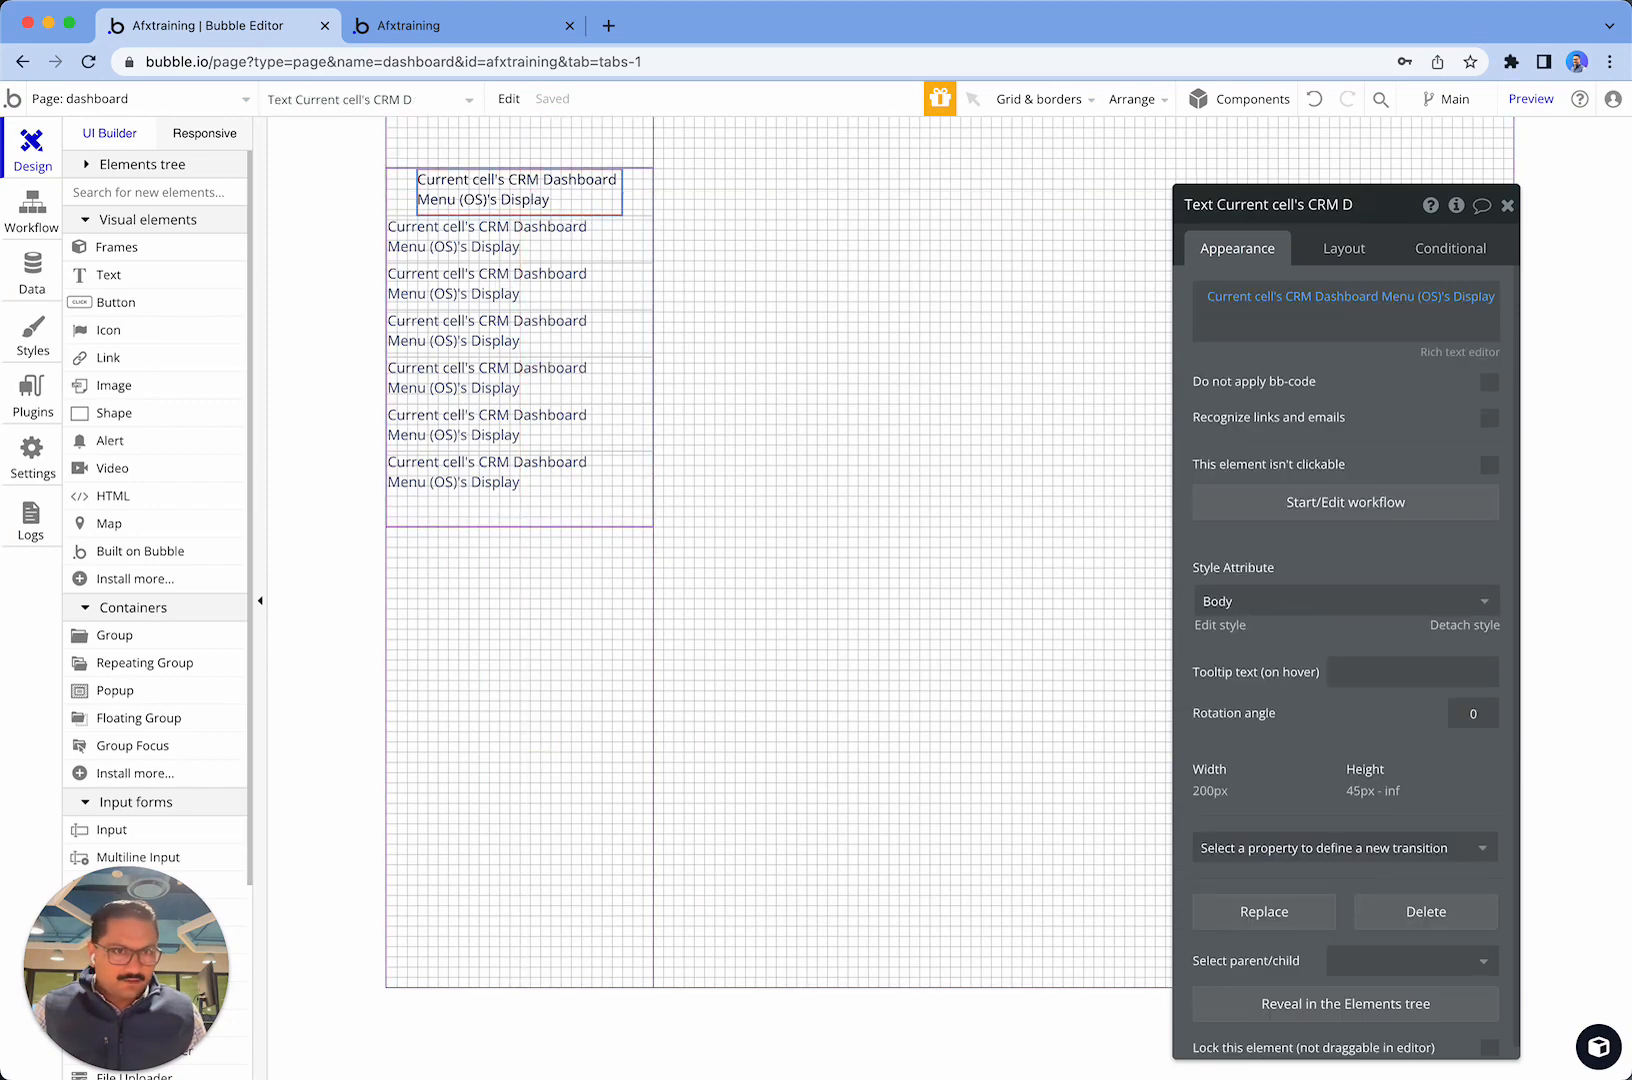
- Refresh the already opened preview page, check the row spacing and separators of the side menu, and return to the editor
click(440, 27)
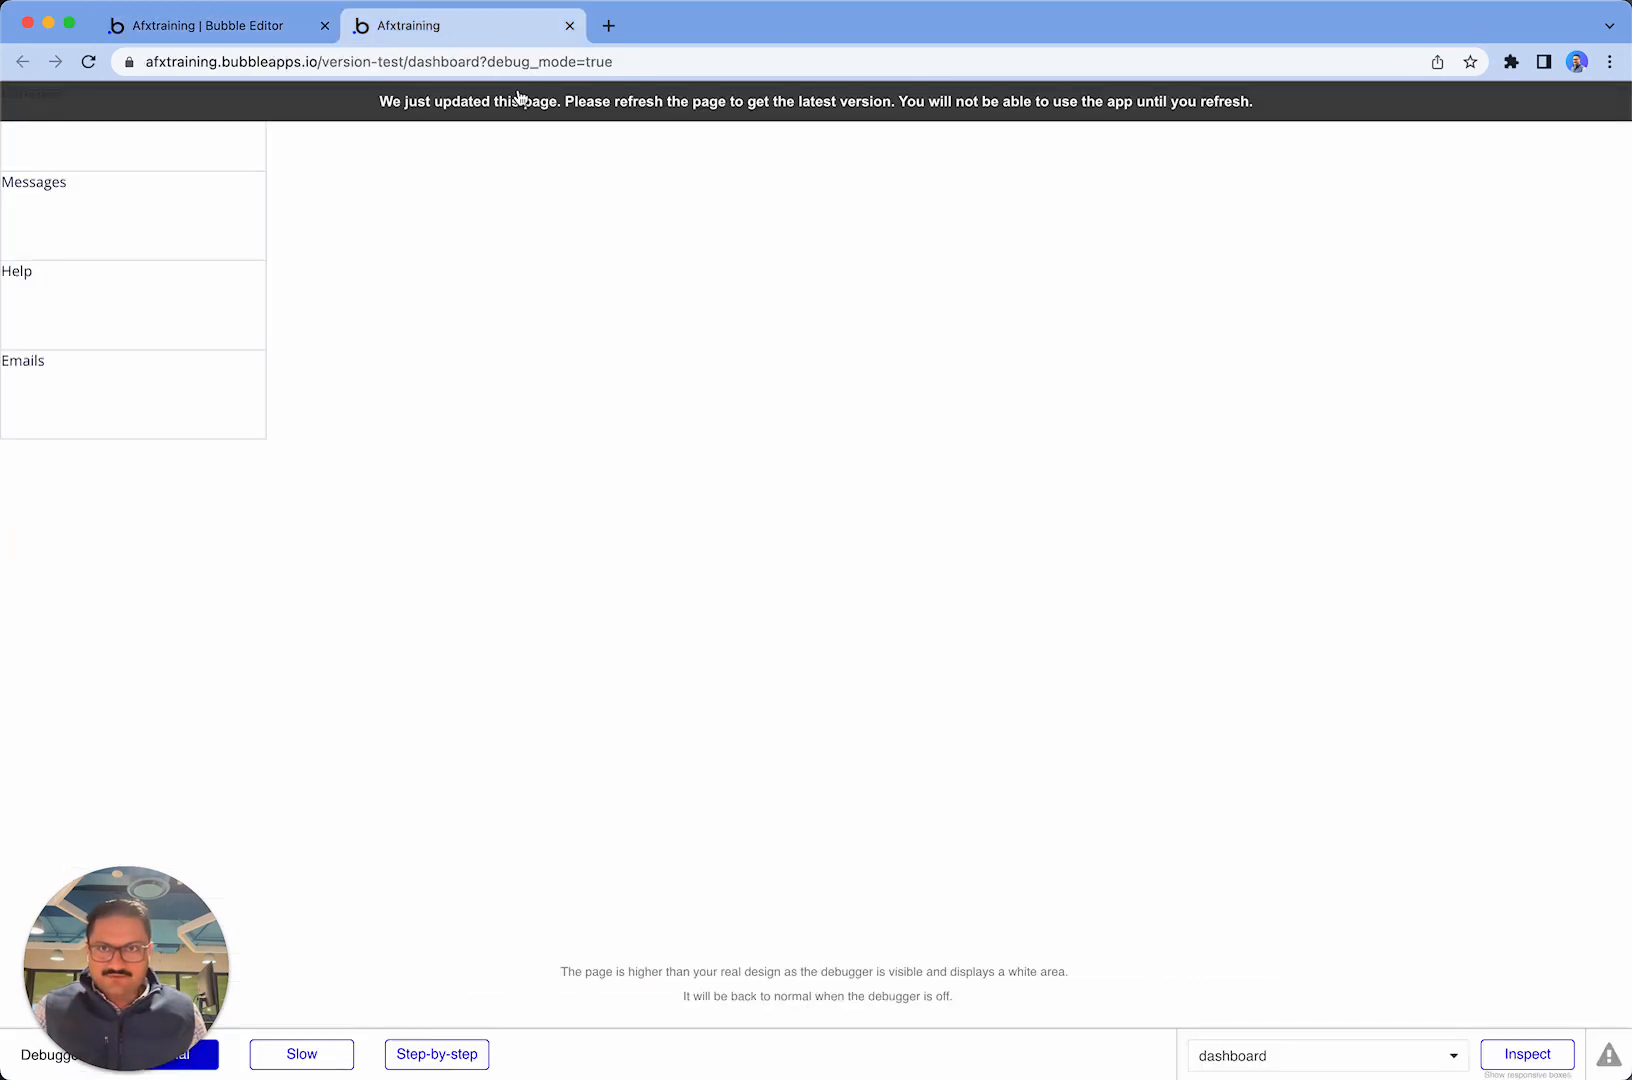
click(516, 97)
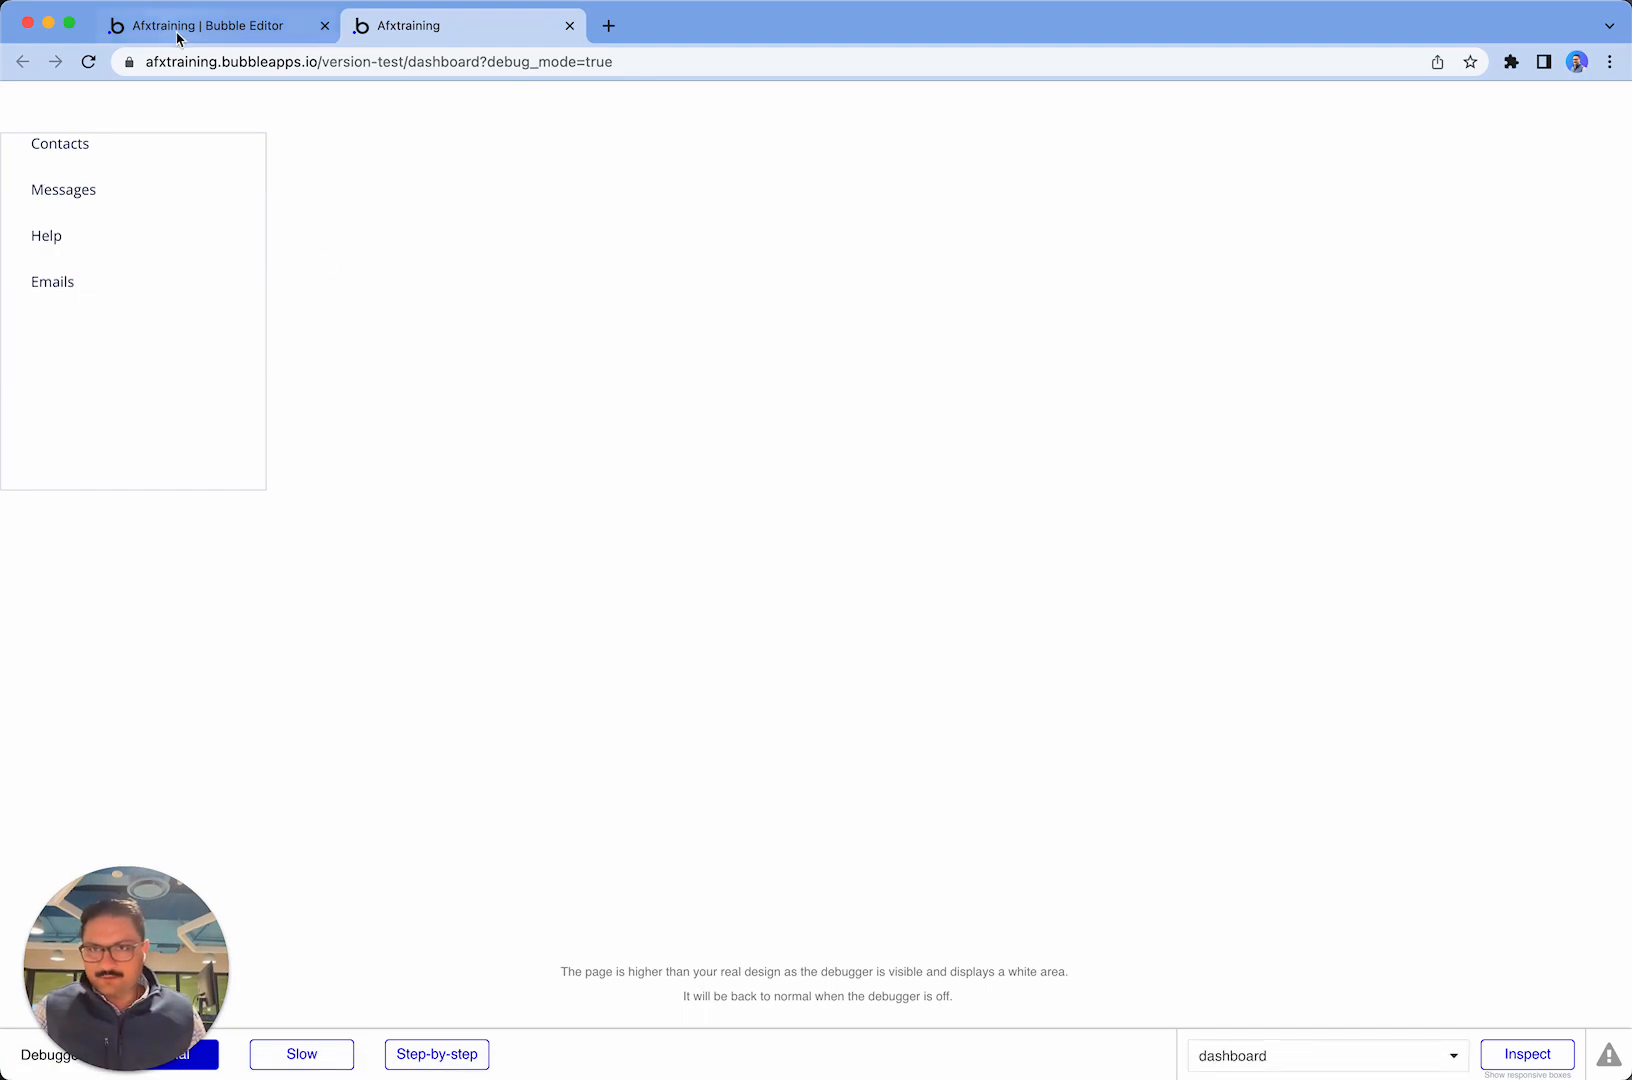
click(215, 26)
- Set the border style for all borders of the repeating group to None
click(703, 529)
click(627, 394)
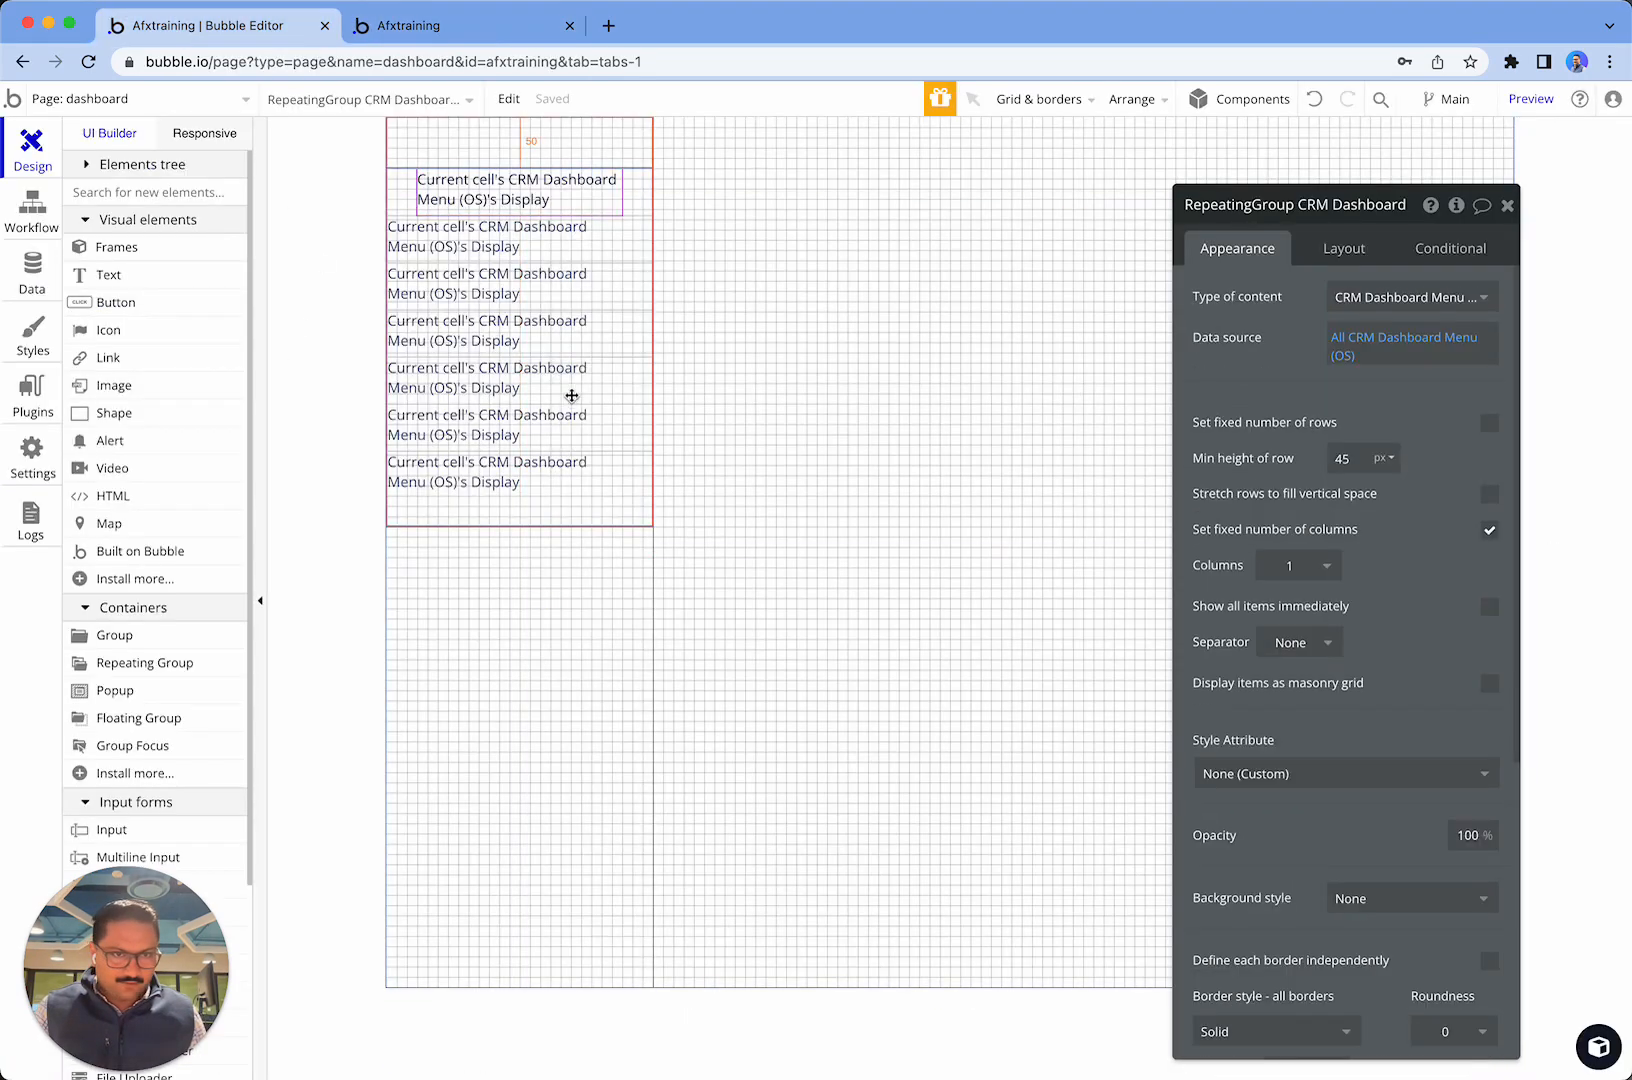
scroll(1441, 914, down, 3)
click(1275, 822)
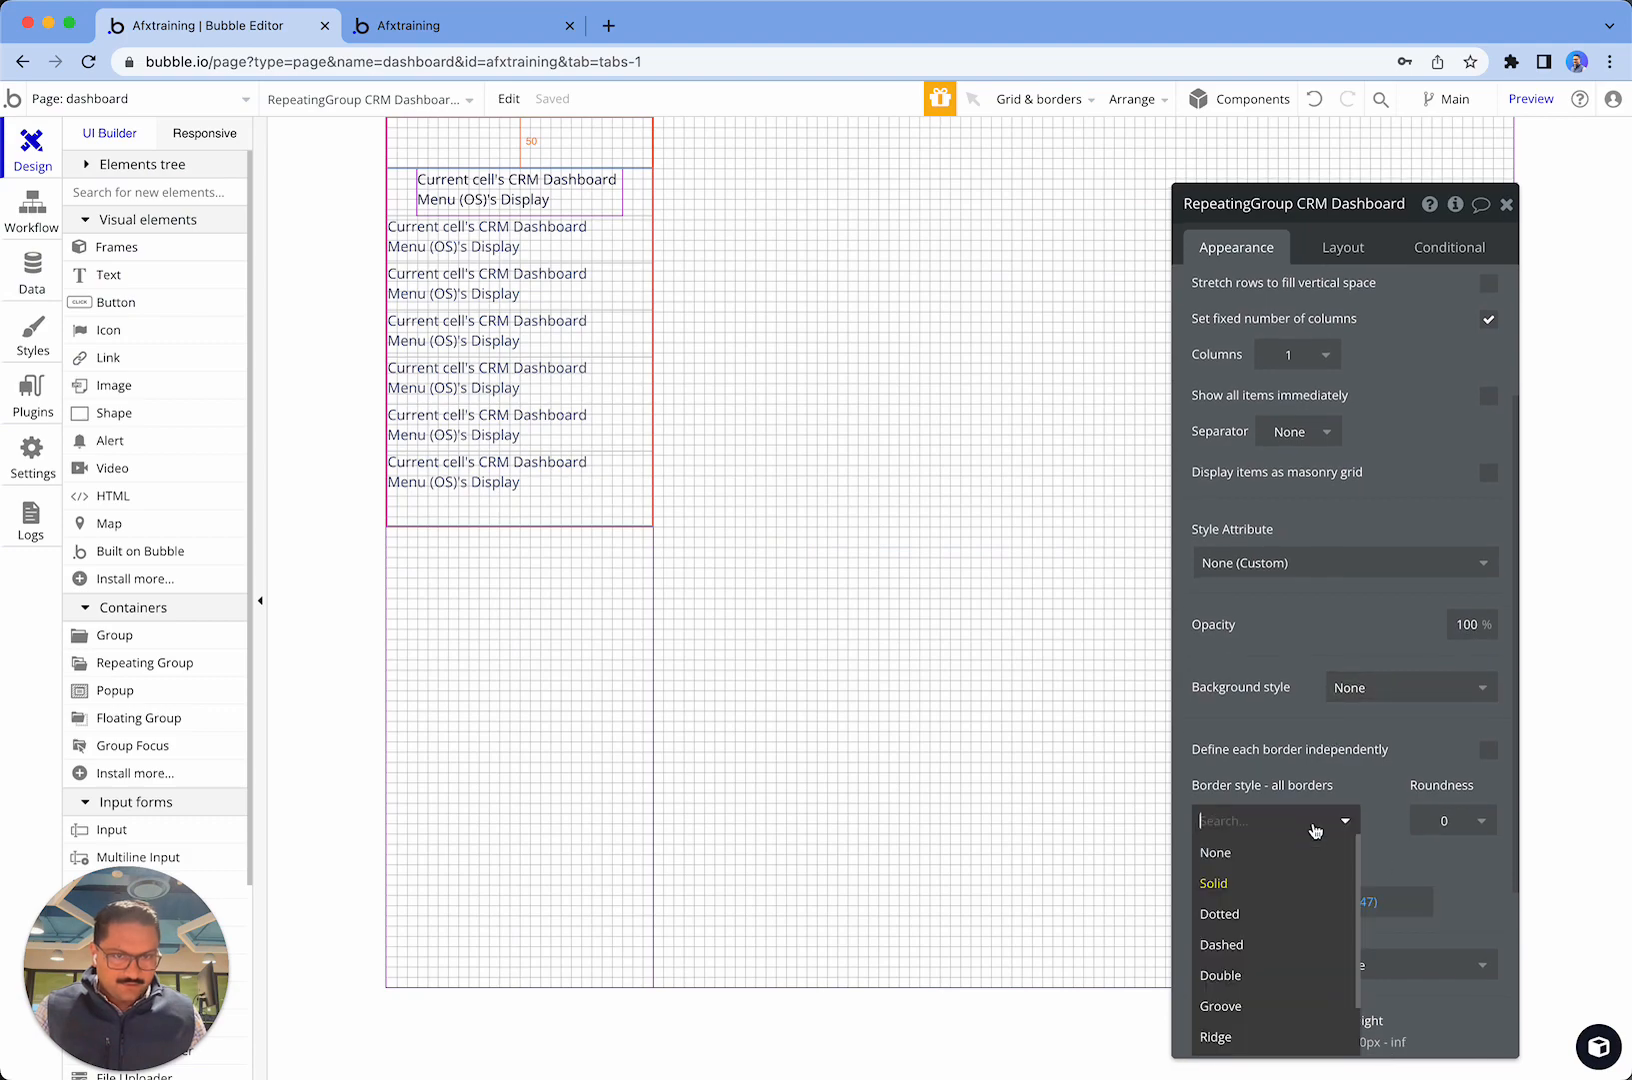
click(1236, 853)
click(776, 608)
click(572, 280)
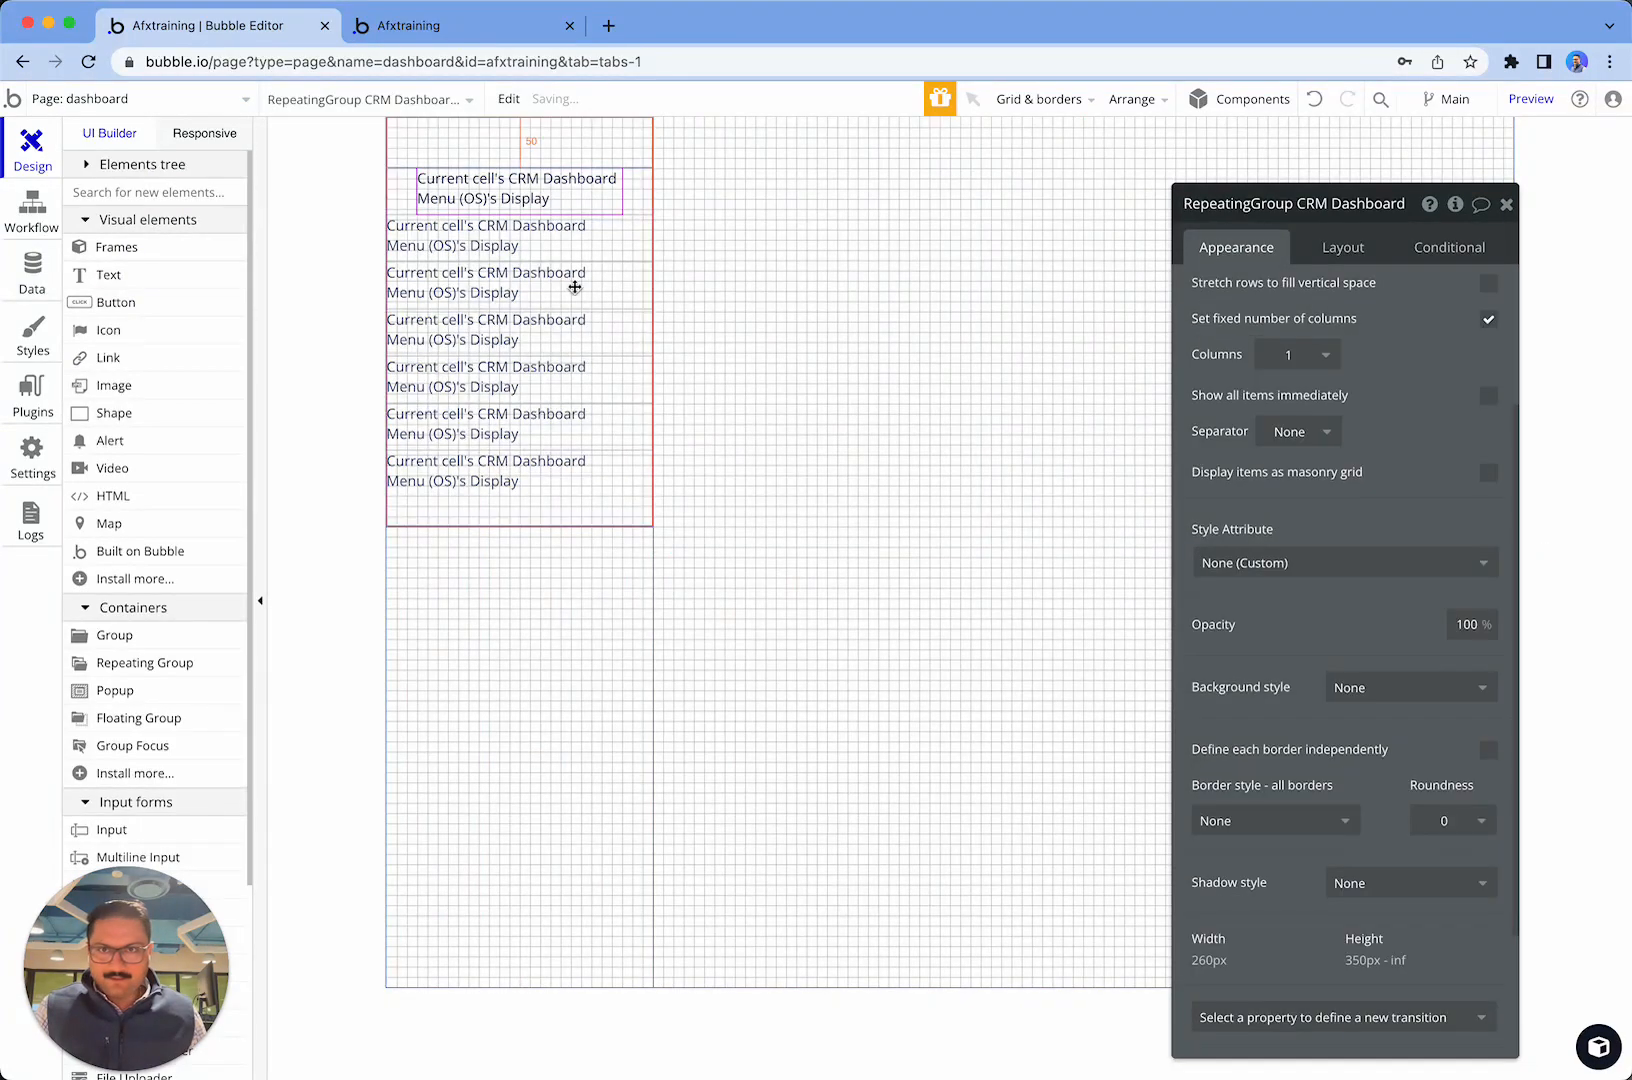
- Refresh the preview page to check the side menu's outer border and return to the editor
click(487, 41)
click(495, 116)
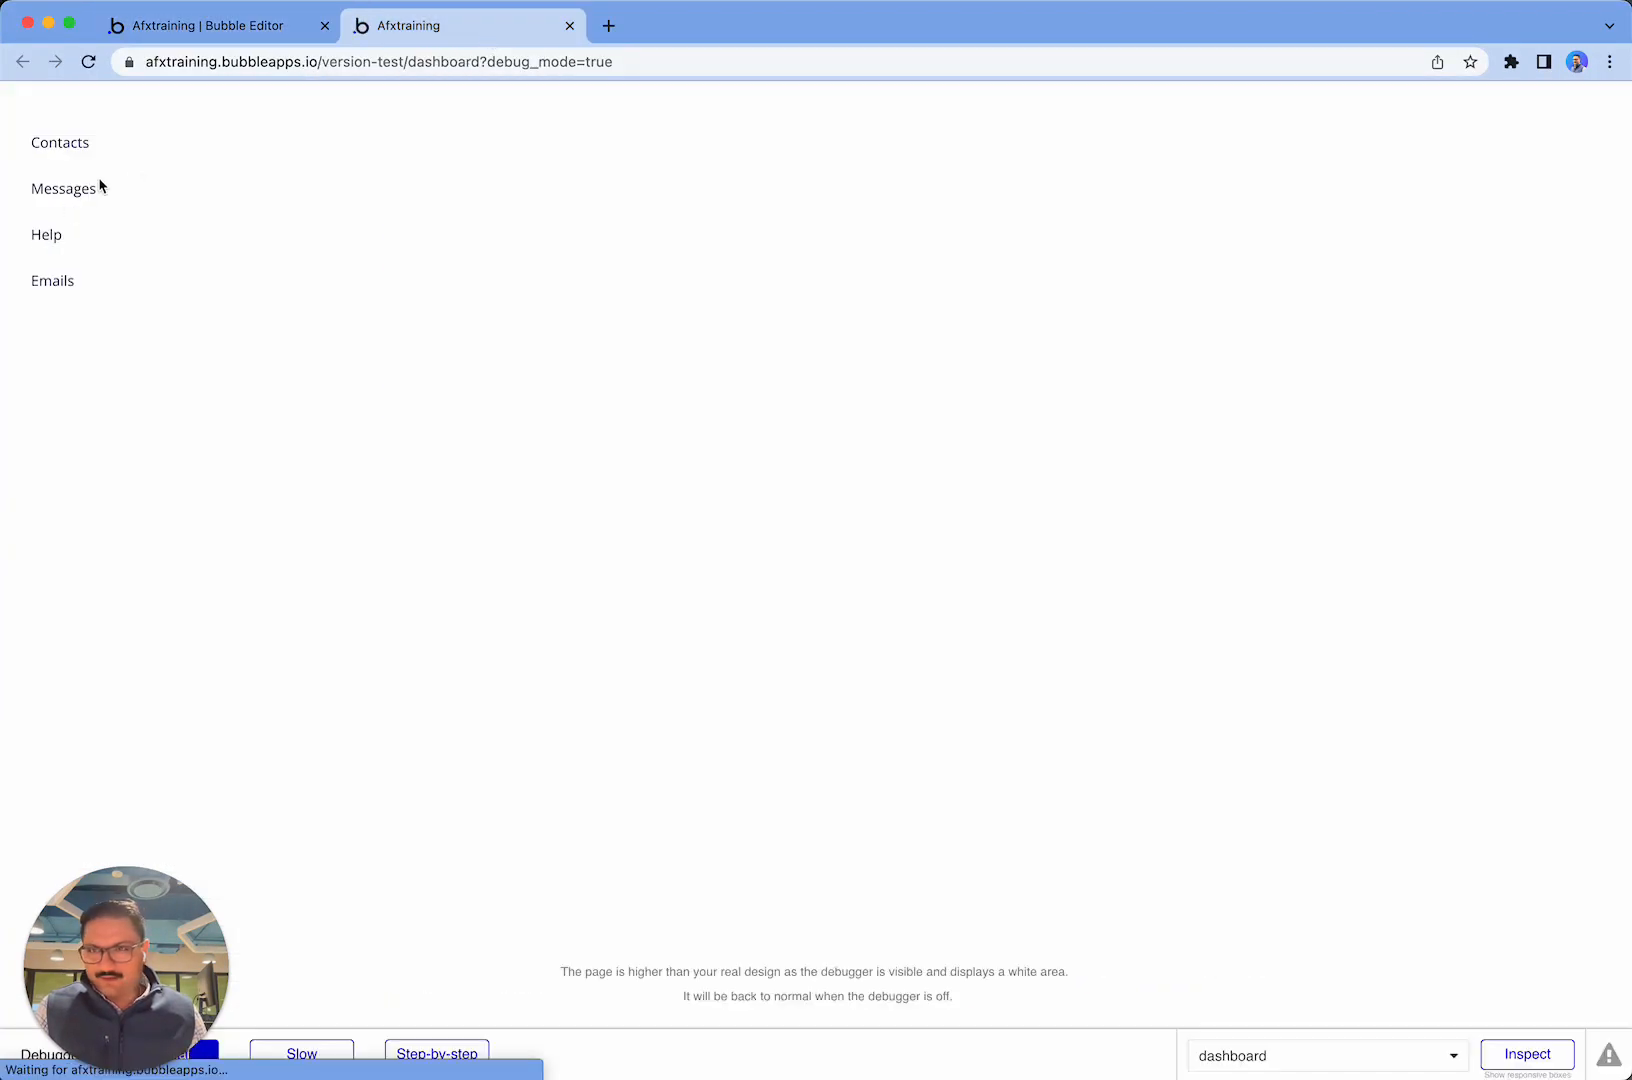
click(233, 30)
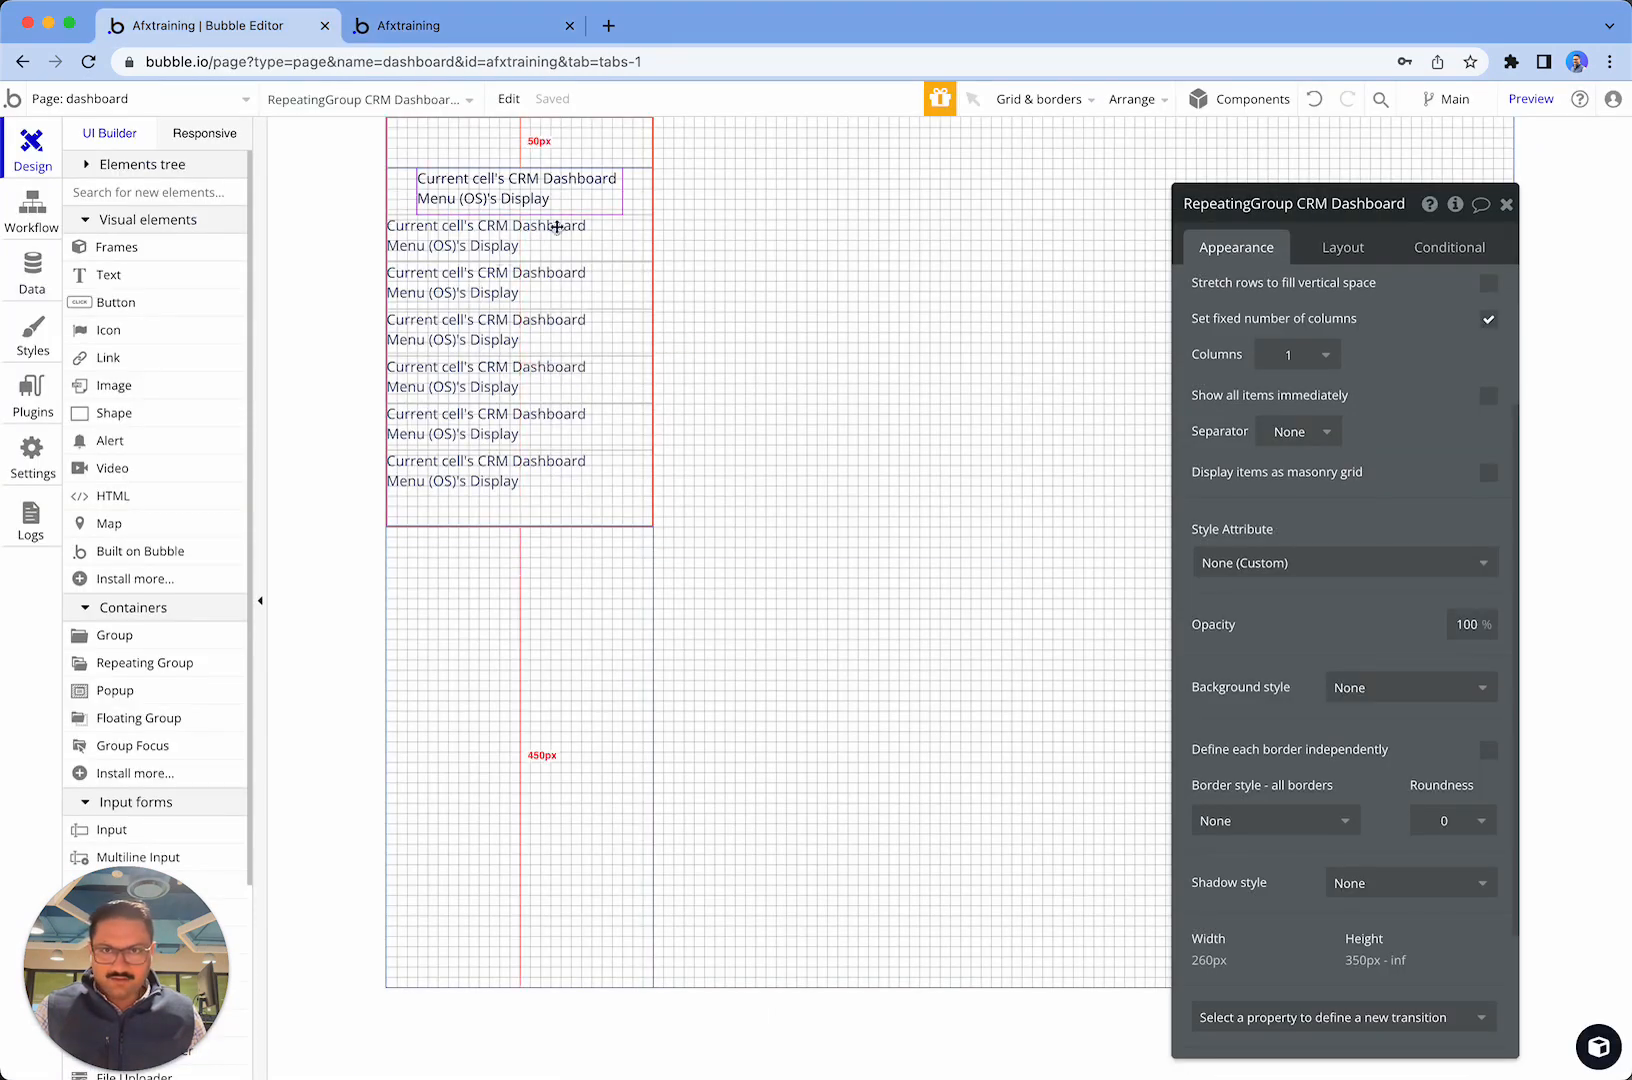
- Set the repeating group's minimum row height to 50 px
scroll(1320, 431, up, 3)
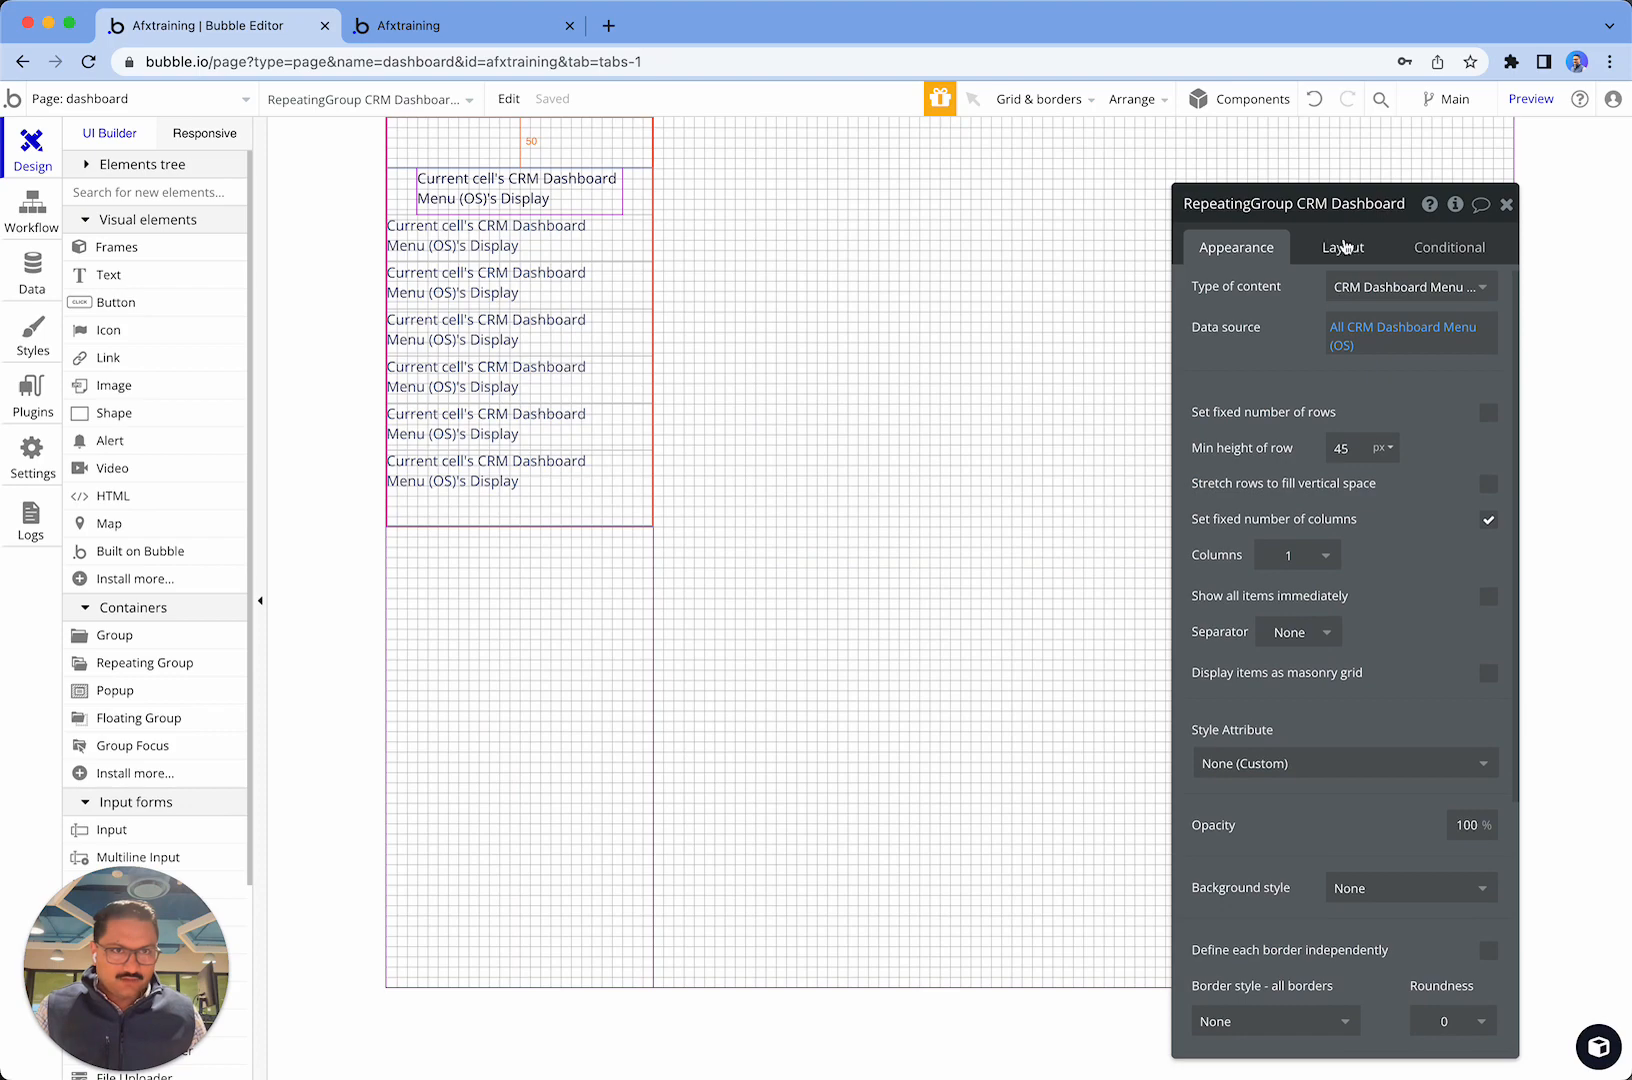
click(1343, 247)
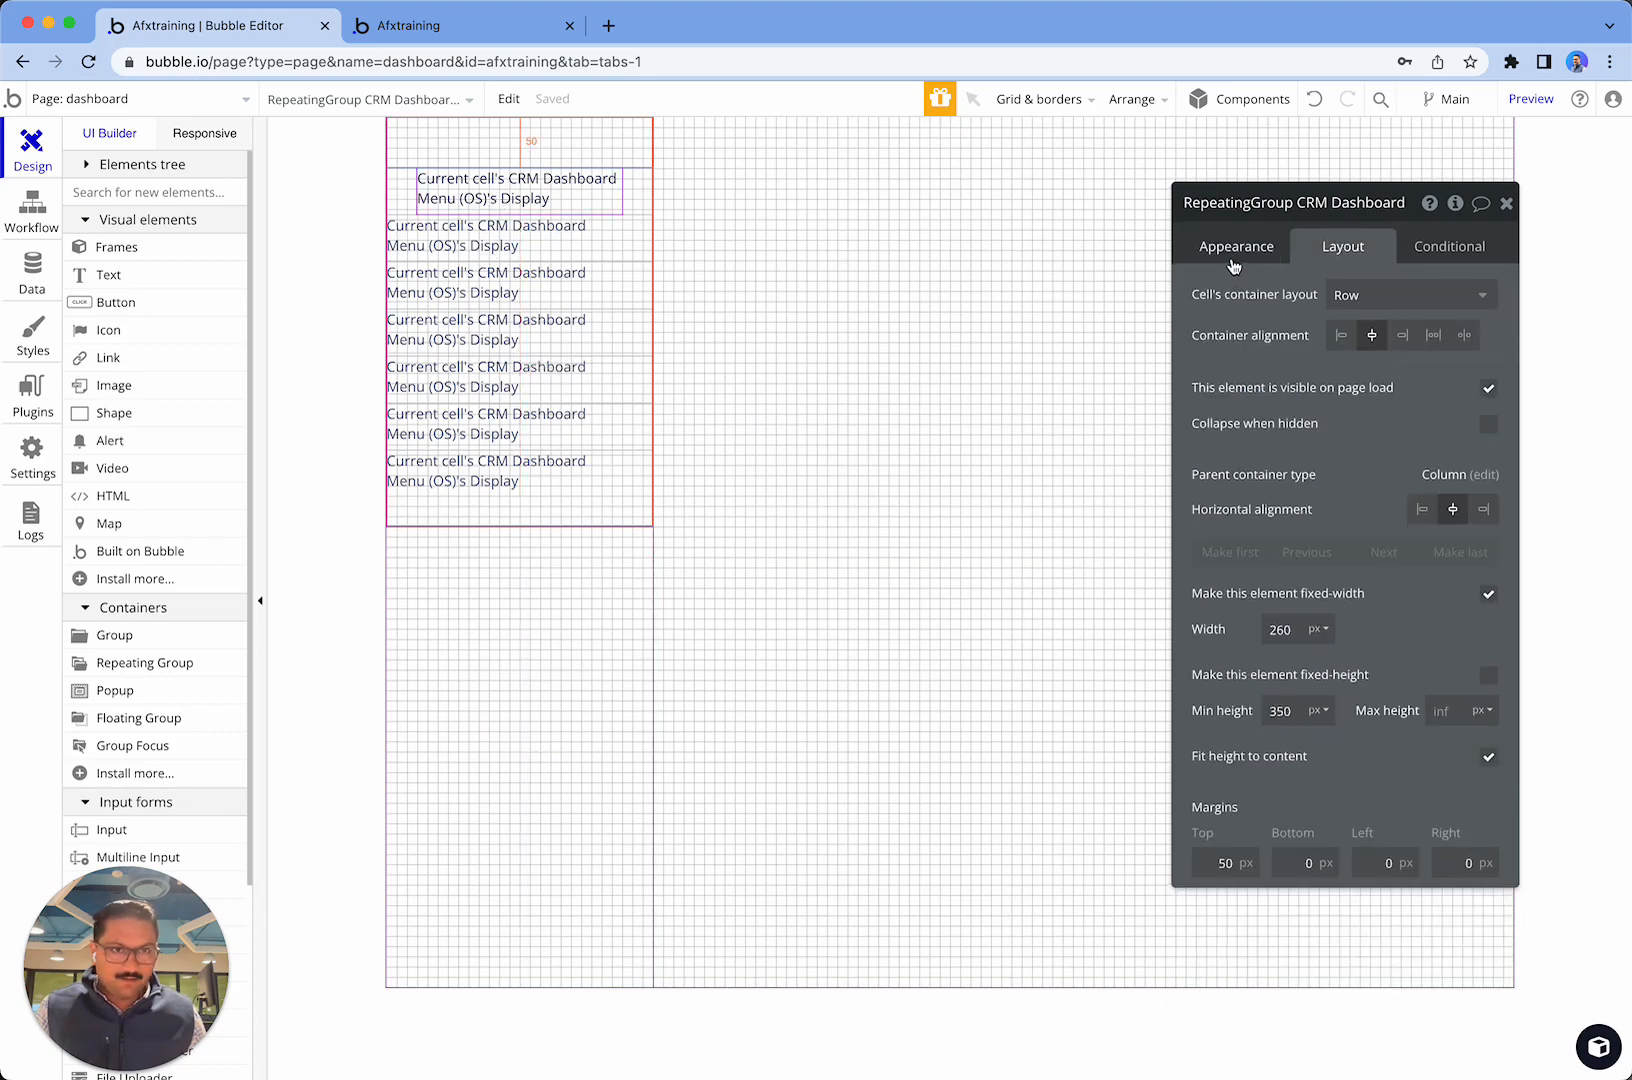
click(1235, 250)
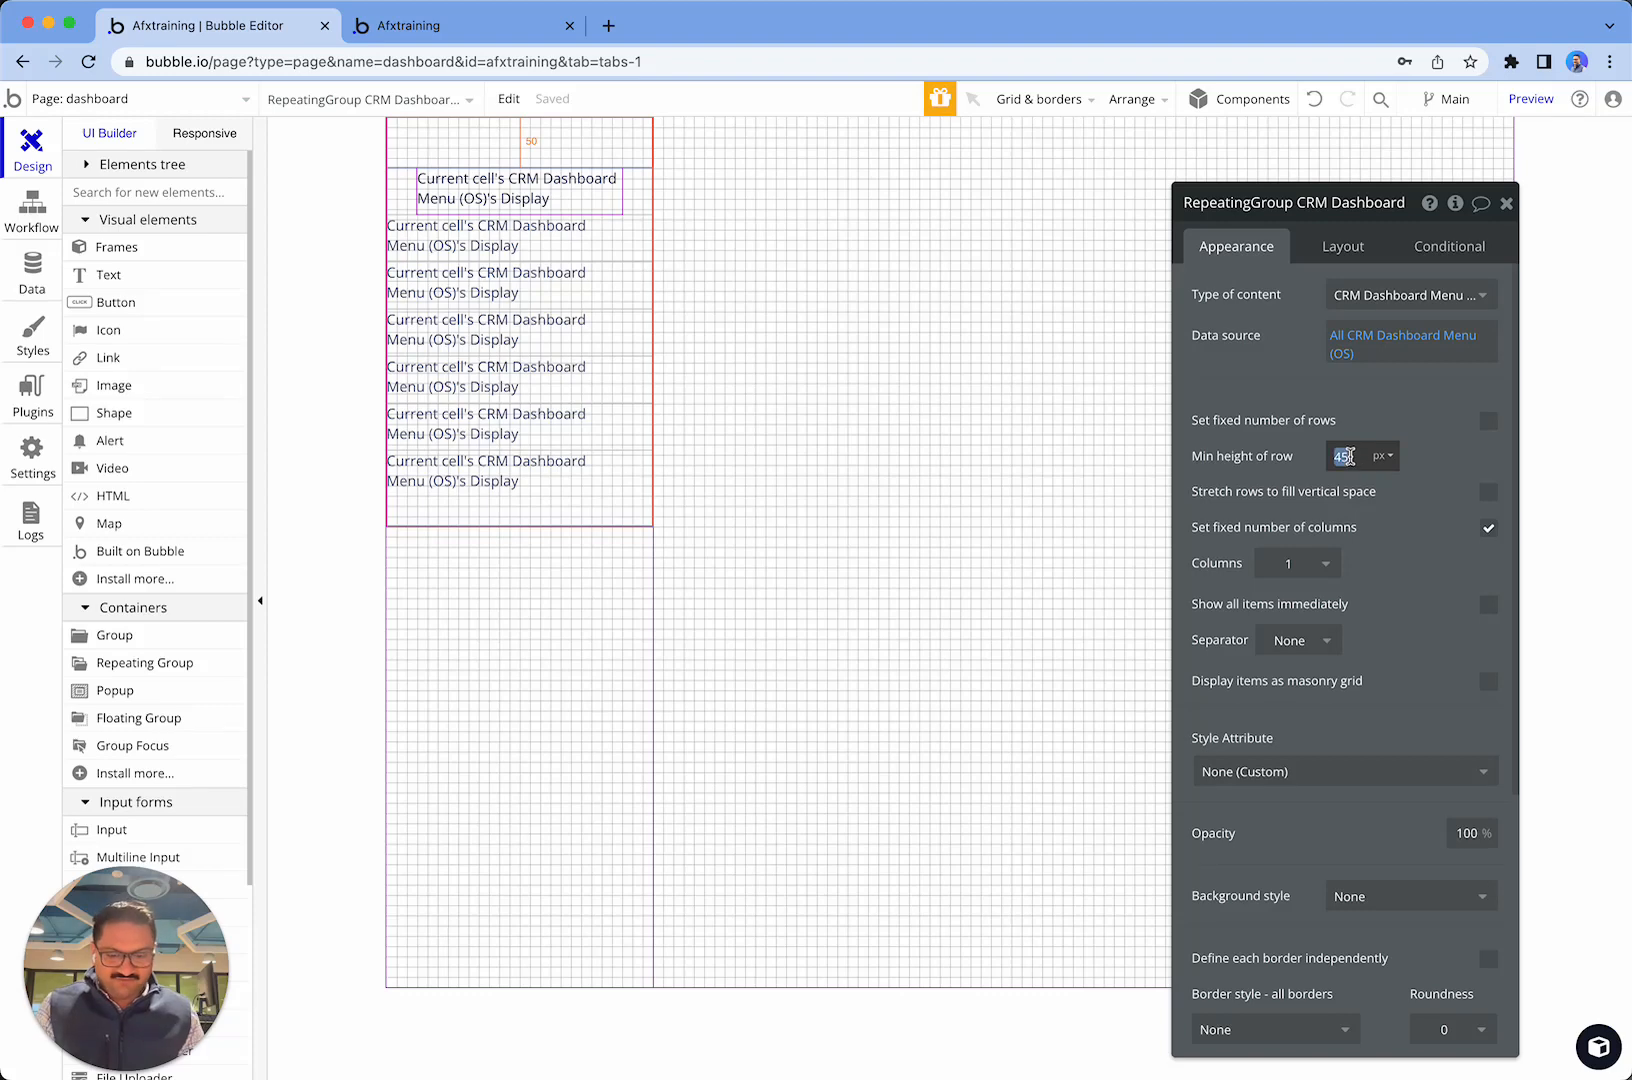
text(50)
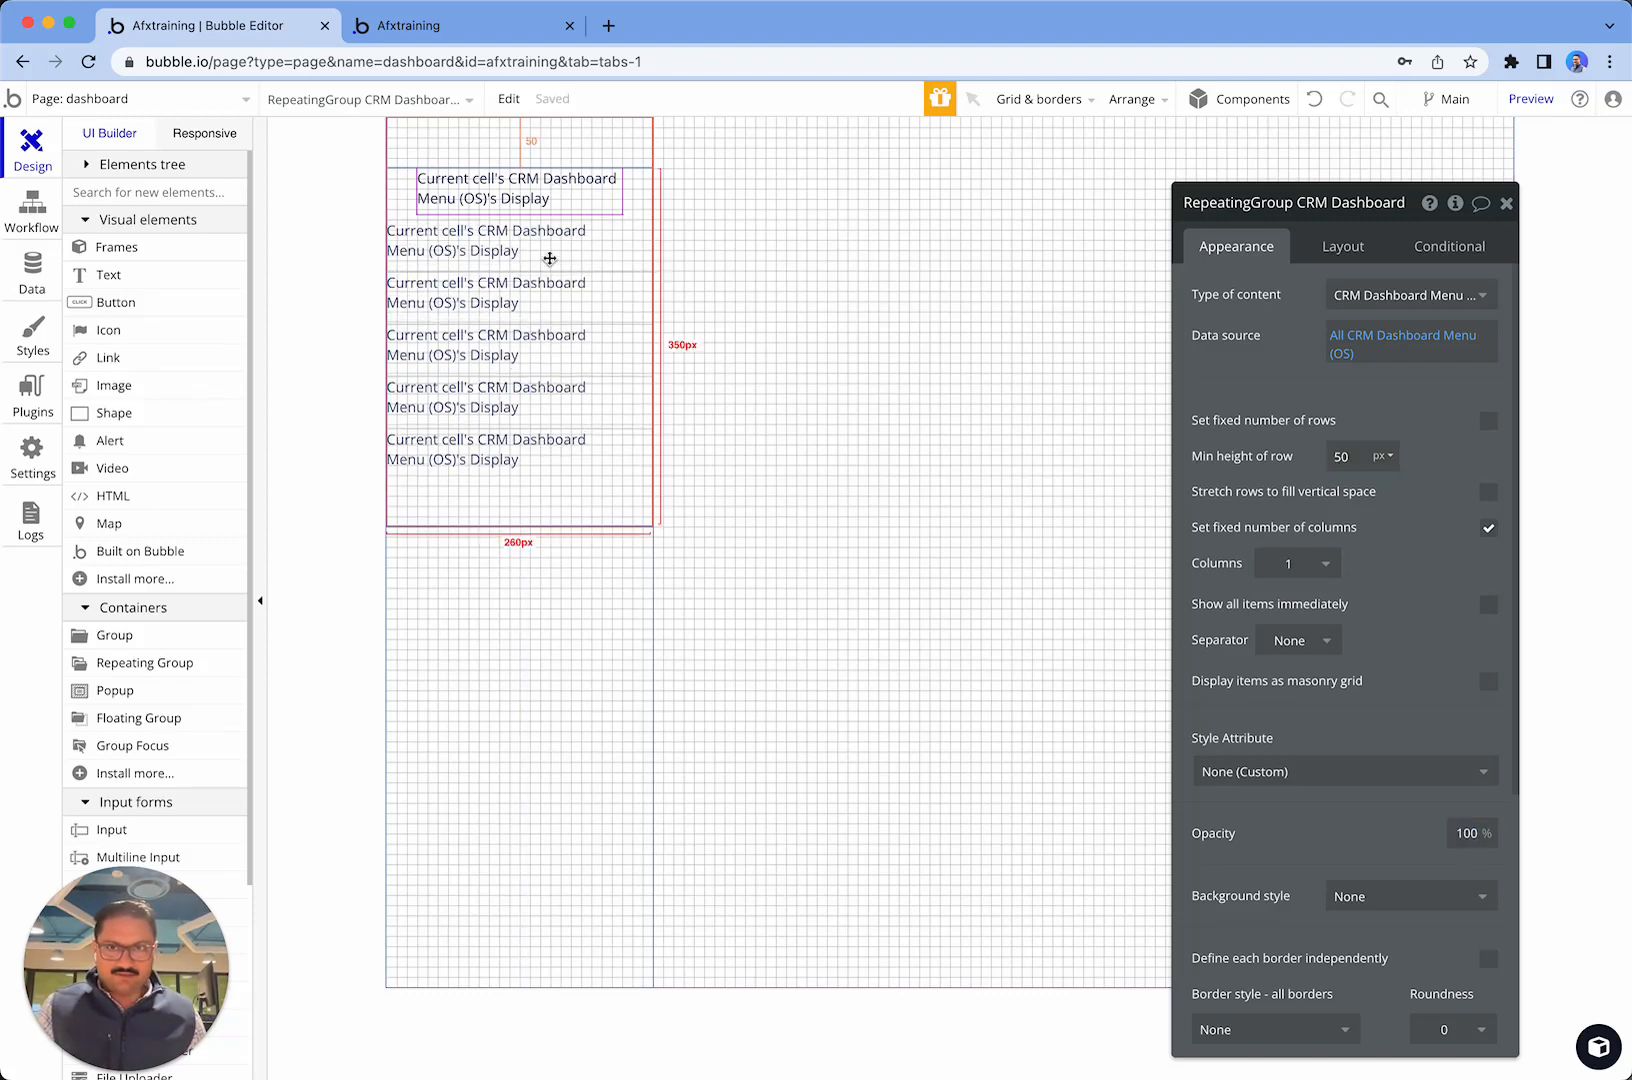
click(547, 207)
click(418, 411)
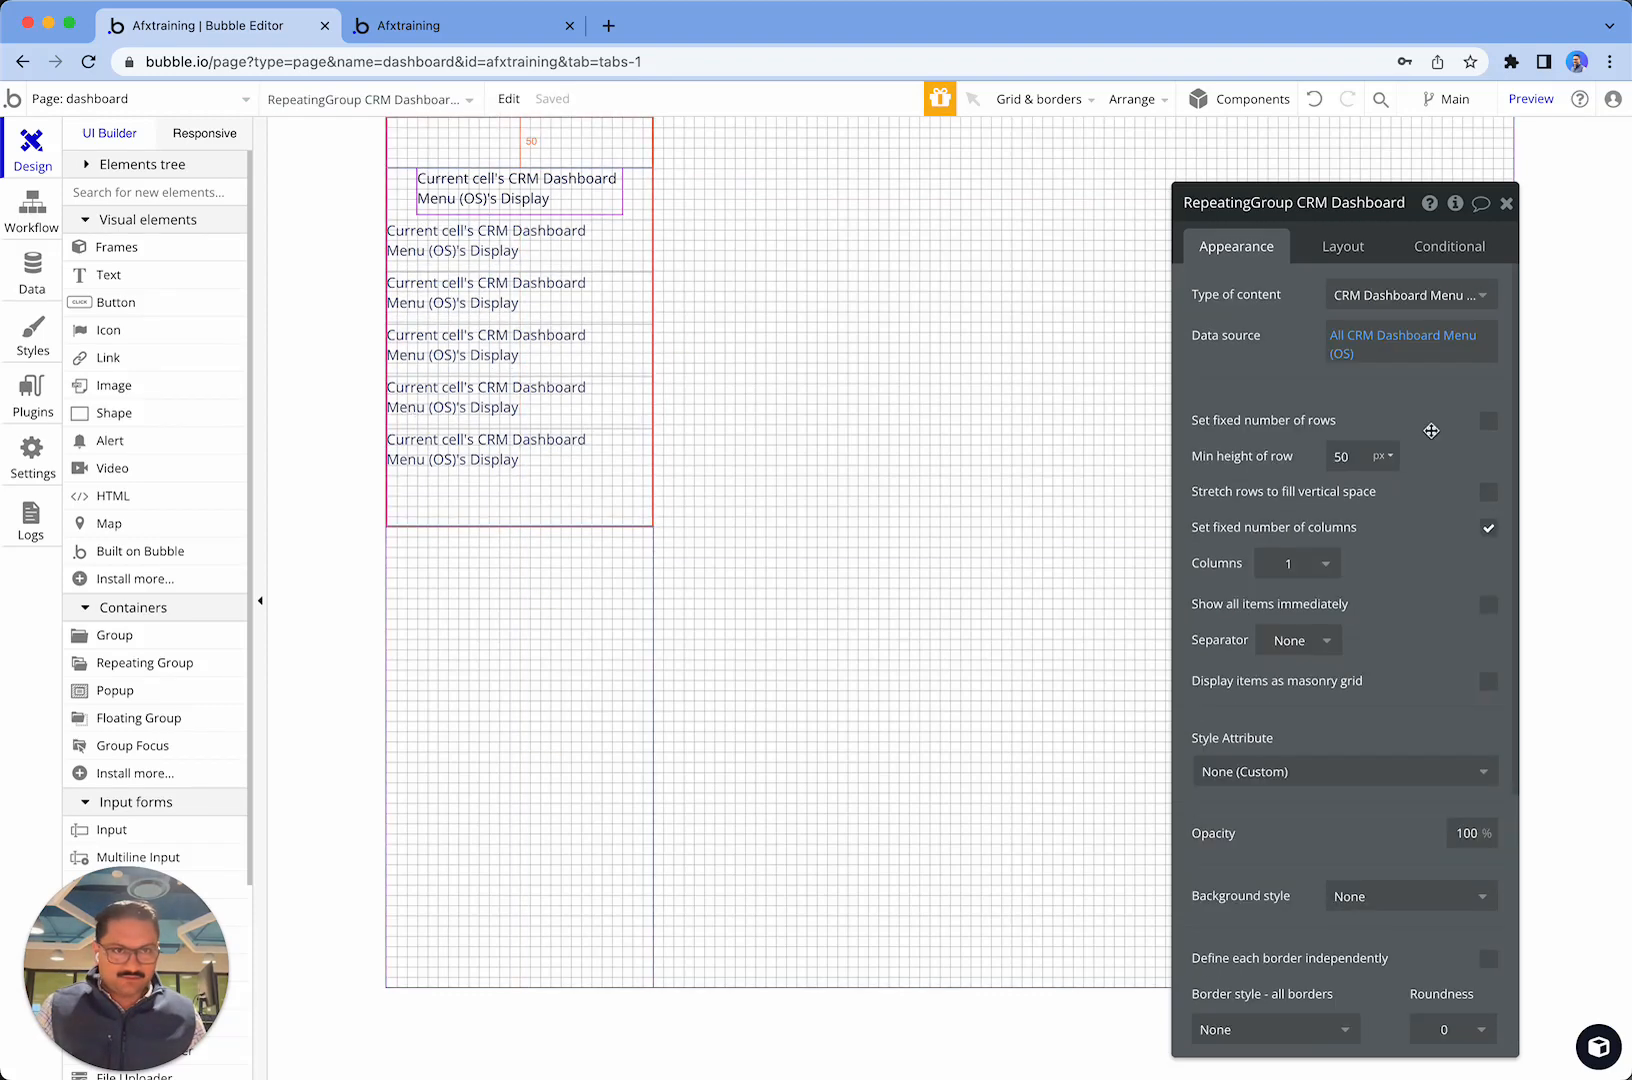
- Center the vertical alignment of the menu text element within the repeating group's cell
click(1343, 247)
click(530, 198)
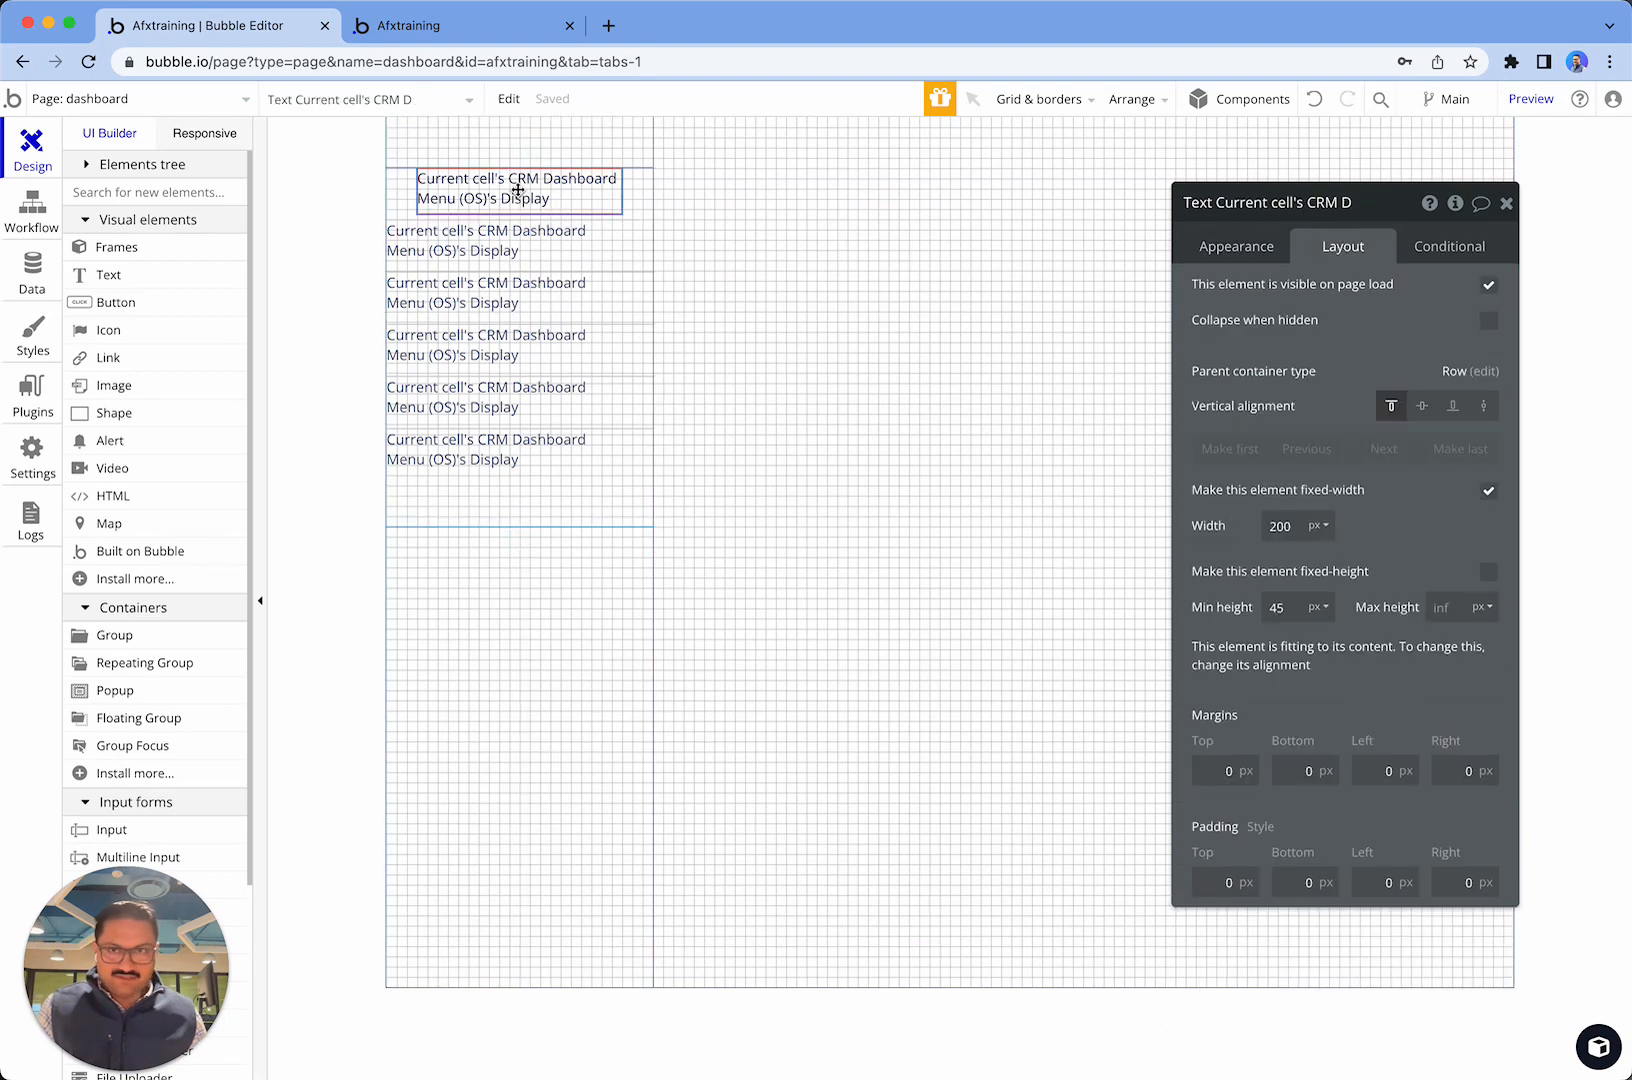
click(1421, 405)
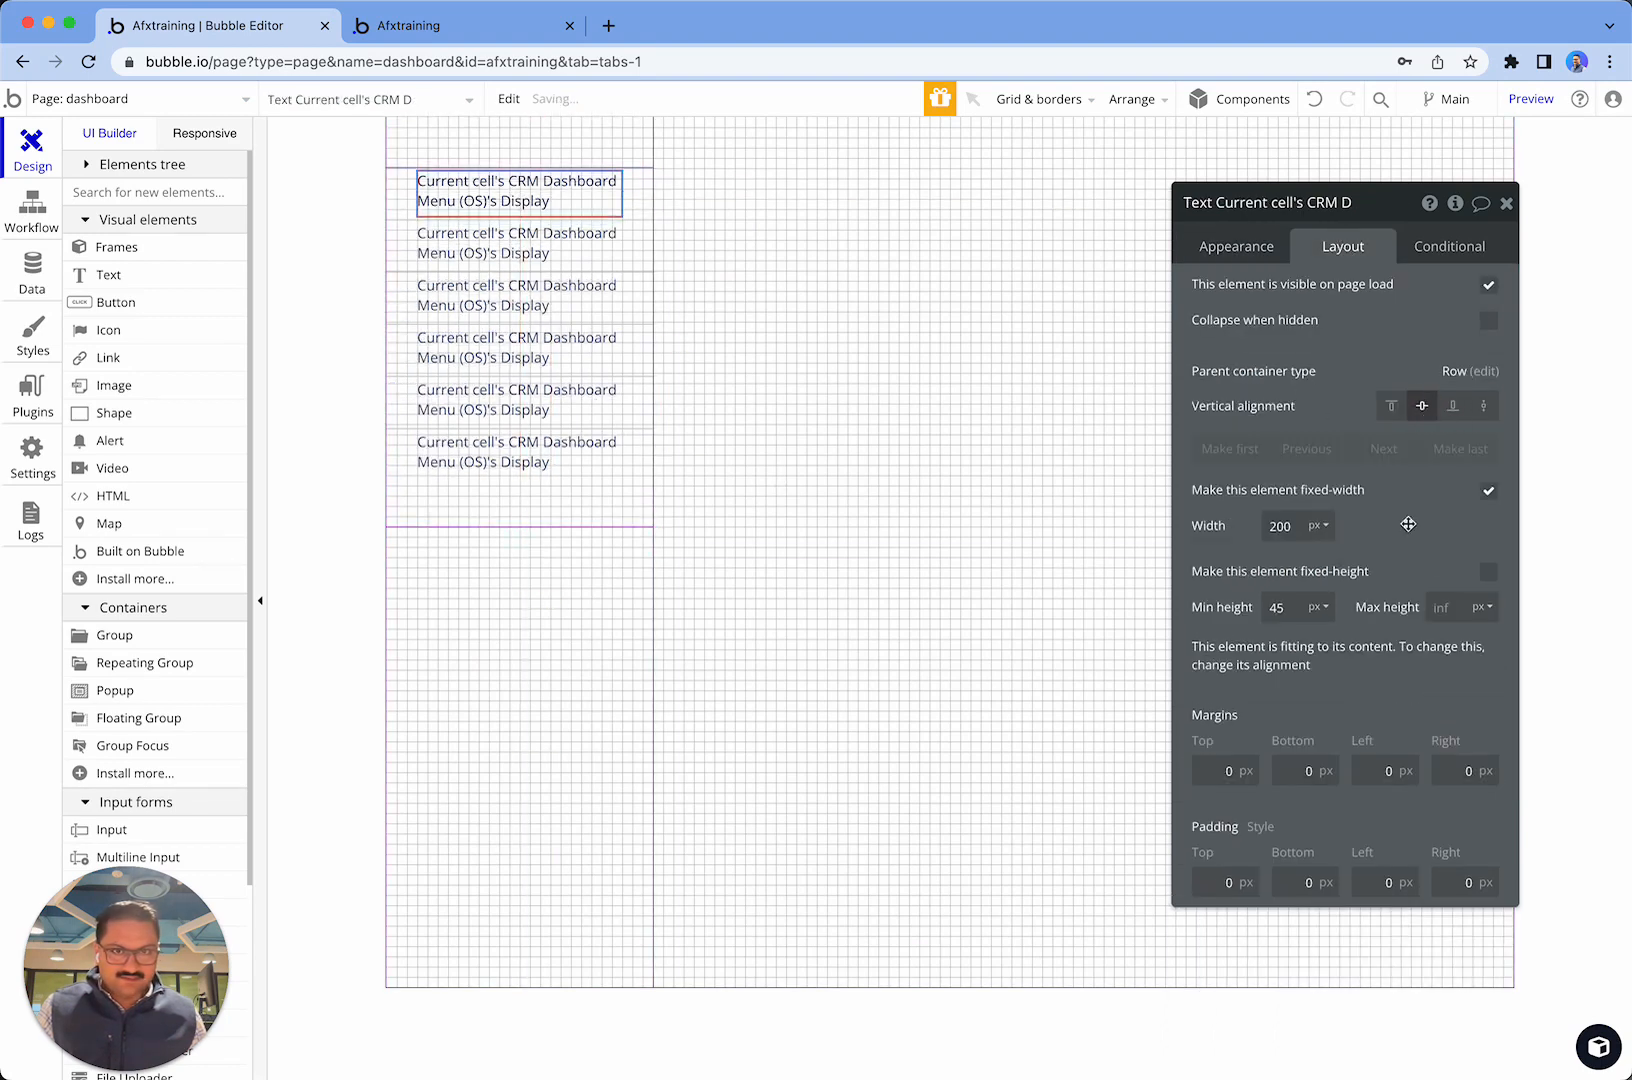
click(636, 282)
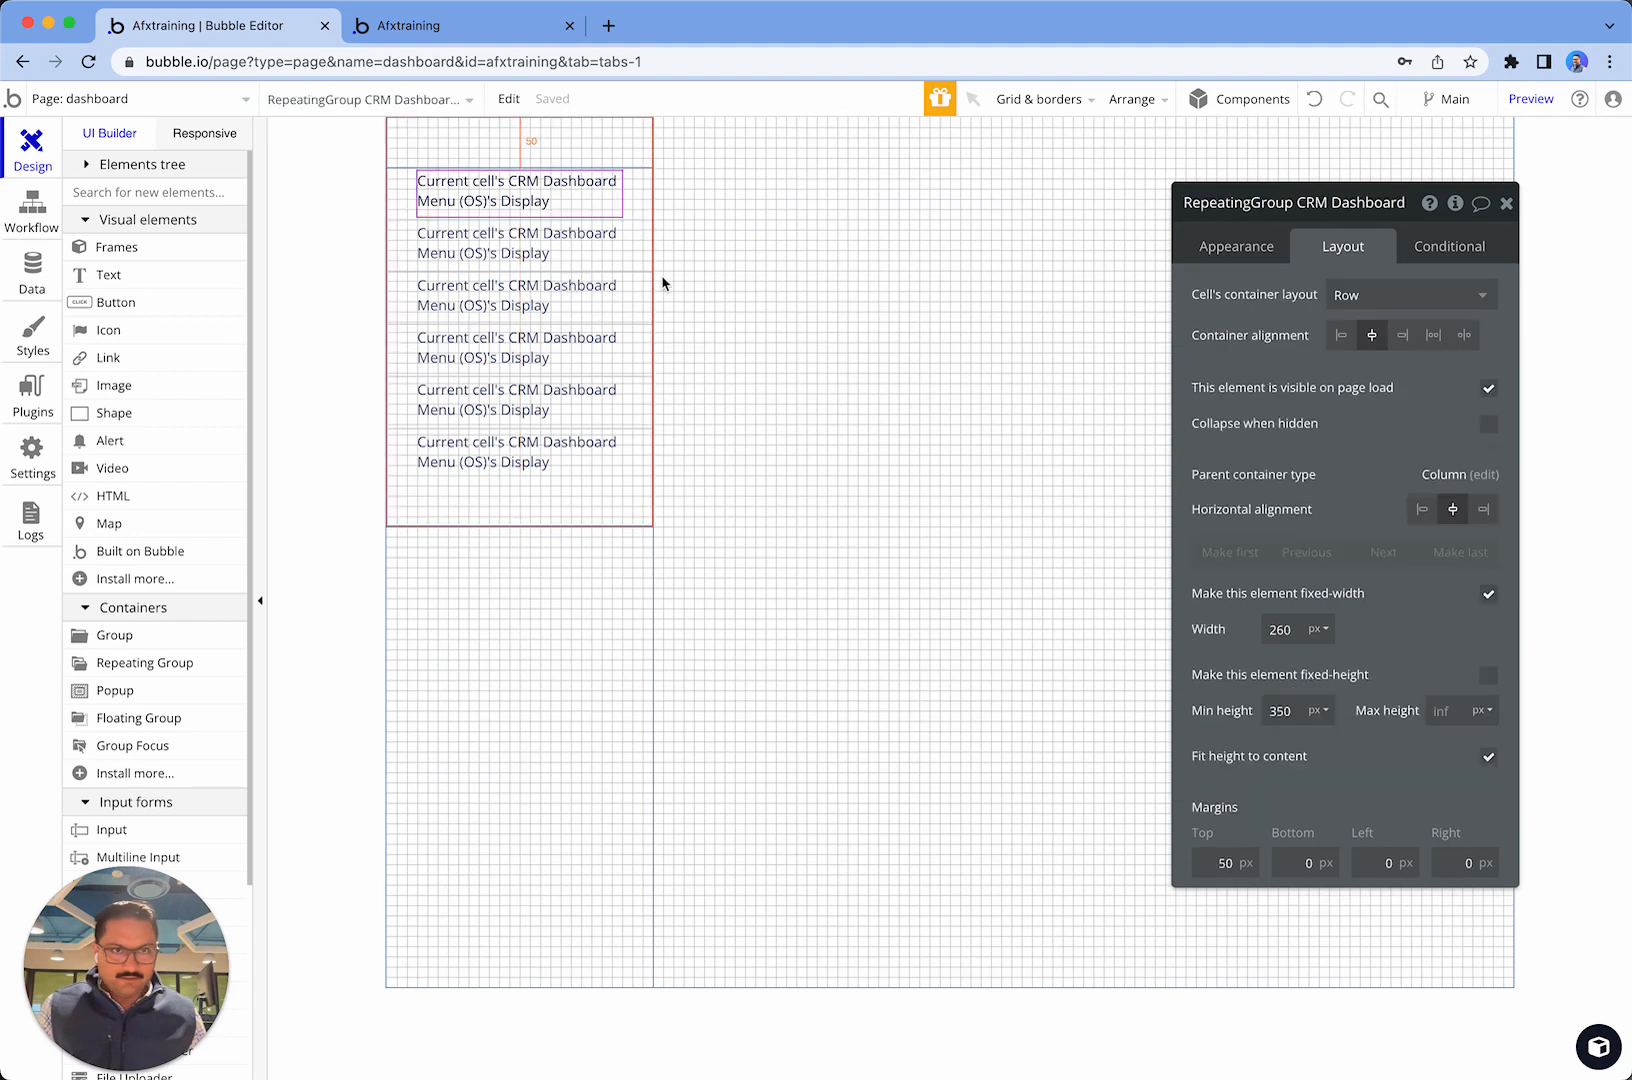
- Set the repeating group's separator to Solid and look at its color options
click(1265, 256)
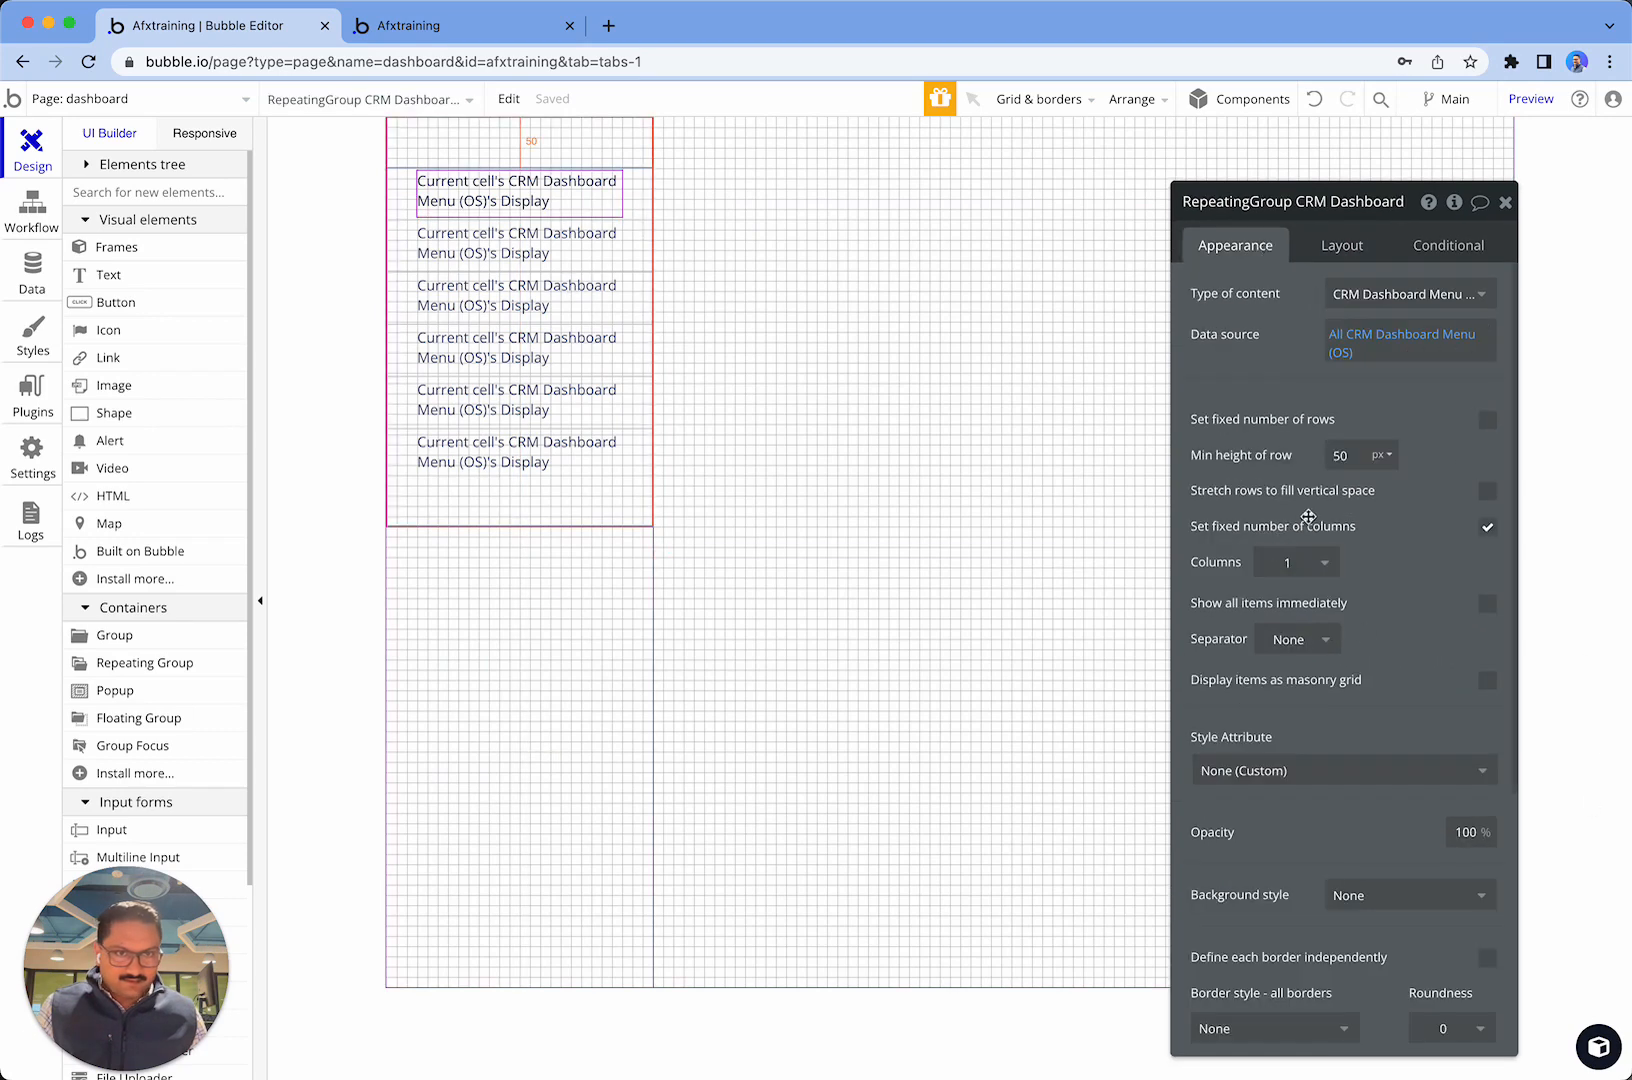
click(1298, 639)
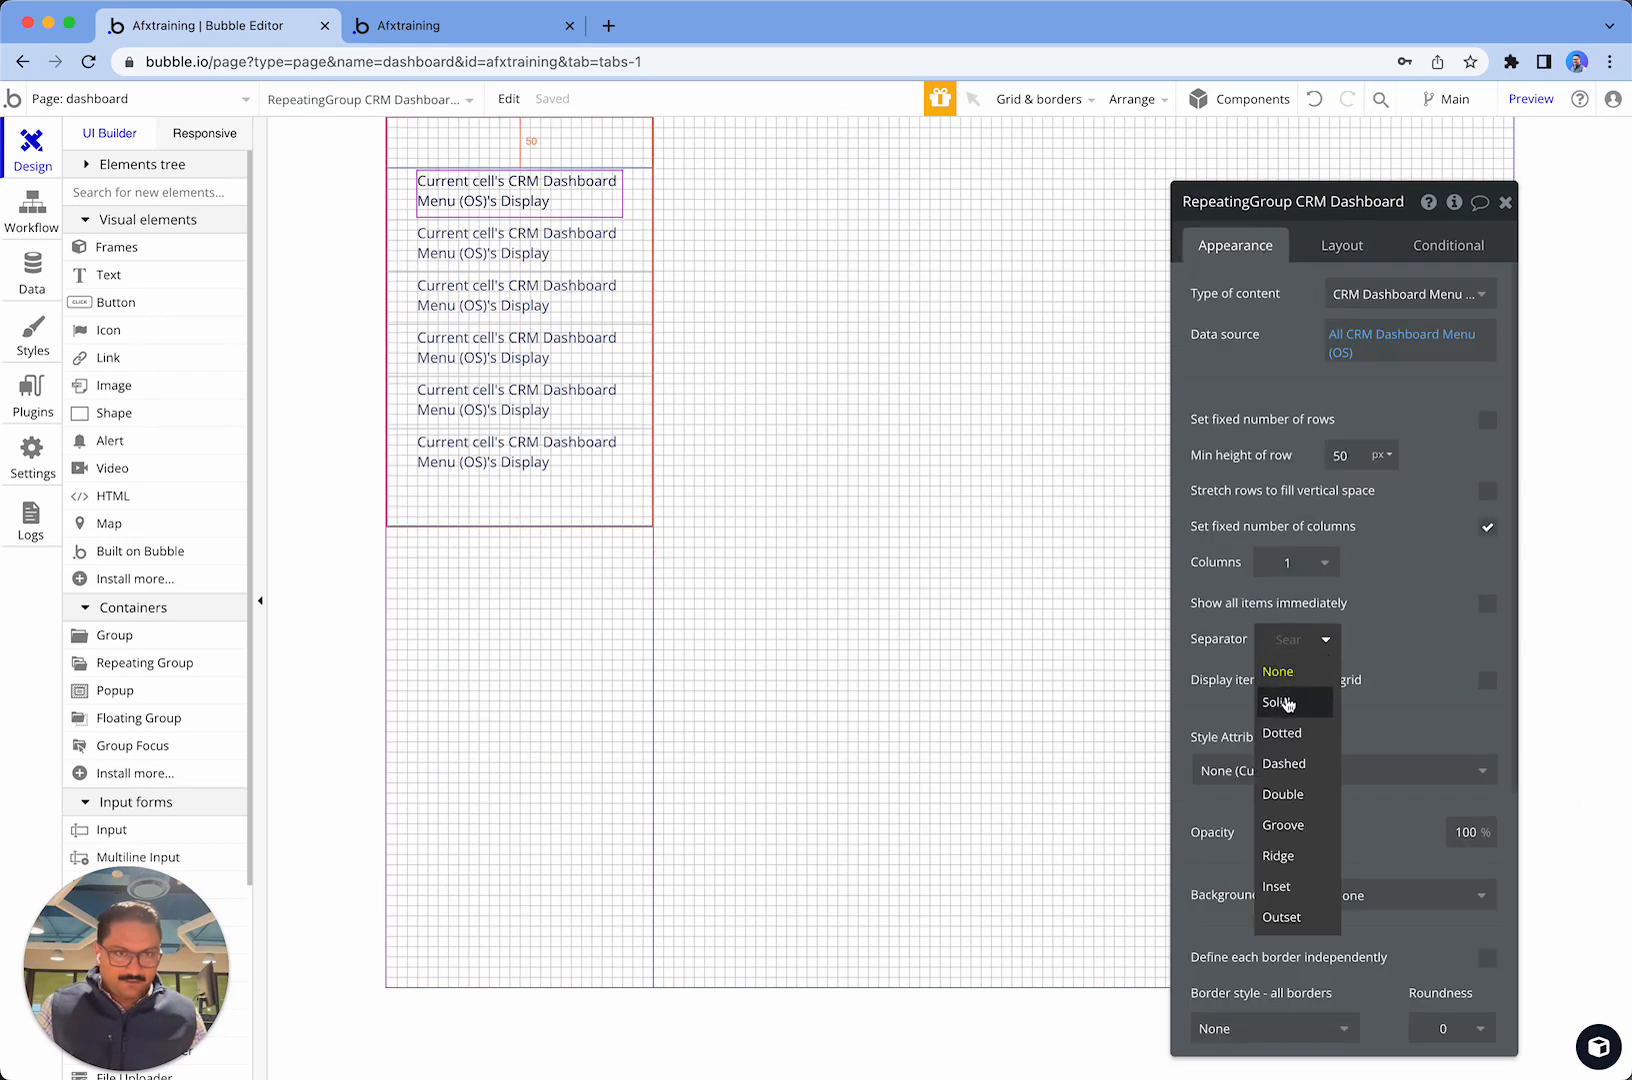
click(1288, 704)
click(1277, 683)
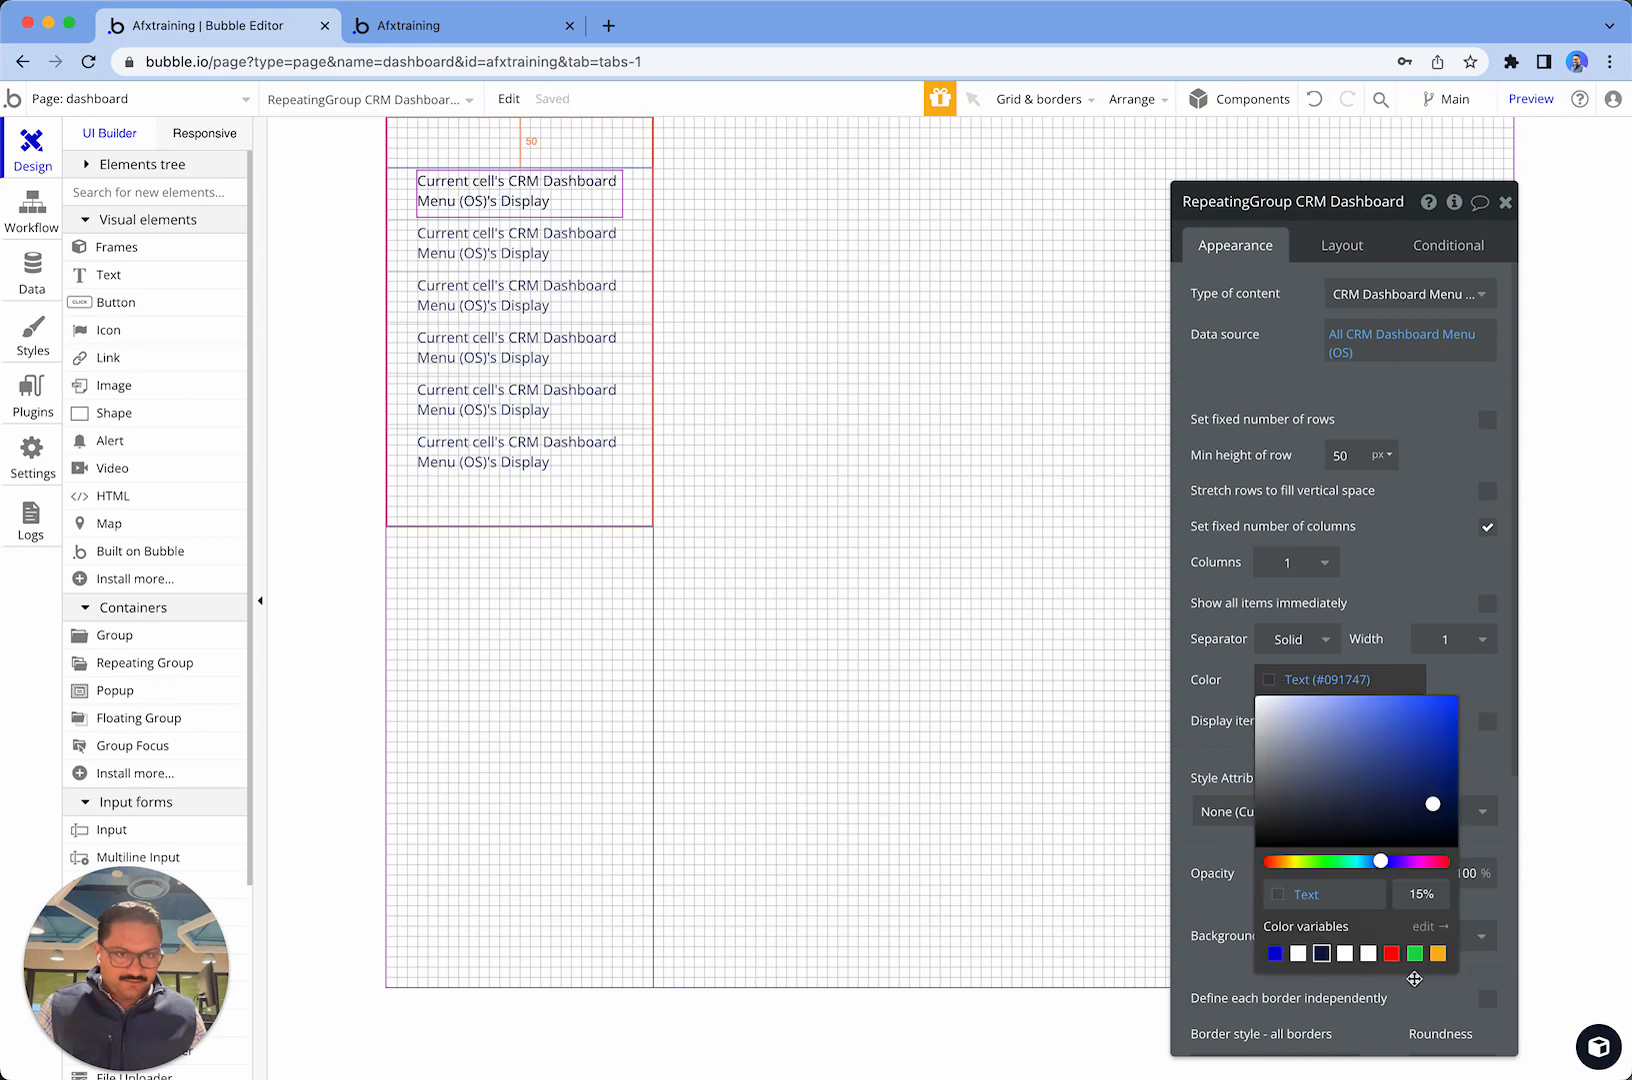
click(1126, 795)
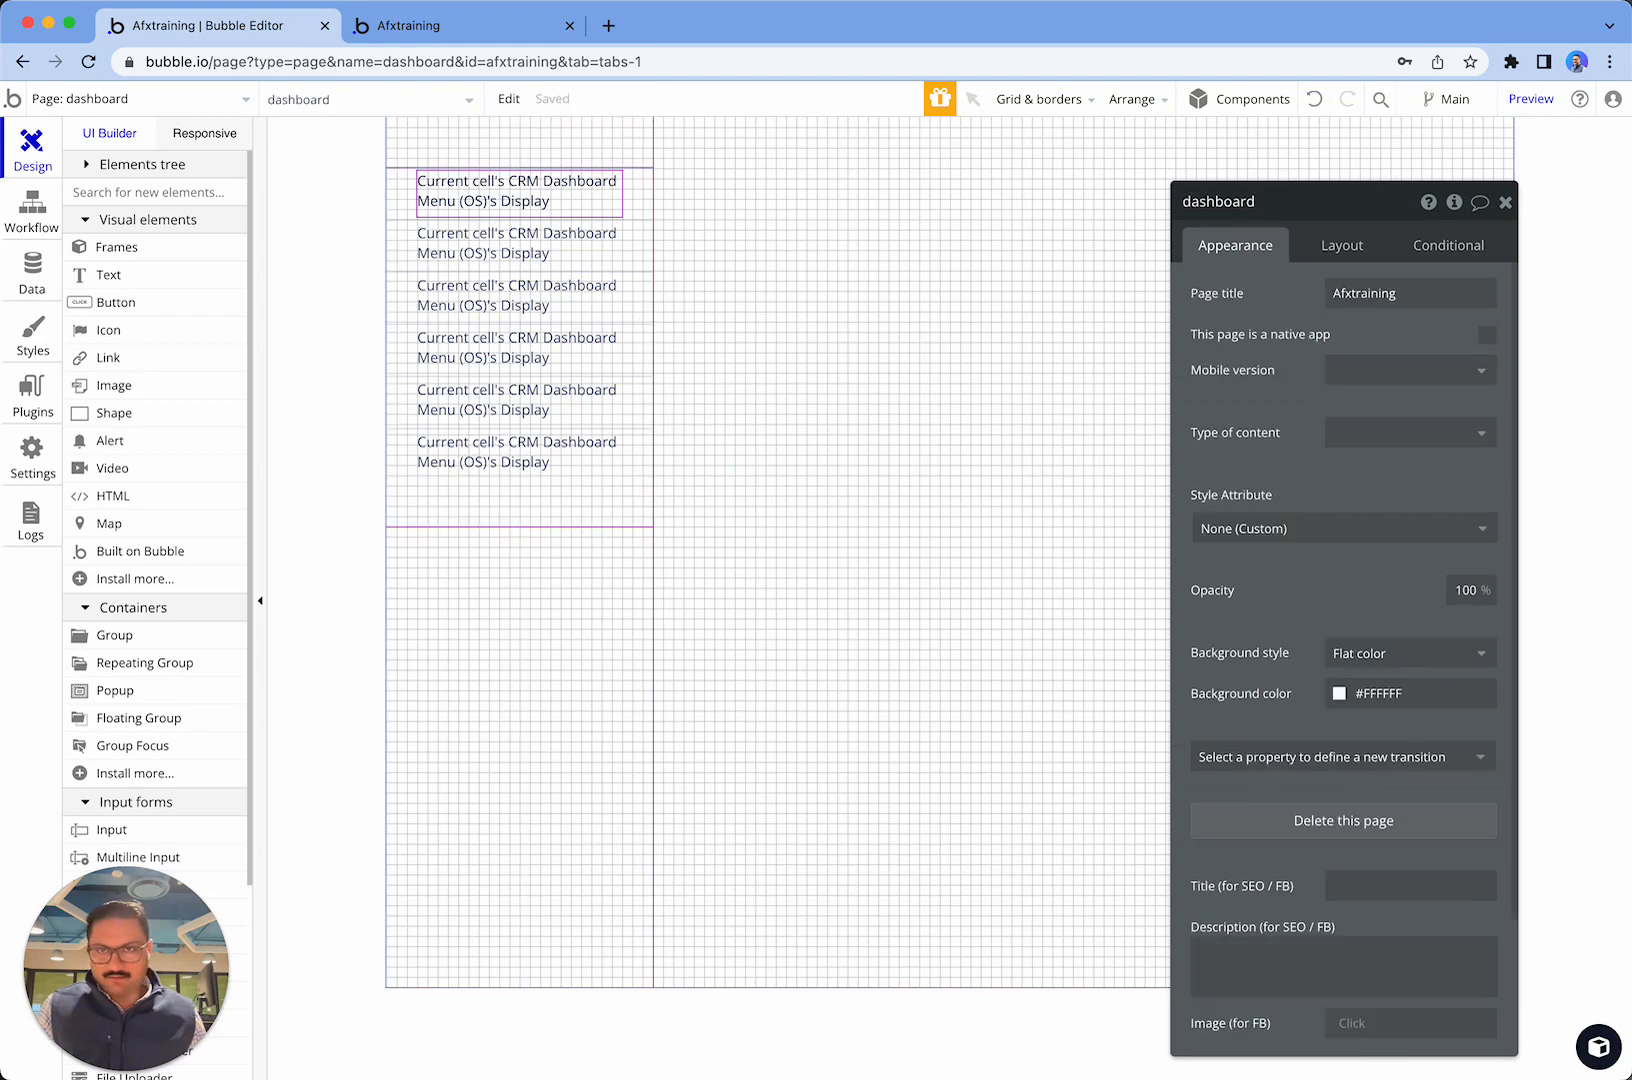
- Refresh the preview page and compare the side menu's separators and text alignment with the layout in the editor
click(480, 22)
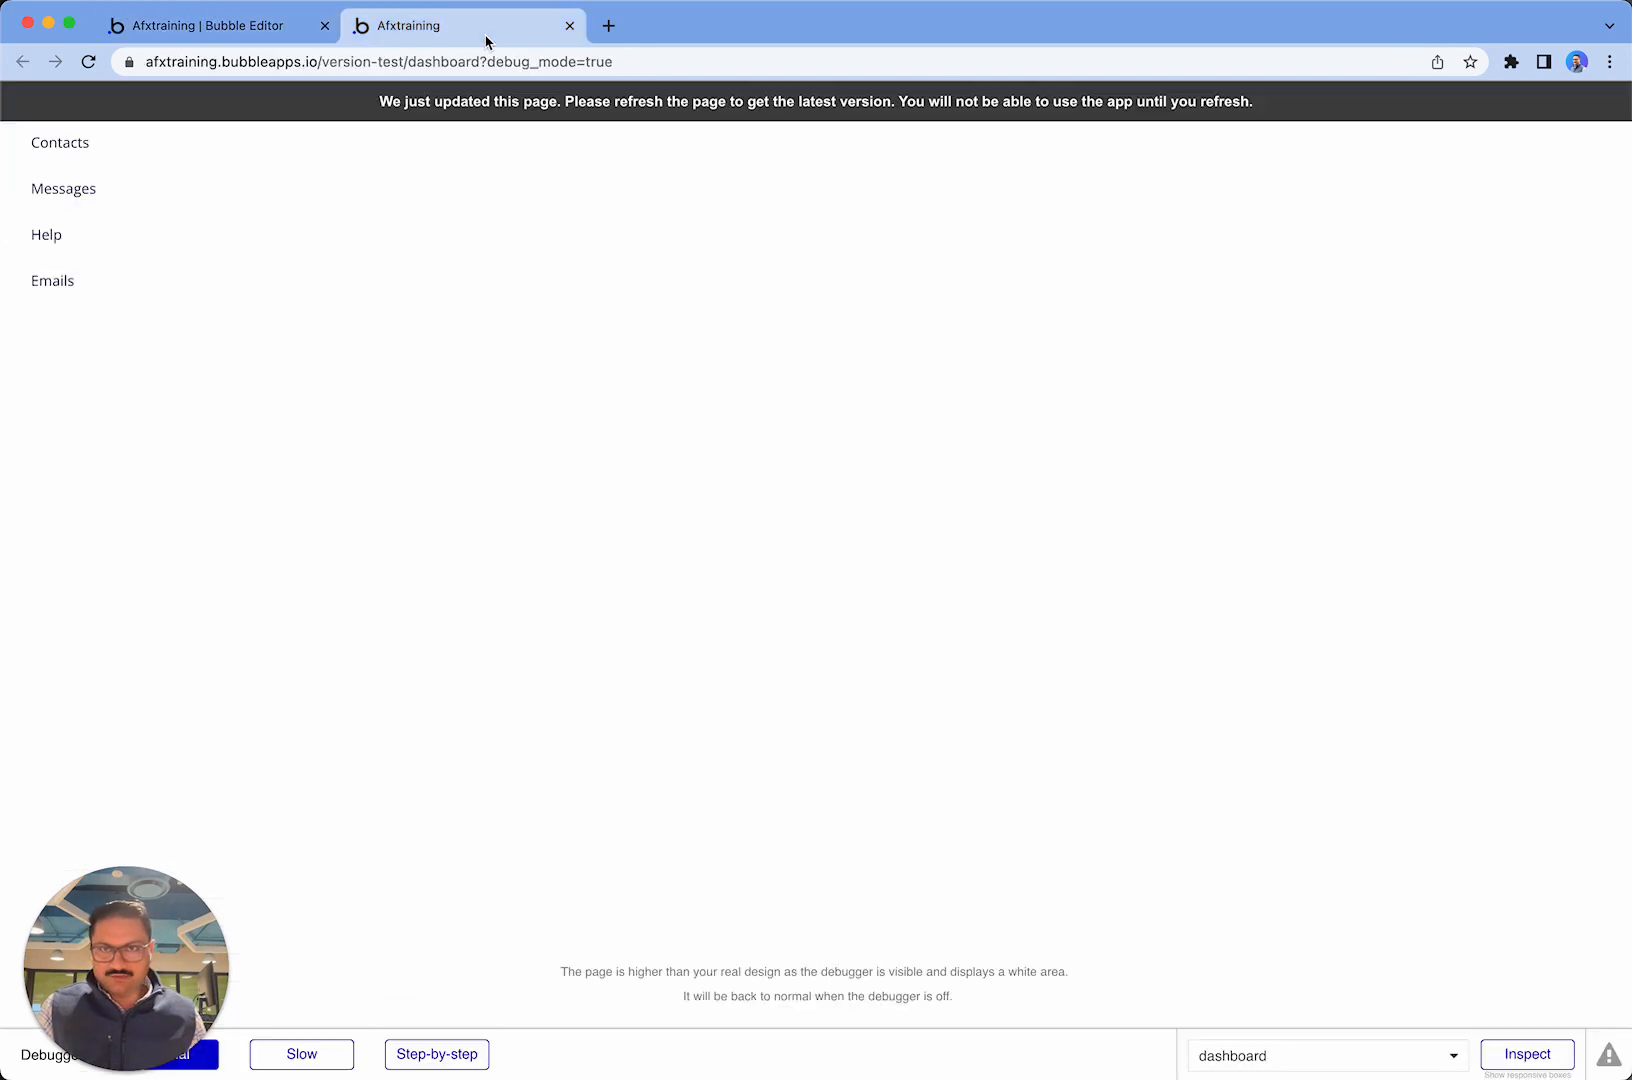
click(493, 101)
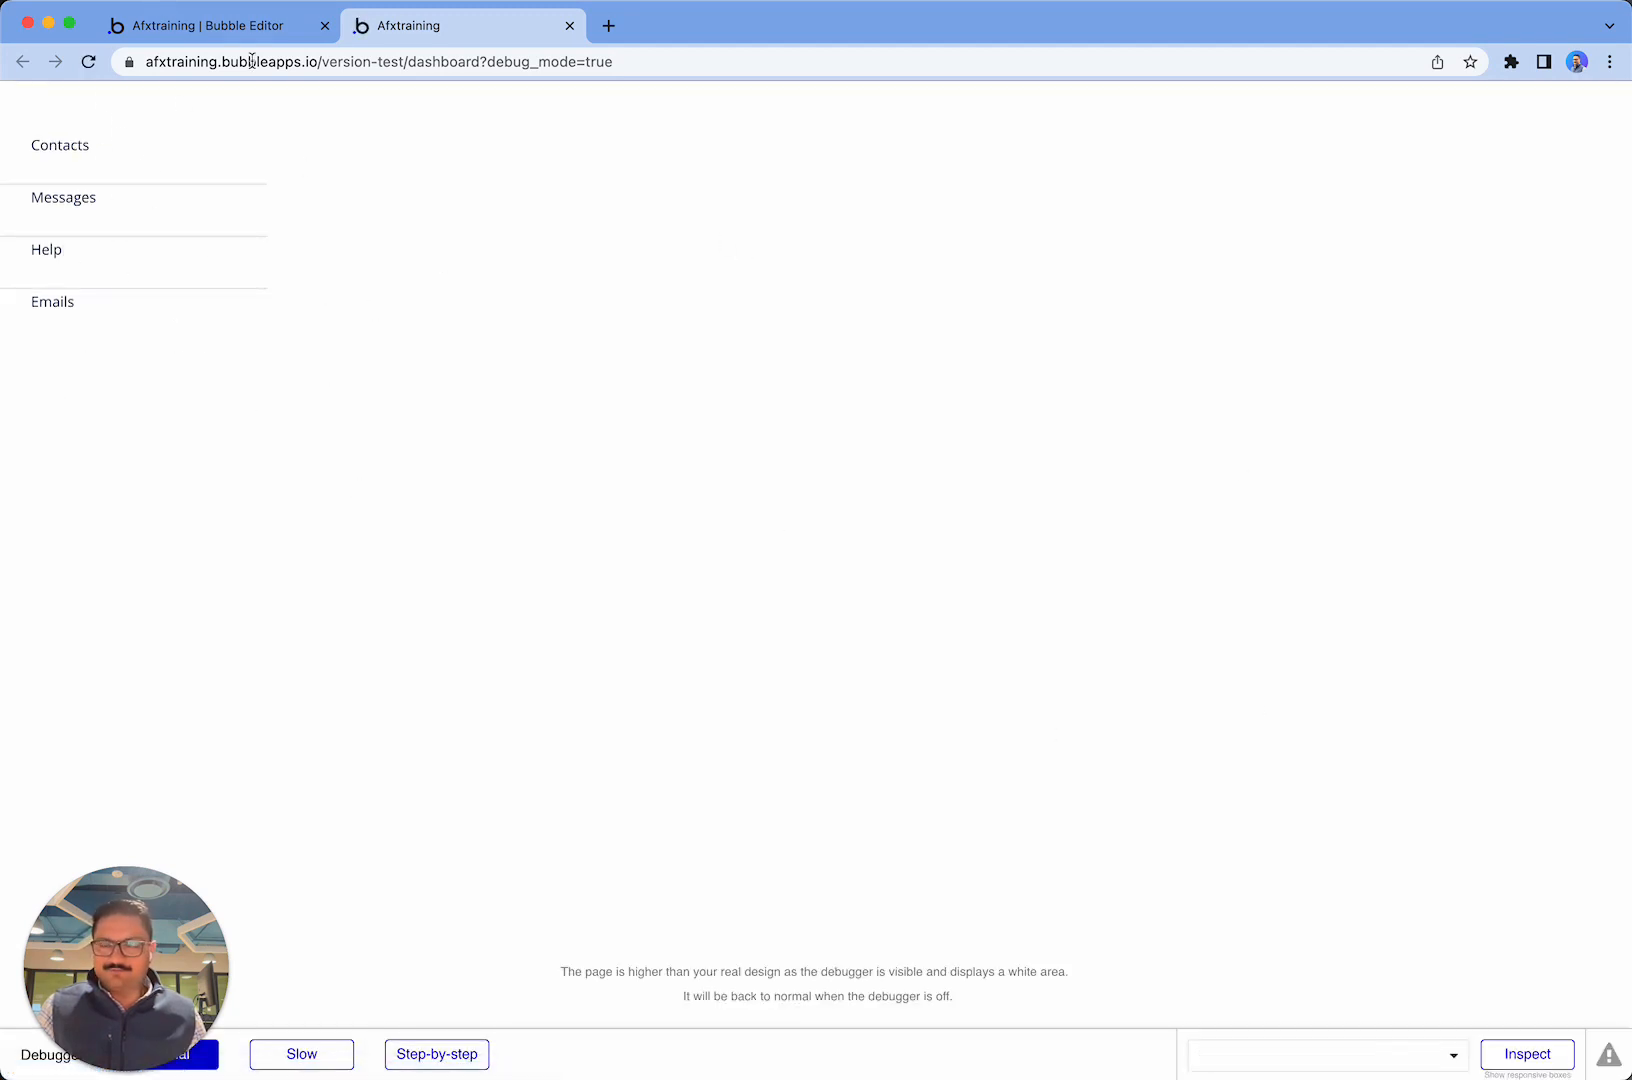
click(188, 24)
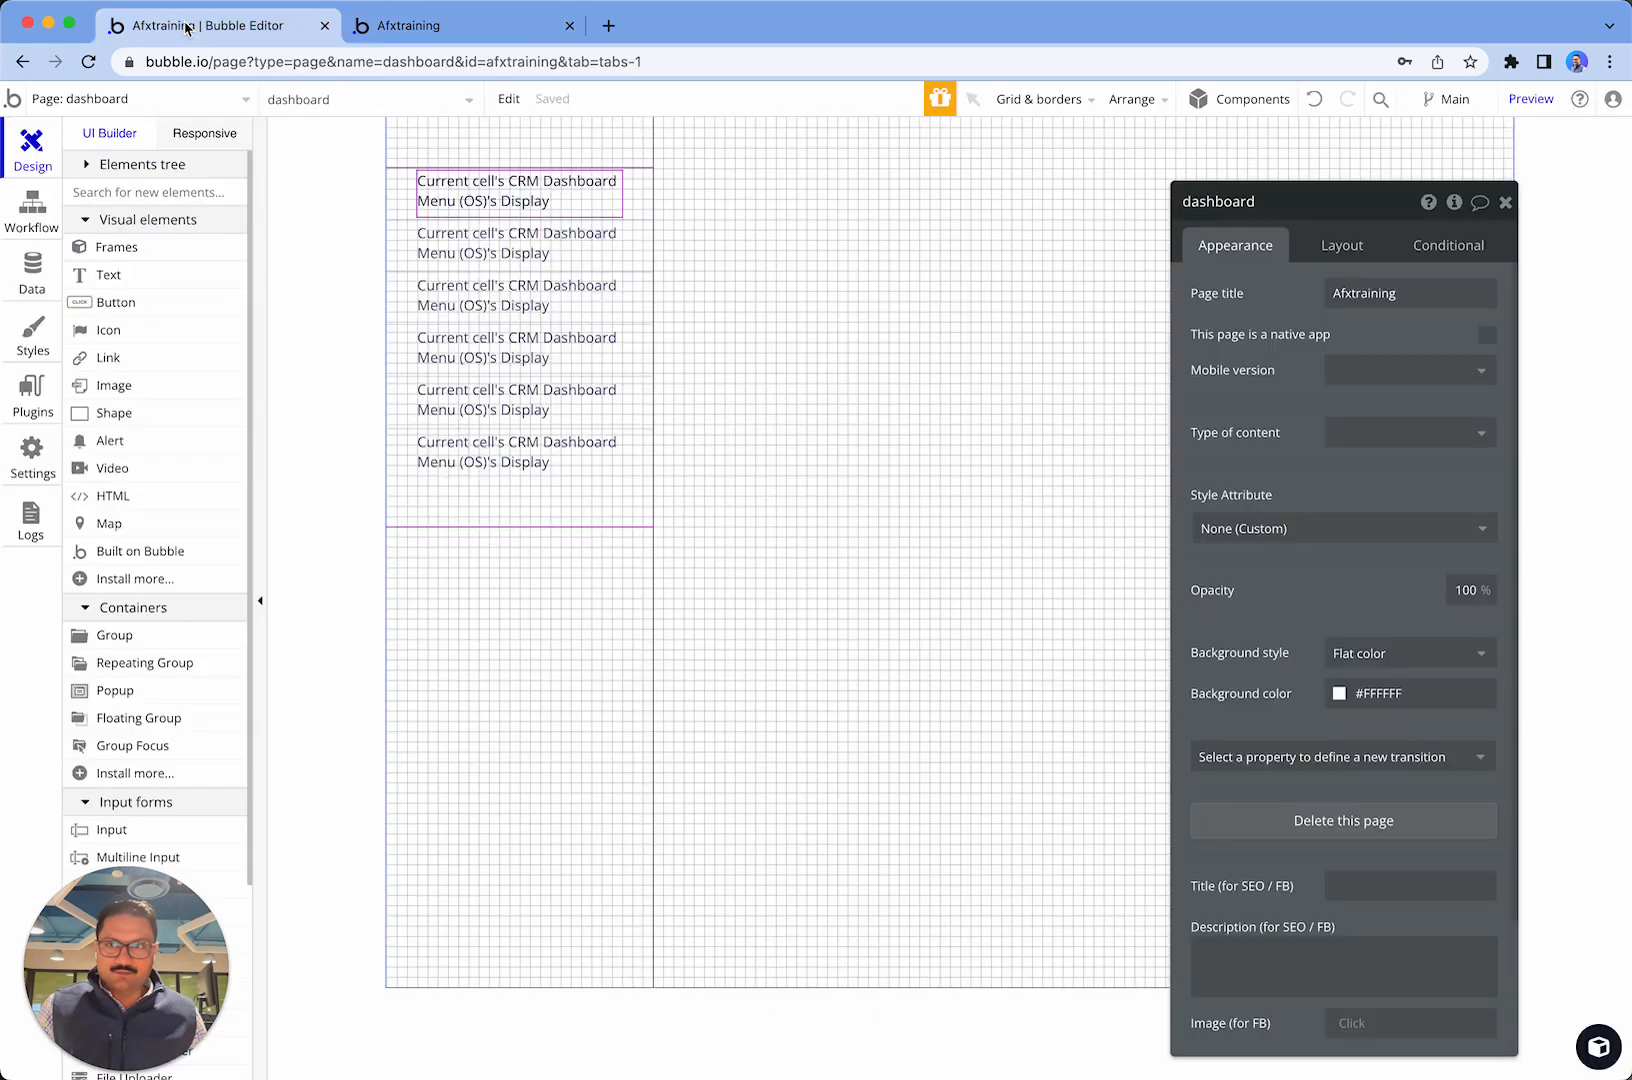
click(455, 61)
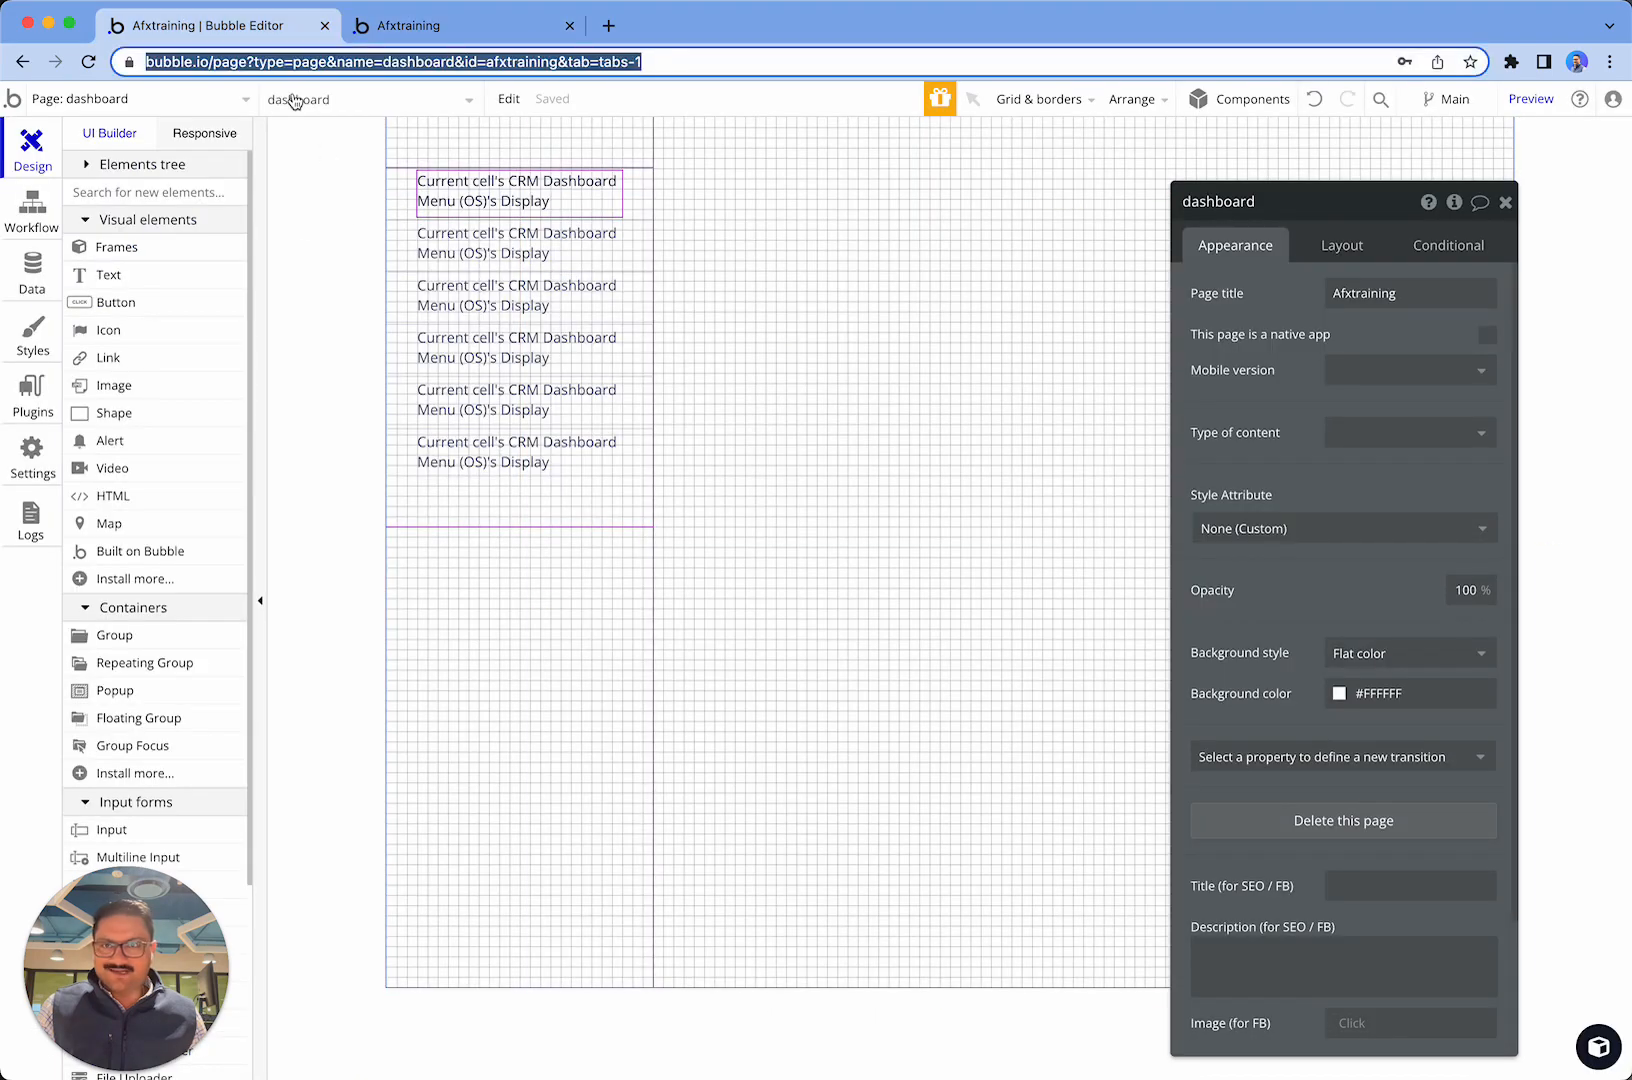
click(400, 30)
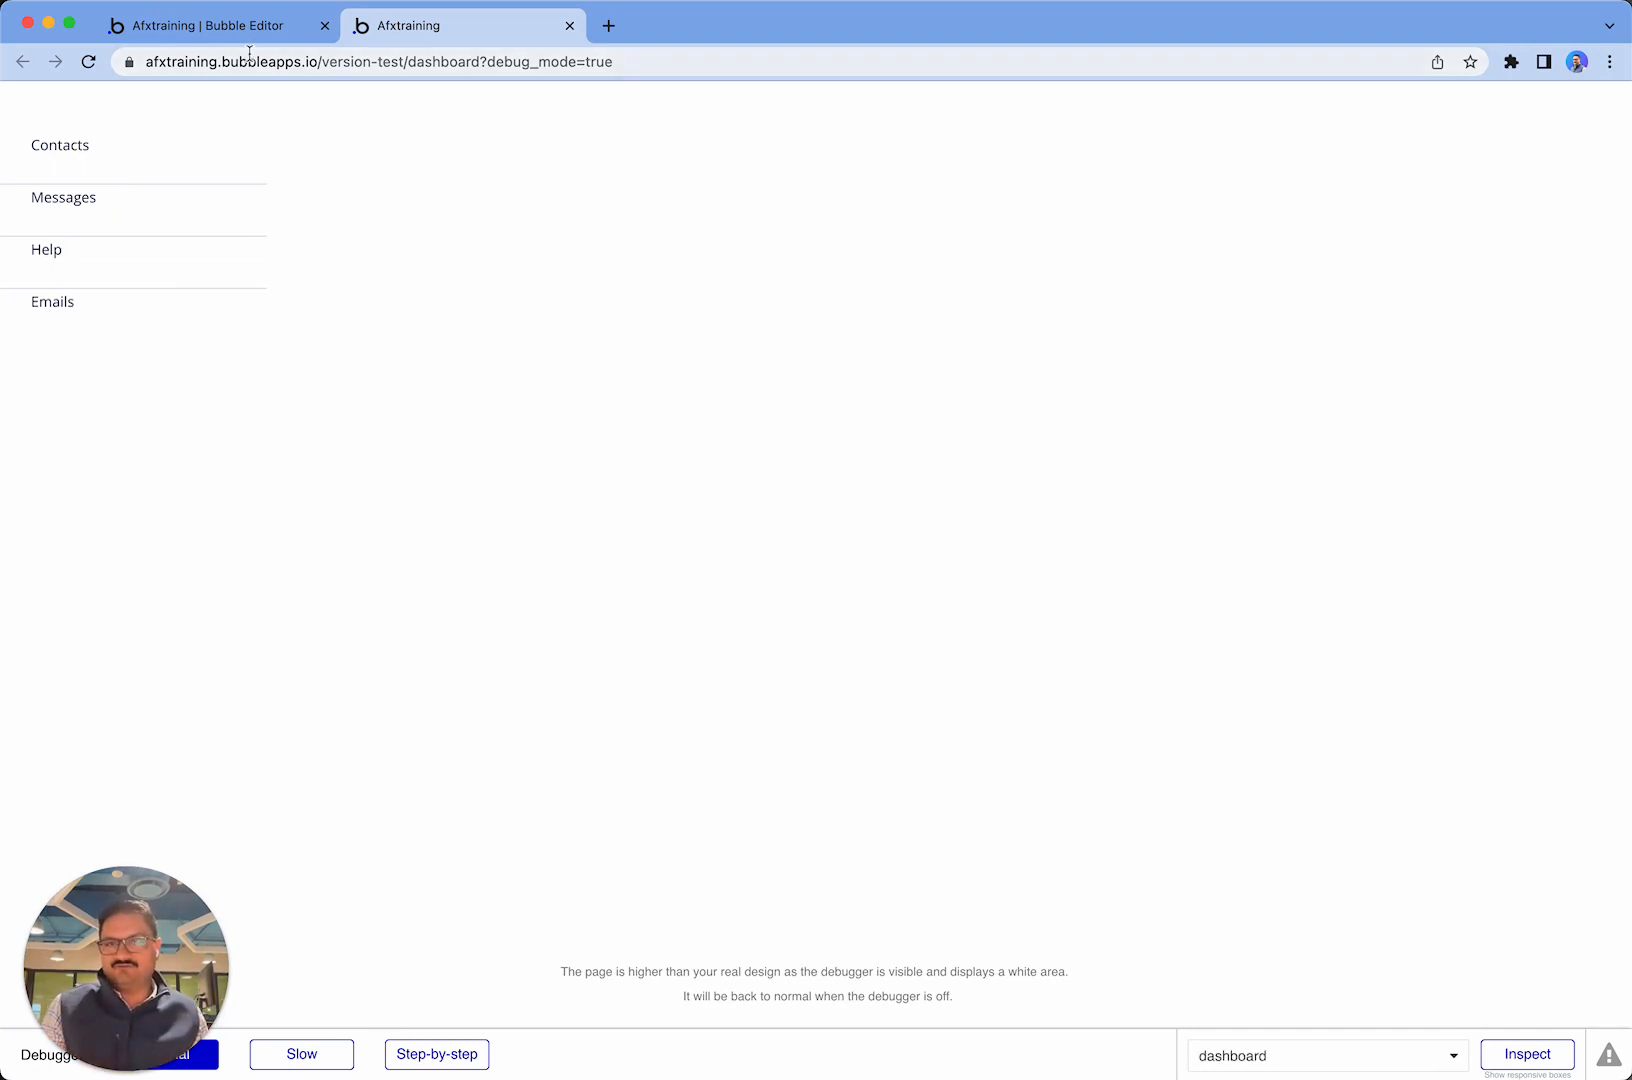
click(231, 29)
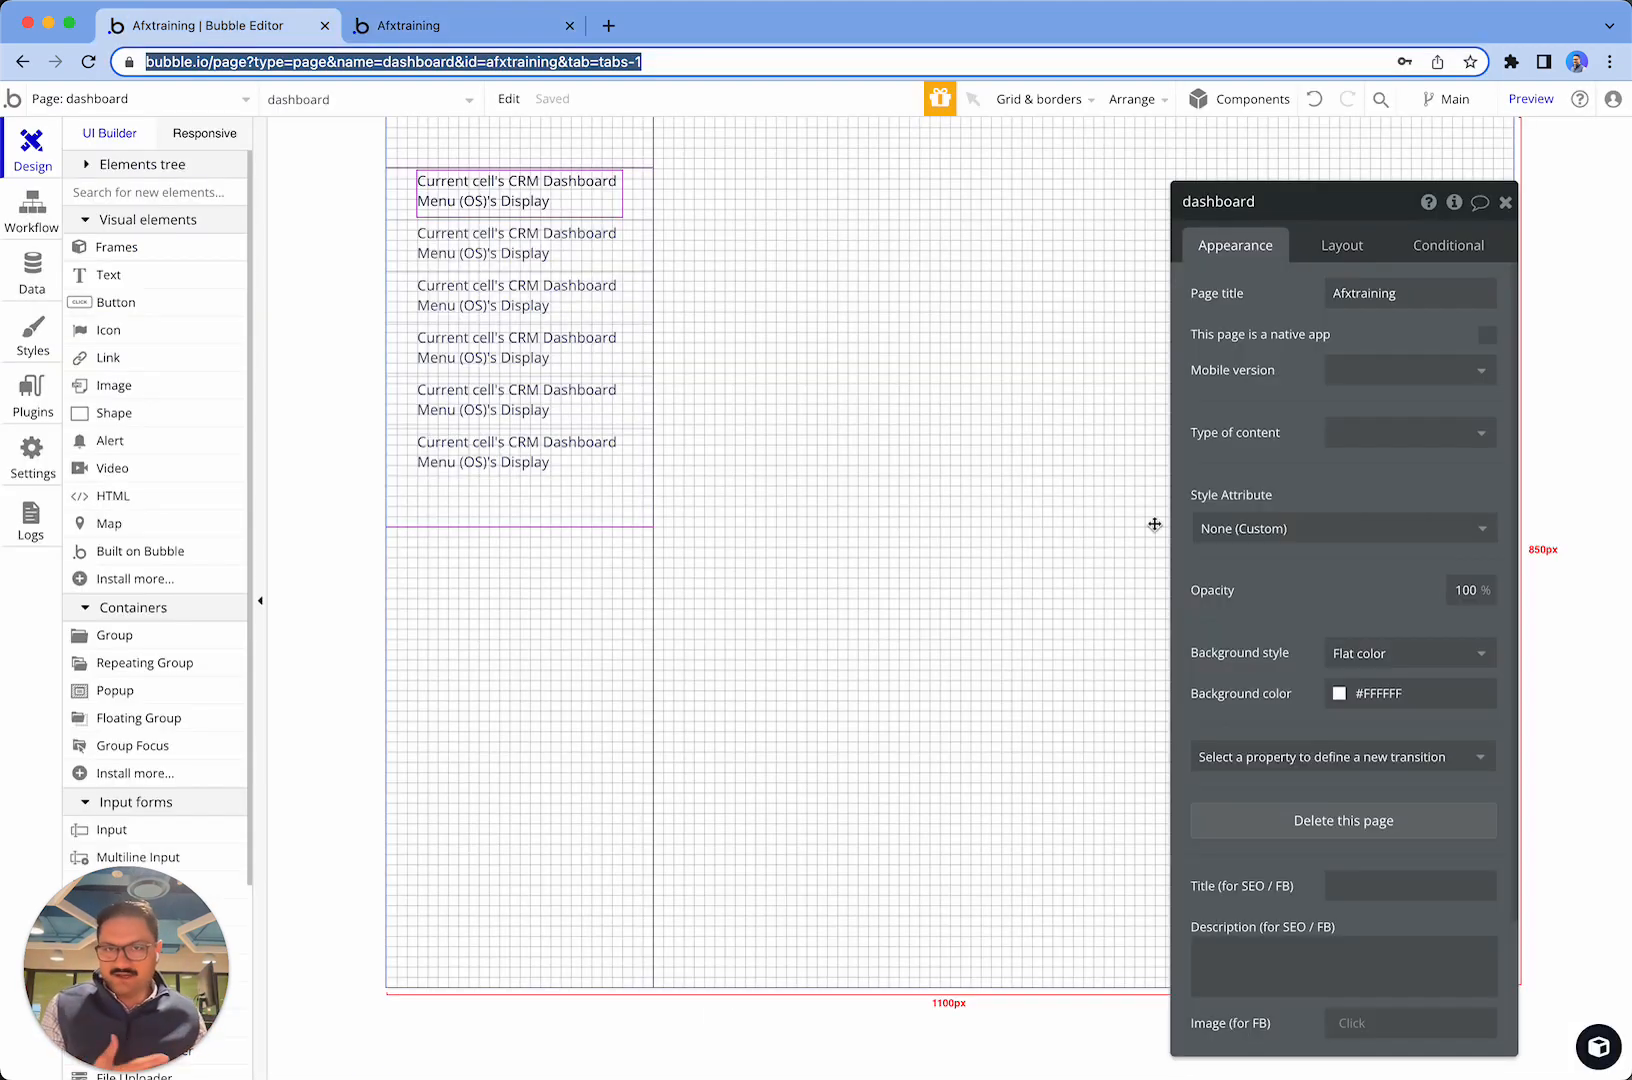
click(1505, 202)
click(456, 28)
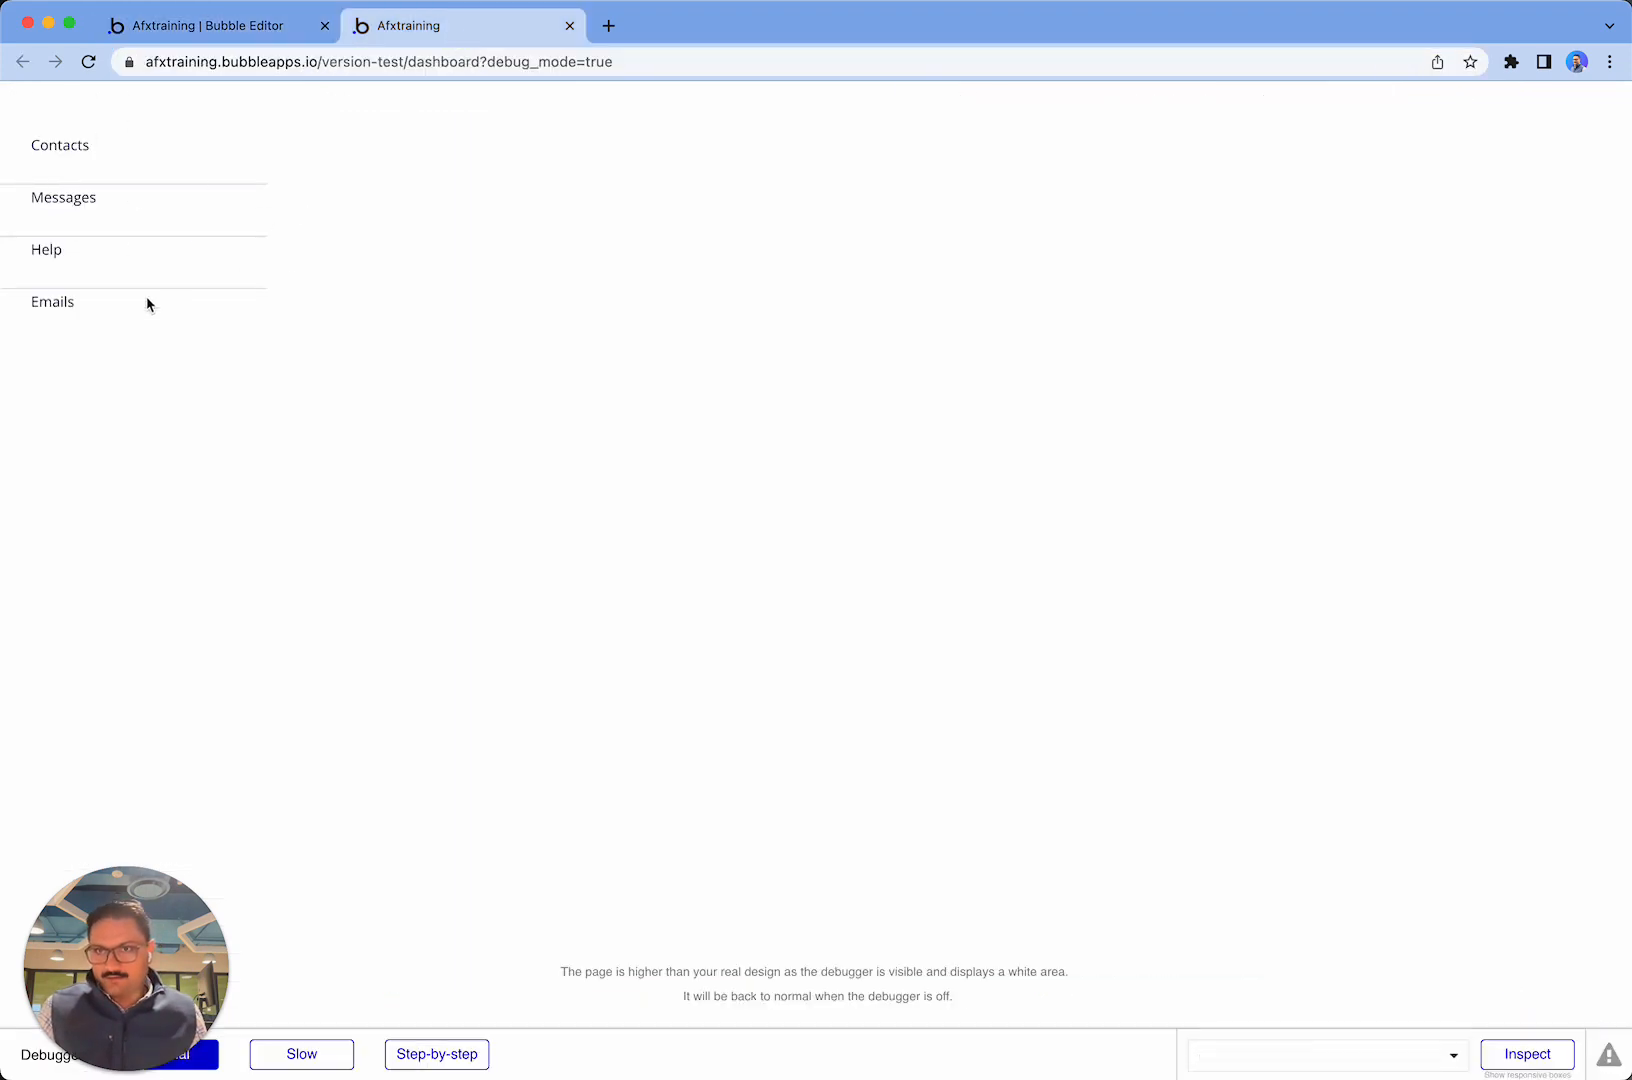
click(190, 25)
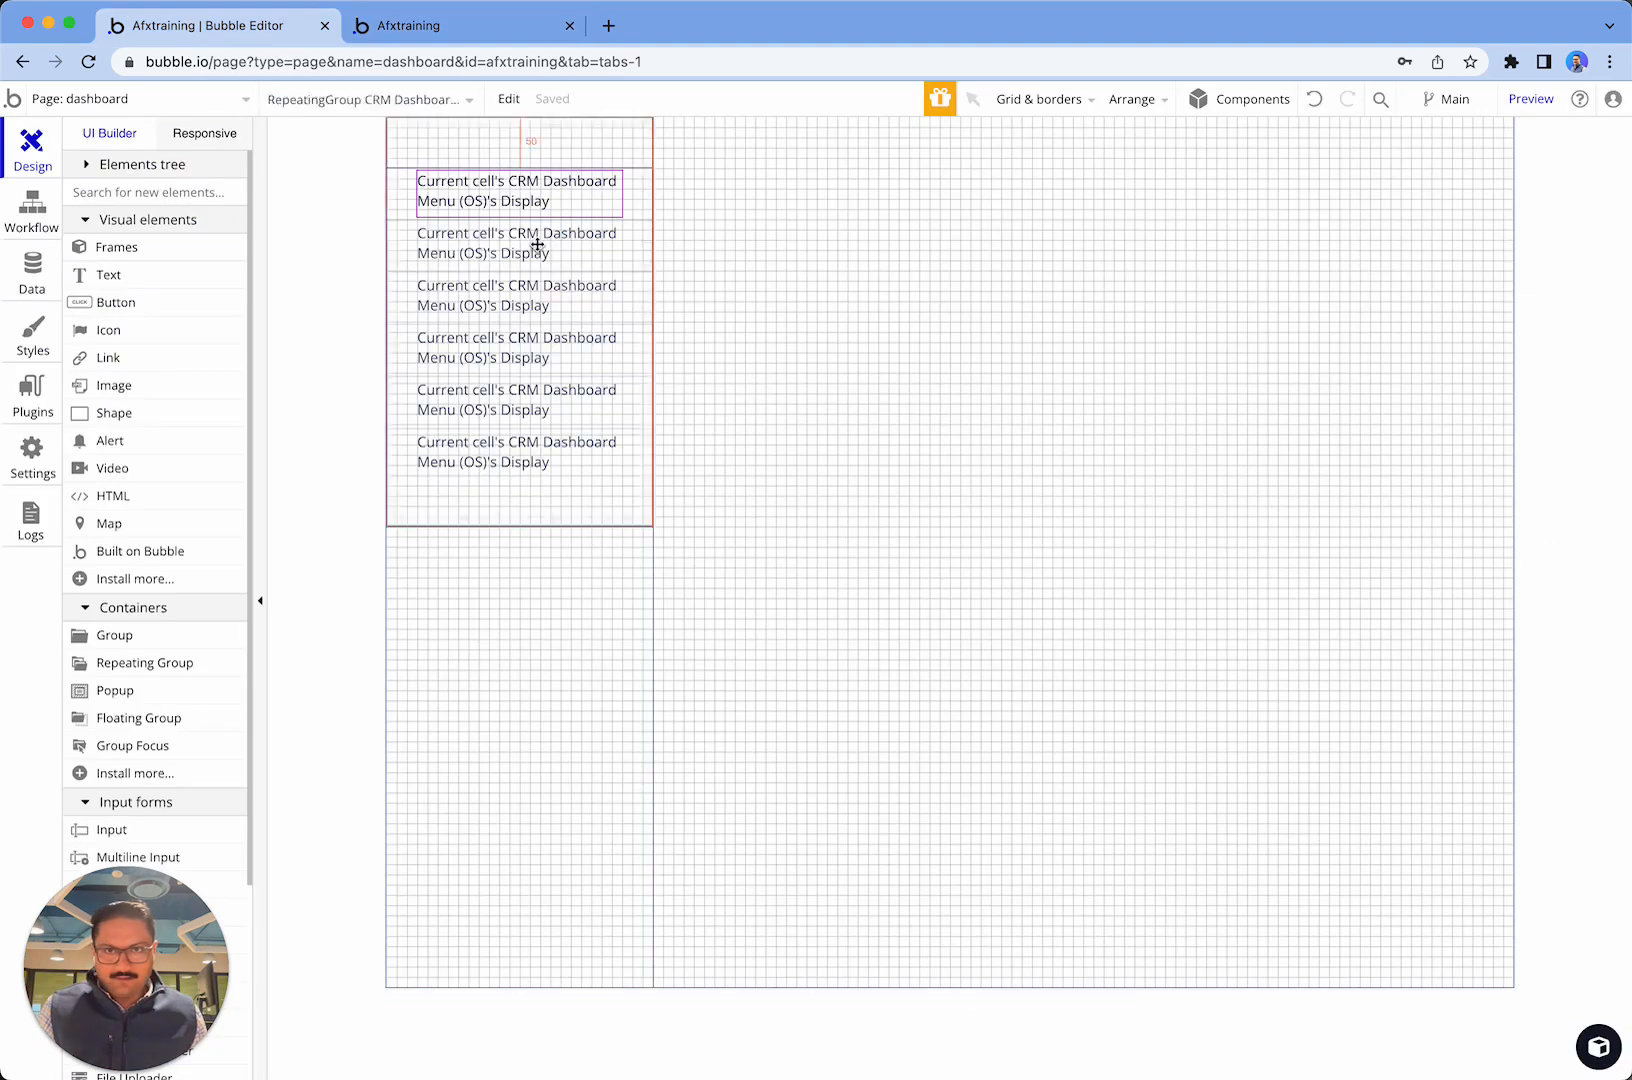
- Detach the Body style from the menu text element in the repeating group and center its text vertically
click(425, 205)
double_click(515, 200)
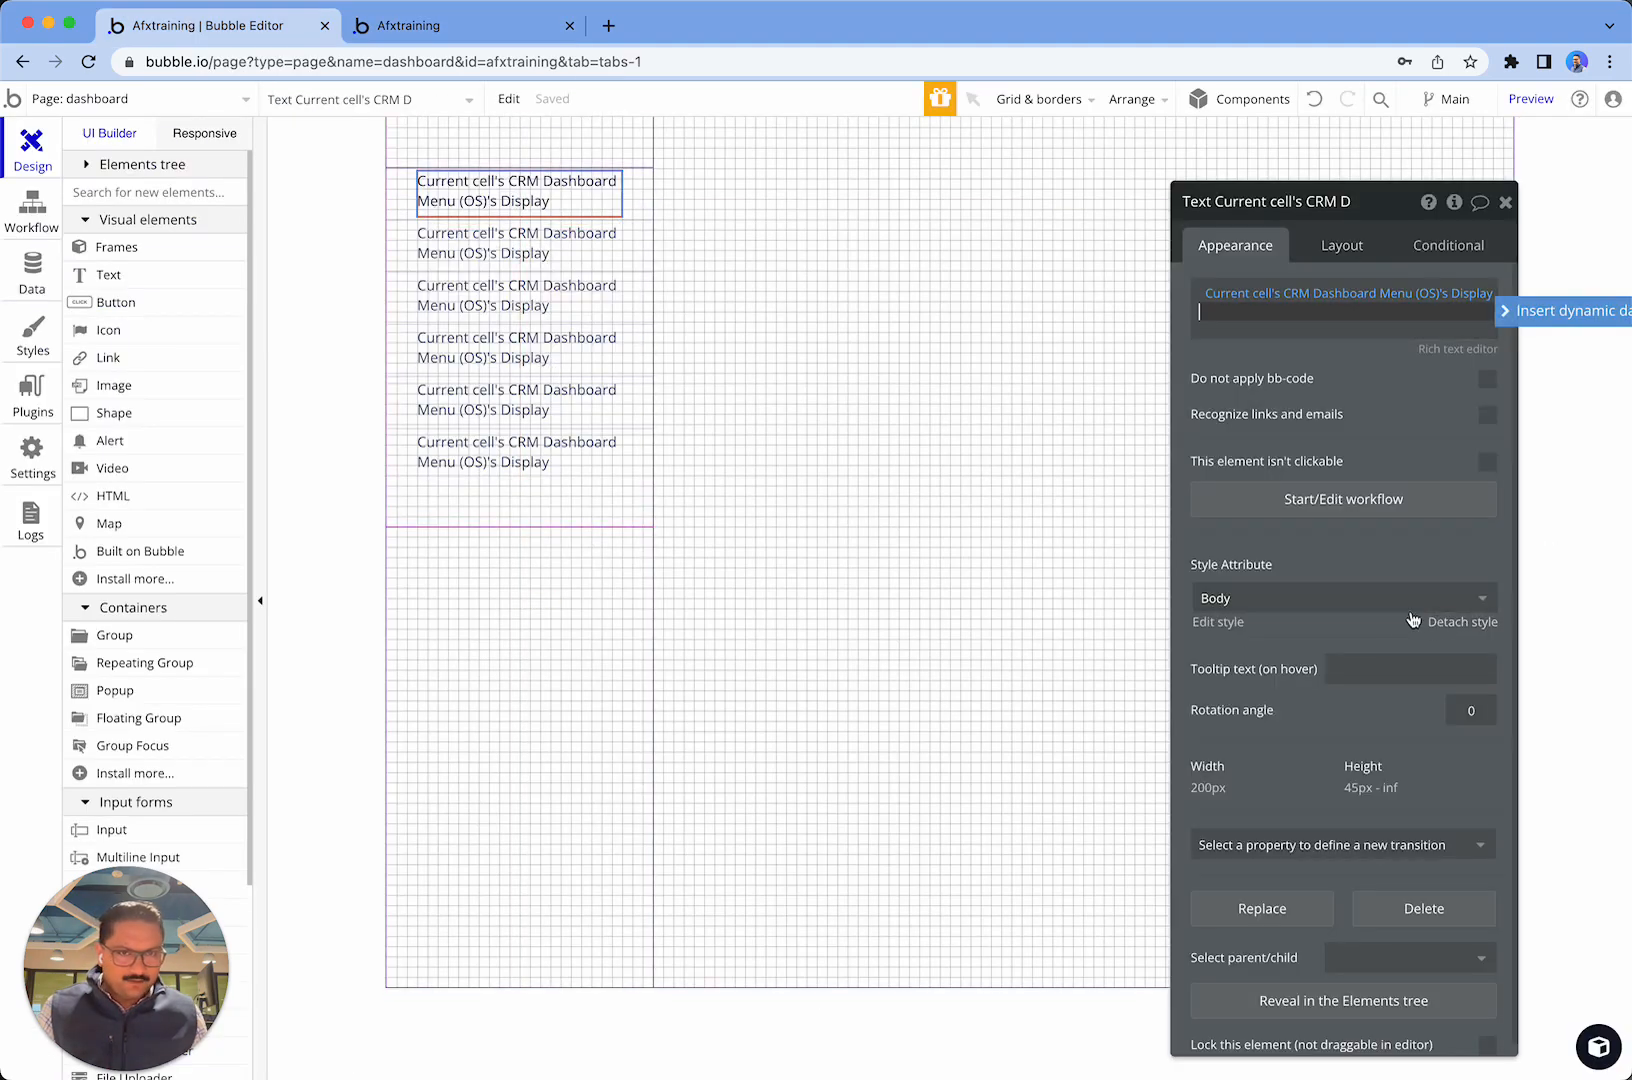
click(1460, 622)
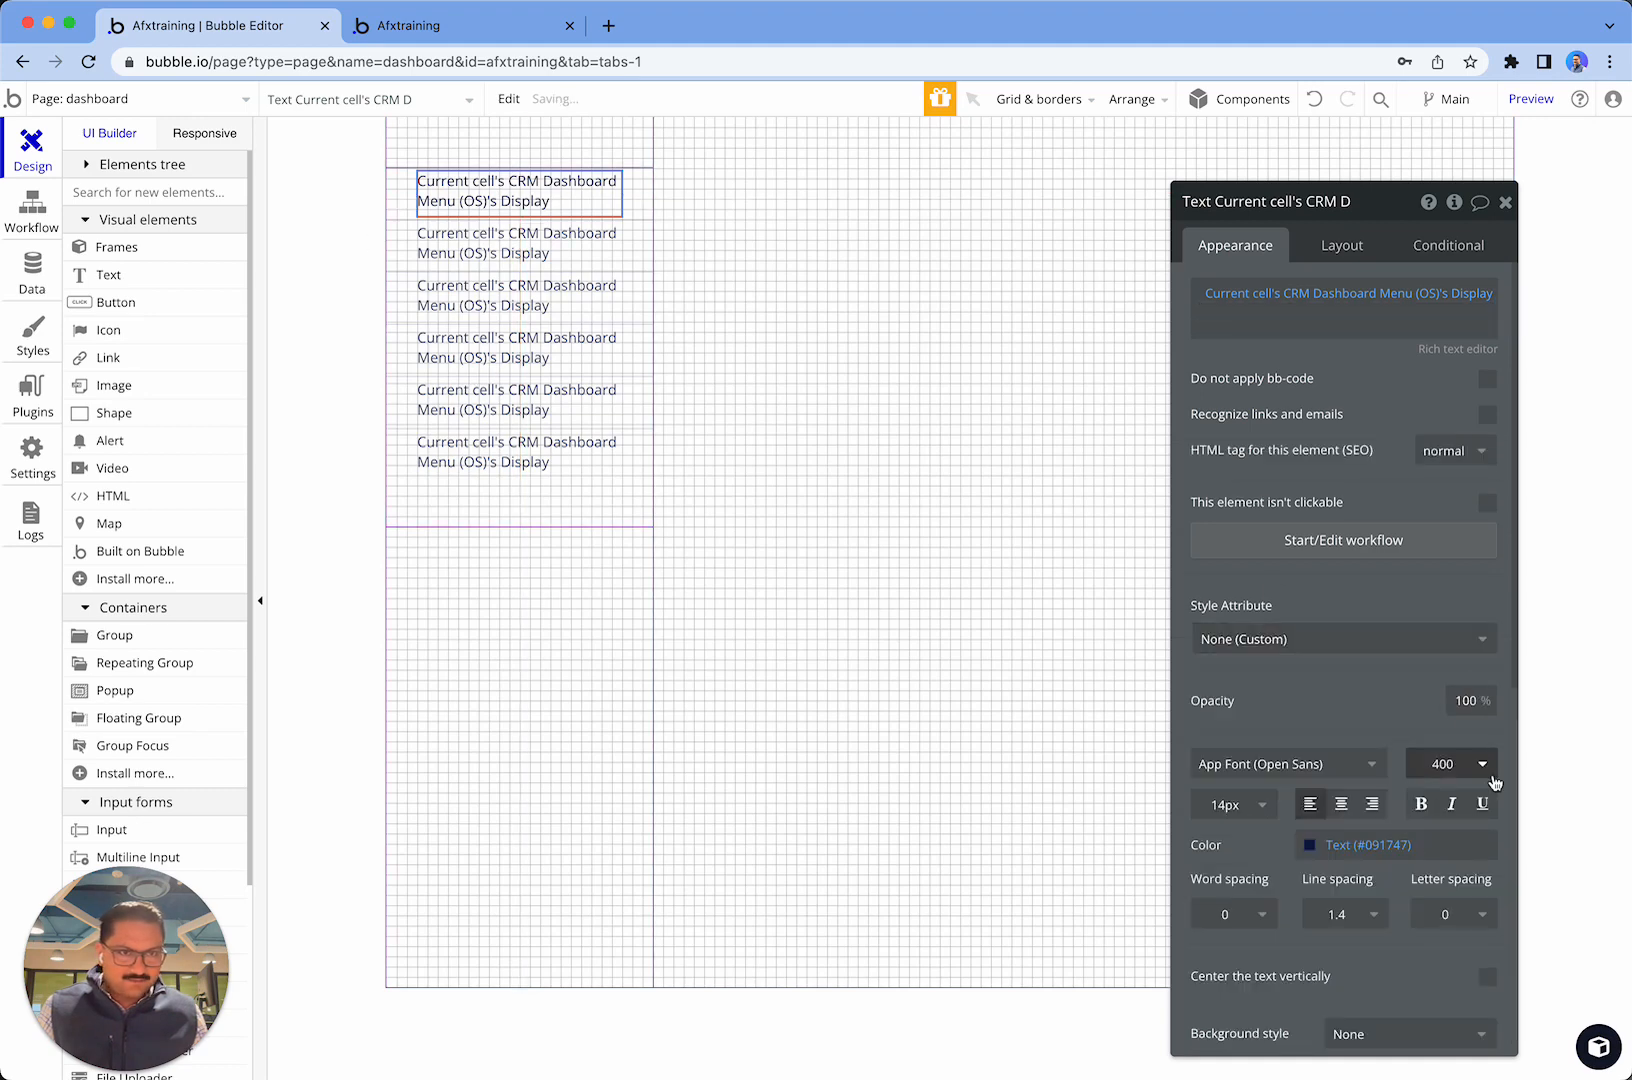
click(1488, 978)
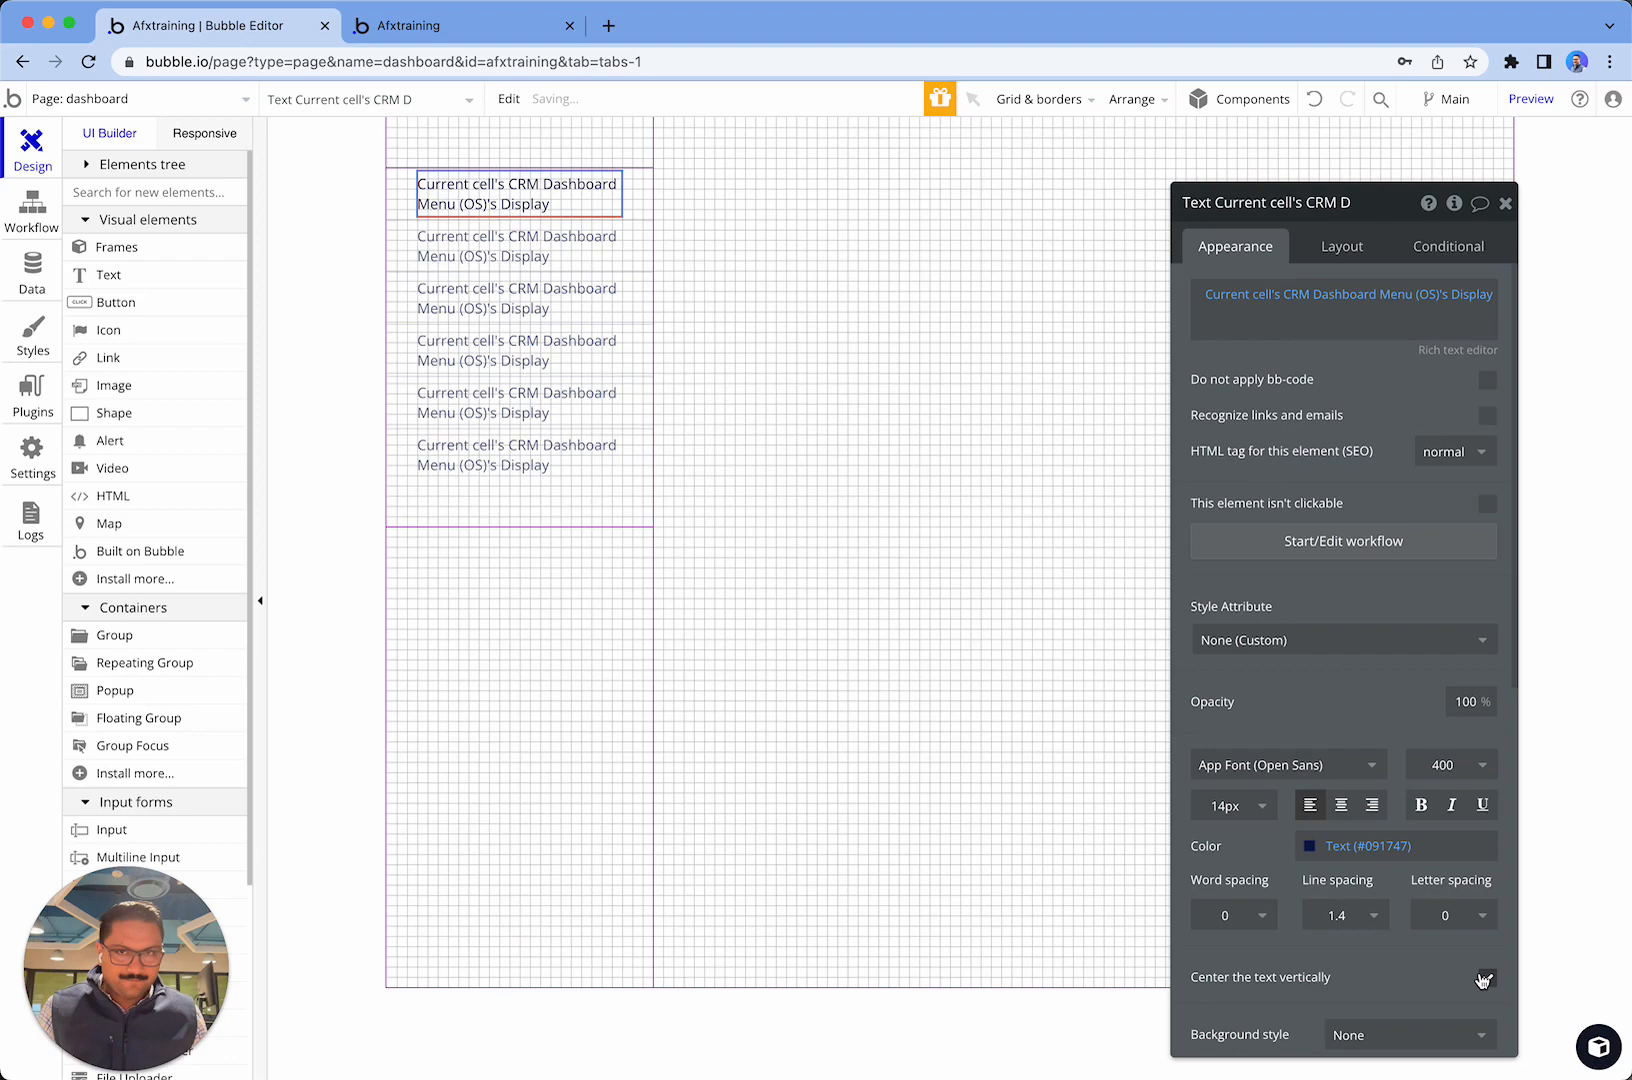
- Check the vertical centering of the side menu items in the preview page and return to the editor
click(505, 30)
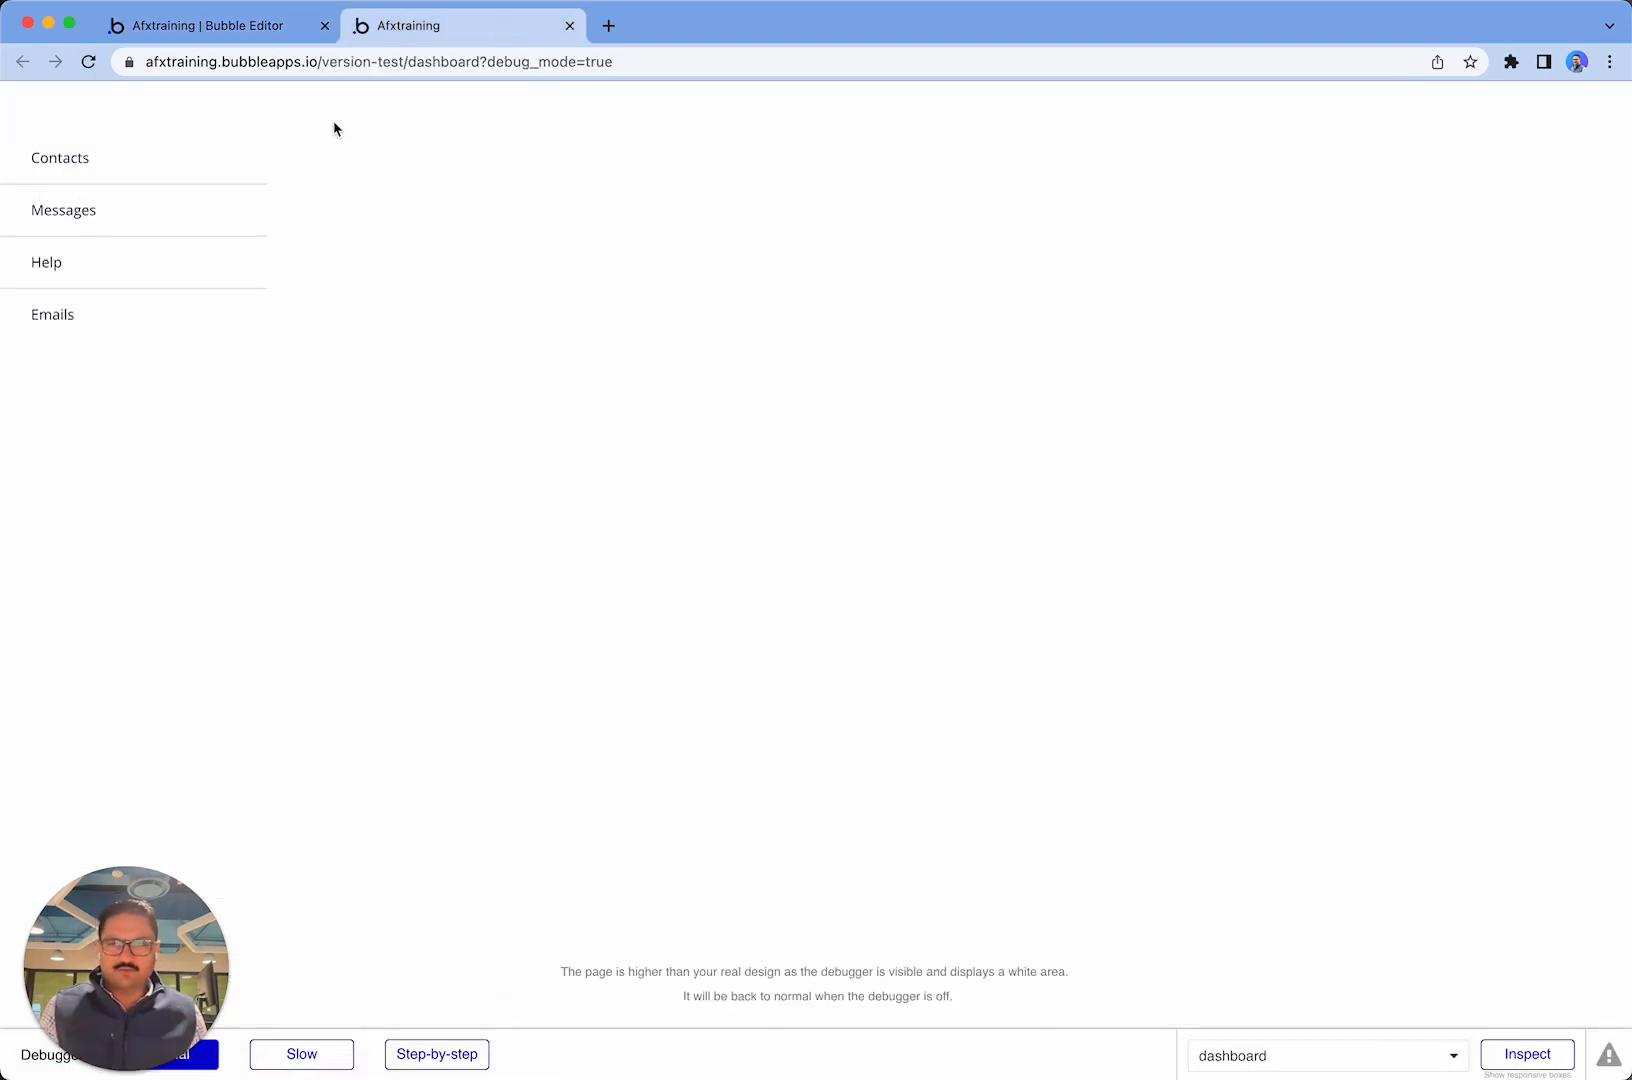
click(301, 34)
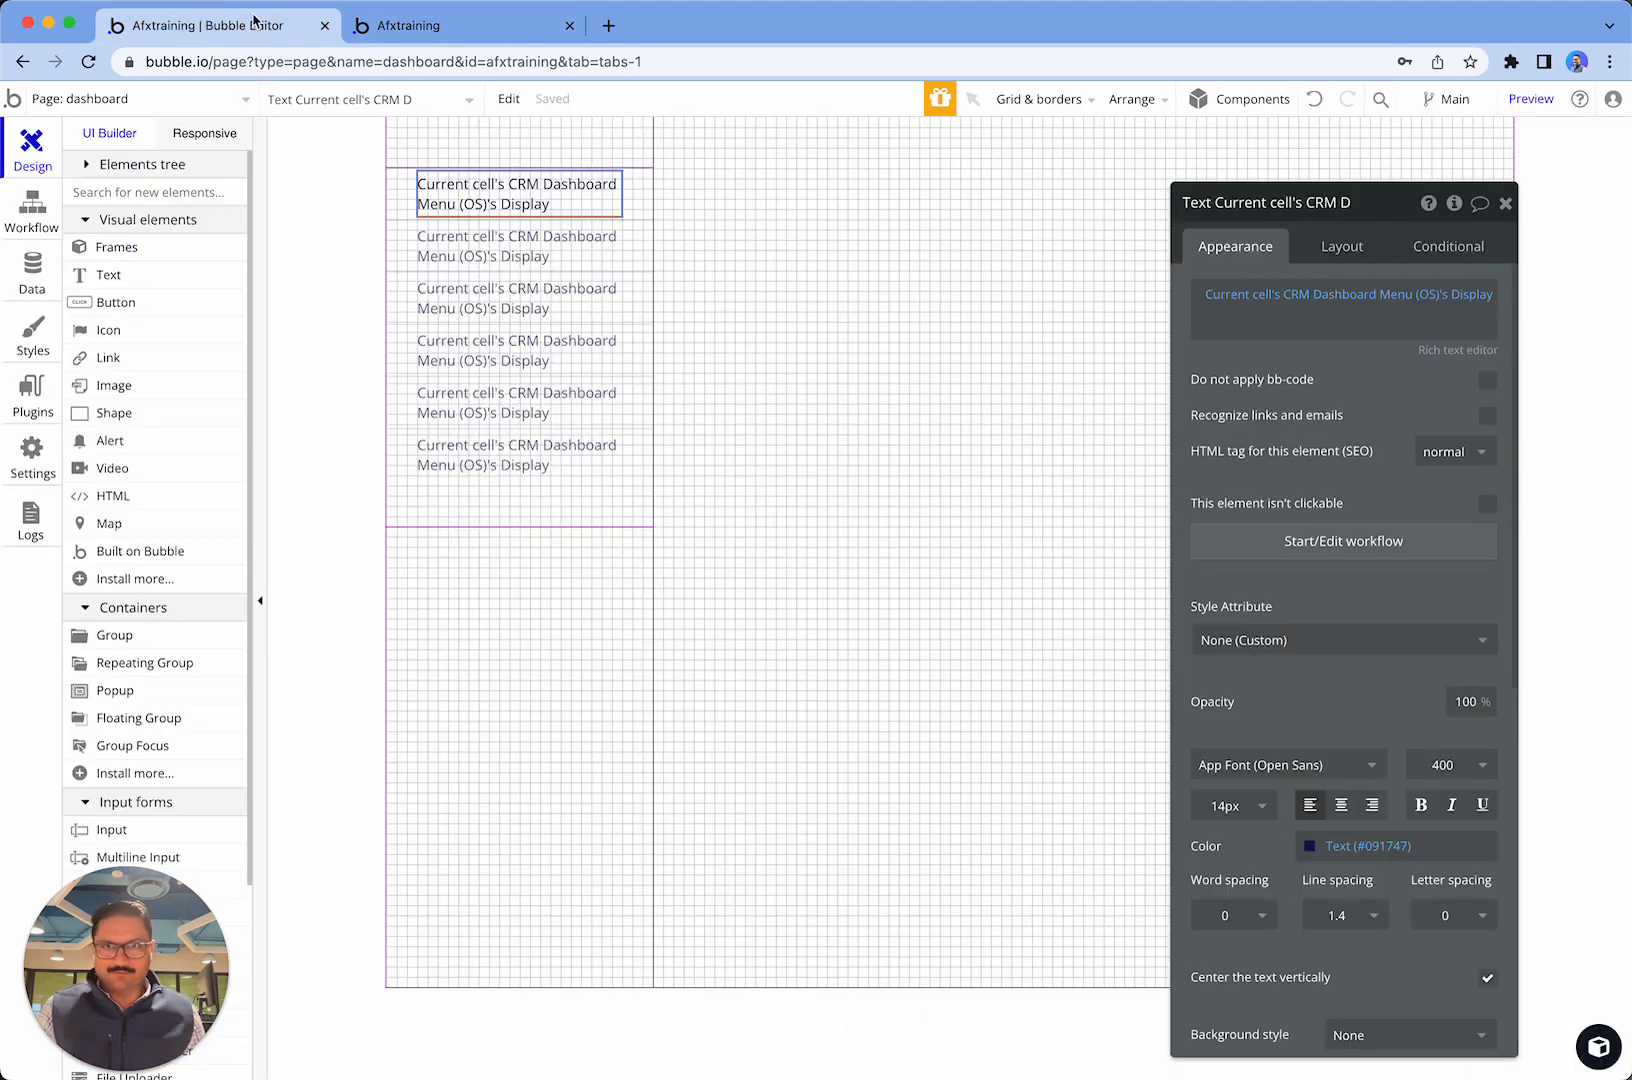
click(496, 247)
click(2, 503)
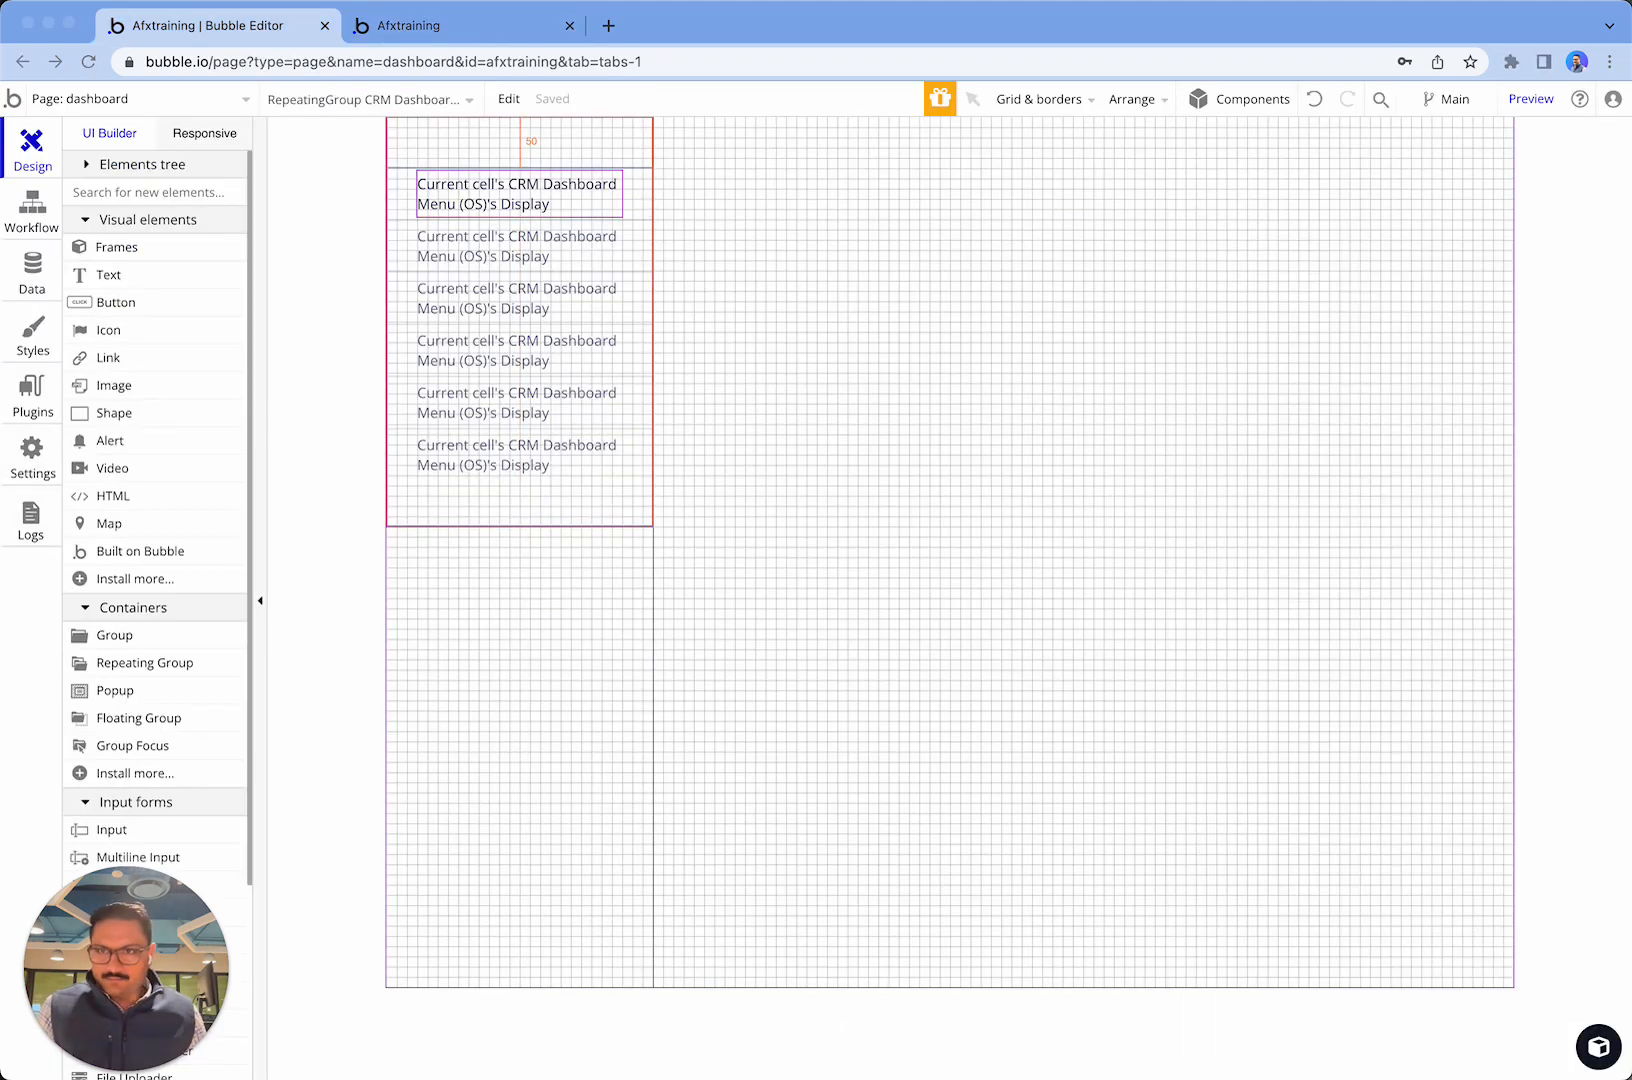
click(441, 38)
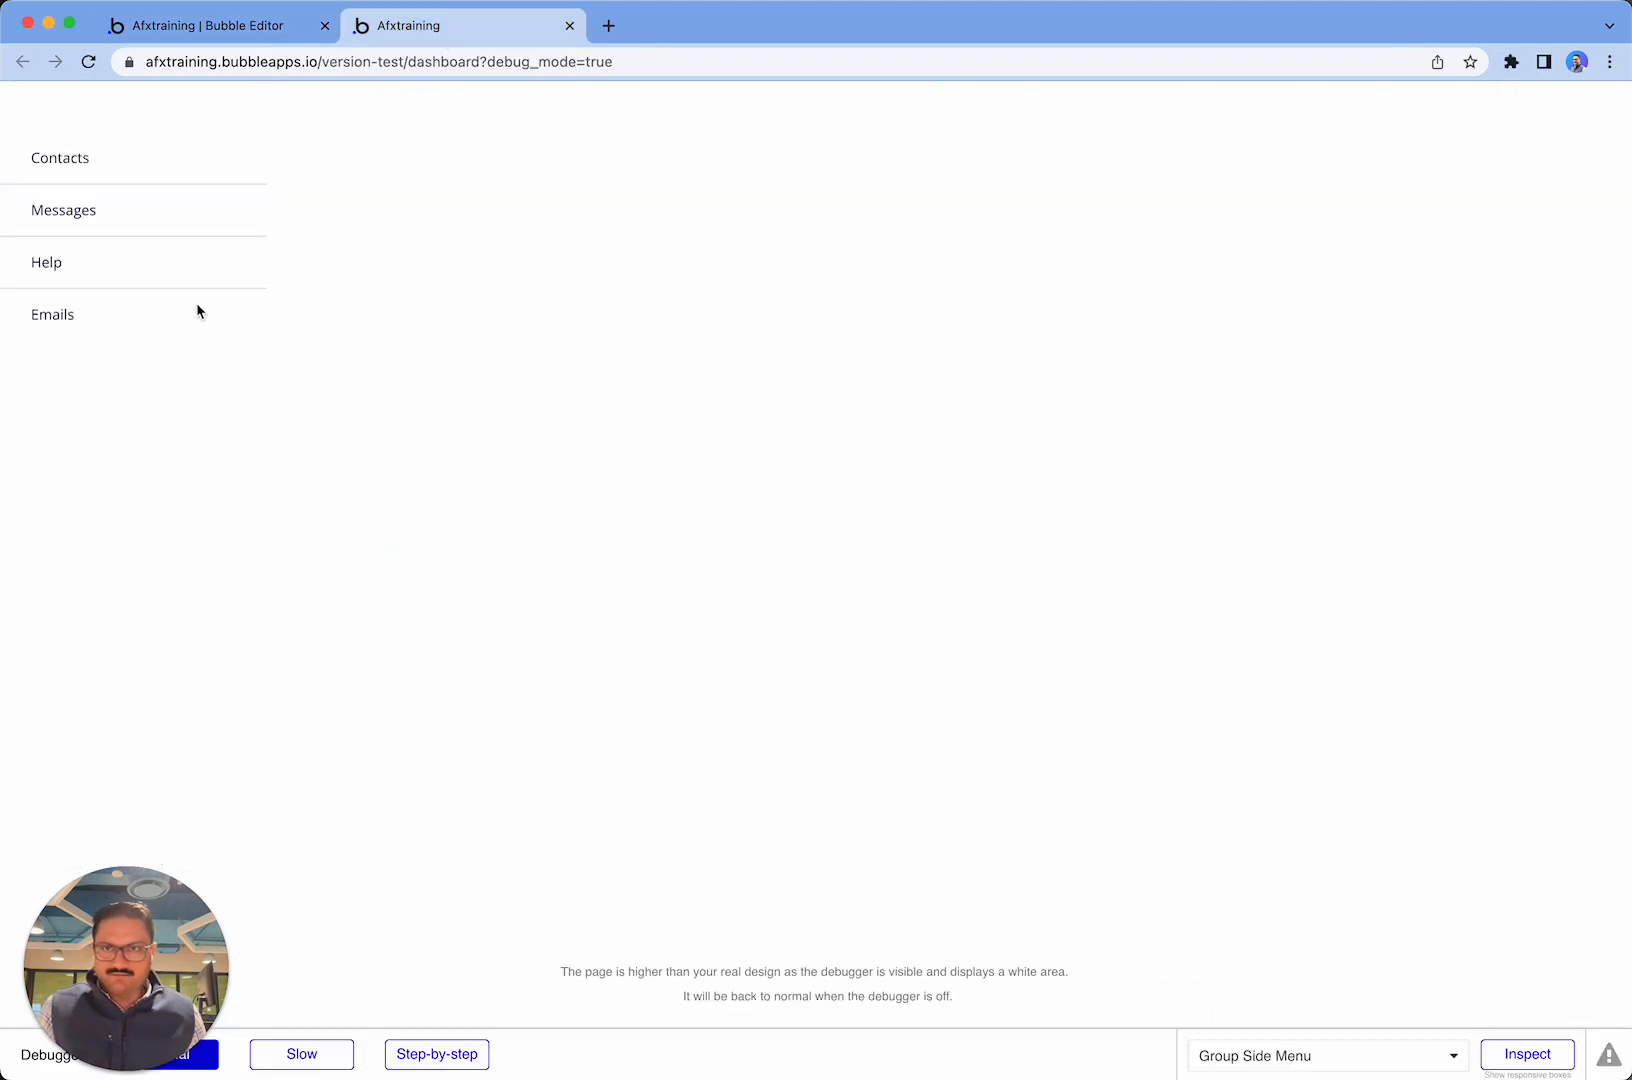
click(256, 31)
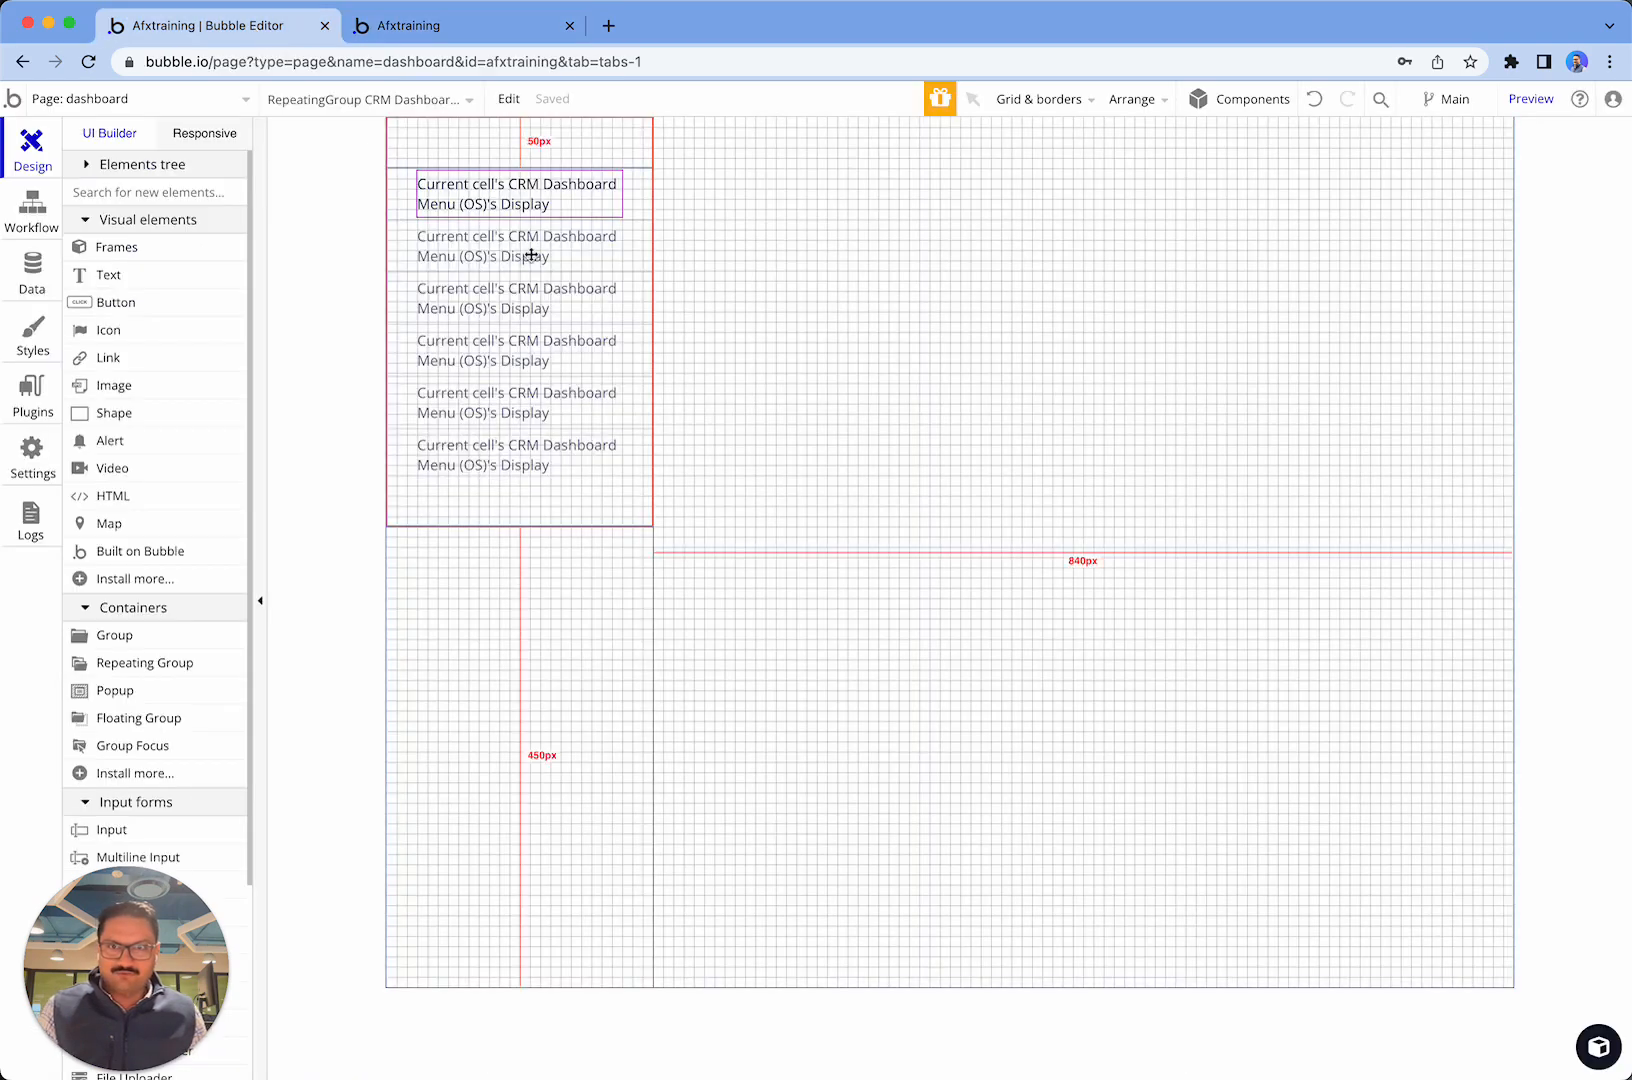
click(456, 38)
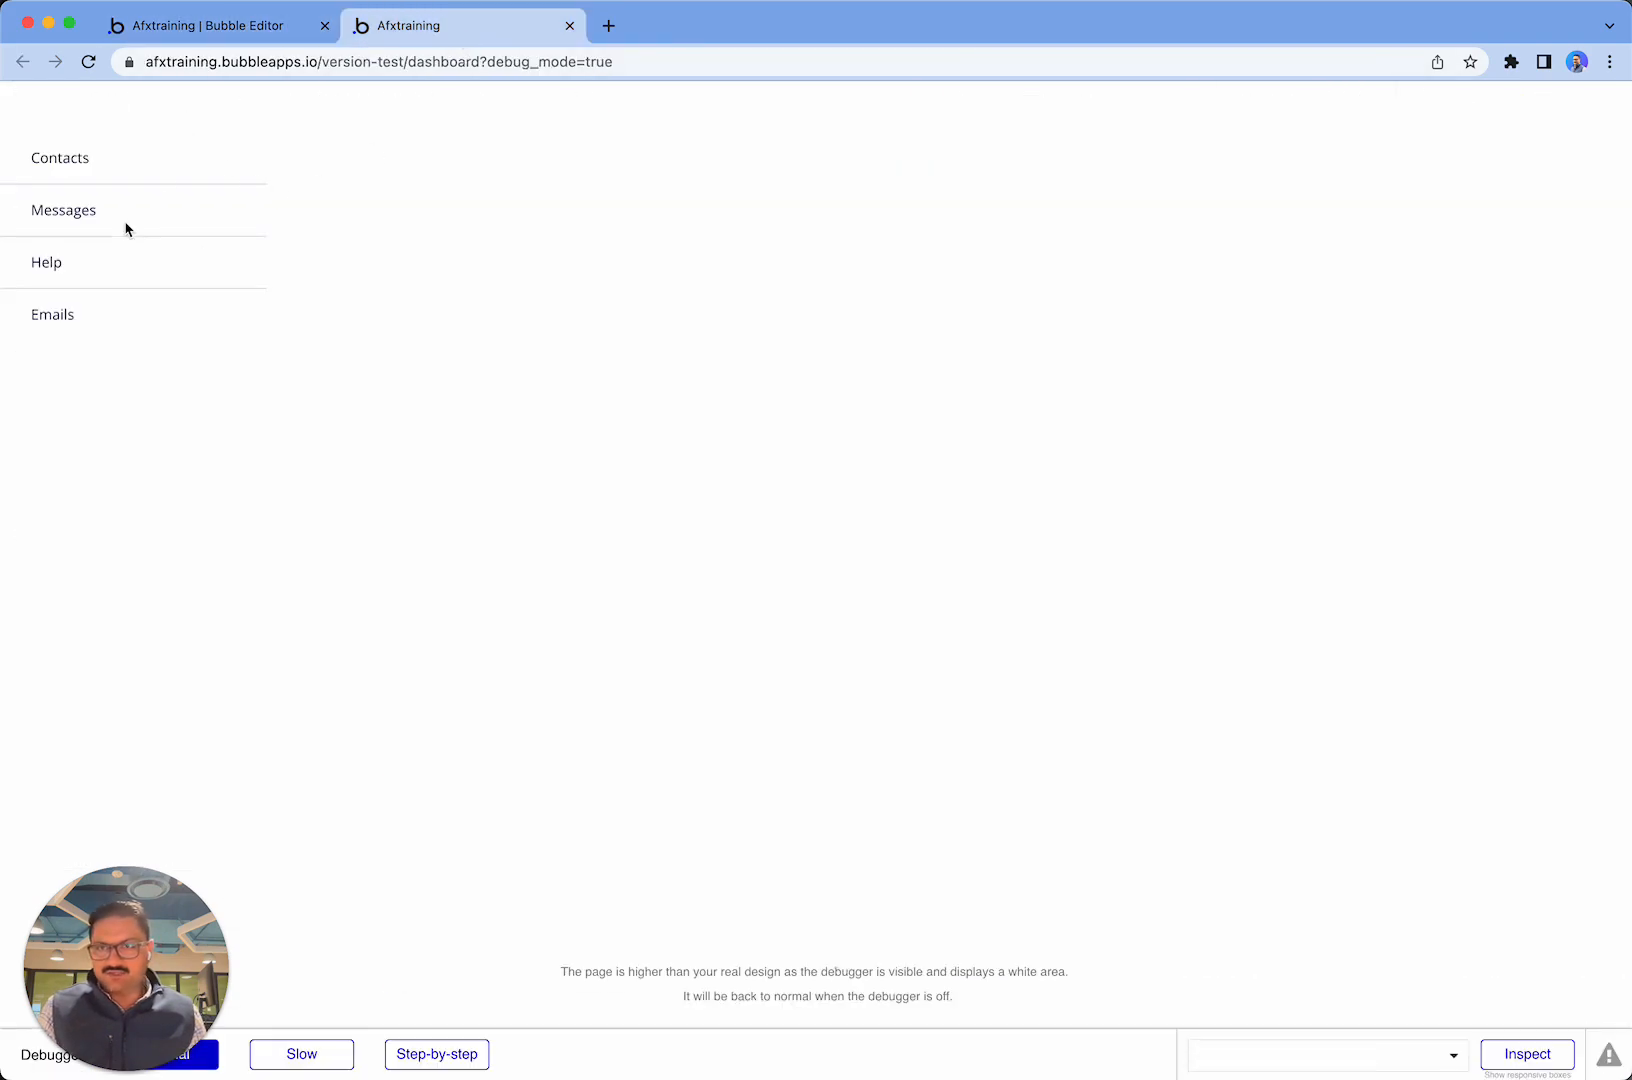
click(261, 25)
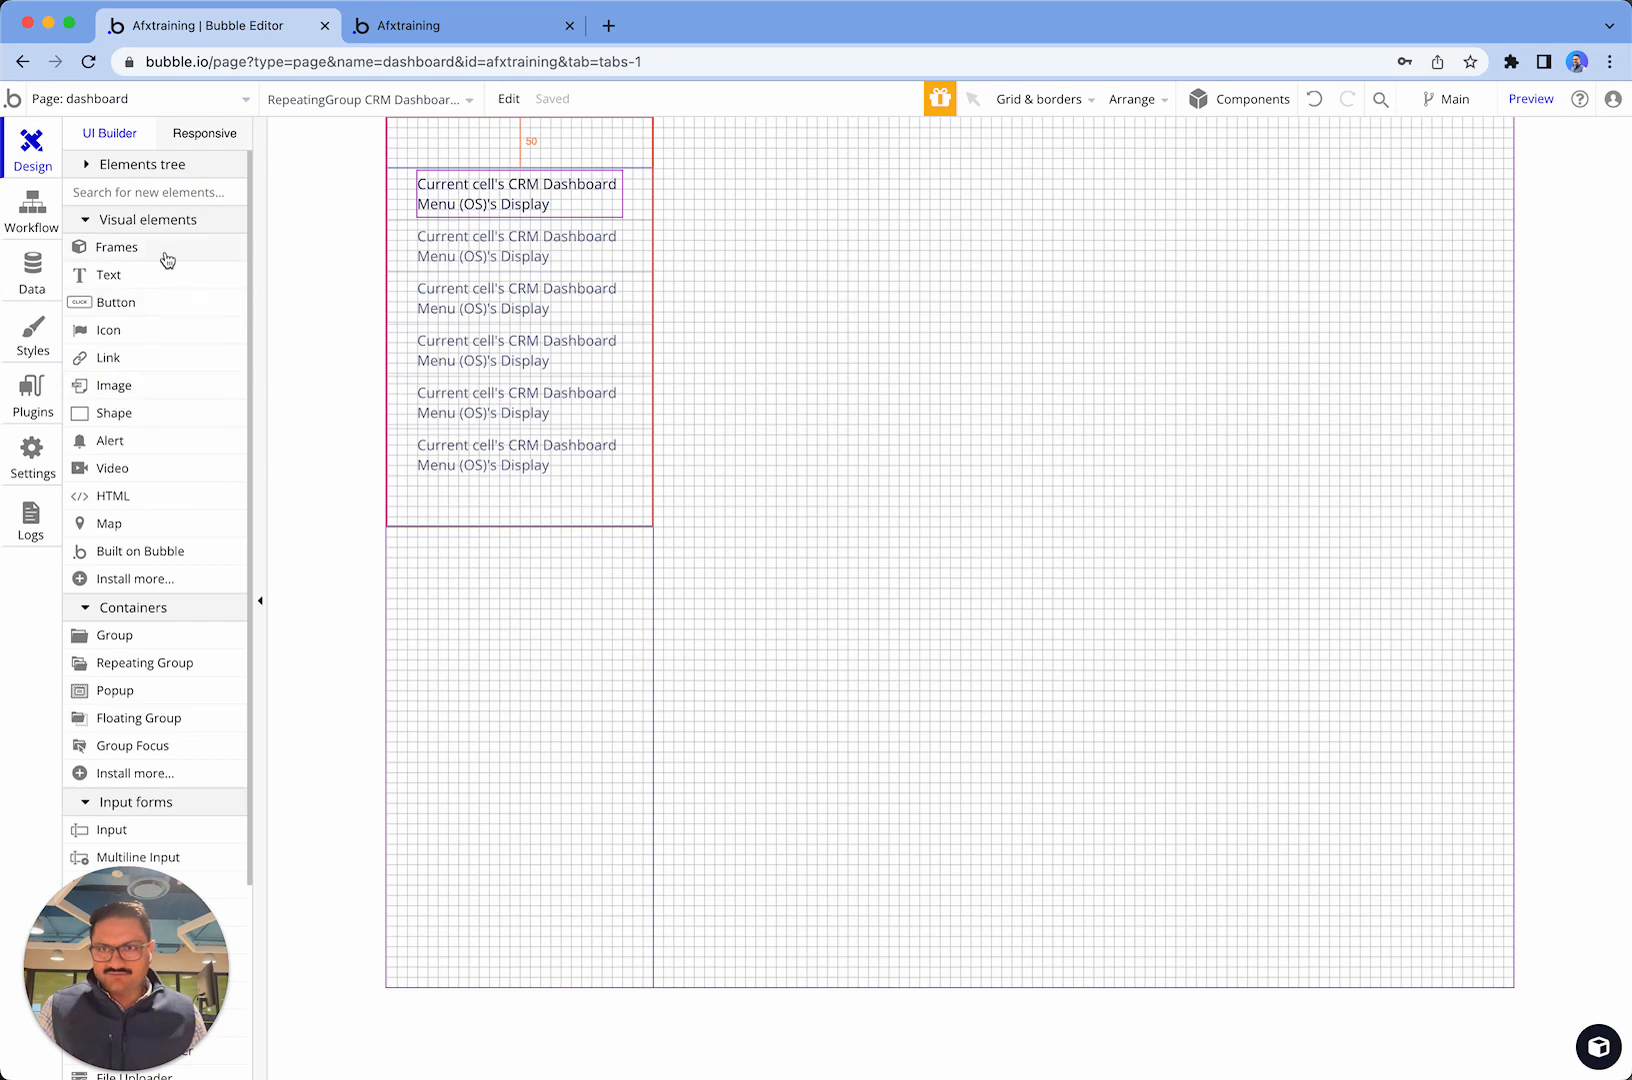
- Add a new group to the dashboard page and name it Group Contacts, matching the first side menu item
click(145, 638)
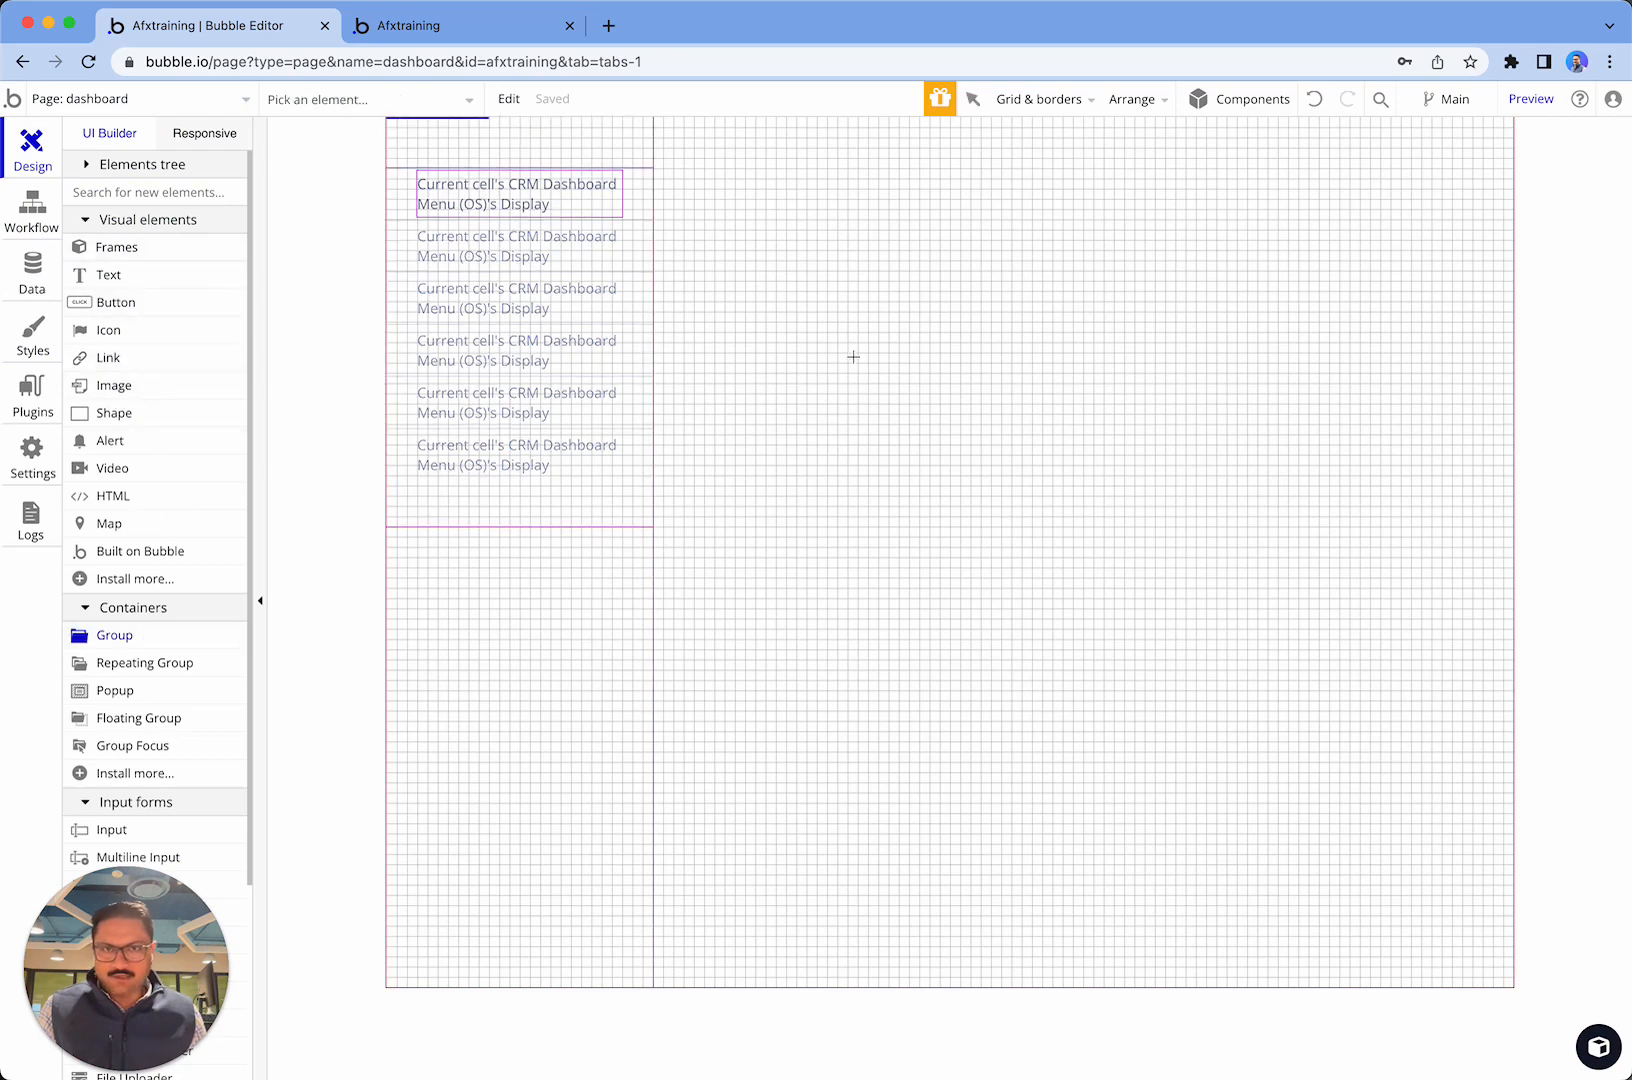
click(910, 260)
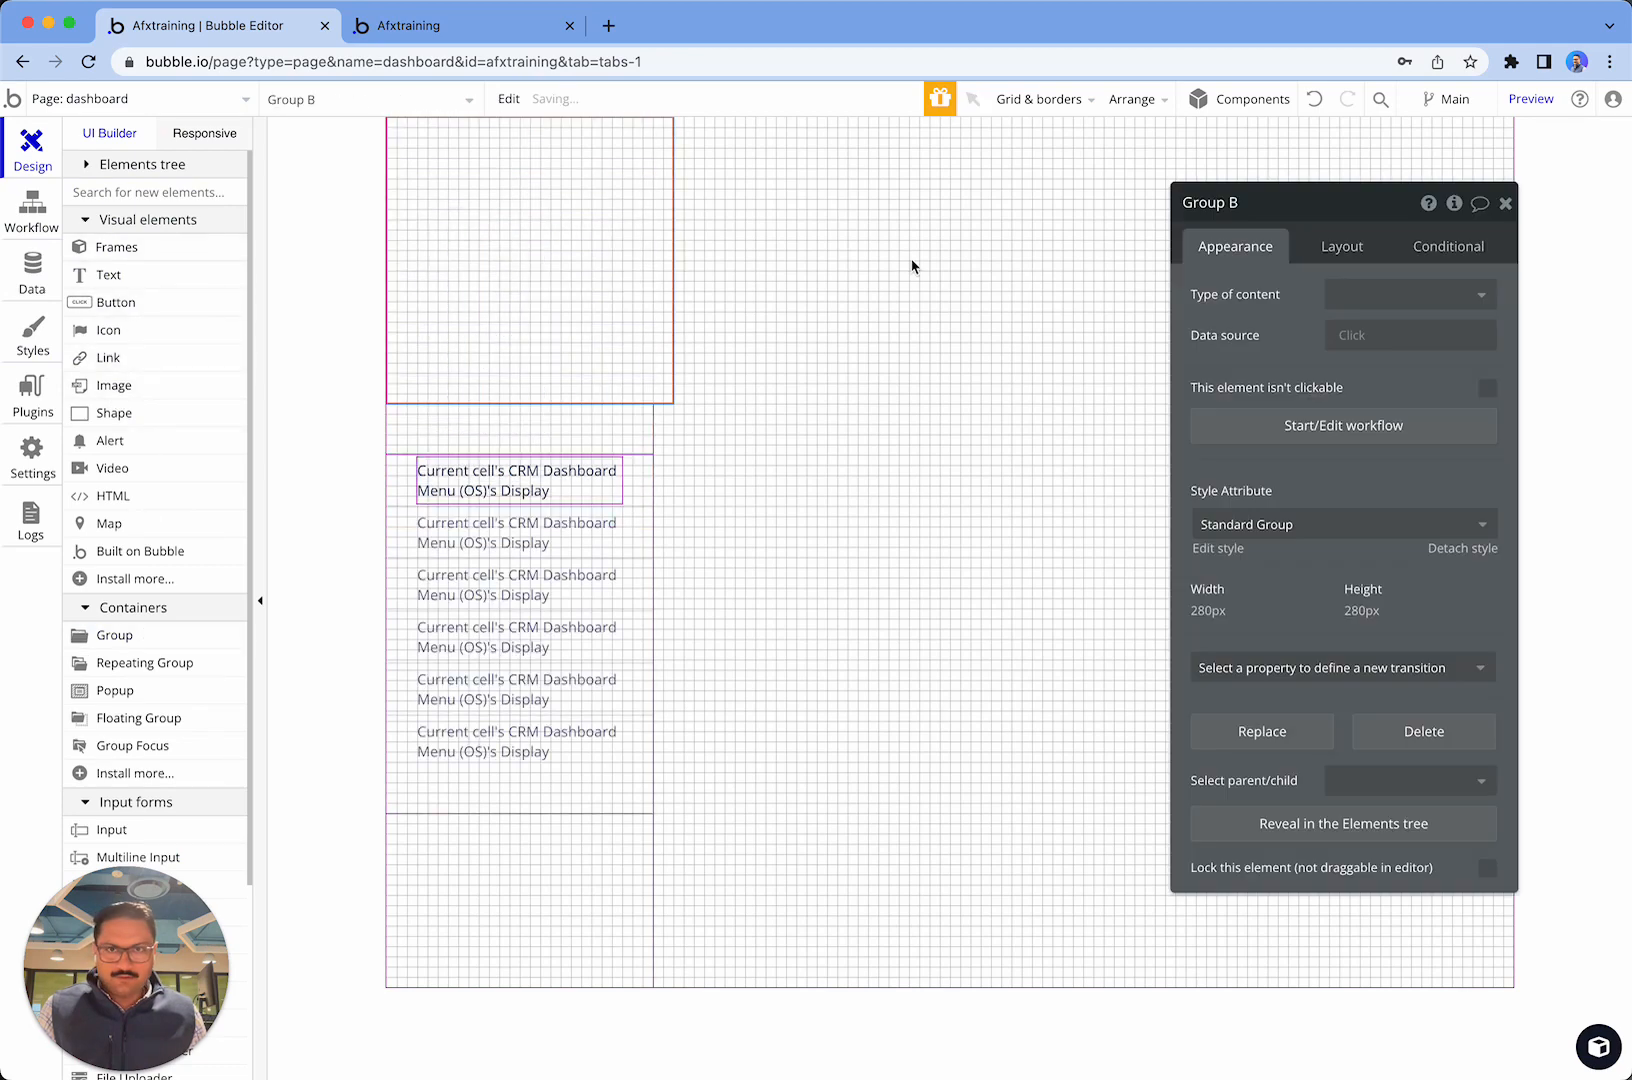
click(1277, 203)
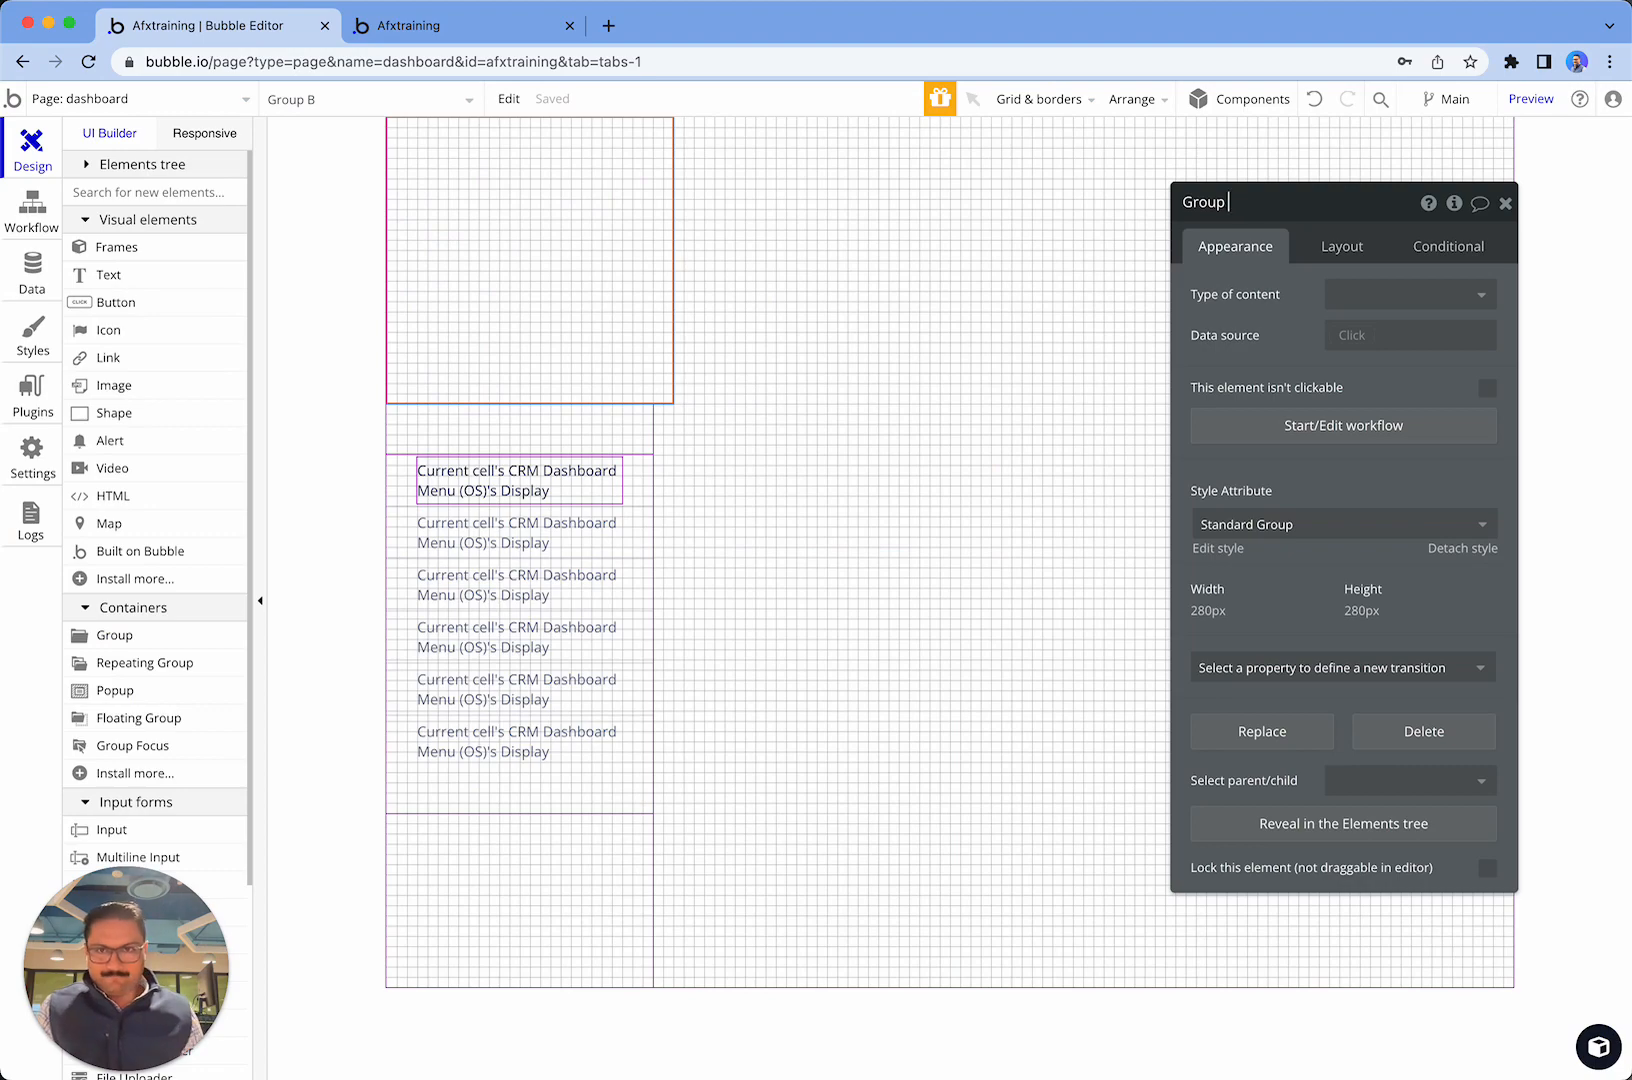
click(433, 25)
click(209, 28)
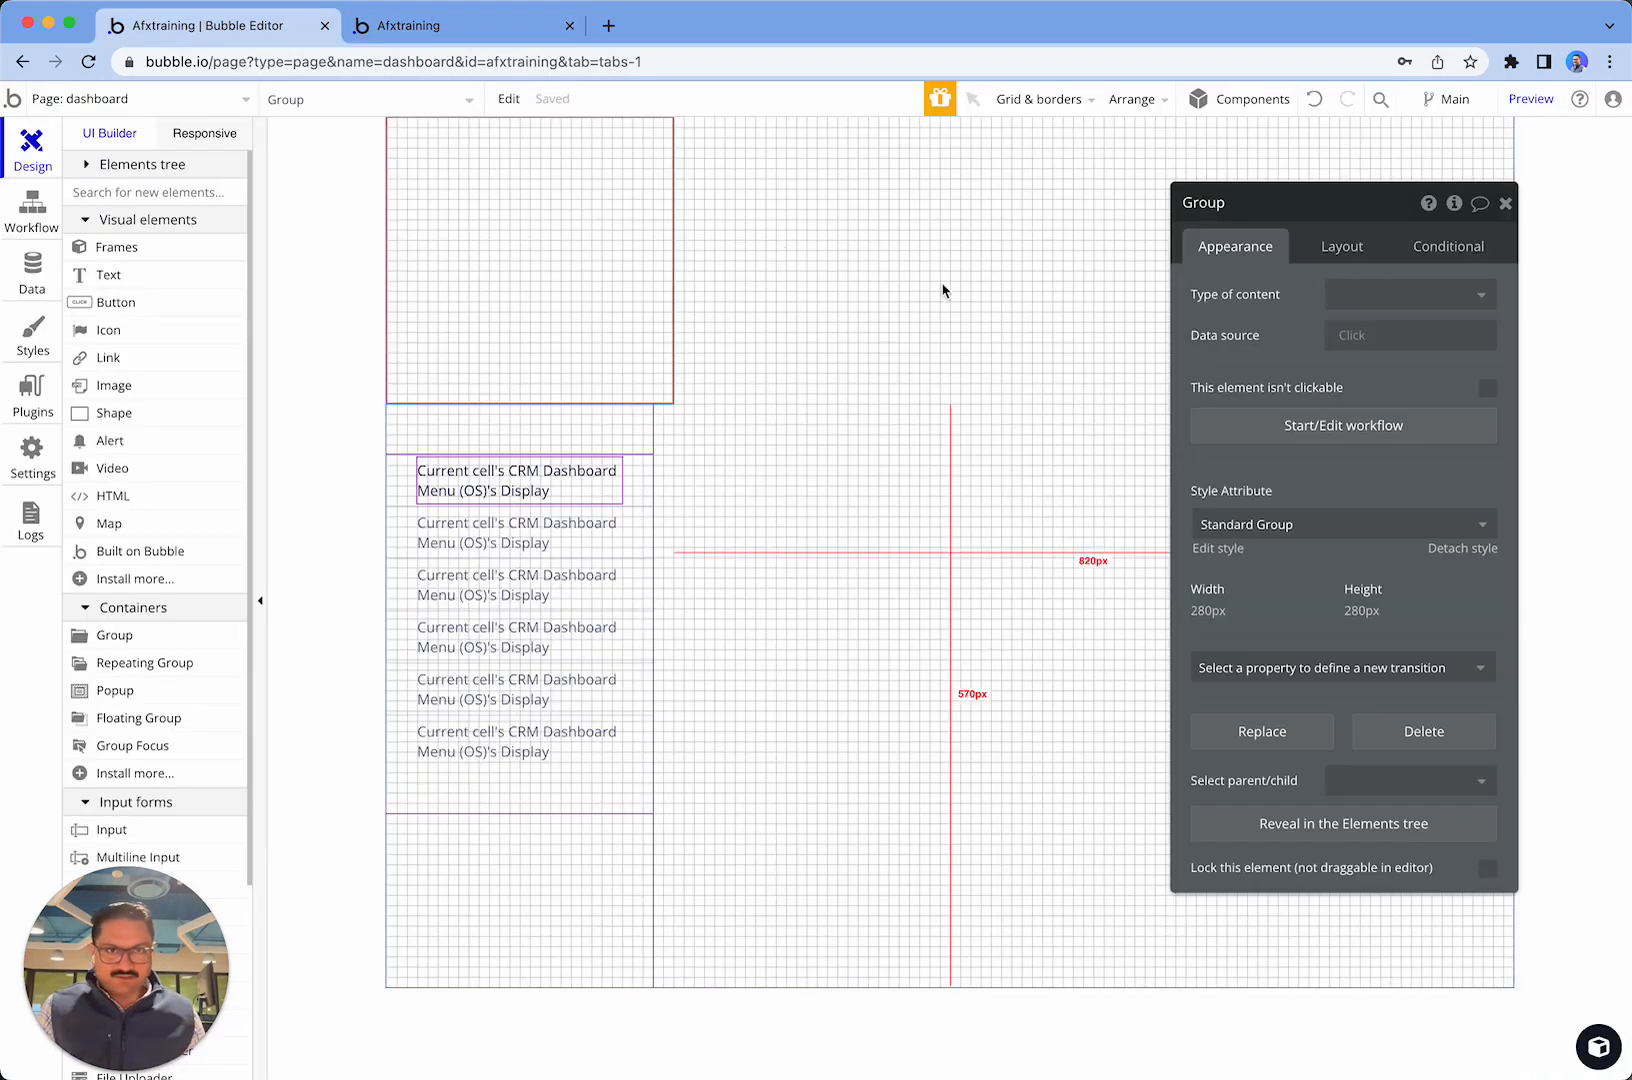
key(BackSpace)
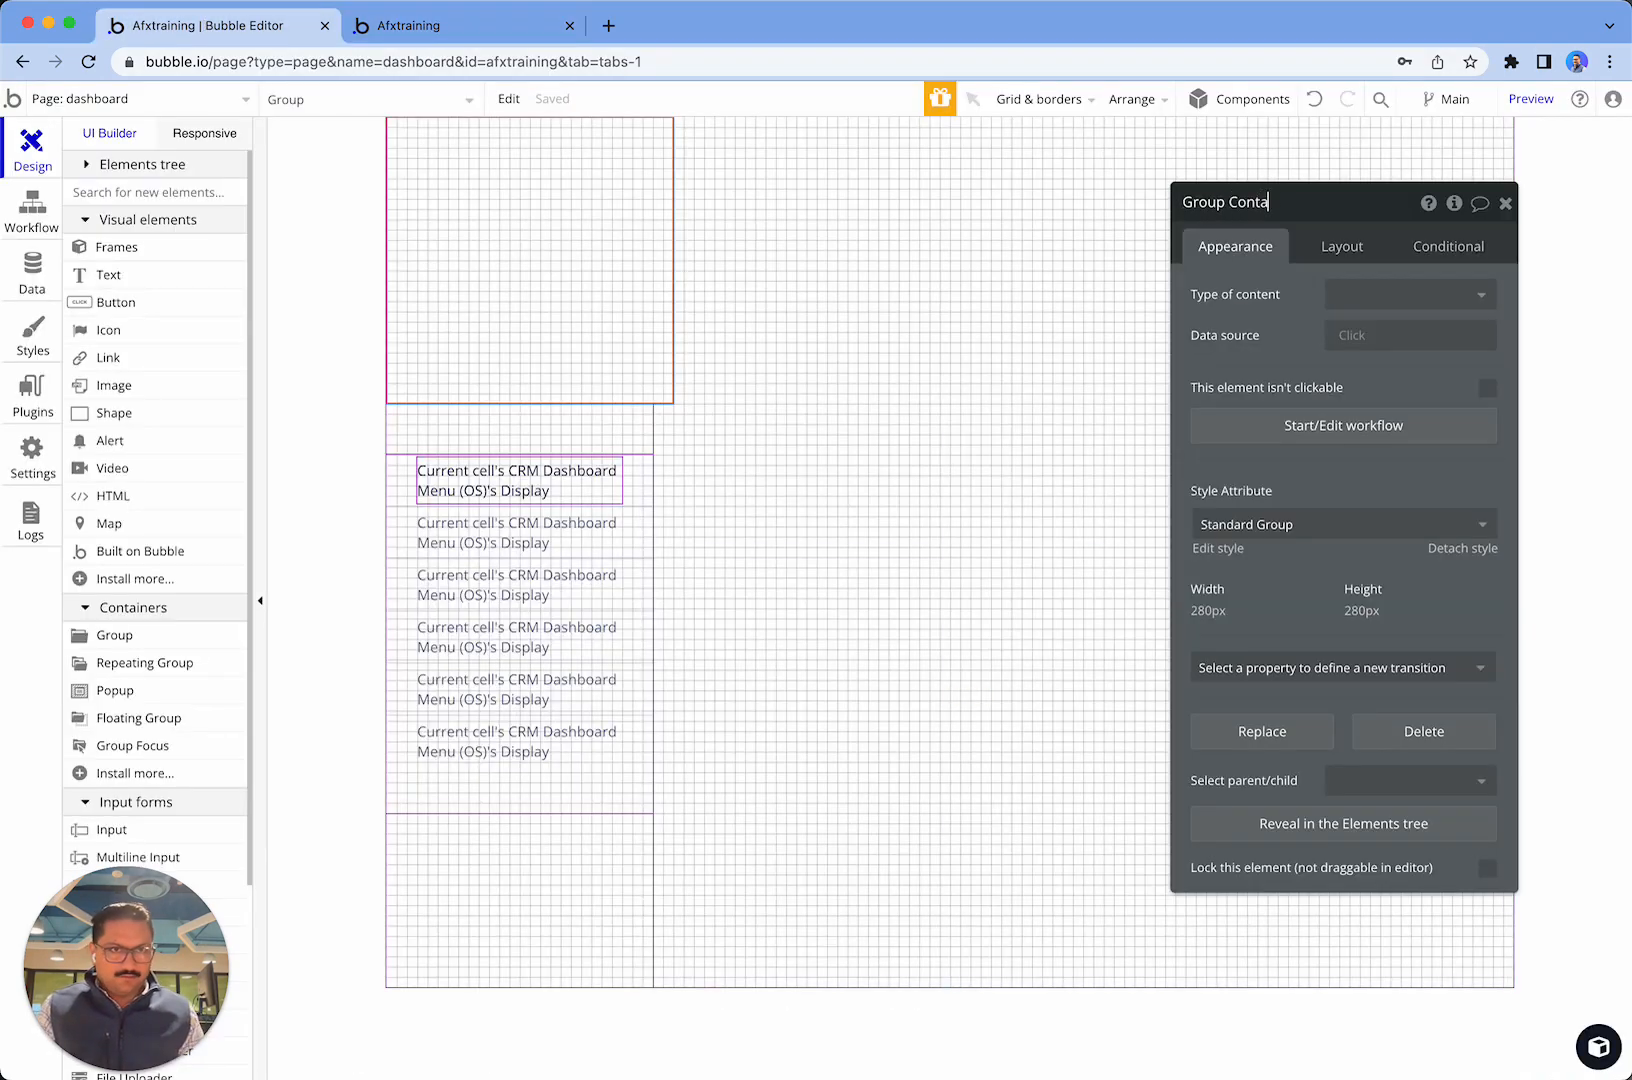
click(705, 430)
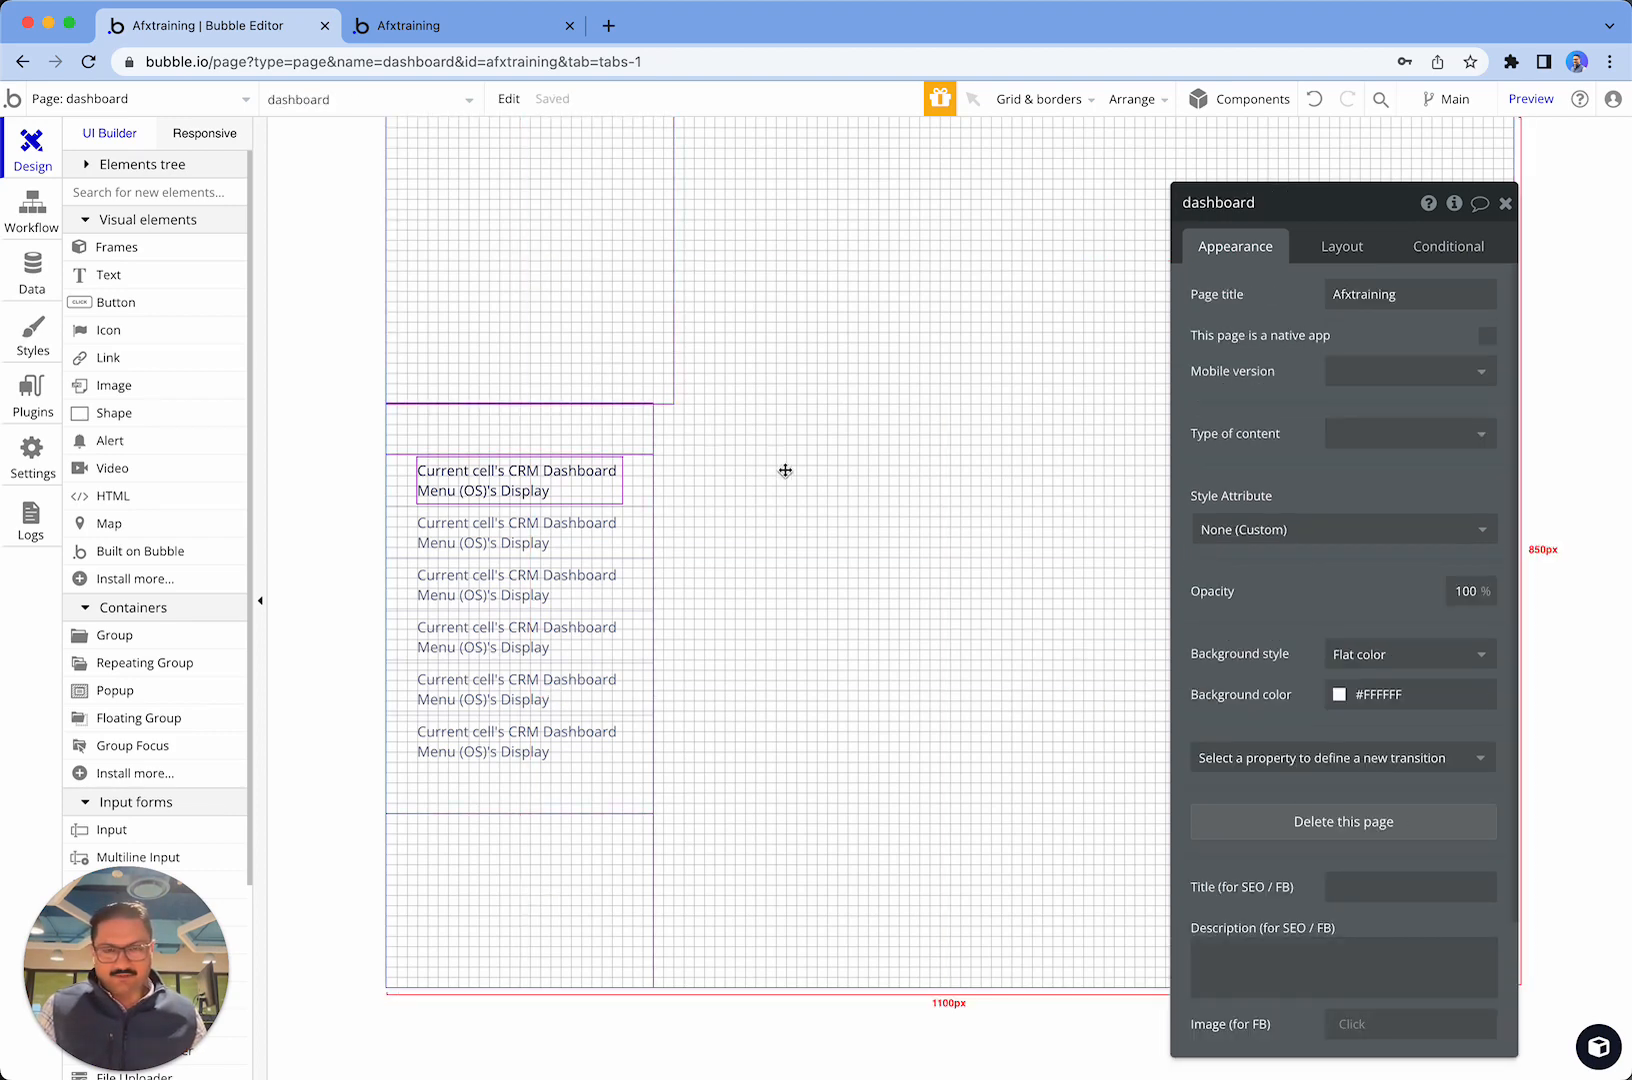
- Group the Group Side Menu and Group Contacts elements together in a Row container
click(507, 345)
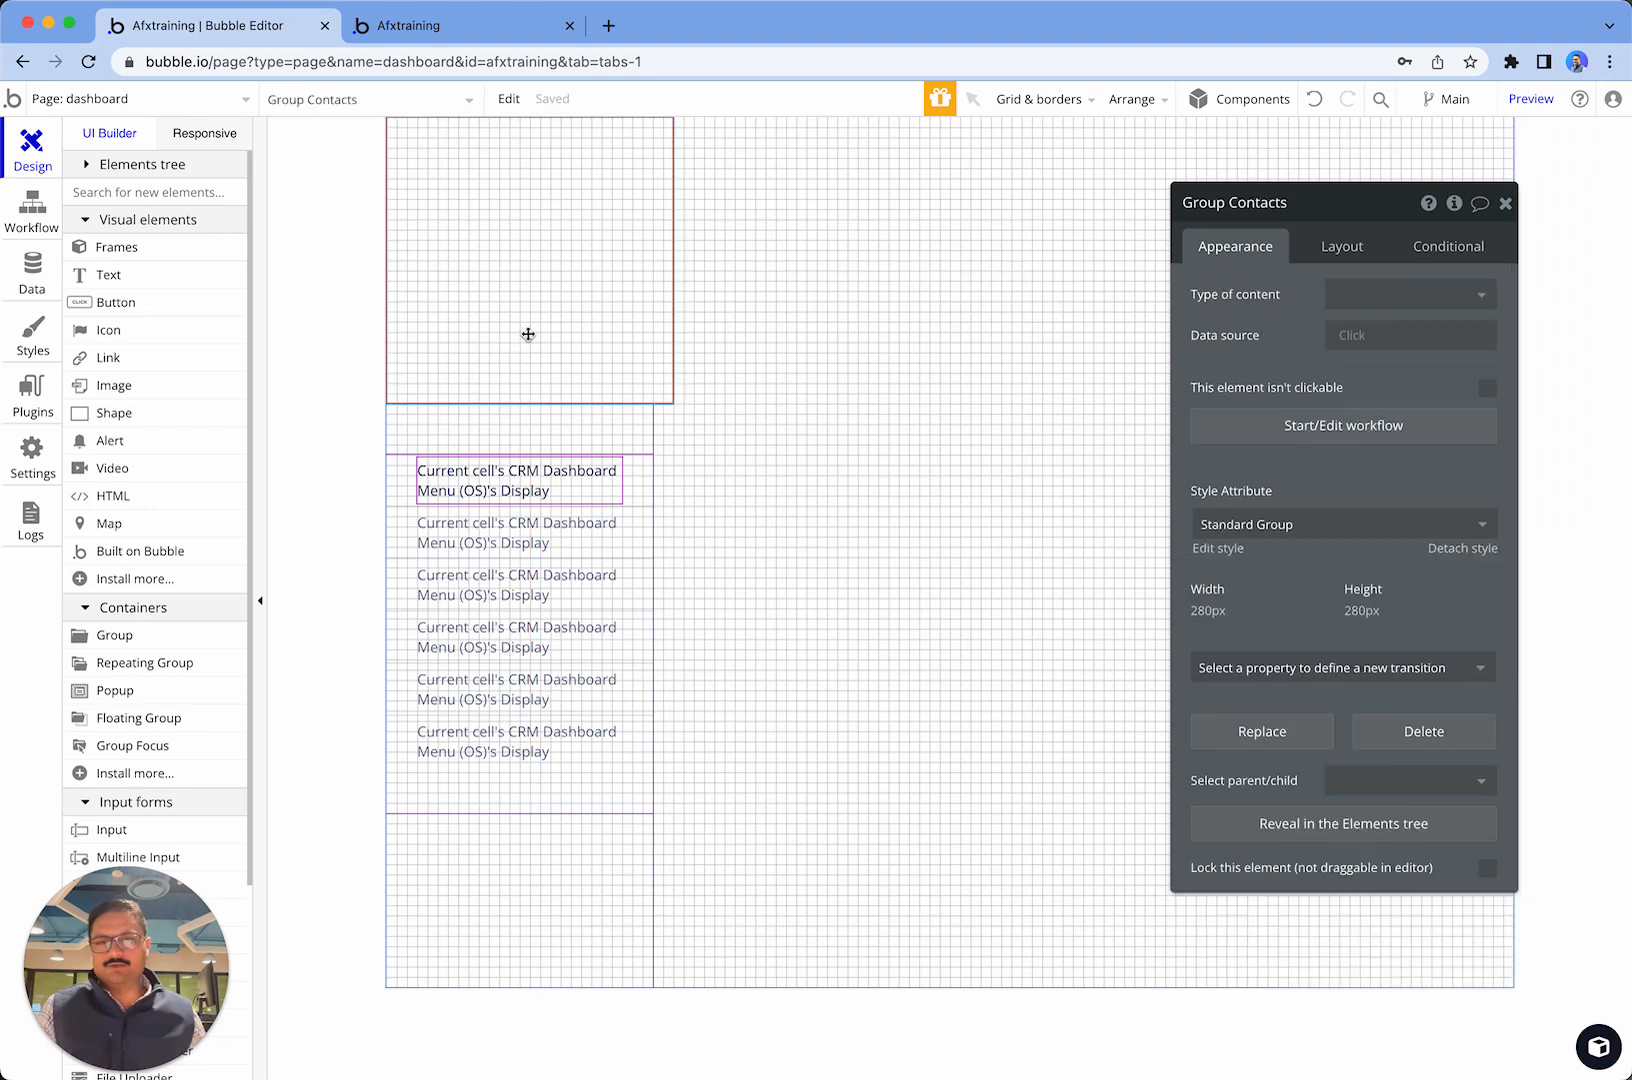
click(467, 846)
click(596, 266)
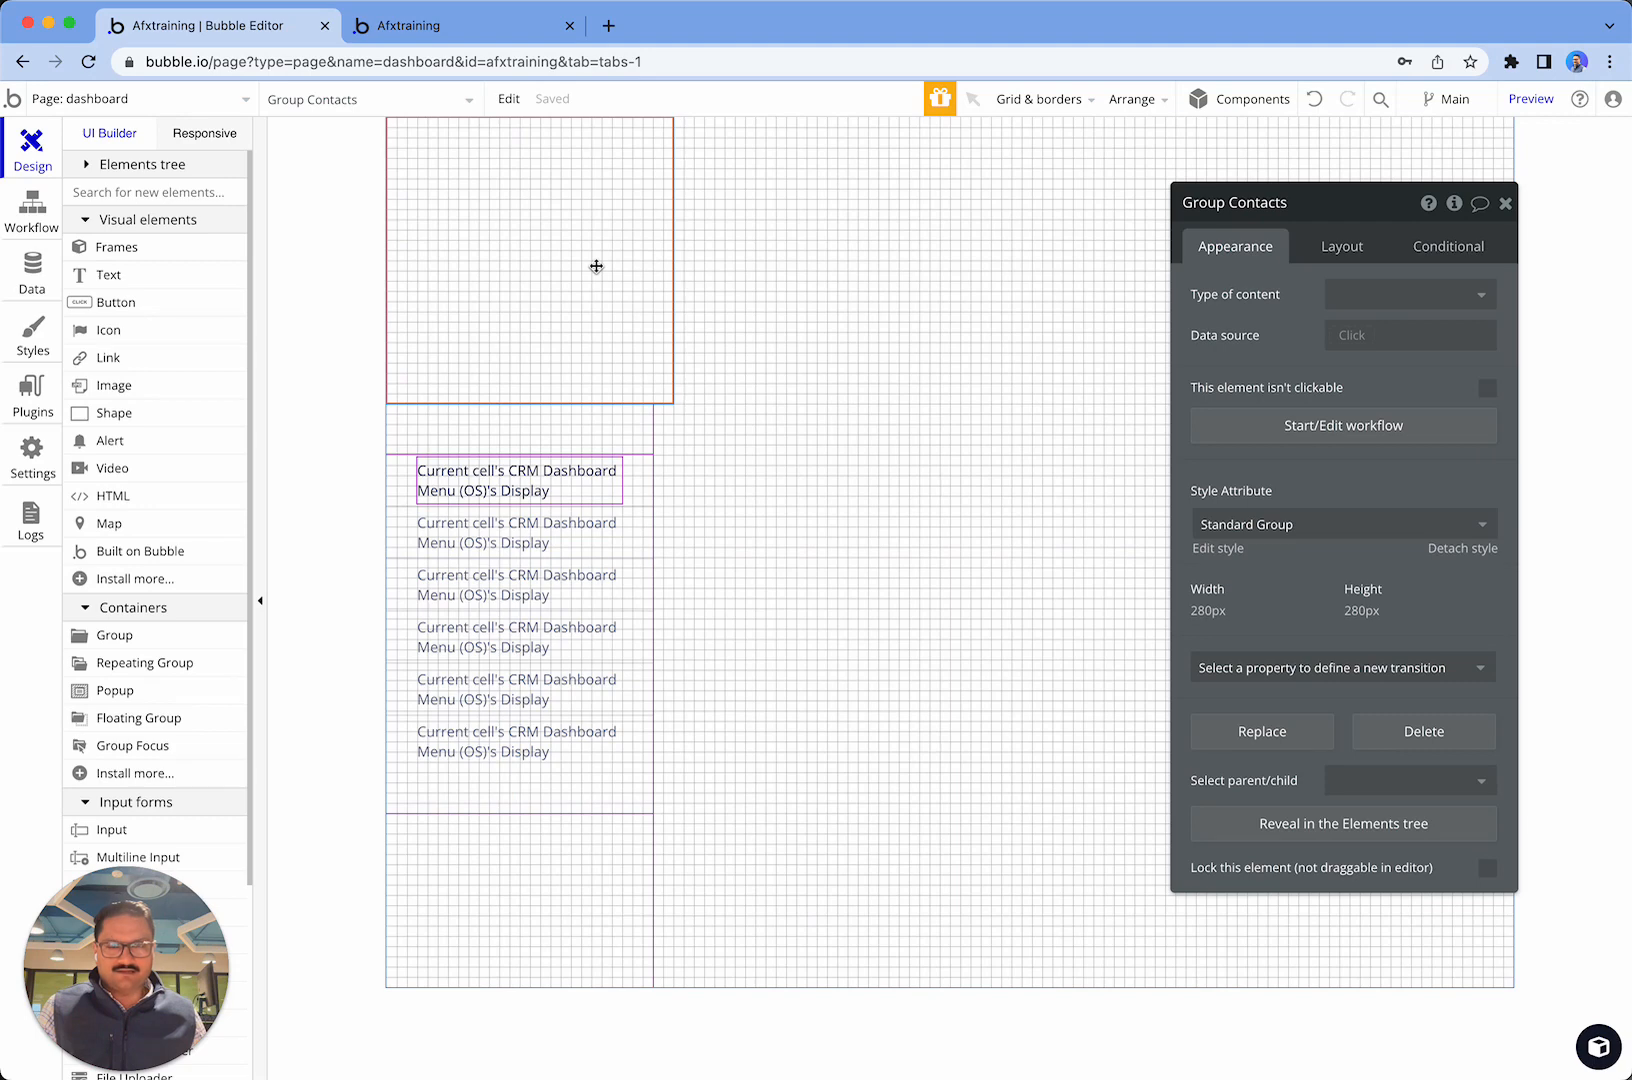
click(548, 843)
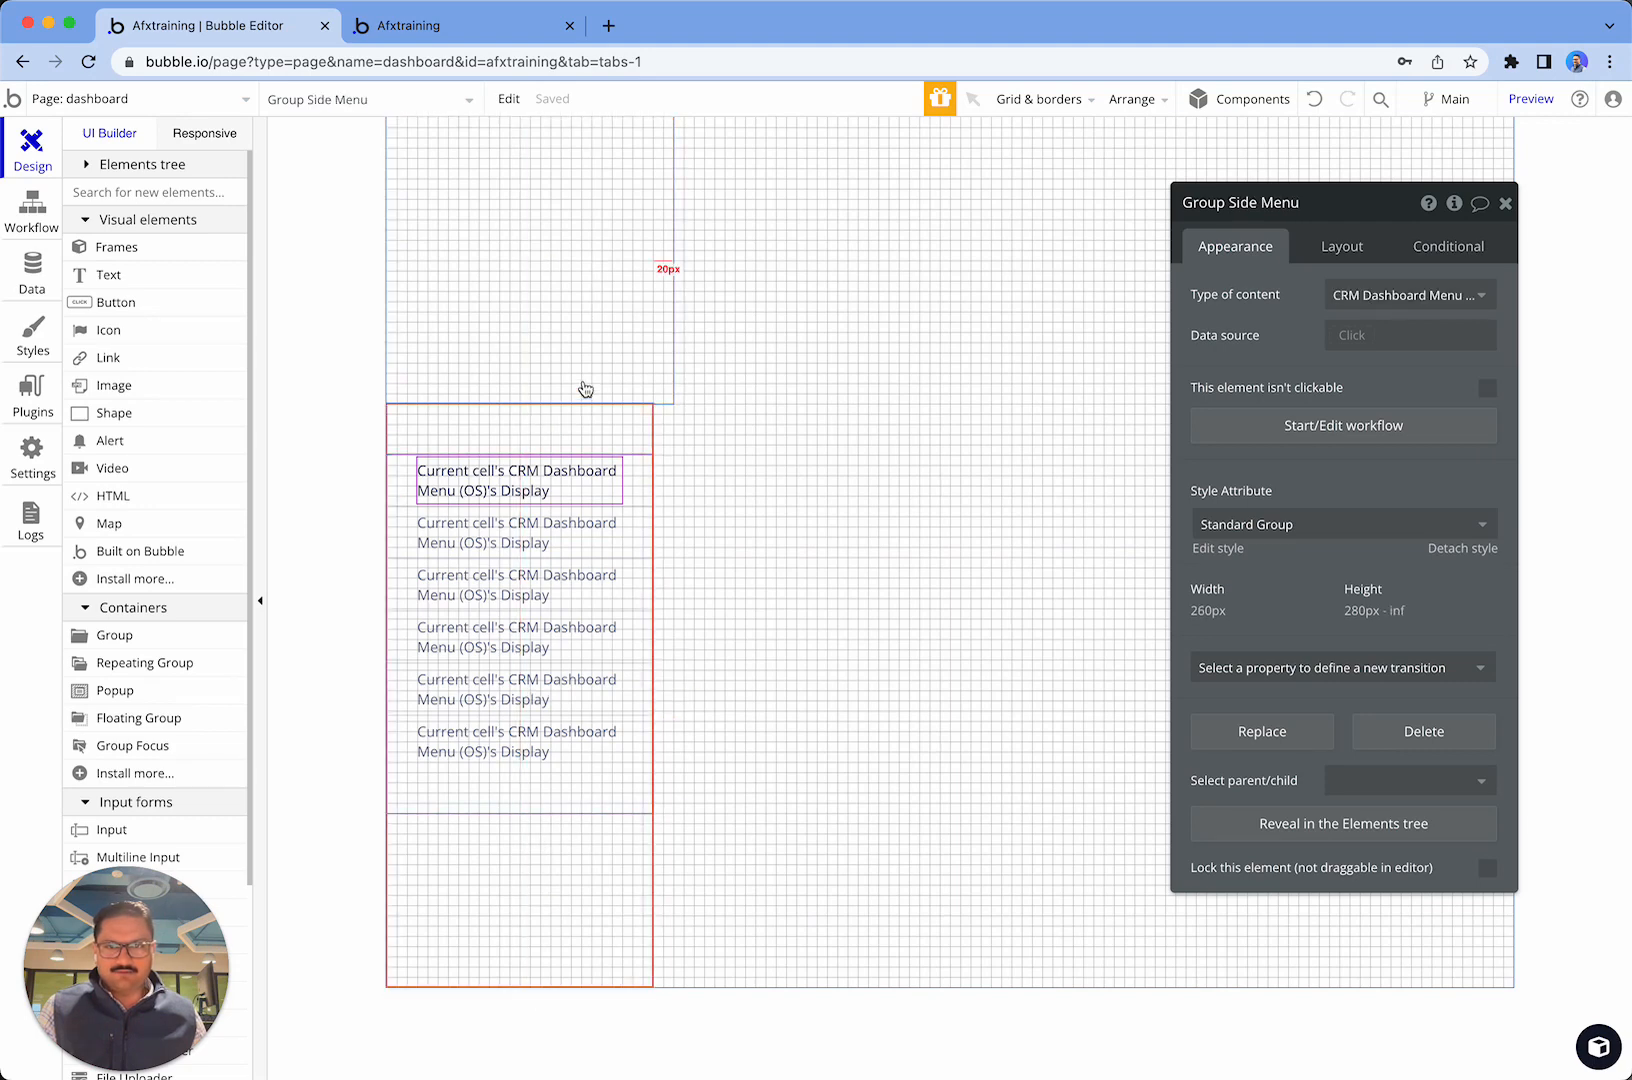
click(595, 365)
click(517, 852)
shift+click(572, 317)
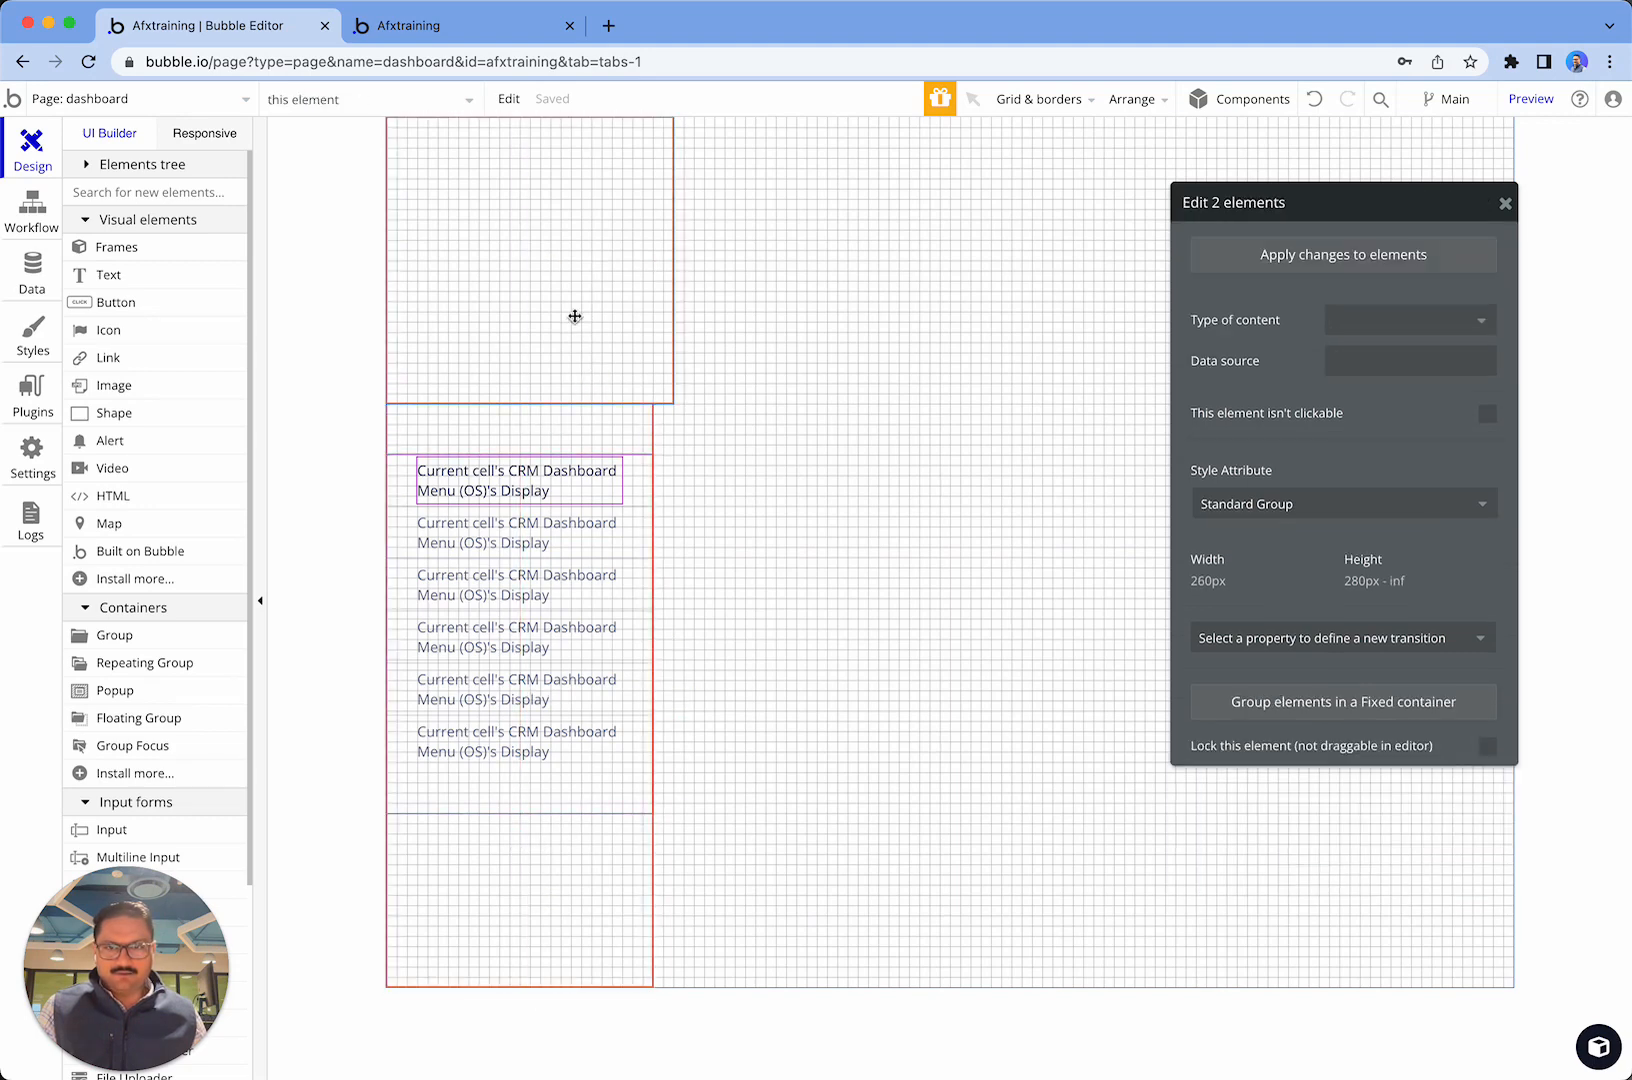
right_click(573, 312)
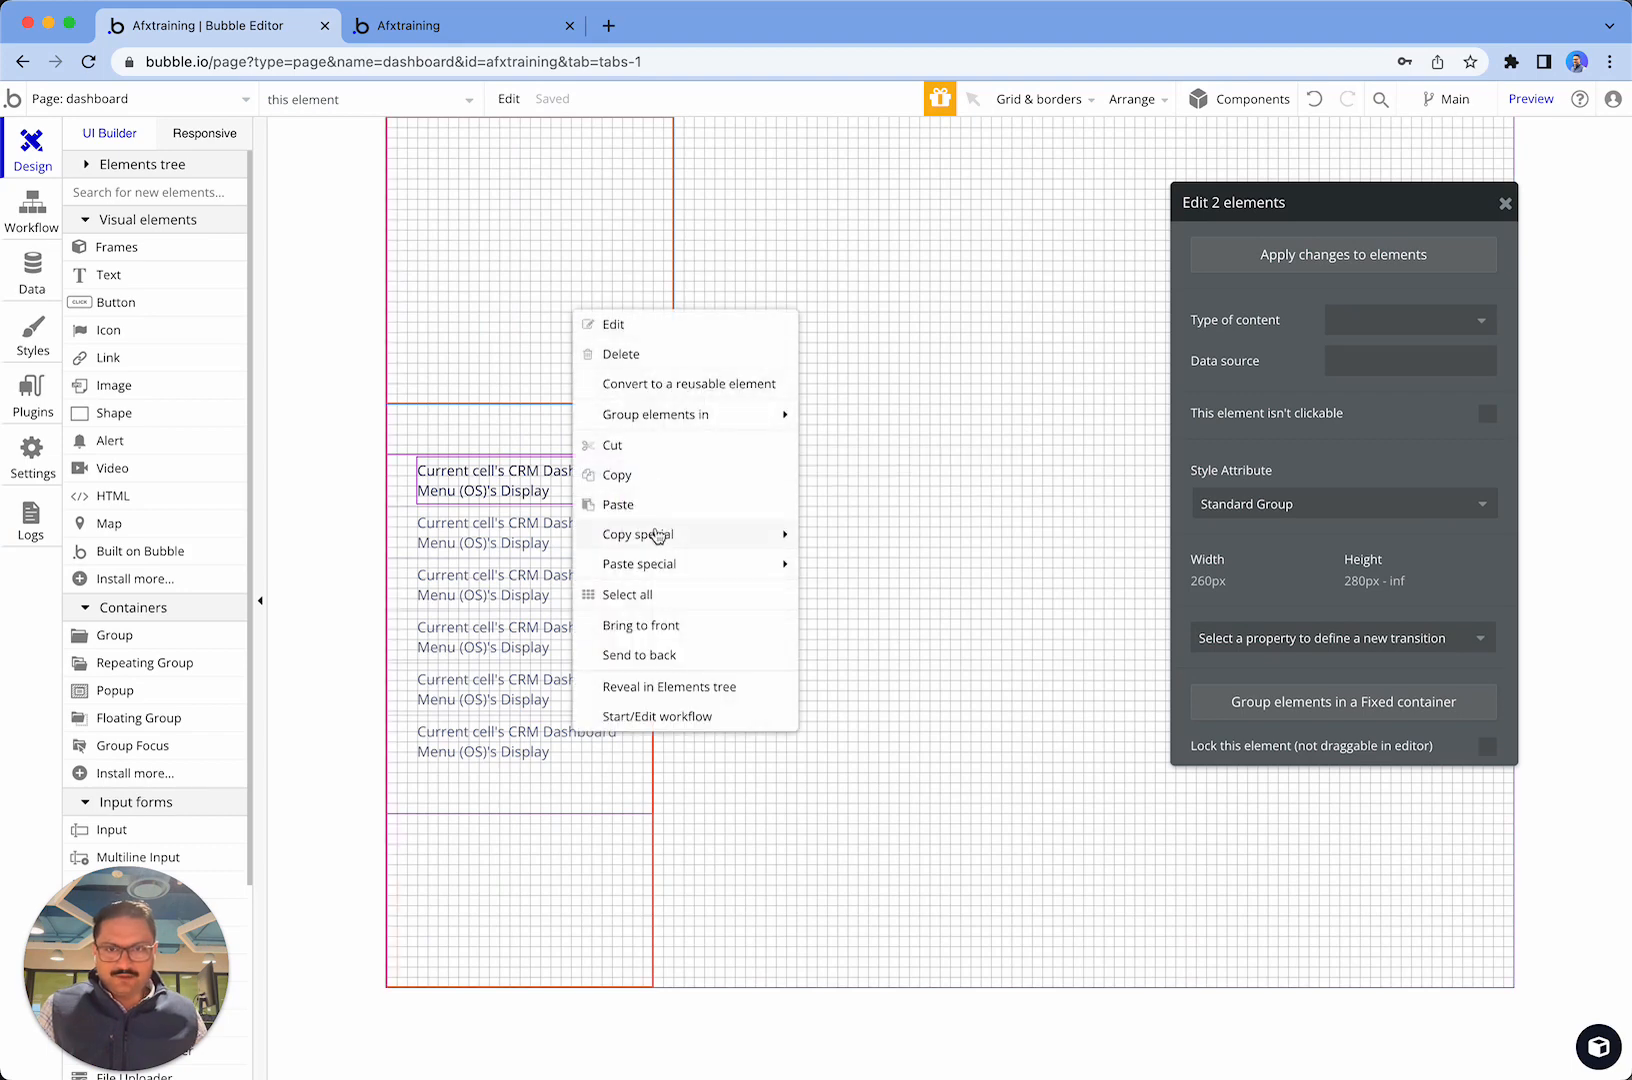
mouse_move(712, 418)
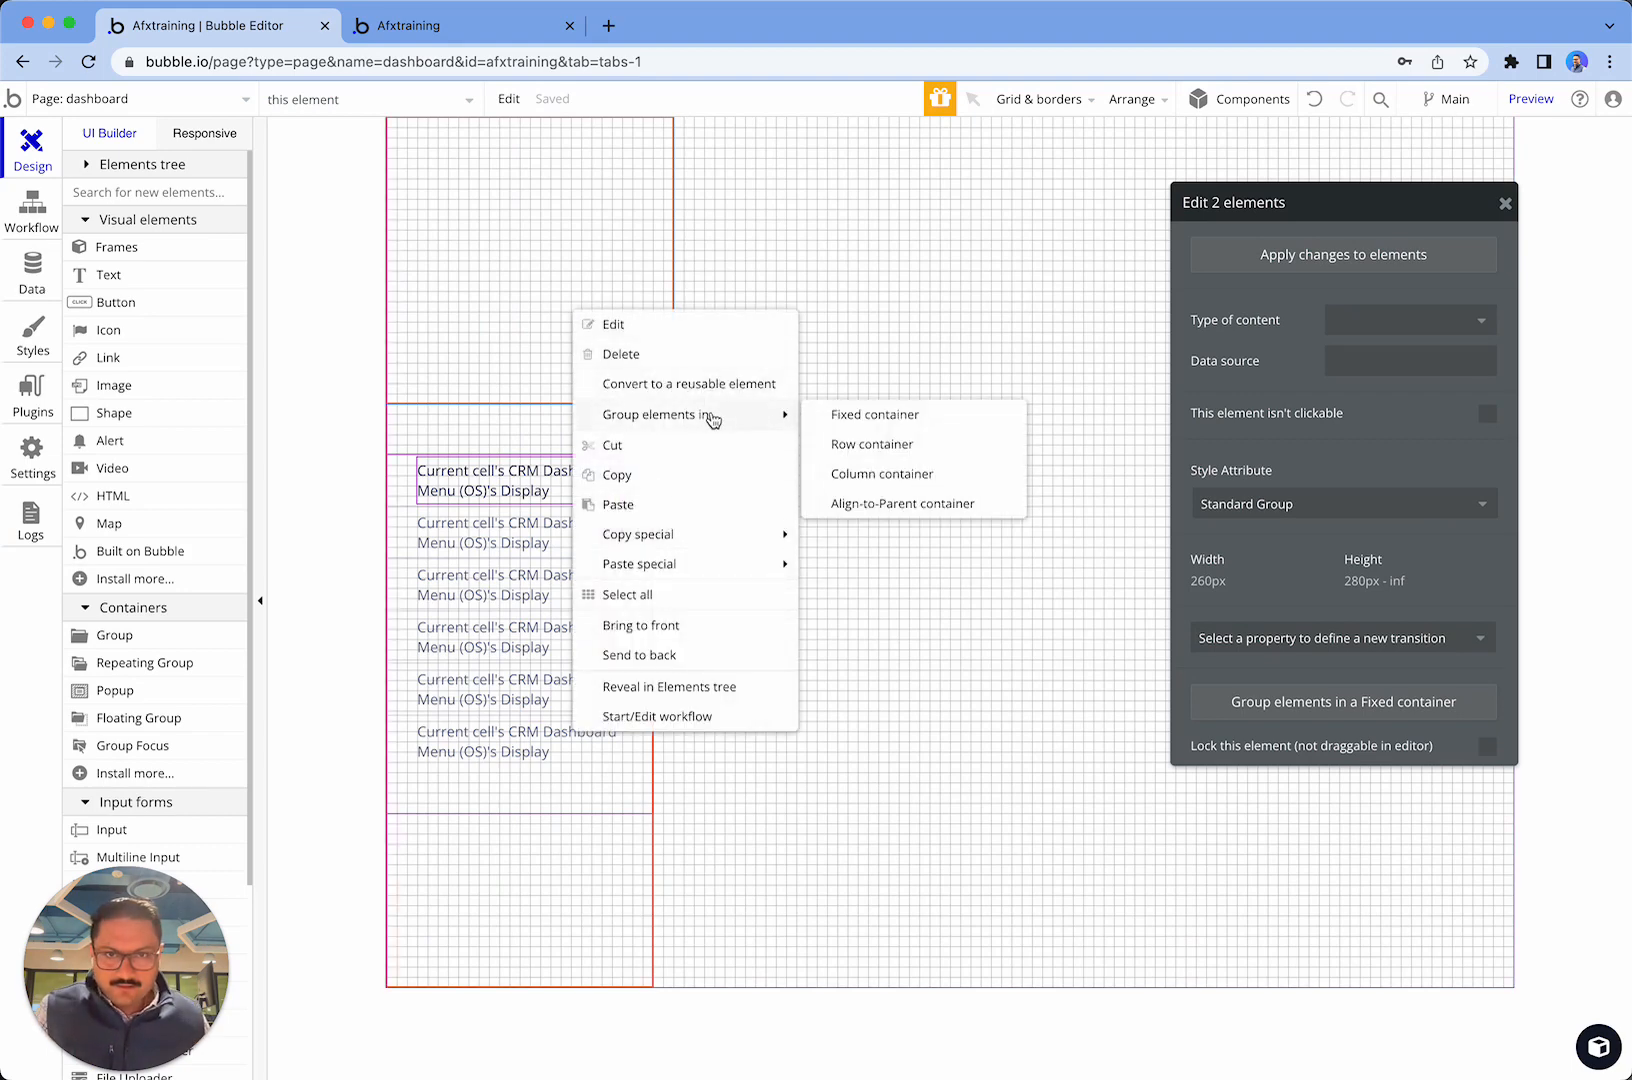
click(912, 446)
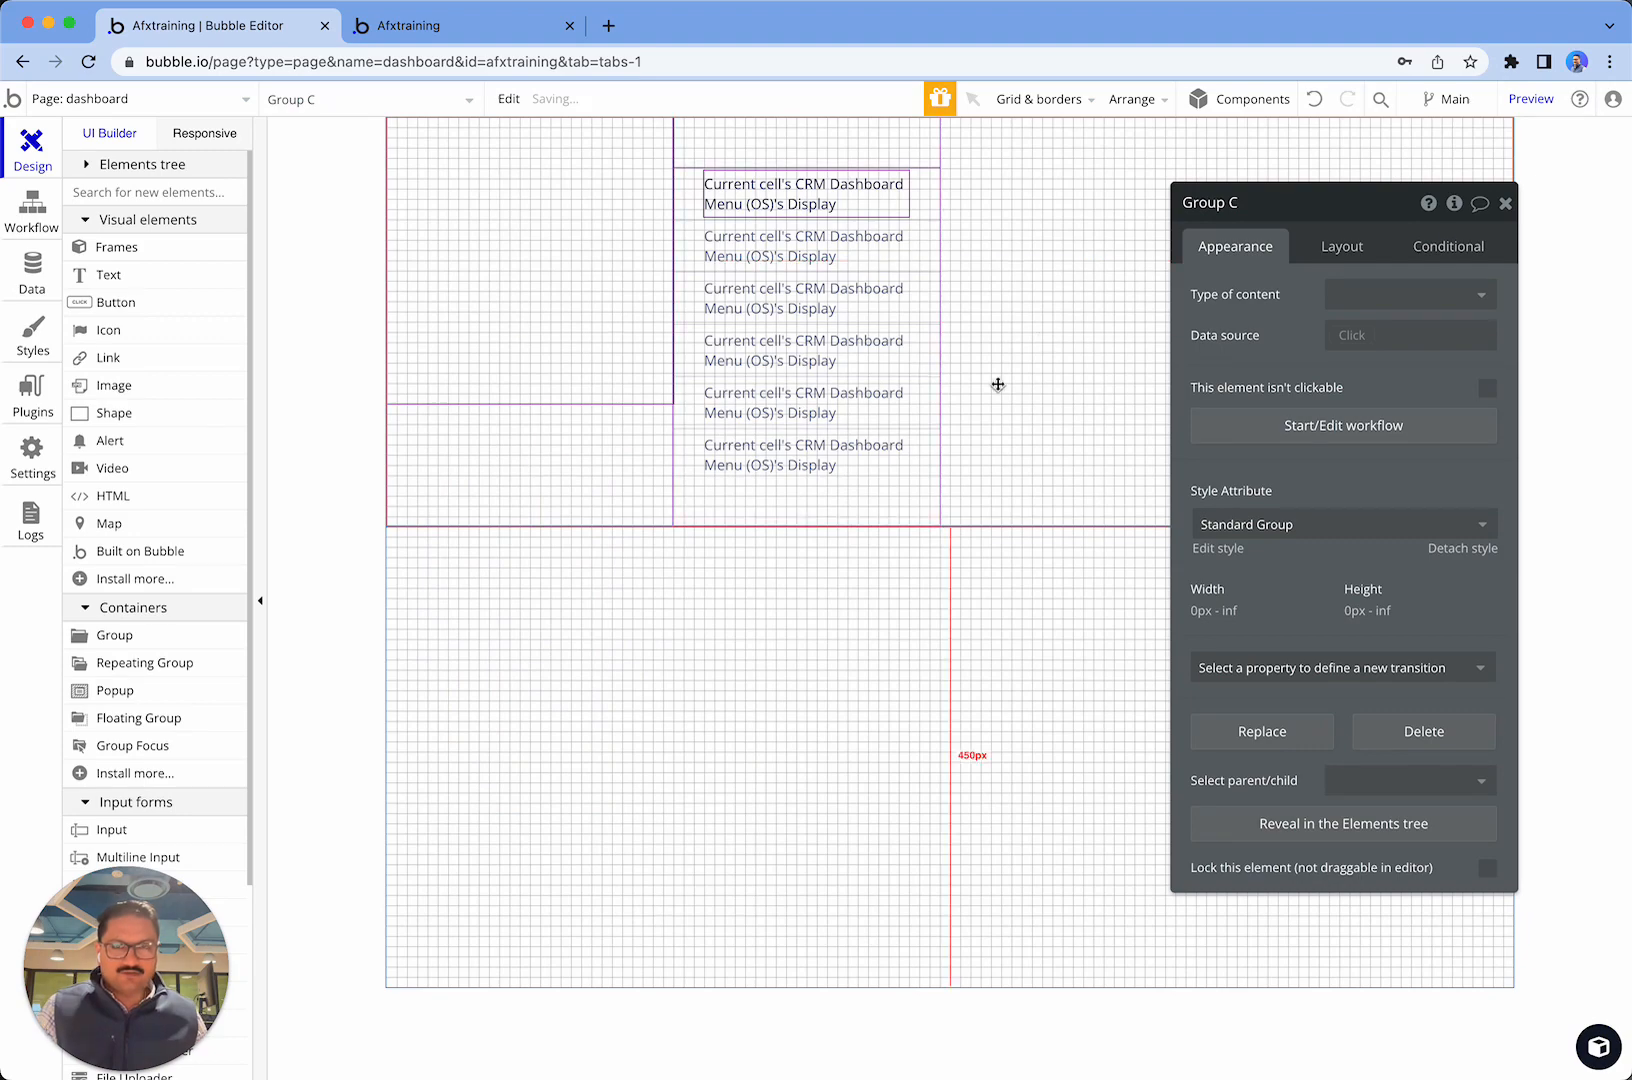
- Examine the layout settings of the menu's repeating group inside the new row container
click(834, 372)
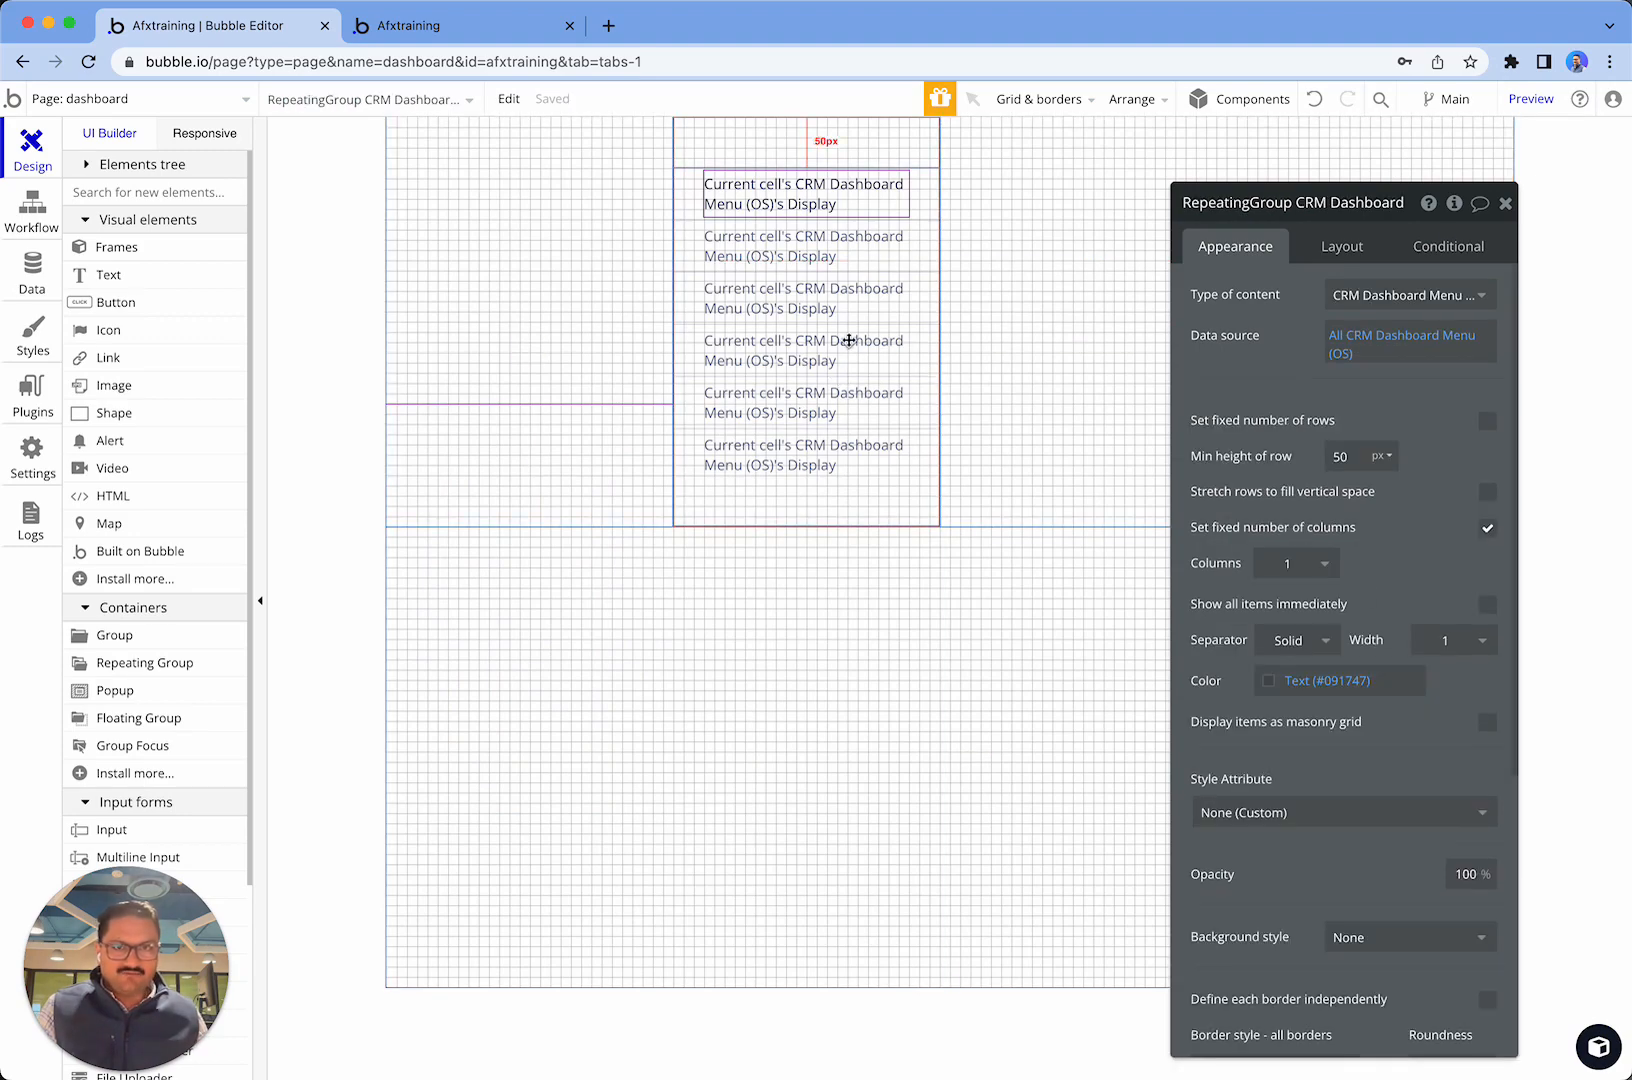
click(503, 325)
click(794, 339)
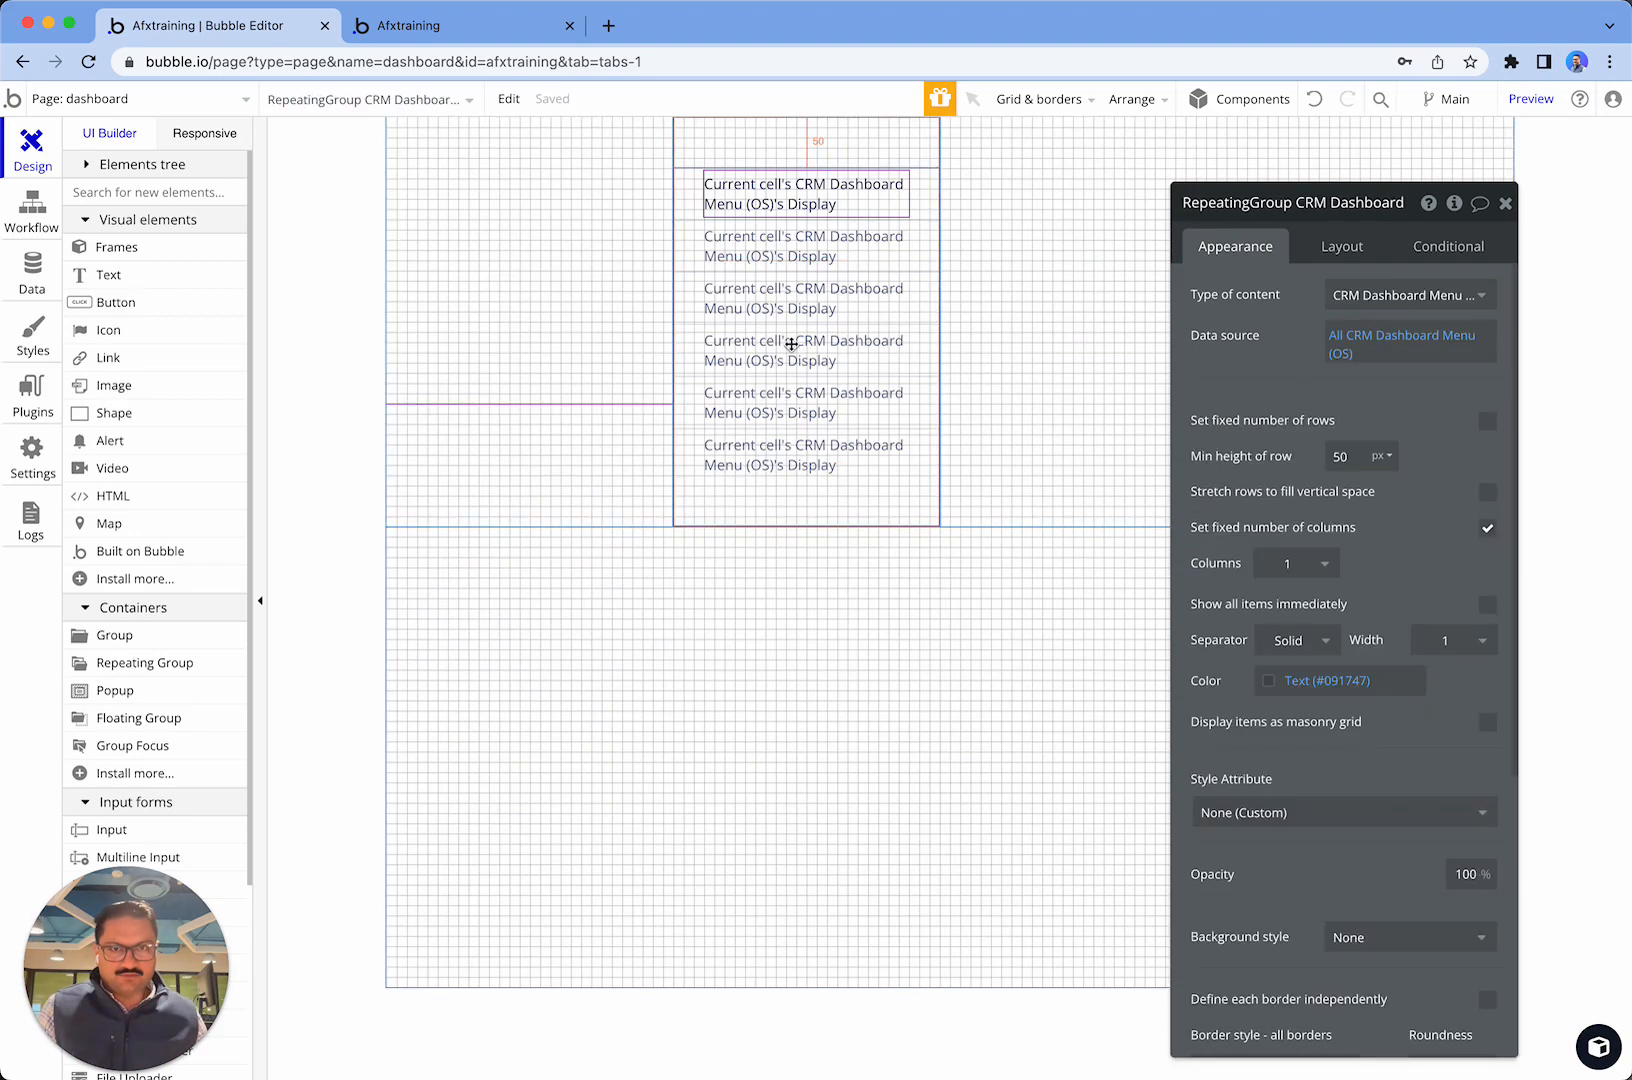
click(1342, 246)
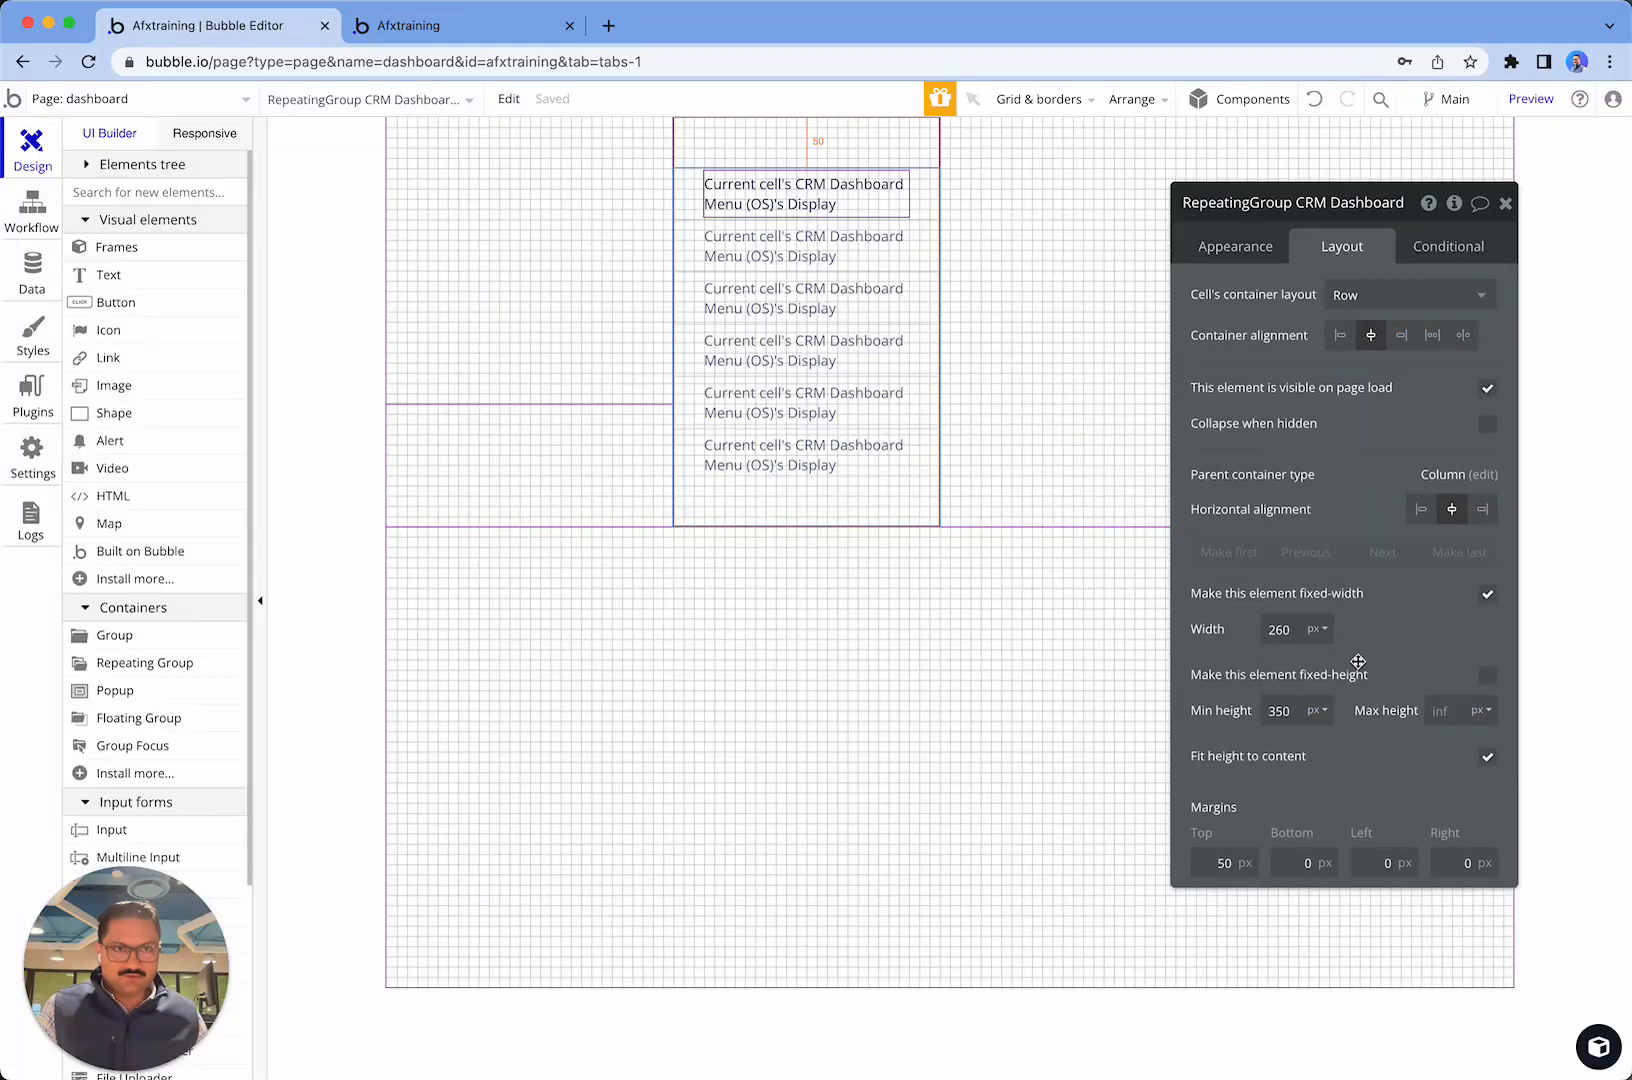
click(1033, 350)
click(868, 338)
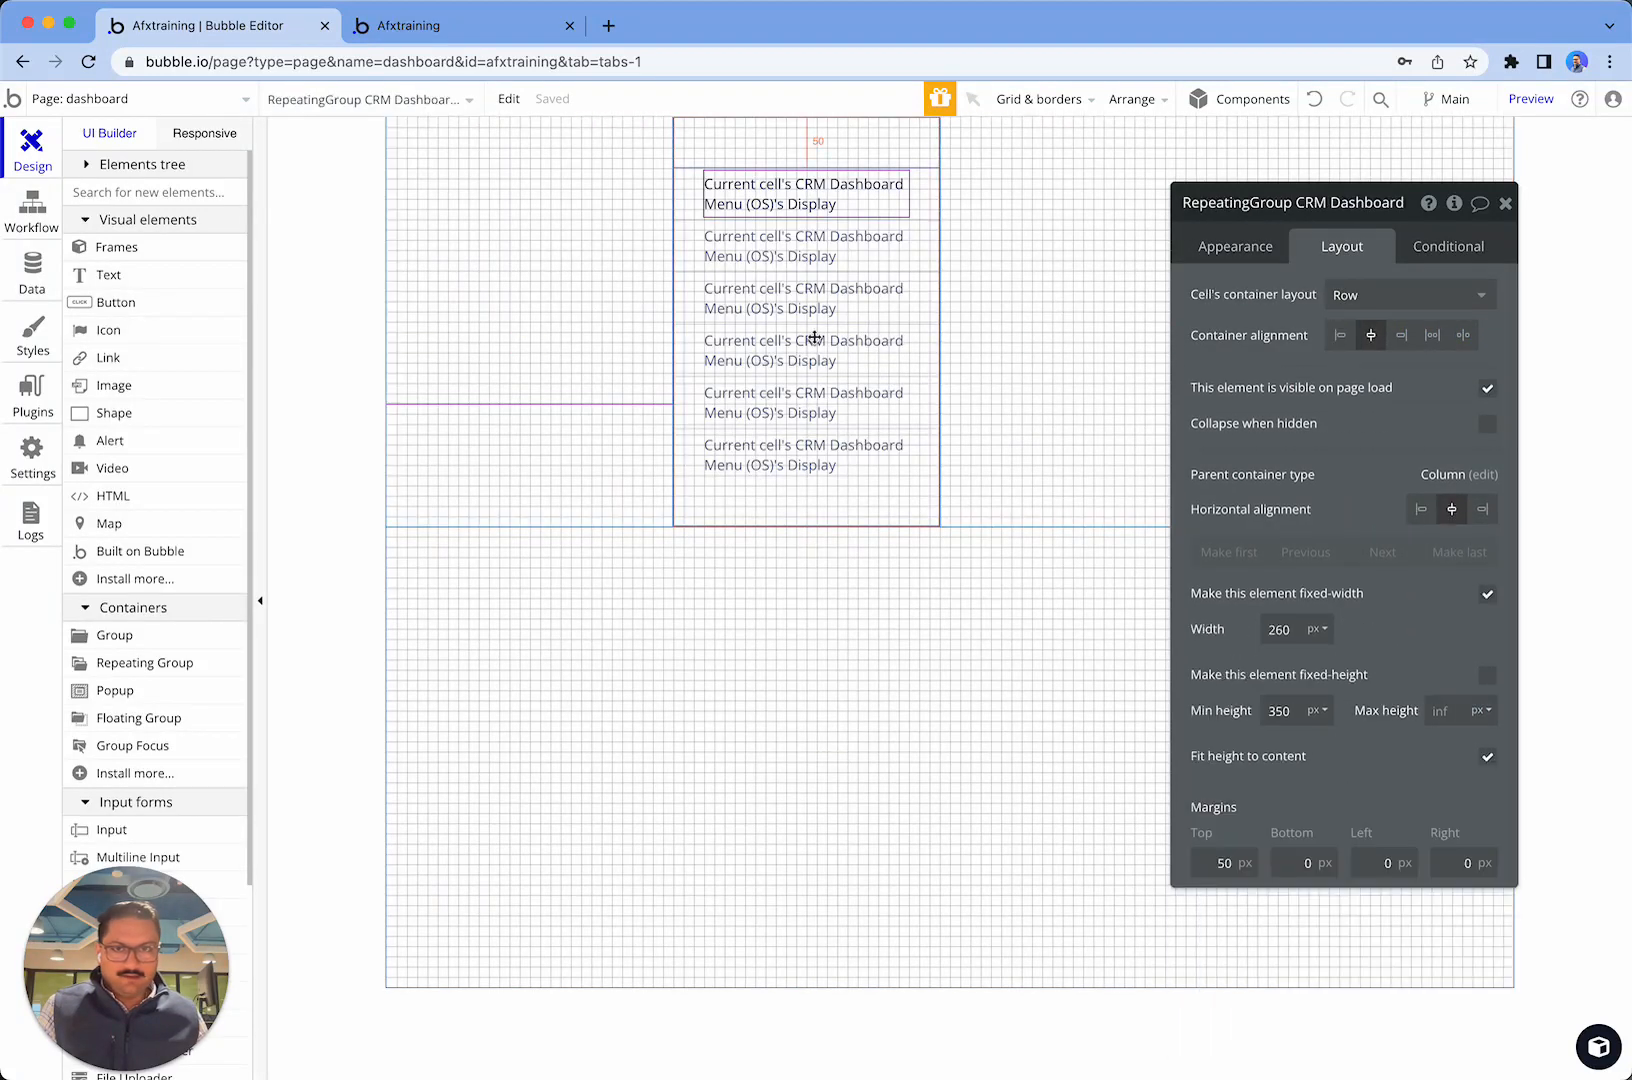
- Move Group Side Menu ahead of Group Contacts in the row container
click(563, 292)
click(834, 146)
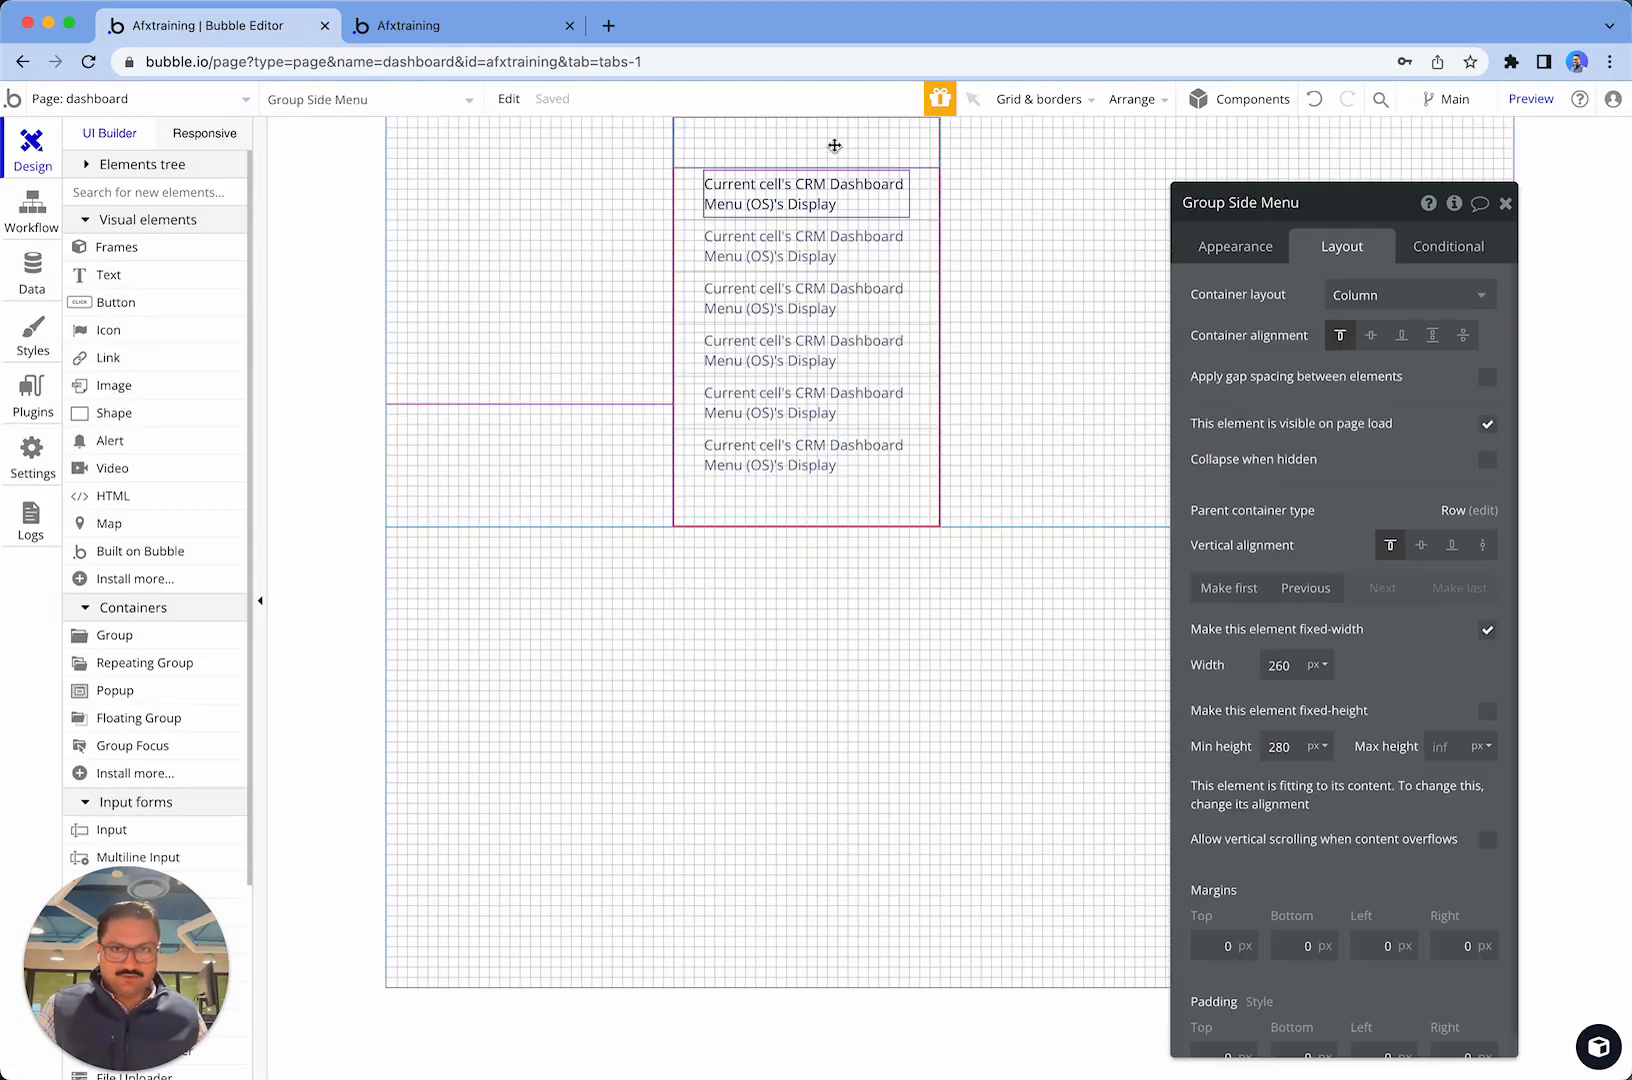
click(1293, 598)
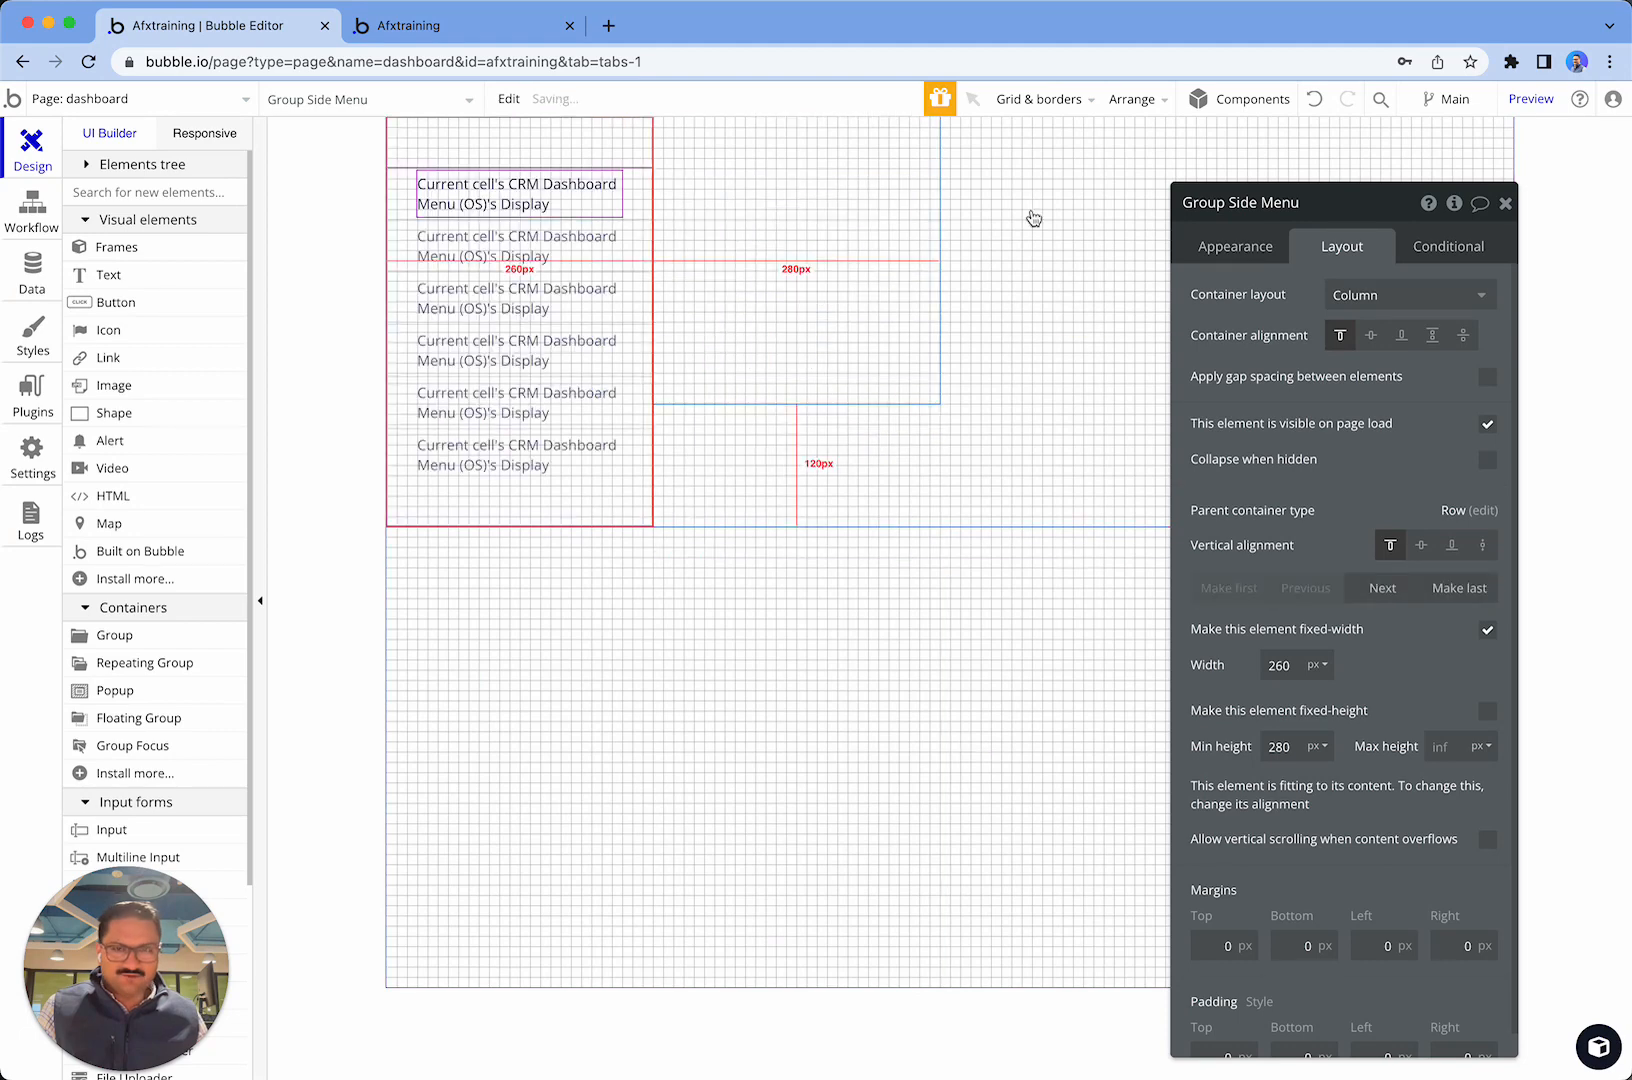
- Turn off Fit height to content for the row container holding the side menu and contacts groups
click(835, 251)
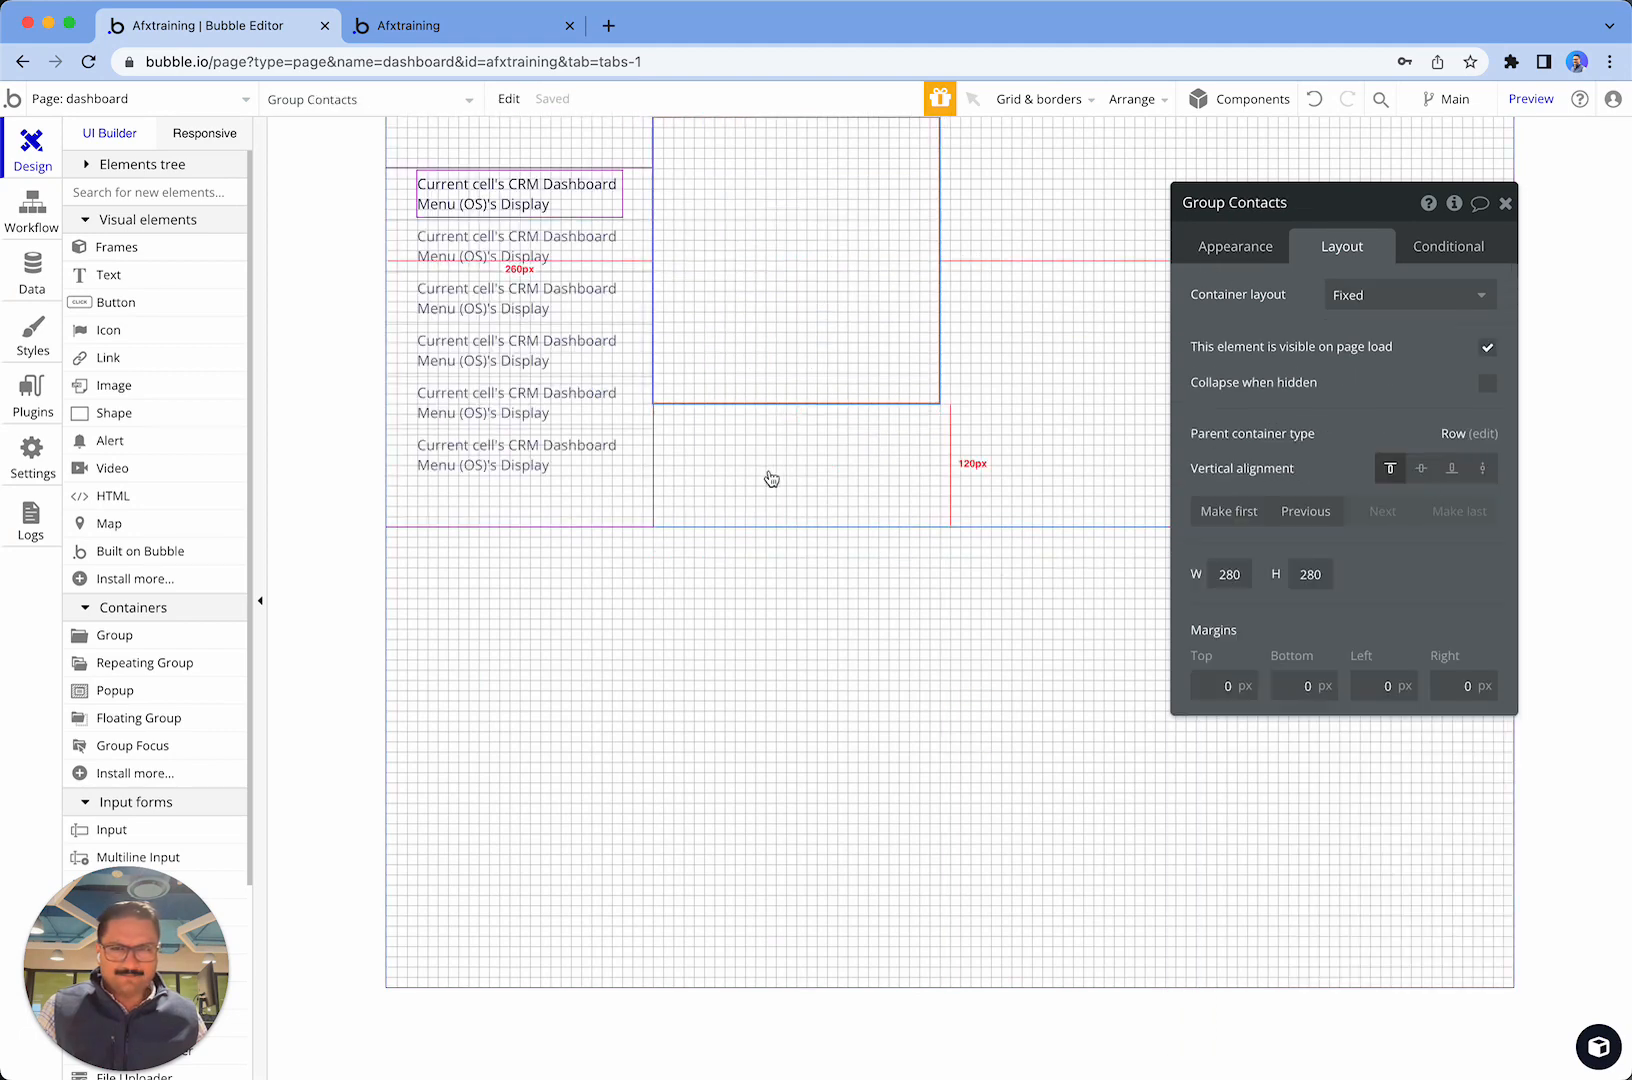
click(770, 473)
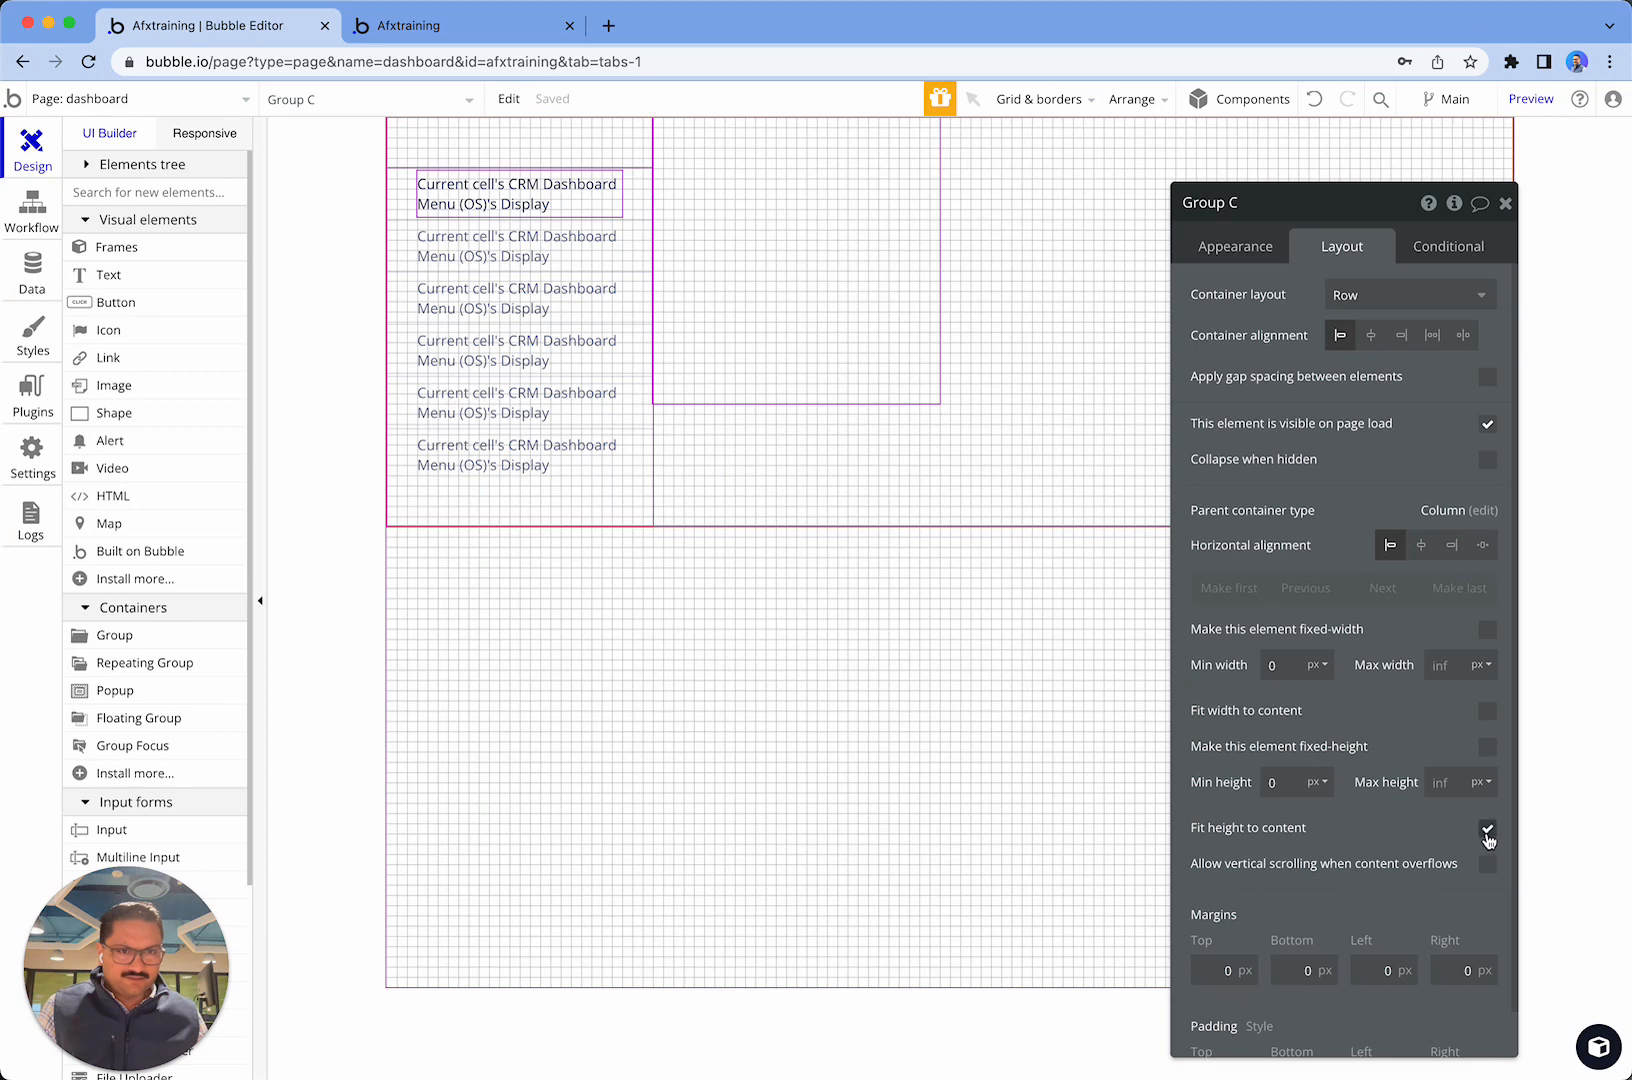
click(538, 155)
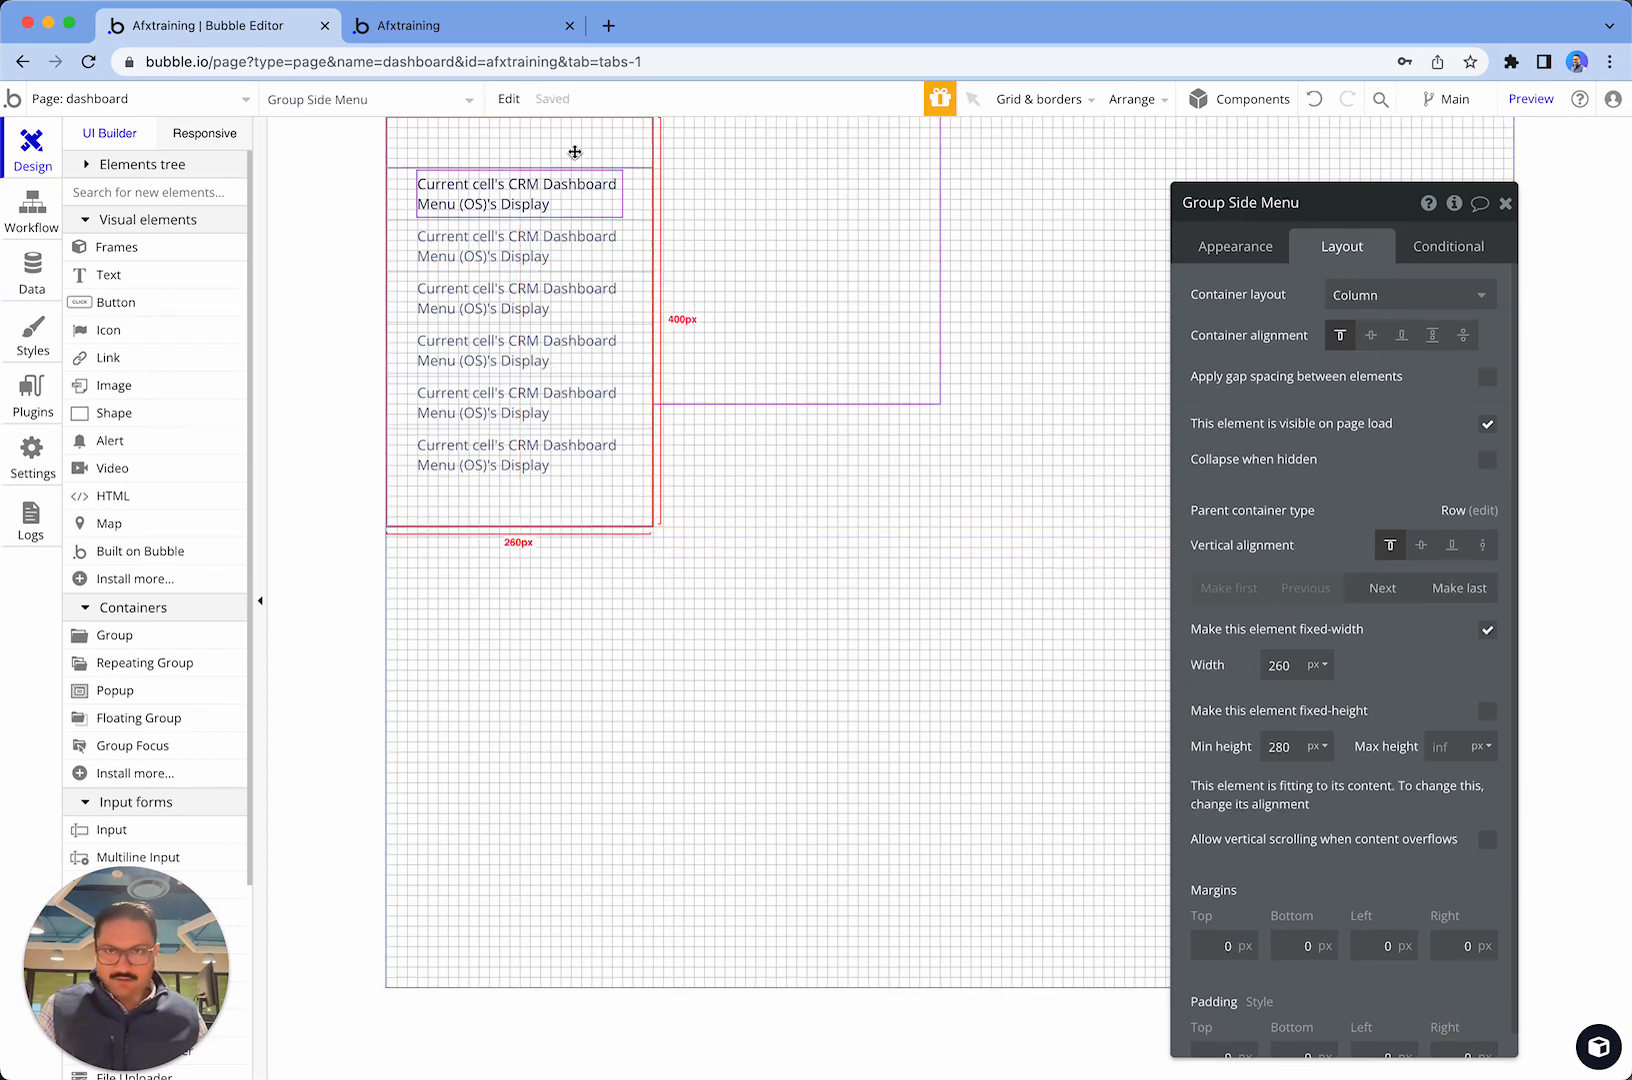
click(582, 324)
click(593, 164)
click(710, 152)
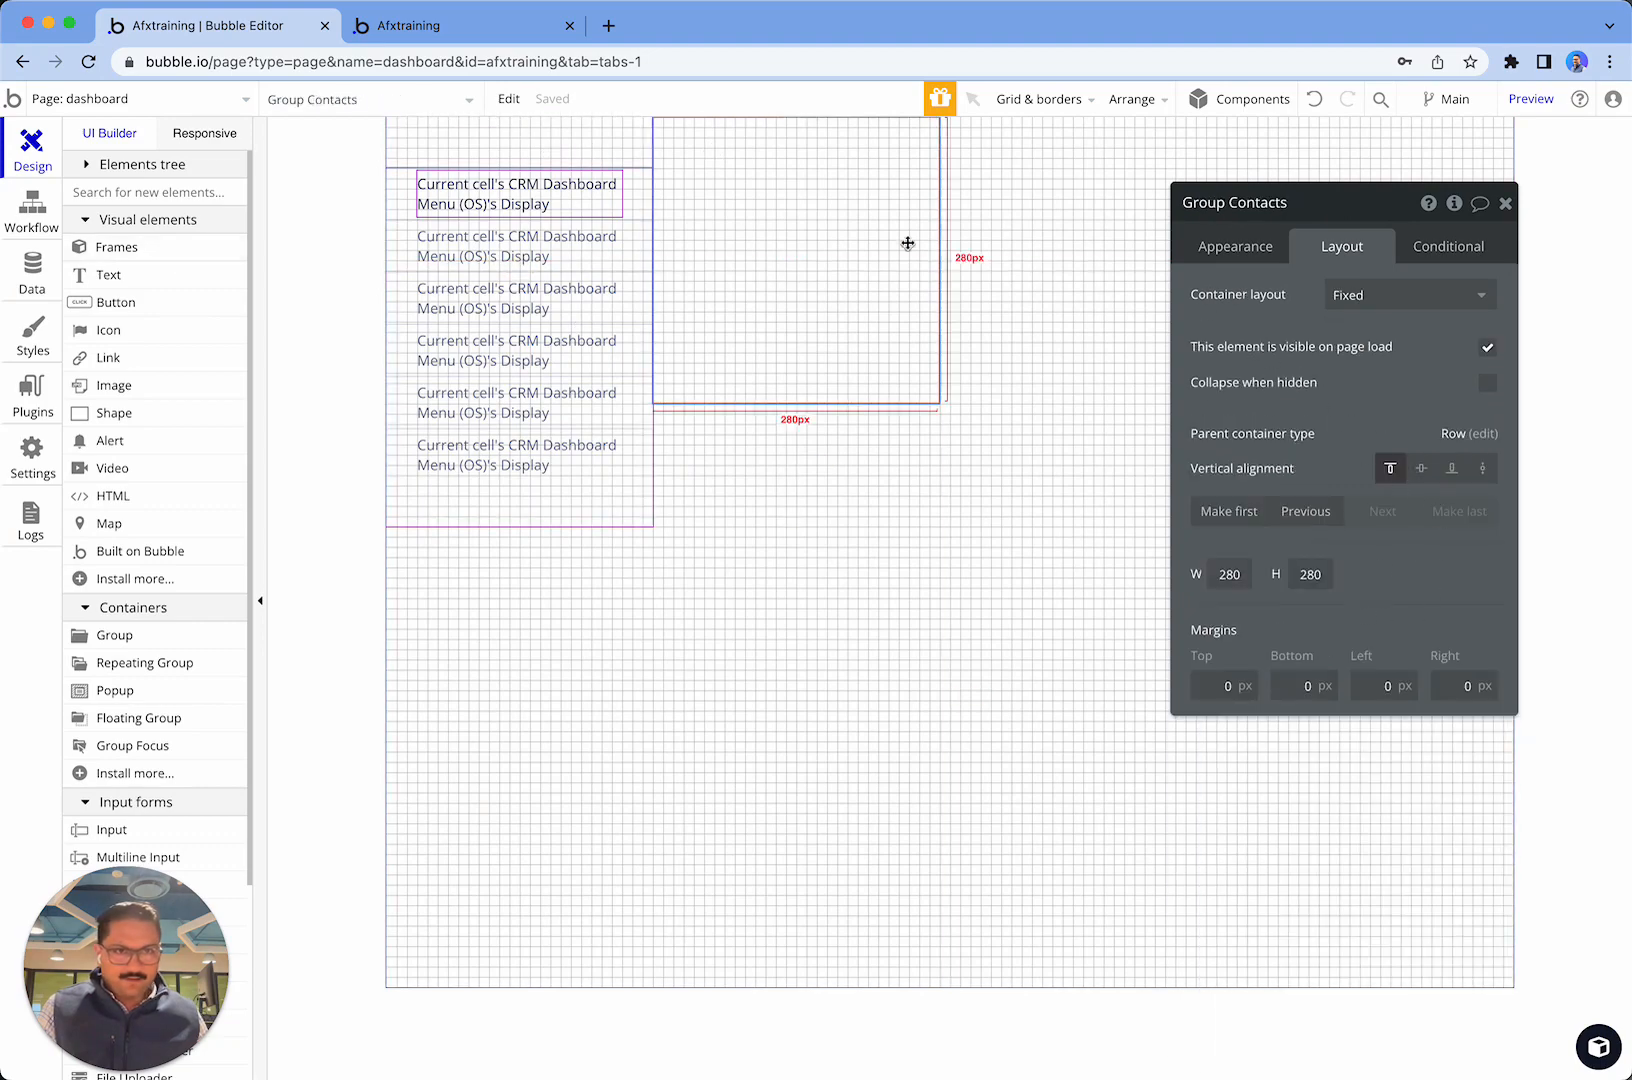
click(882, 470)
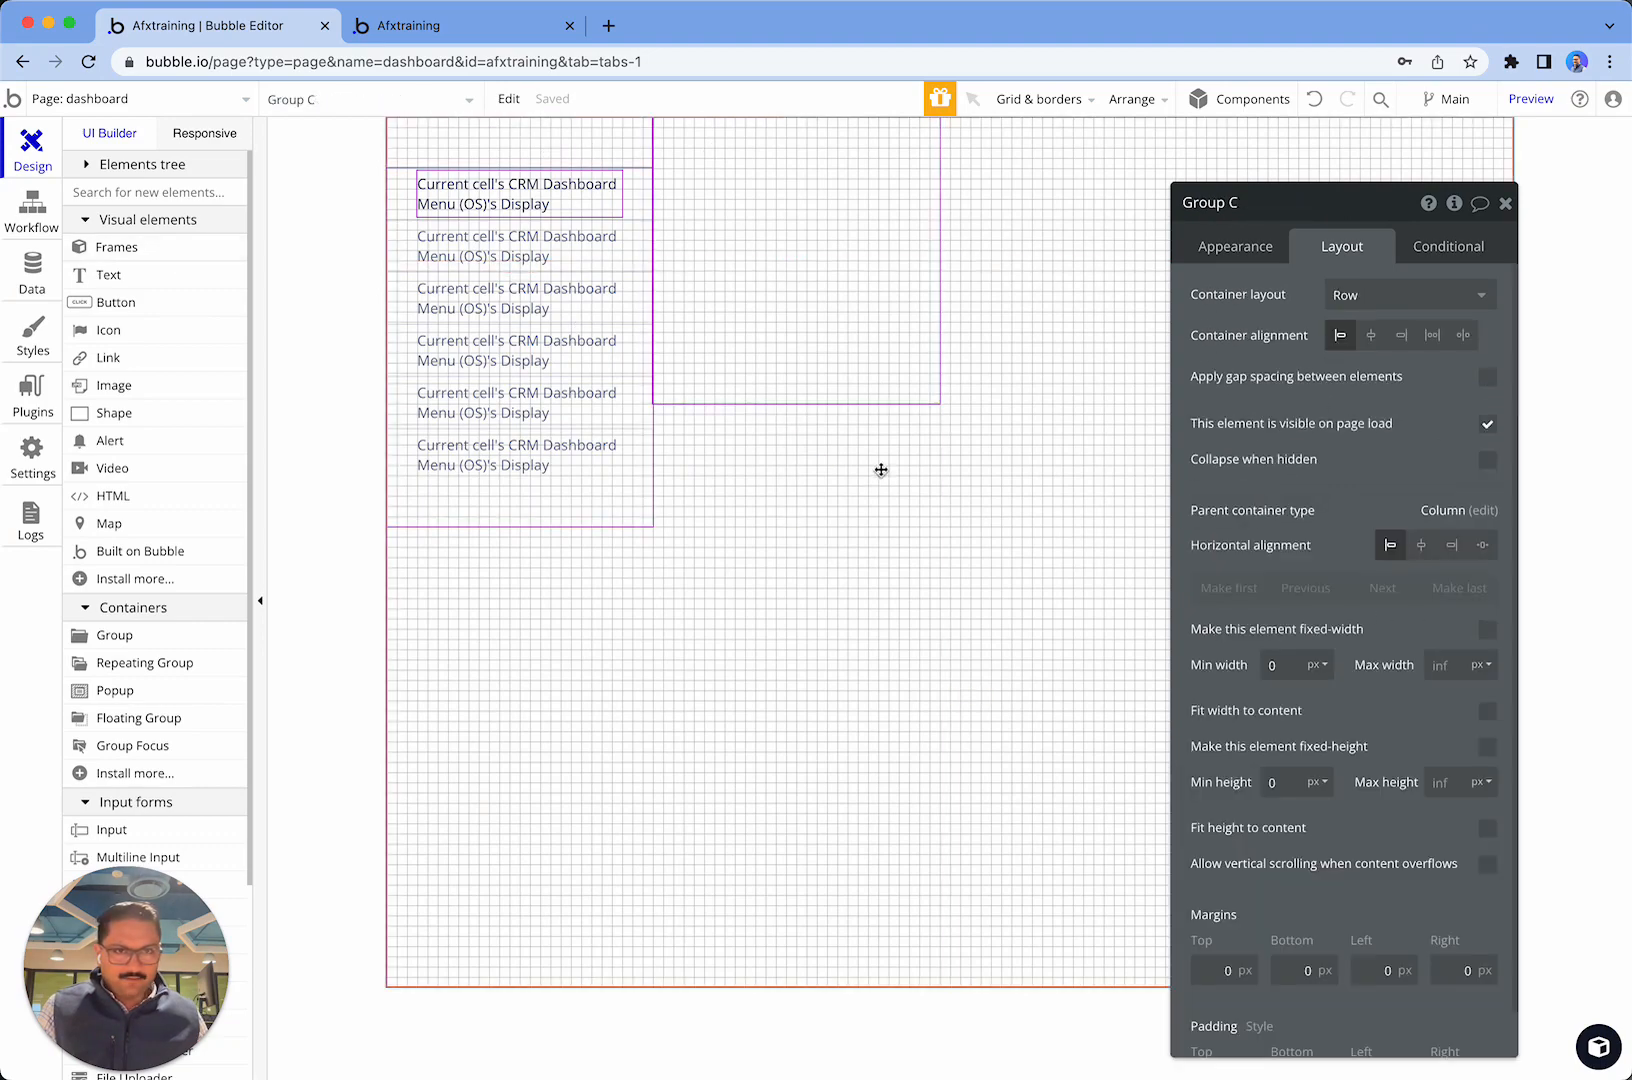
- Rename the row container Group Main
click(1255, 202)
key(BackSpace)
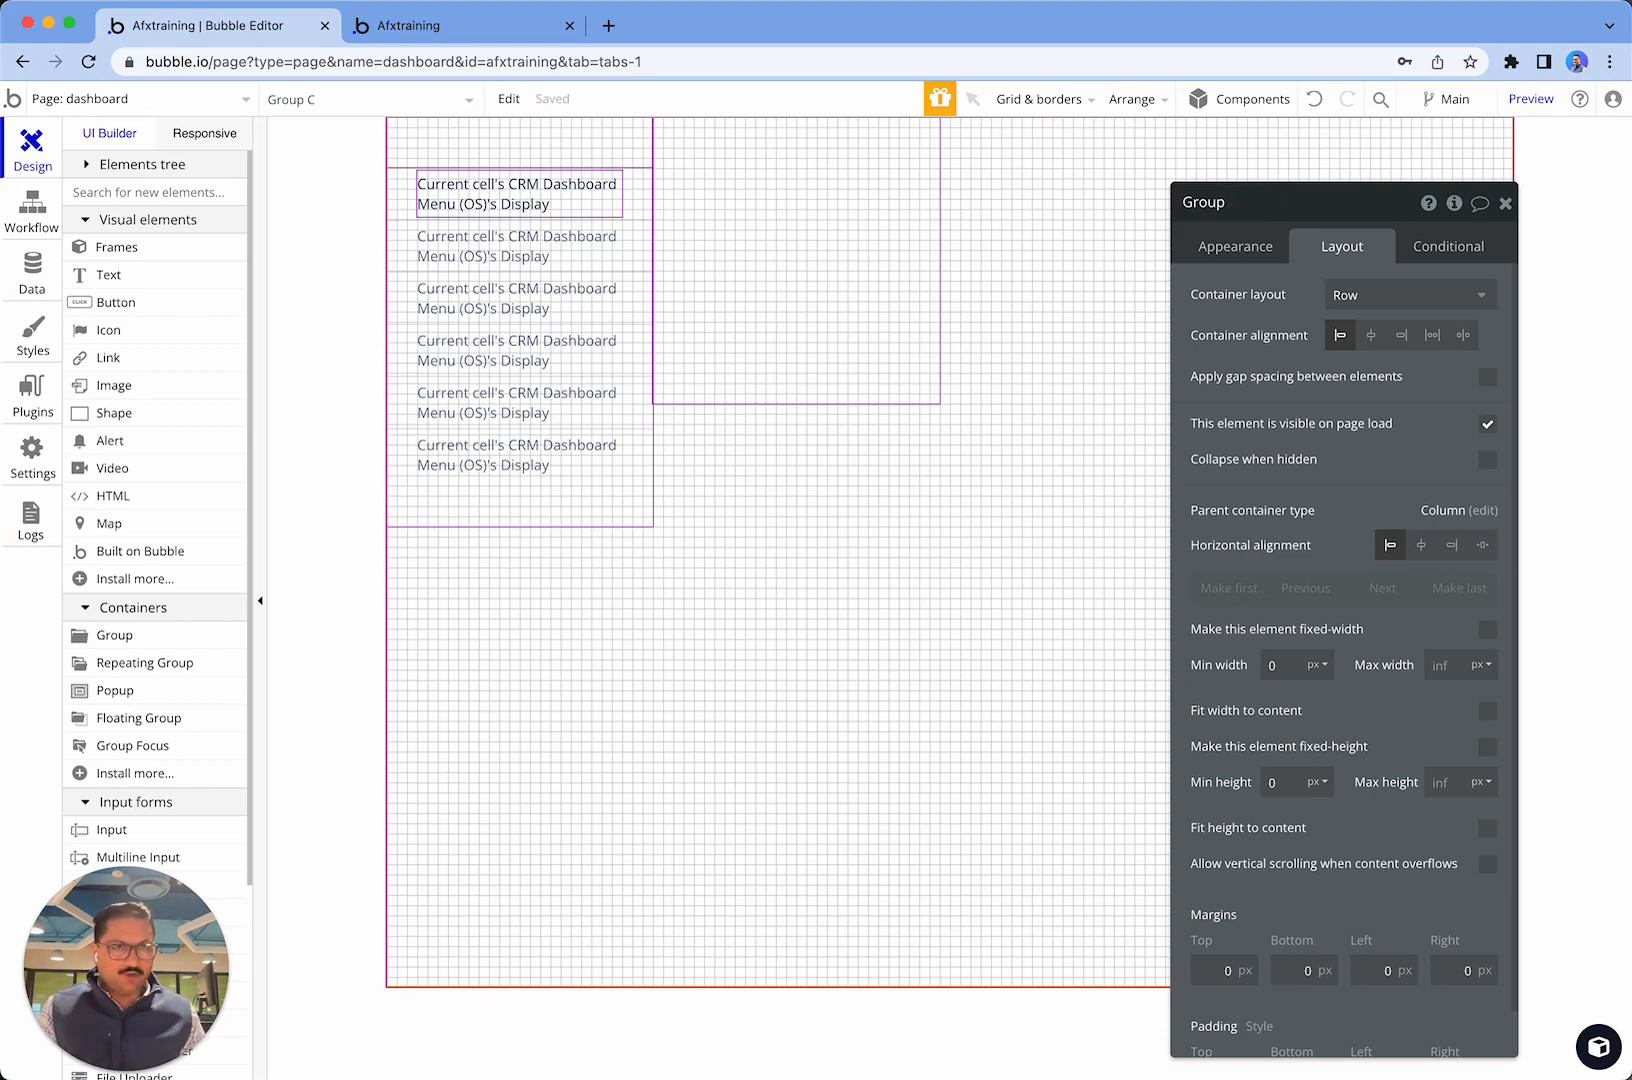
key(Return)
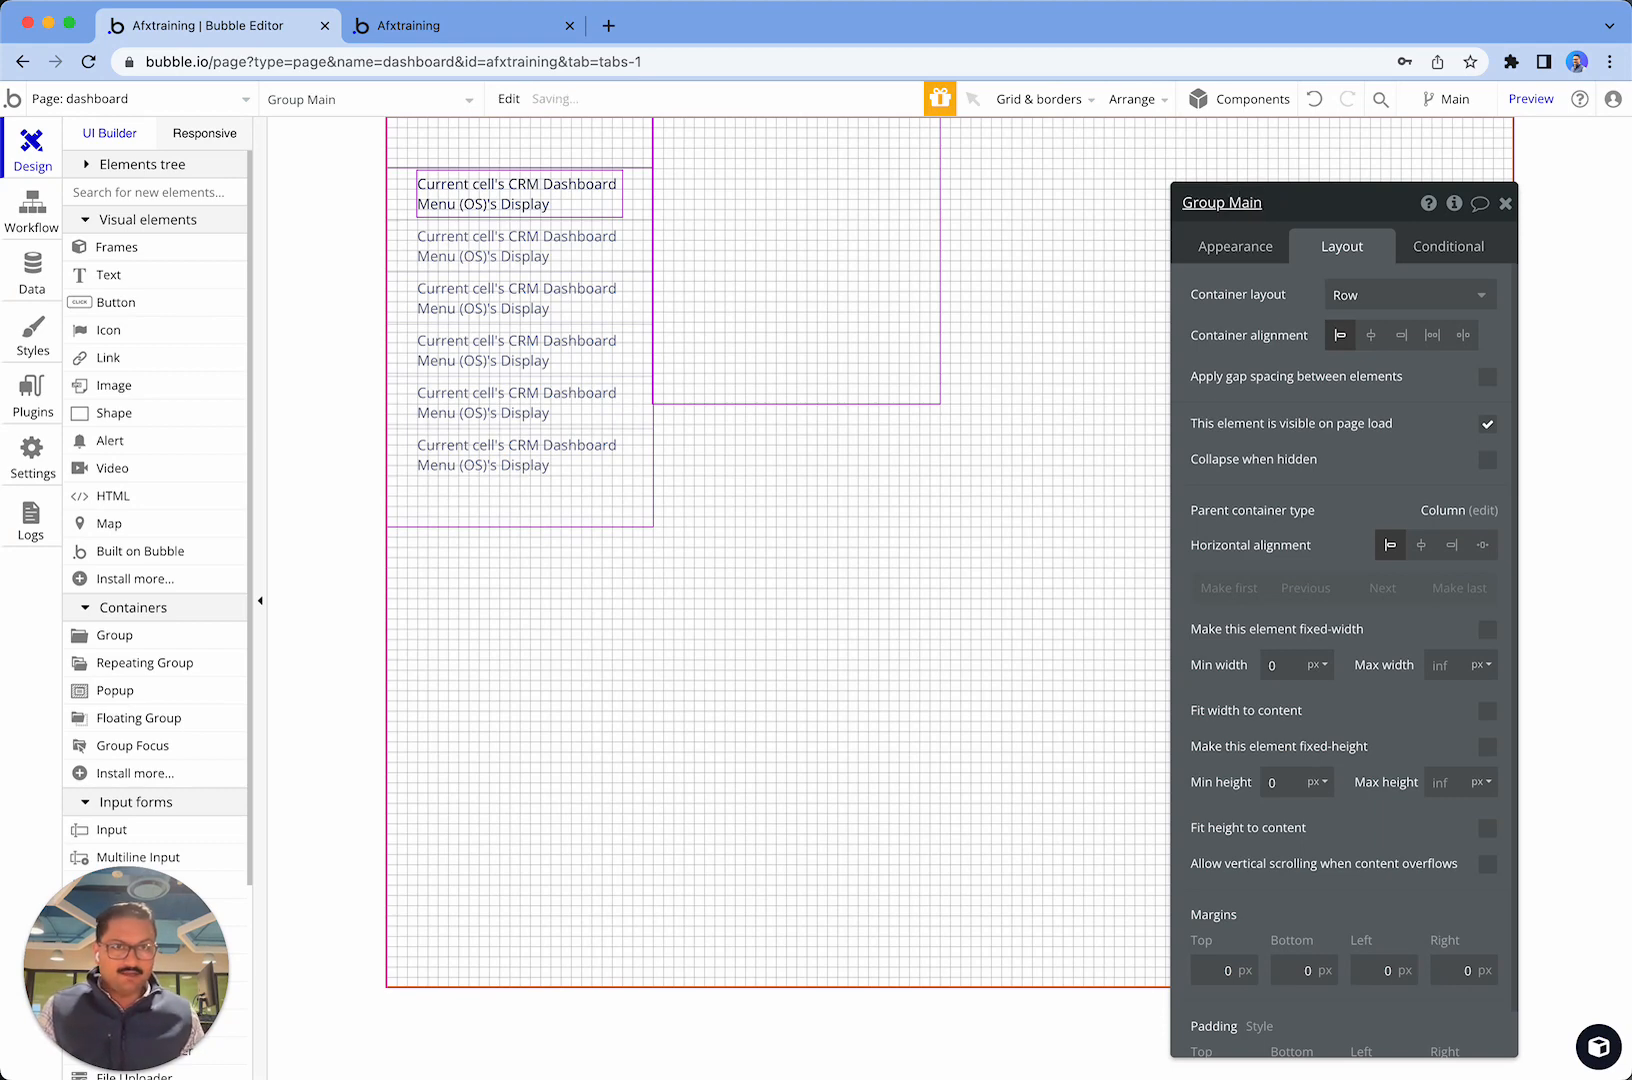
- Change Group Contacts to a Column container layout with a minimum height of 850 px
click(477, 125)
click(707, 197)
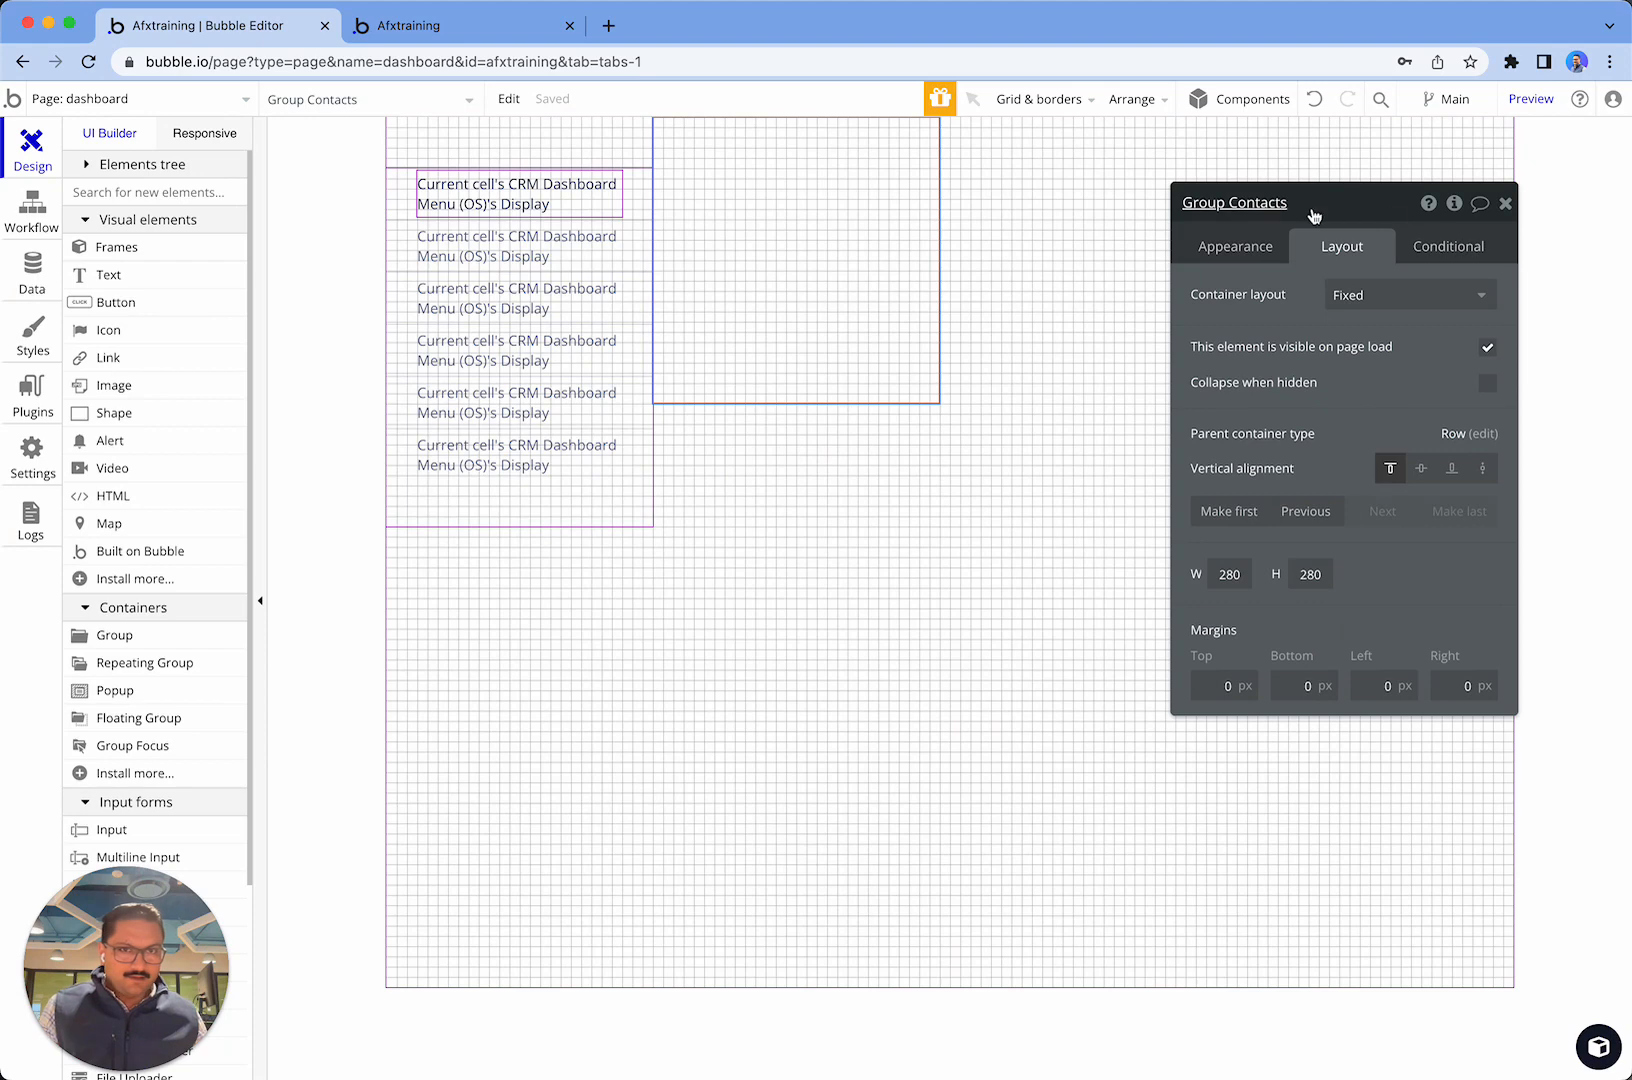
click(1313, 205)
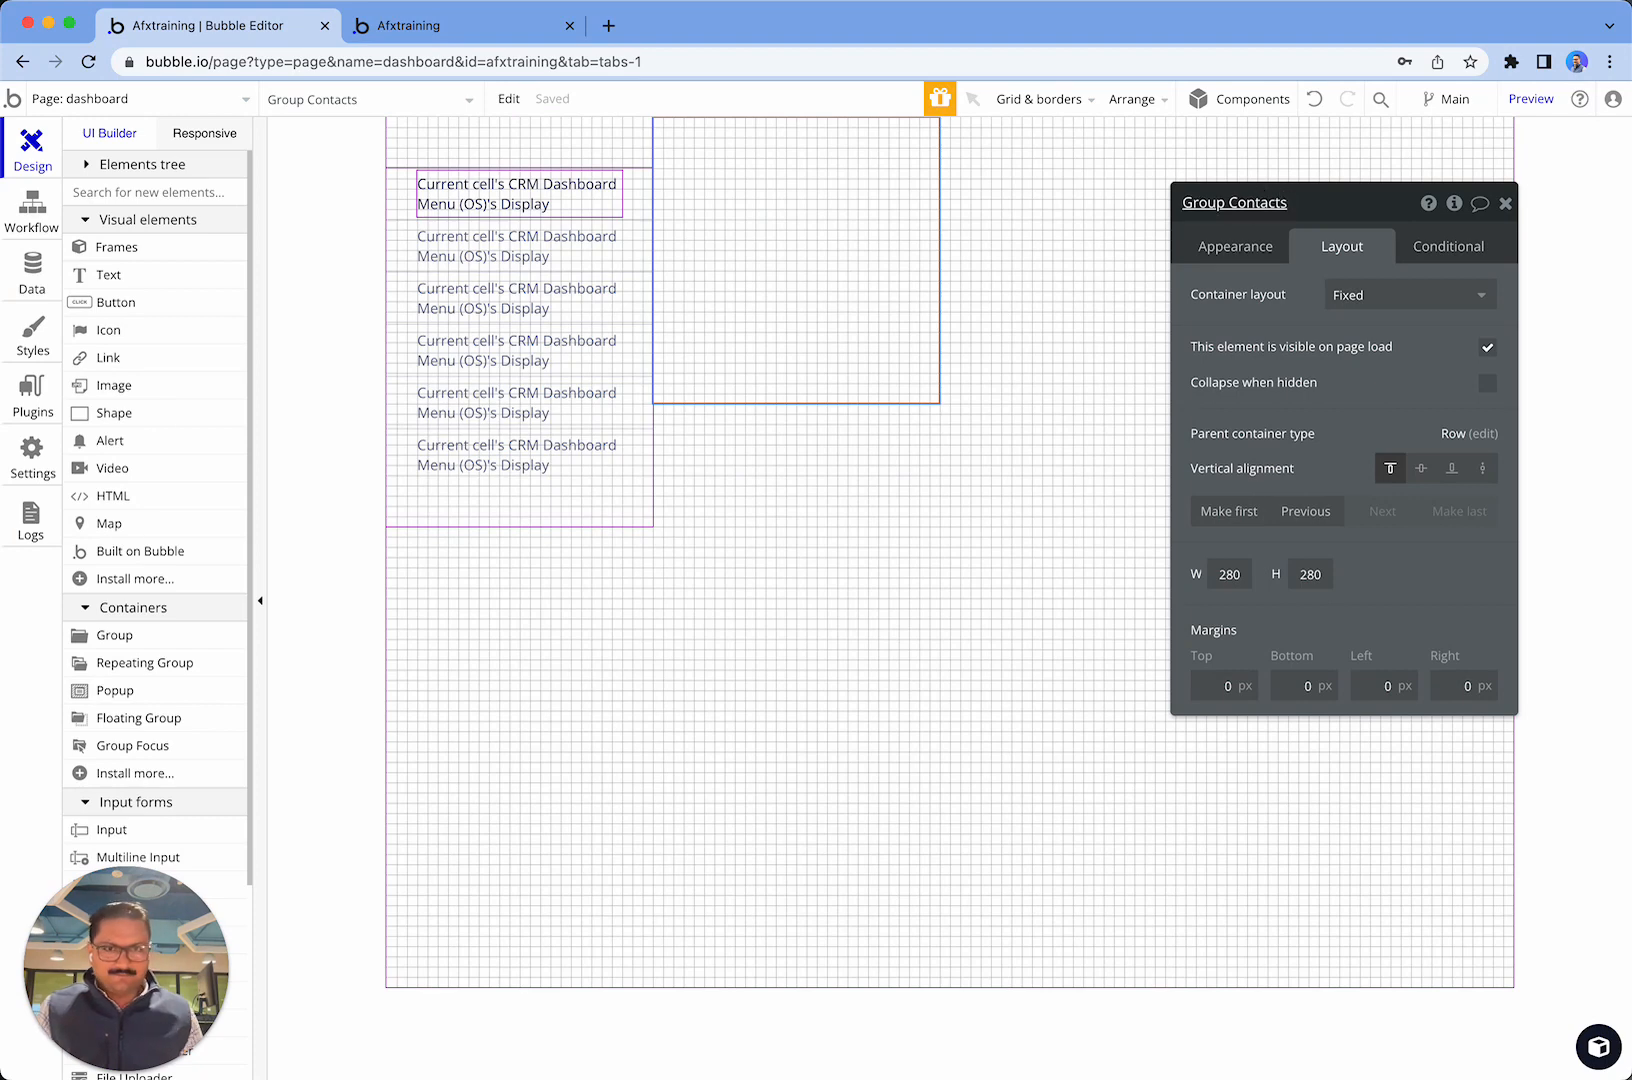
click(1382, 292)
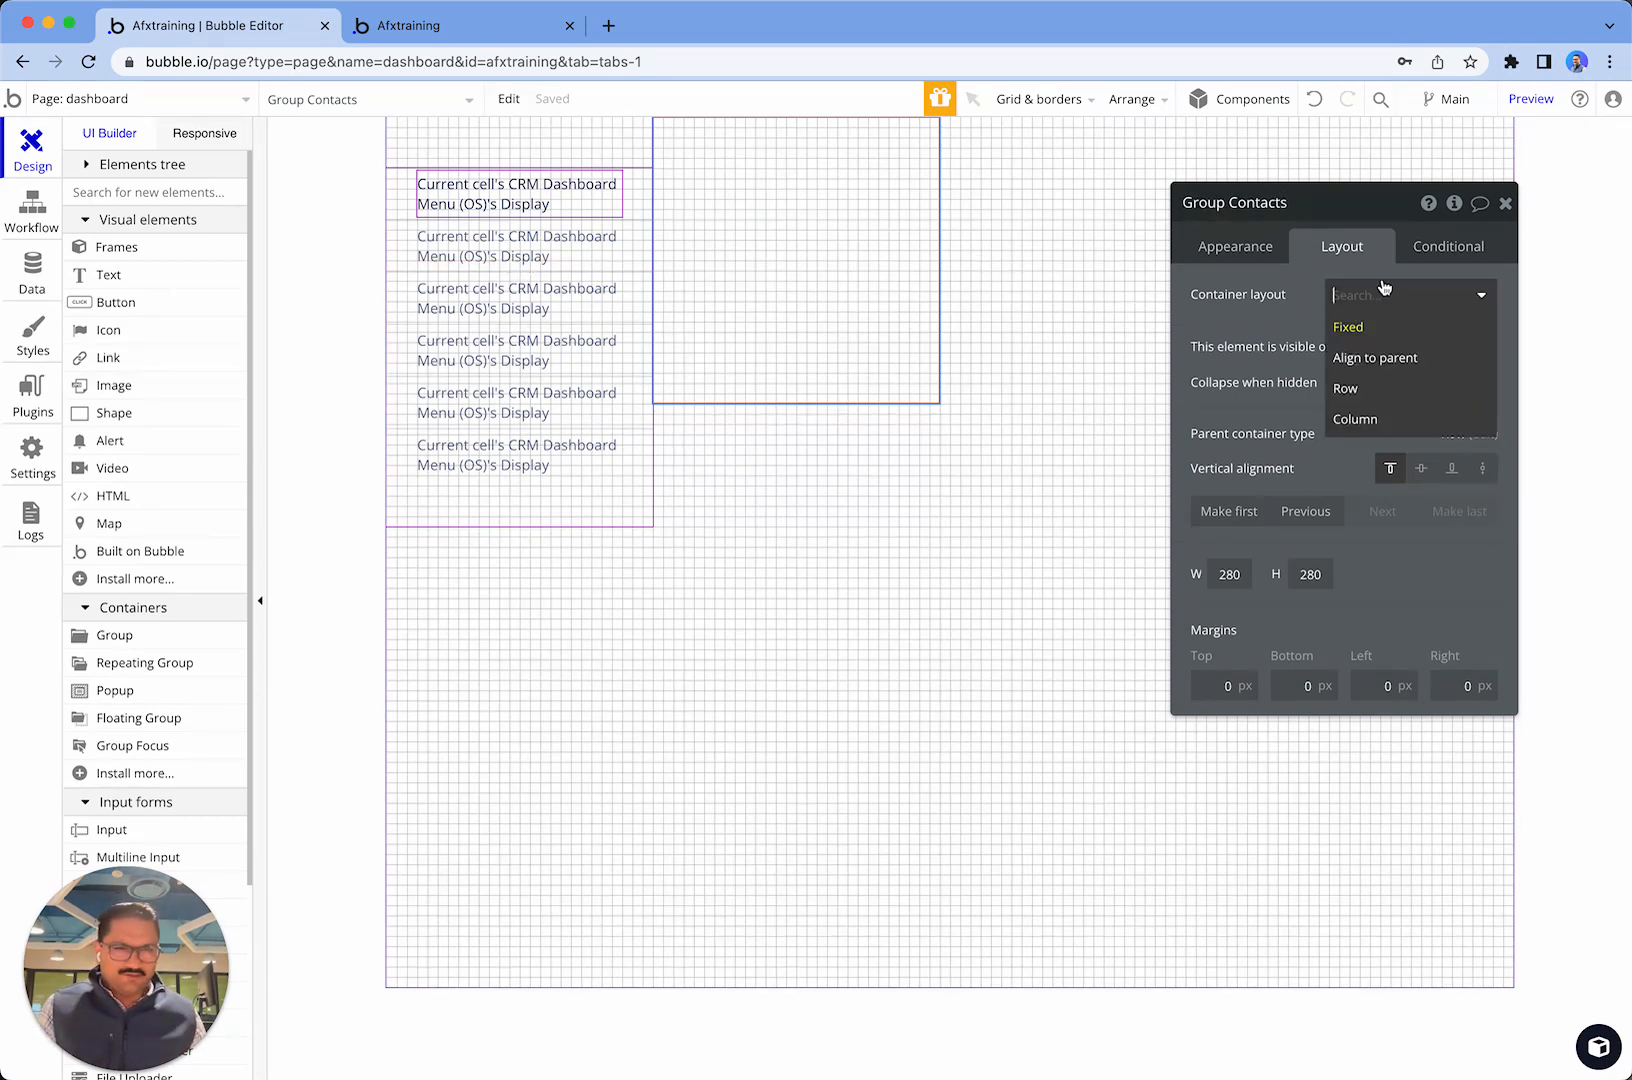
click(1388, 419)
click(894, 634)
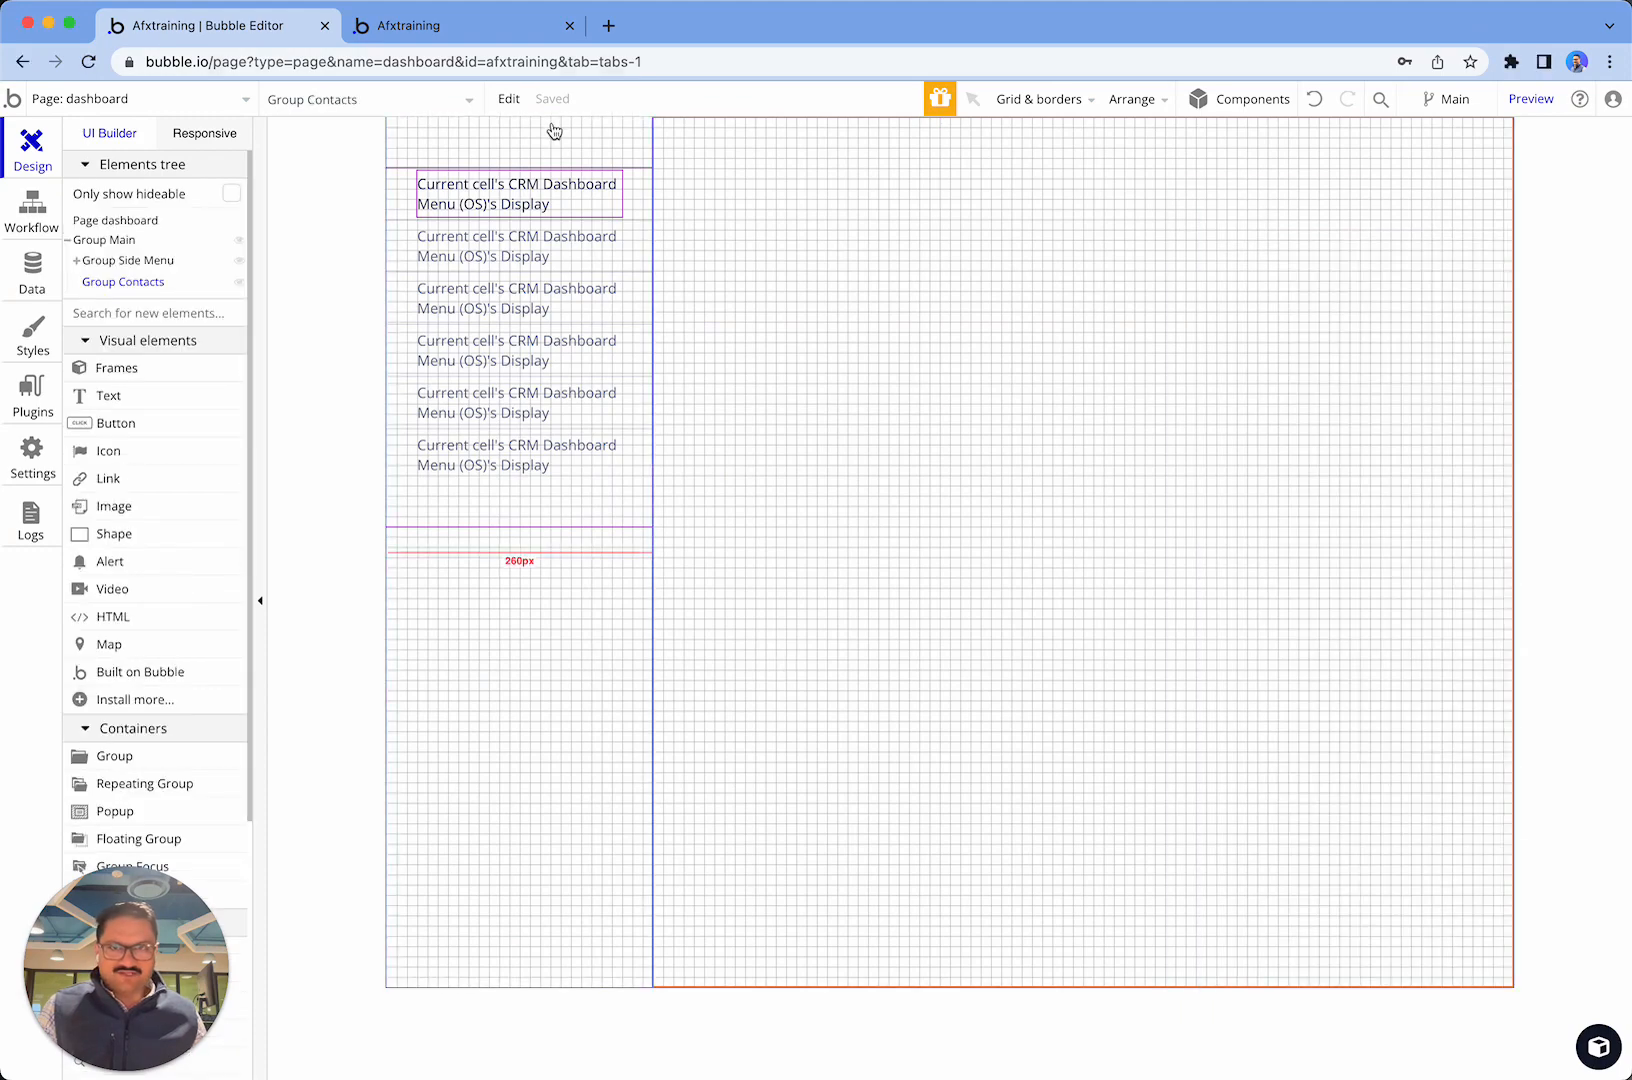
- Set Group Side Menu's minimum height to 850 px and compare it with the page and Group Contacts
double_click(553, 125)
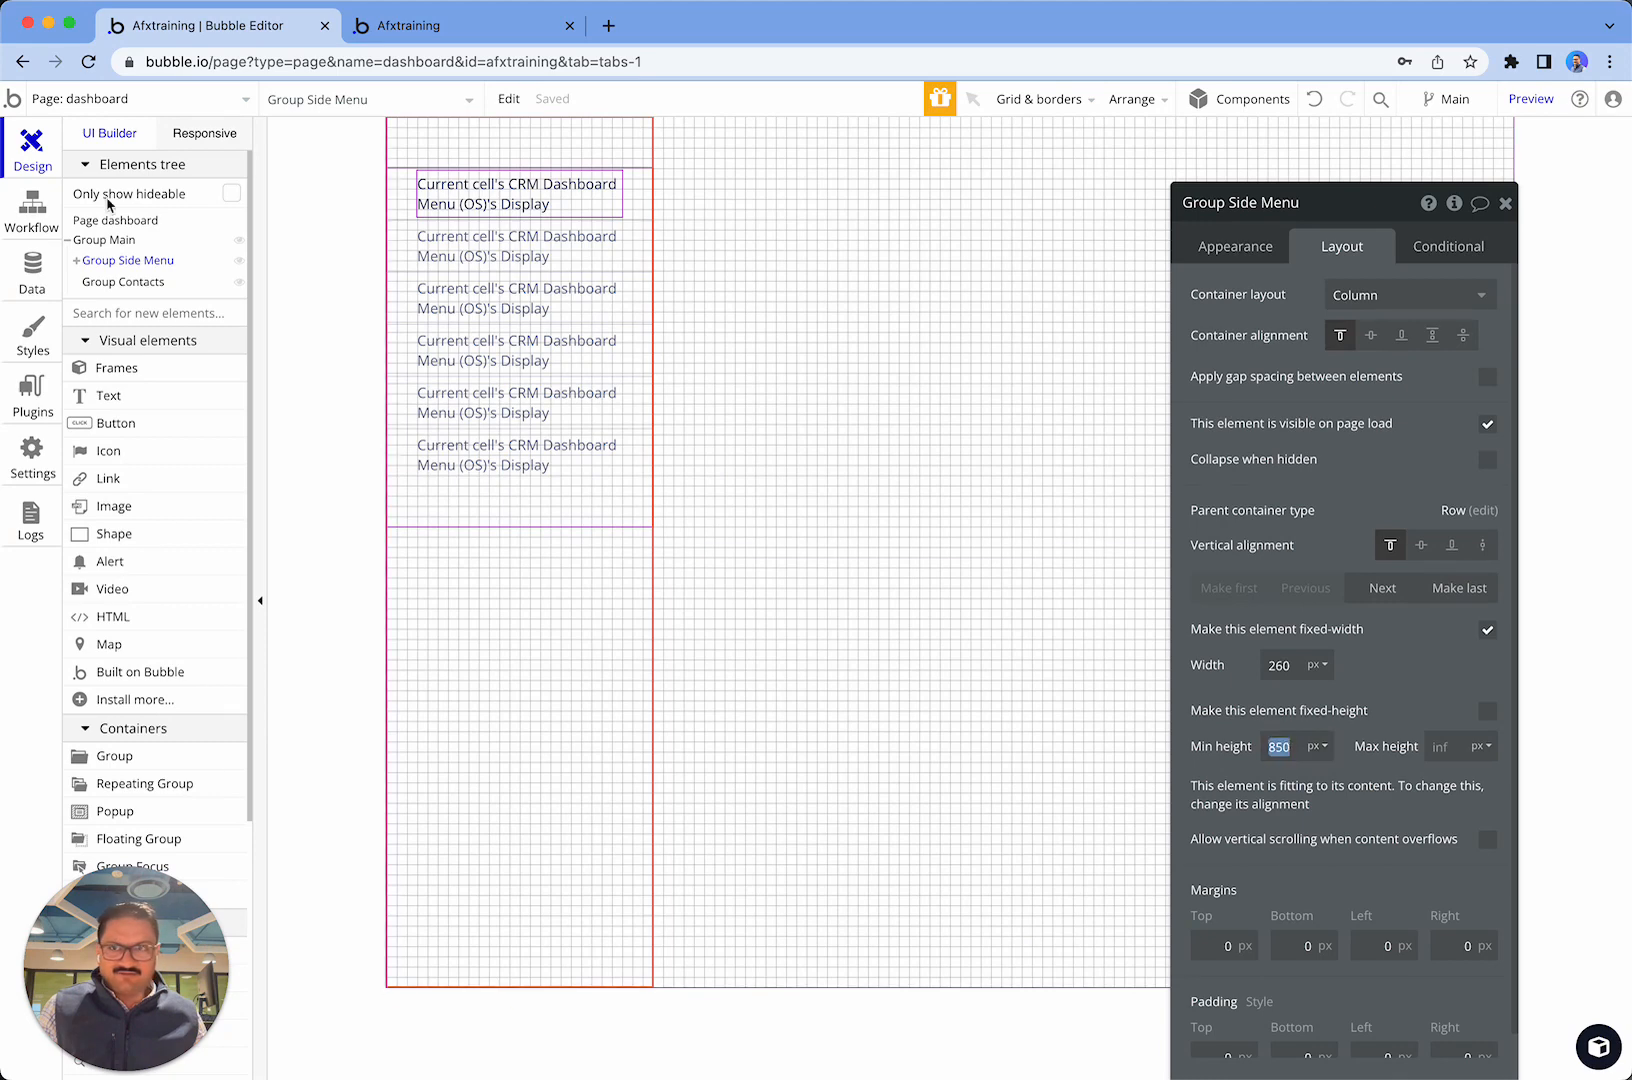
click(137, 235)
click(138, 224)
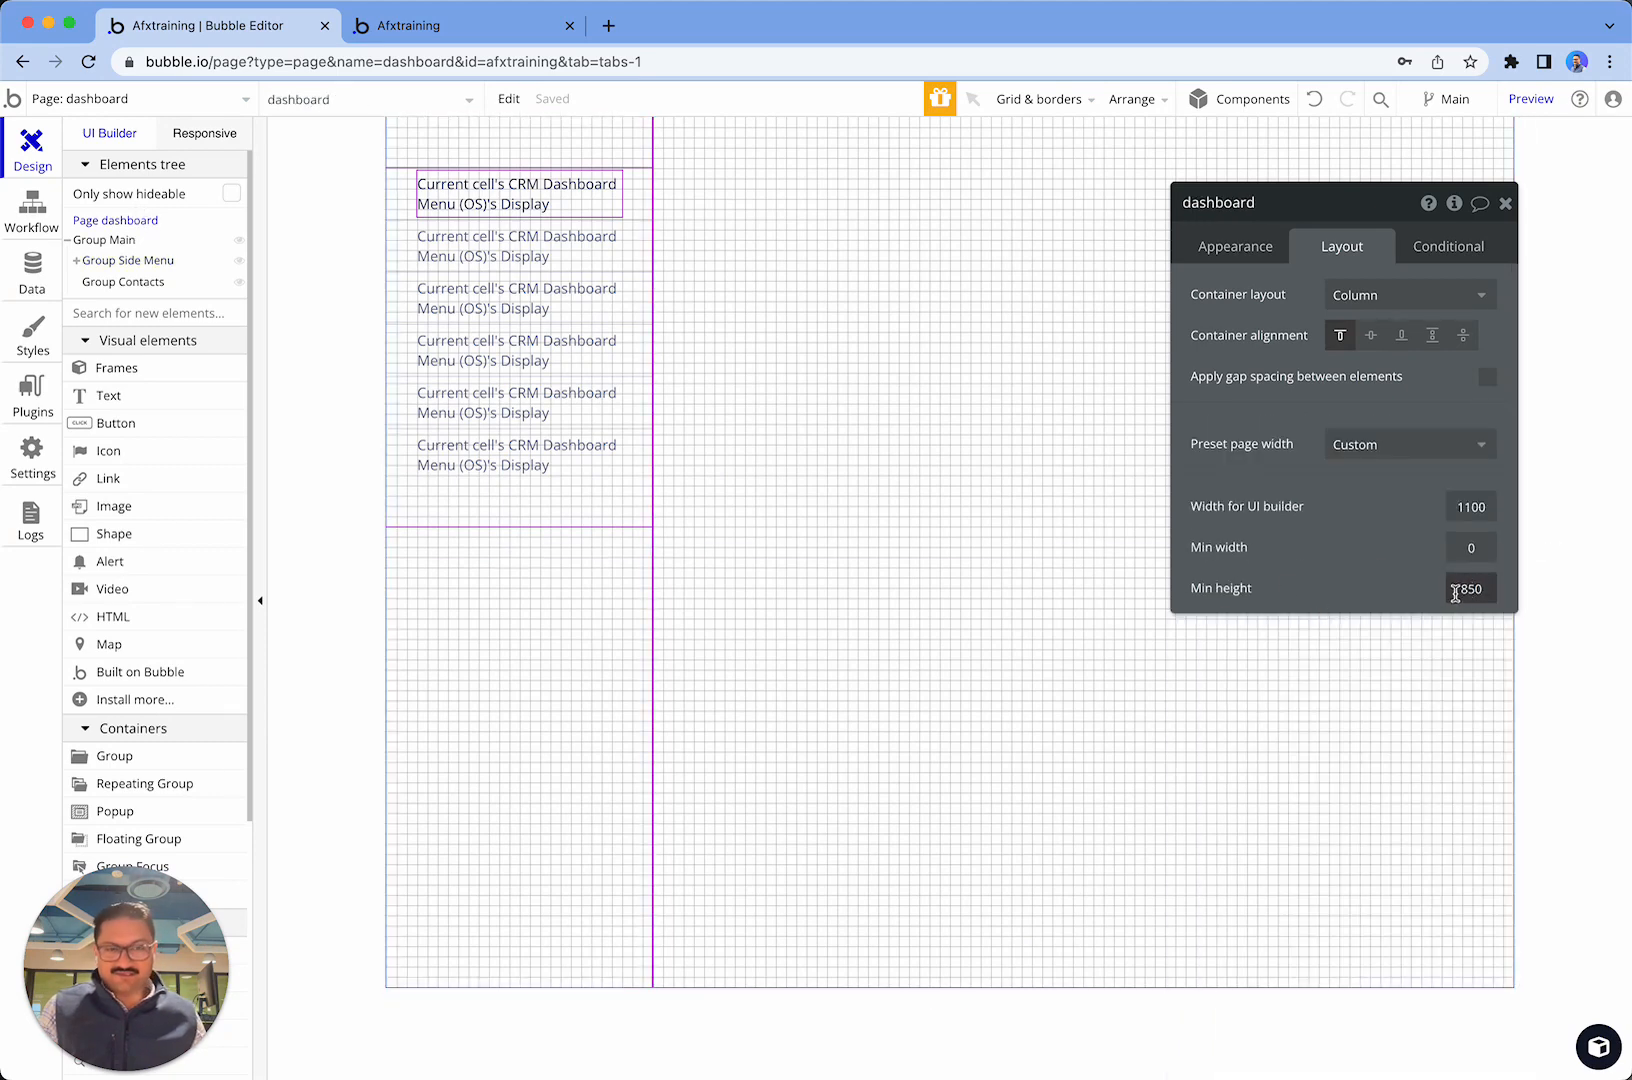
click(605, 656)
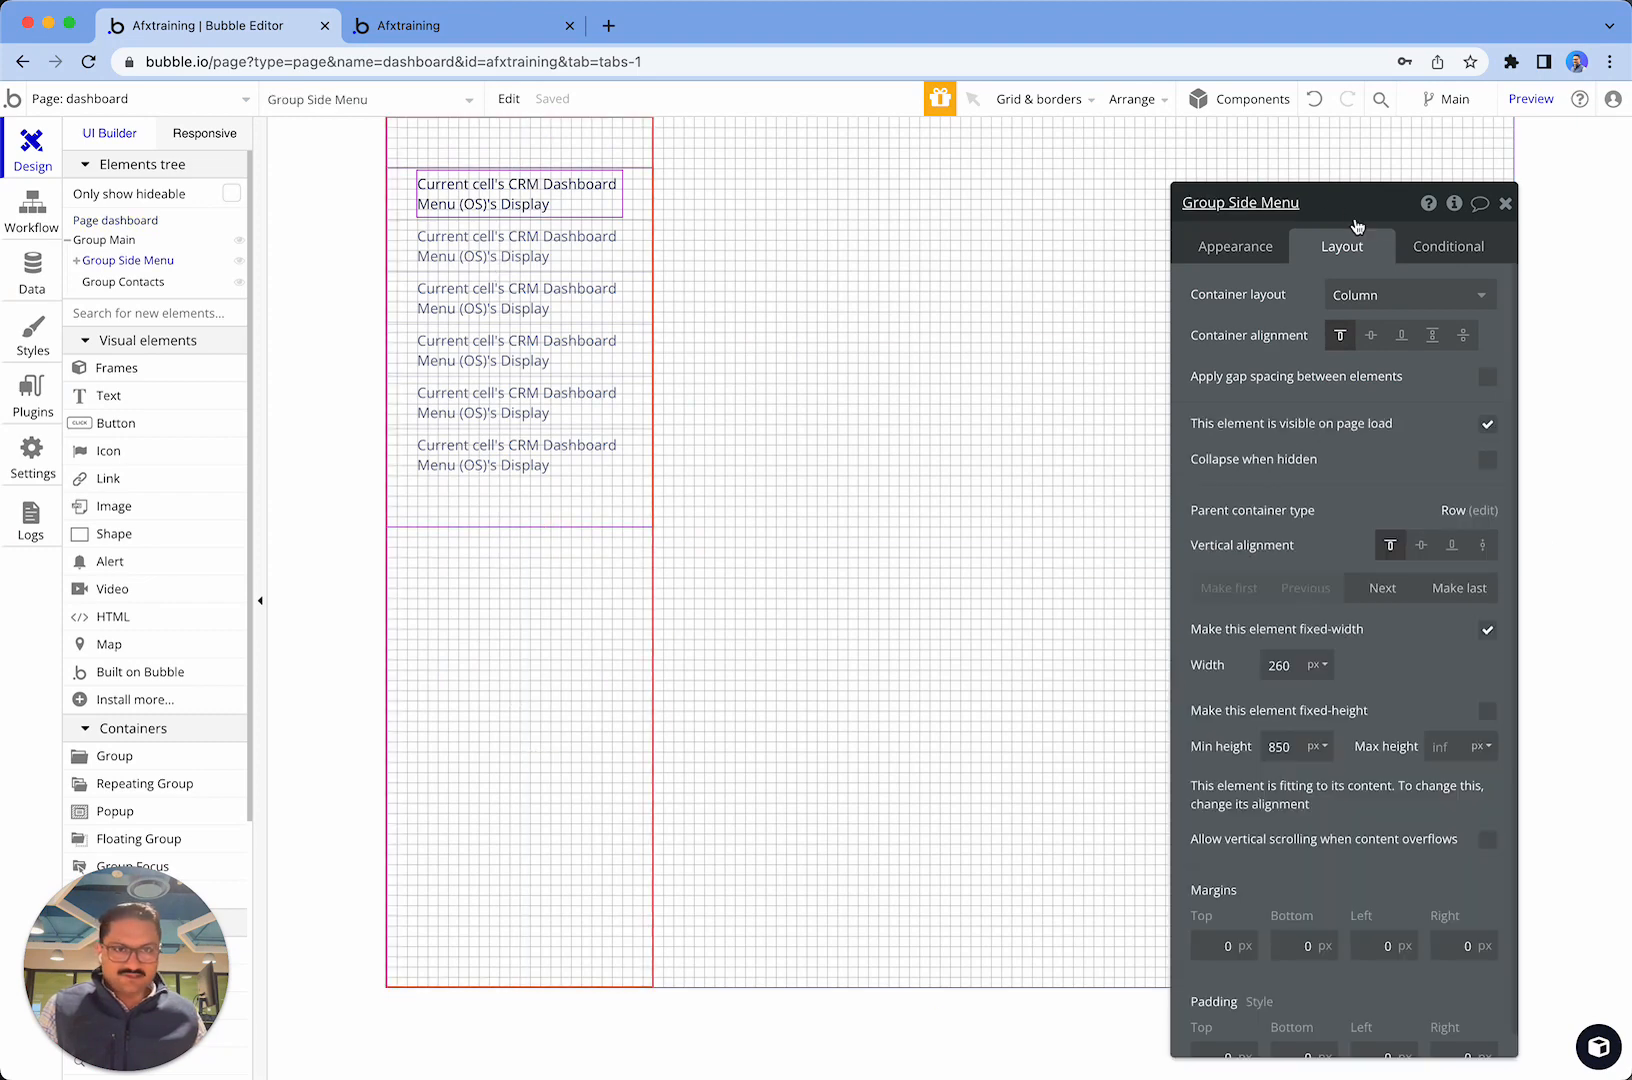
click(1050, 620)
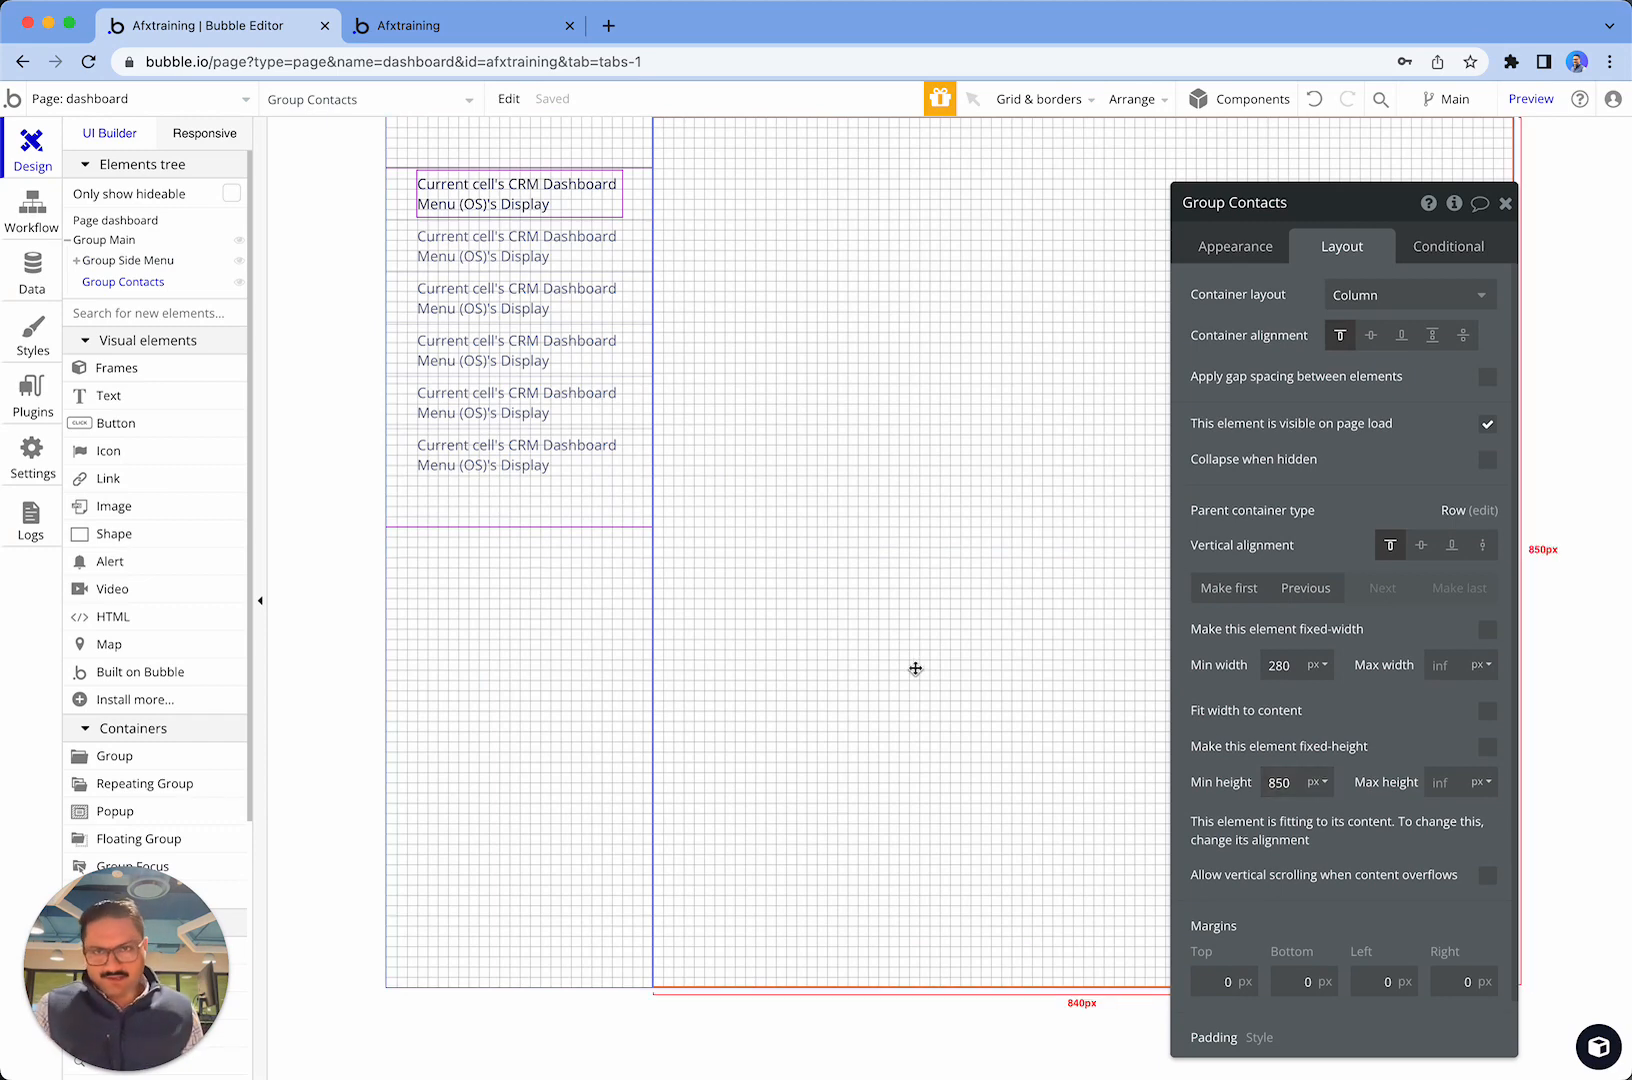
- Detach Group Side Menu from its Standard Group style and apply a Solid border to all sides
click(586, 756)
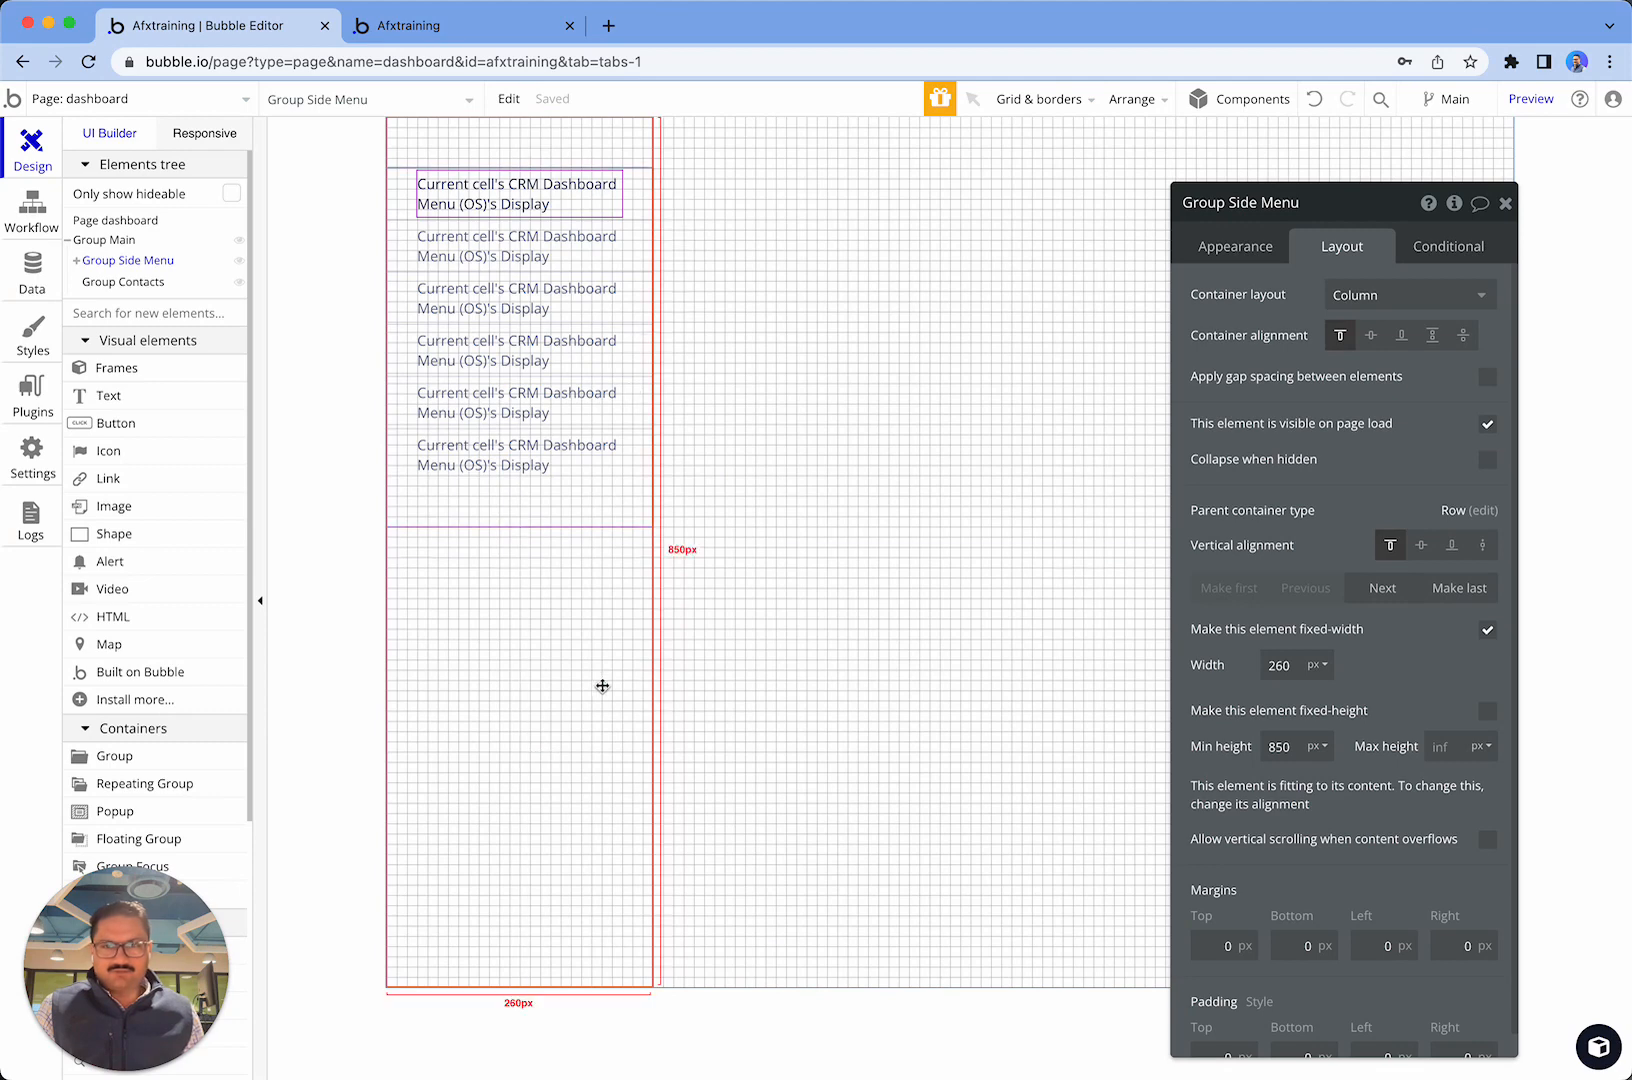
scroll(1368, 741, down, 1)
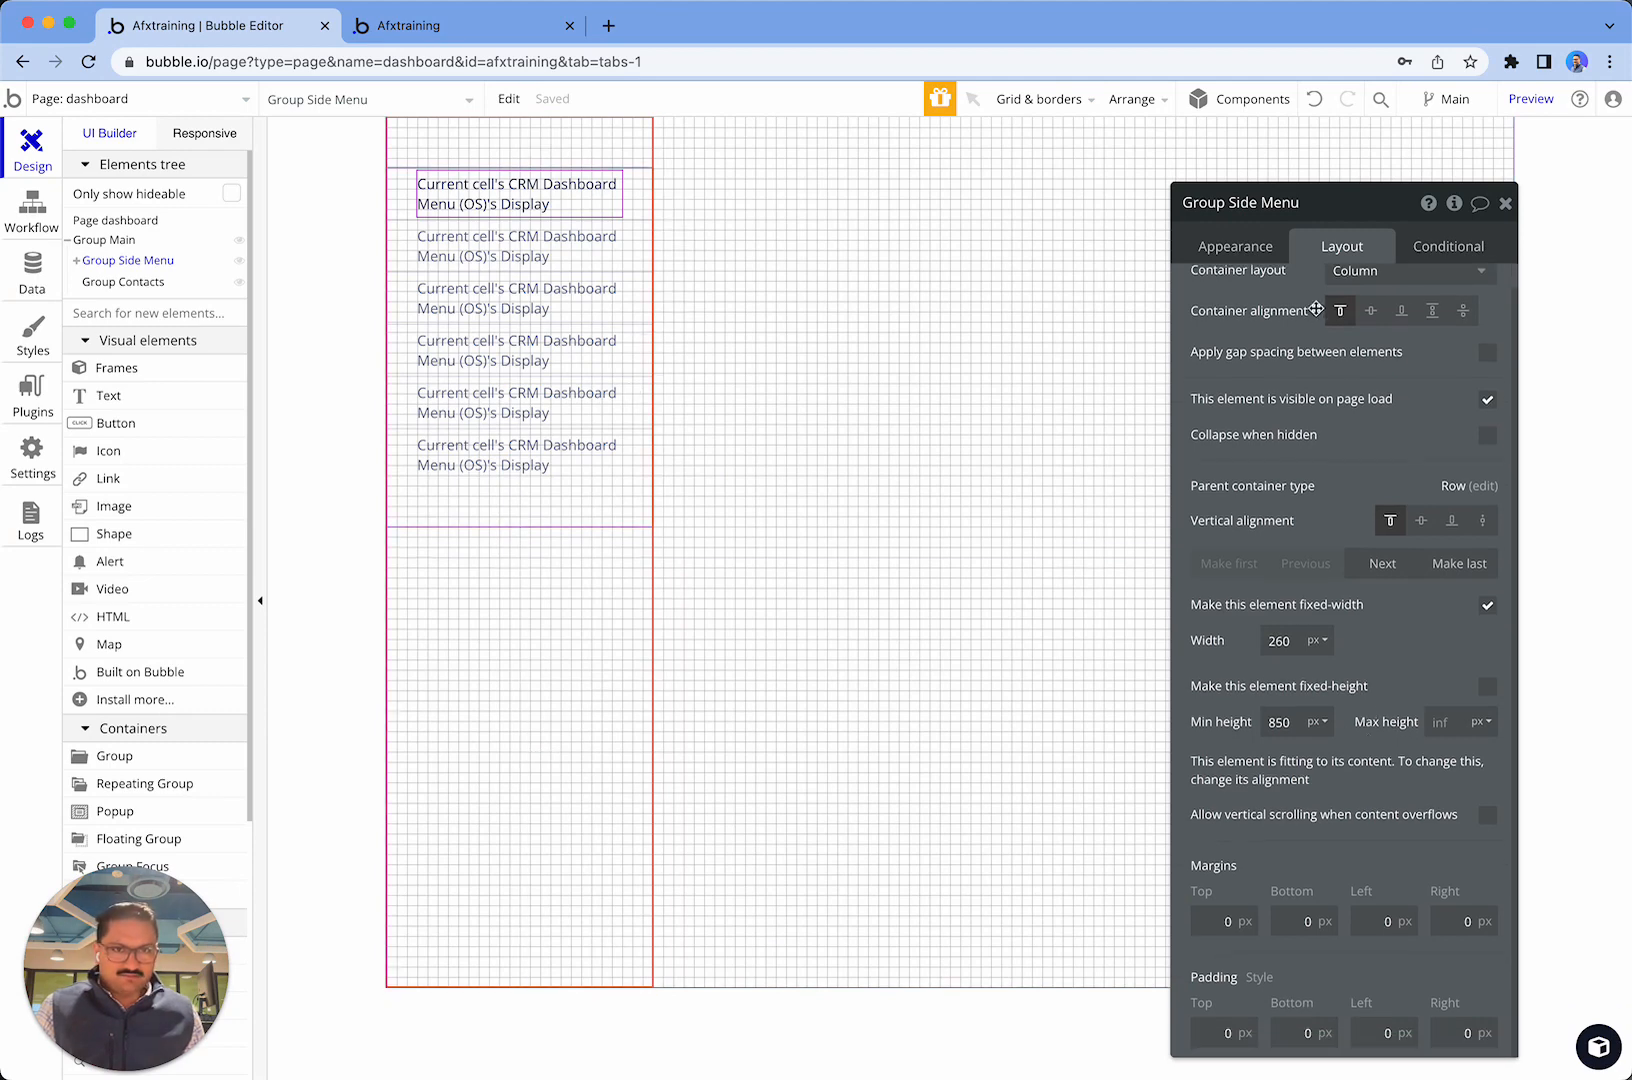
click(1207, 252)
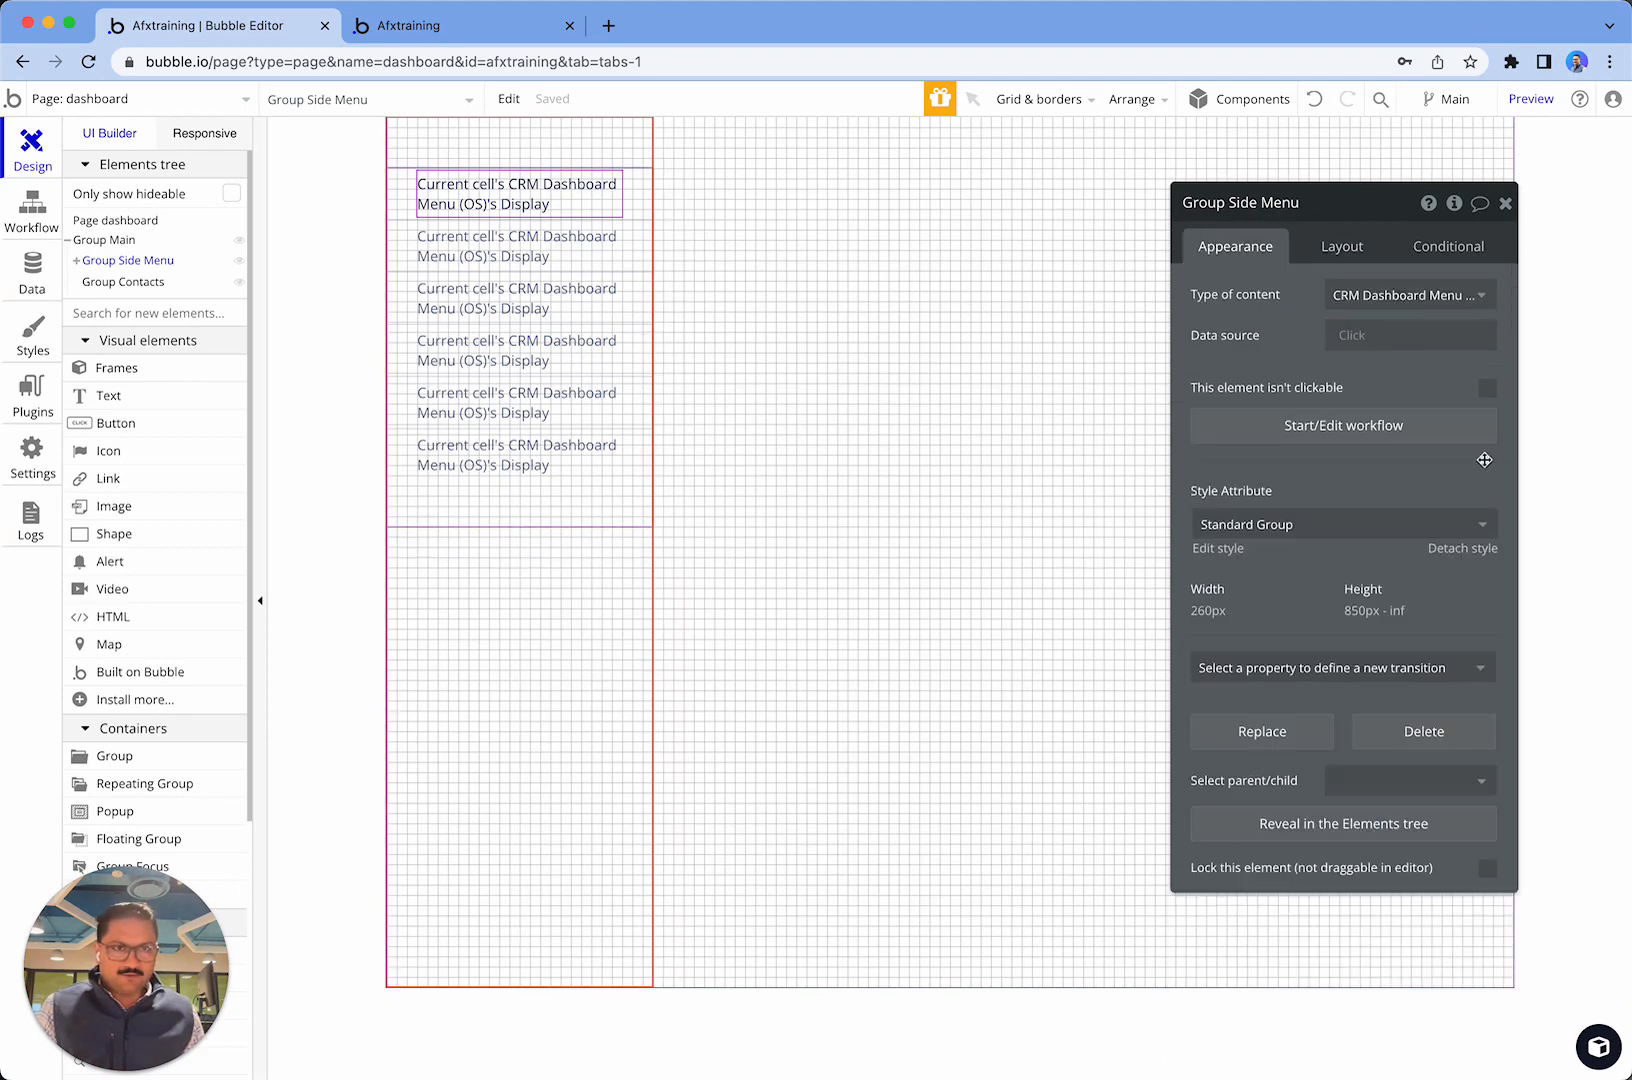
click(1462, 546)
scroll(1420, 600, down, 3)
click(1309, 640)
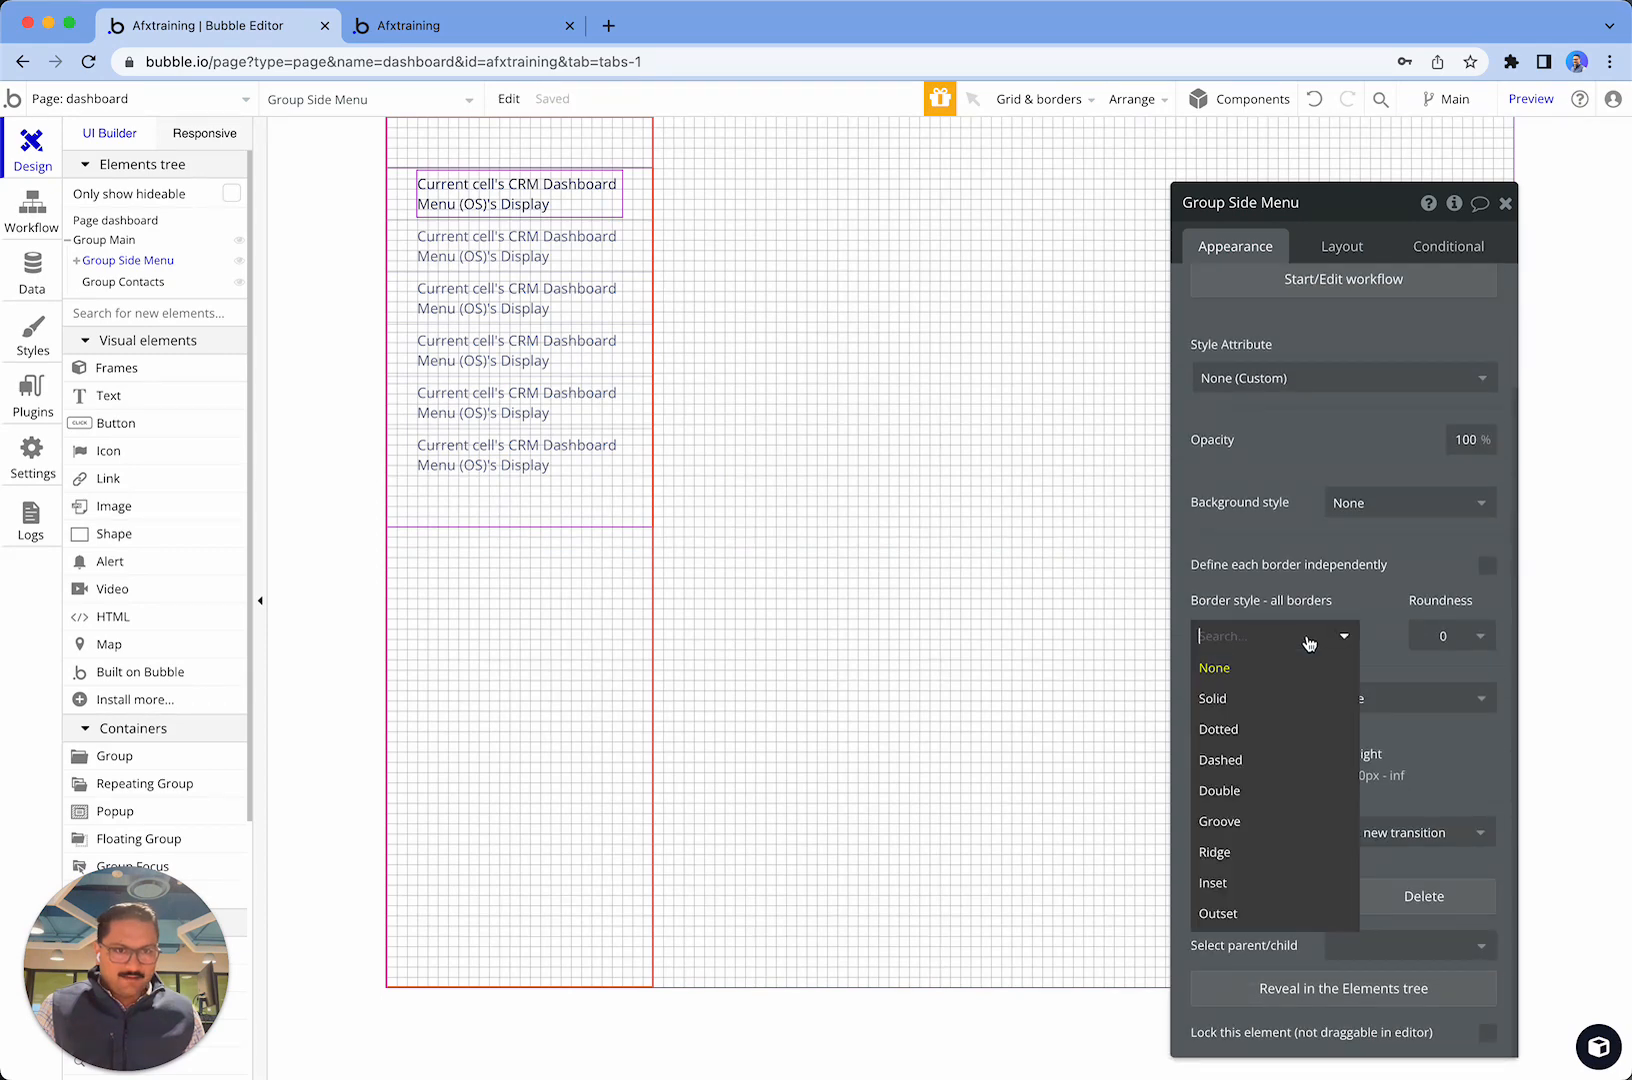
click(1235, 695)
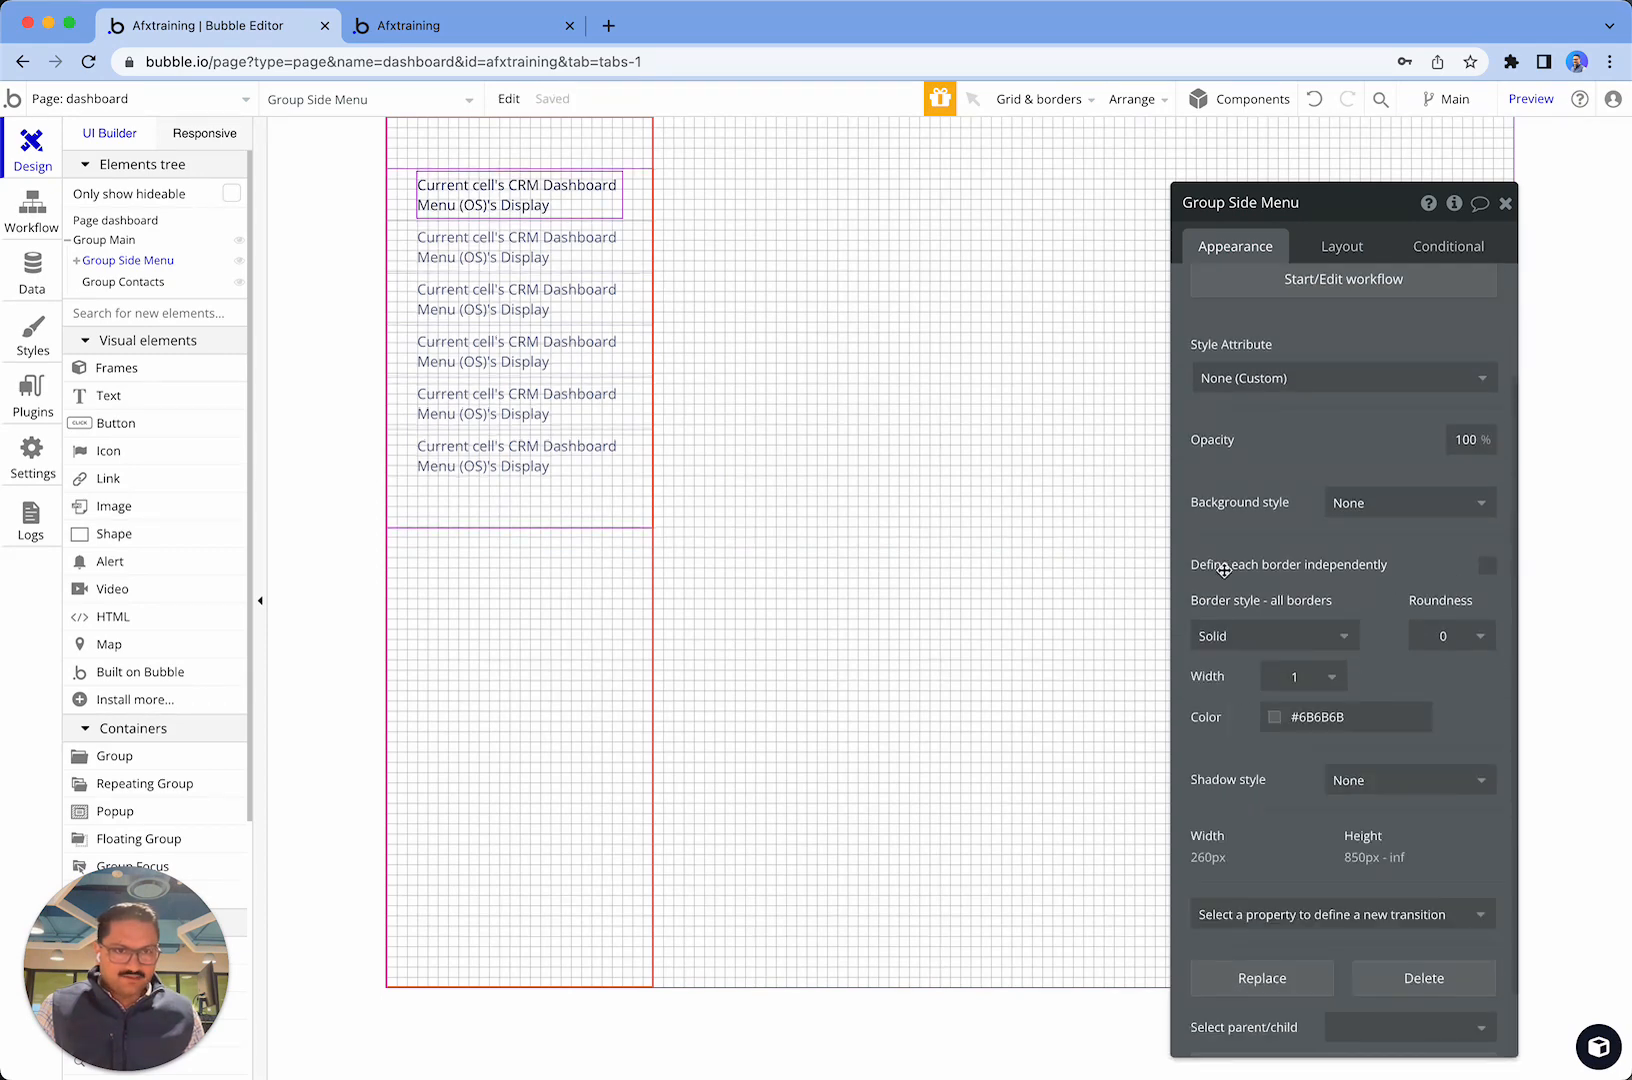
- Define Group Side Menu's borders independently and make only the right border Solid
click(1487, 565)
scroll(1367, 755, down, 1)
click(1441, 742)
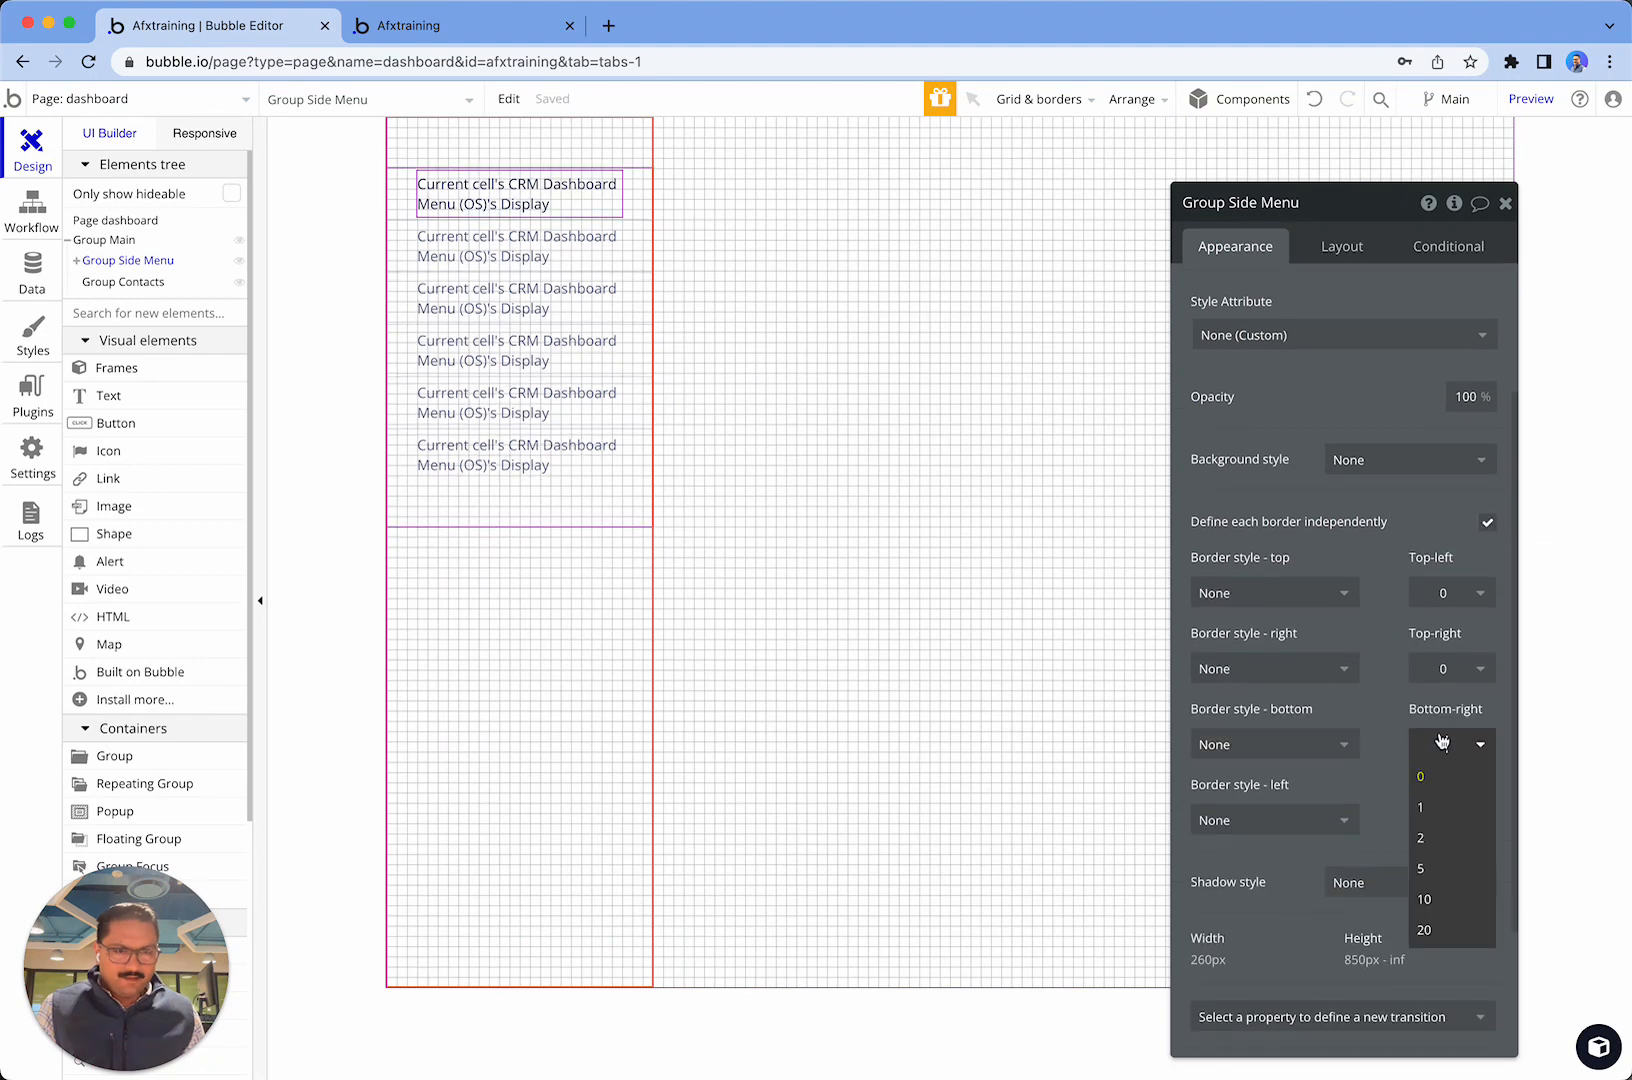
click(1324, 742)
click(1363, 705)
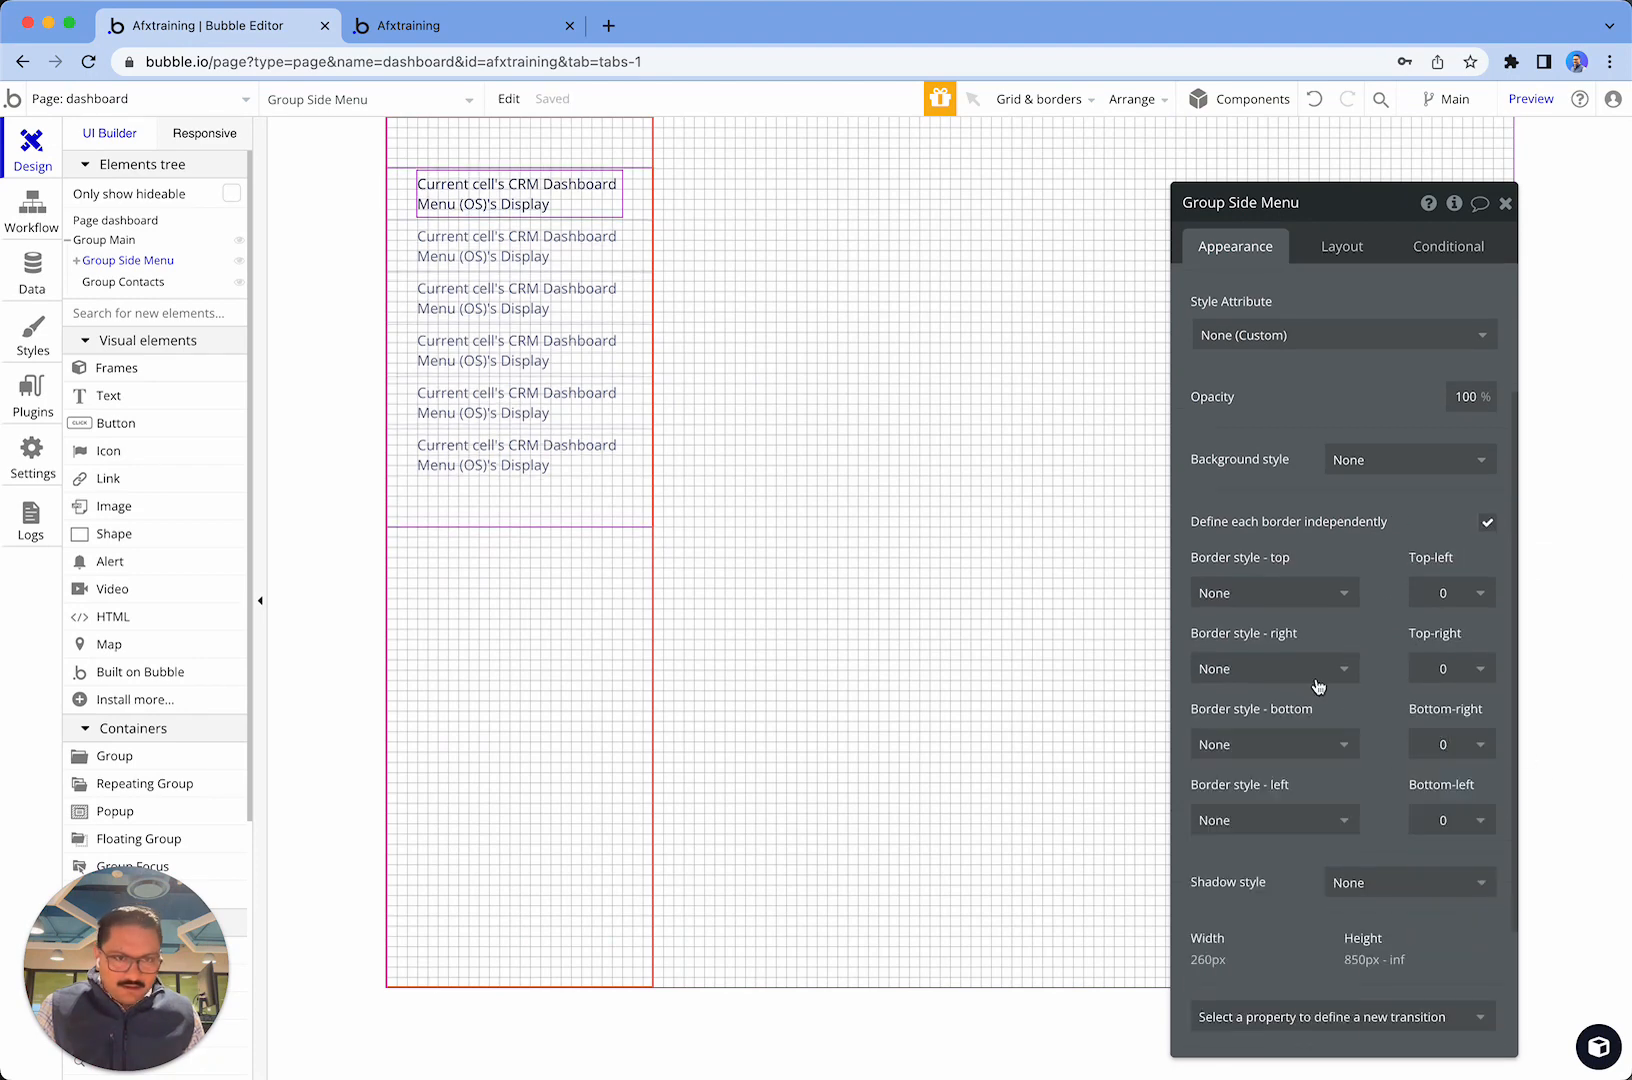
click(1314, 678)
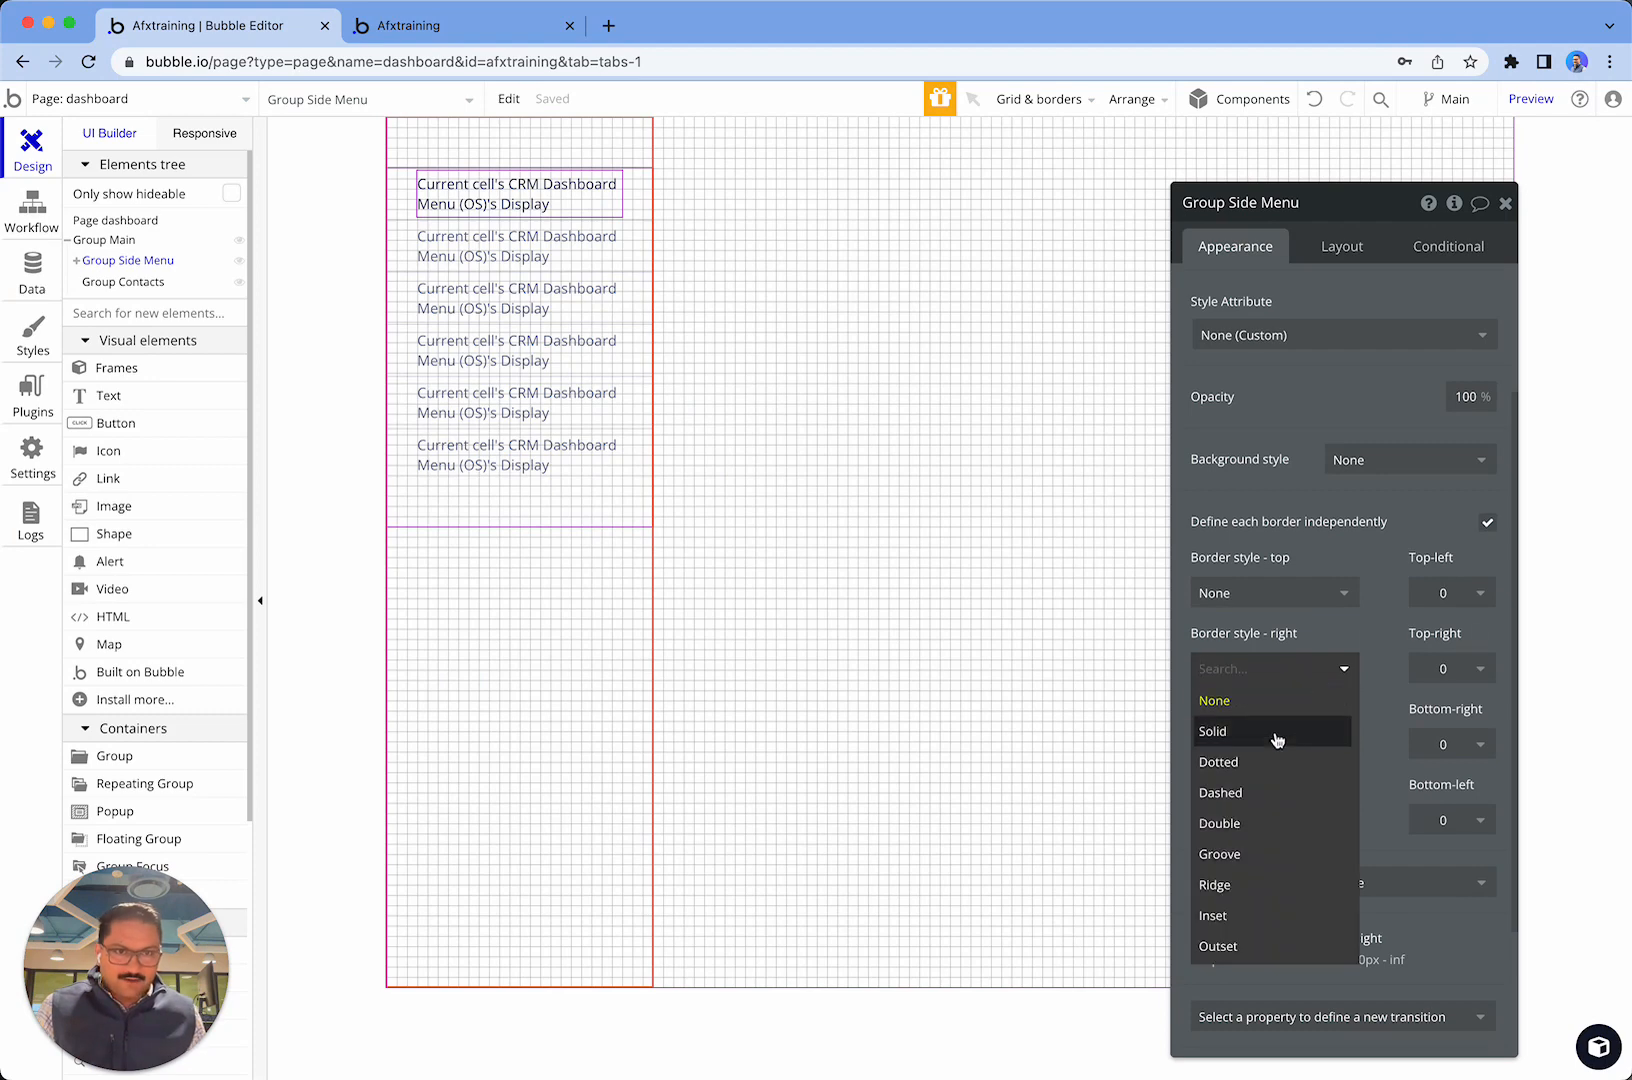
click(1295, 732)
click(871, 466)
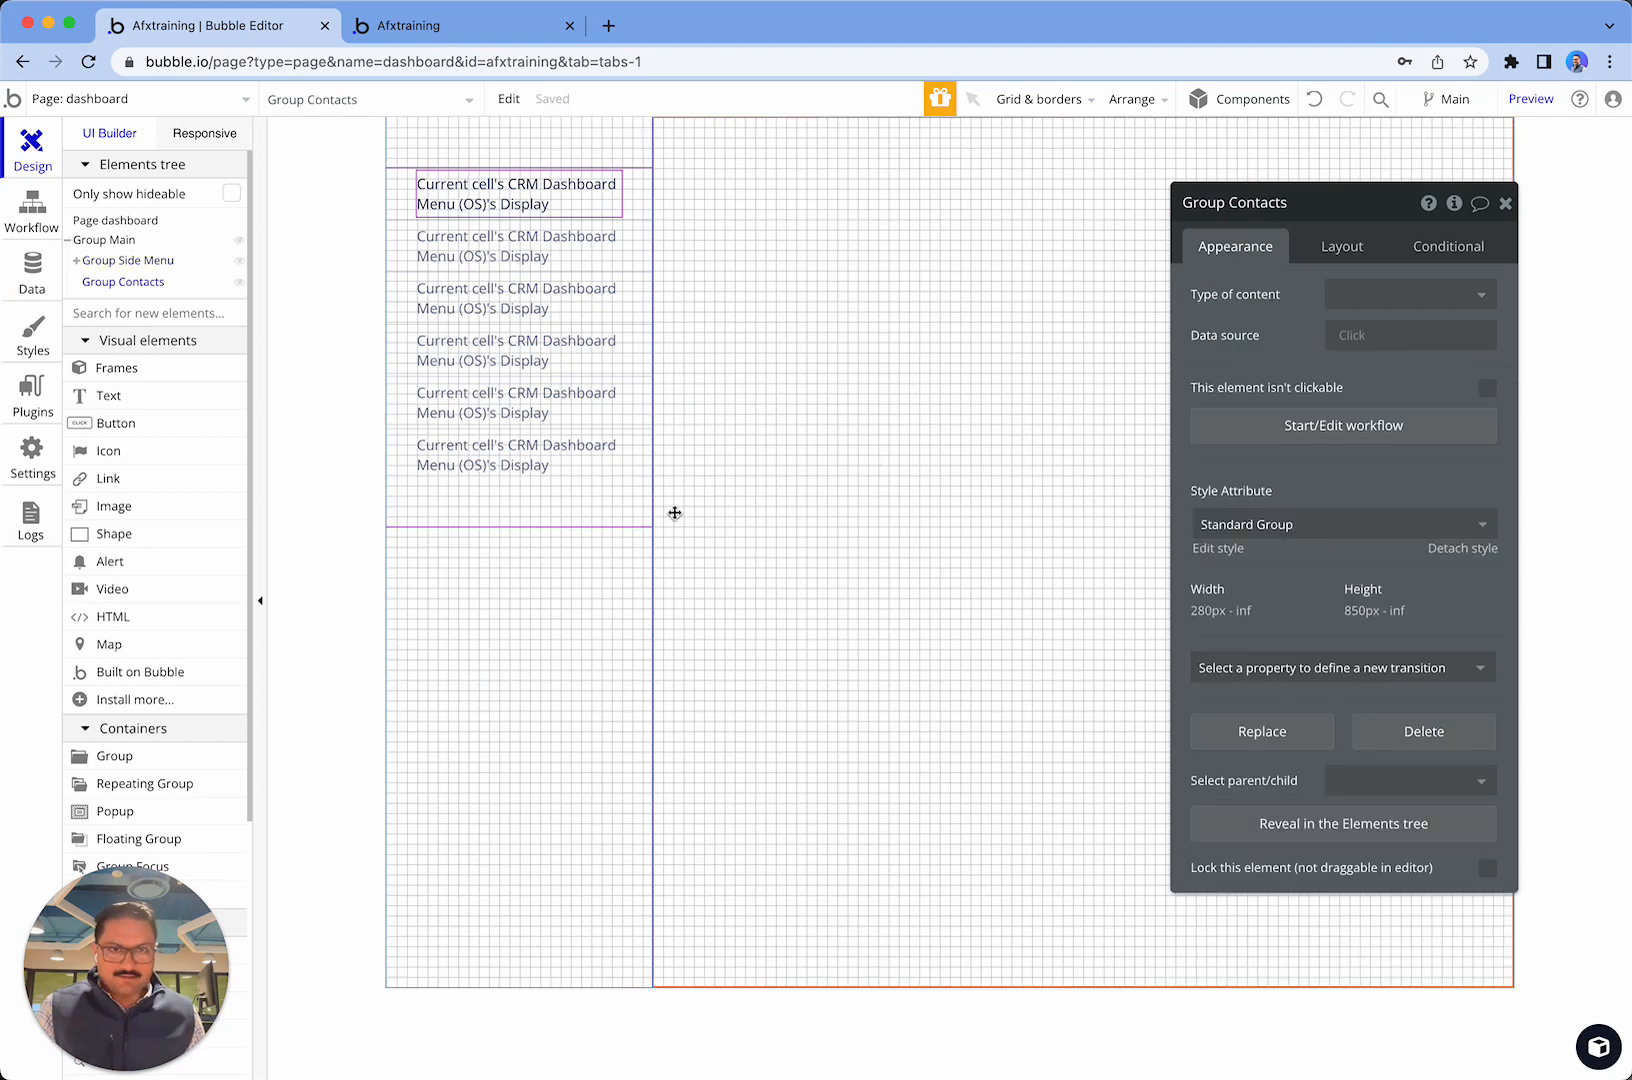
- Copy the color code #6B6B6B from Group Side Menu's right border
click(627, 630)
click(1318, 940)
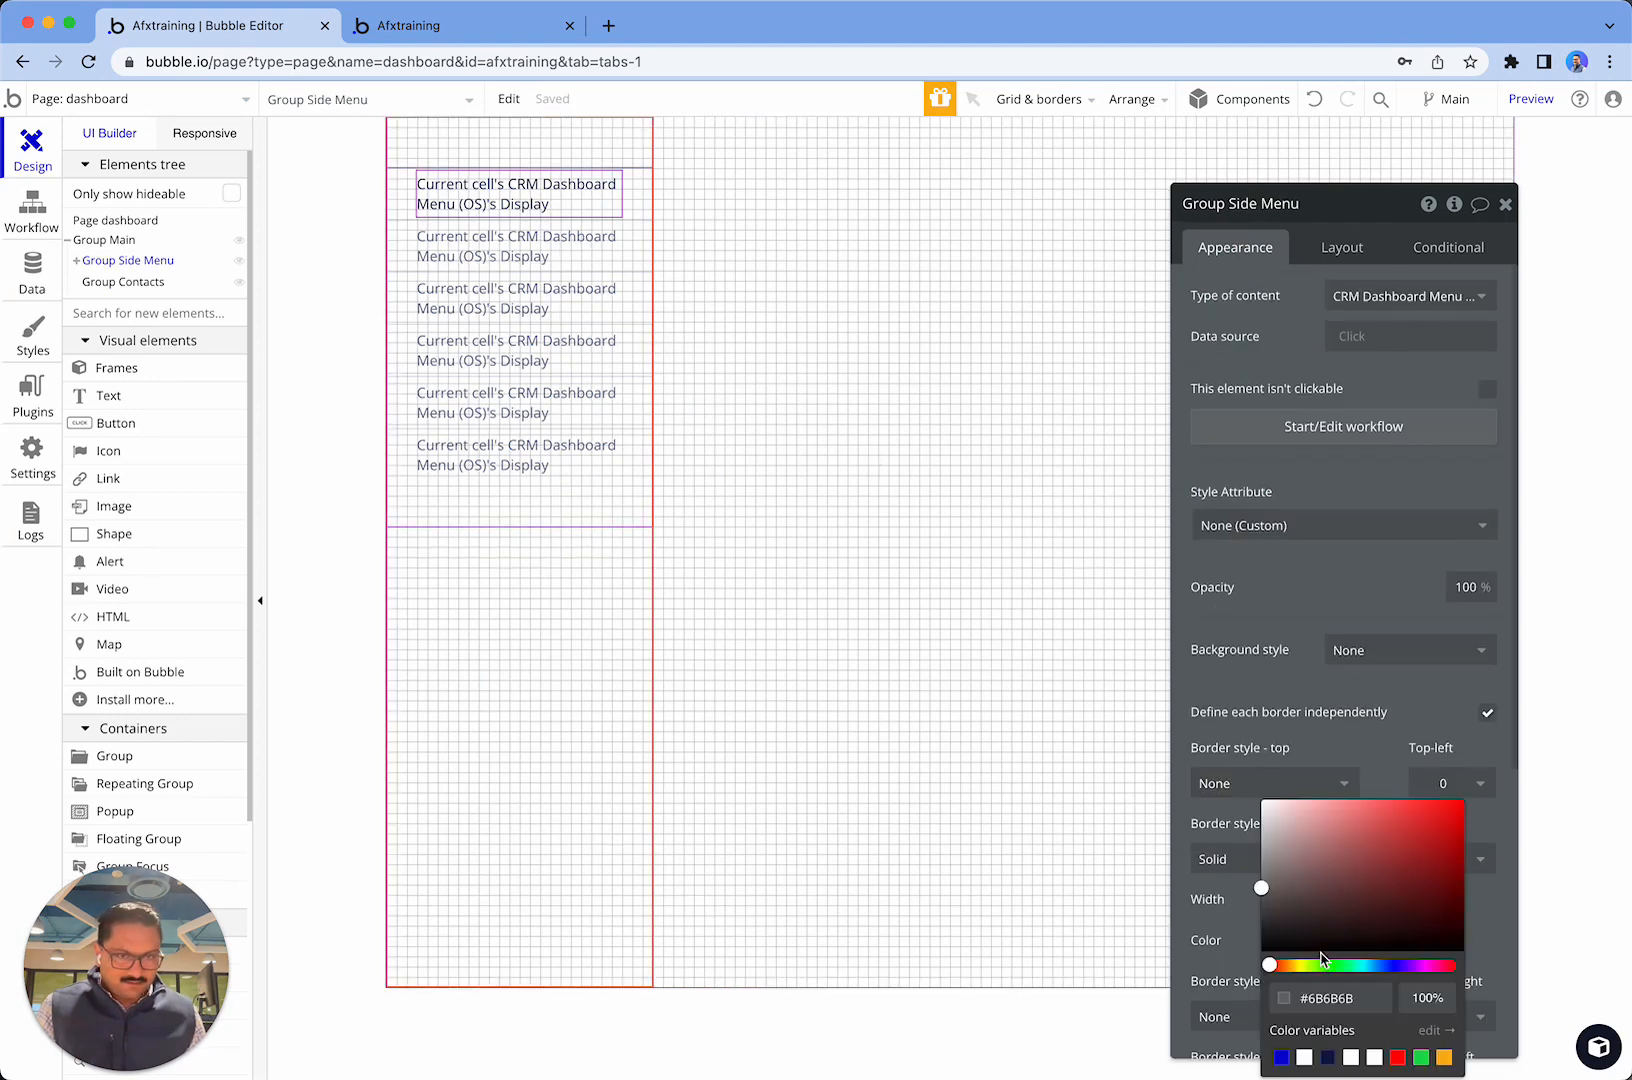
click(1170, 891)
click(584, 695)
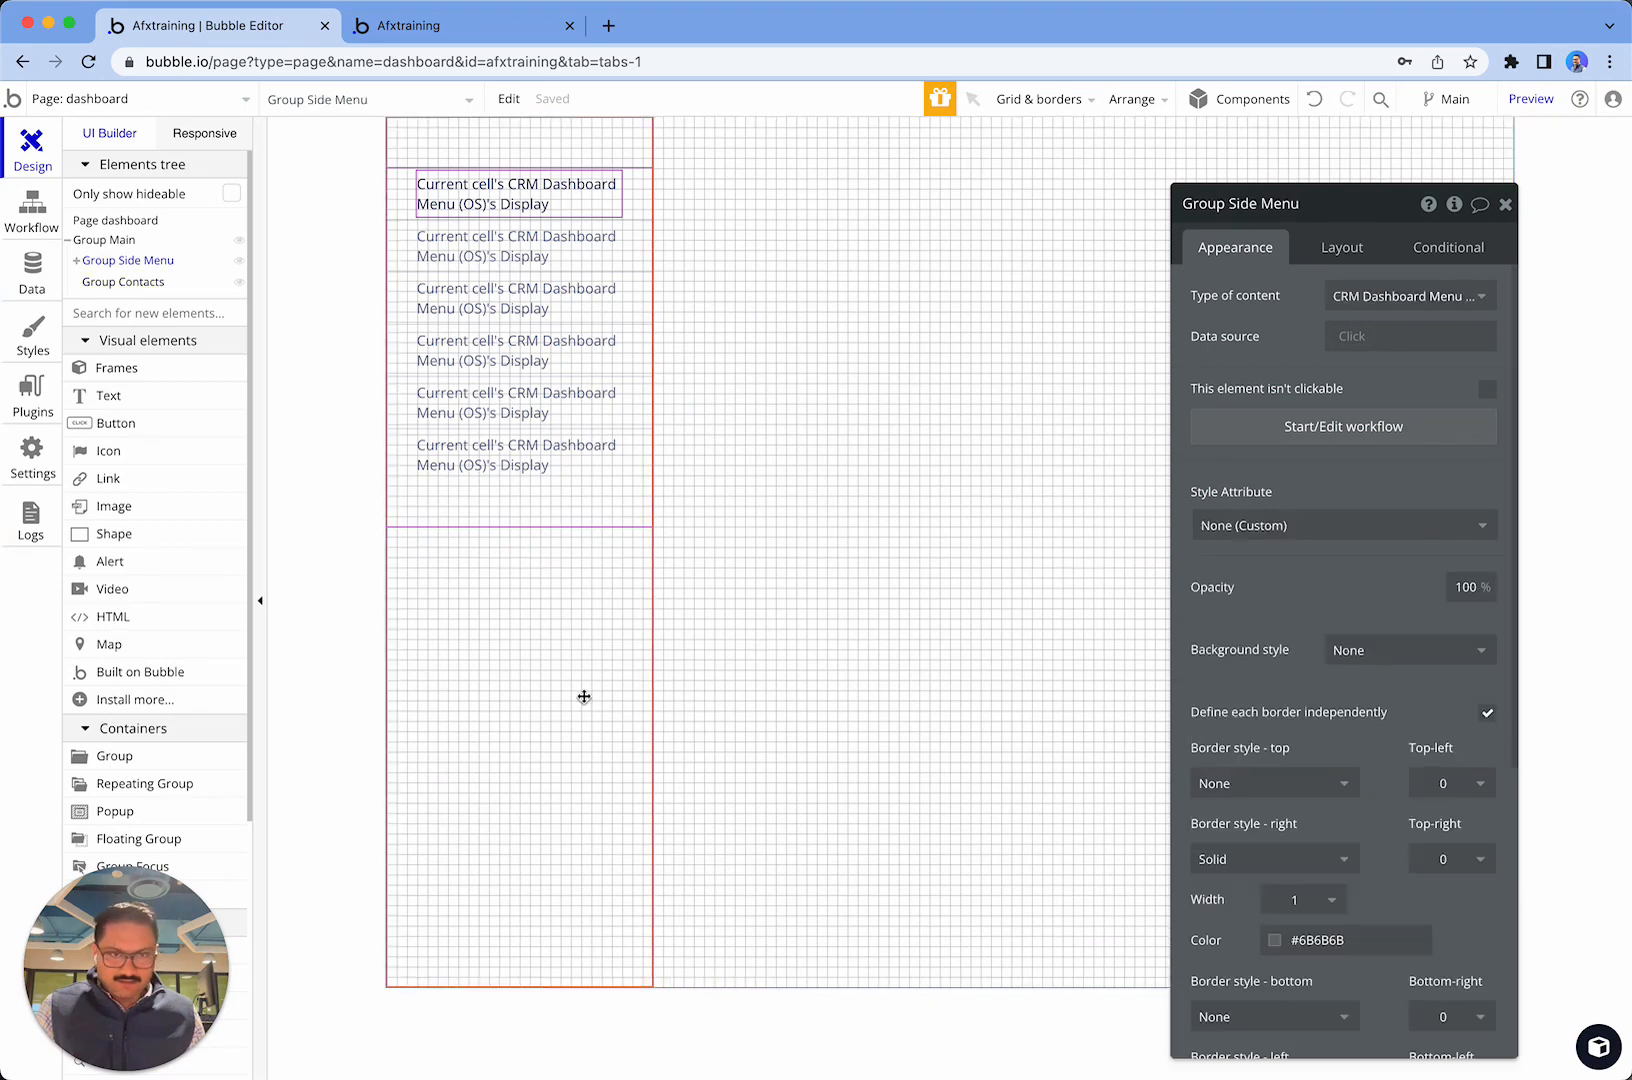
click(1303, 940)
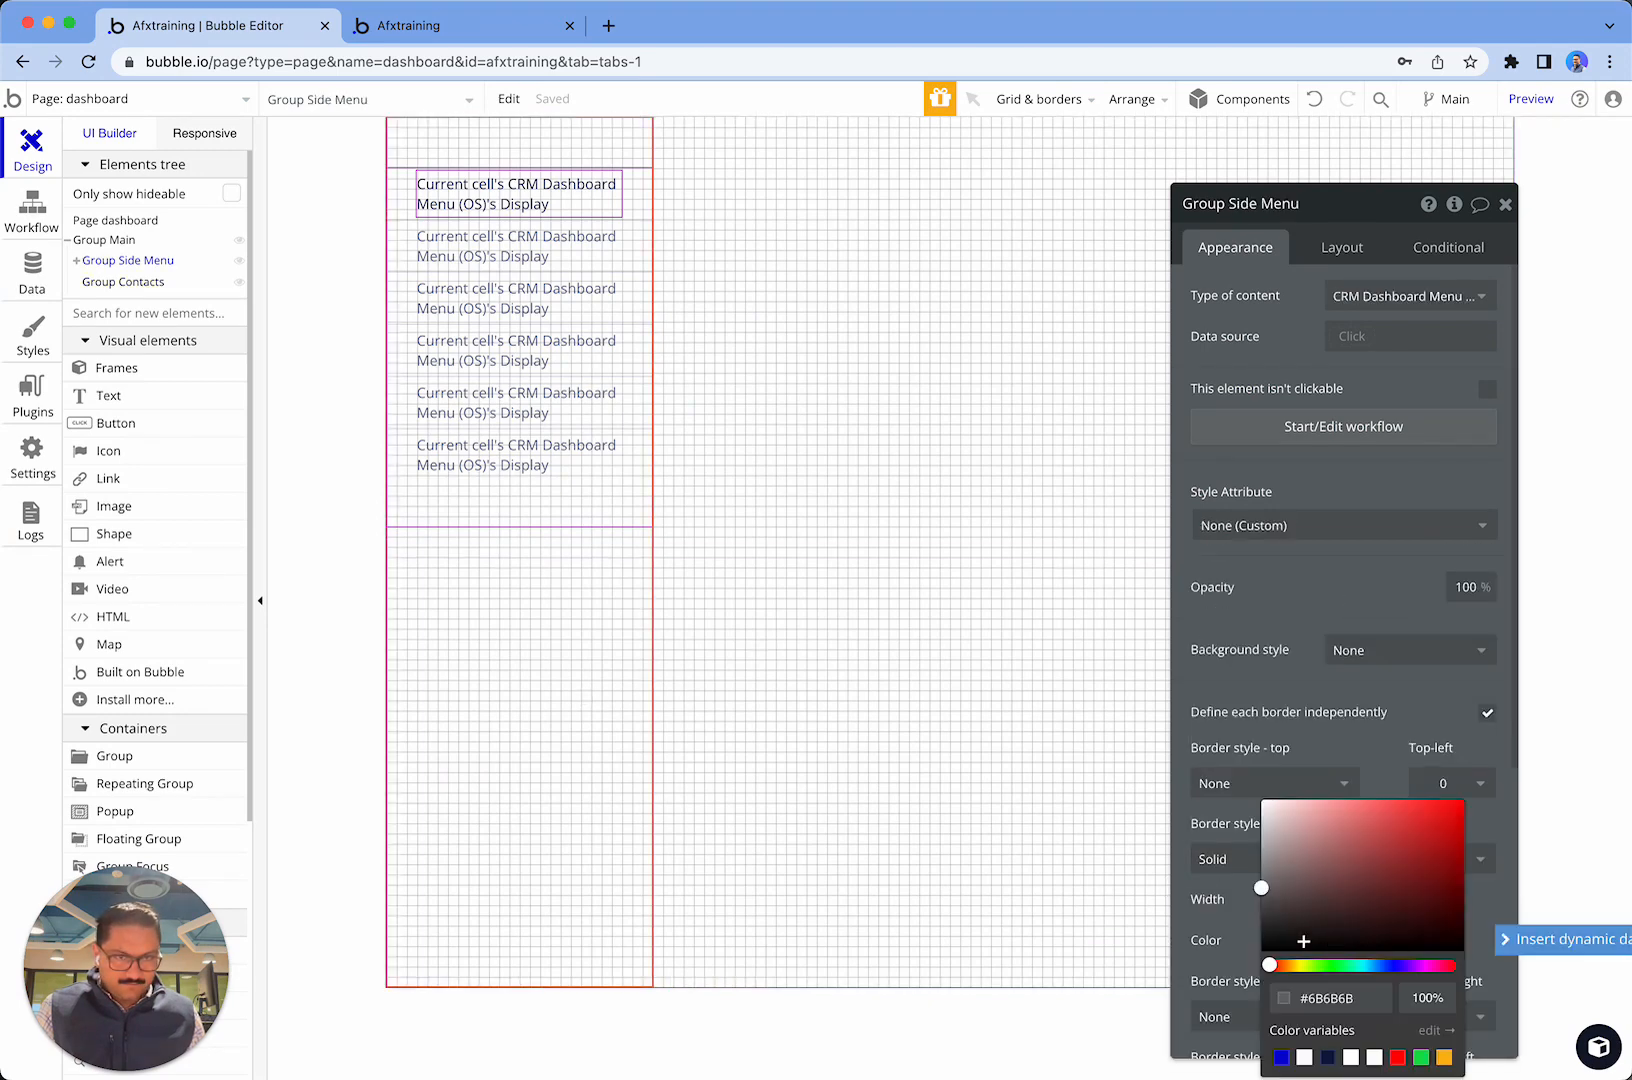
triple_click(1352, 998)
key(super+c)
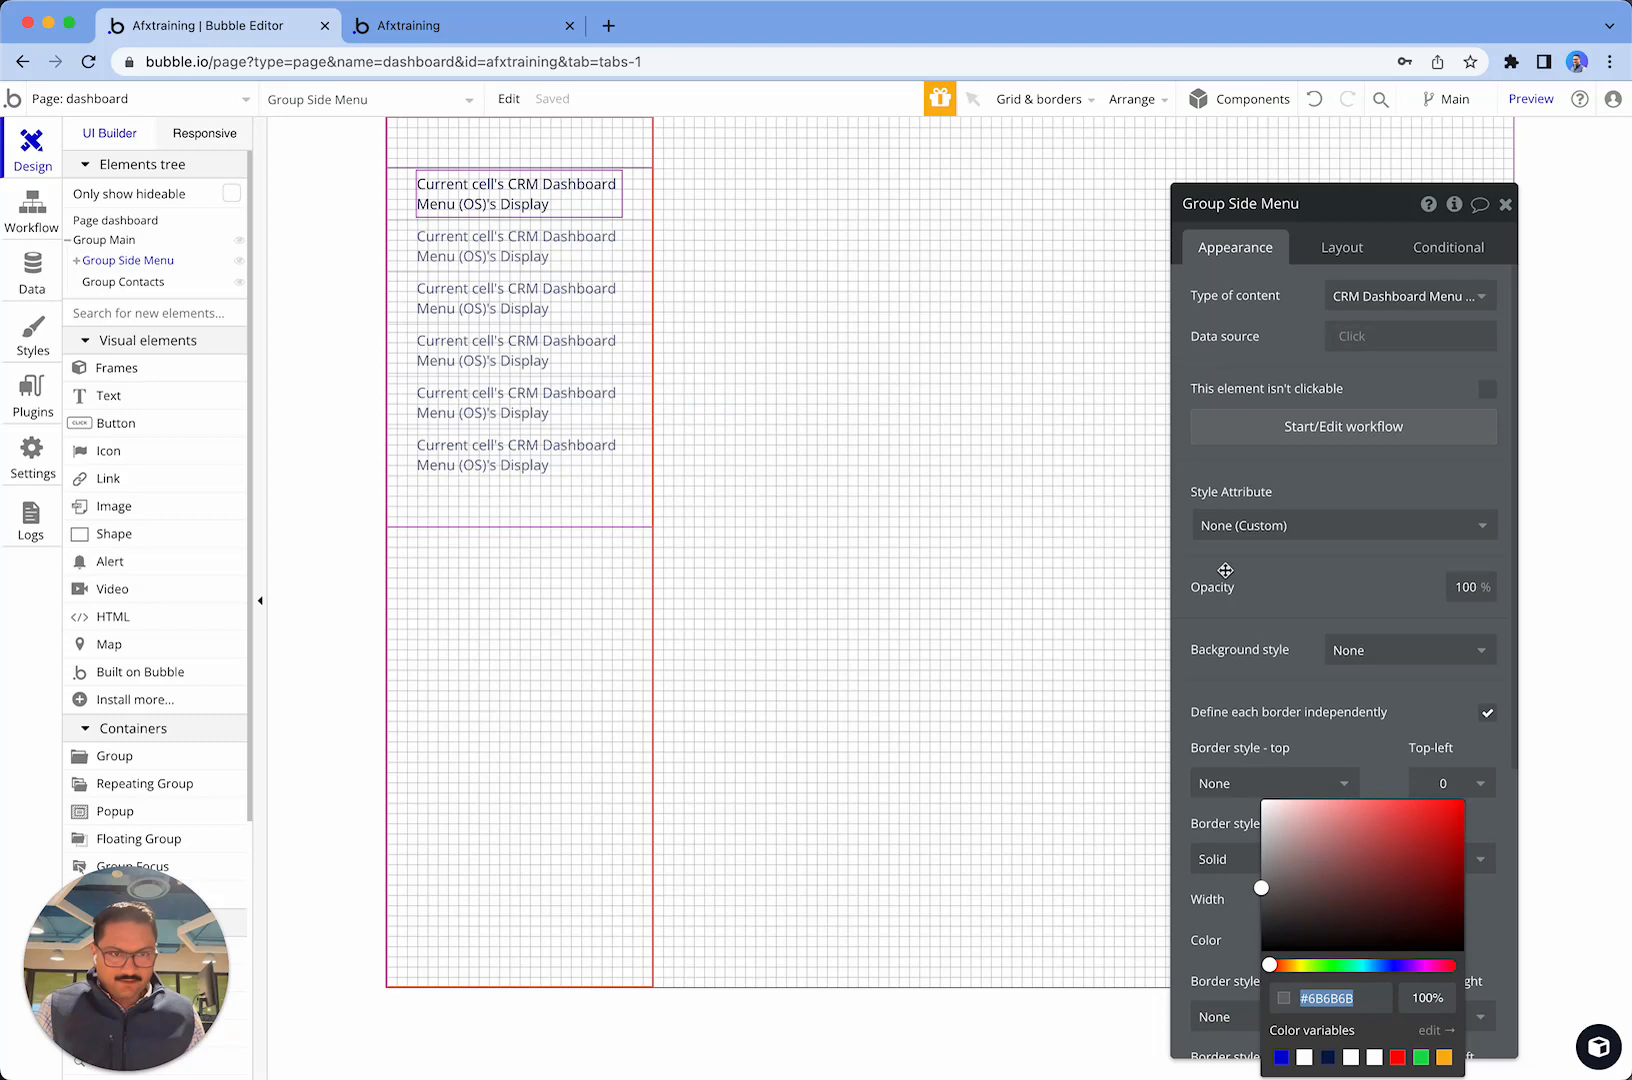
- Replace the separator color of the CRM Dashboard repeating group with #6B6B6B
click(495, 320)
click(1343, 682)
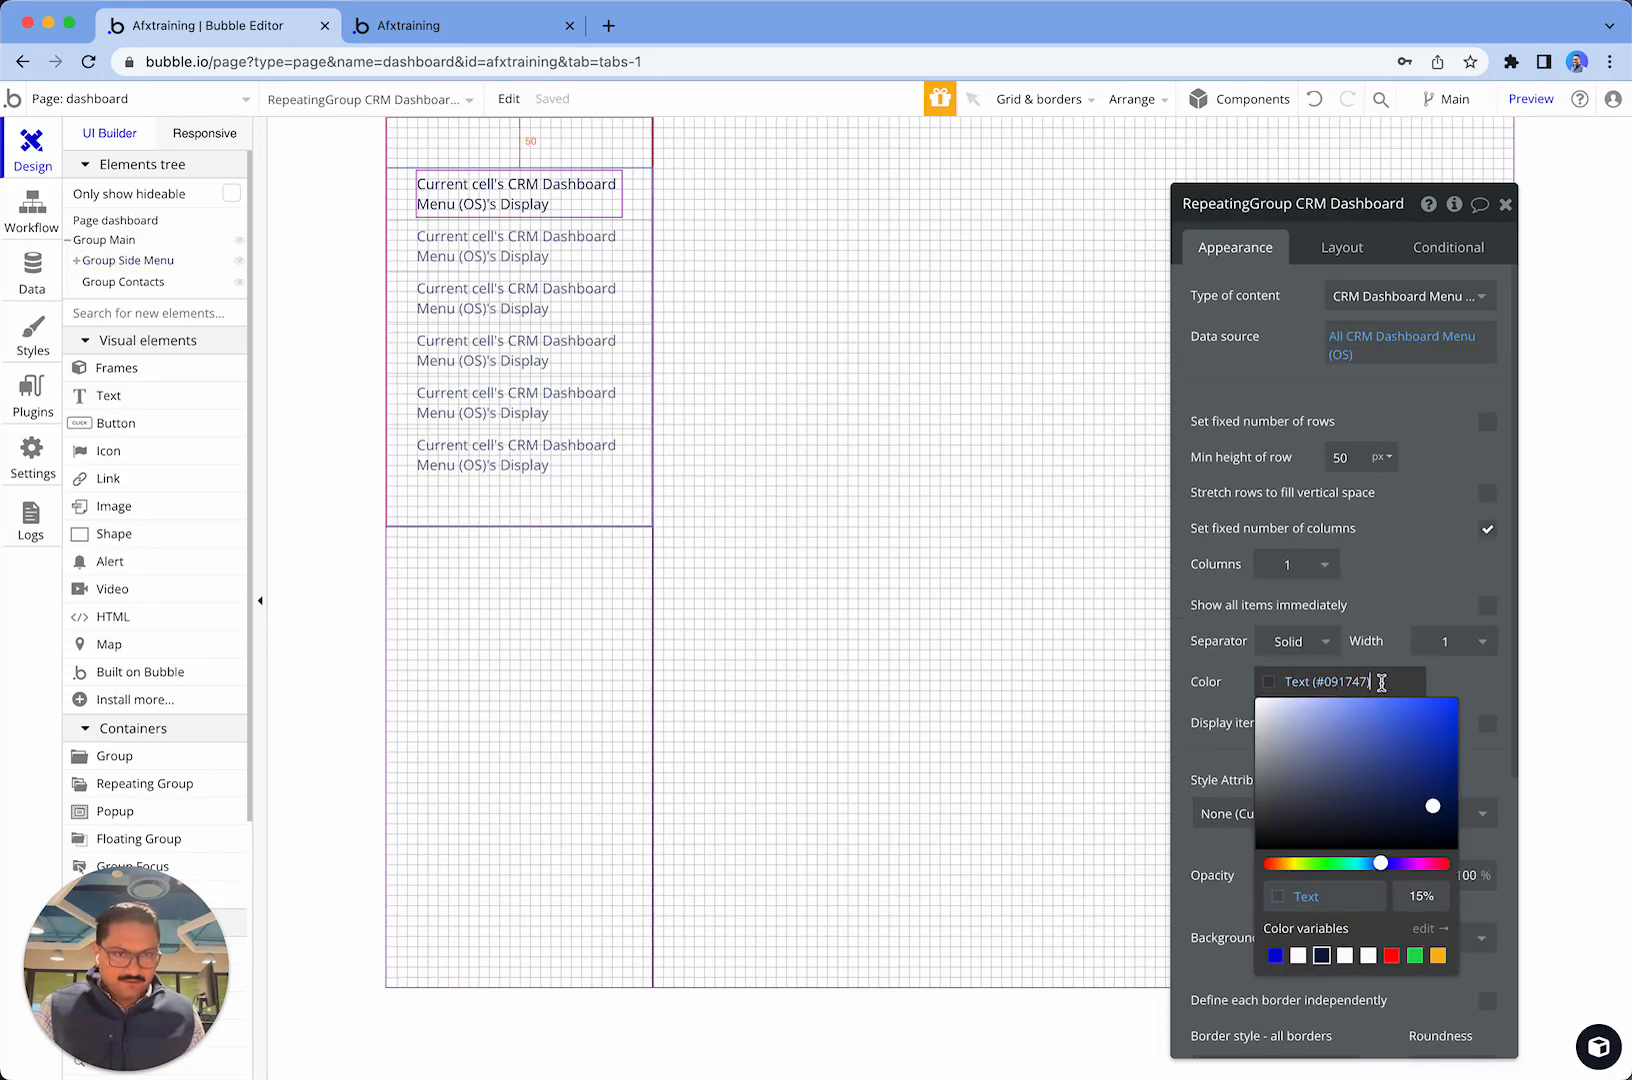
drag(1381, 682, 1275, 683)
key(BackSpace)
key(super+v)
click(1197, 691)
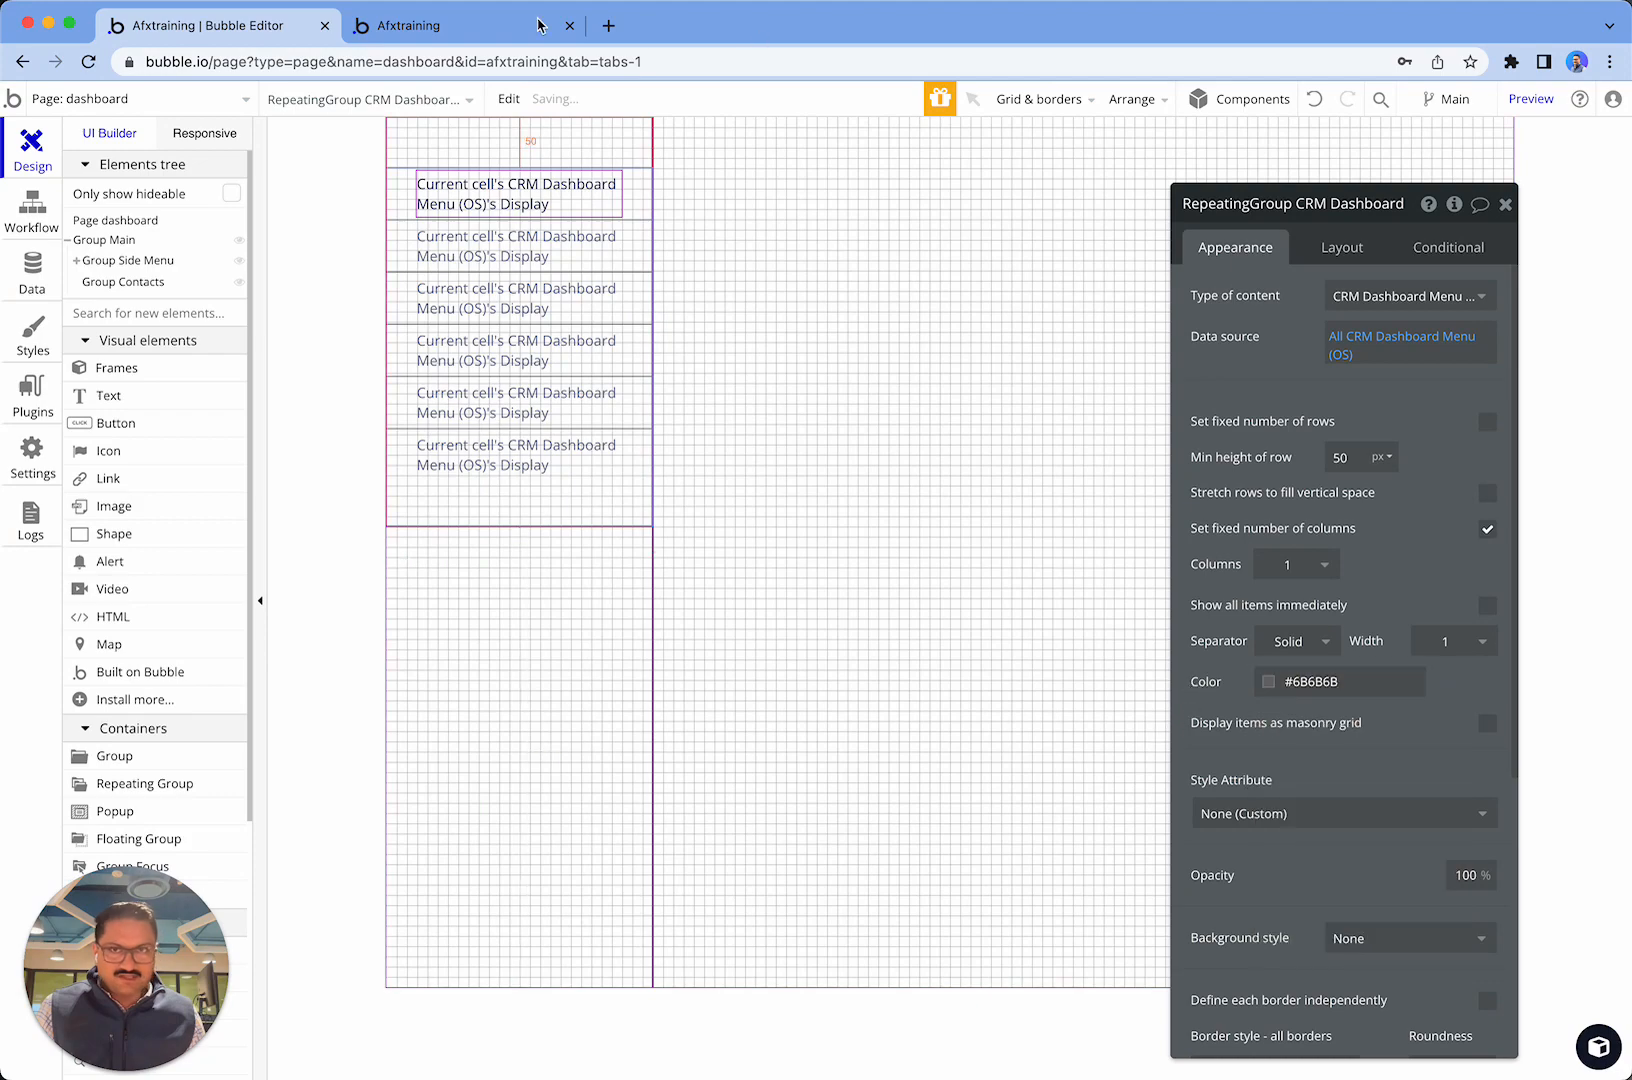
- Check the side menu's right border and item separators in the preview page and return to the editor
click(453, 27)
click(578, 119)
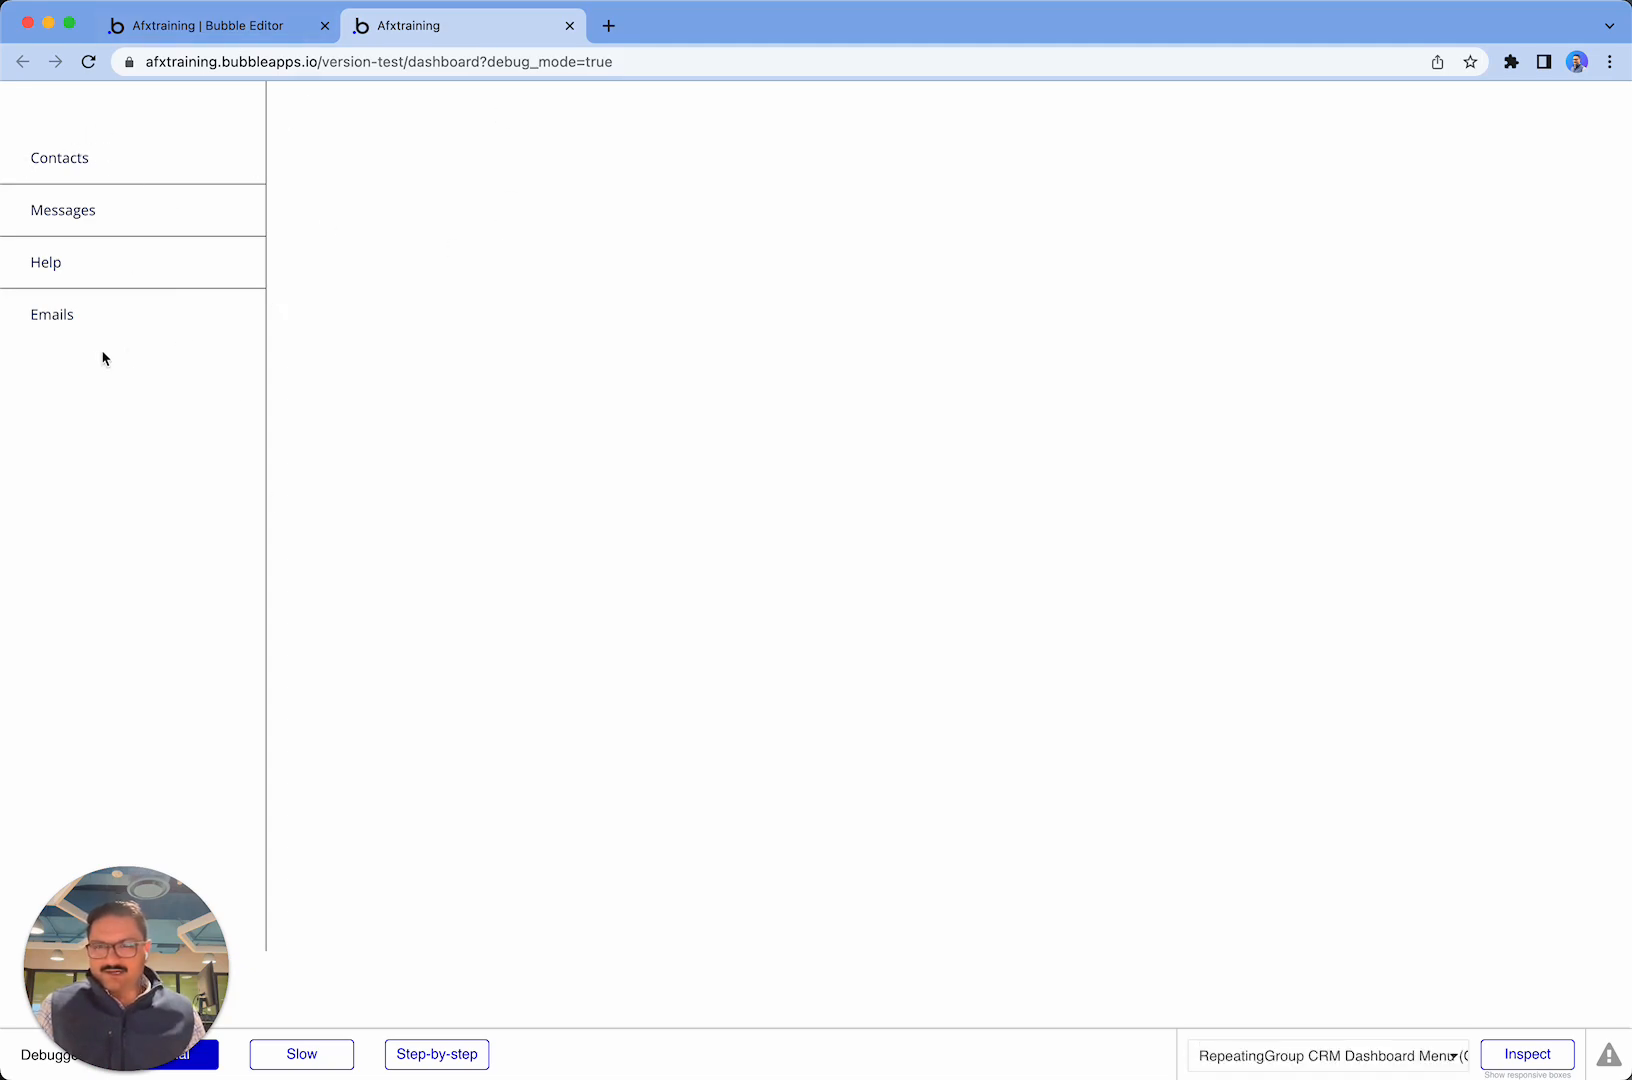
click(230, 25)
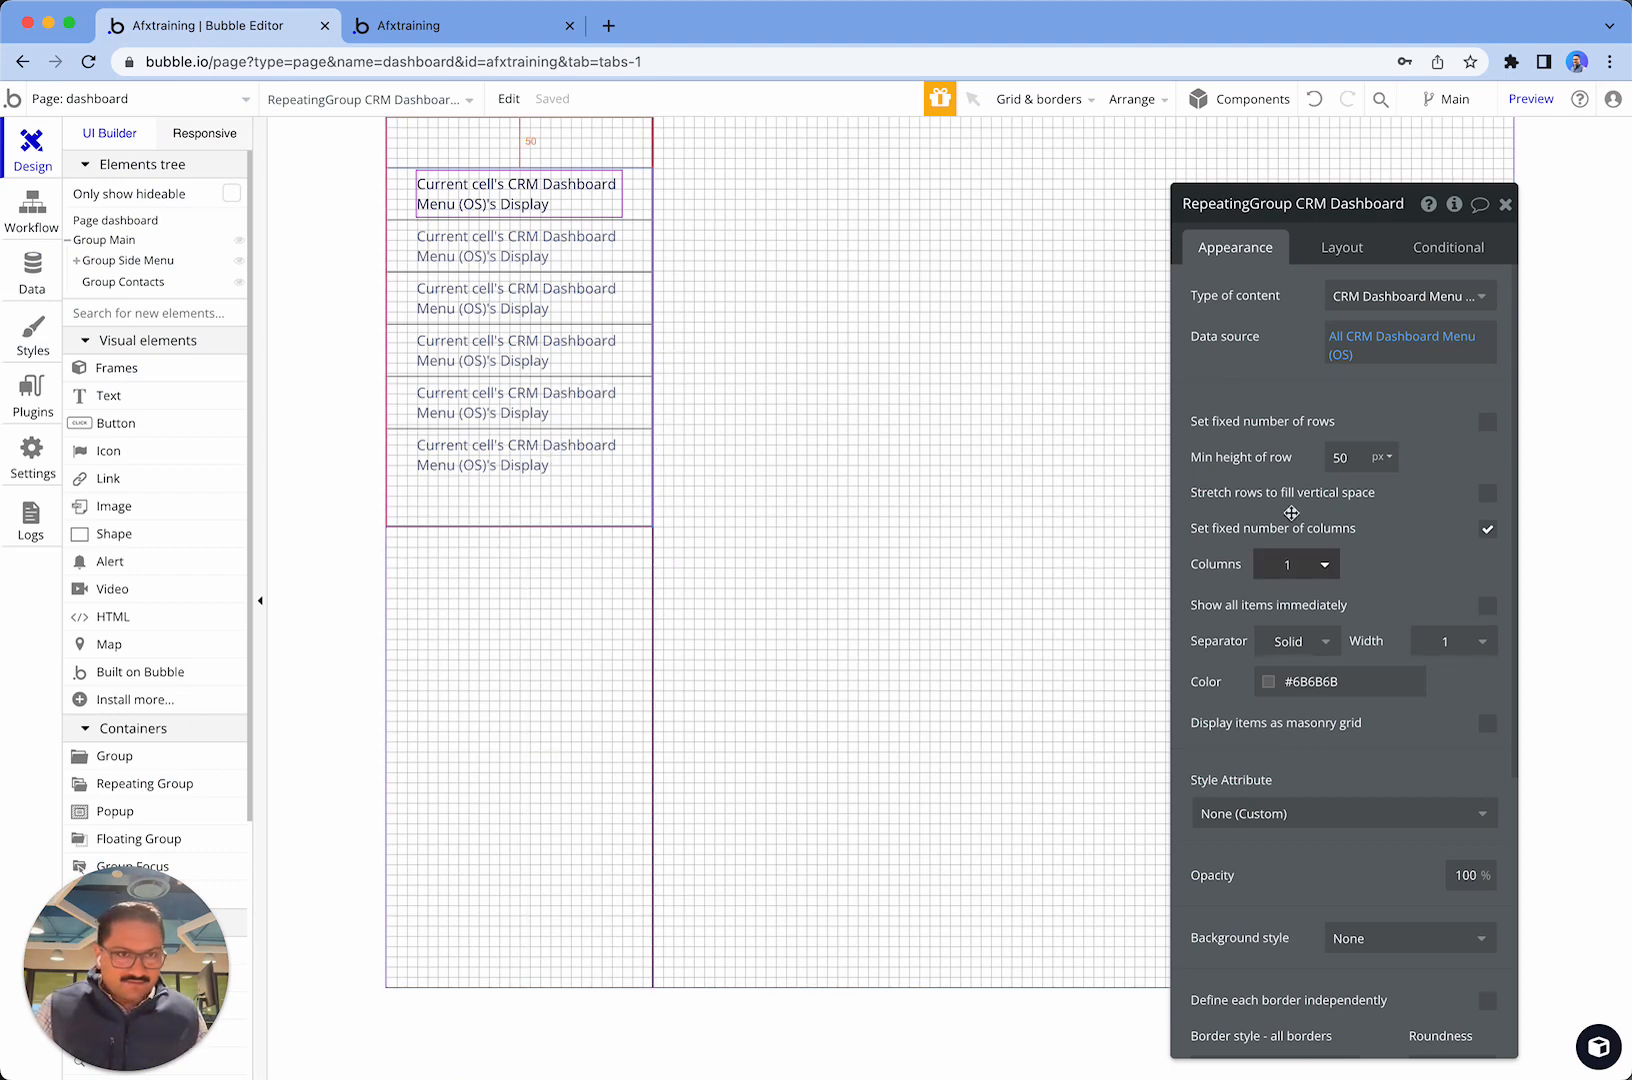
- Set the CRM Dashboard repeating group's minimum height to 300 px
click(1345, 248)
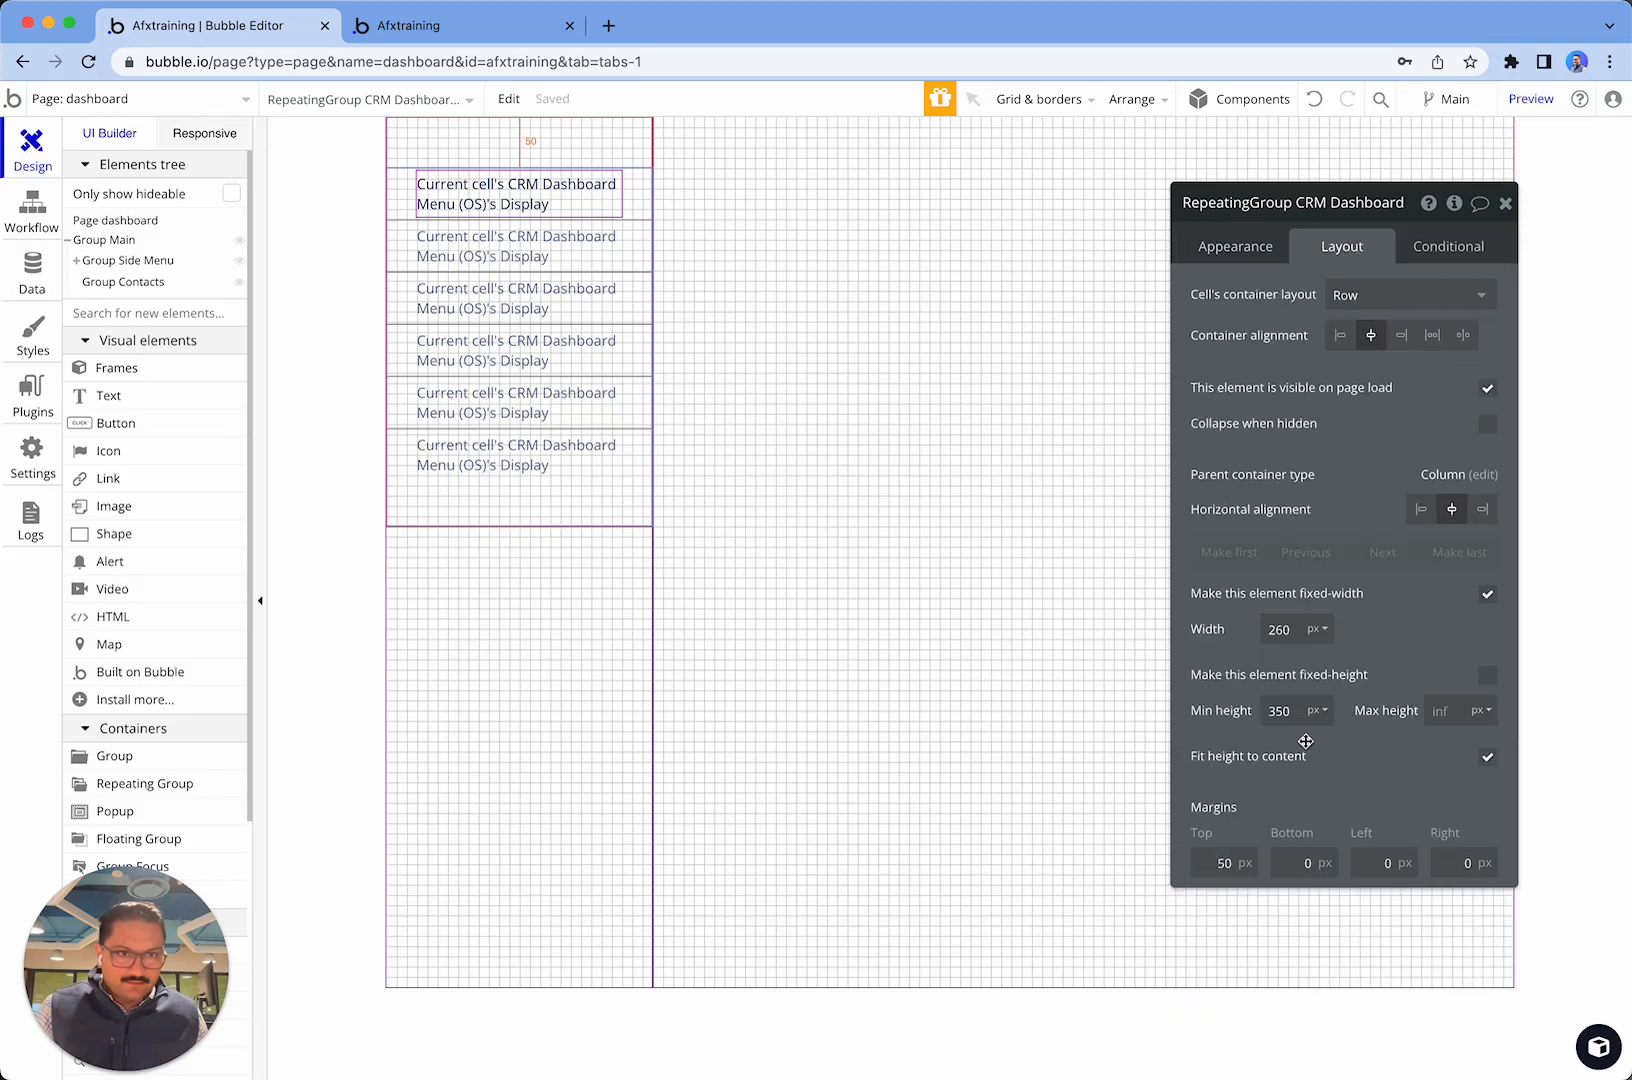
double_click(1296, 711)
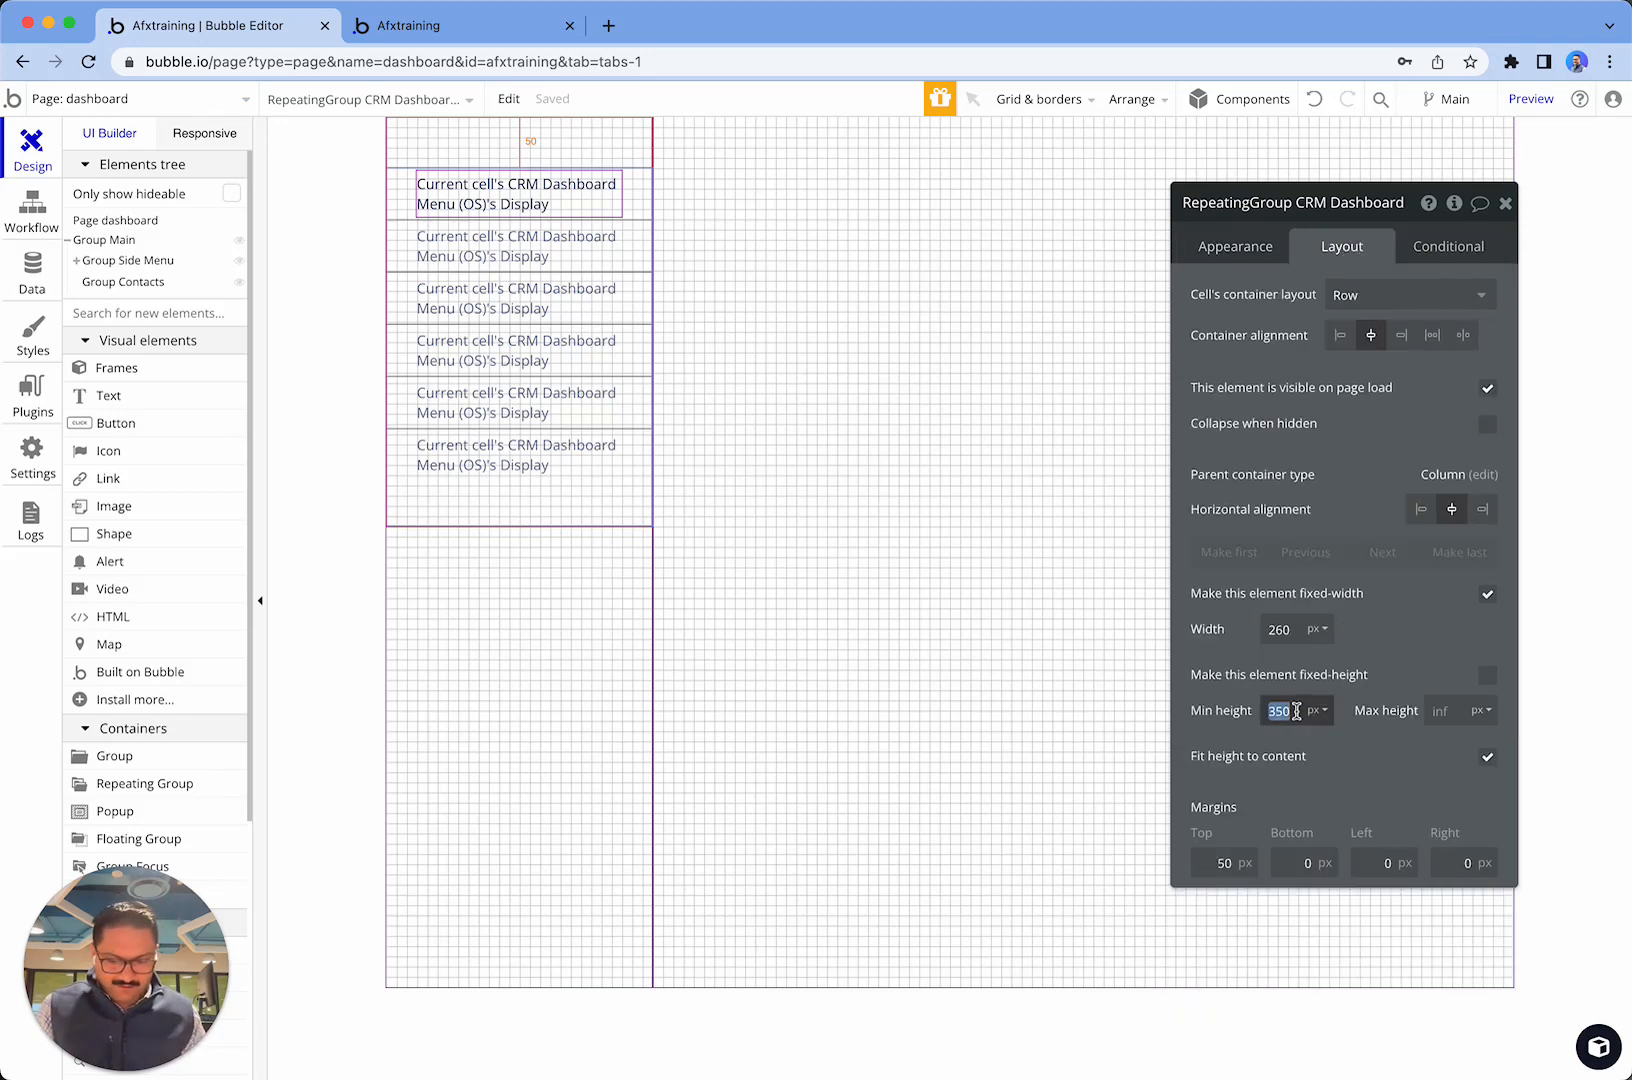
text(300)
key(Tab)
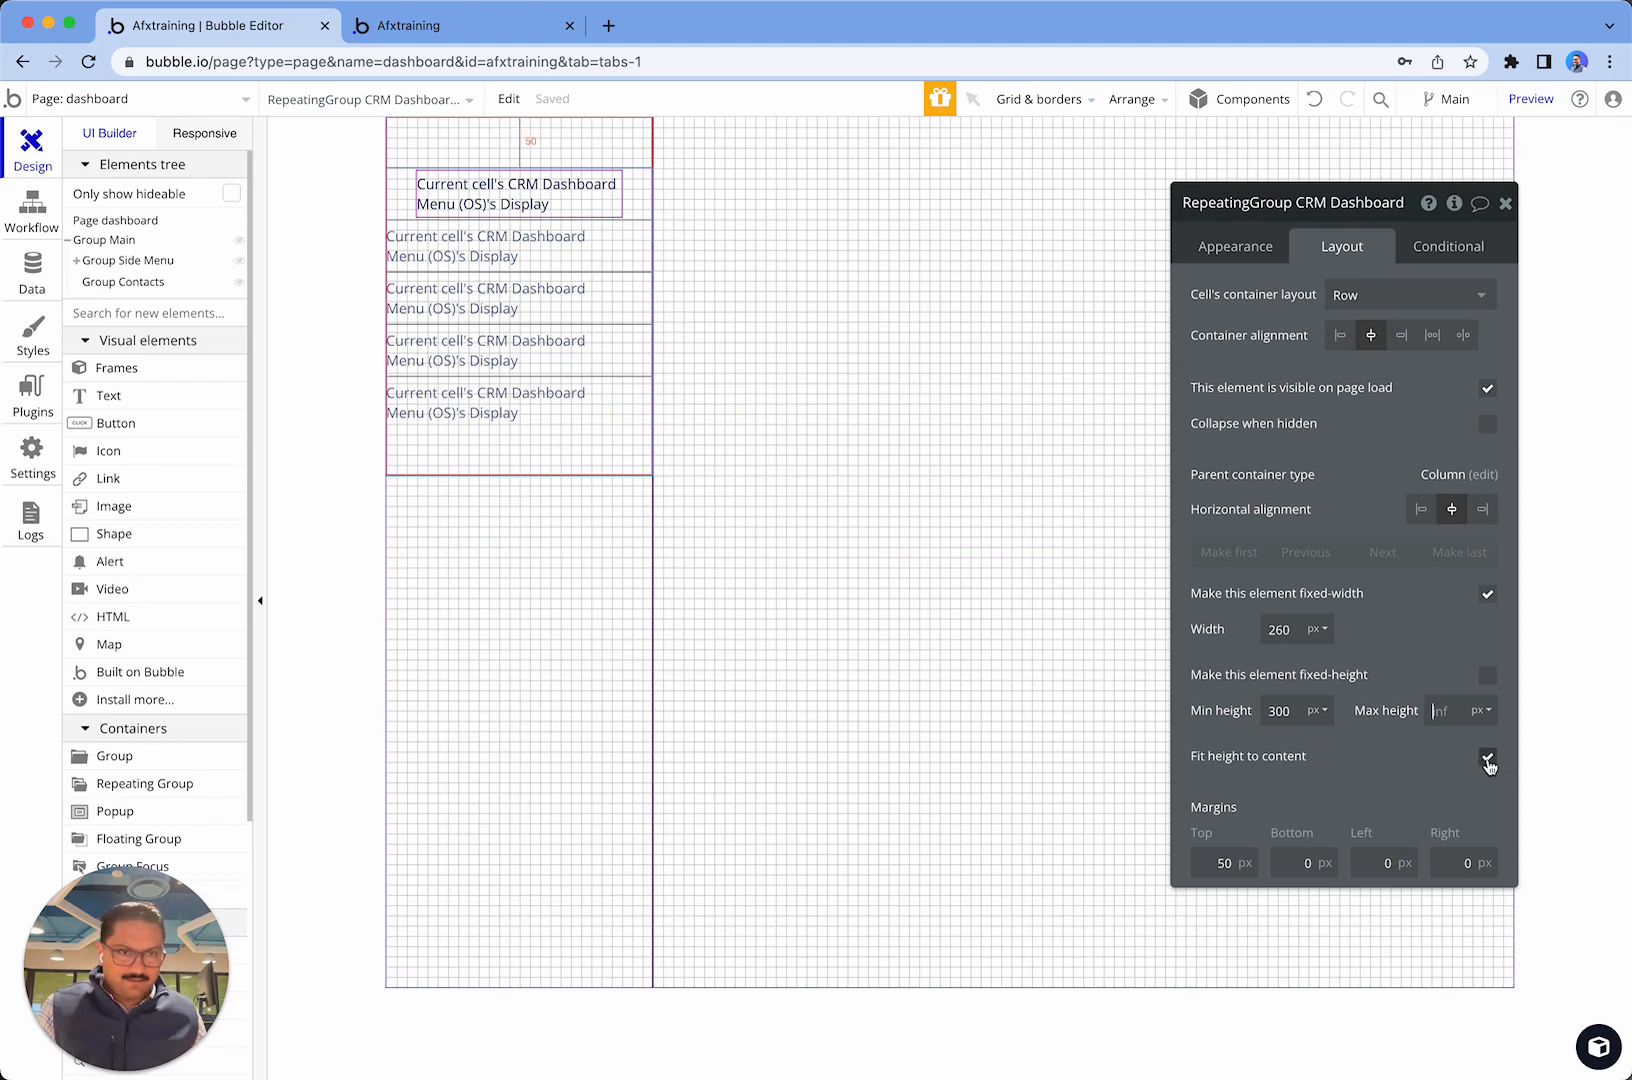
- Give the CRM Dashboard repeating group a Solid border style on all sides
click(1223, 250)
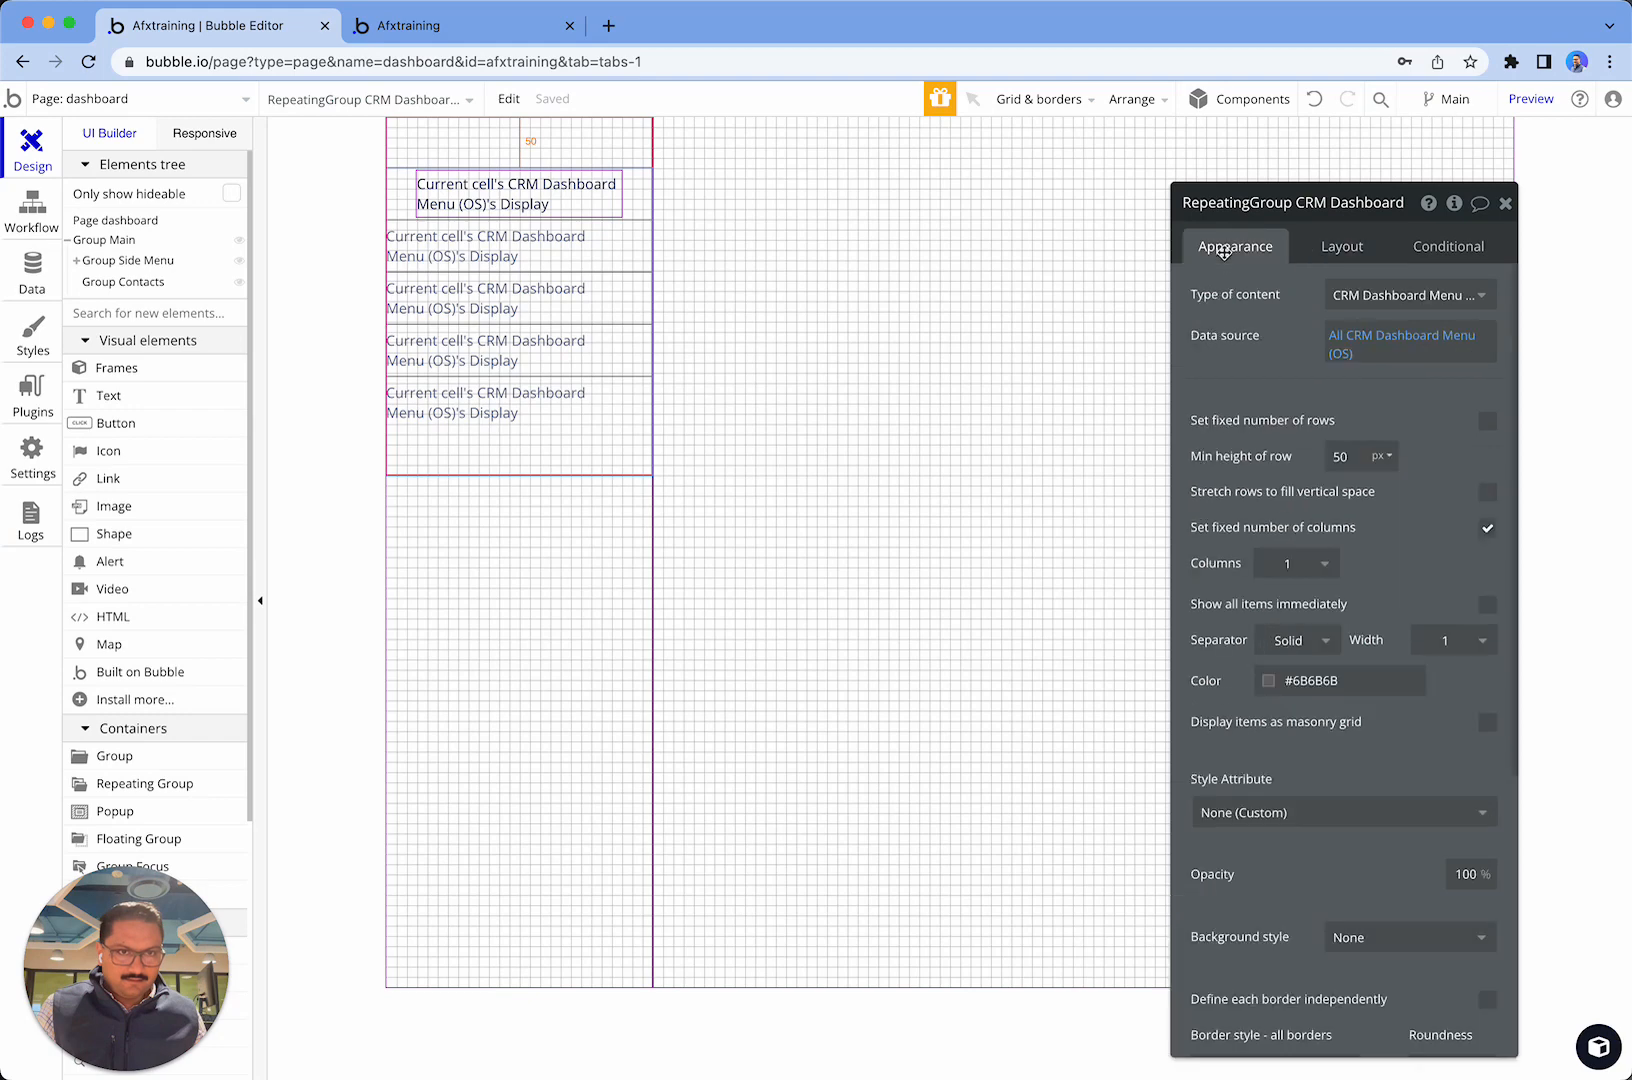
scroll(1272, 789, down, 5)
click(1275, 750)
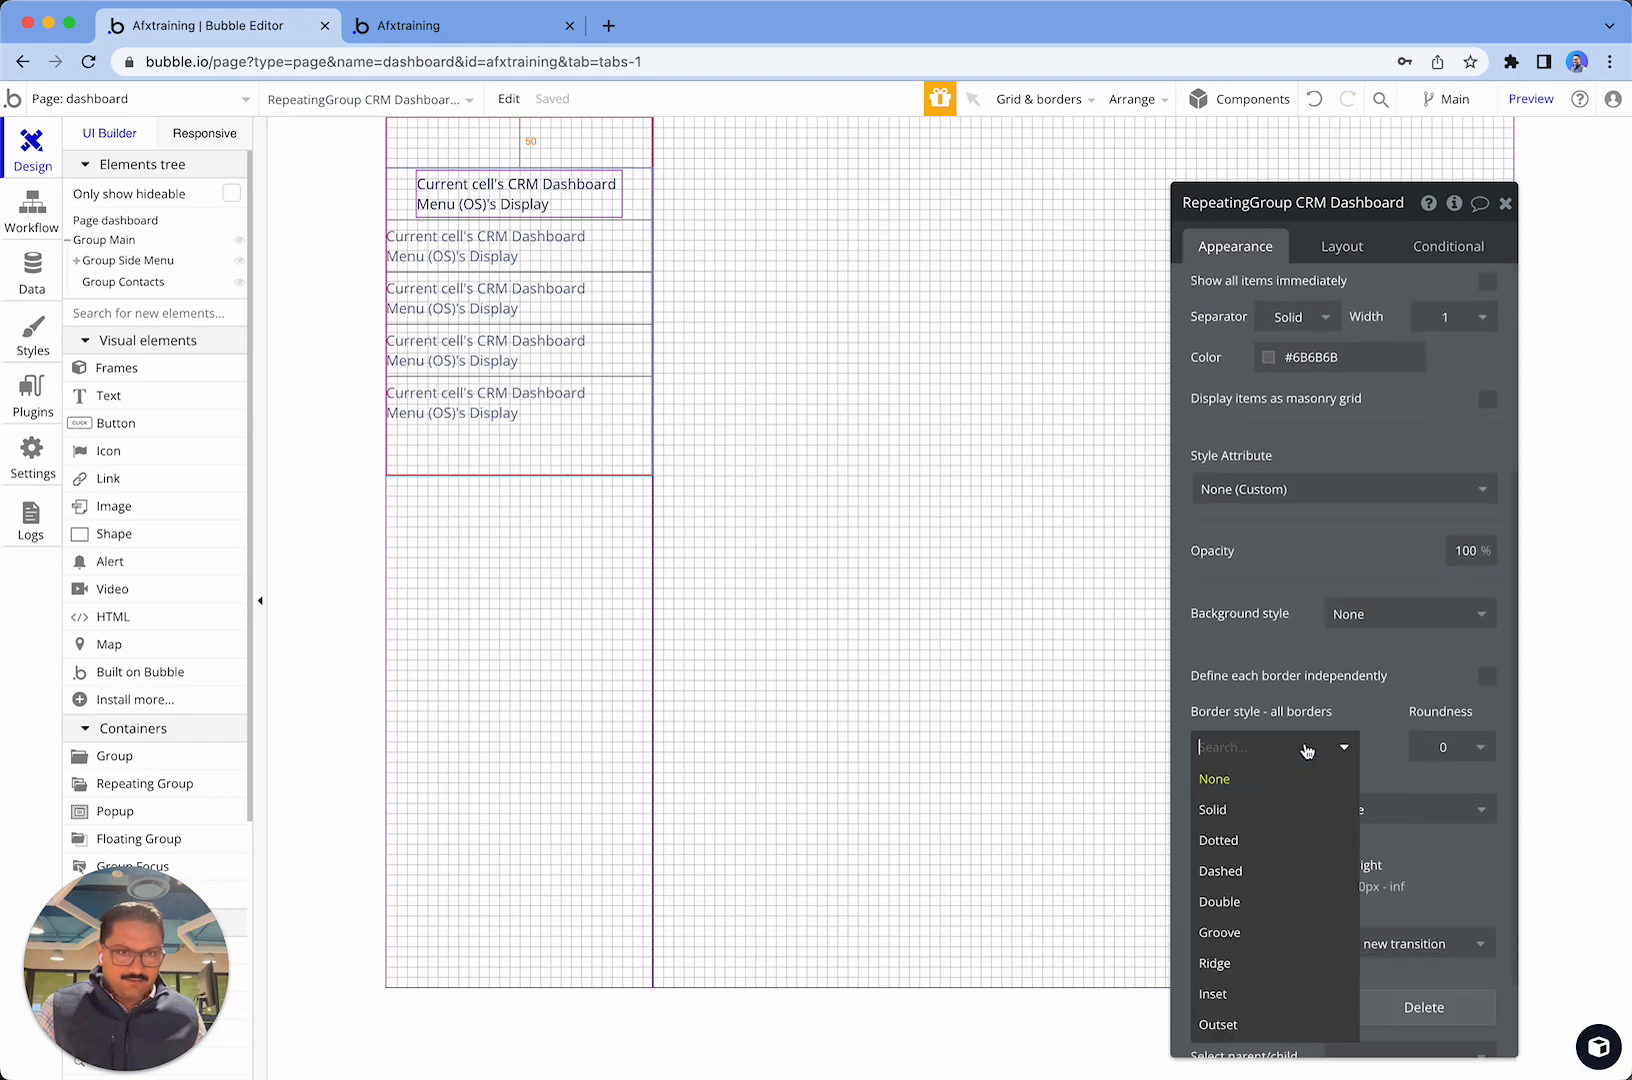
click(1274, 810)
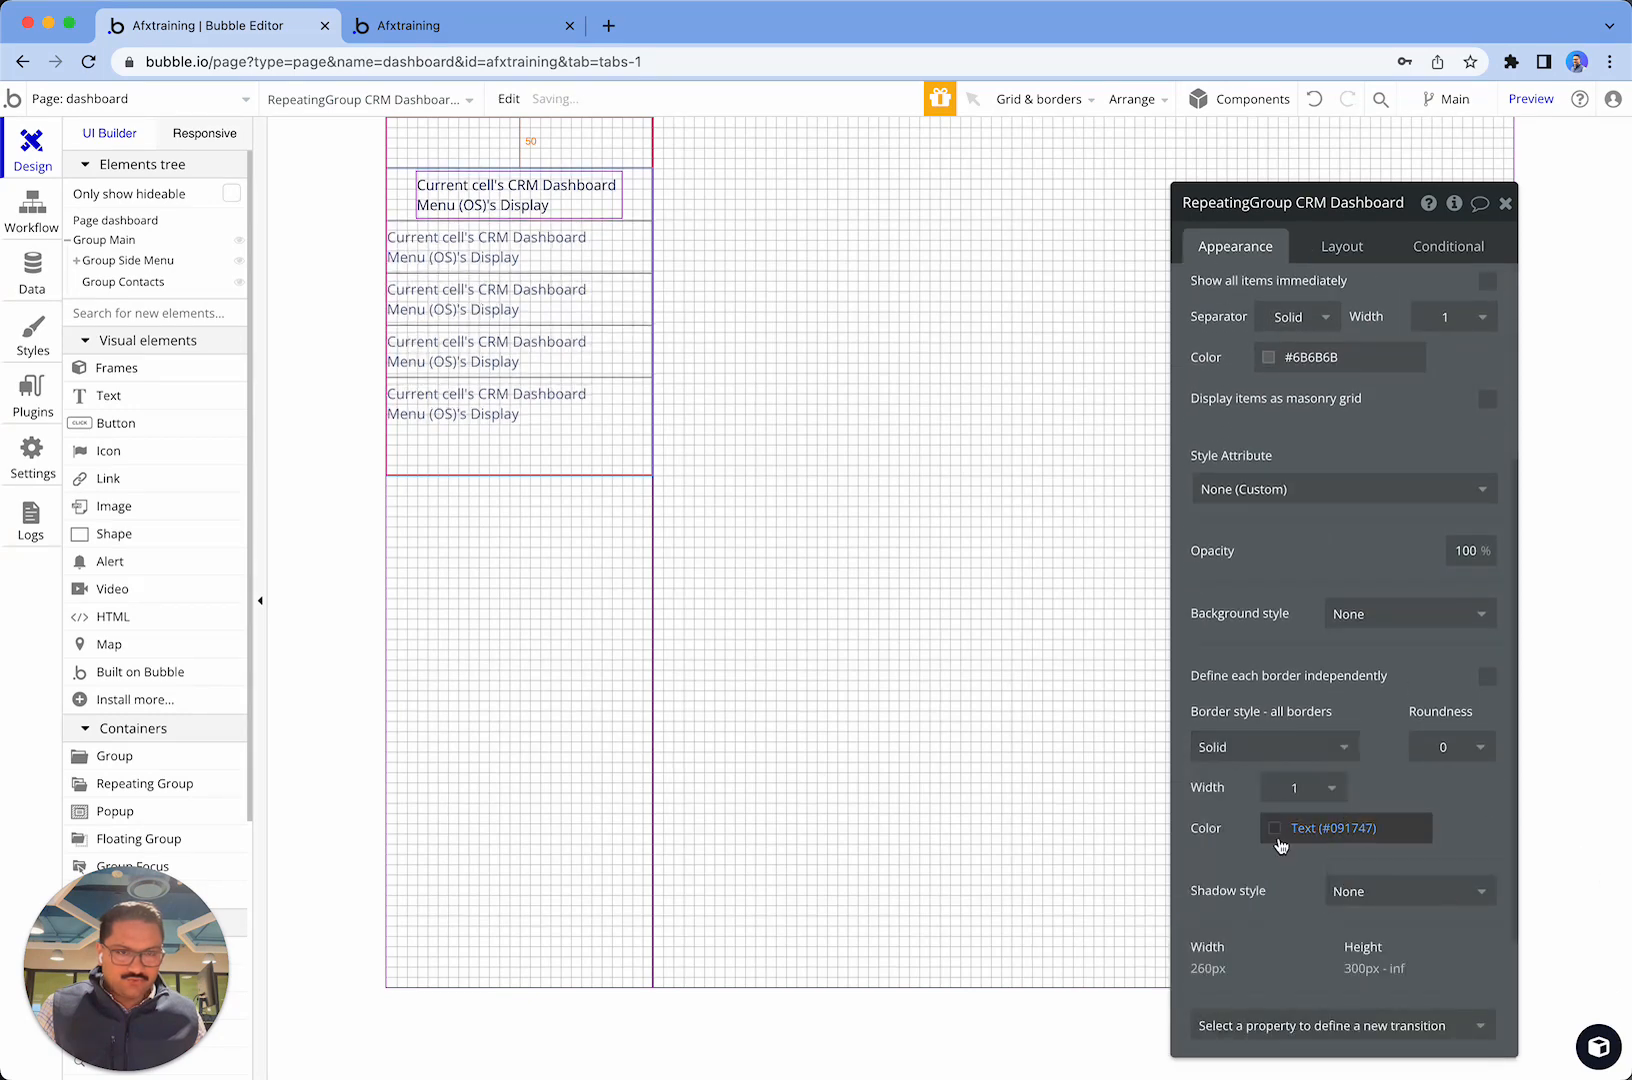
- Replace the repeating group's border color with the copied color code #6B6B6B
click(1276, 829)
click(1218, 822)
click(1300, 828)
click(1332, 824)
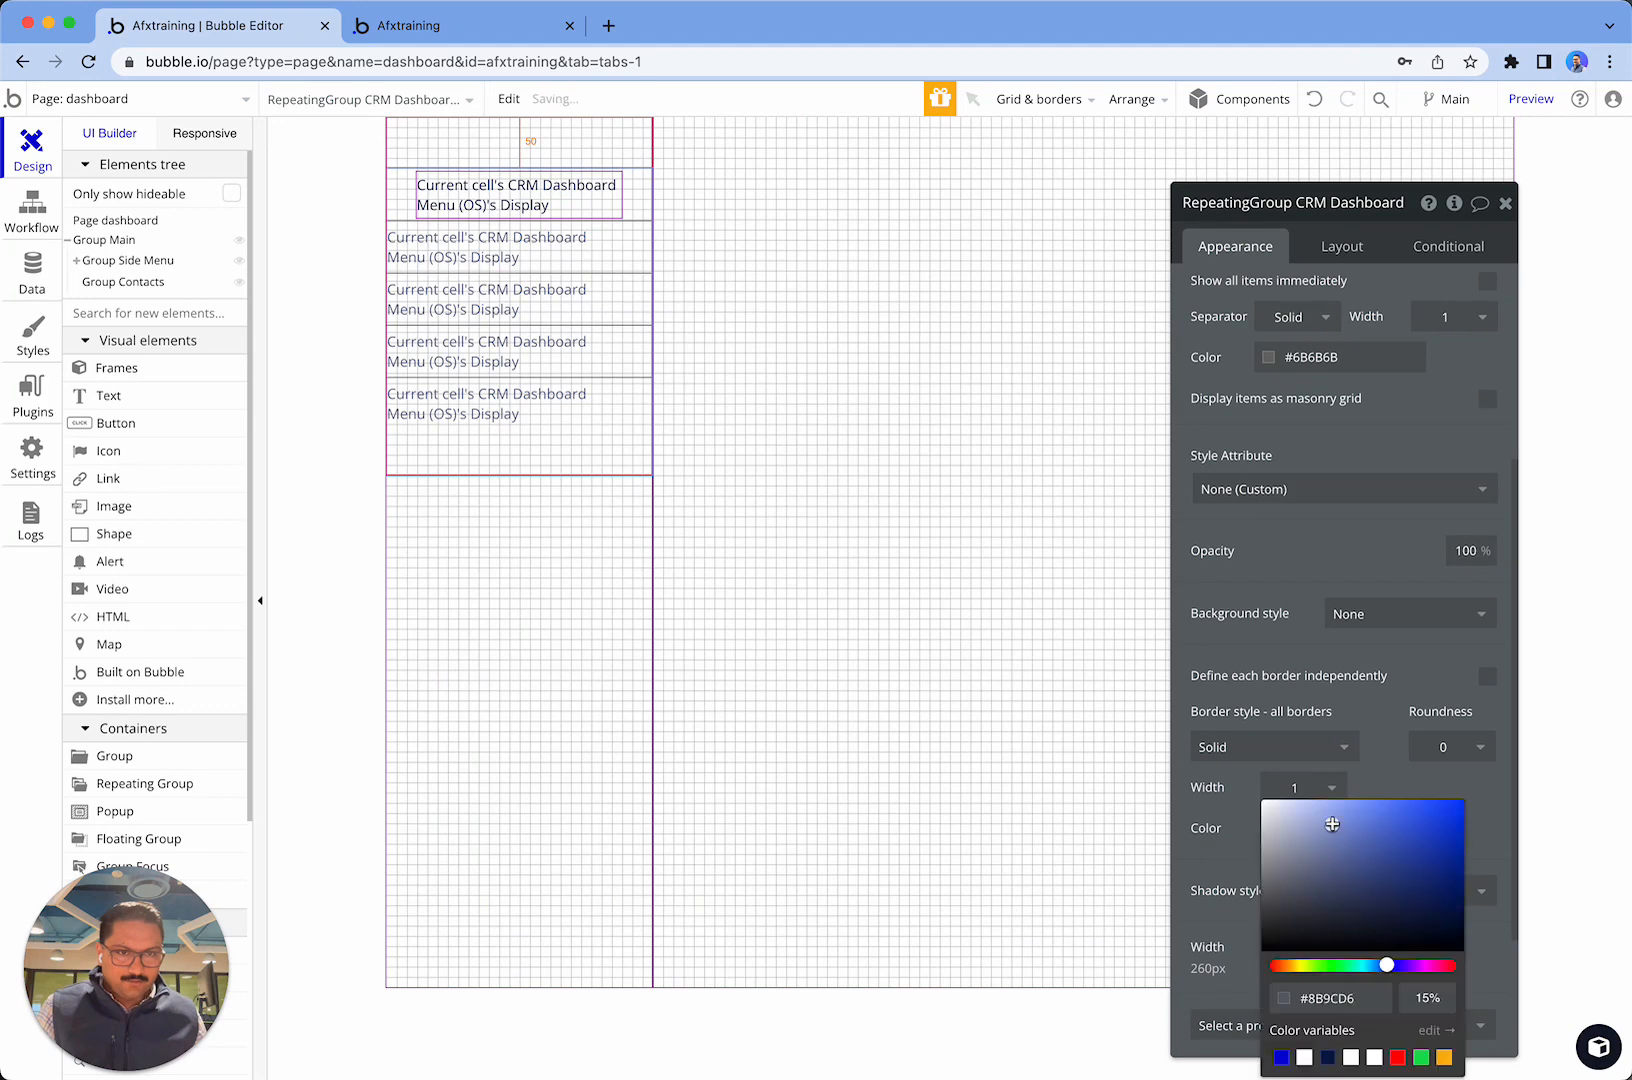
triple_click(1360, 1000)
key(super+v)
key(Tab)
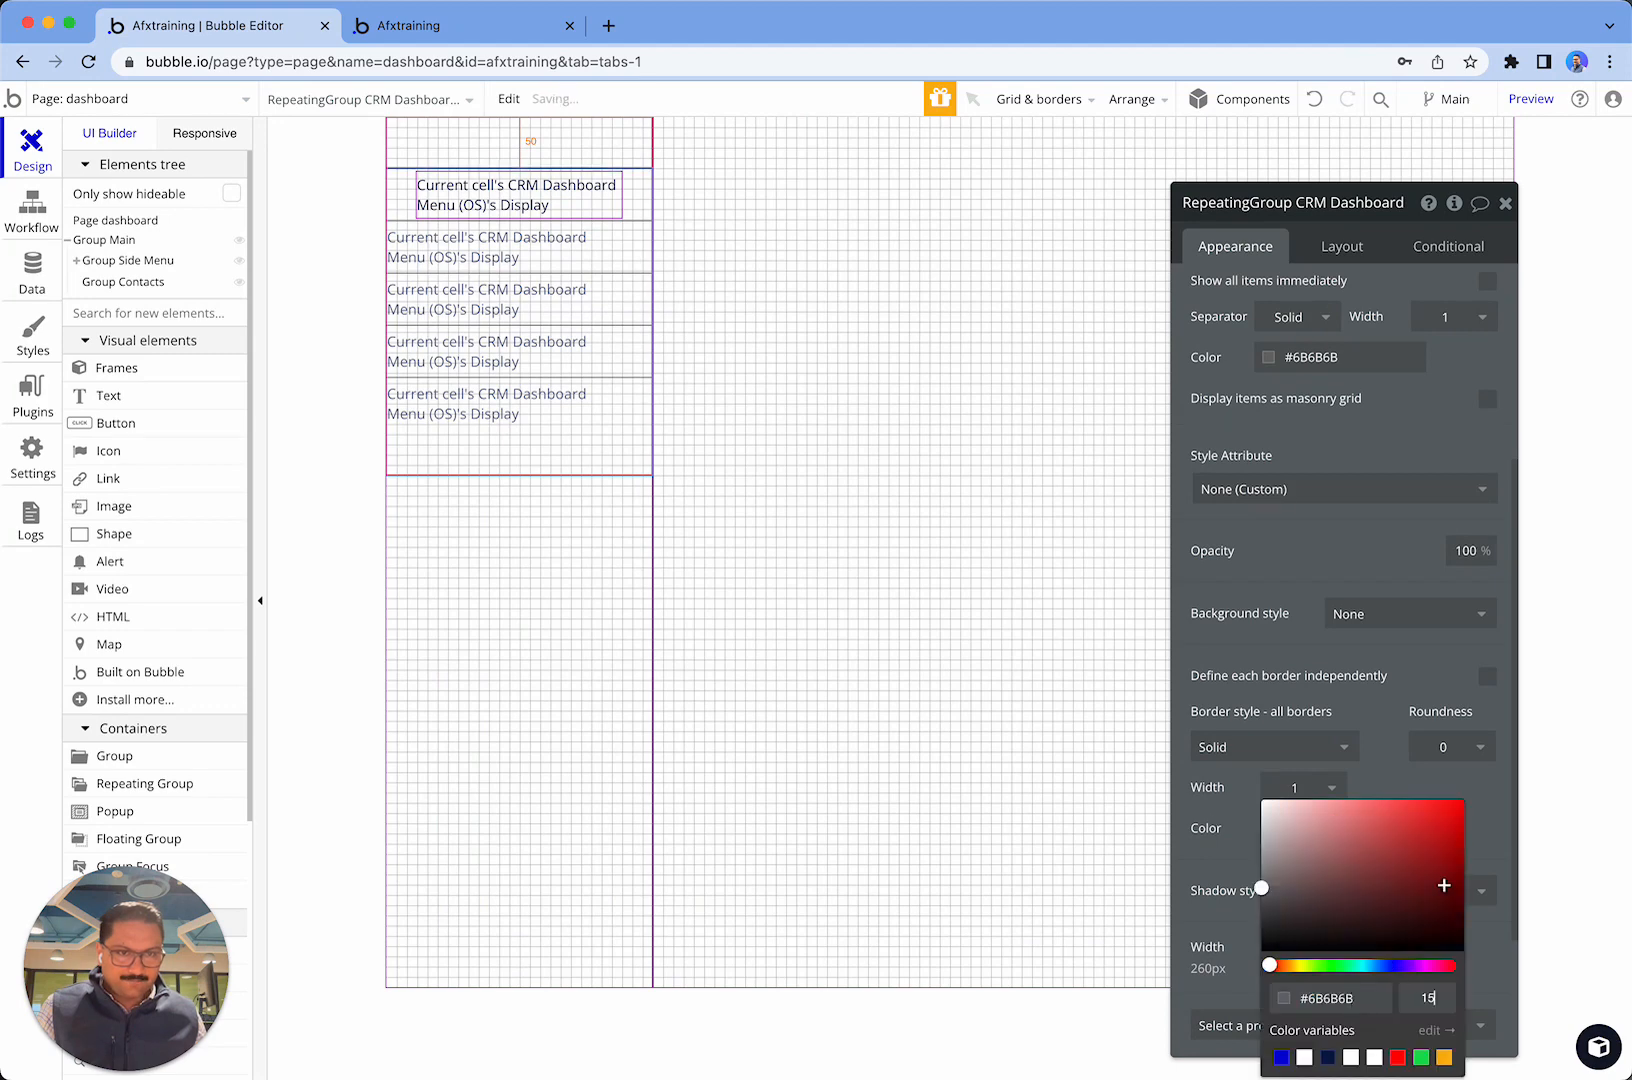
click(1491, 822)
- Refresh the preview page, check the border around the side menu items and return to the editor
click(470, 30)
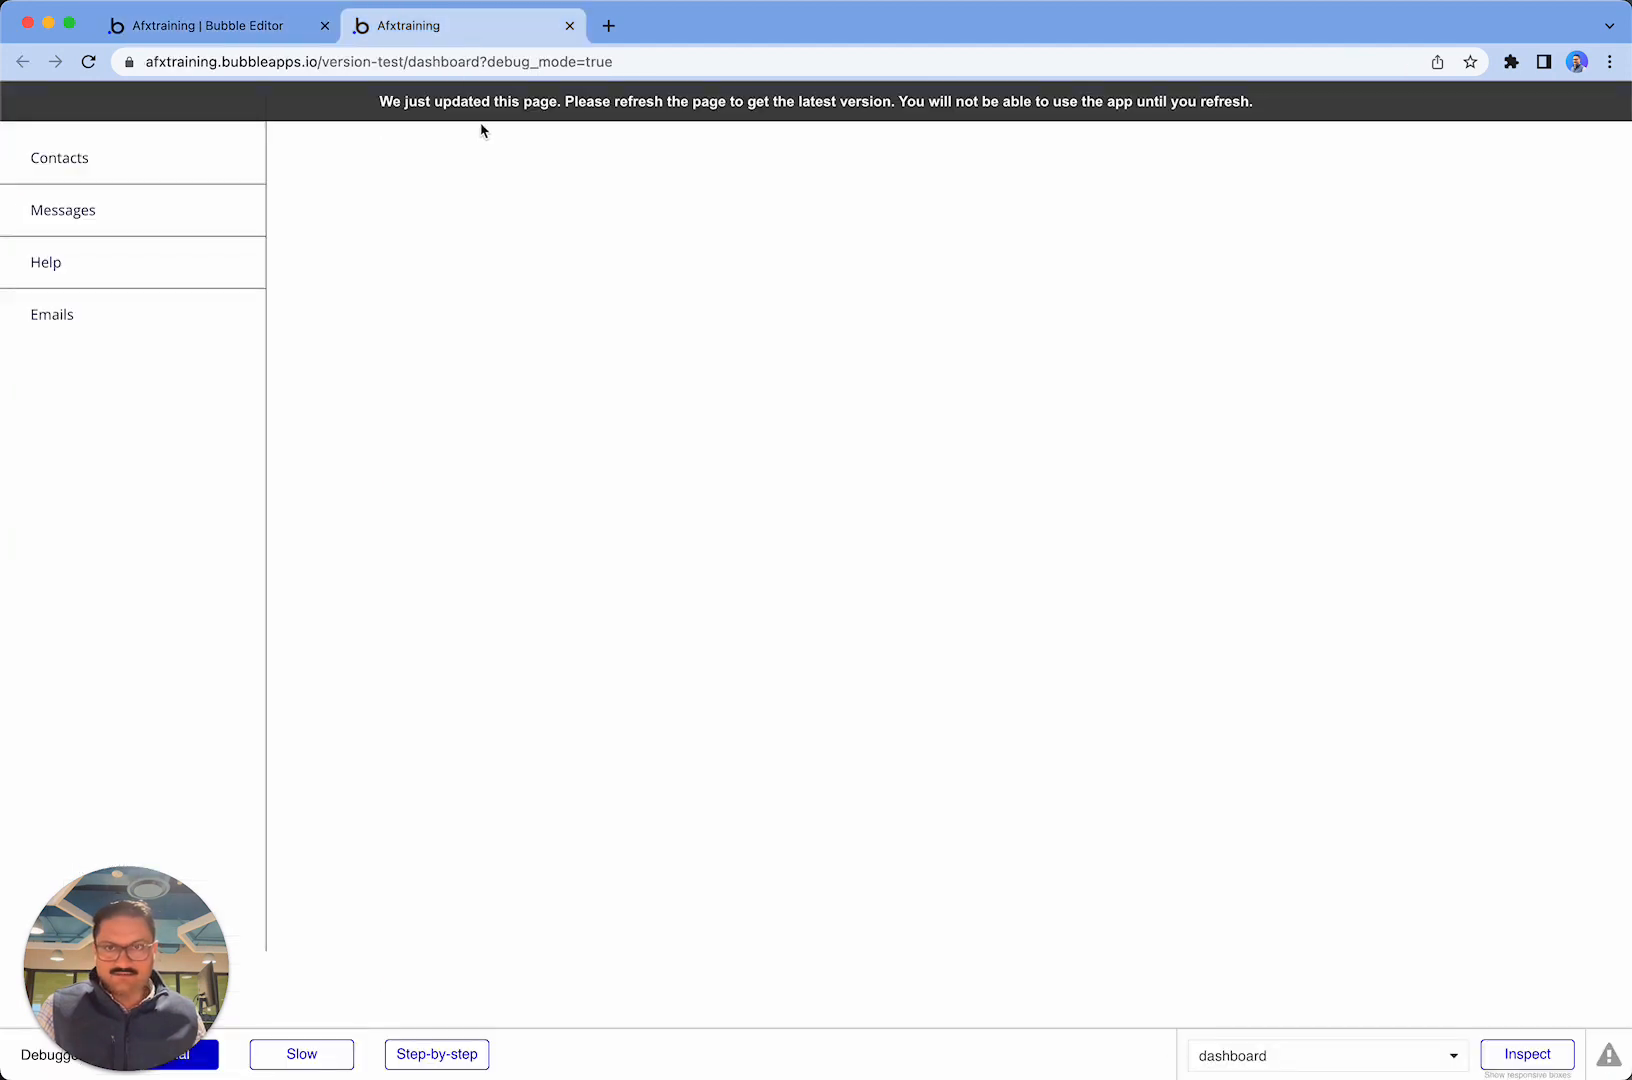
click(506, 109)
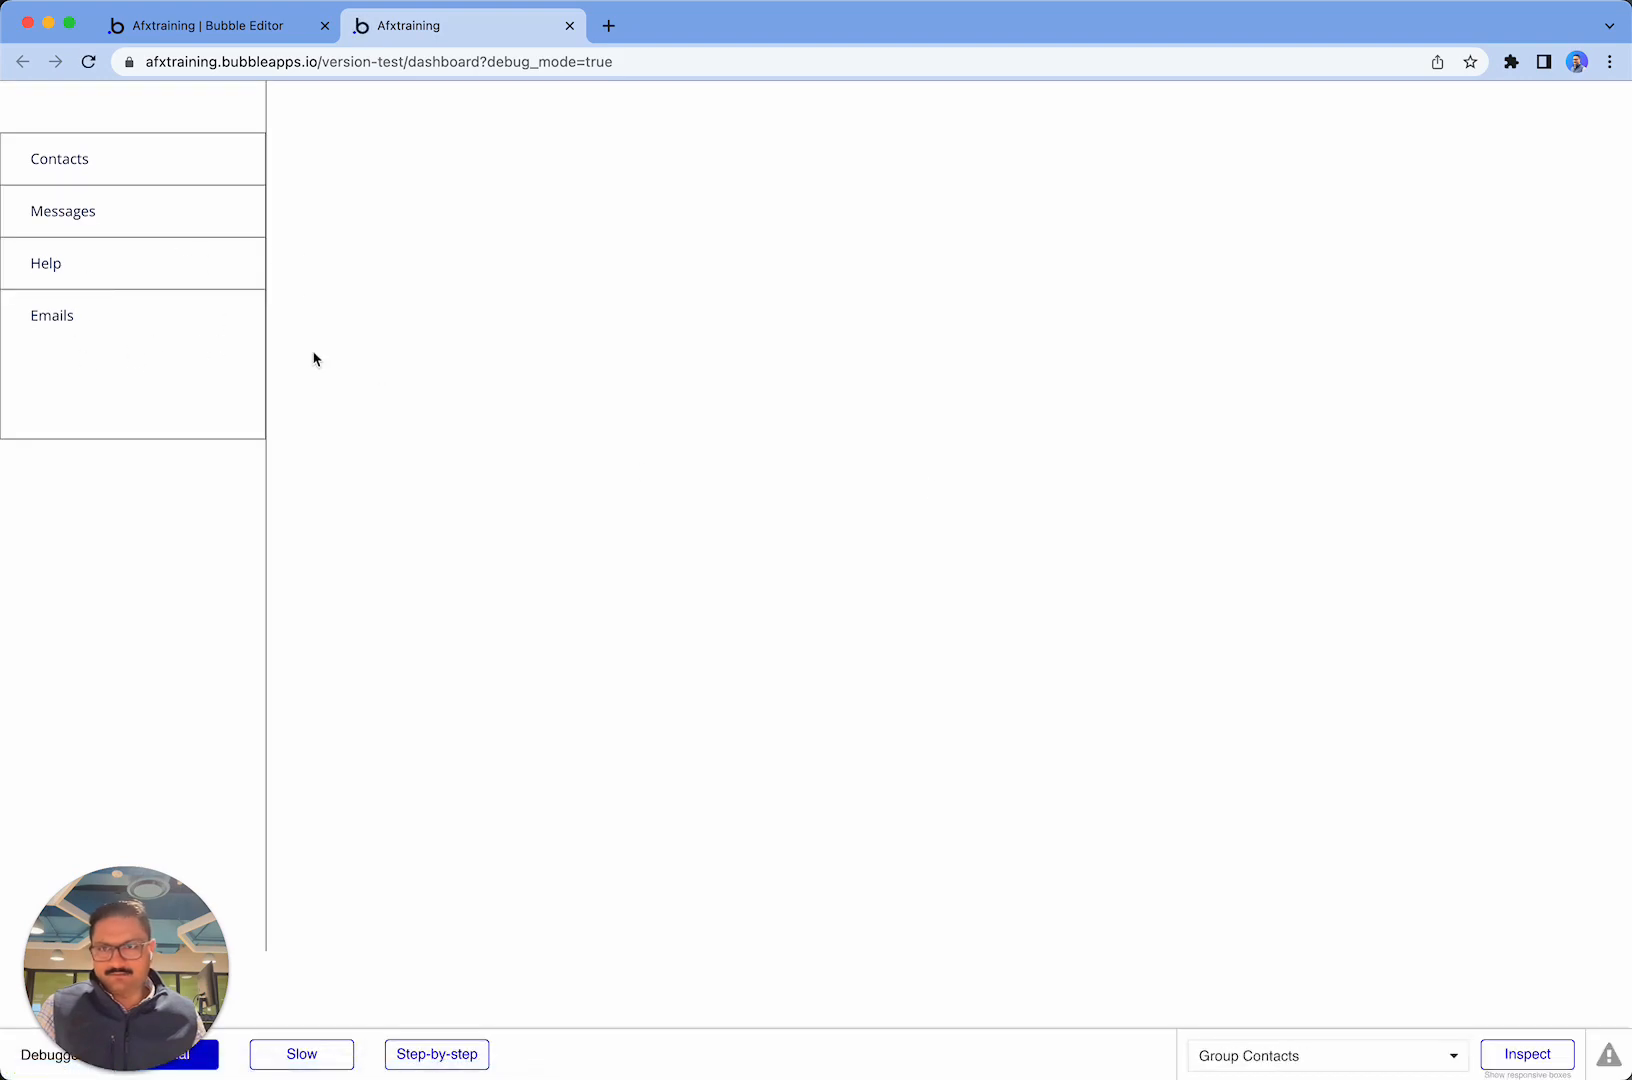
click(248, 20)
- Set the minimum height of the CRM Dashboard repeating group to 100 px
click(546, 480)
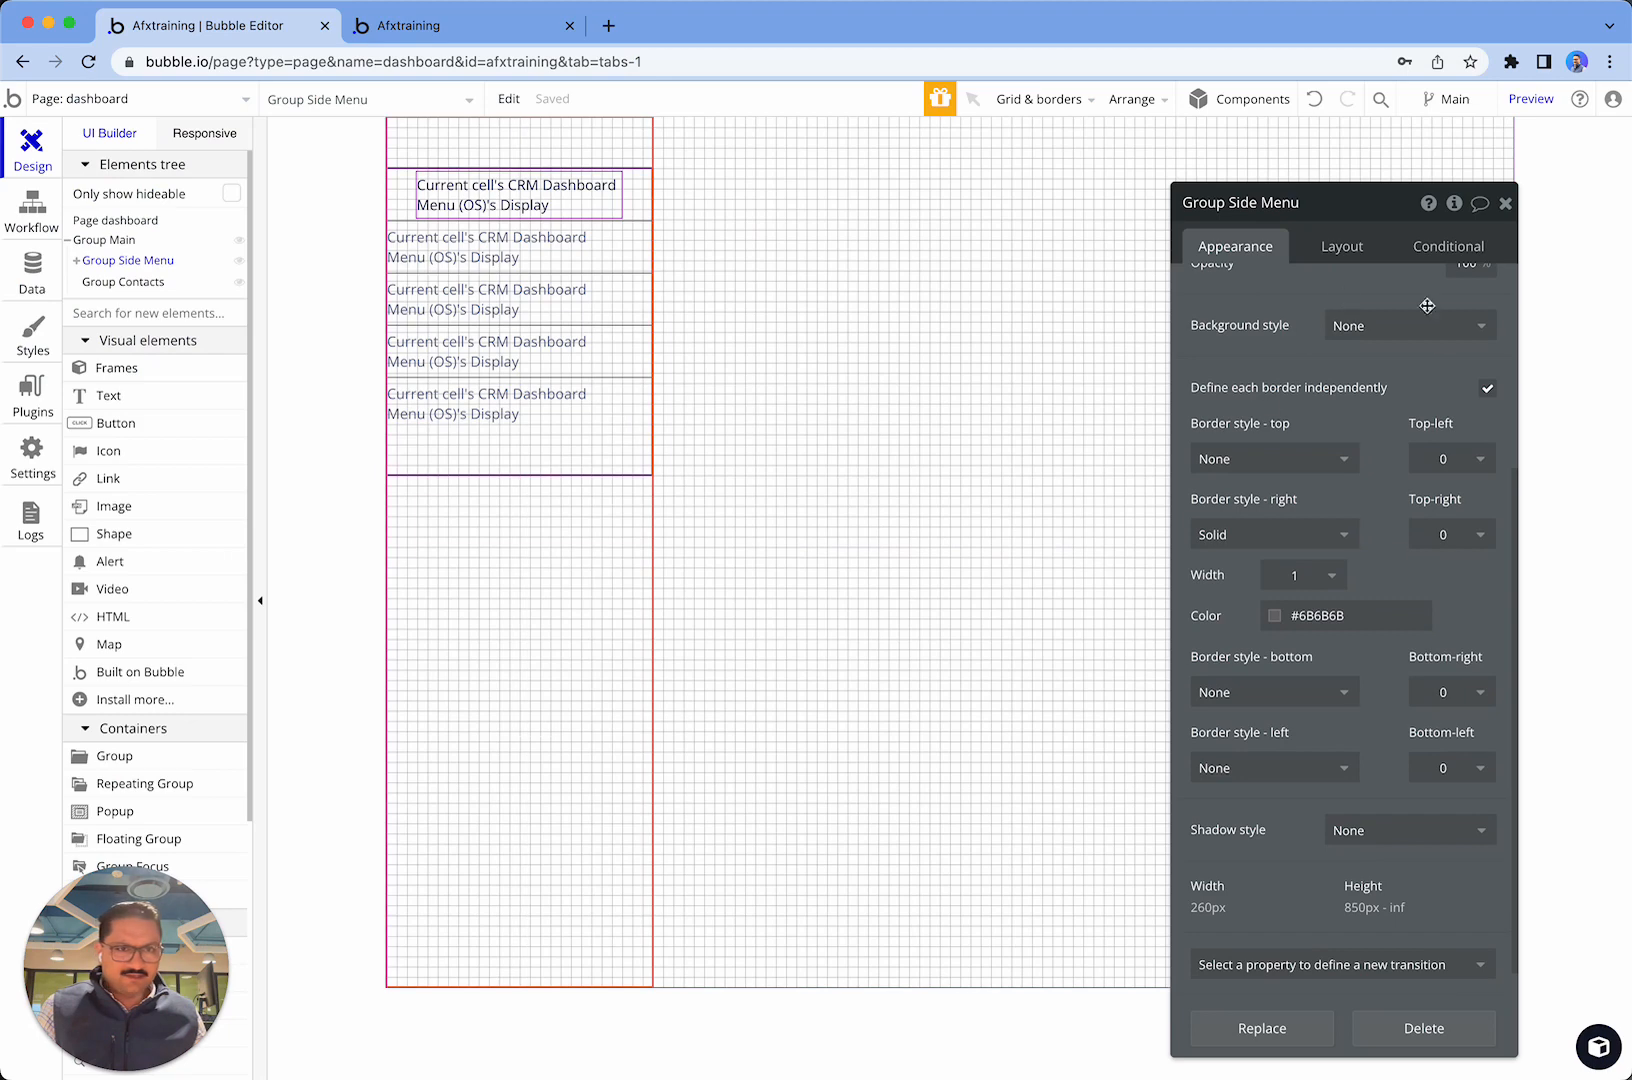
click(1340, 250)
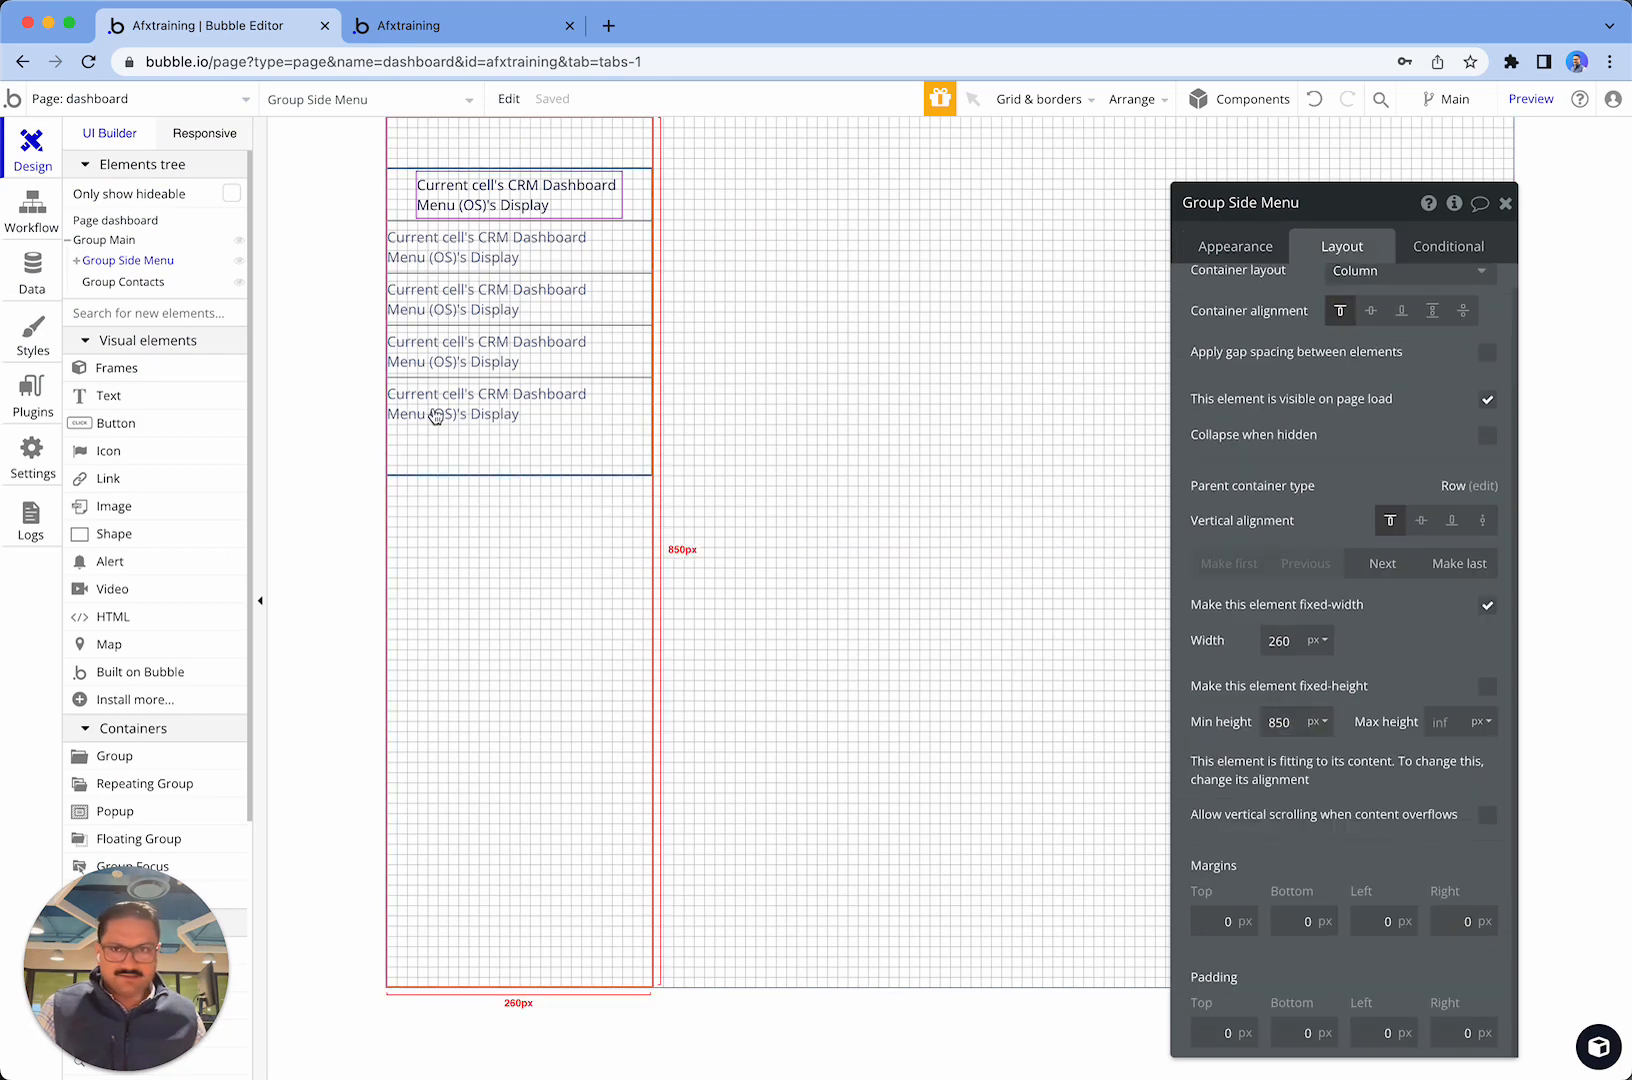
click(436, 416)
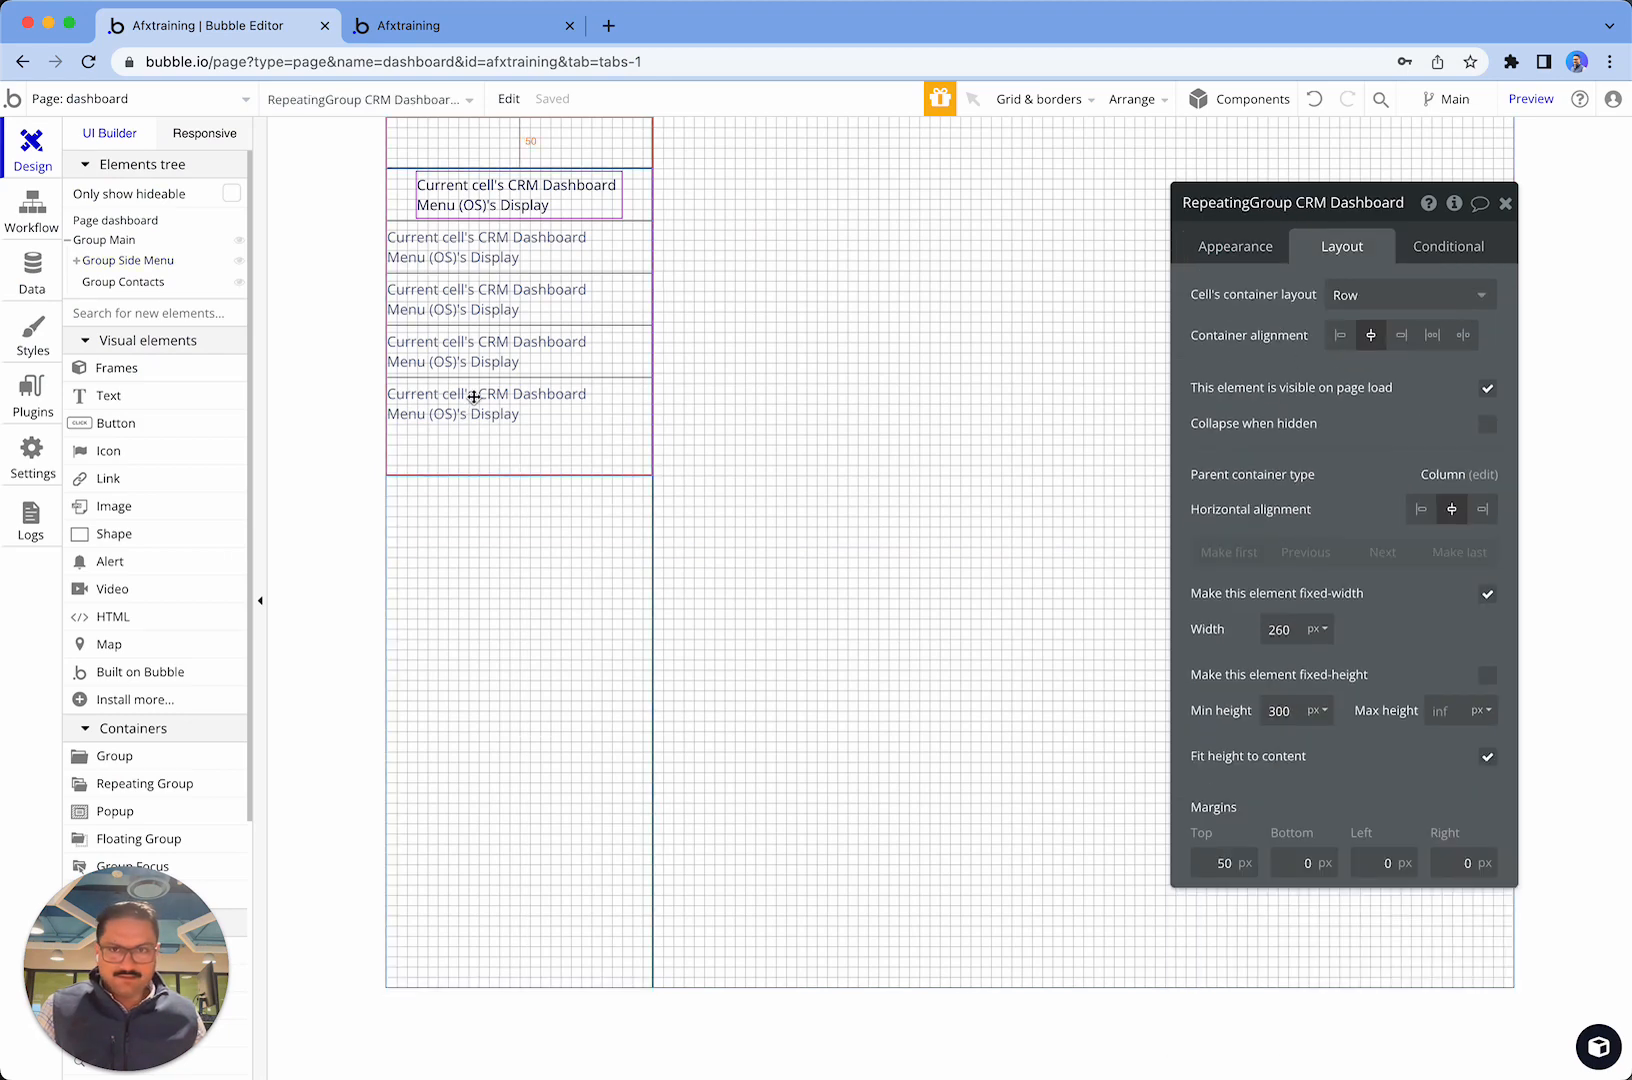
double_click(1278, 712)
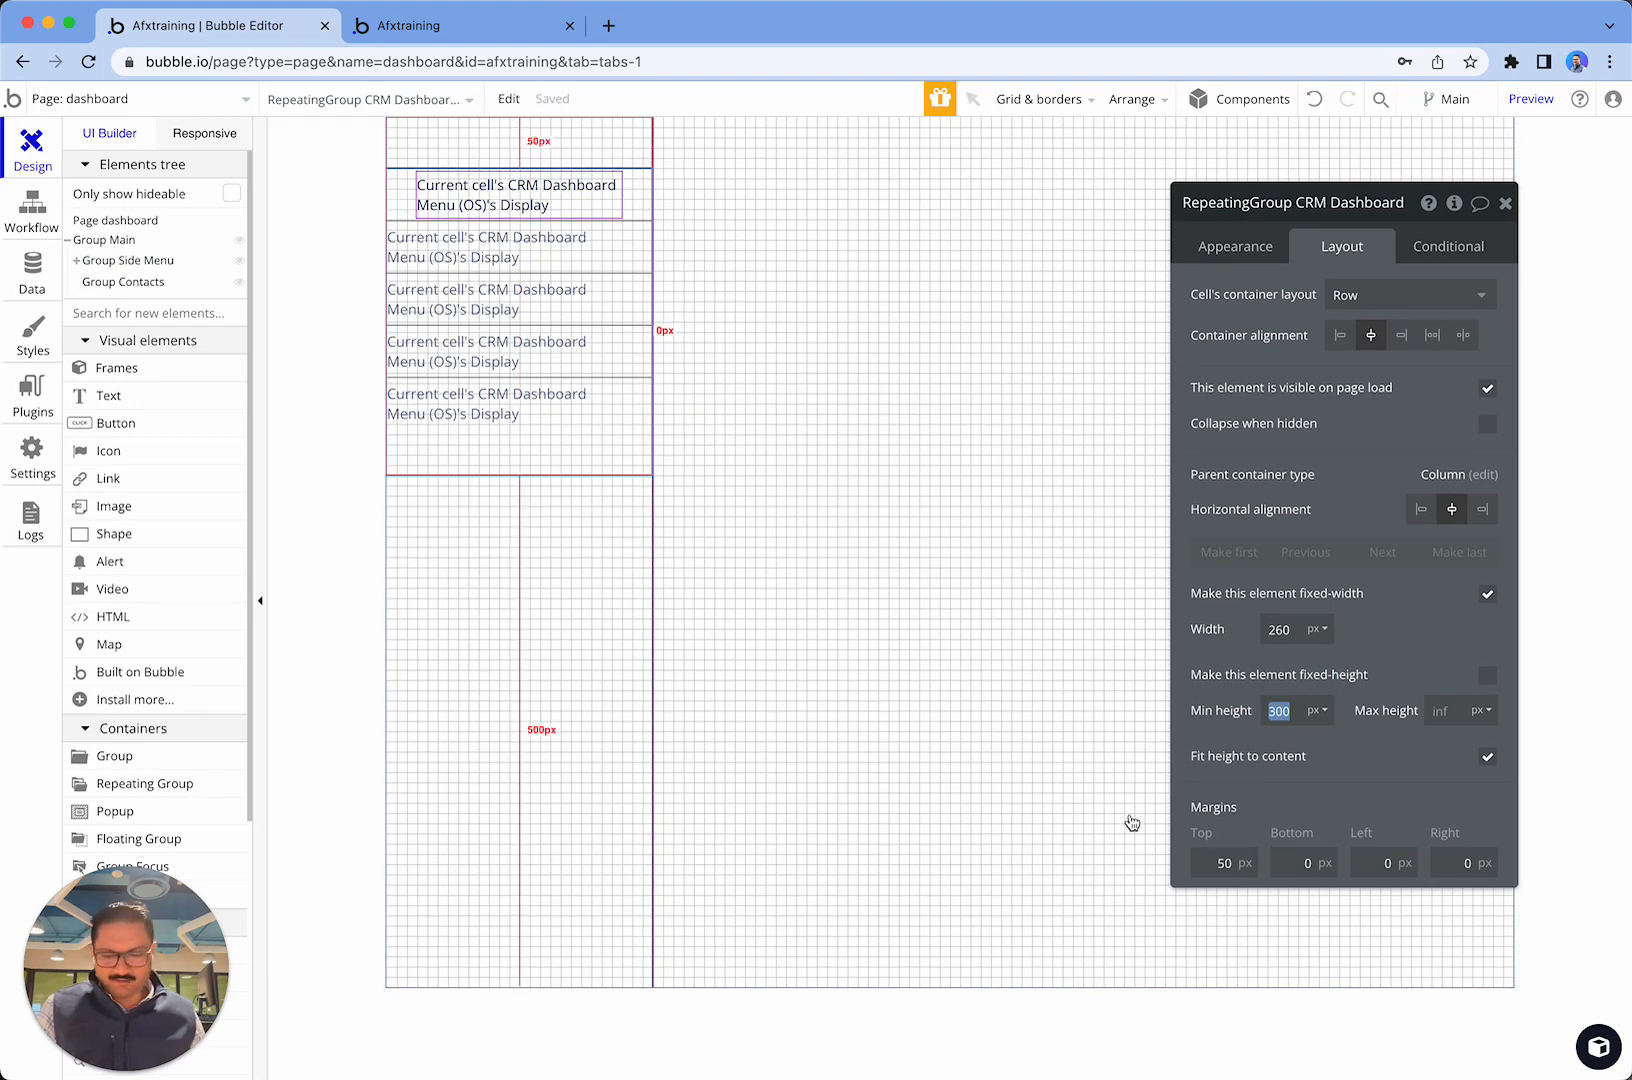
text(100)
key(Tab)
click(968, 451)
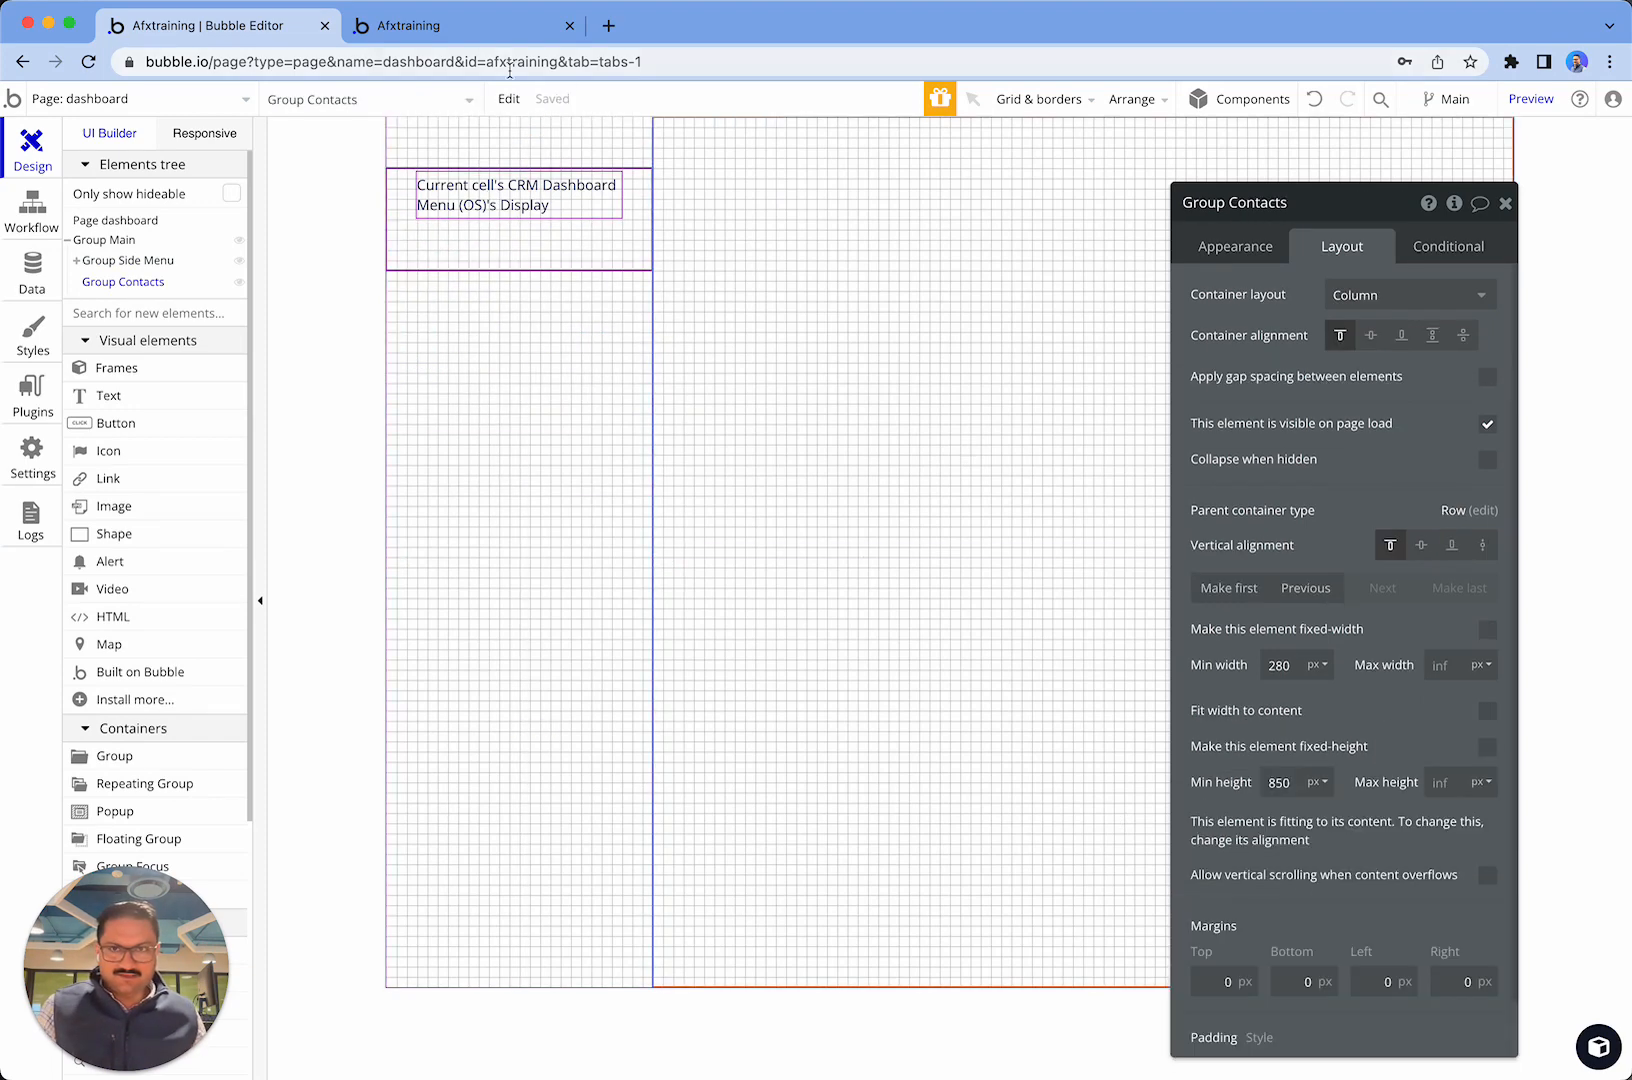
- Compare the menu's bordered items in the preview page with the repeating group's layout settings in the editor
click(450, 25)
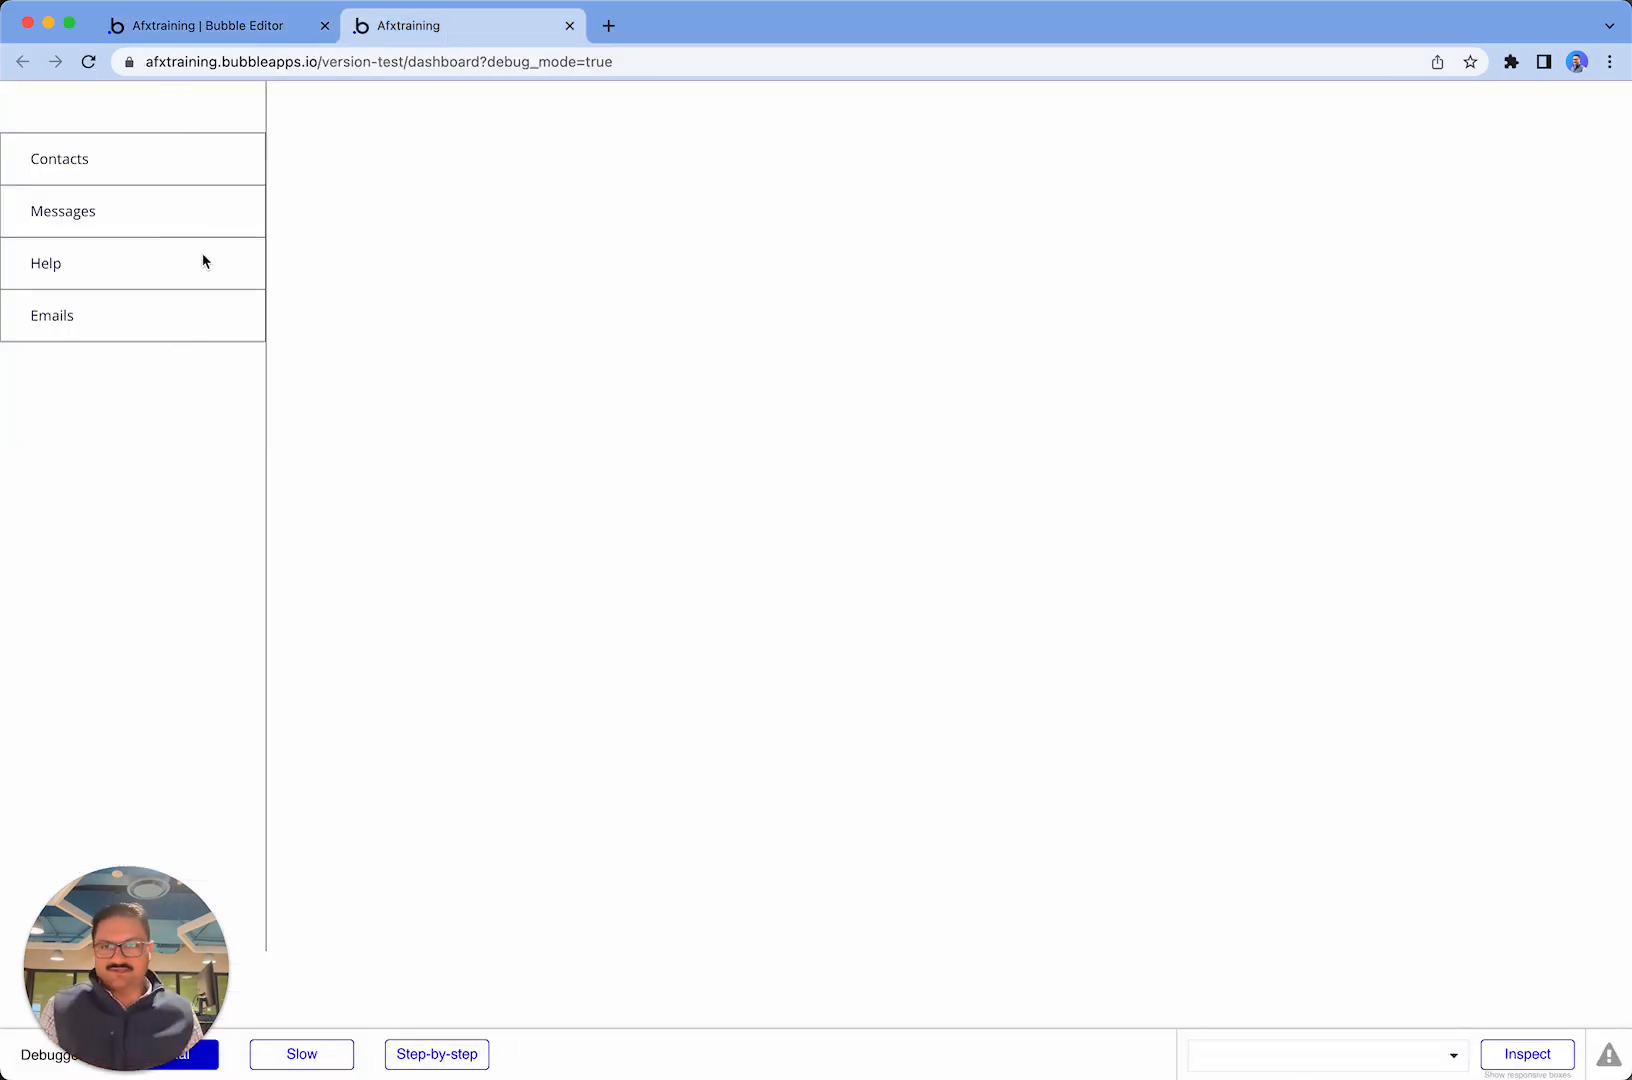
click(197, 34)
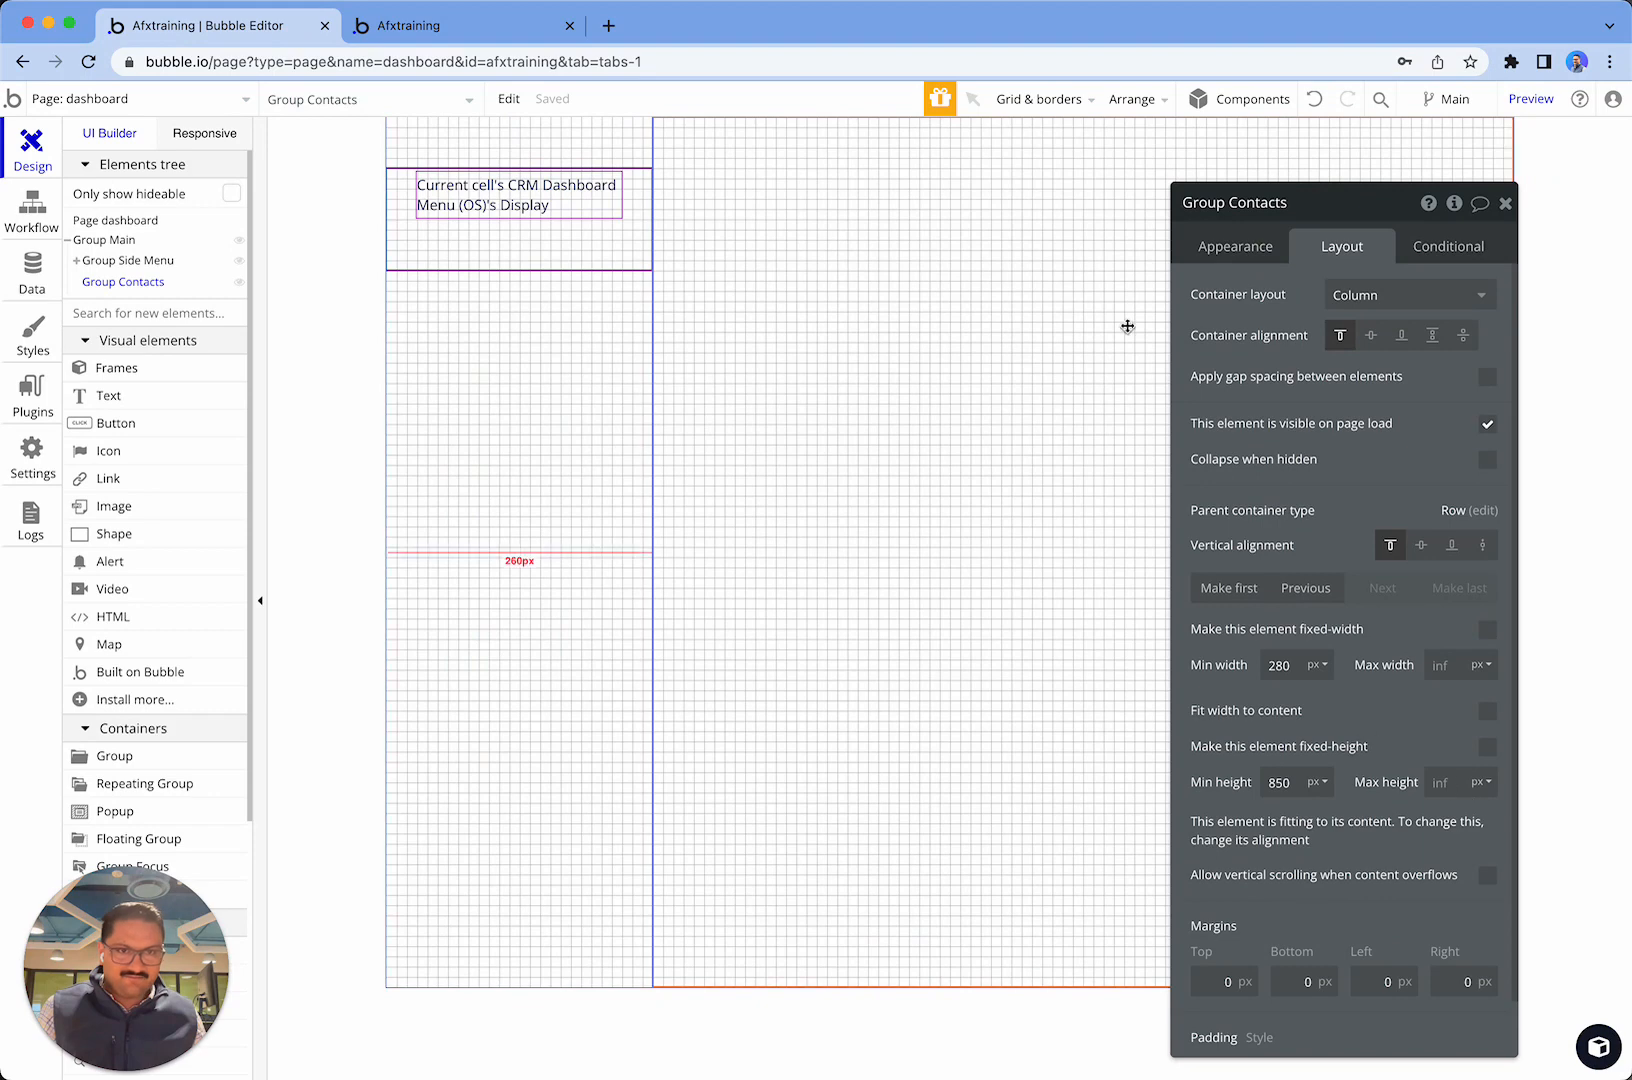
click(546, 250)
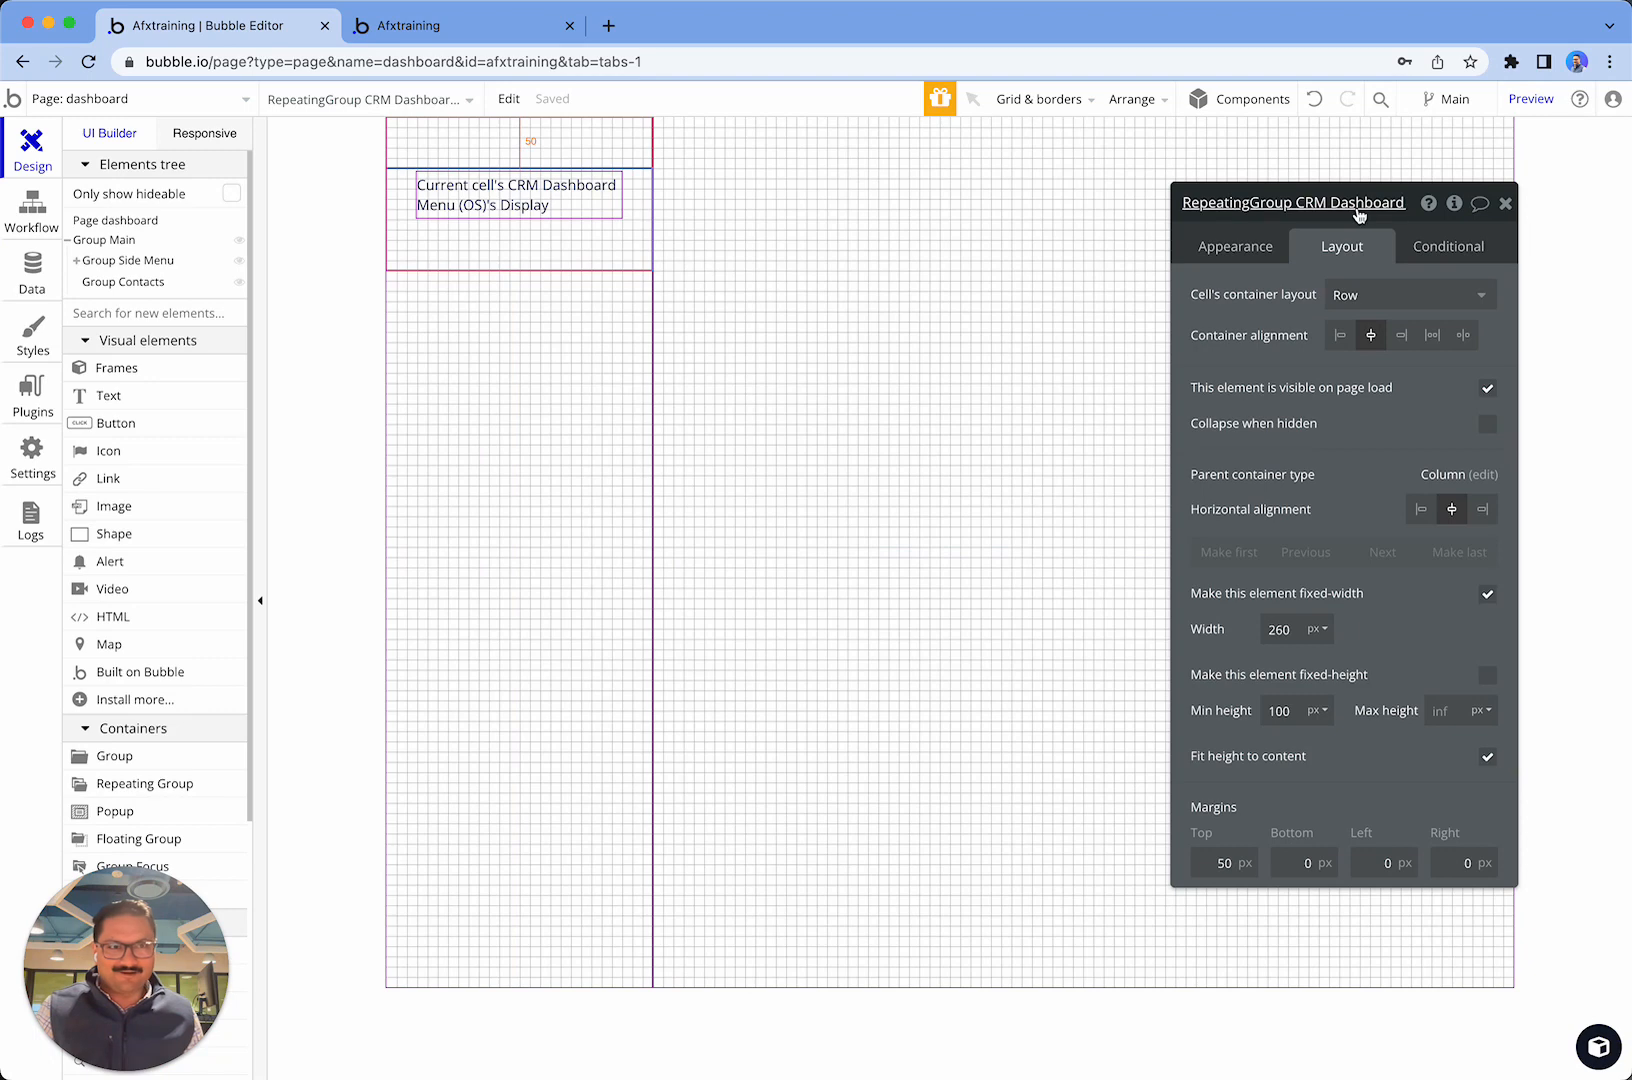
click(756, 480)
click(508, 25)
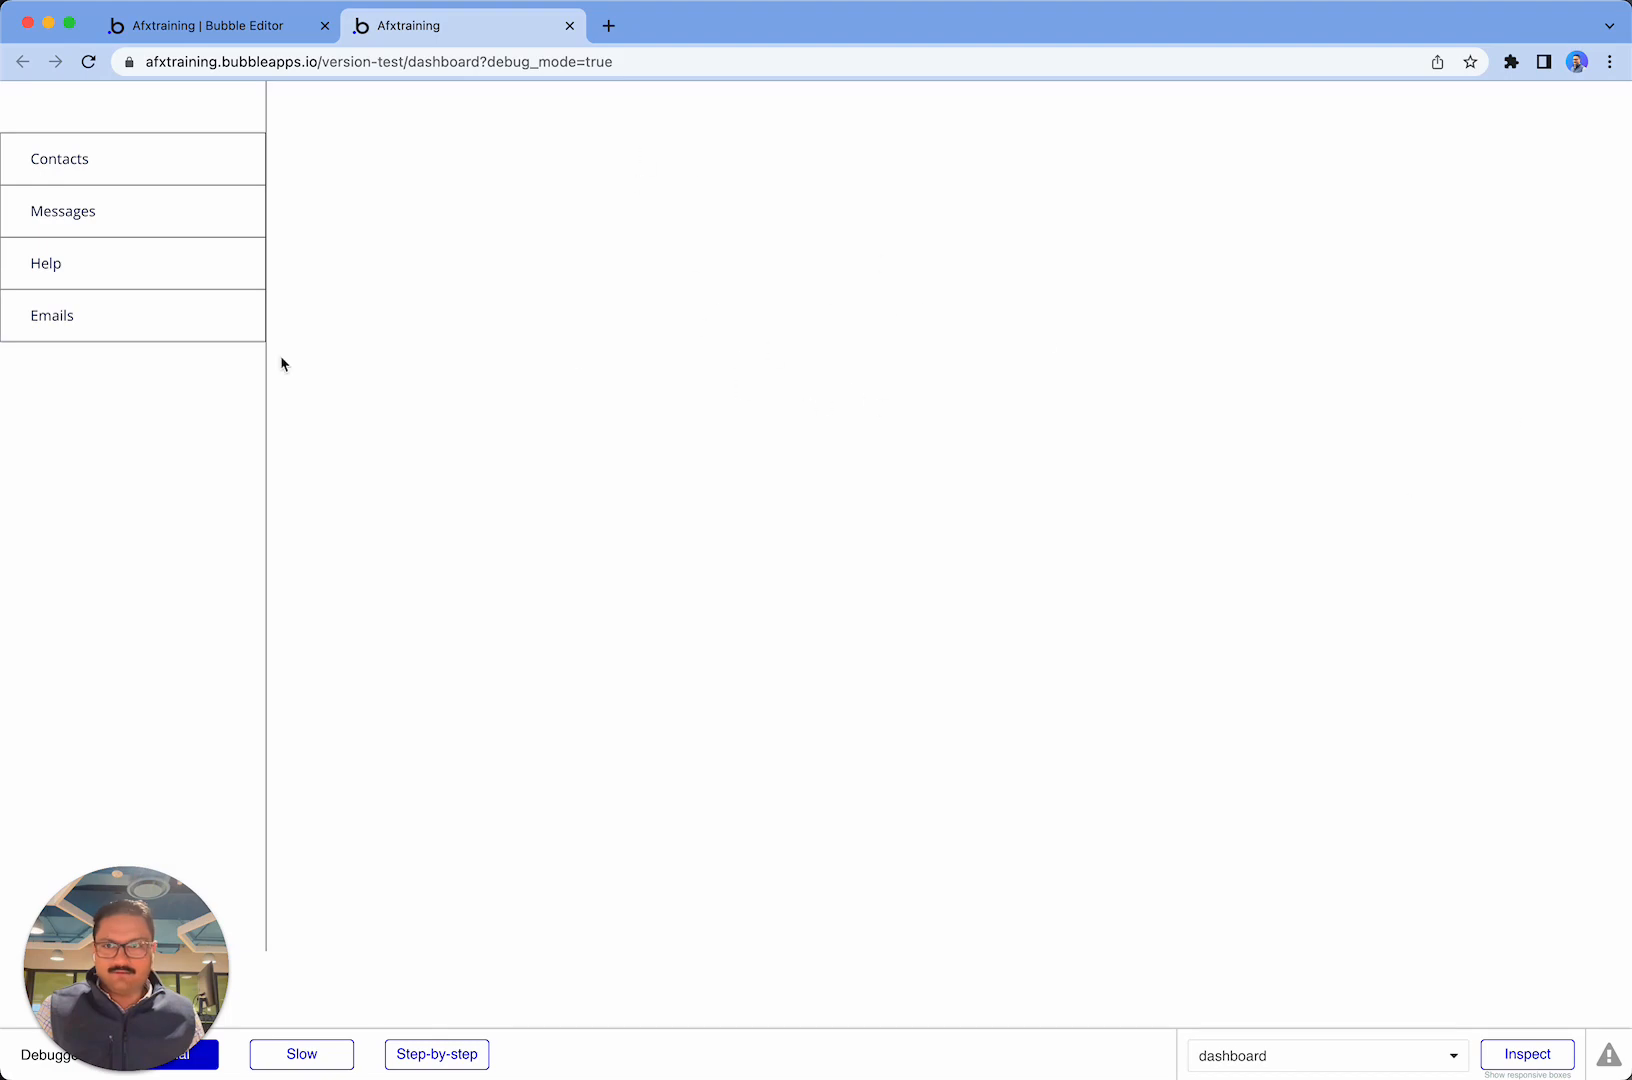
click(164, 25)
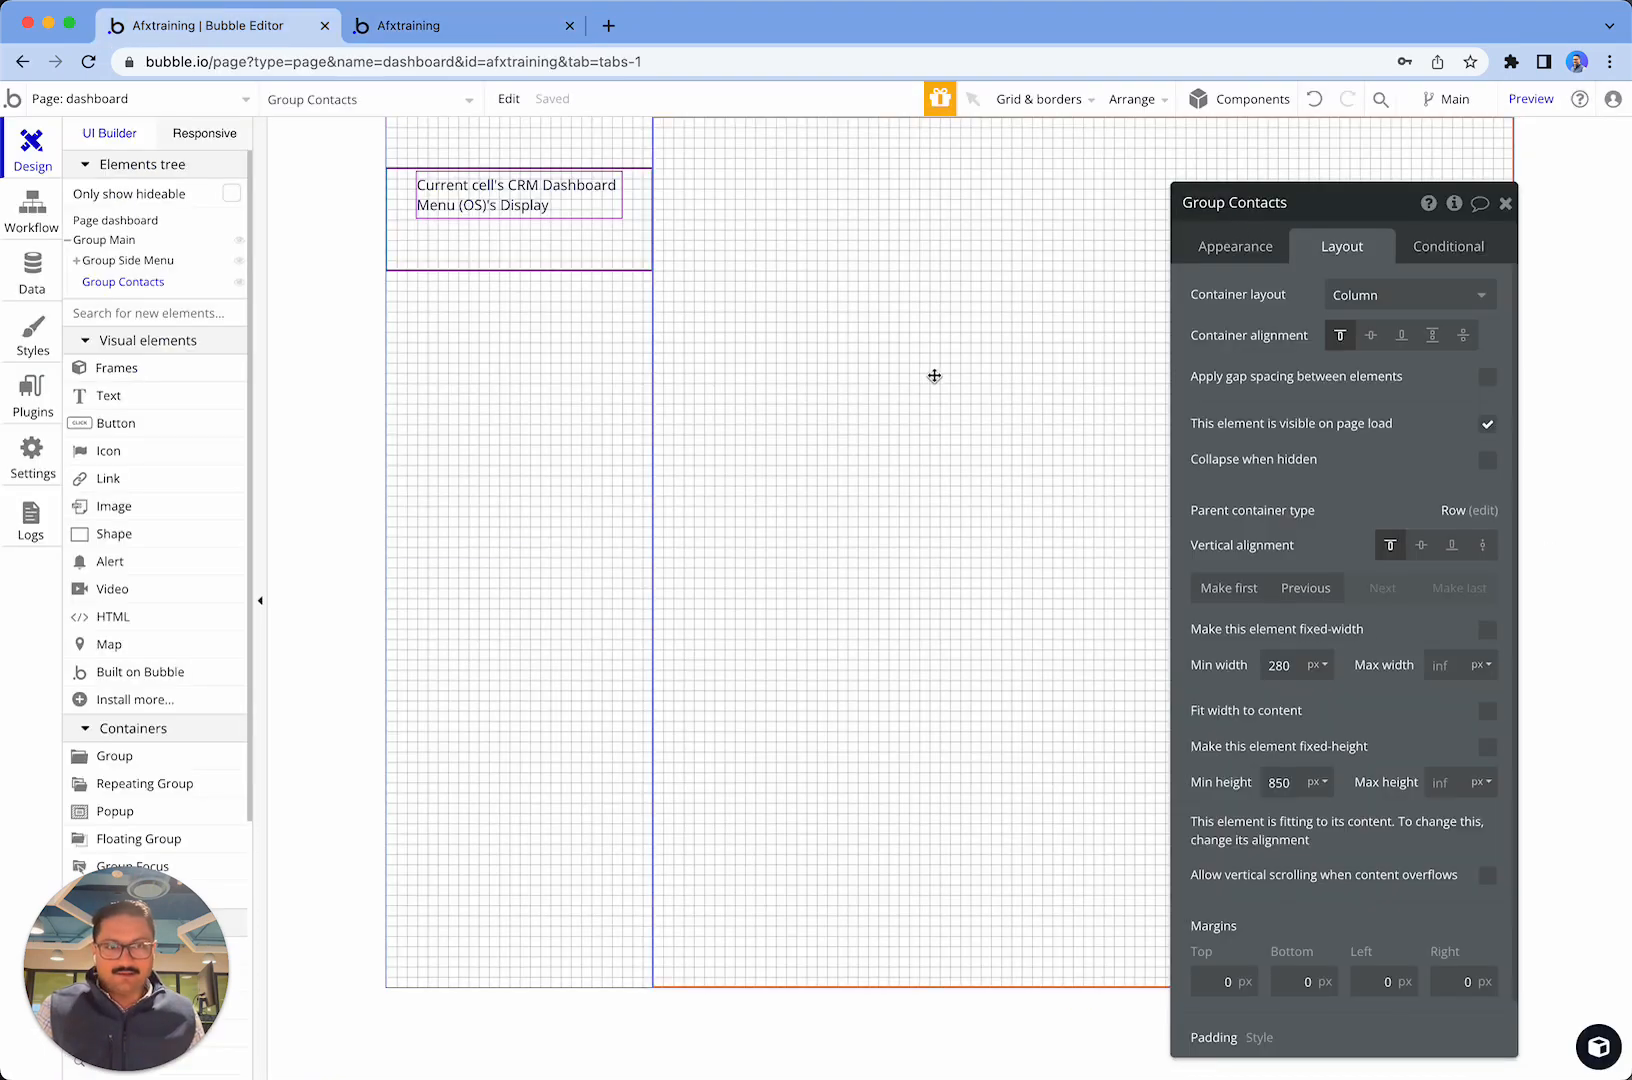
- Duplicate Group Contacts inside Group Main and rename the copy as Group Messages
key(super+c)
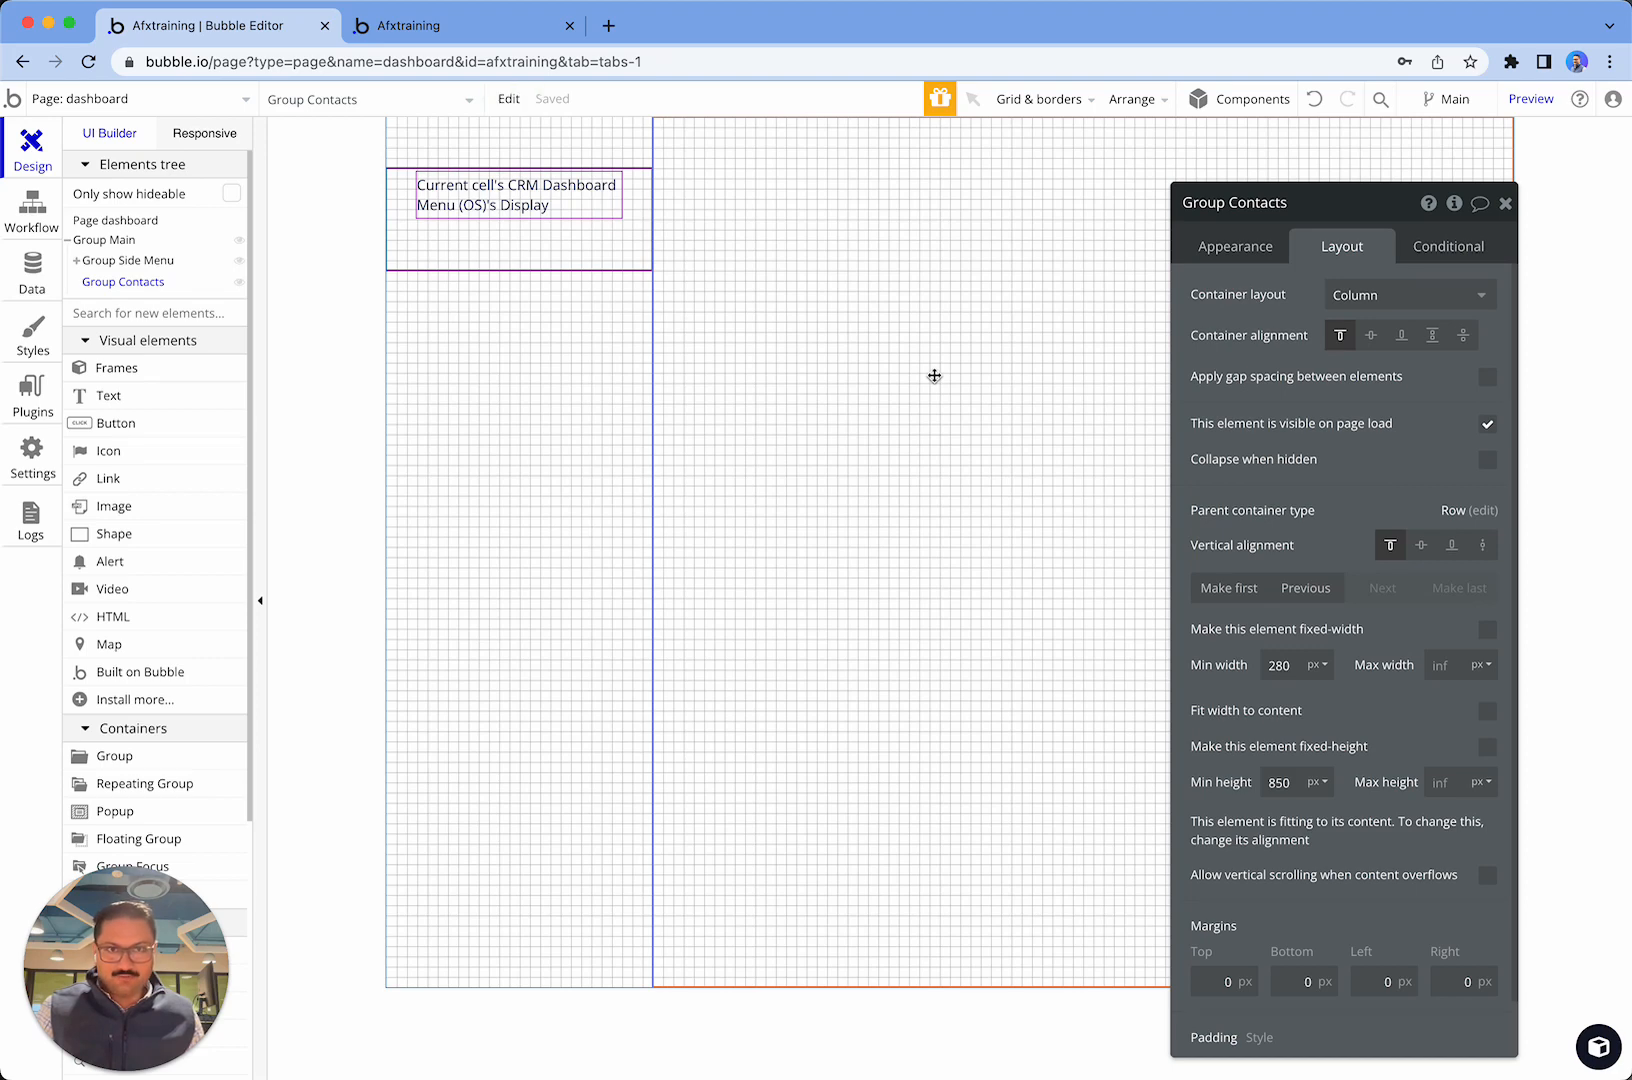
key(super+v)
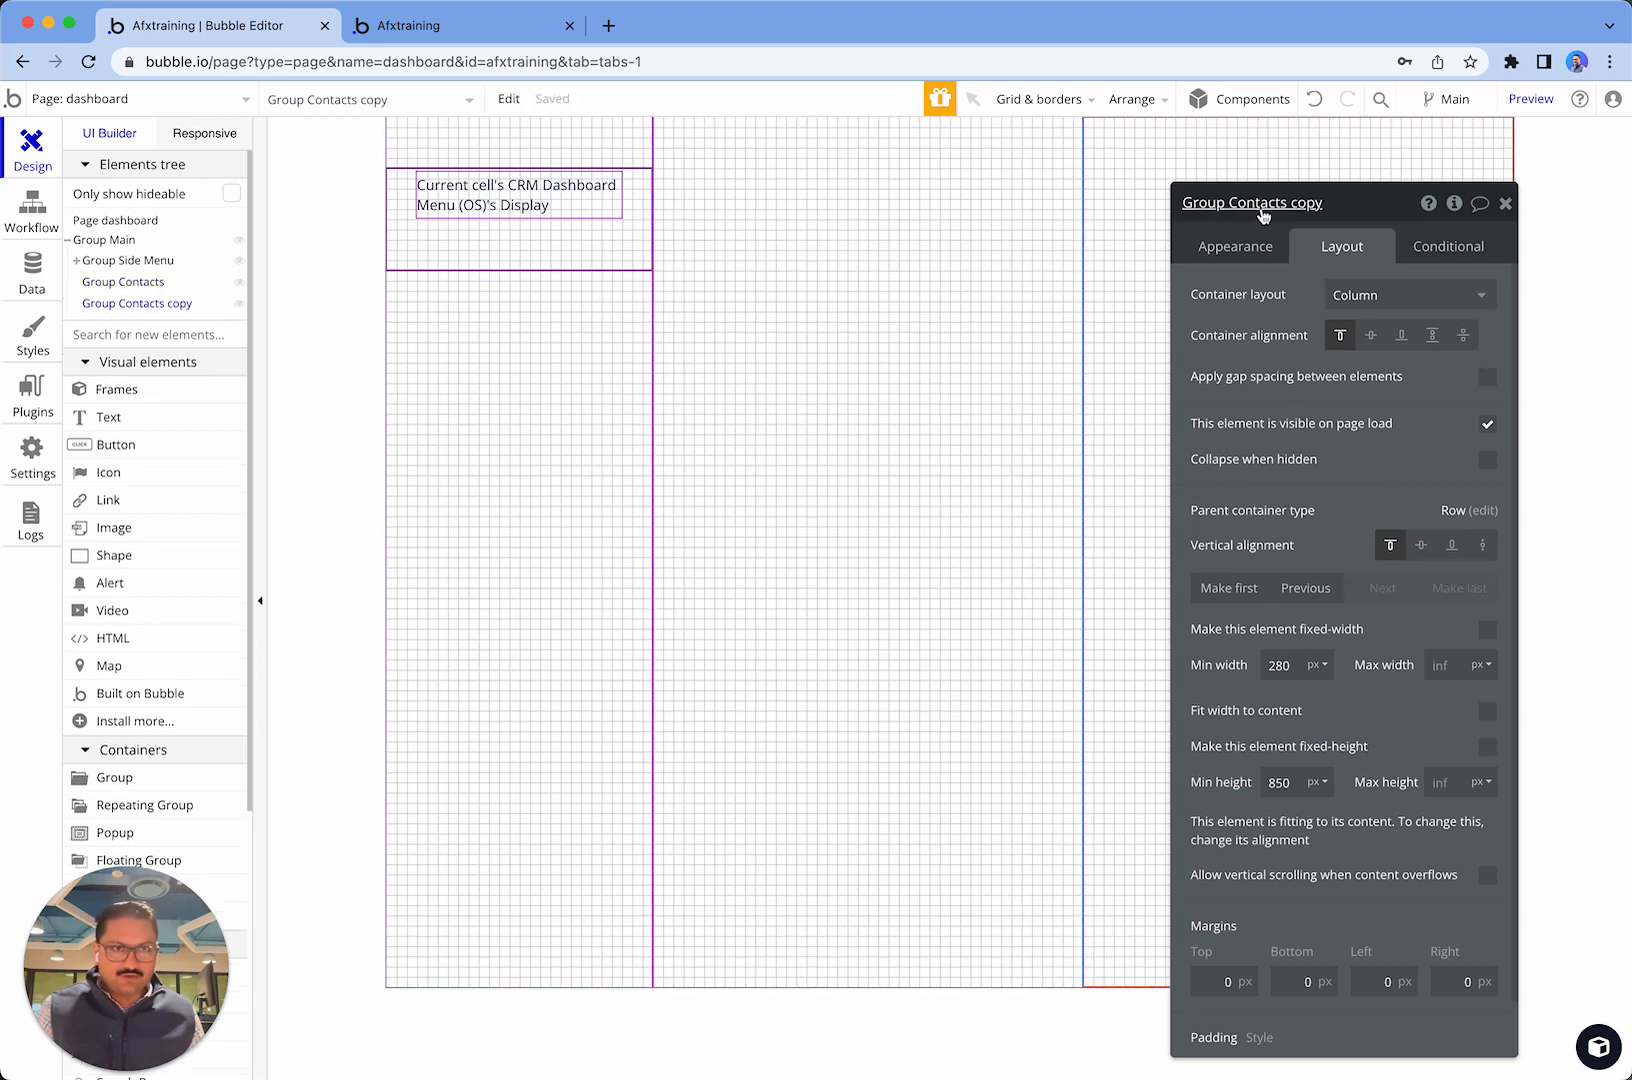
click(1333, 204)
drag(1238, 207, 1390, 207)
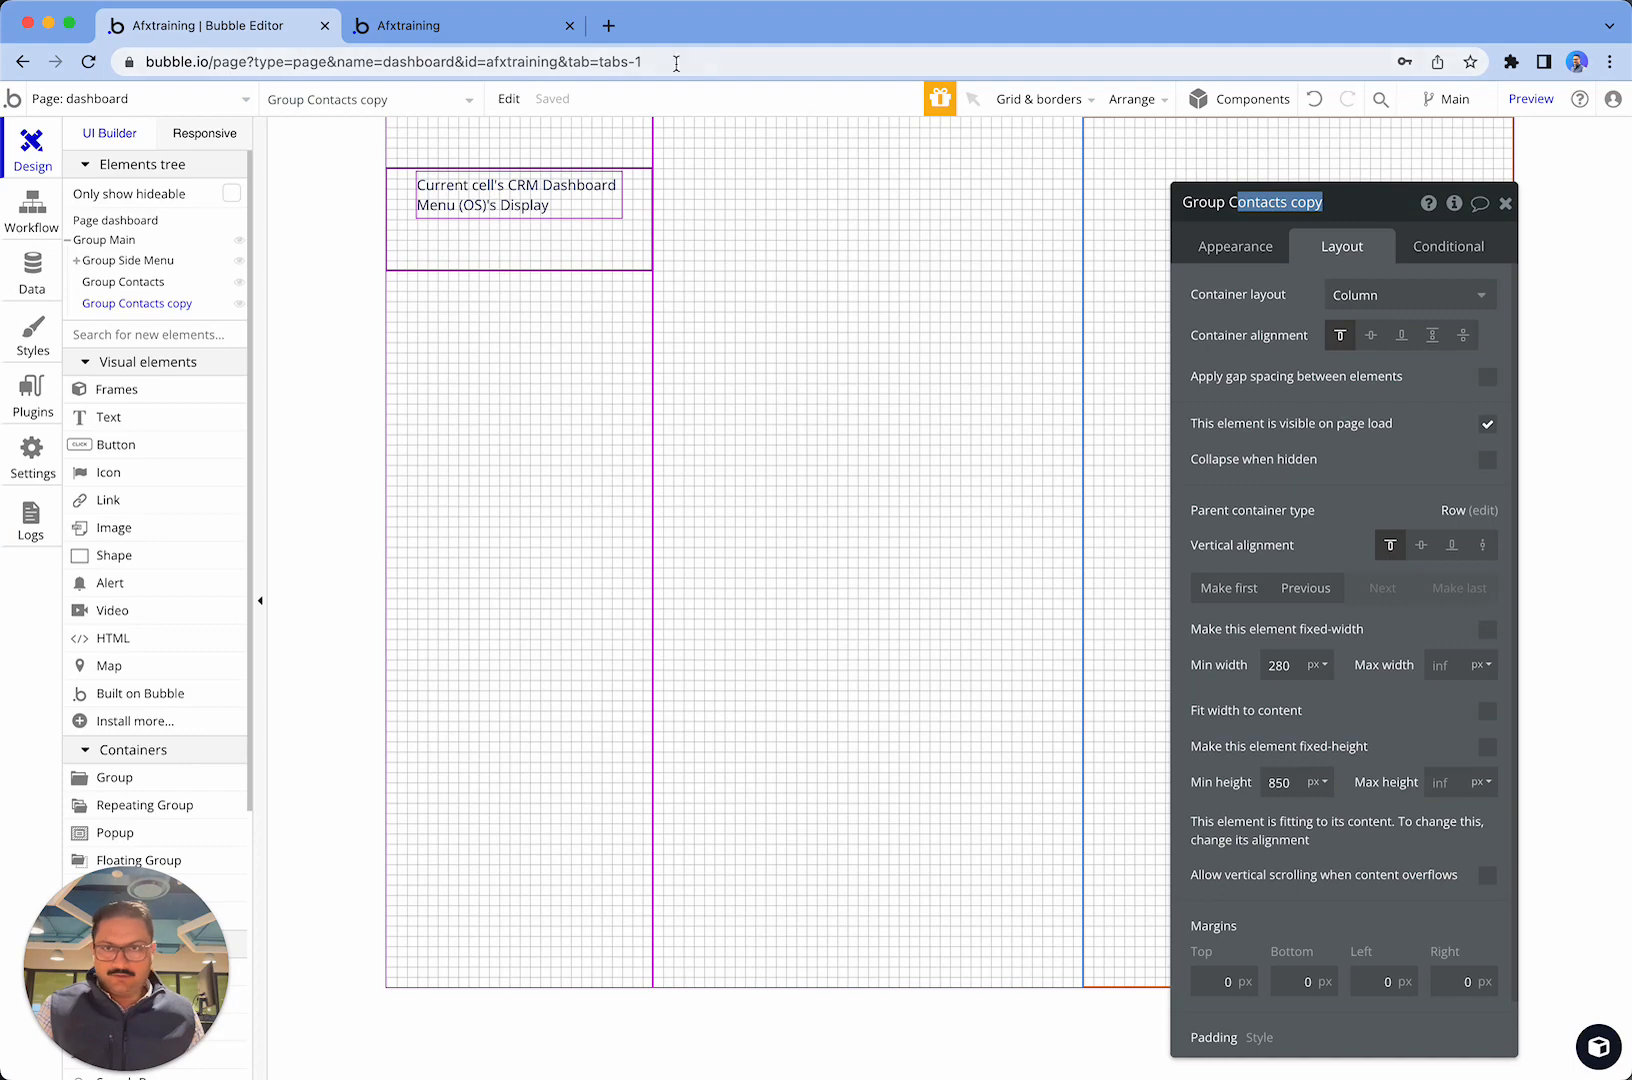
click(540, 38)
click(165, 28)
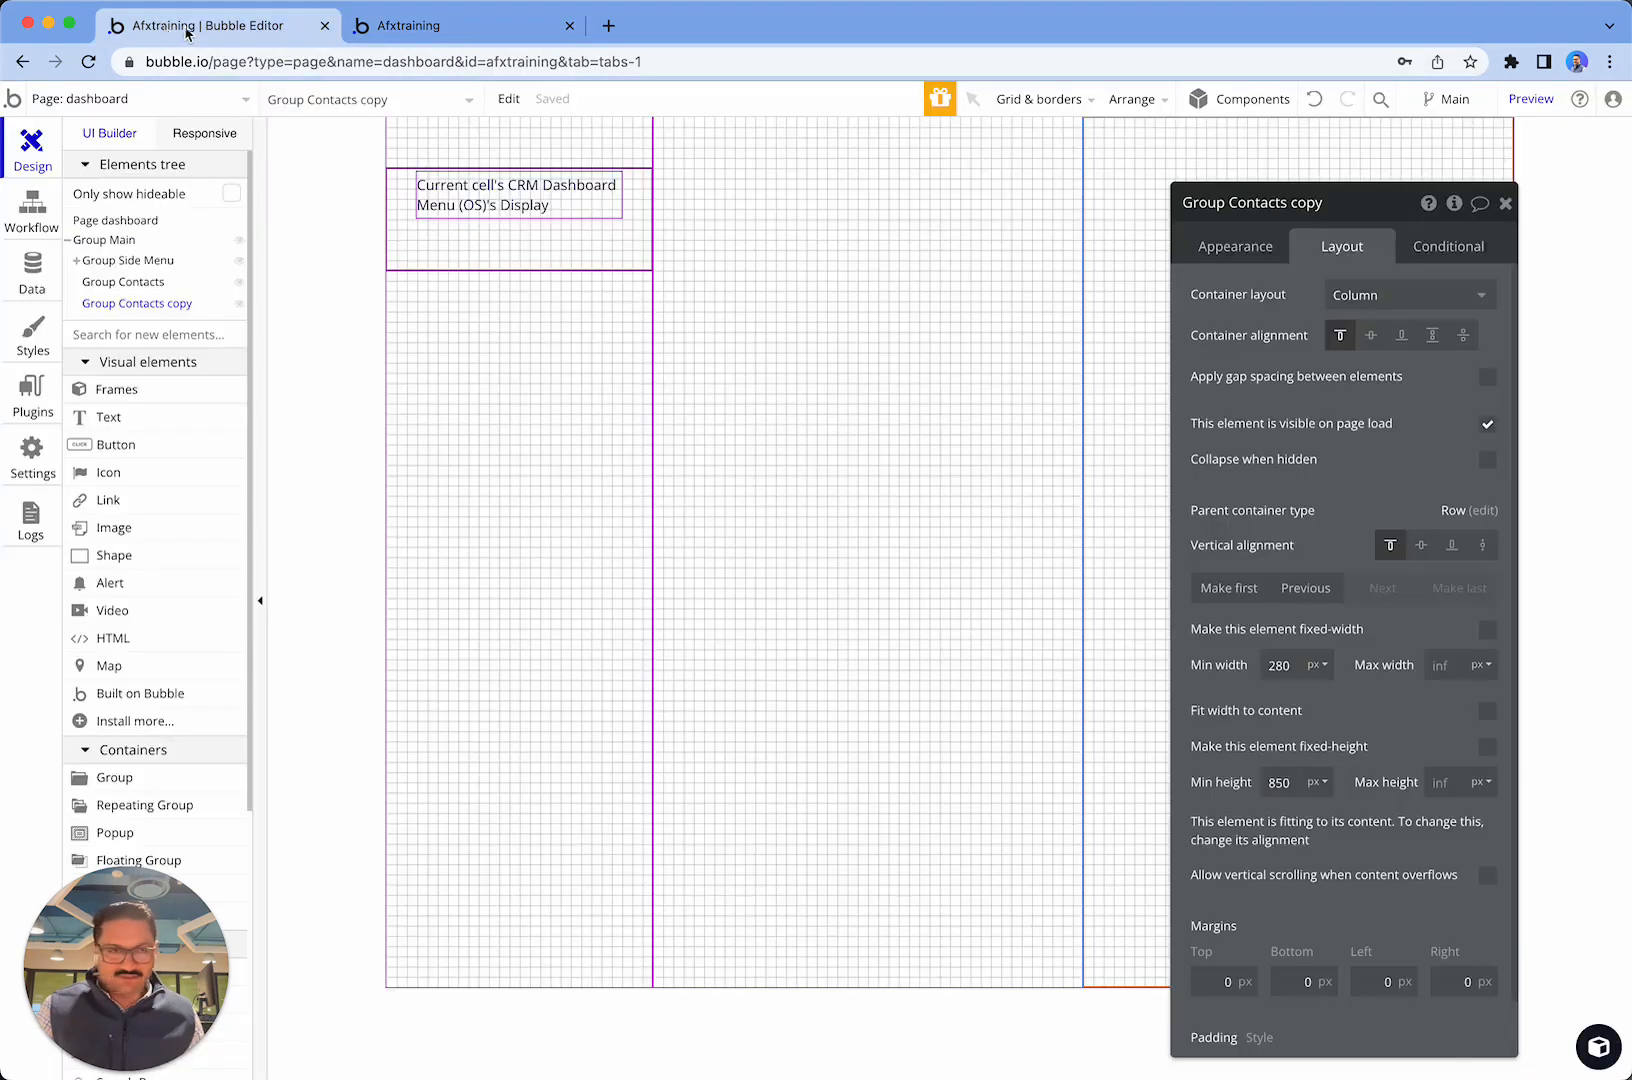
click(1233, 208)
drag(1233, 208, 1430, 207)
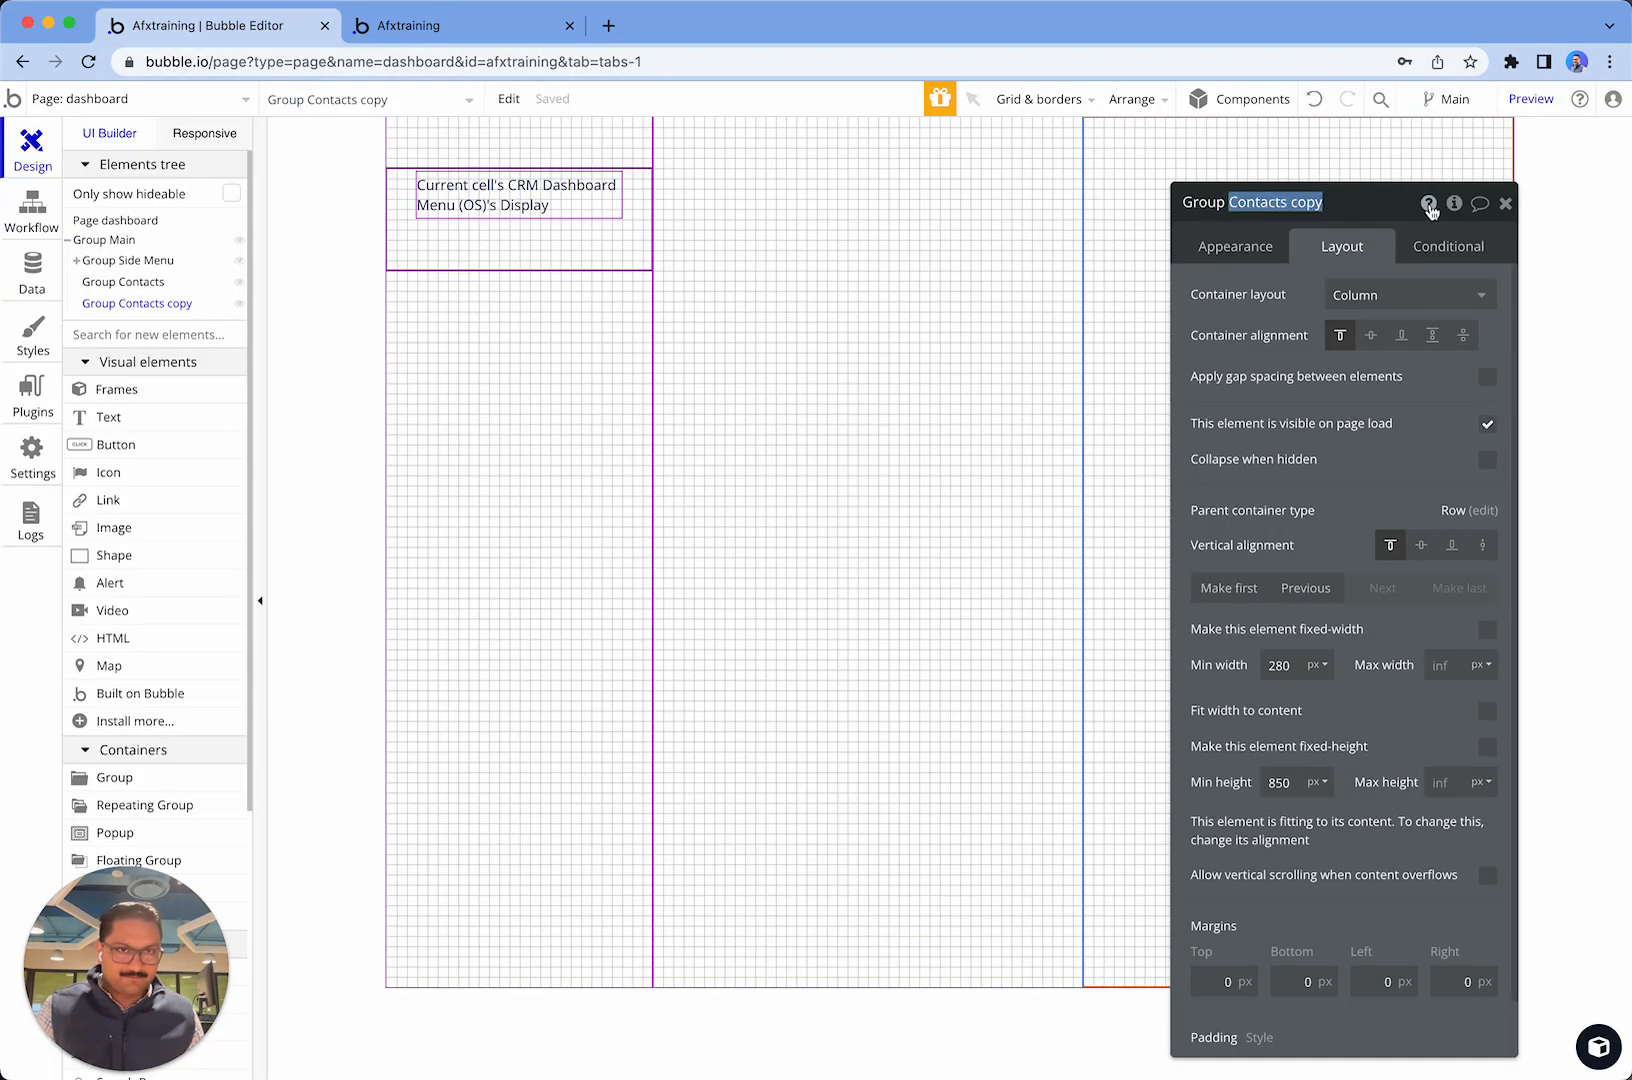
key(BackSpace)
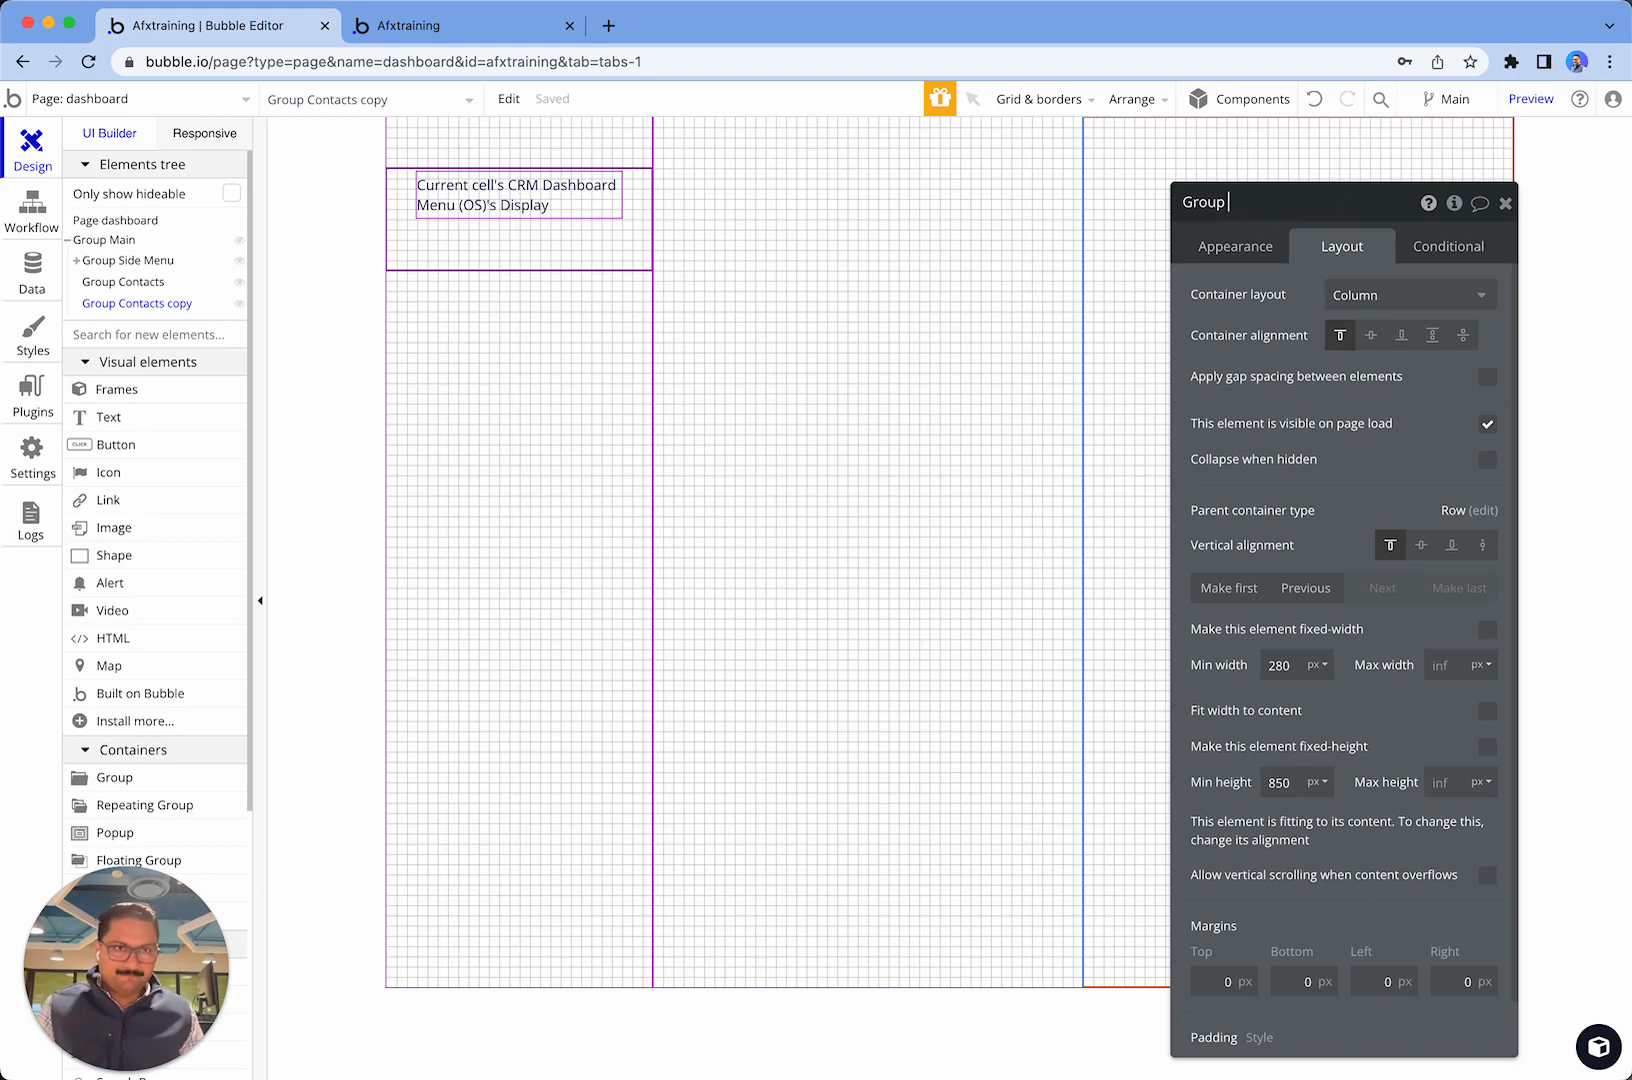
key(Return)
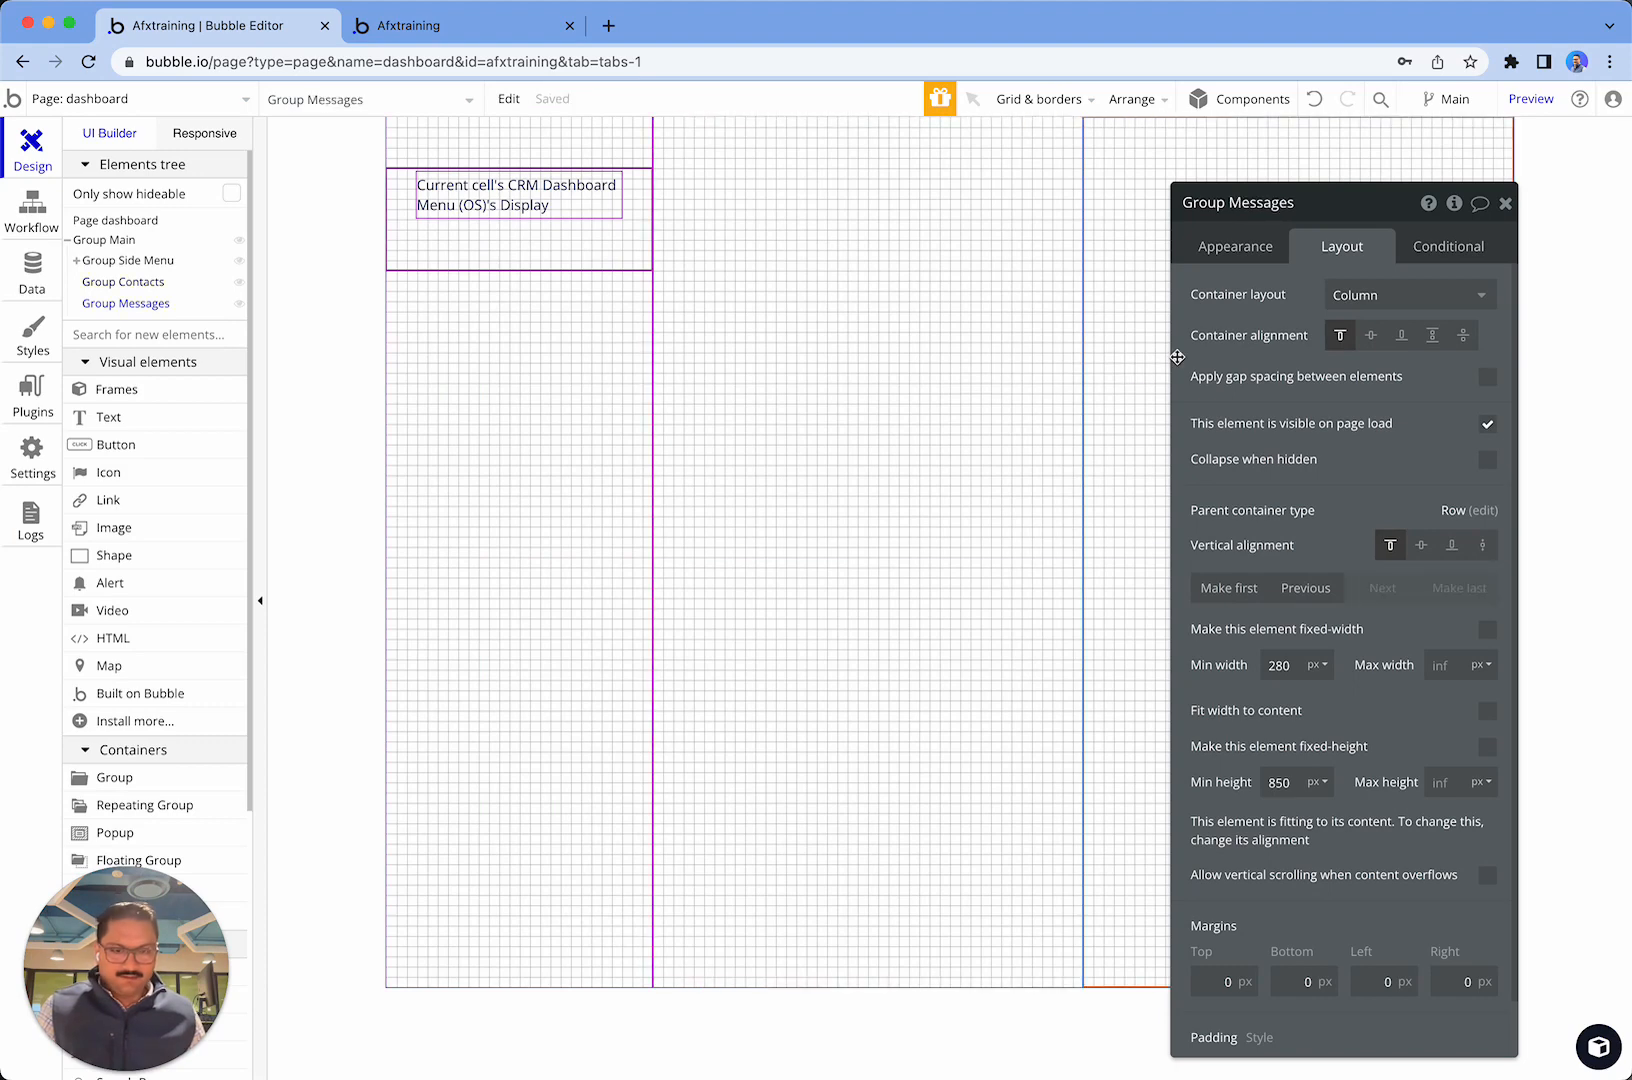
- Duplicate Group Messages inside Group Main and rename the copy as Group Emails
key(super+v)
click(1266, 205)
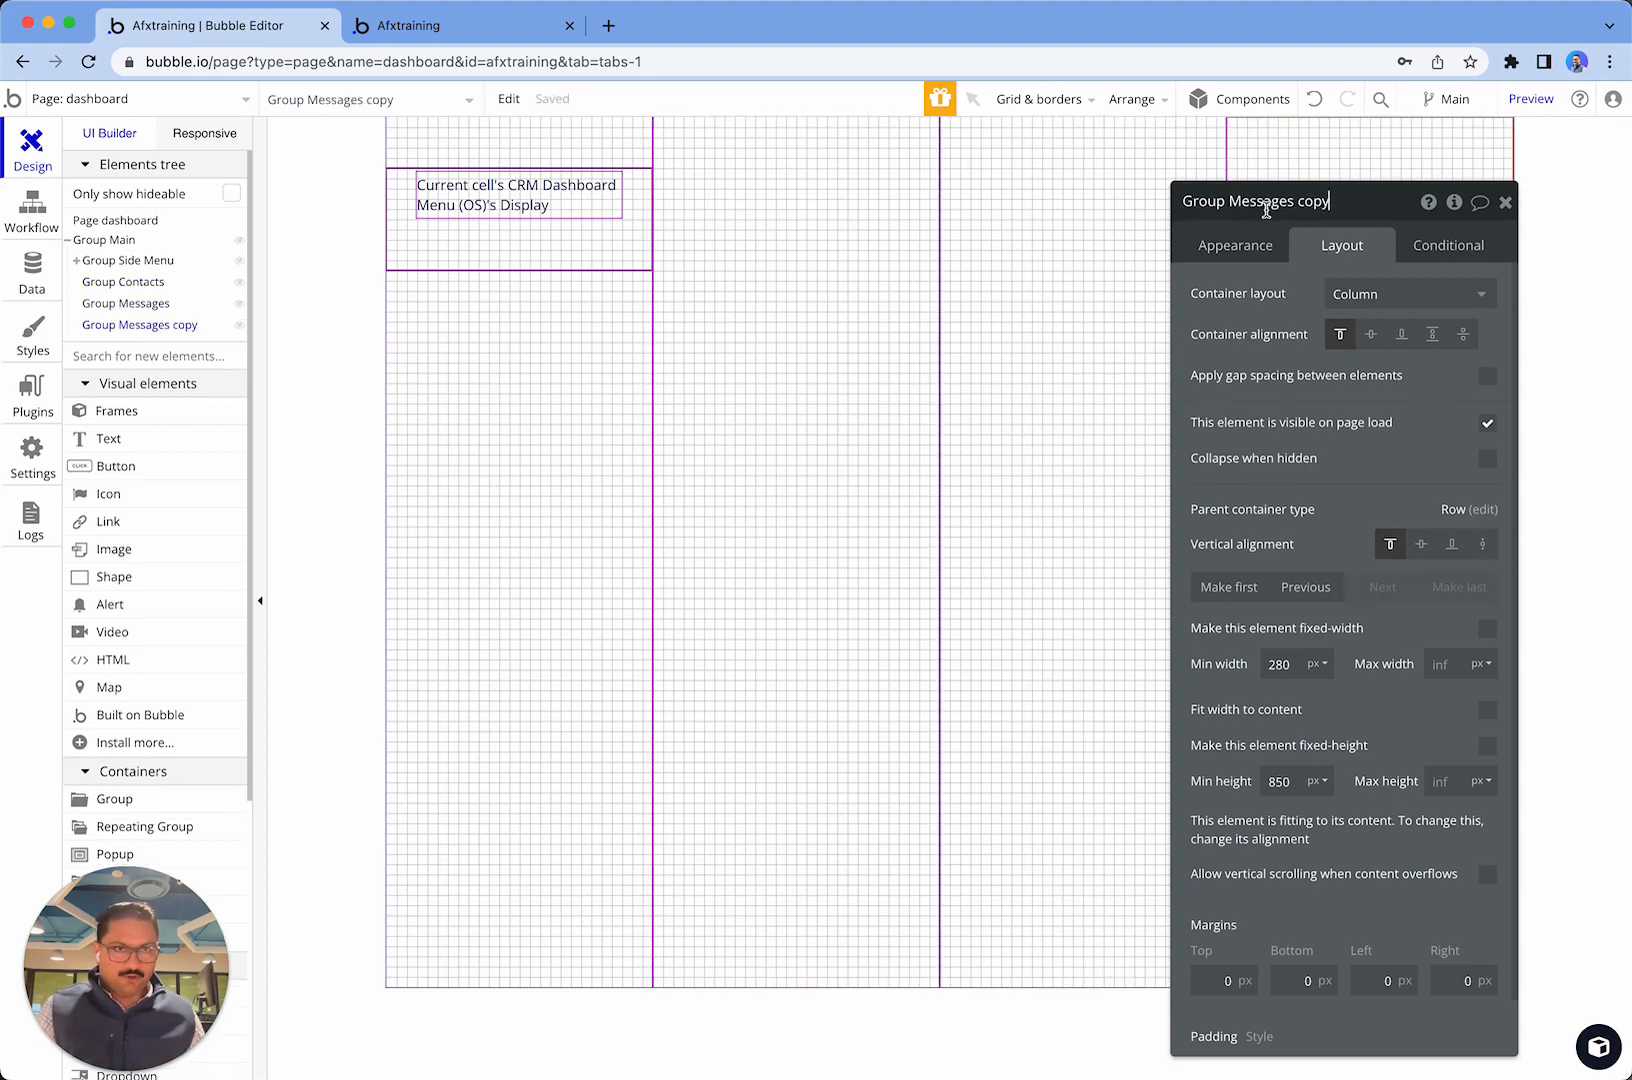
drag(1234, 198, 1455, 203)
text(Emails)
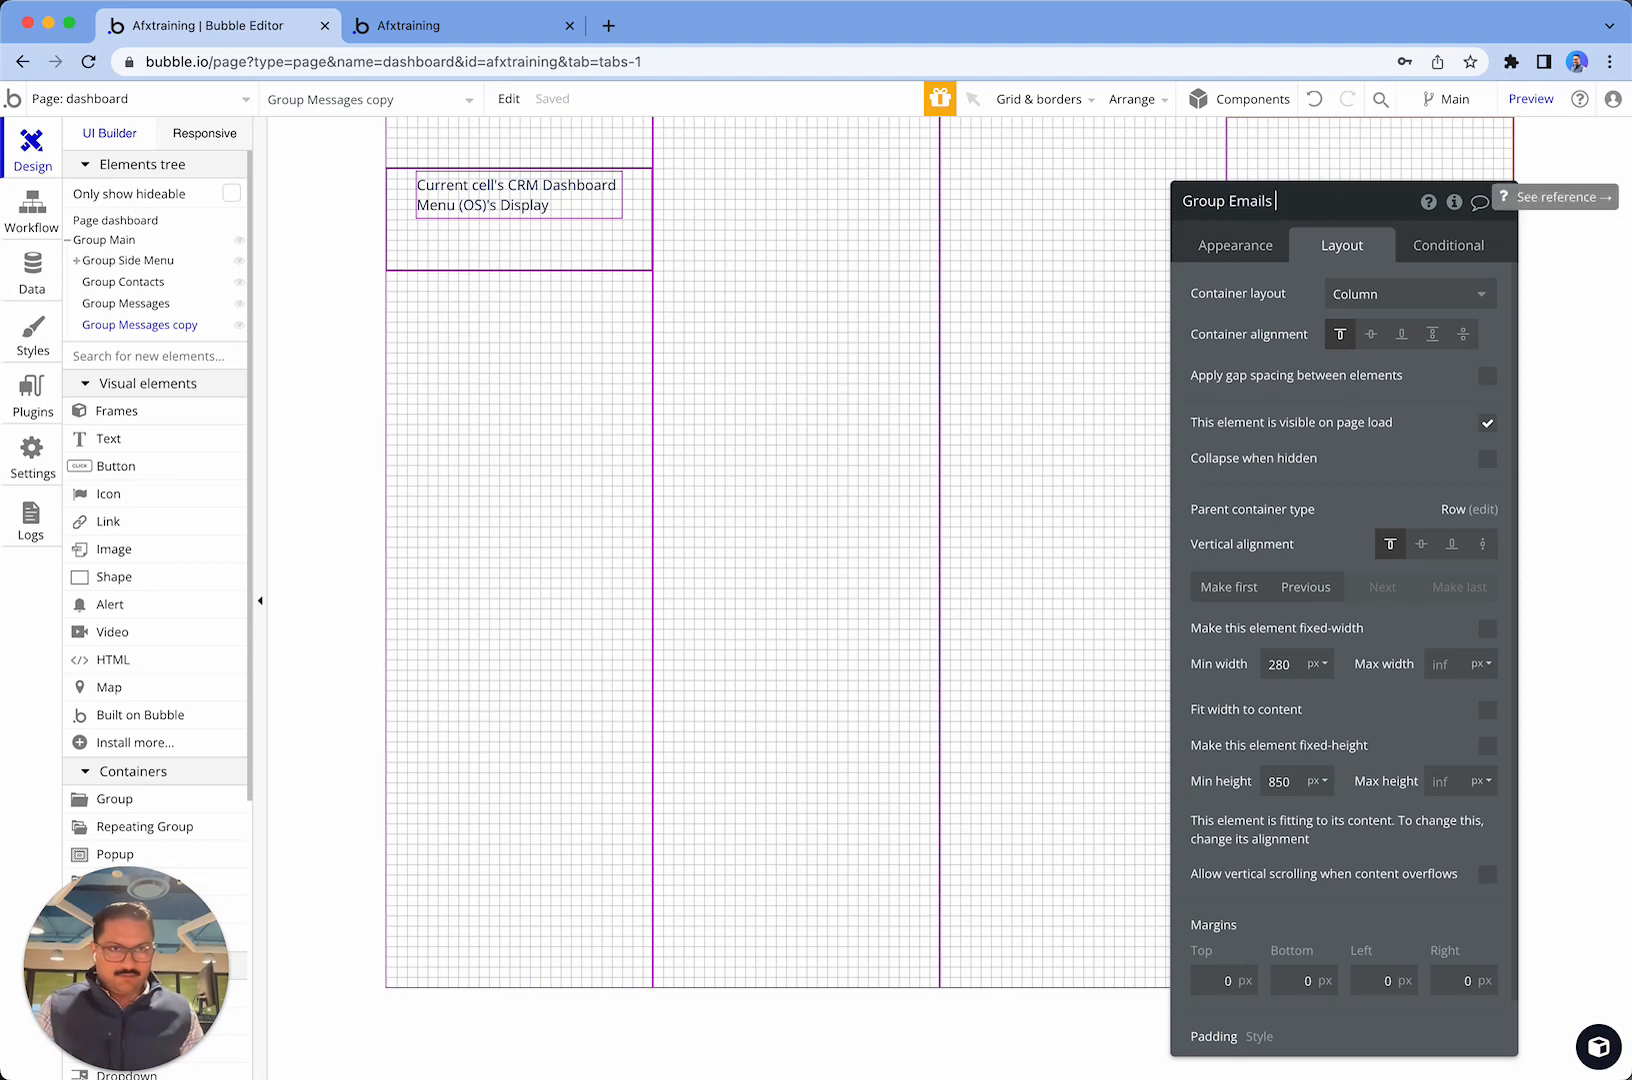
key(Return)
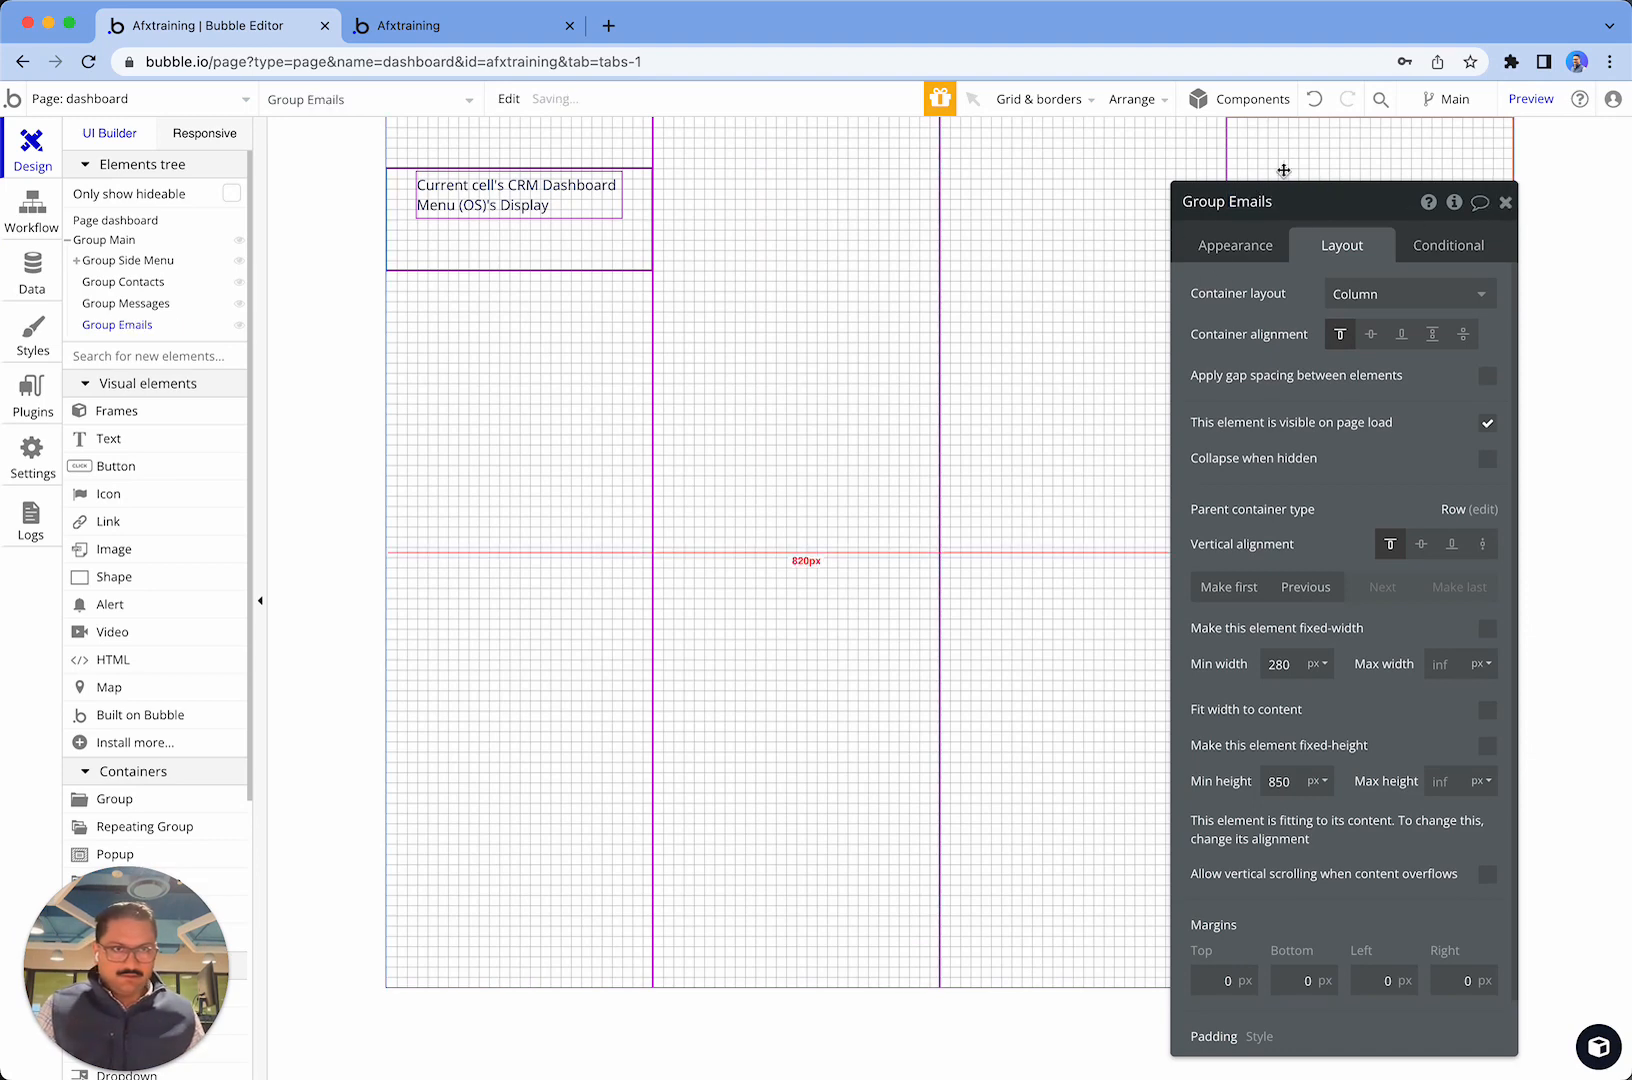
- Duplicate Group Emails inside Group Main and rename the copy as Group Help
key(super+d)
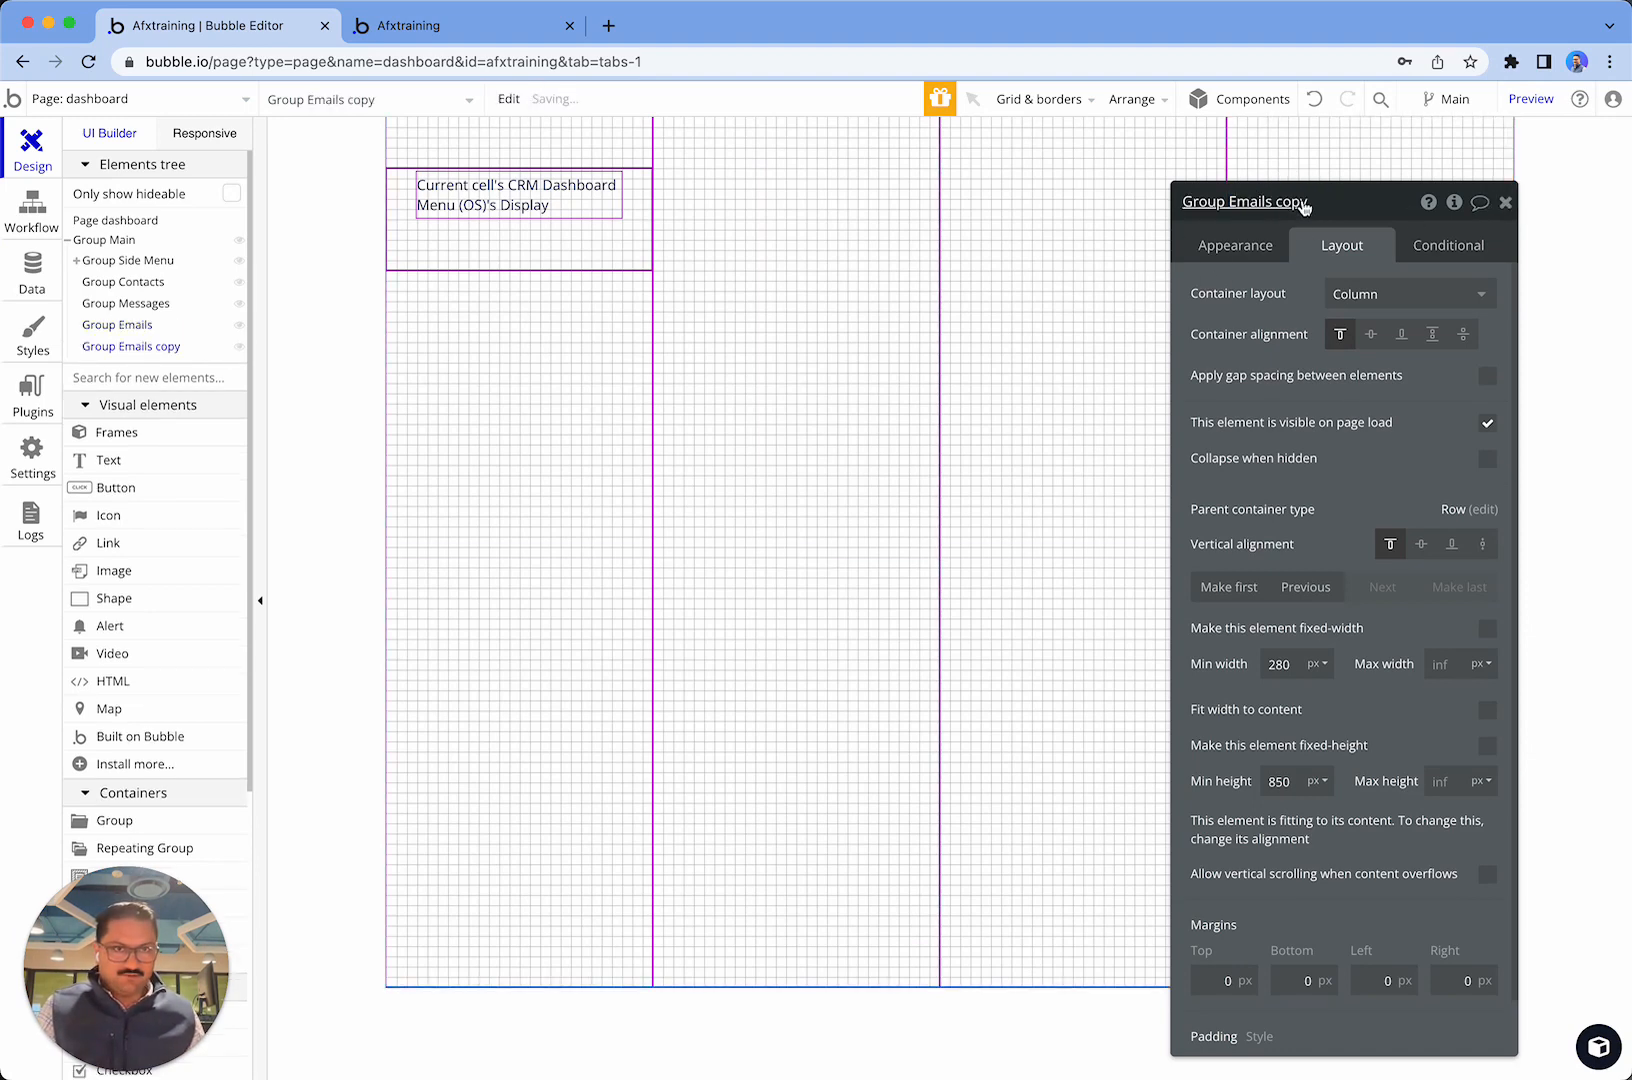
click(1304, 206)
drag(1306, 203, 1229, 203)
text(Help)
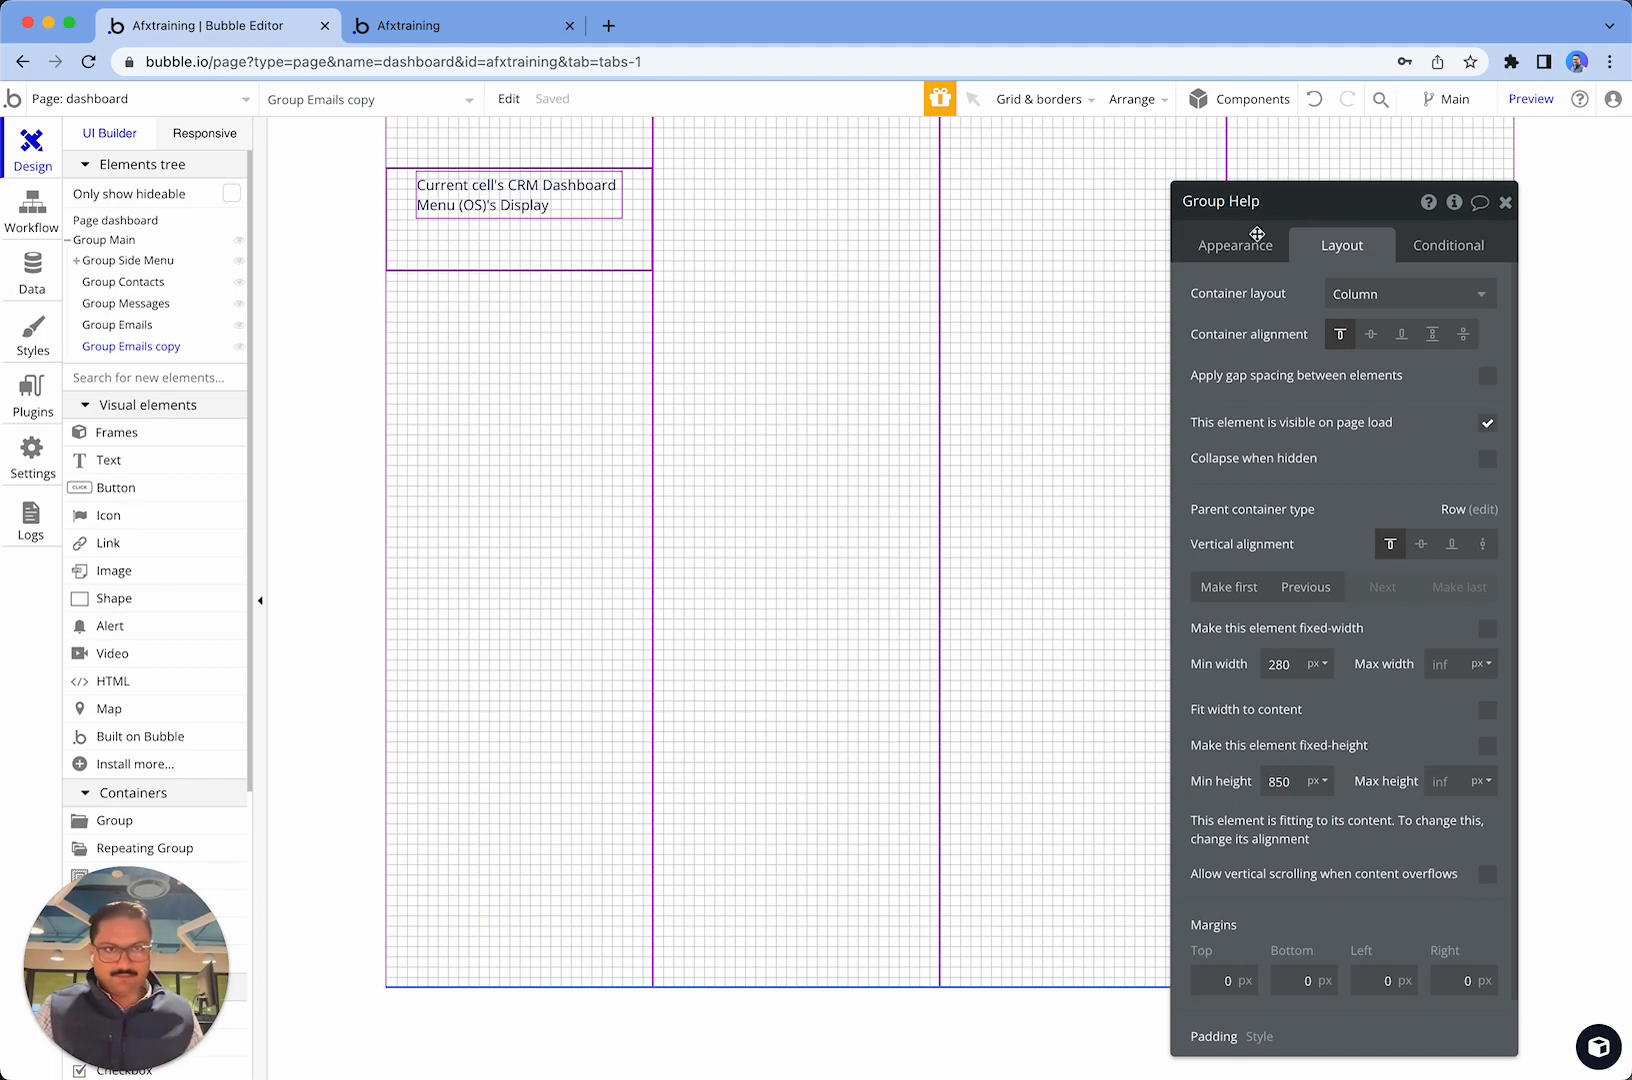
click(945, 312)
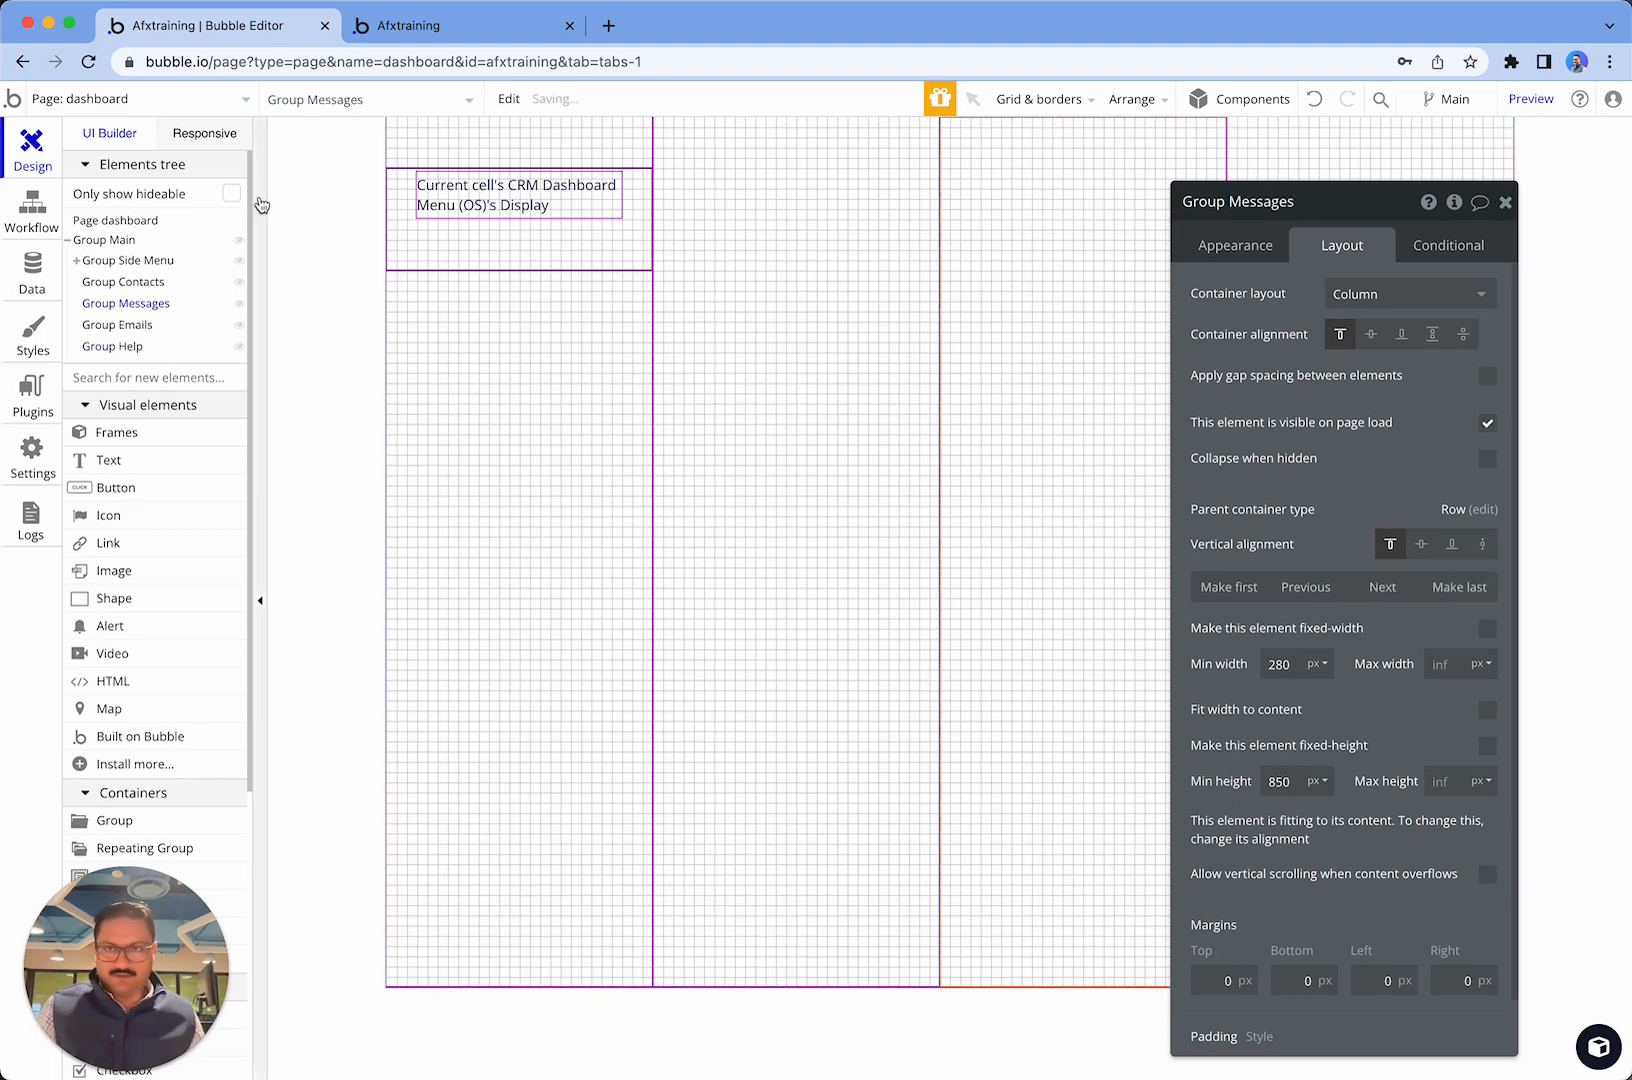
- Make Group Contacts collapse when hidden with a Slide Left/Right animation, and turn off its visibility on page load
click(131, 307)
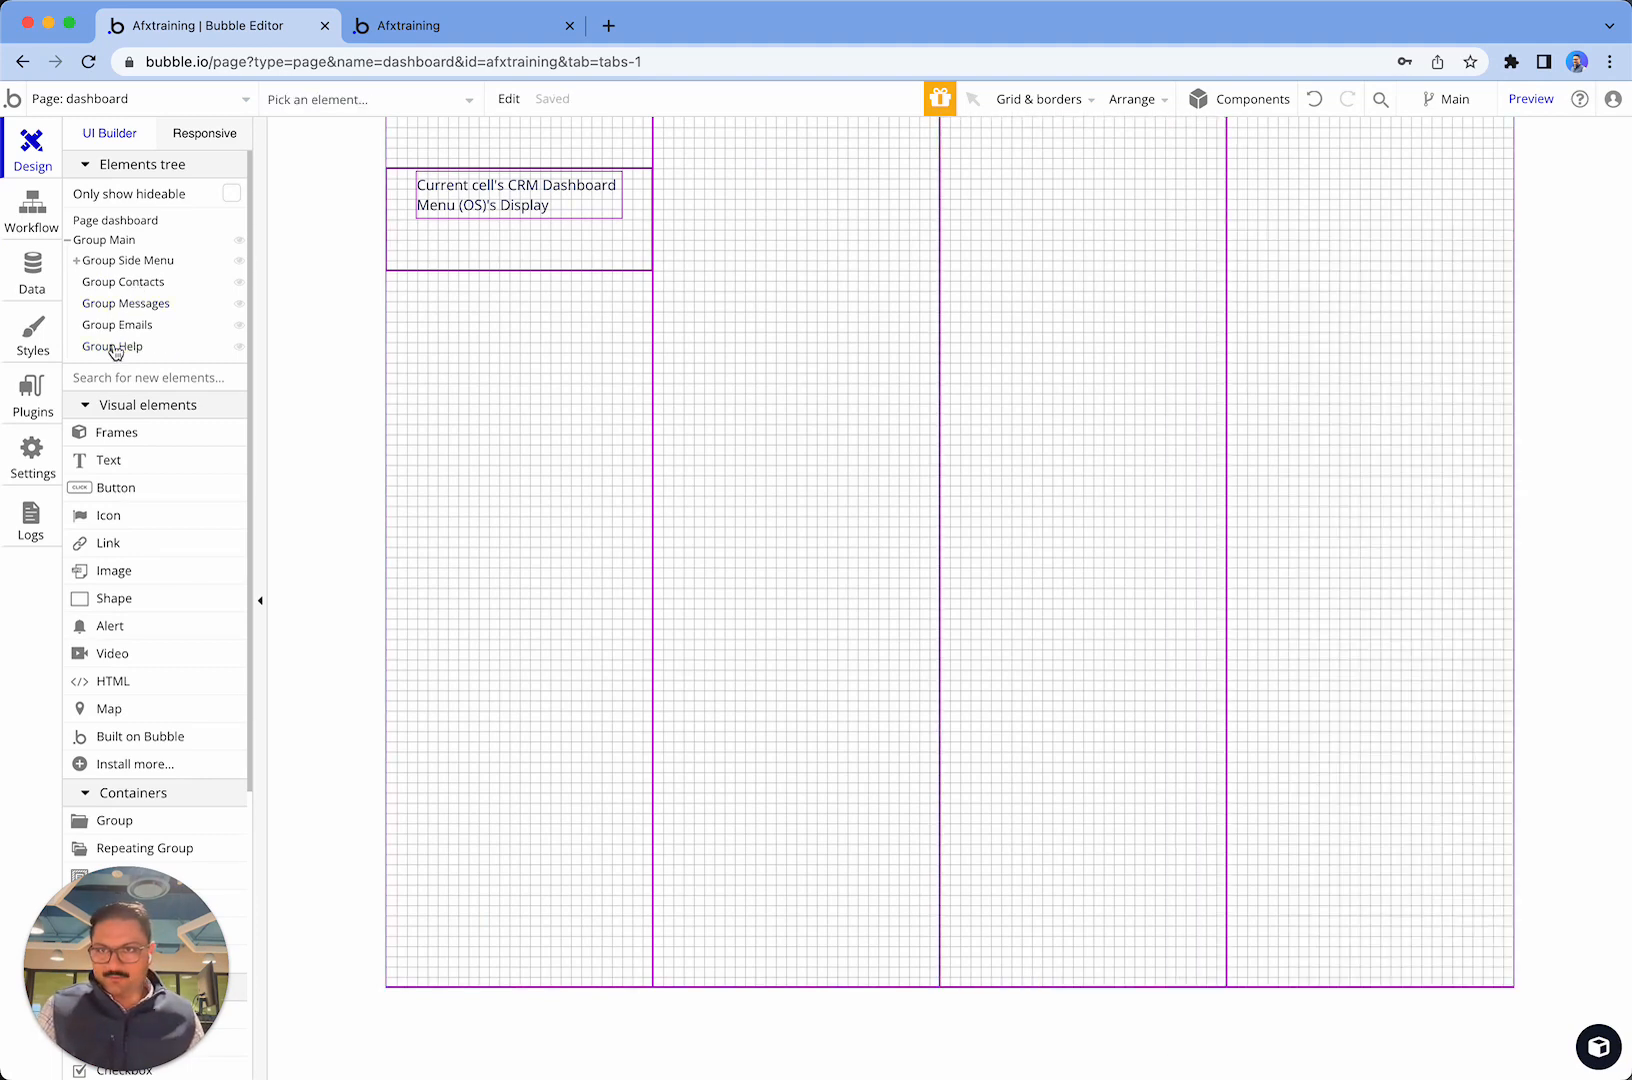
click(925, 233)
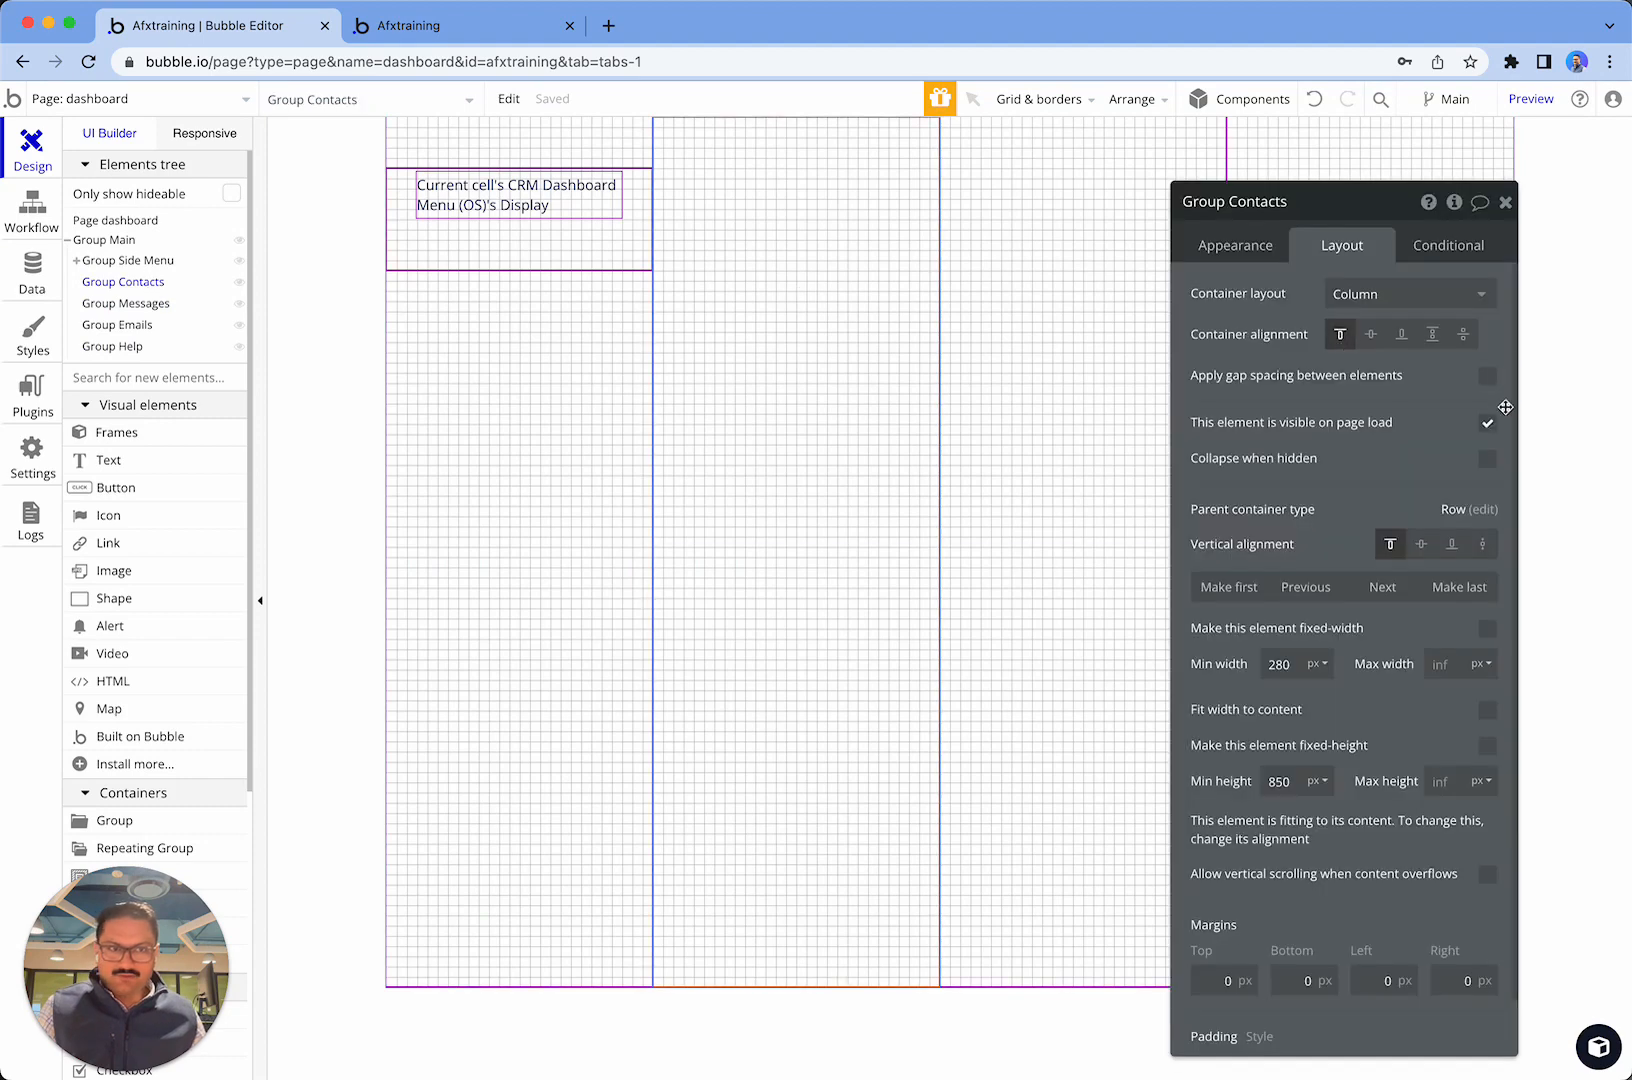
click(1487, 462)
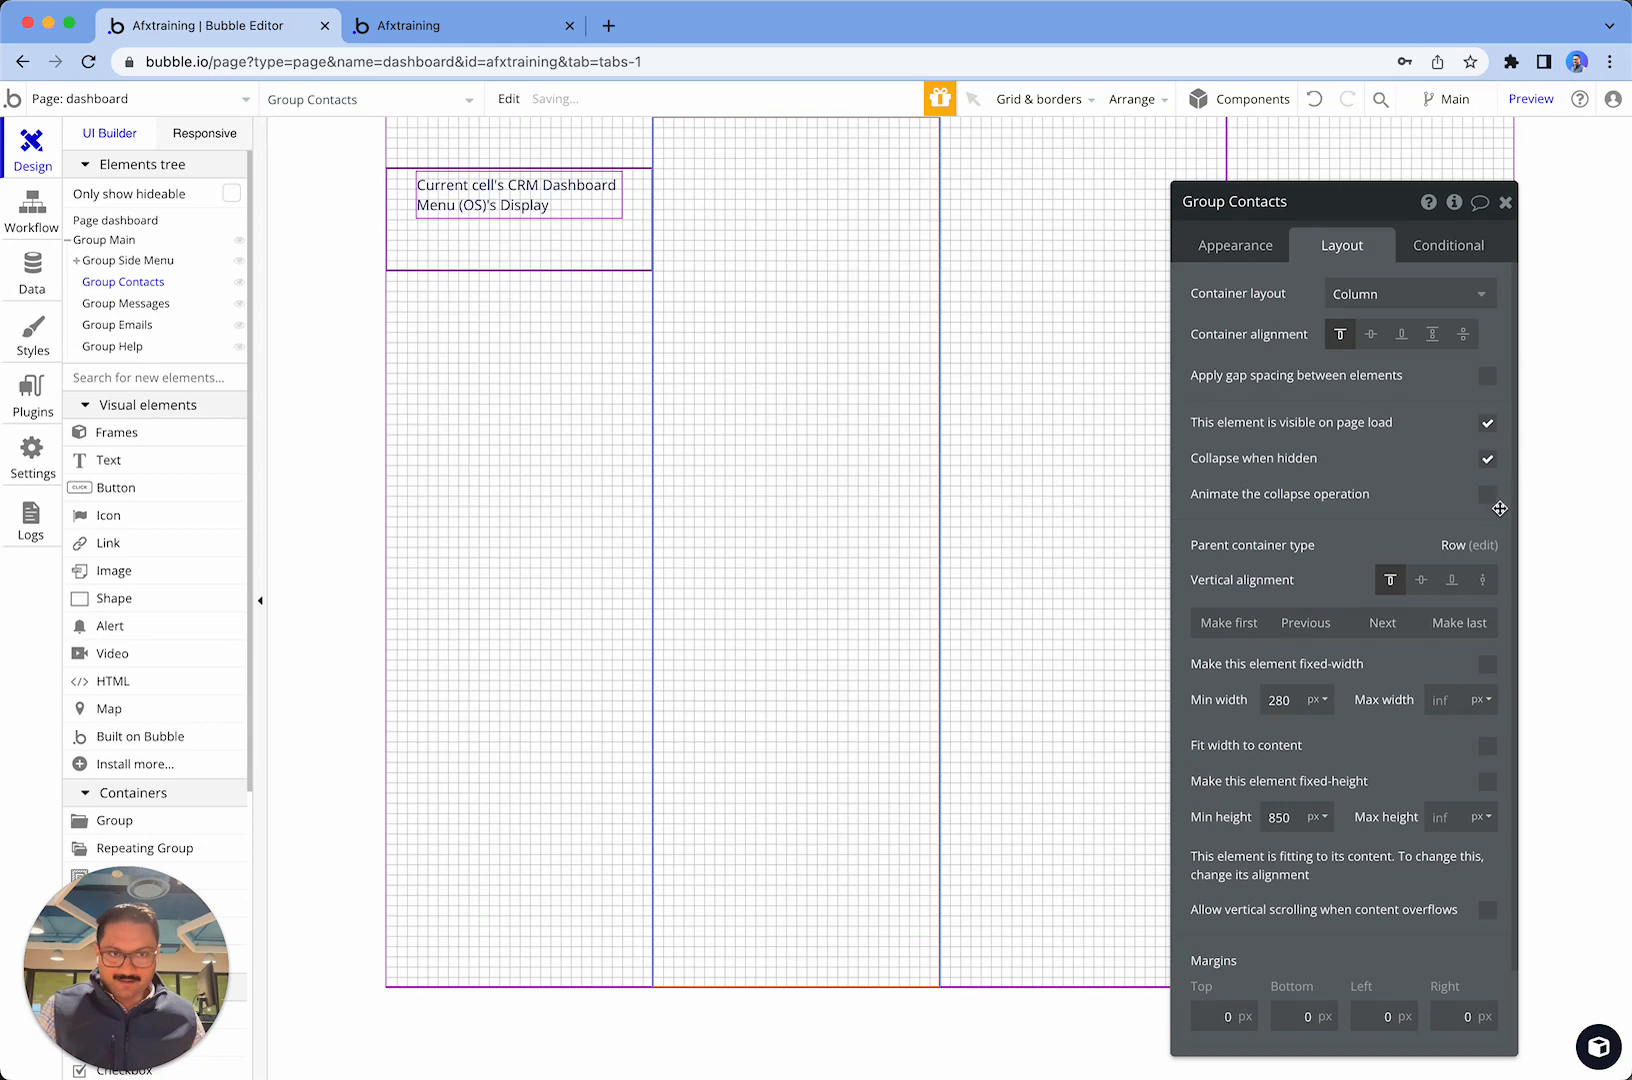
click(1487, 494)
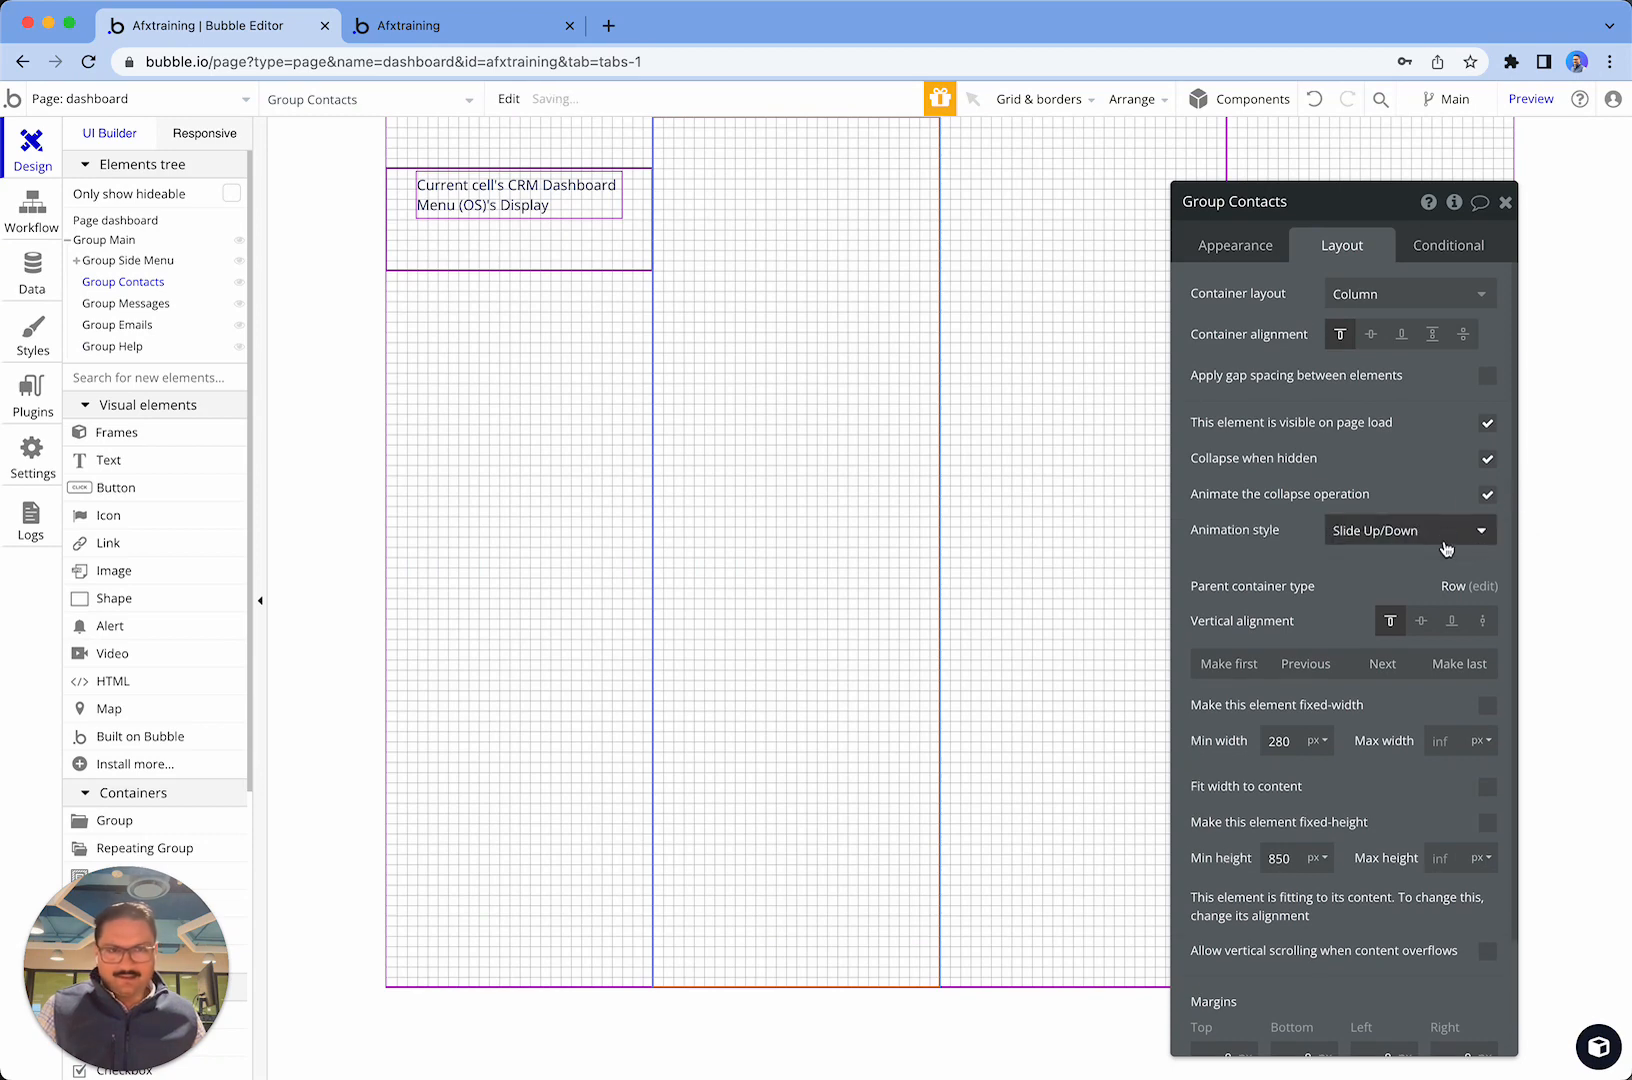
click(1460, 529)
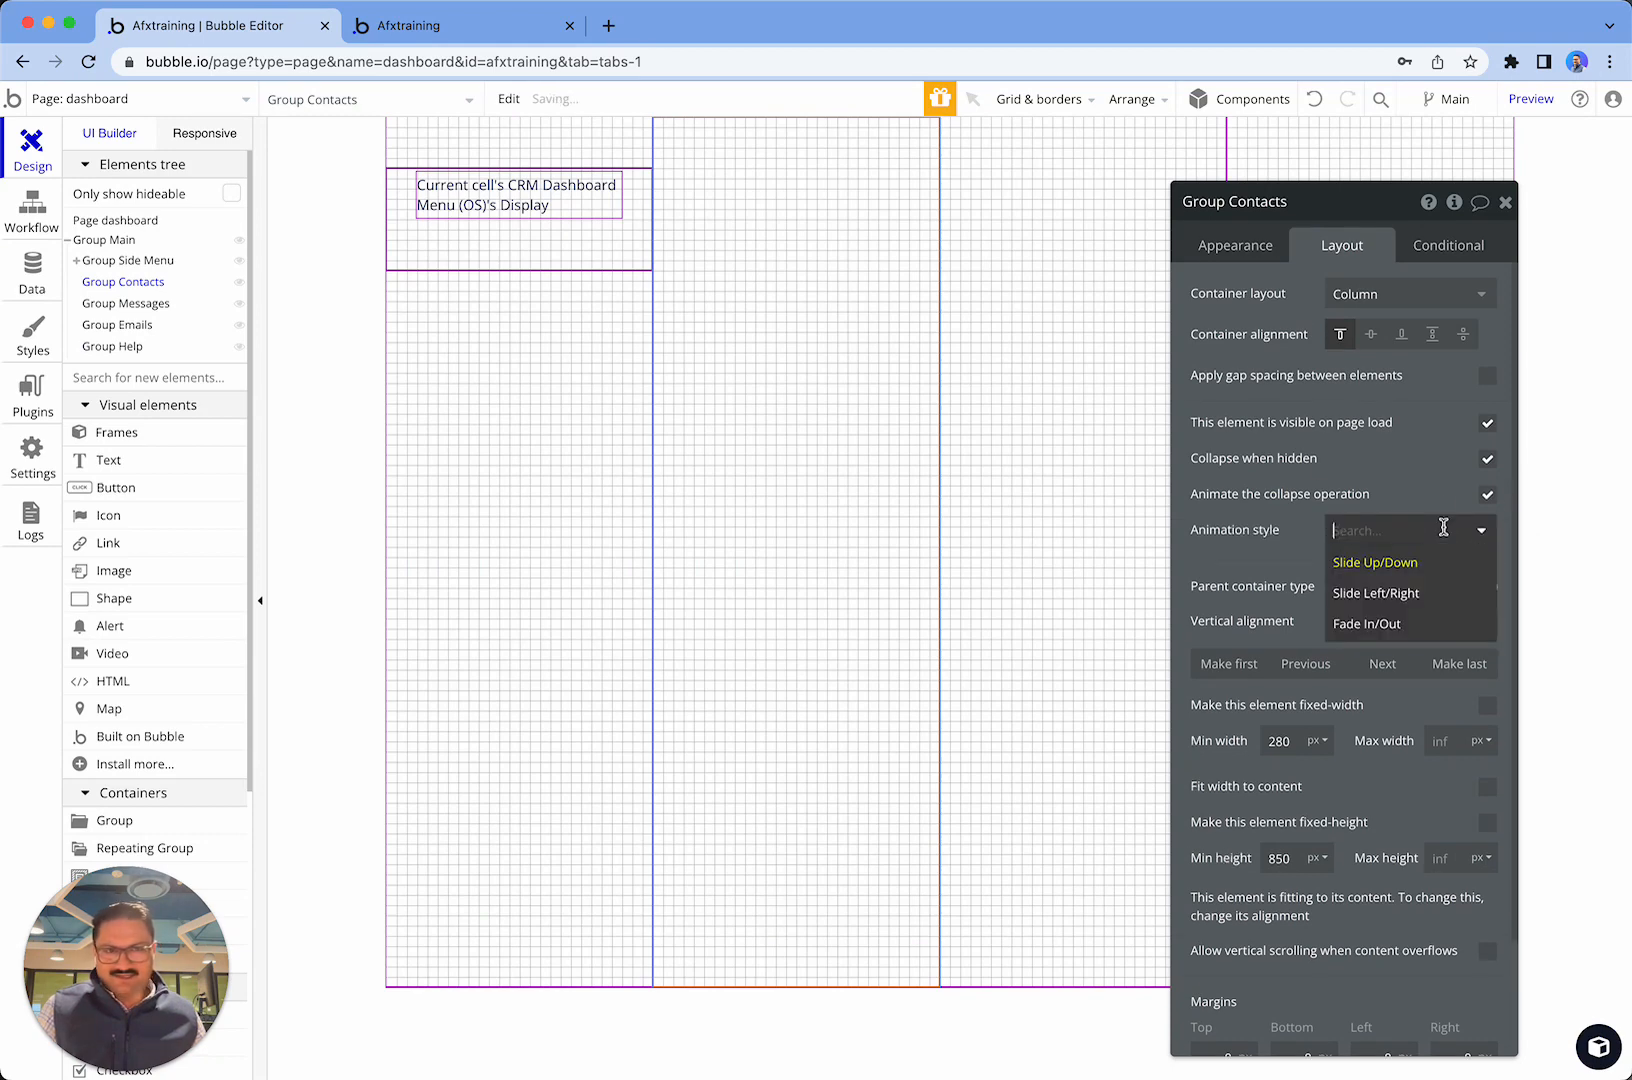
click(1455, 604)
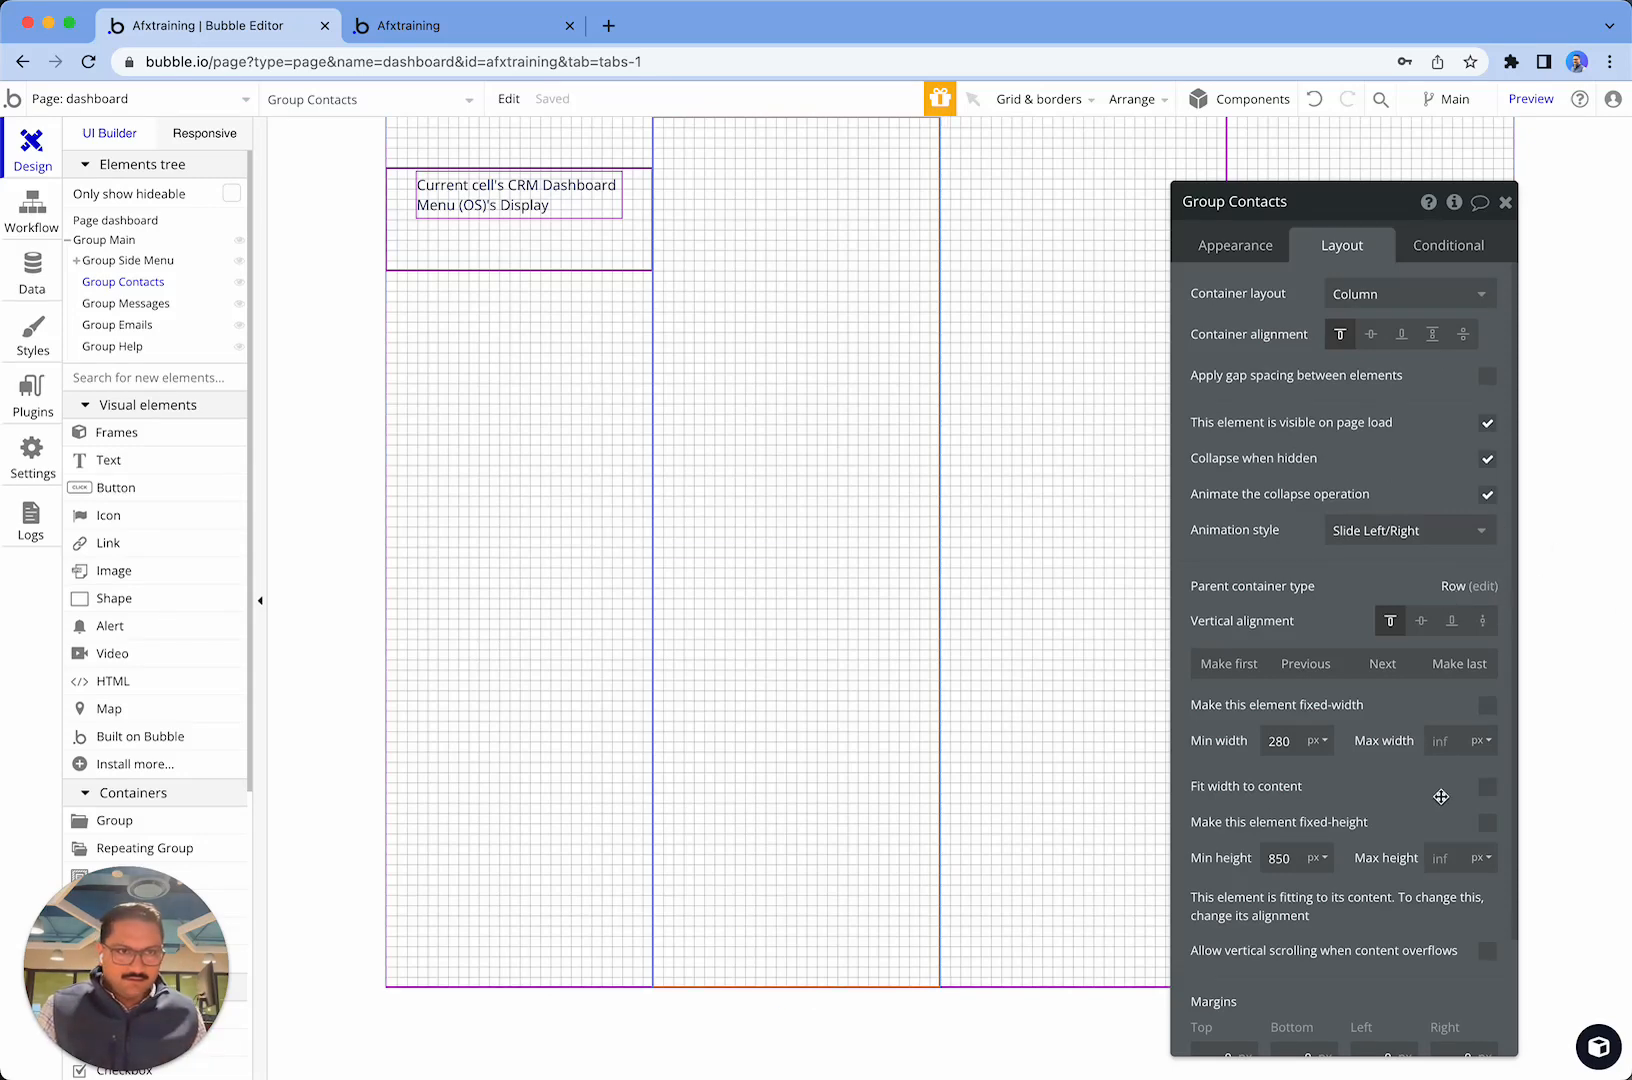
click(1489, 425)
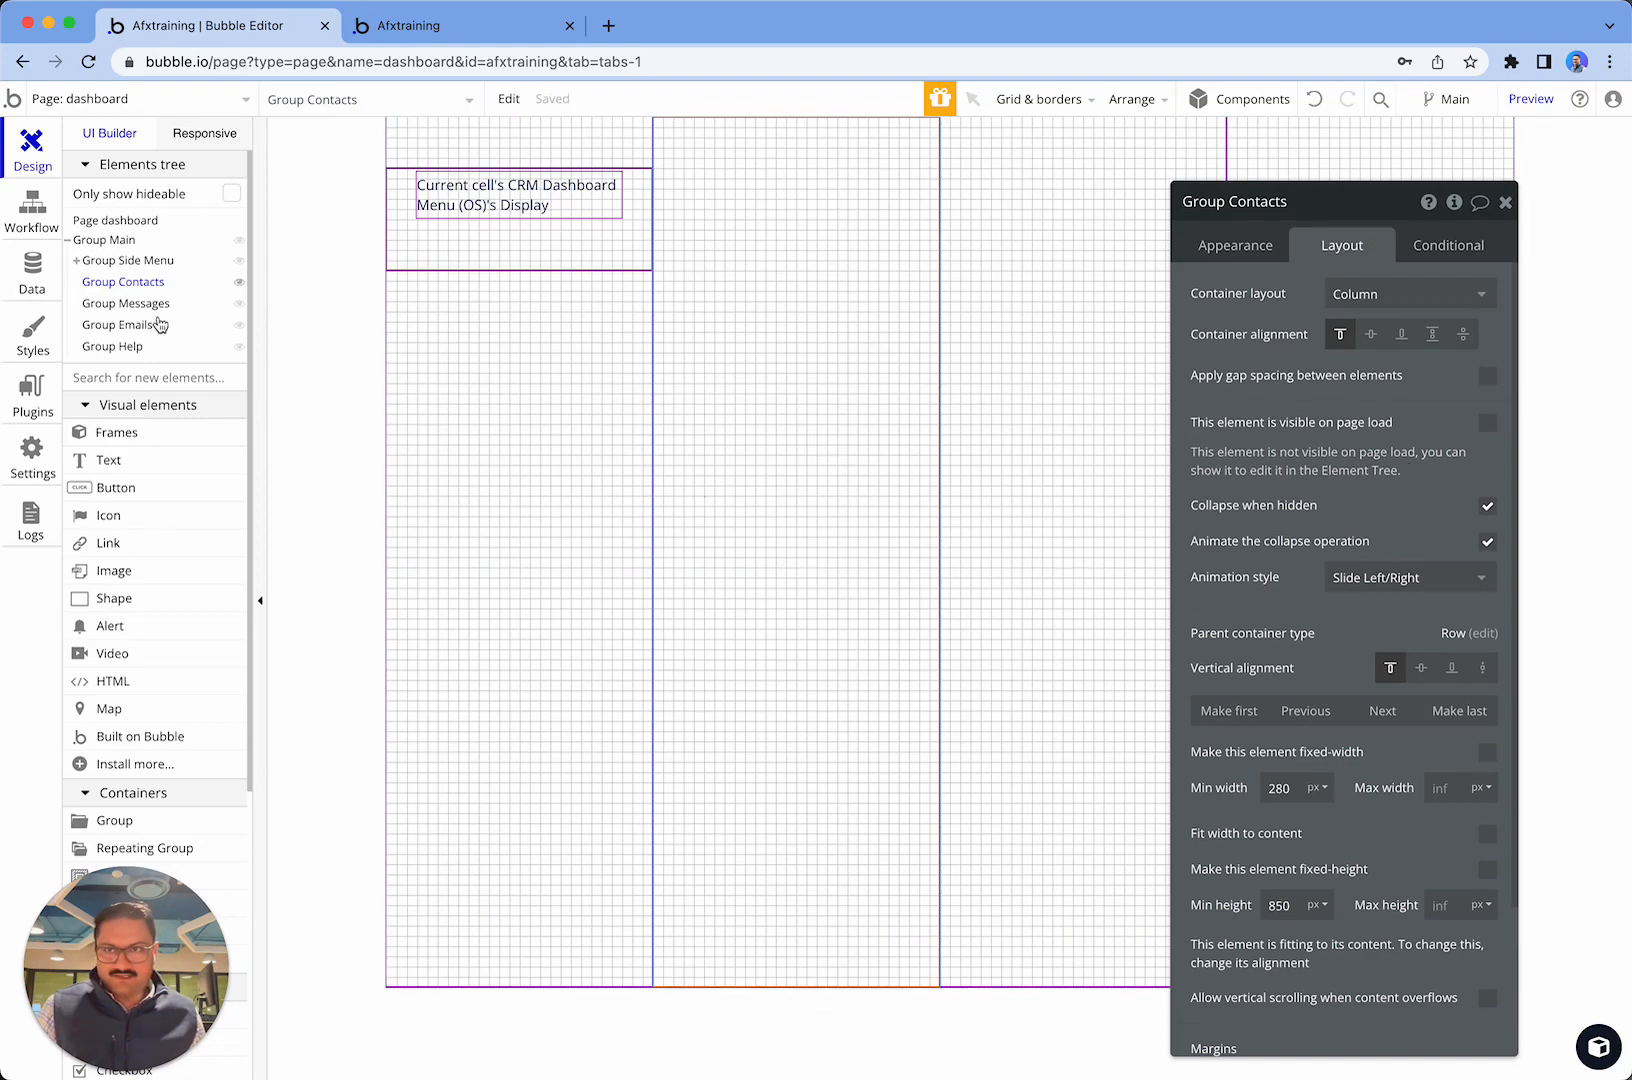
- Make Group Messages collapse when hidden with a Slide Left/Right animation, and turn off its visibility on page load
click(109, 289)
click(109, 289)
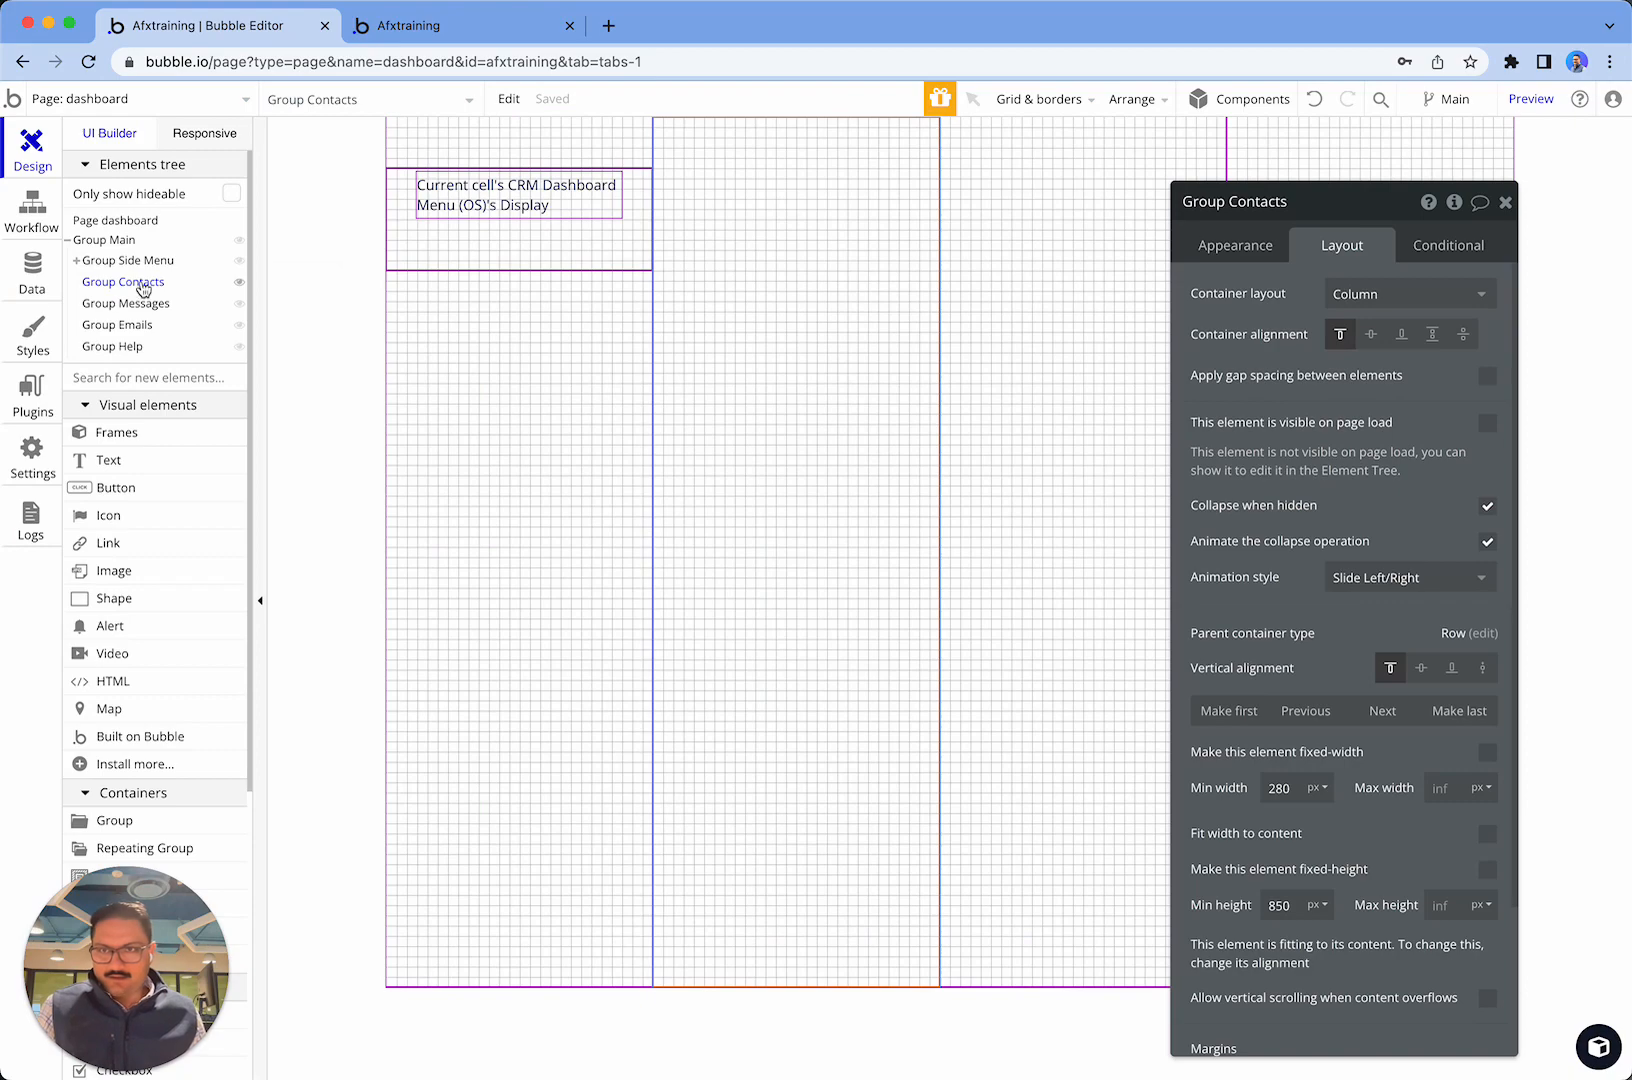
click(141, 287)
click(142, 308)
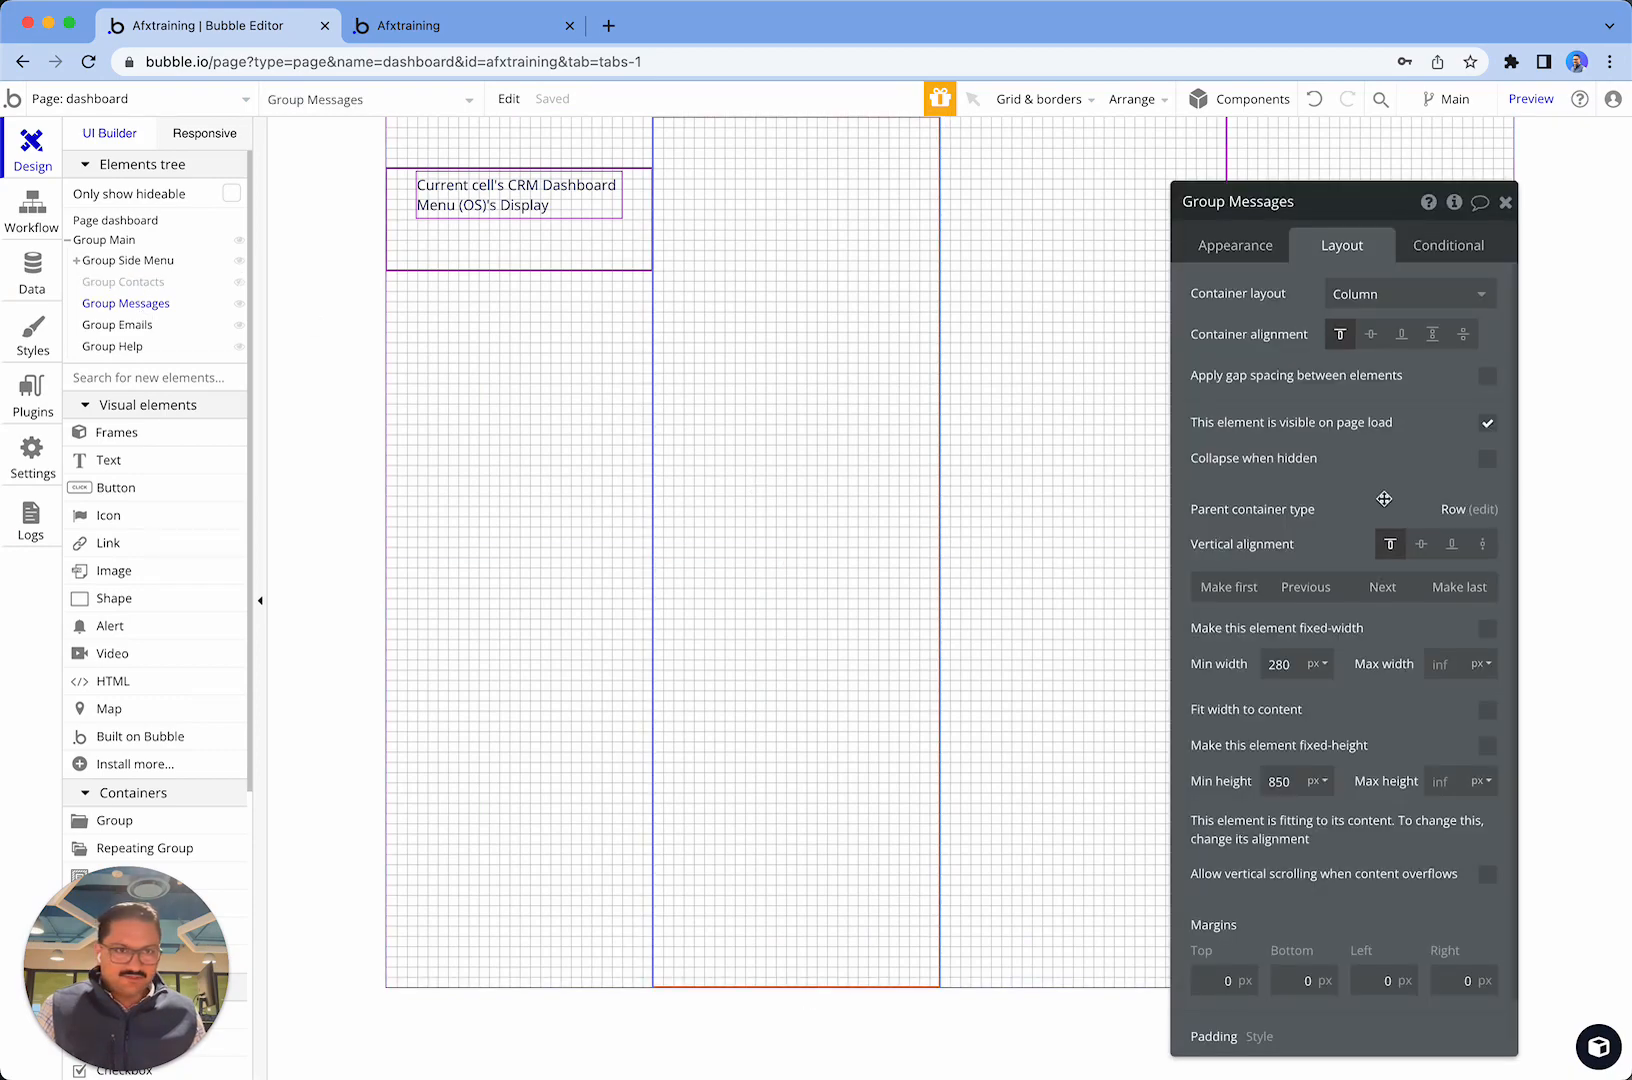
click(1487, 458)
click(1487, 494)
click(1445, 533)
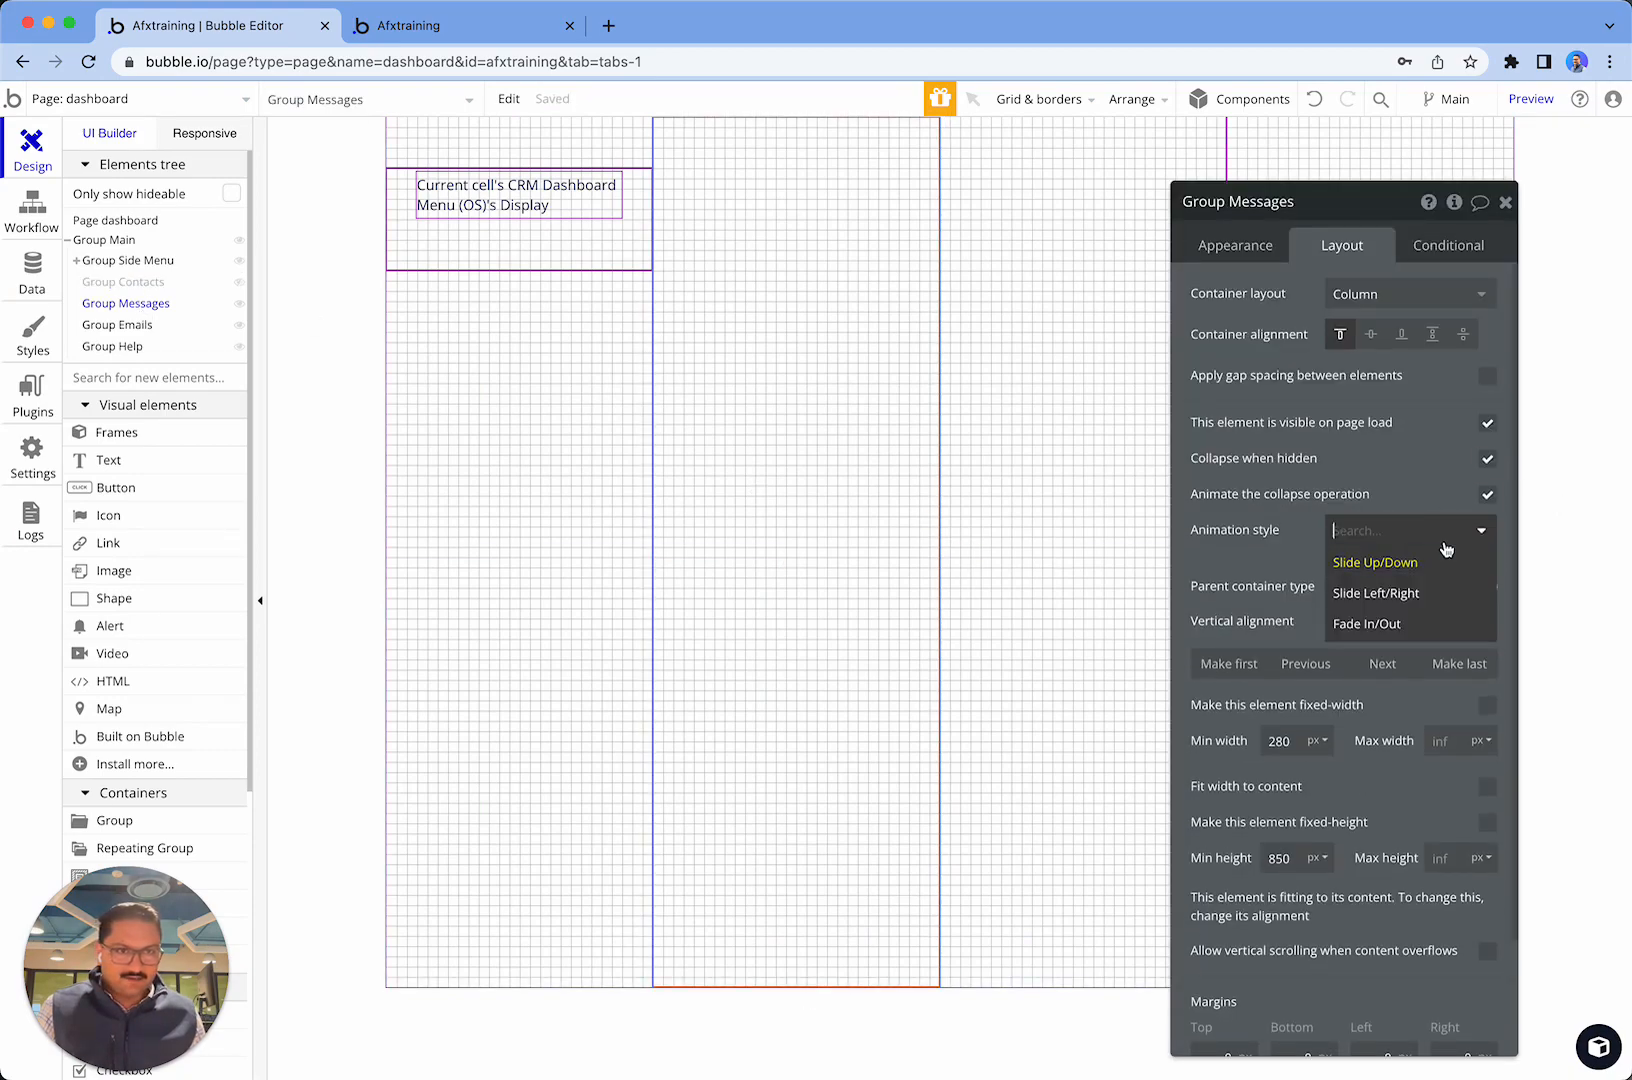
click(1404, 594)
click(1487, 423)
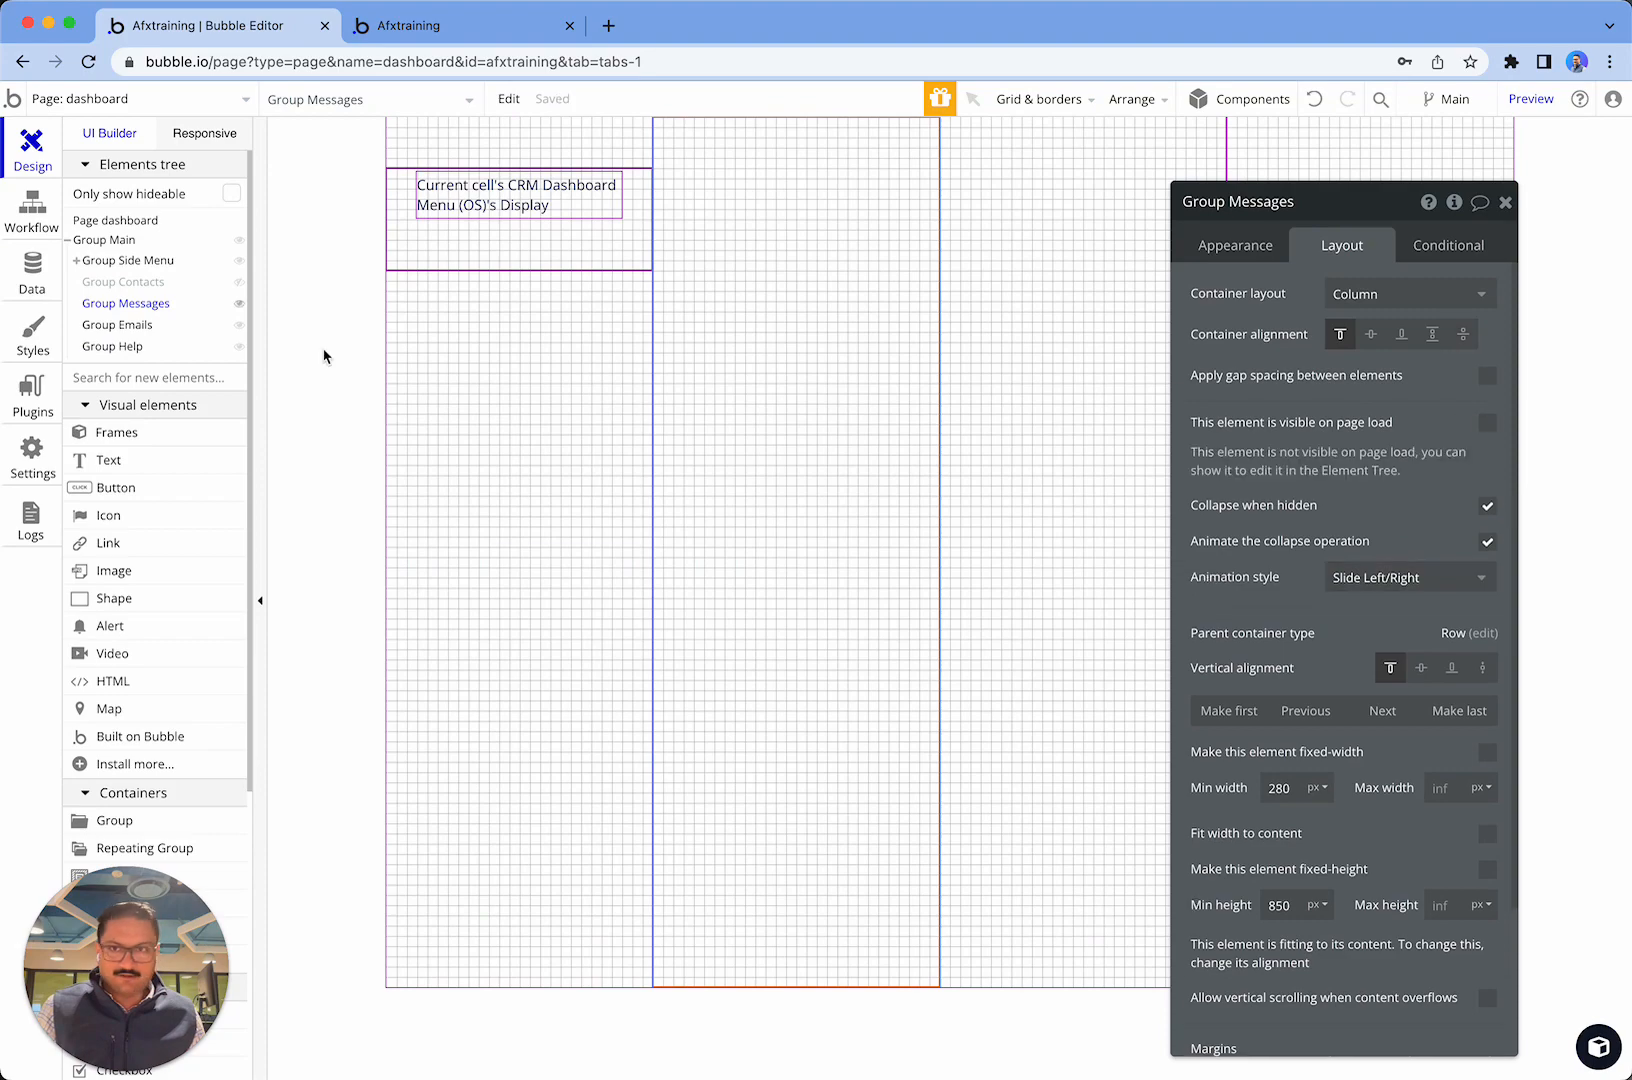
- Make Group Emails collapse when hidden with a Slide Left/Right animation, and turn off its visibility on page load
click(184, 309)
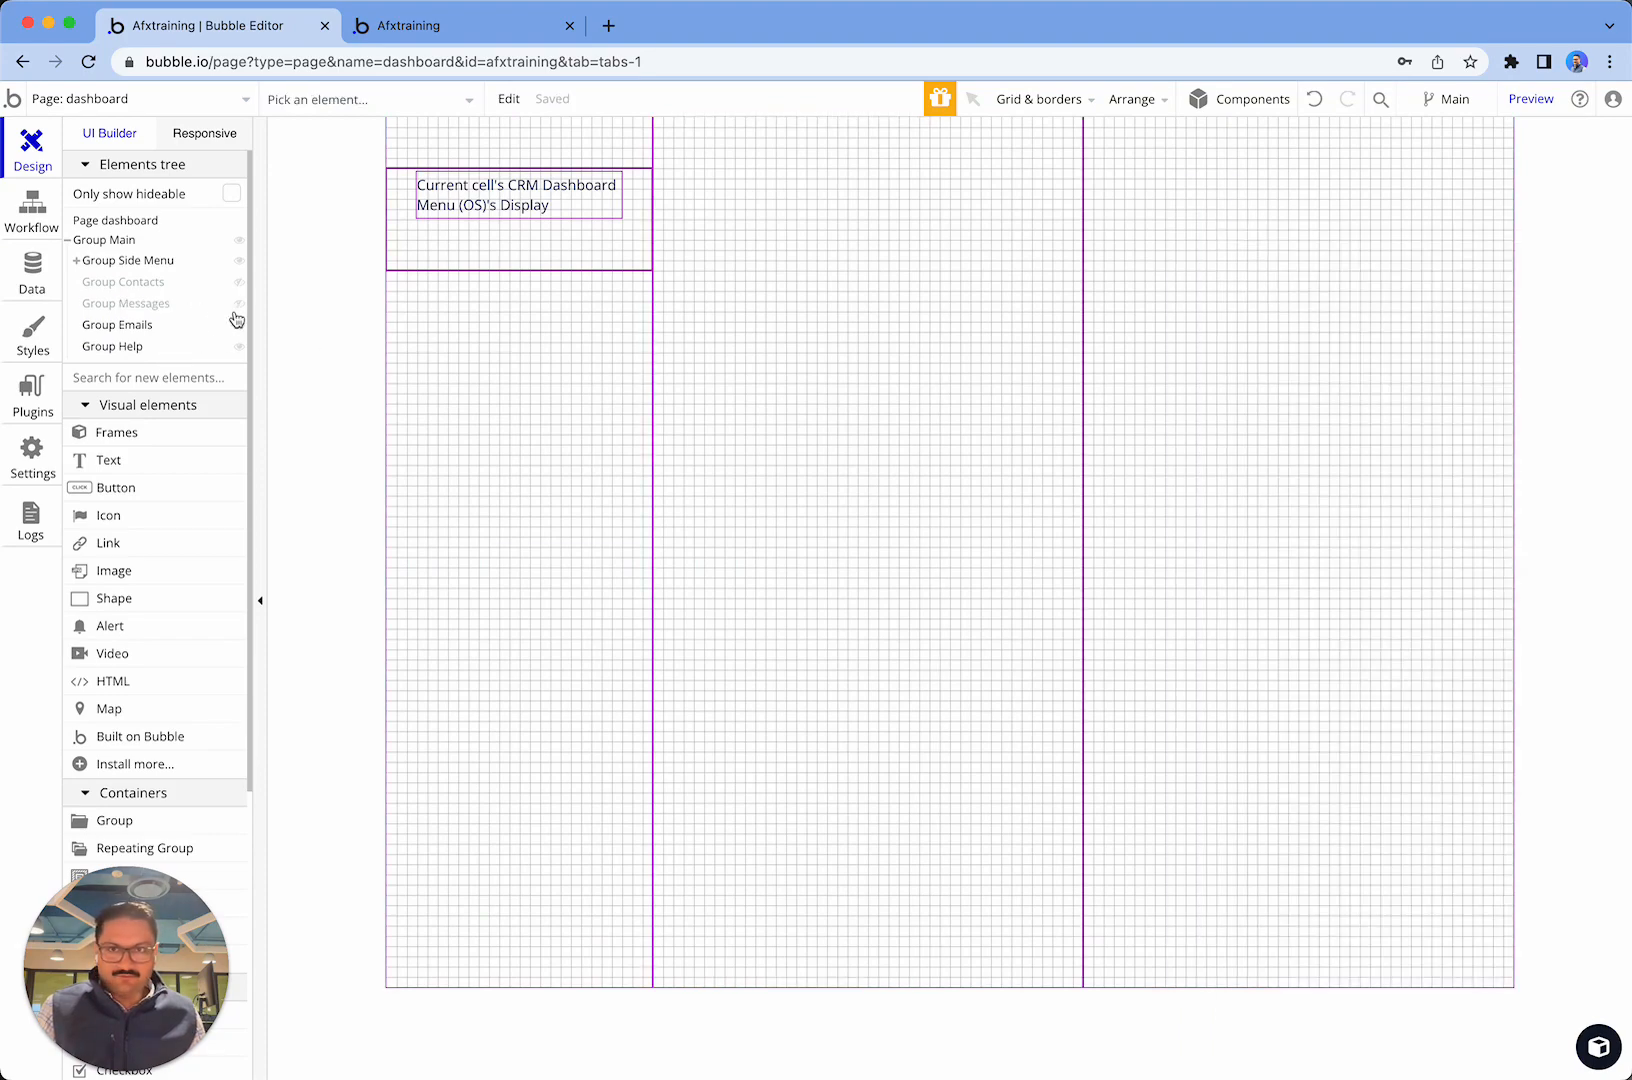
click(199, 313)
click(190, 328)
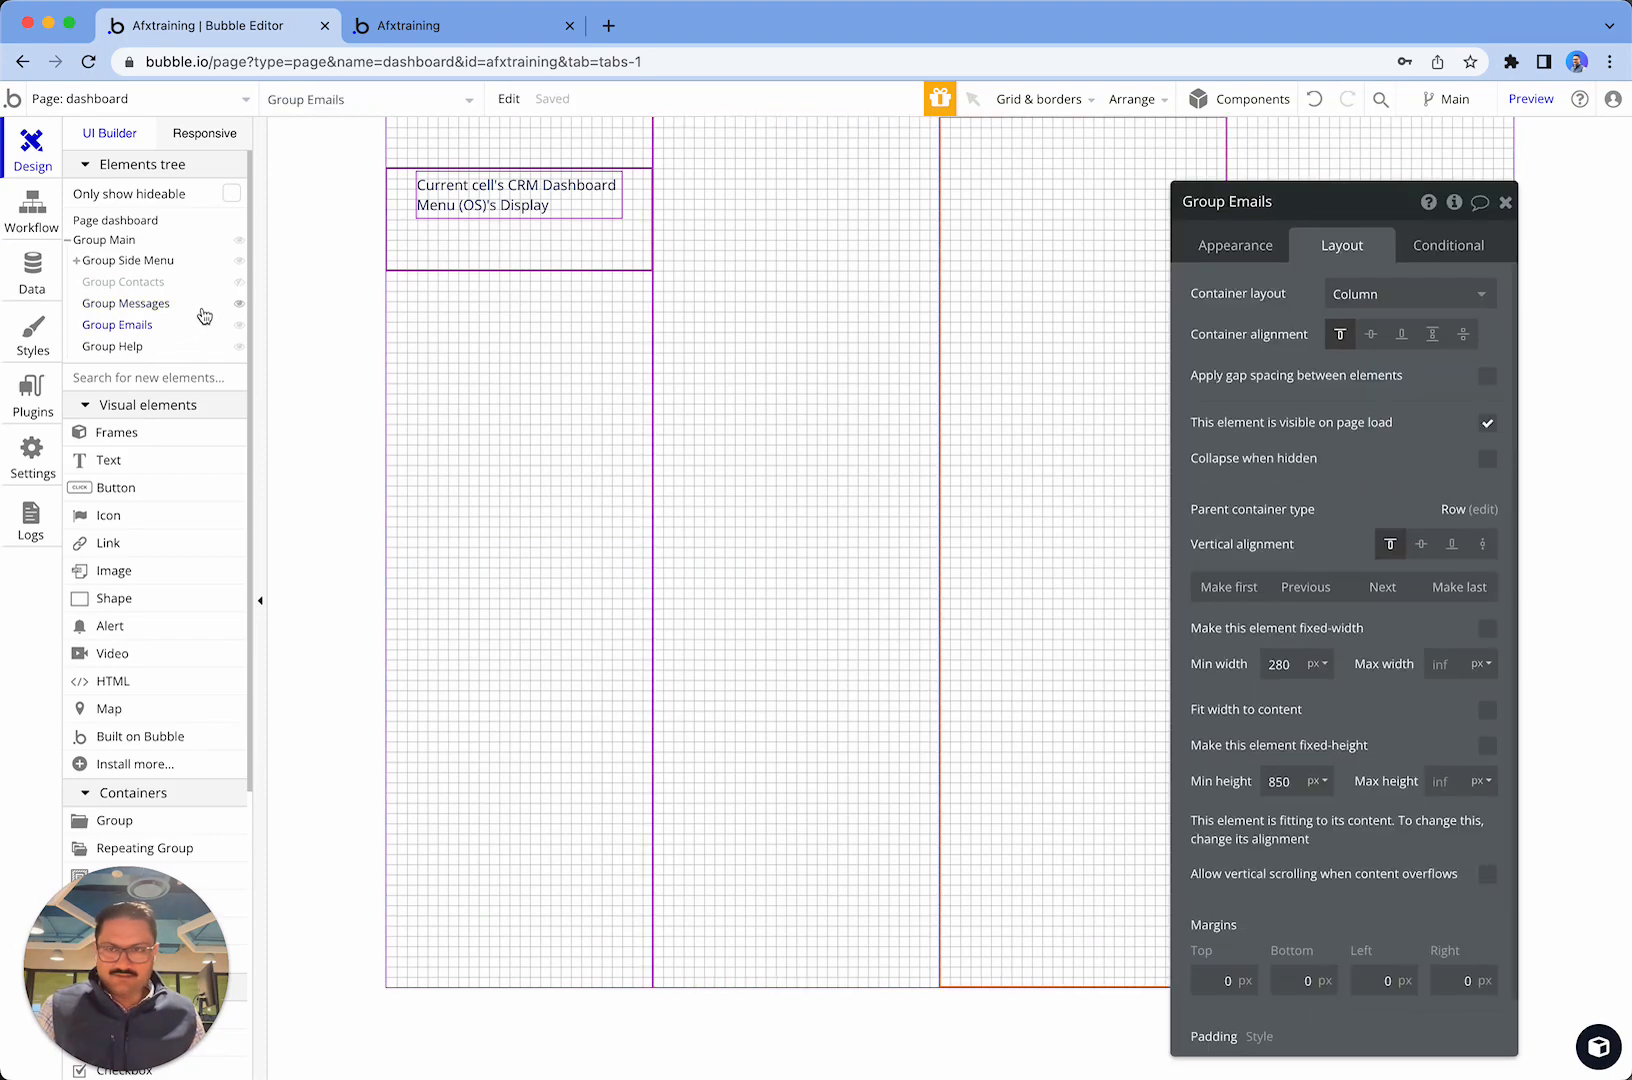
click(203, 314)
click(206, 315)
click(198, 333)
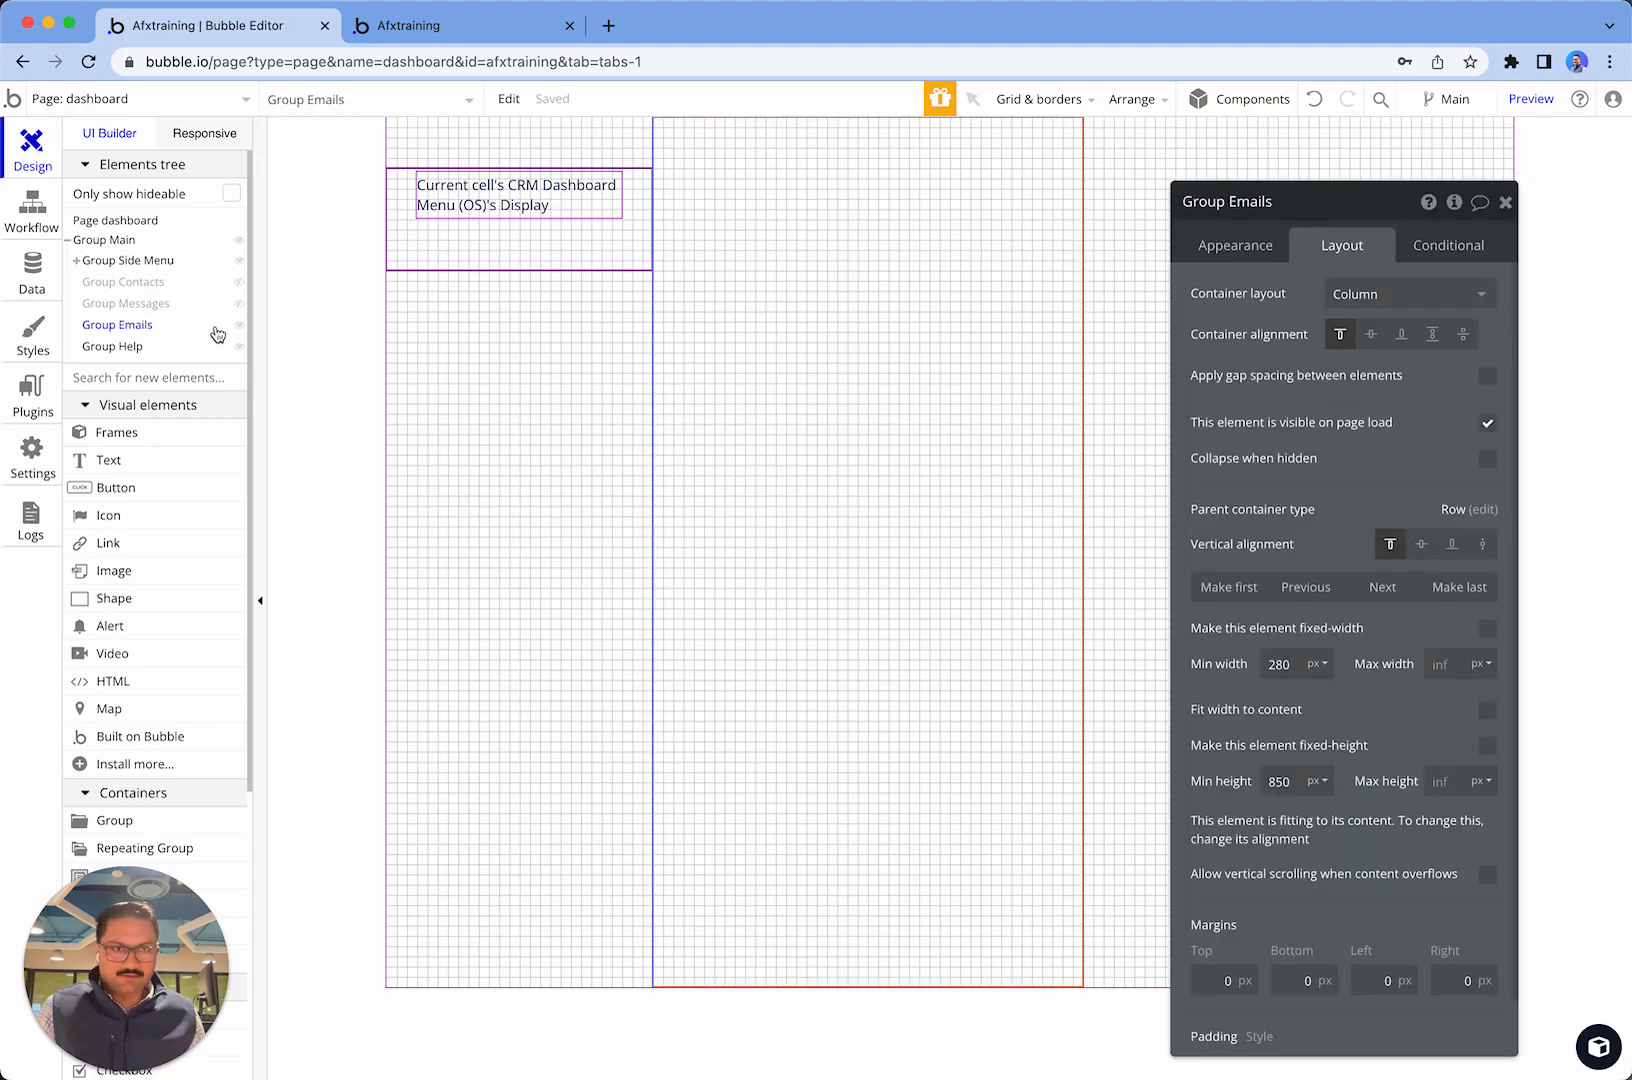
click(1488, 458)
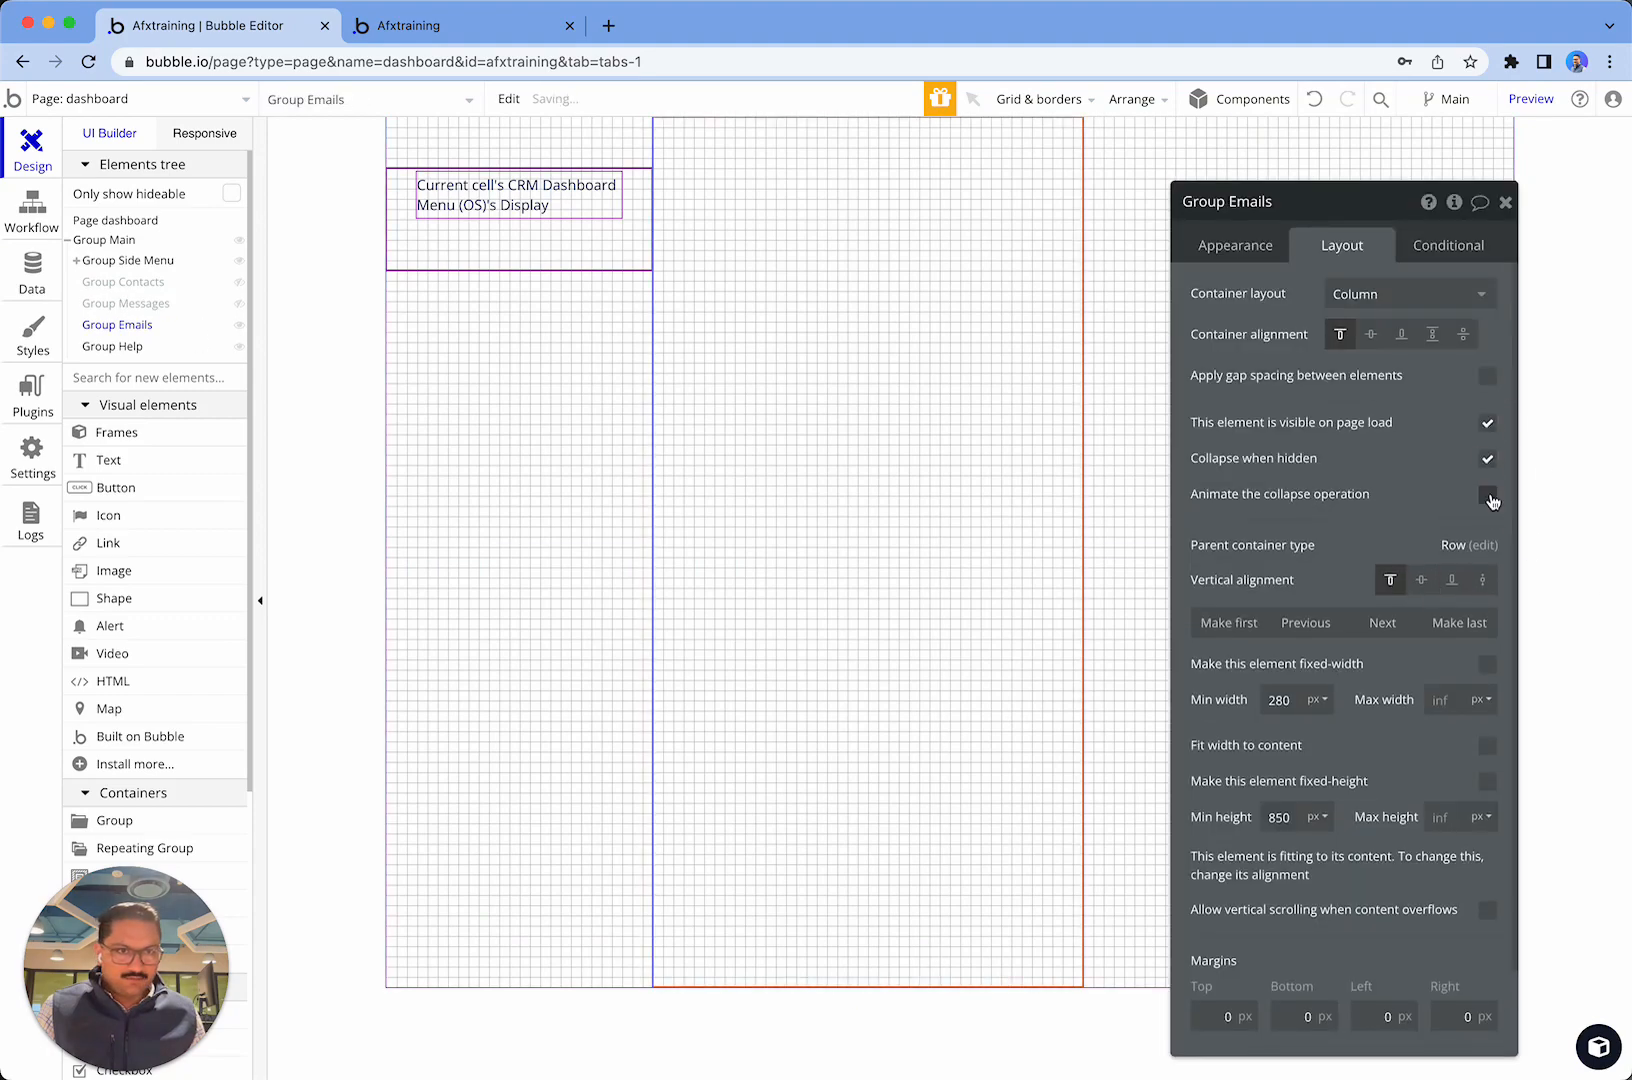
click(1489, 496)
click(1445, 530)
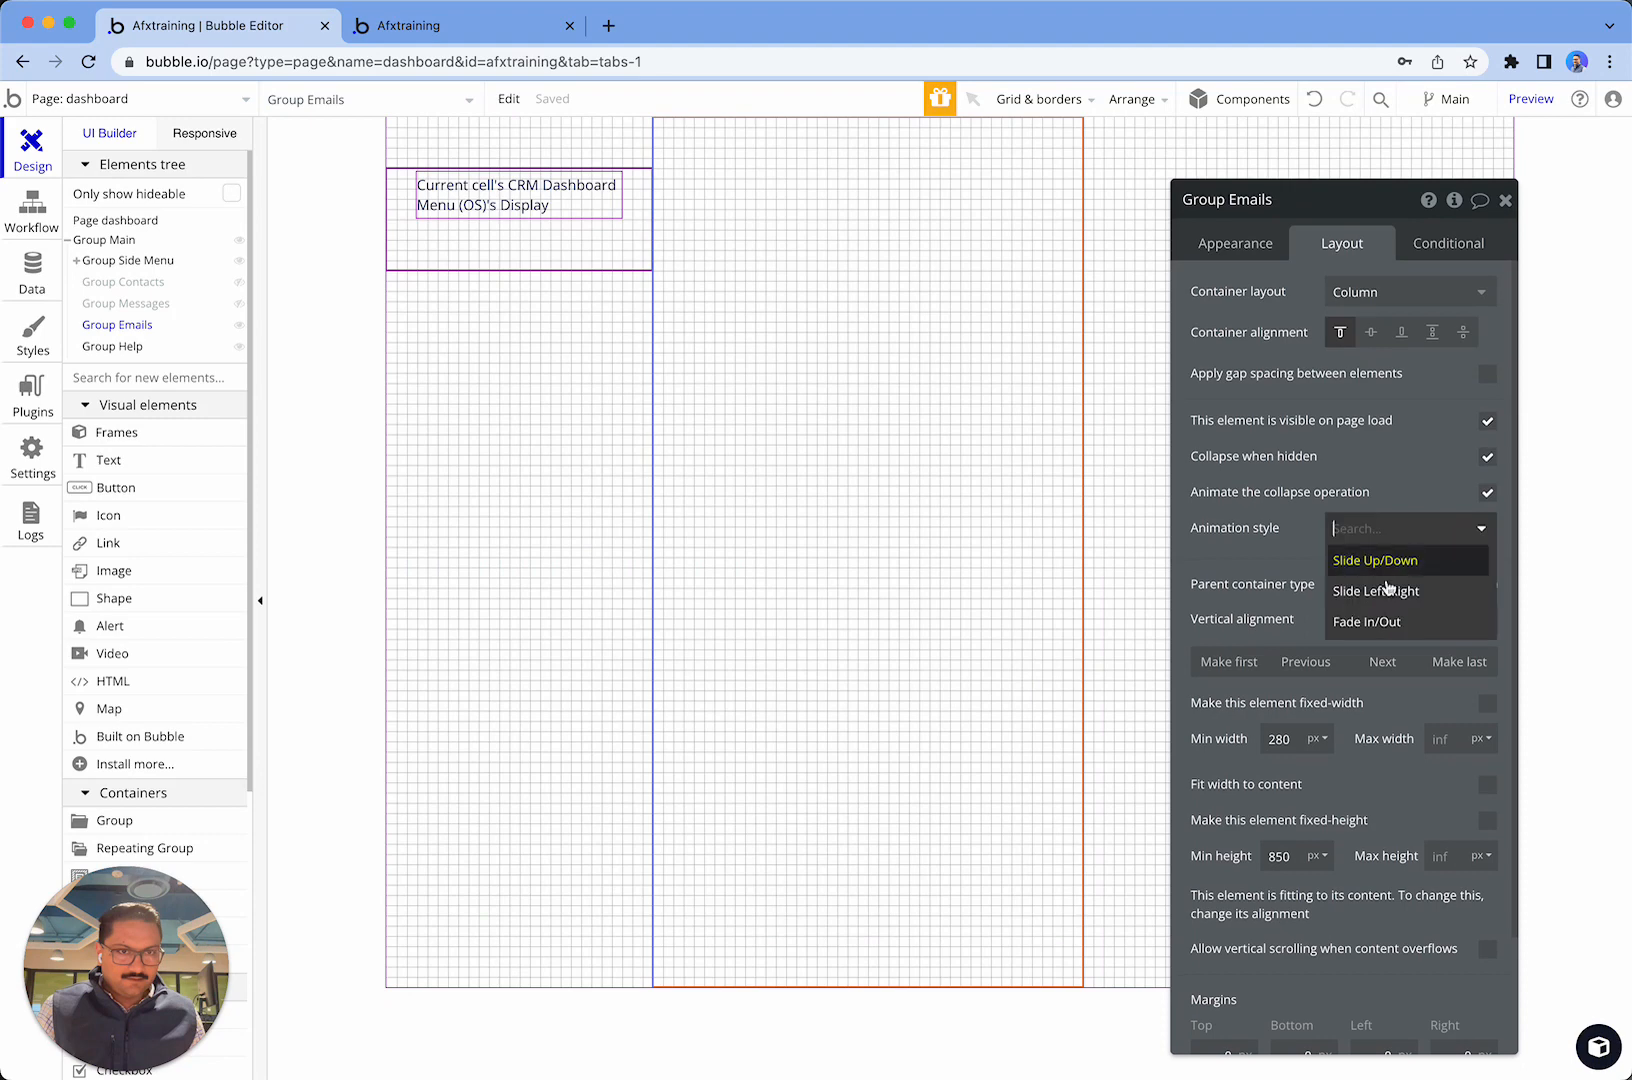
click(1387, 589)
click(1487, 421)
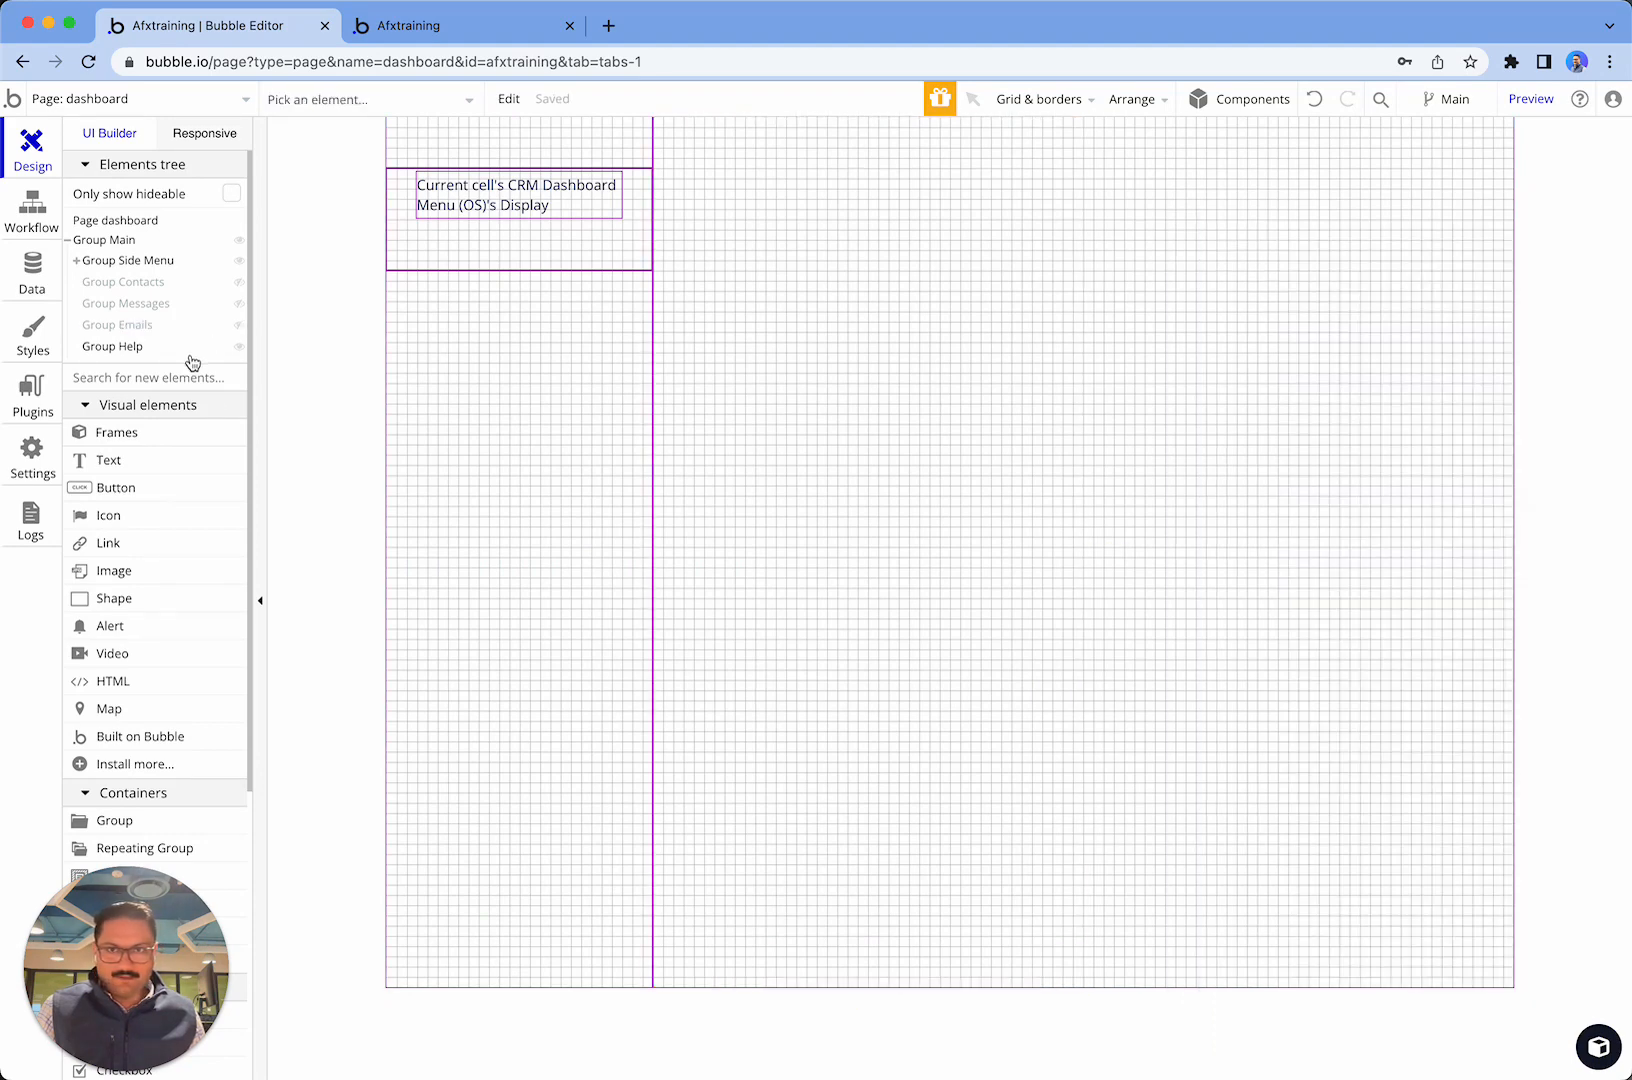
- Make Group Help collapse when hidden with a Slide Left/Right animation, and turn off its visibility on page load
click(144, 355)
click(144, 355)
click(144, 355)
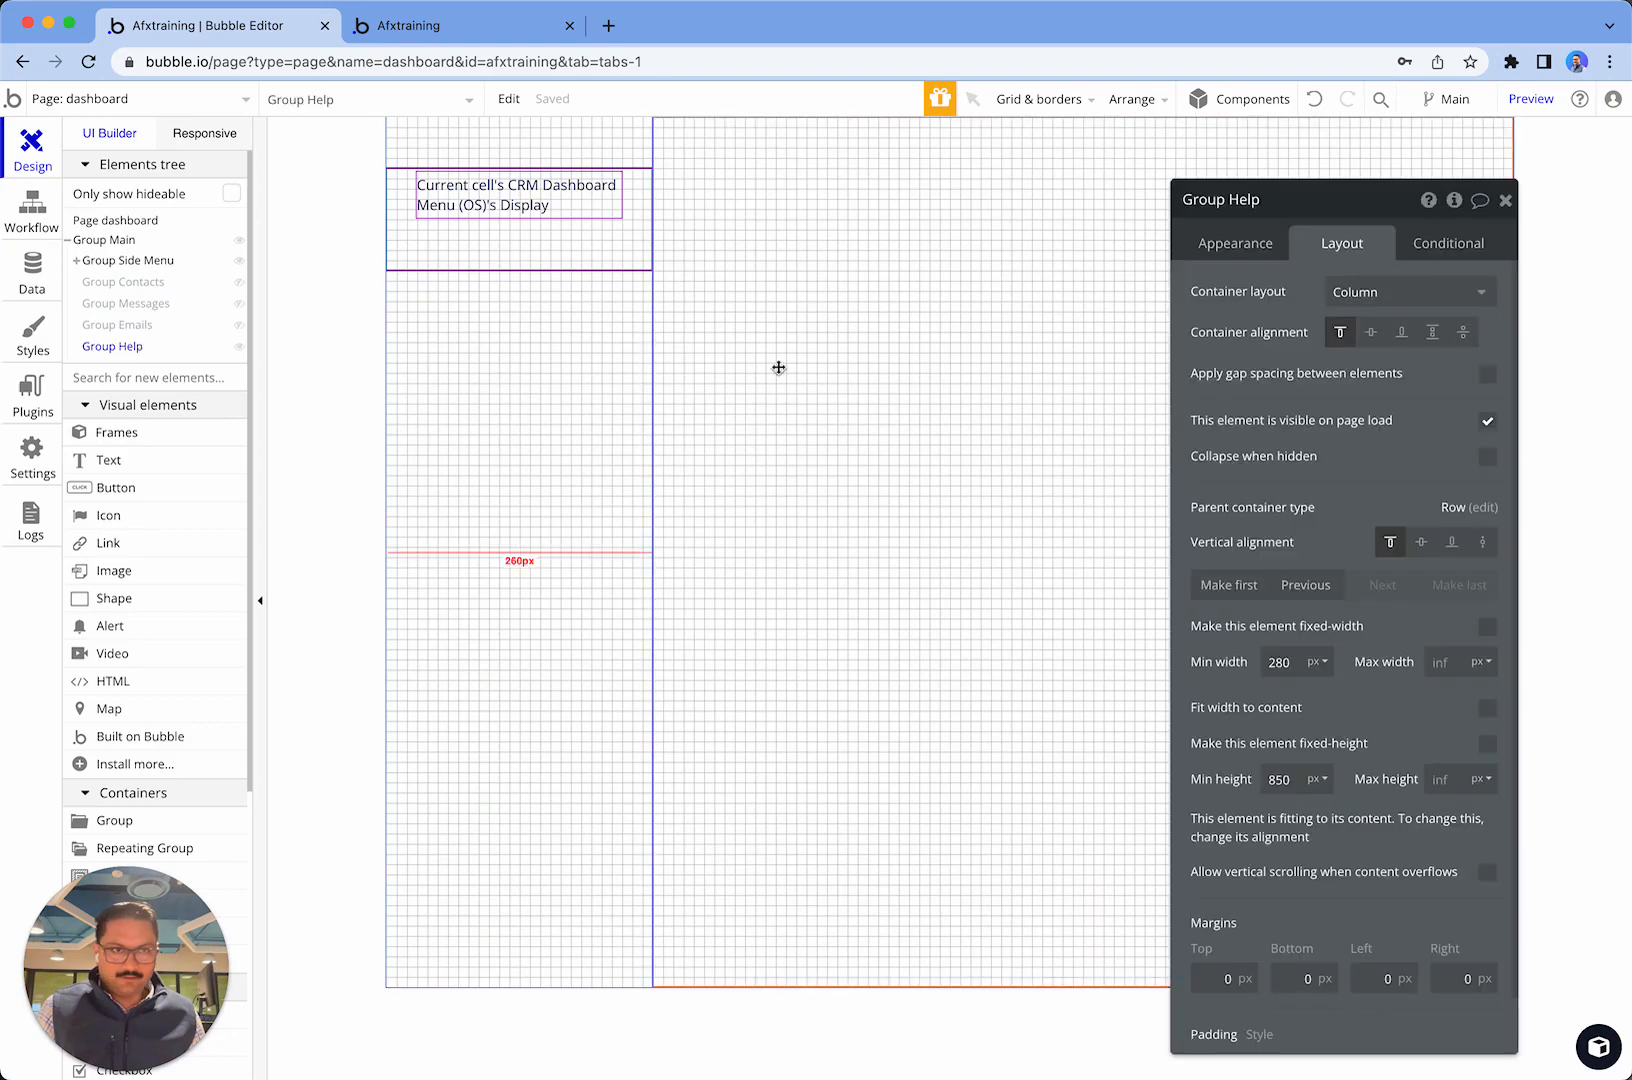
click(1485, 462)
click(1487, 494)
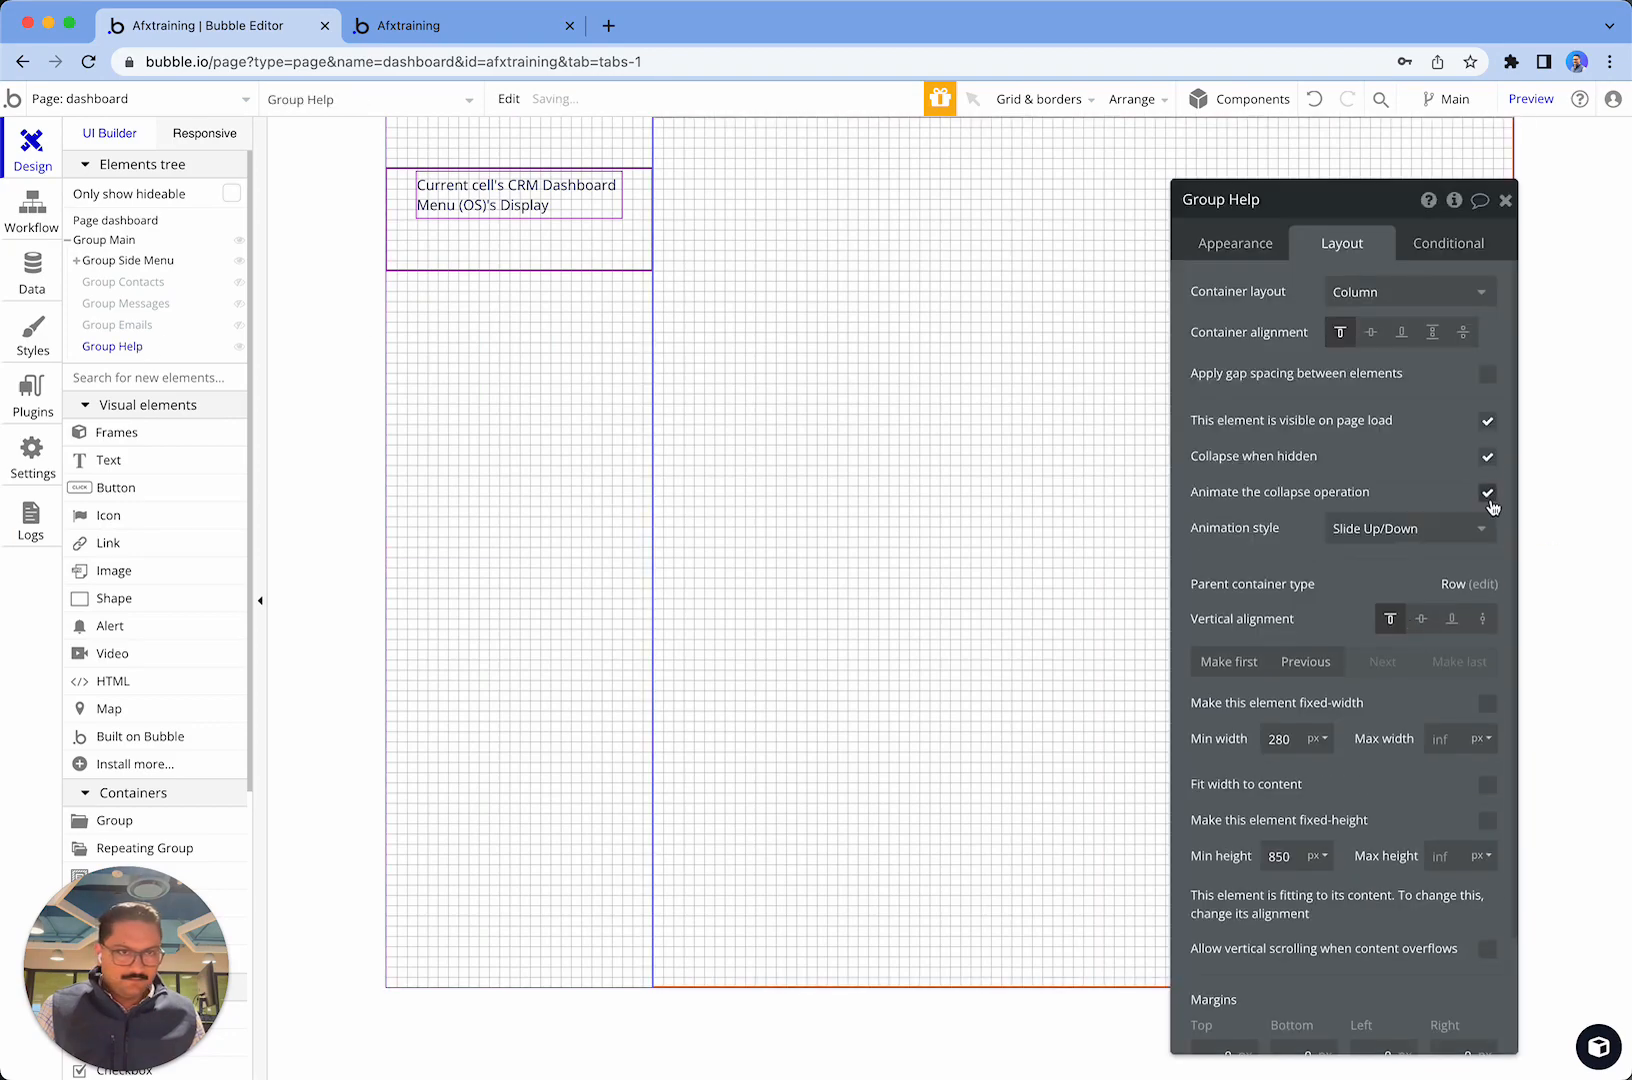
click(1482, 544)
click(1417, 588)
click(1487, 422)
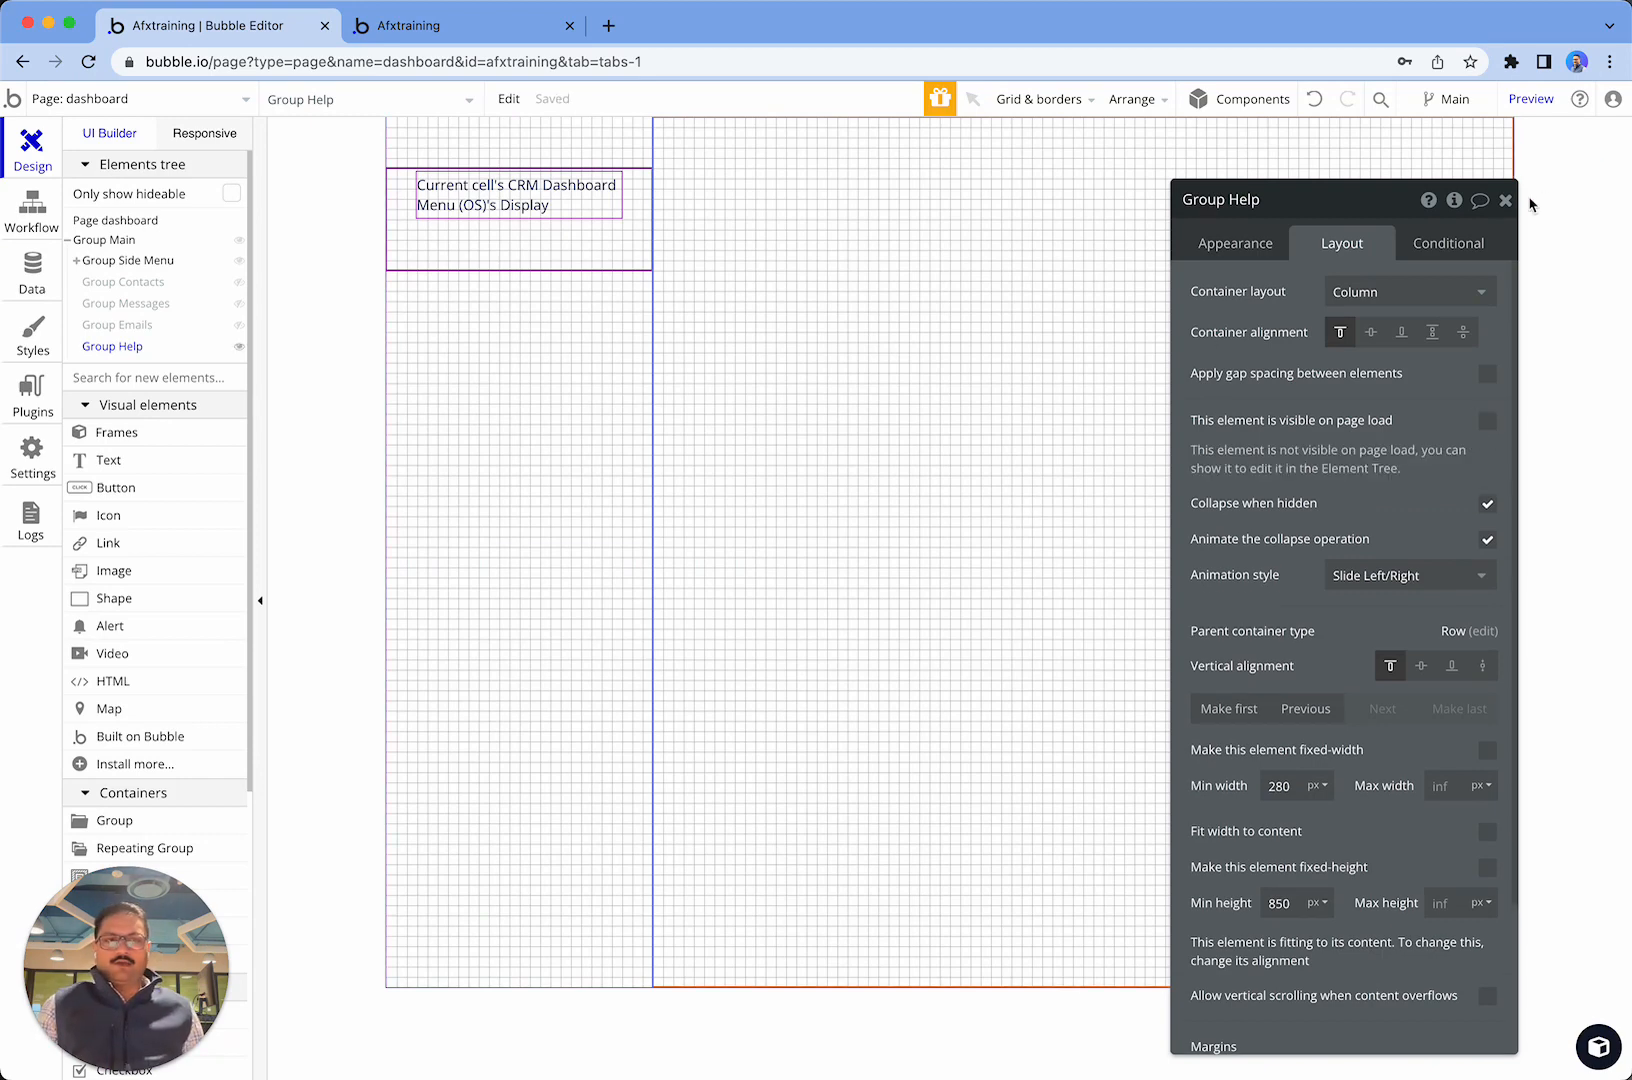
click(1482, 205)
click(170, 354)
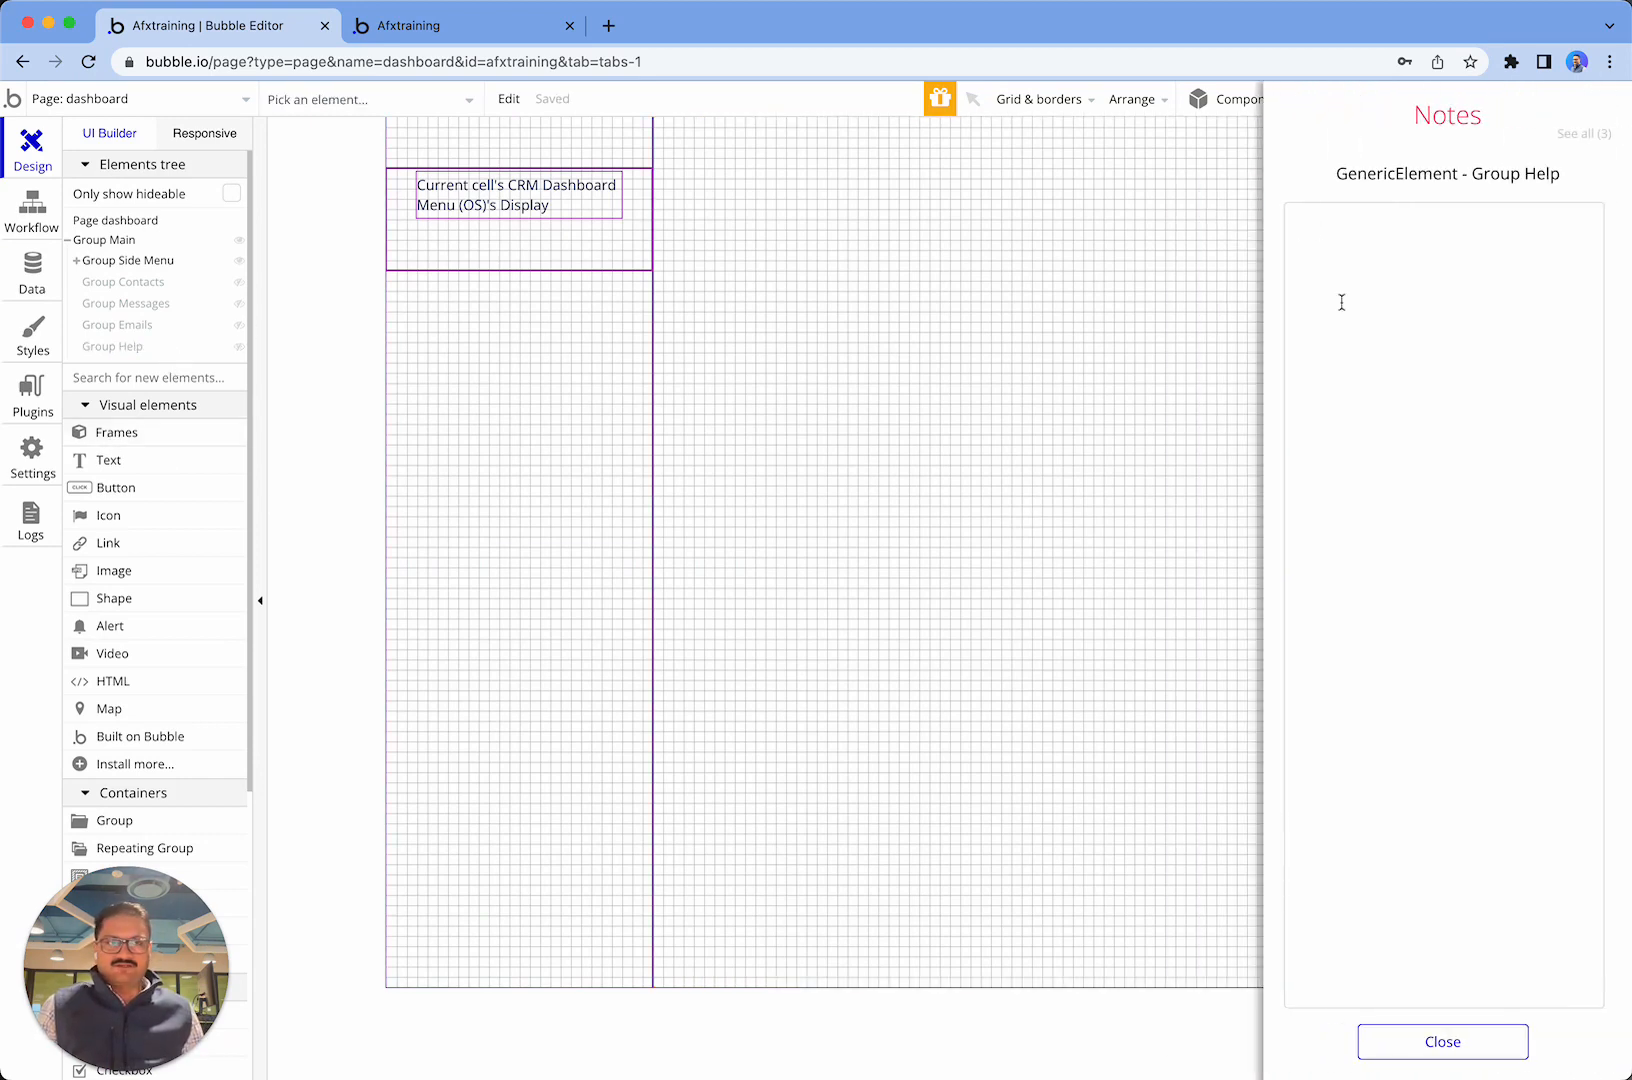
click(976, 326)
click(1450, 1041)
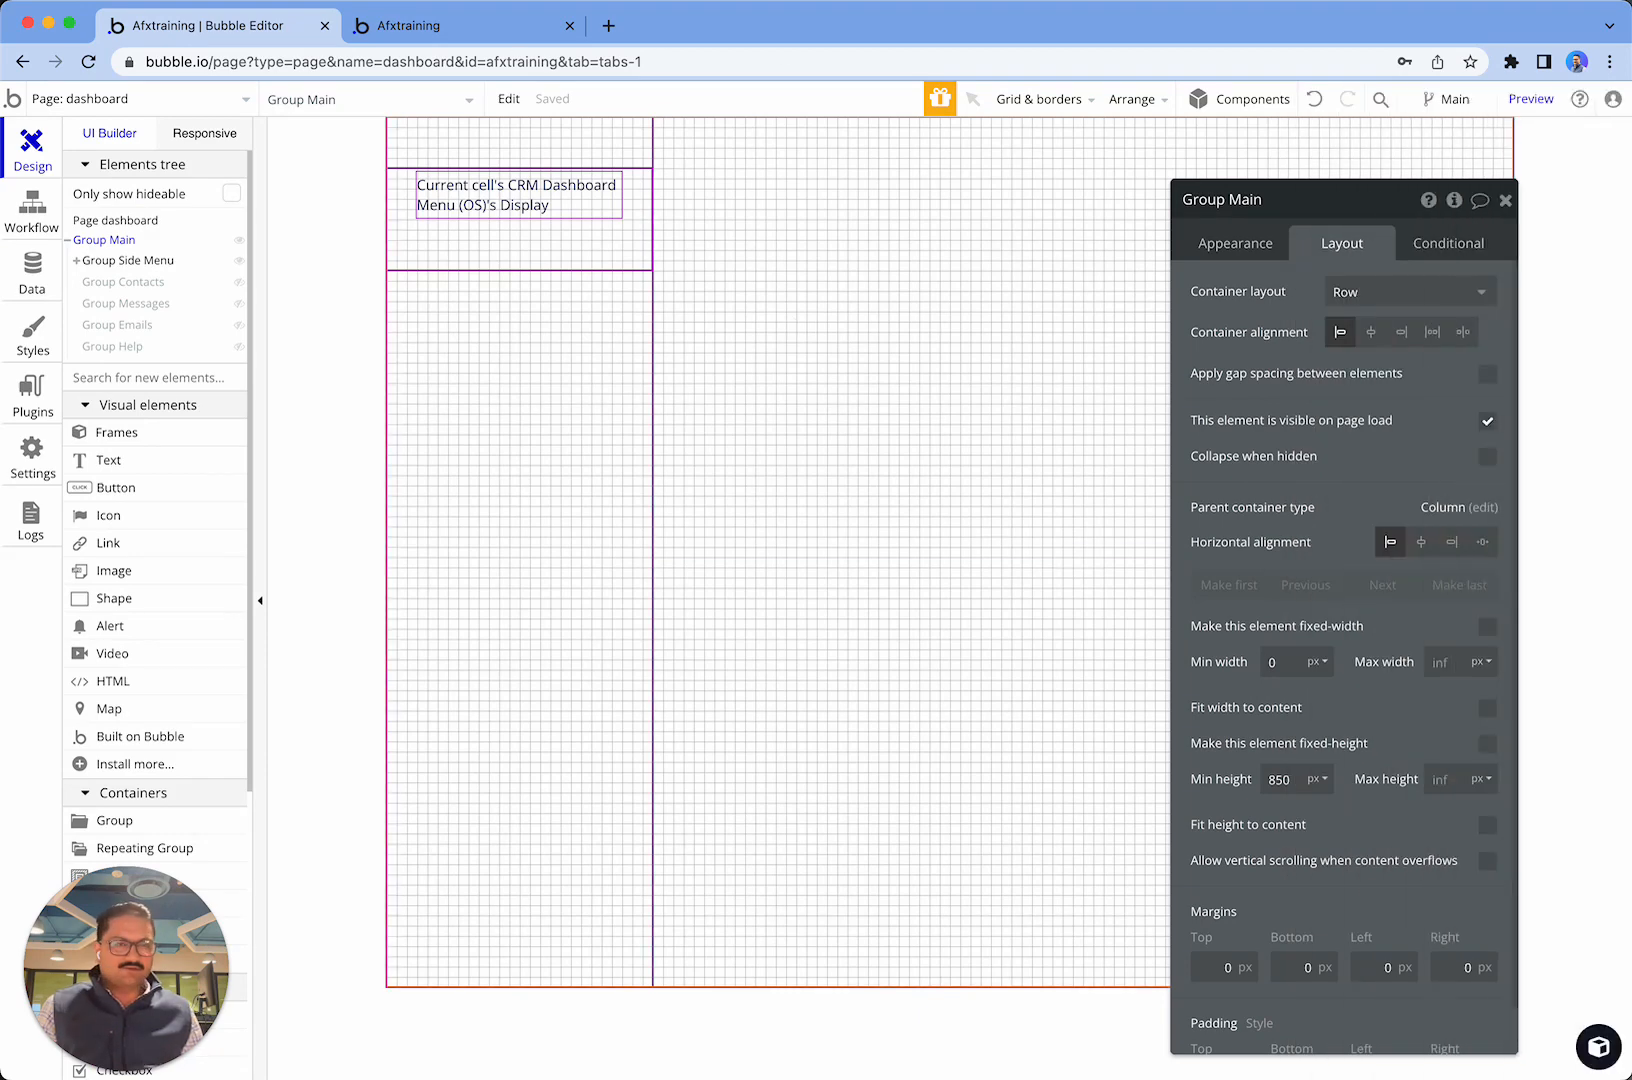
click(1505, 200)
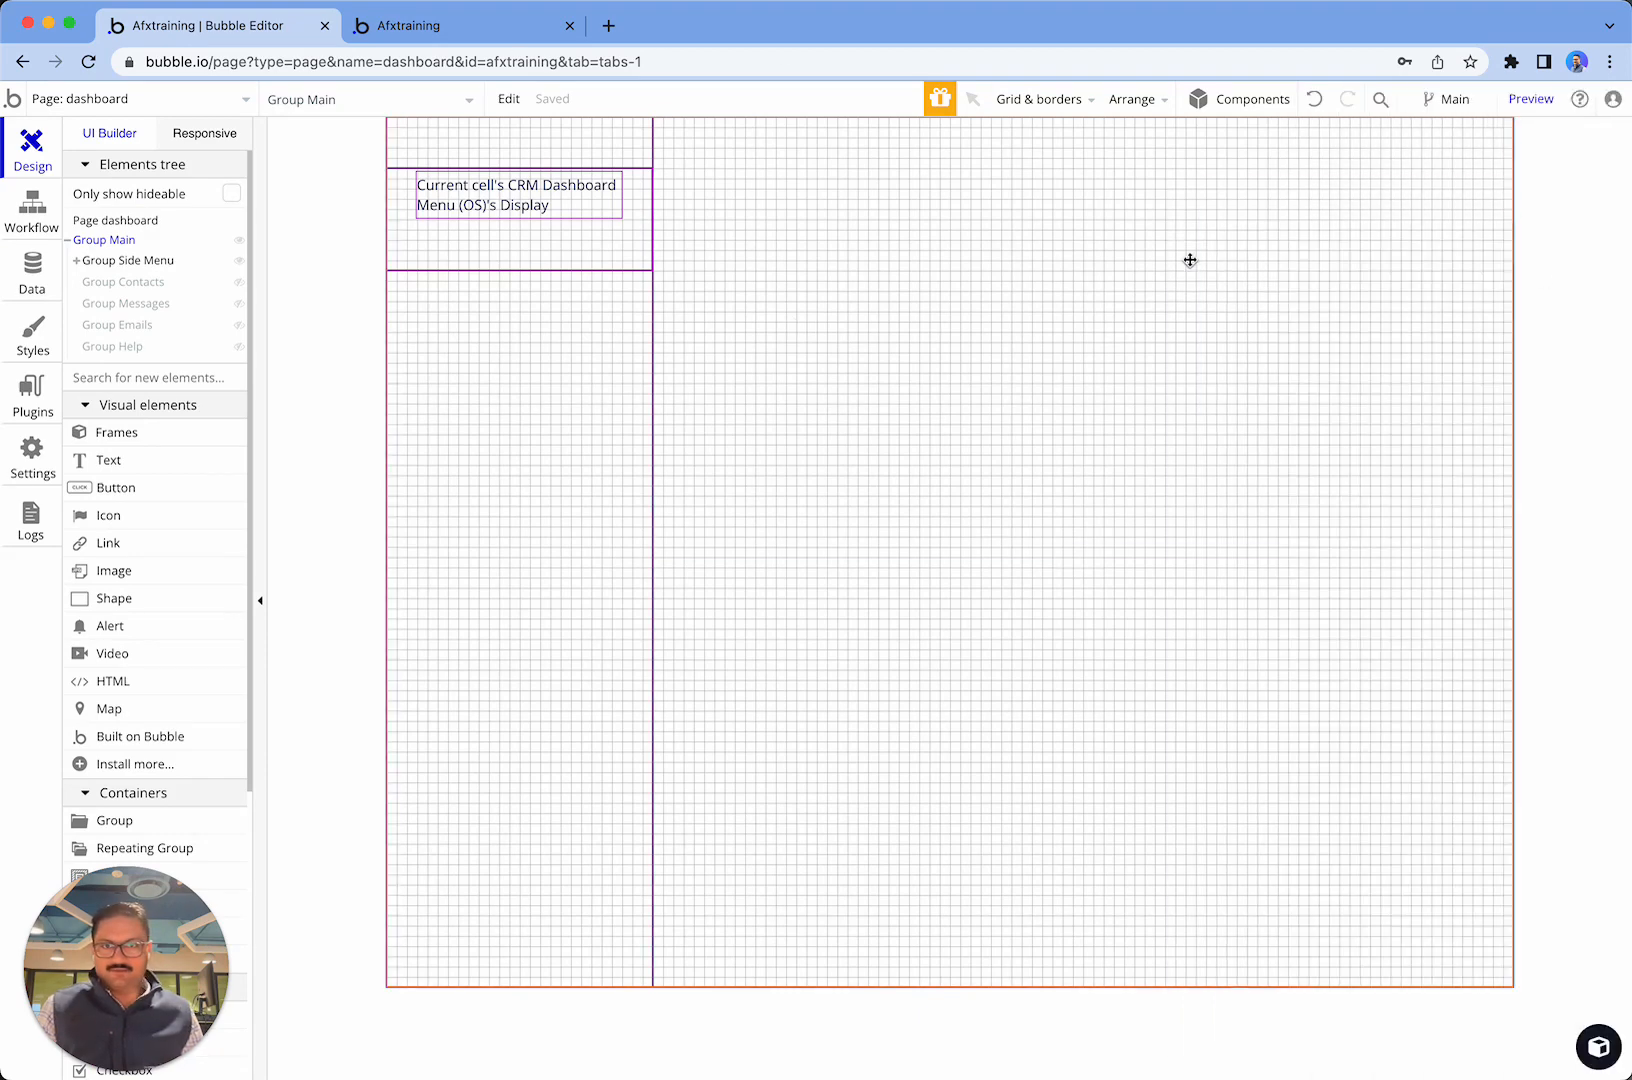
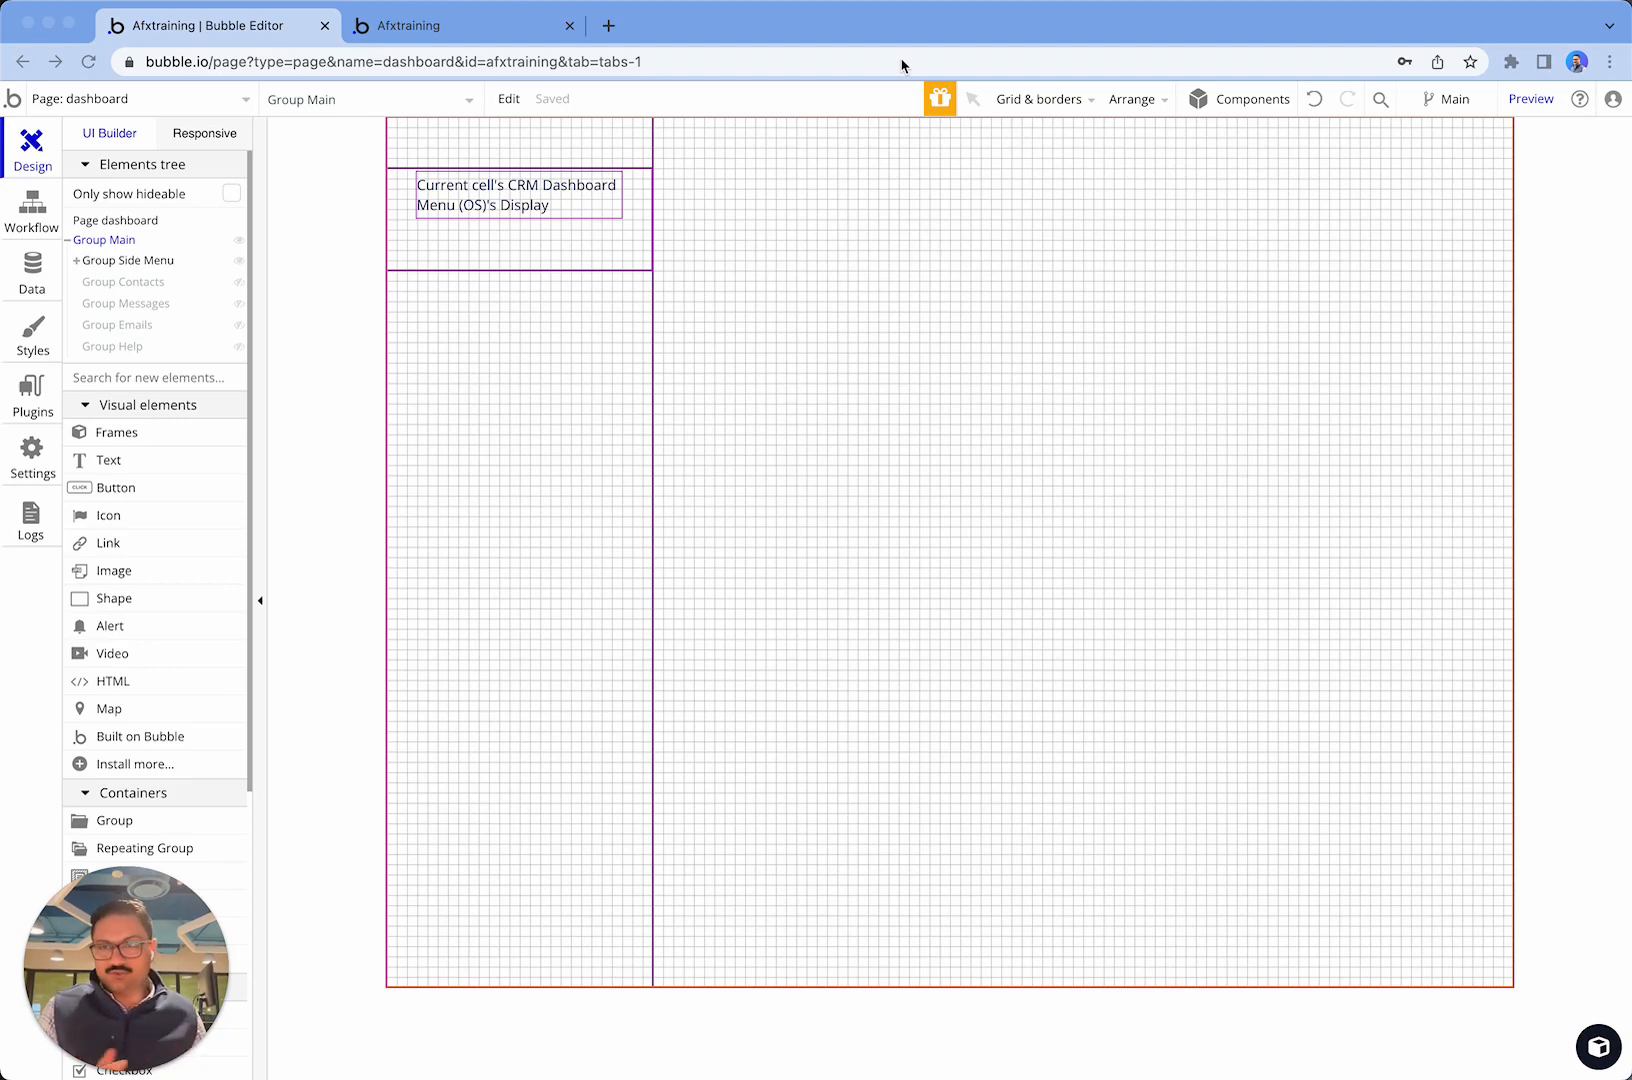
- Detach the Standard Group style from Group Contacts
click(152, 286)
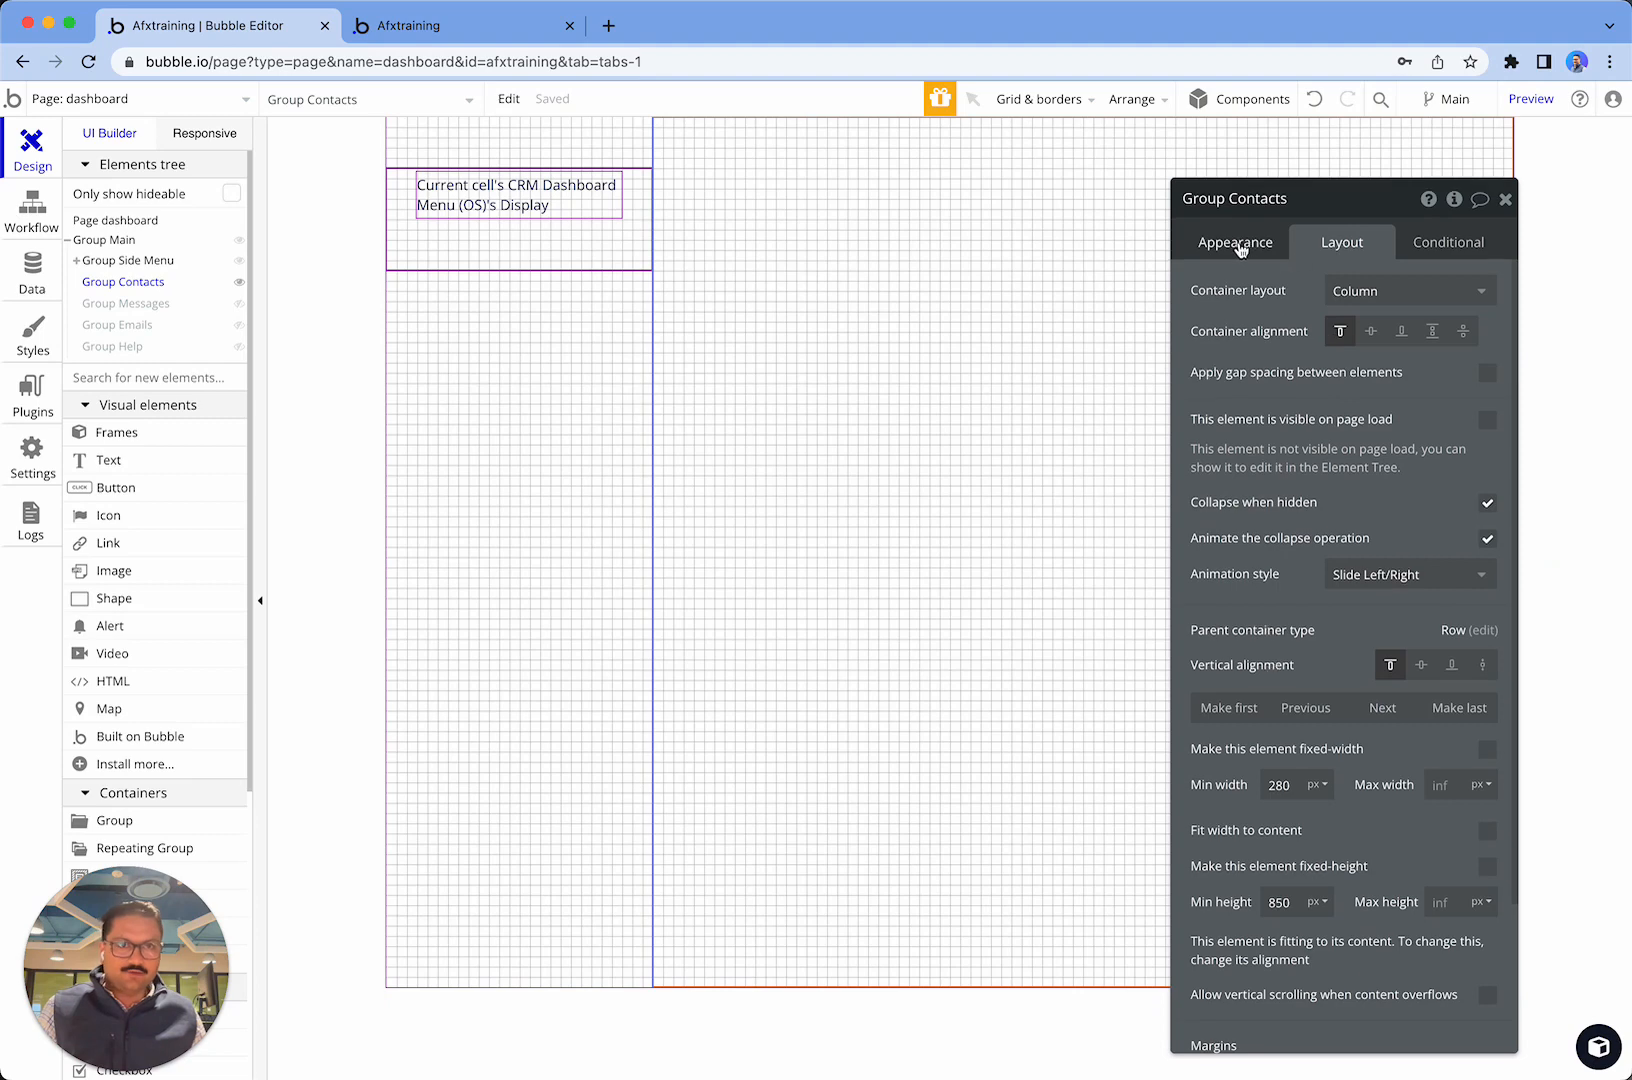
click(1202, 247)
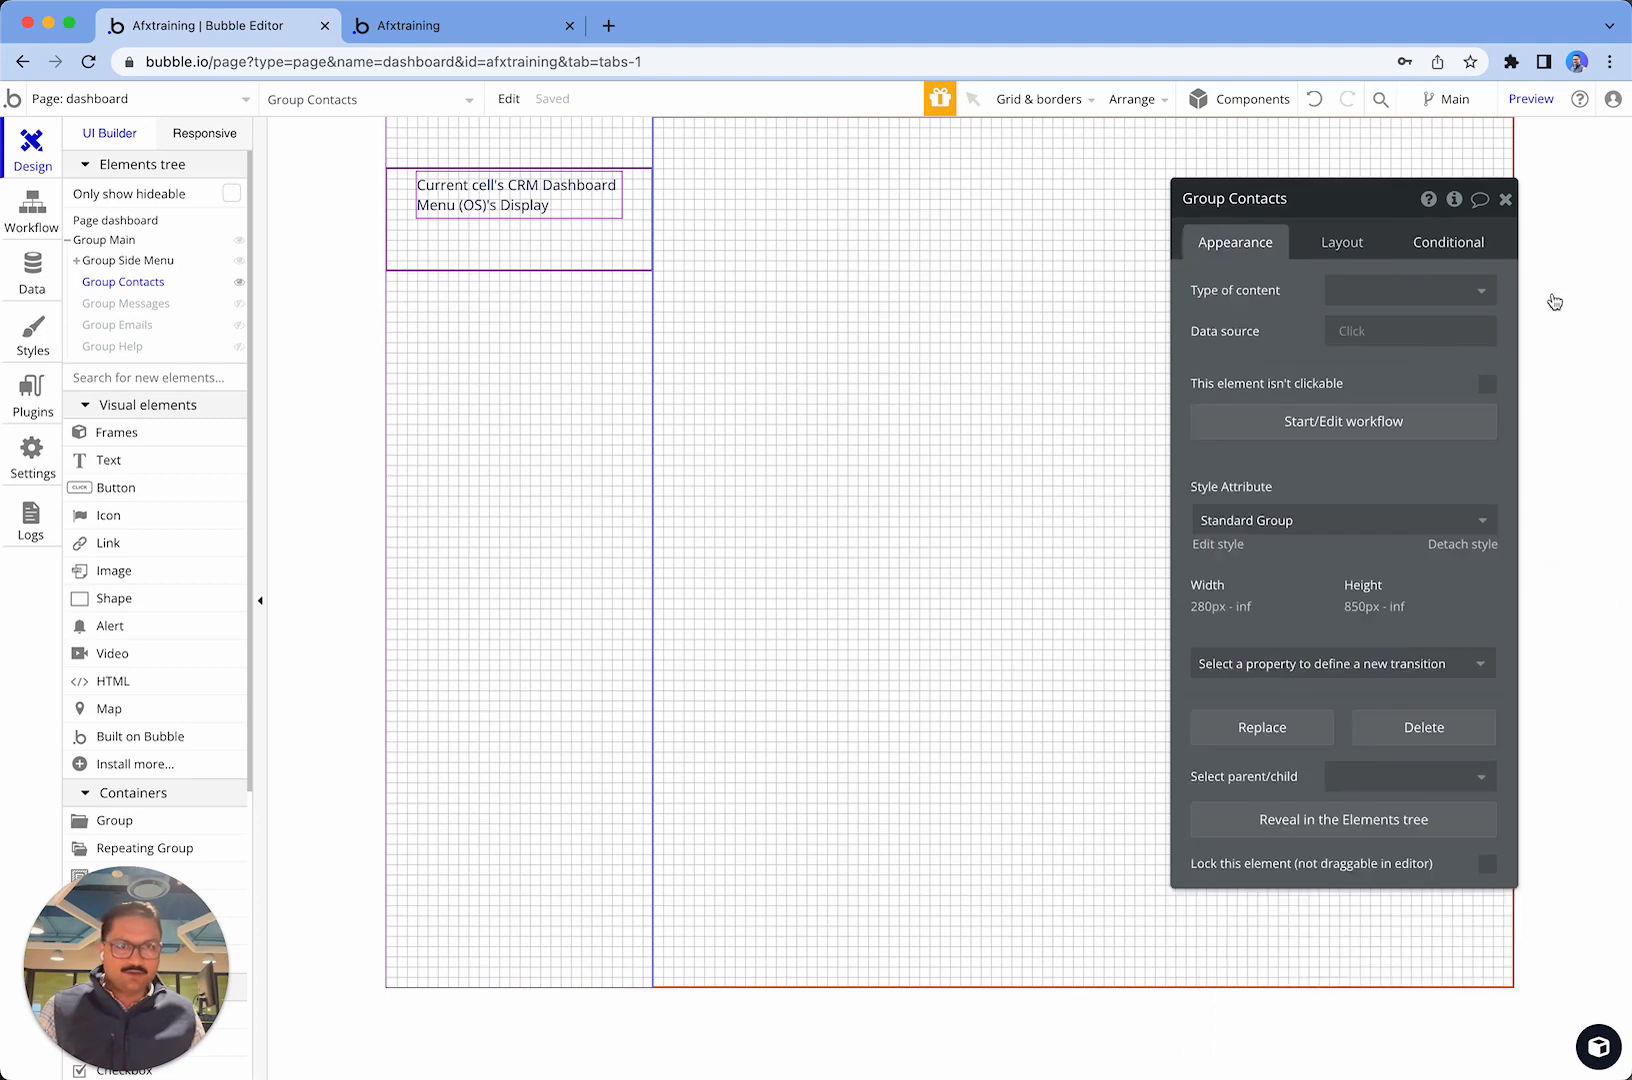
click(1448, 545)
scroll(1283, 790, down, 1)
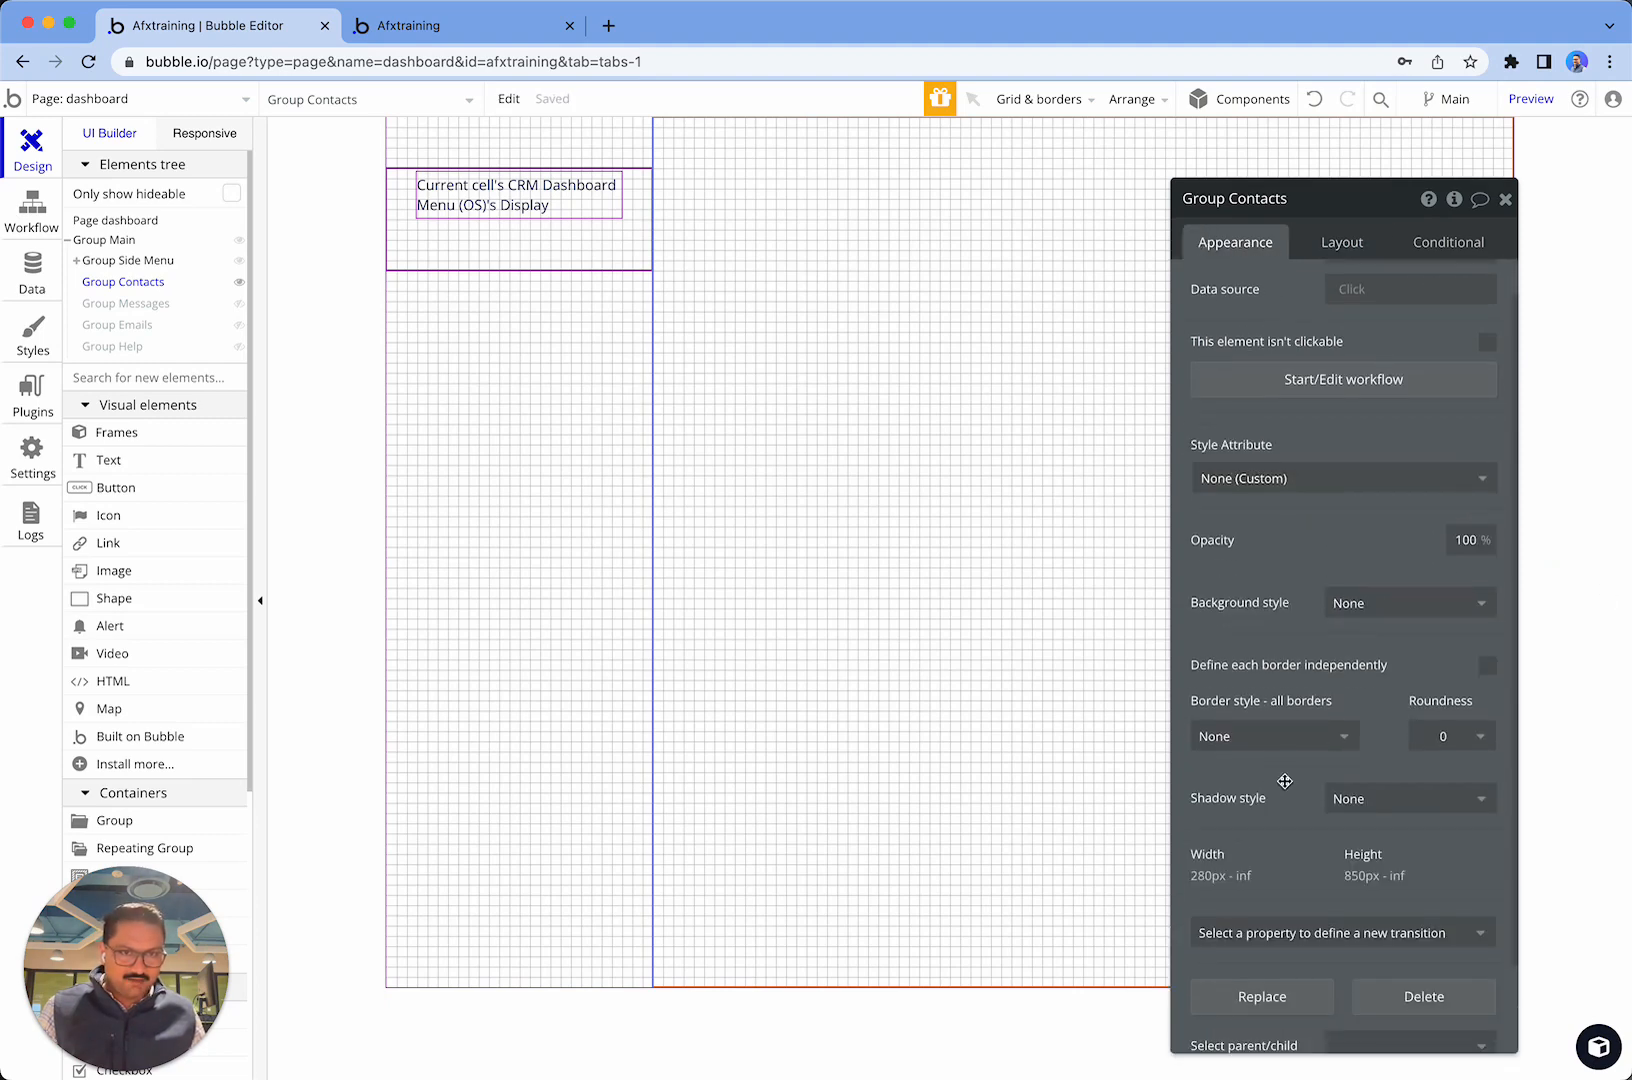
- Give Group Contacts a flat background in light violet-blue, #A6A7FF
click(1373, 600)
click(1379, 664)
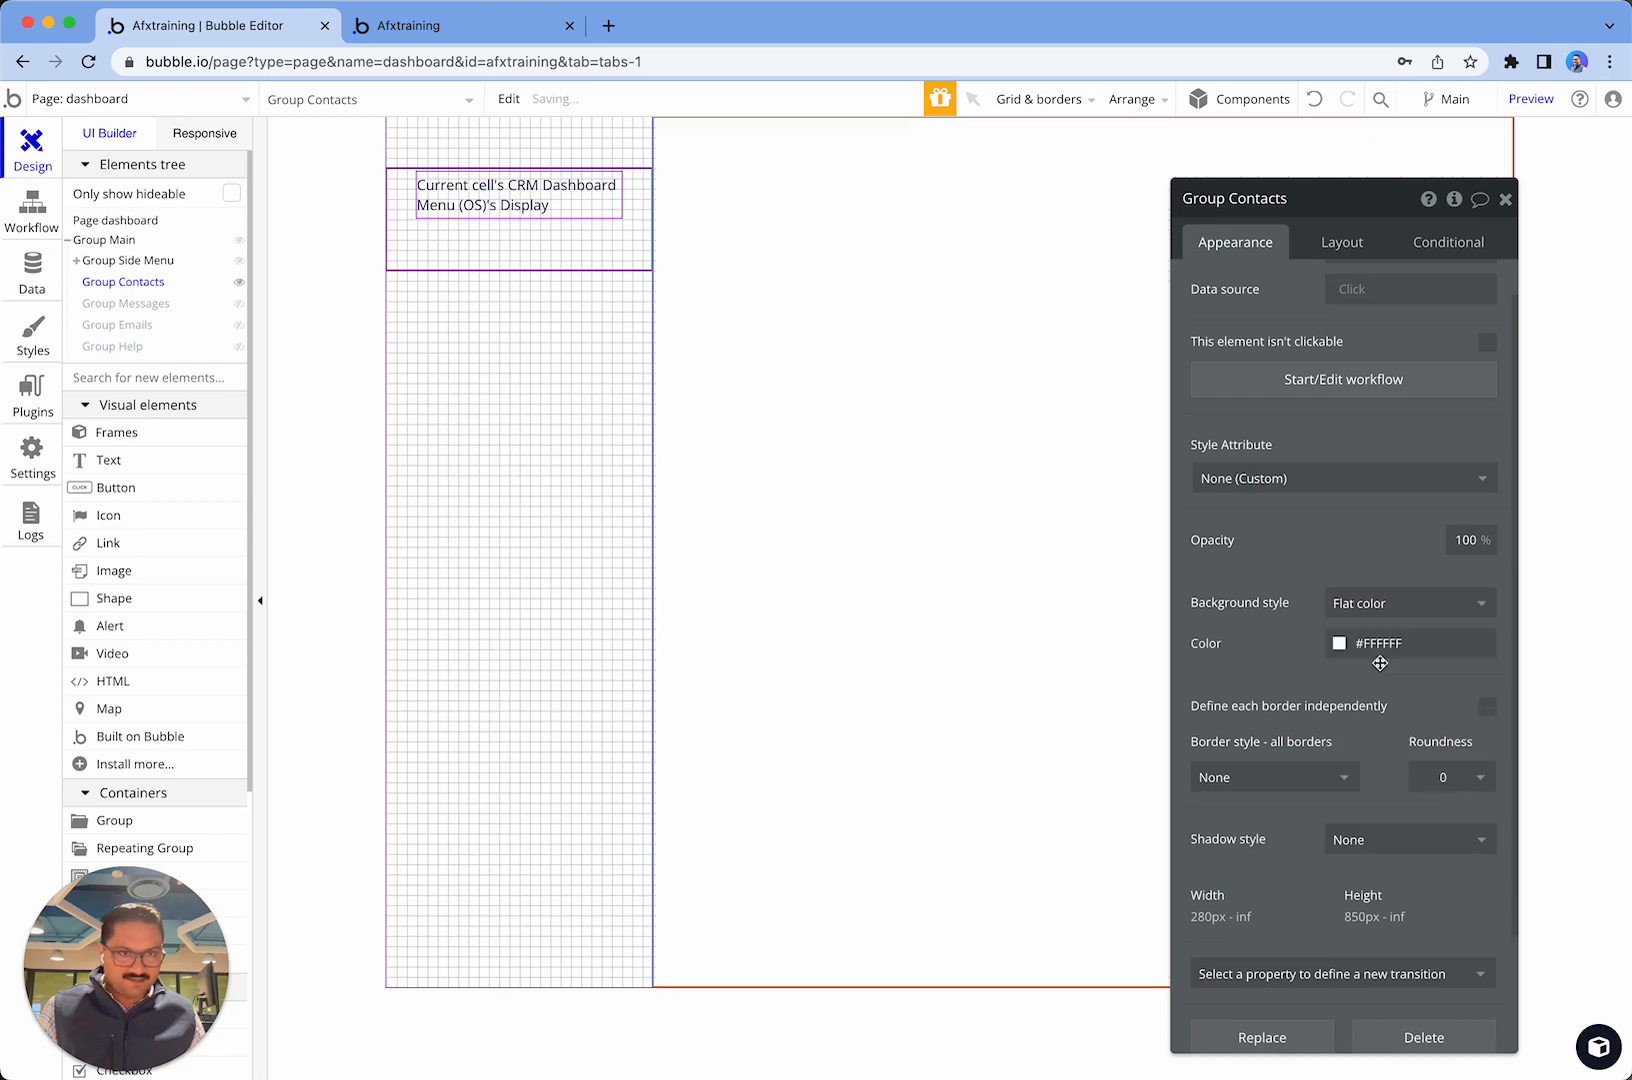
click(1390, 643)
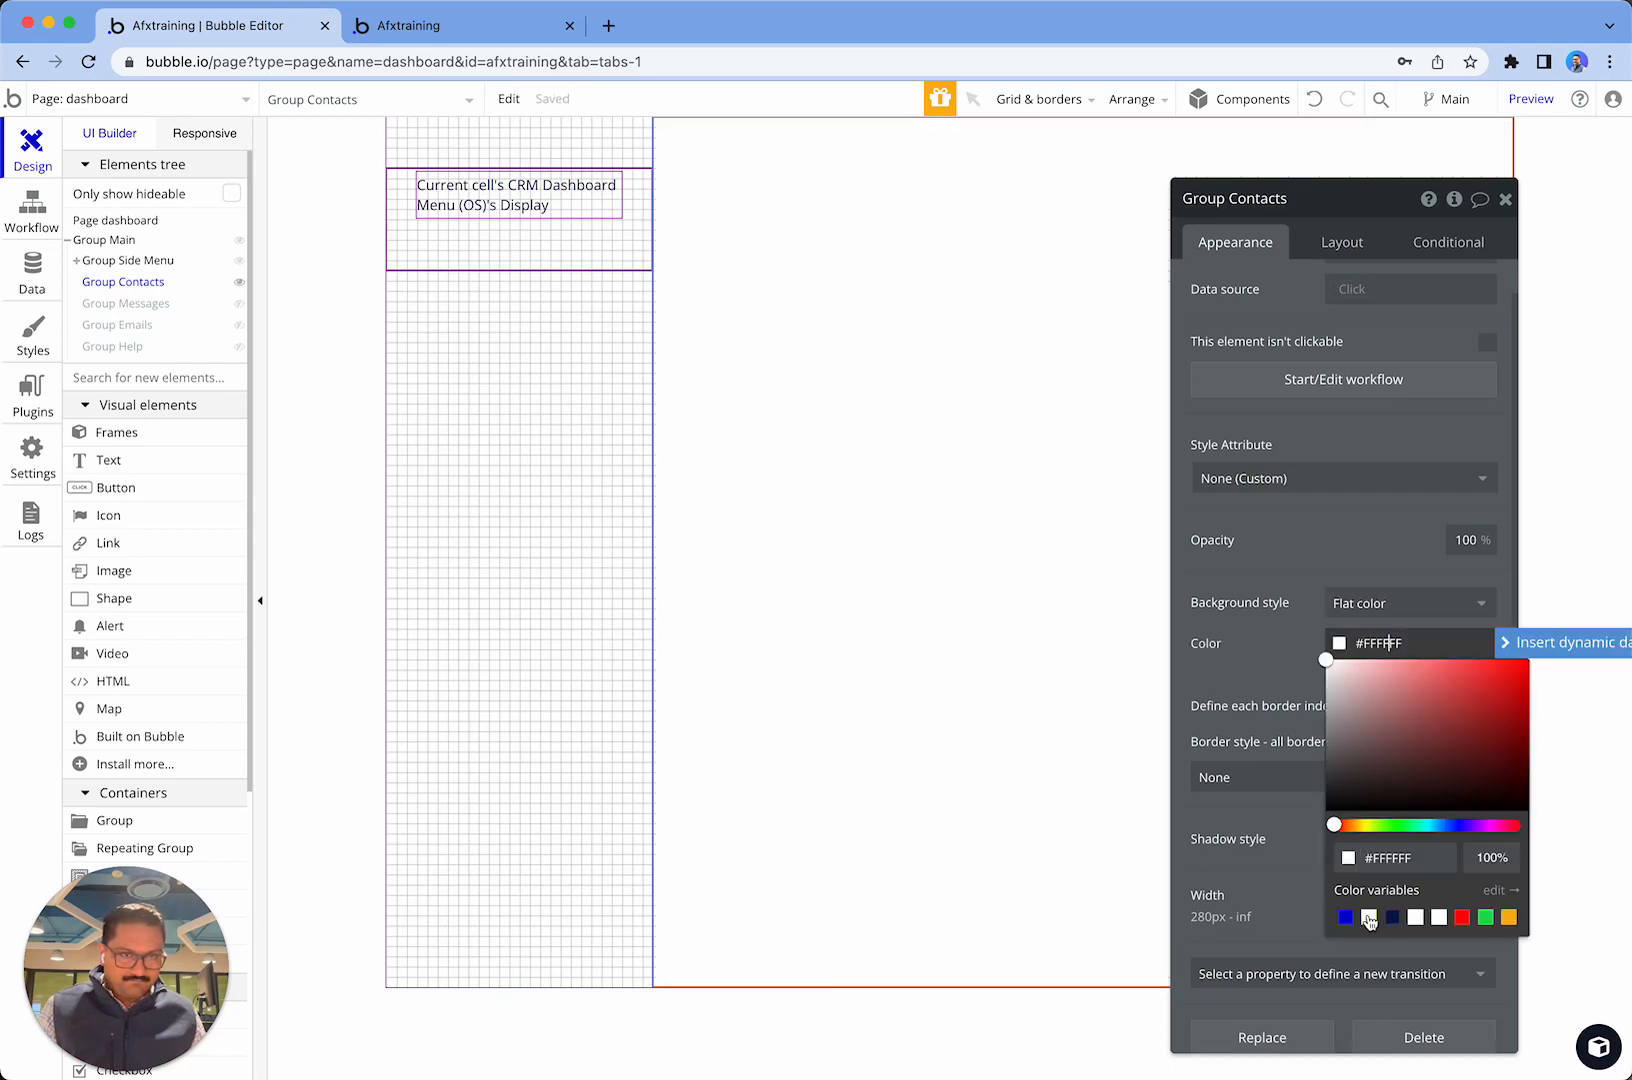
click(1358, 921)
click(1347, 917)
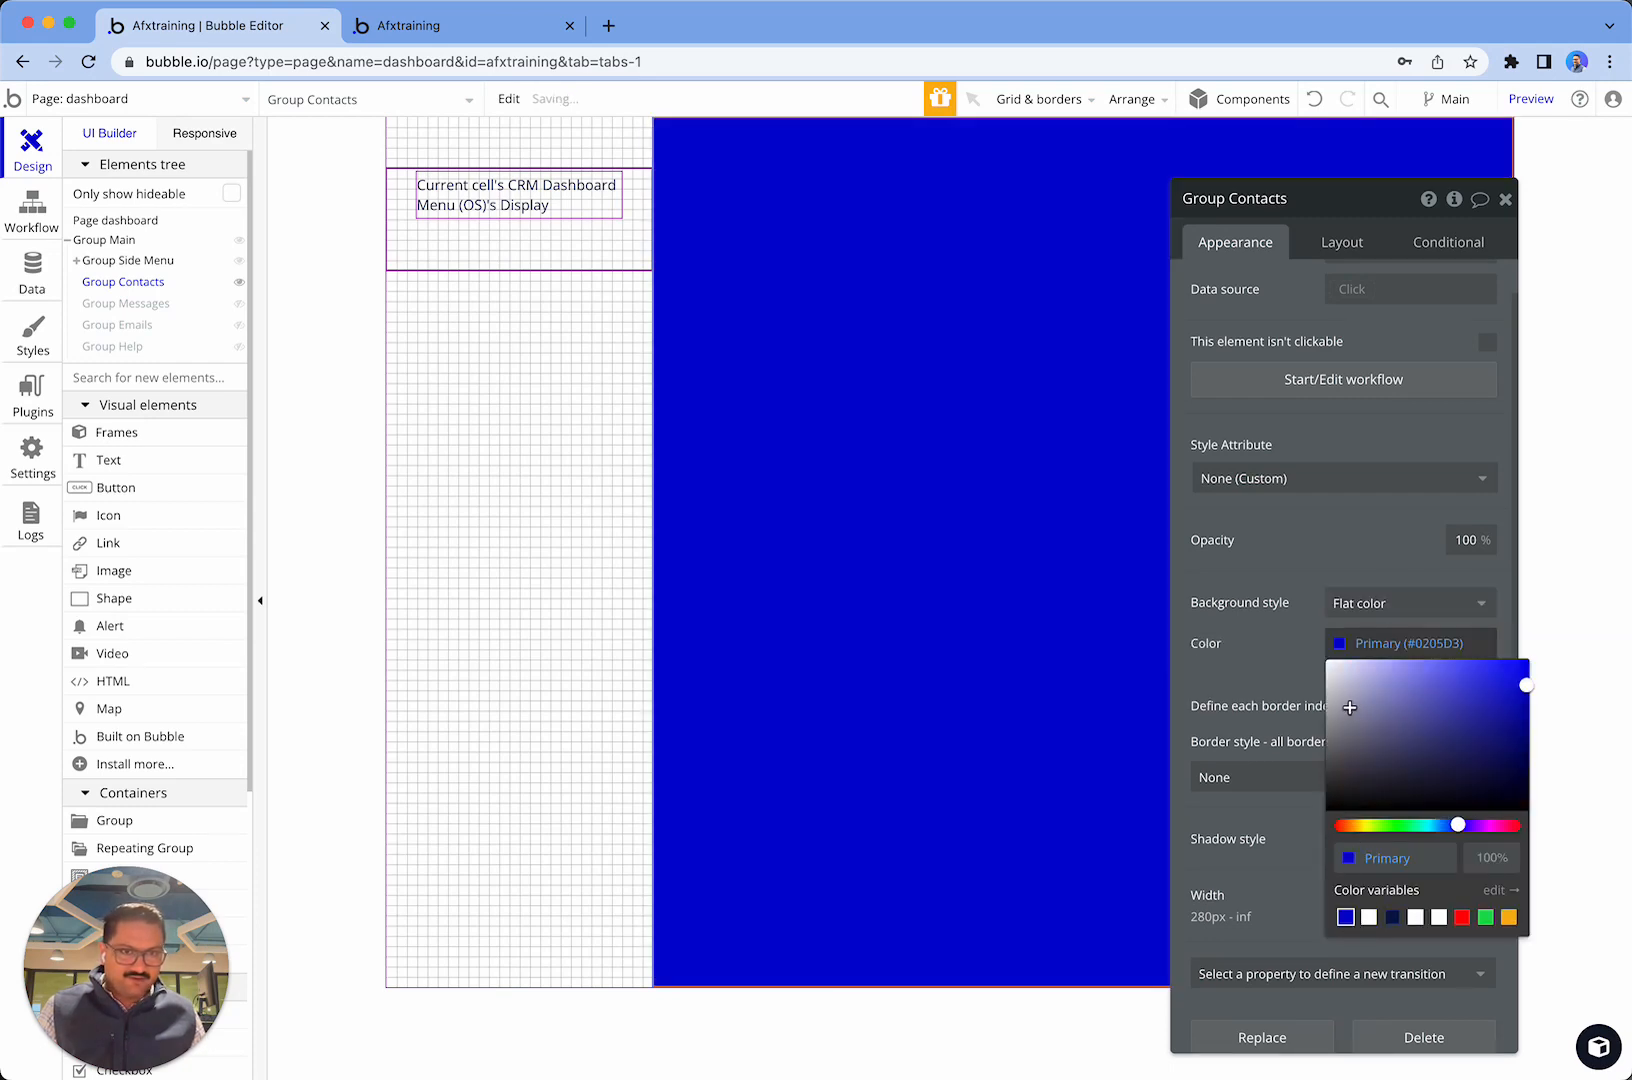
drag(1527, 687, 1395, 657)
click(922, 561)
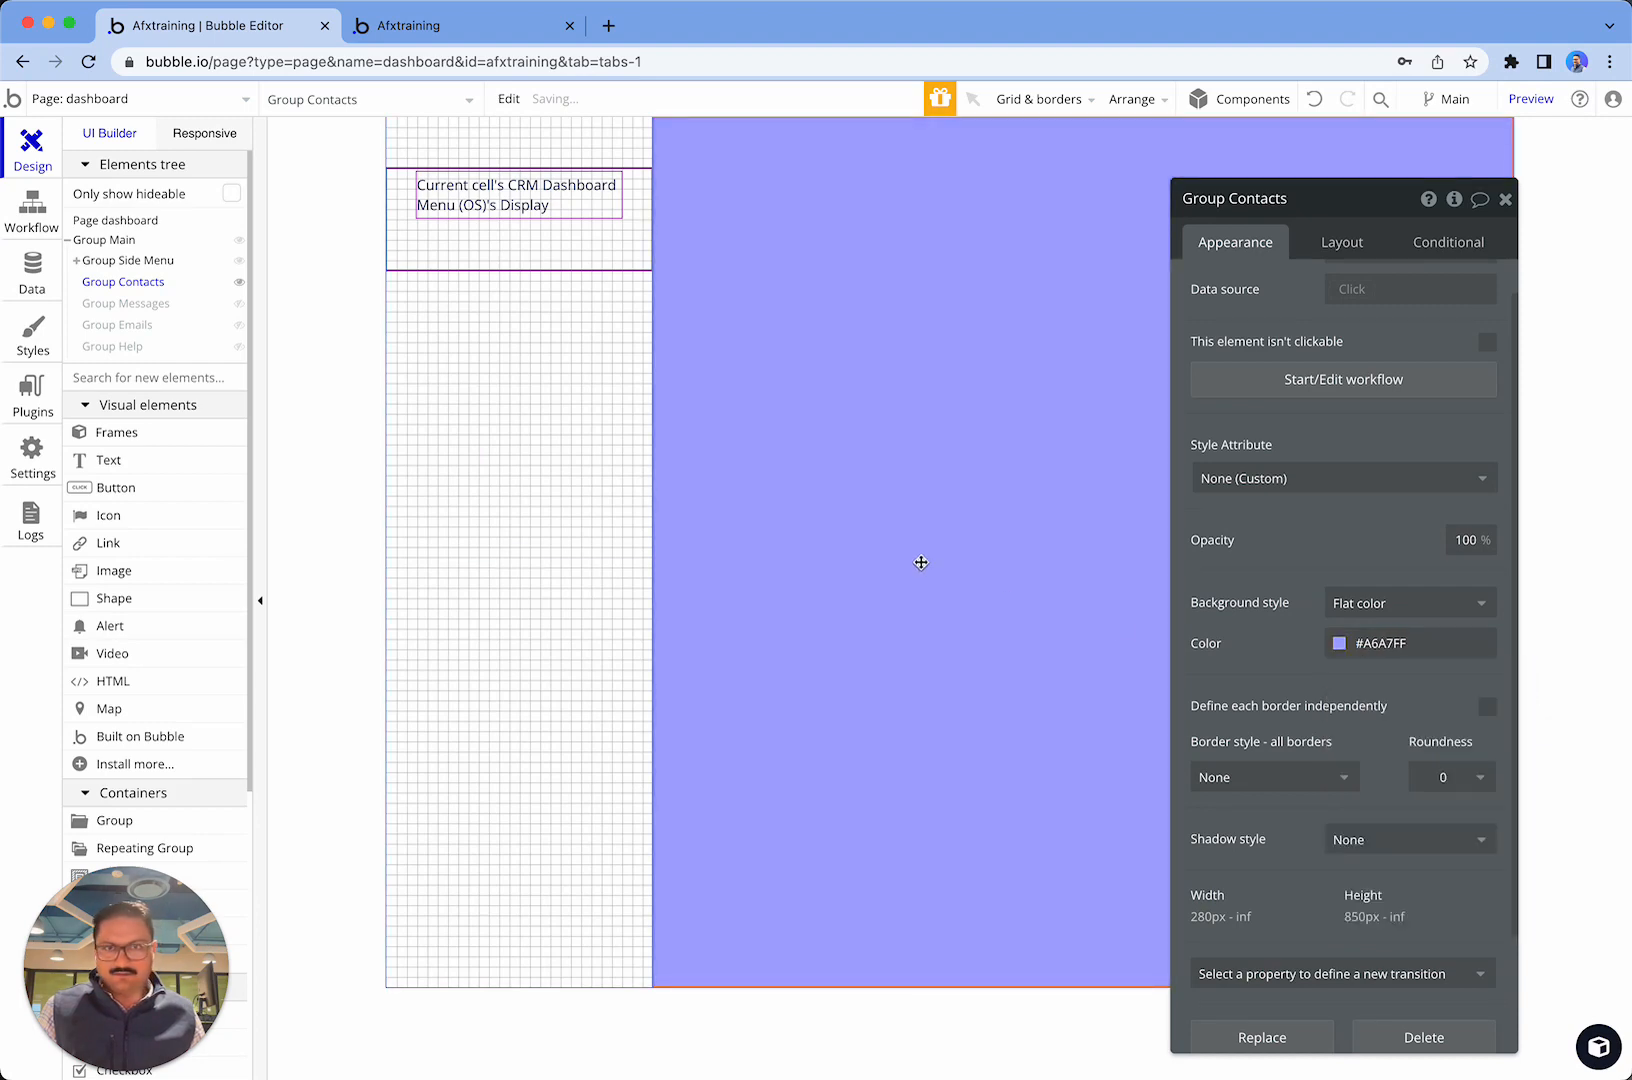
click(1500, 199)
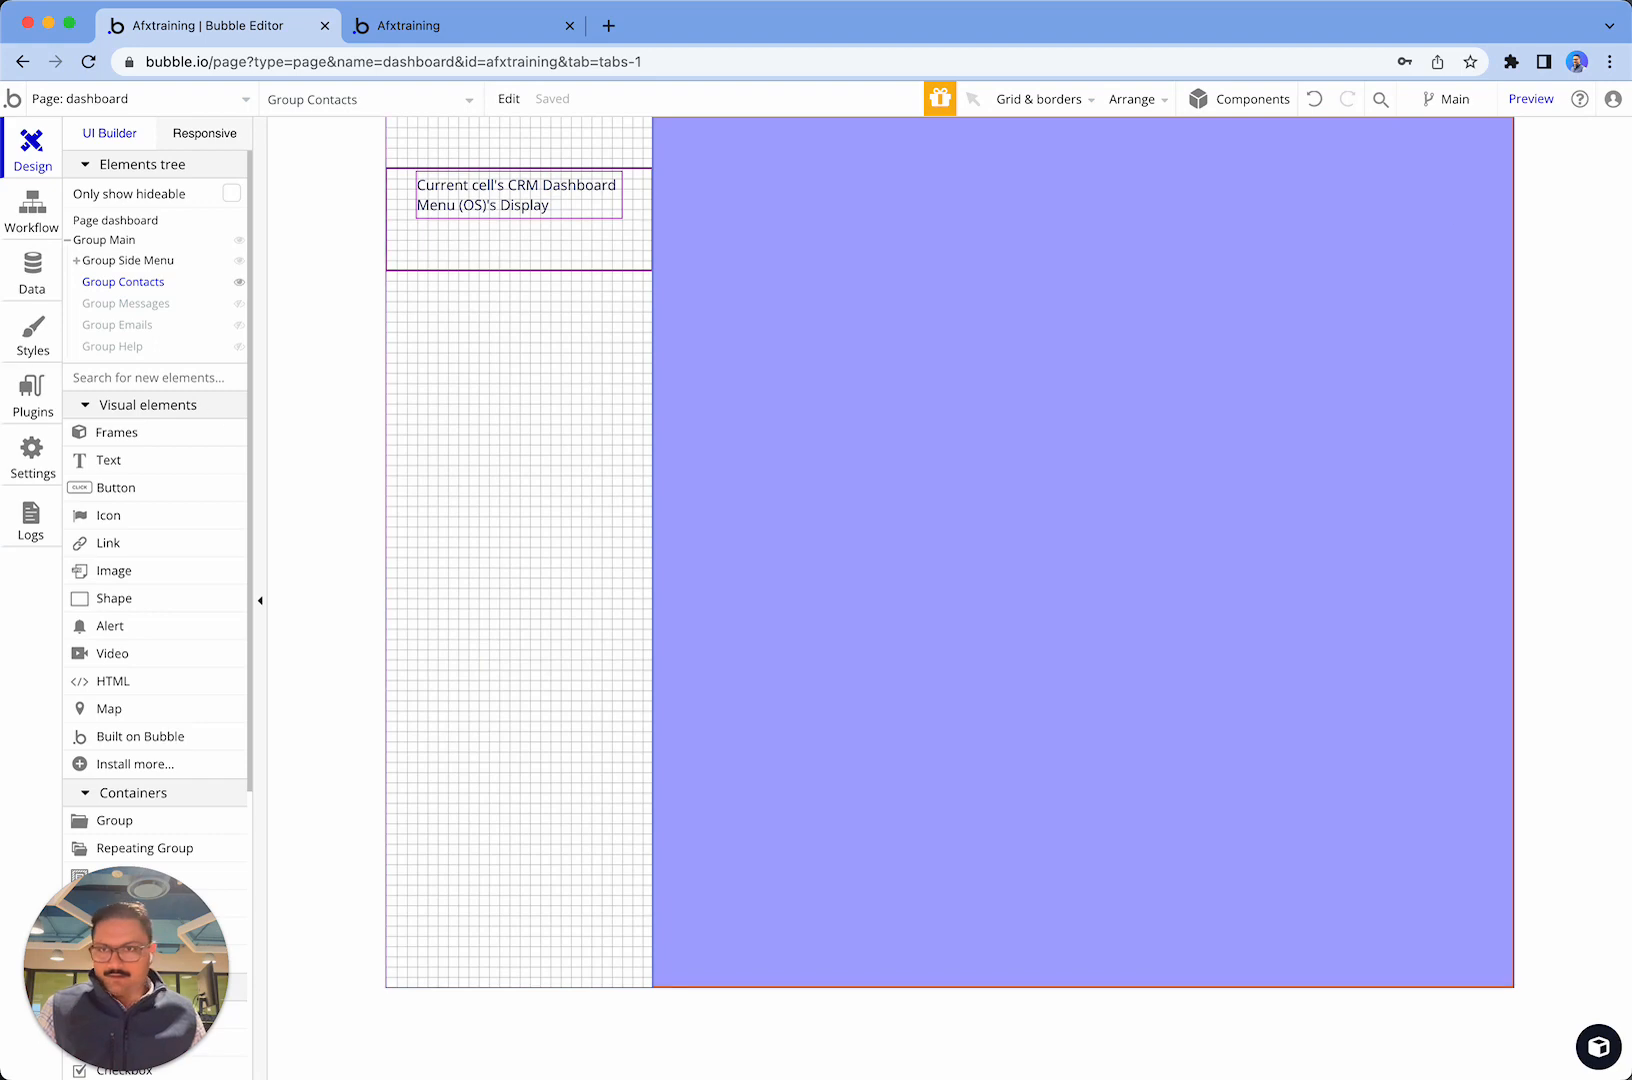
- Add a text element at the top of Group Contacts, apply the Heading 1 style and turn off its fixed width
click(122, 463)
click(1000, 300)
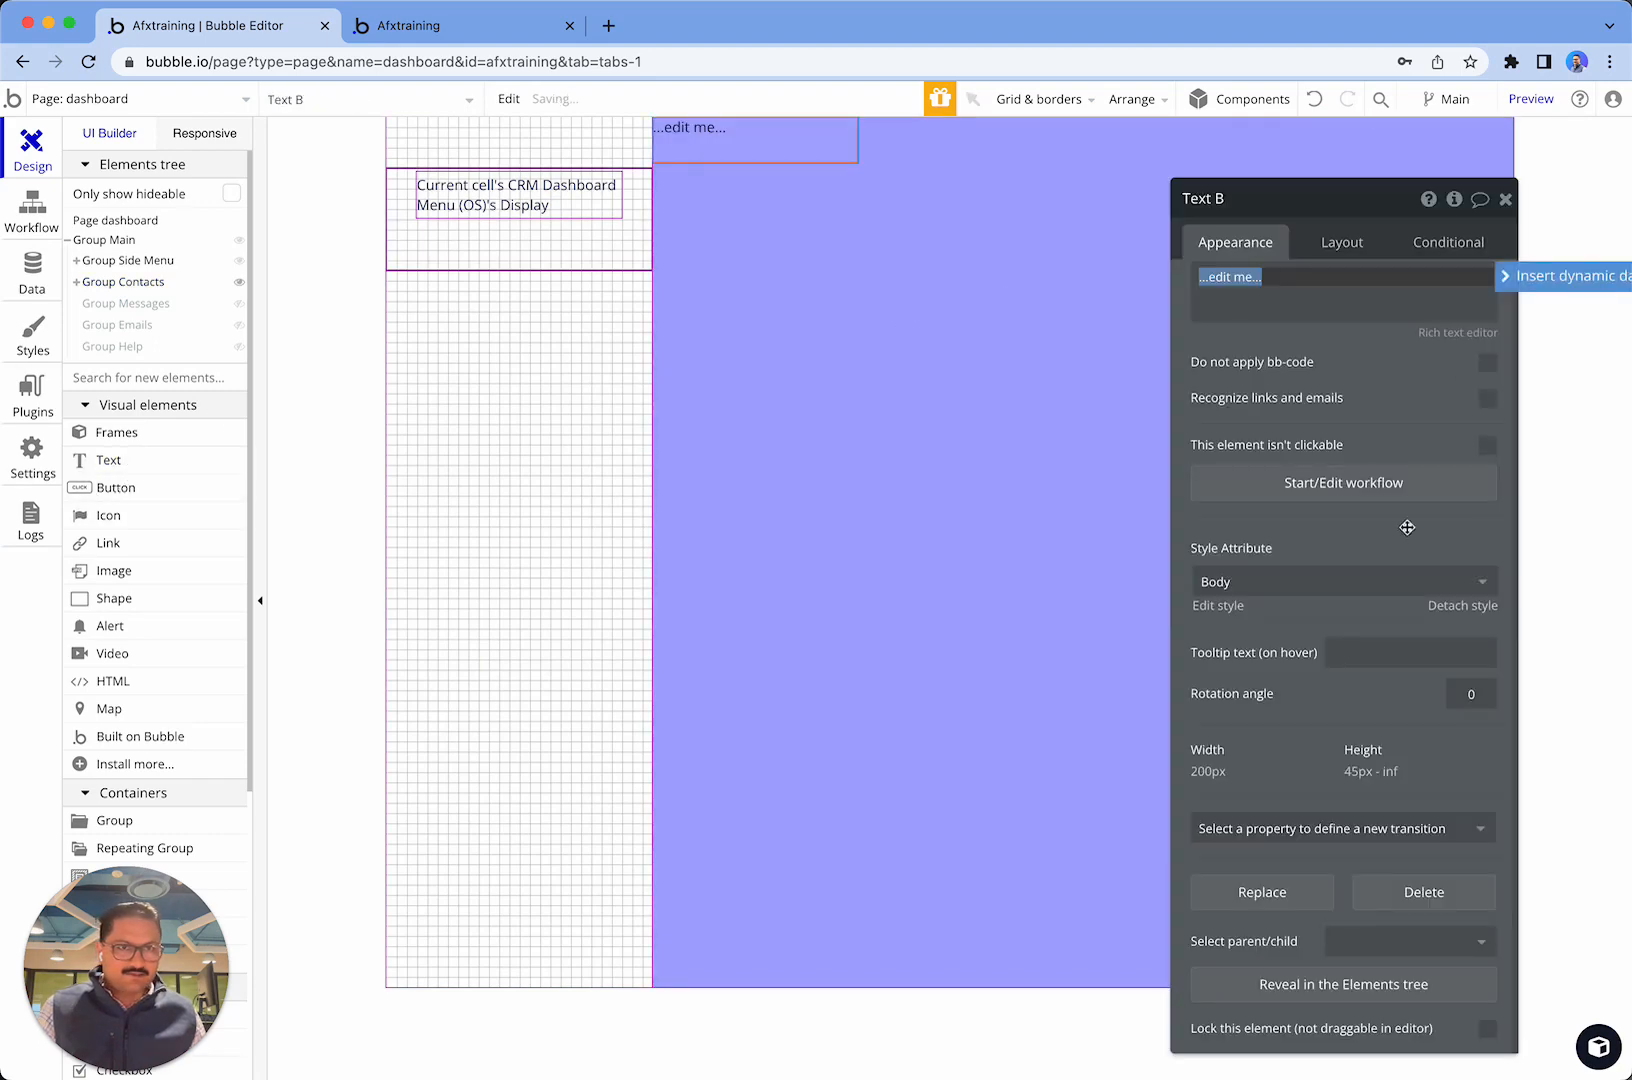
click(1315, 585)
click(1271, 708)
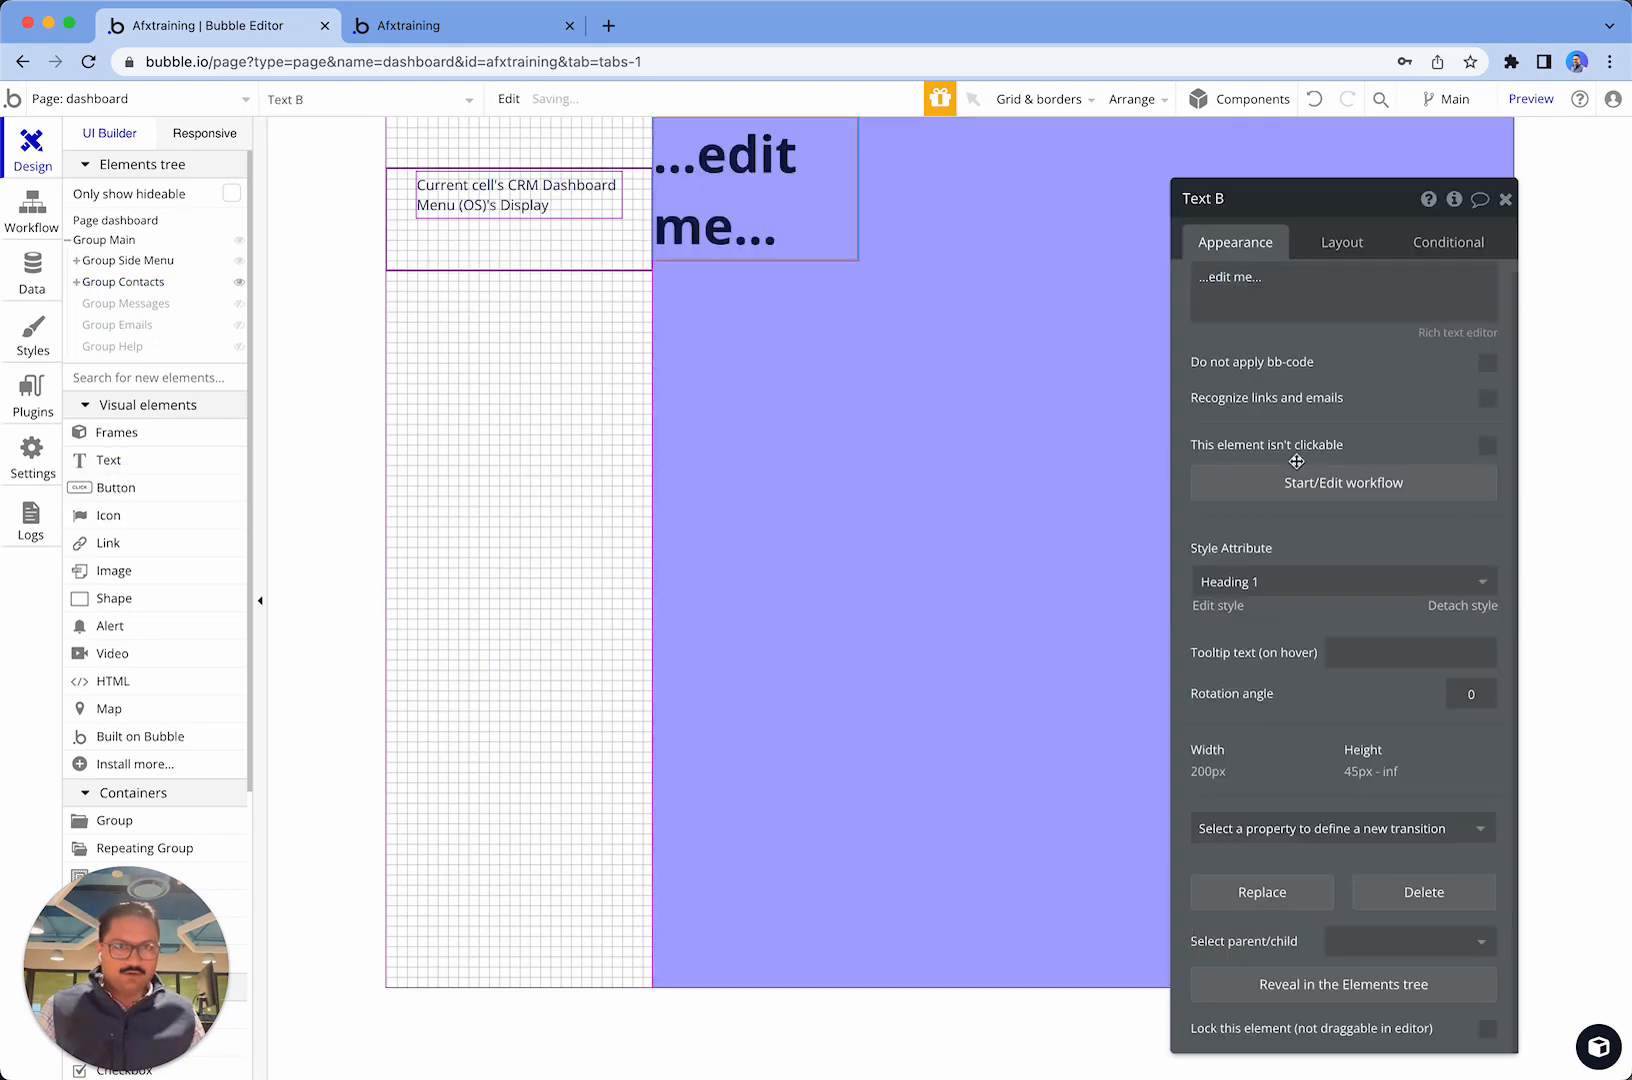
click(1345, 244)
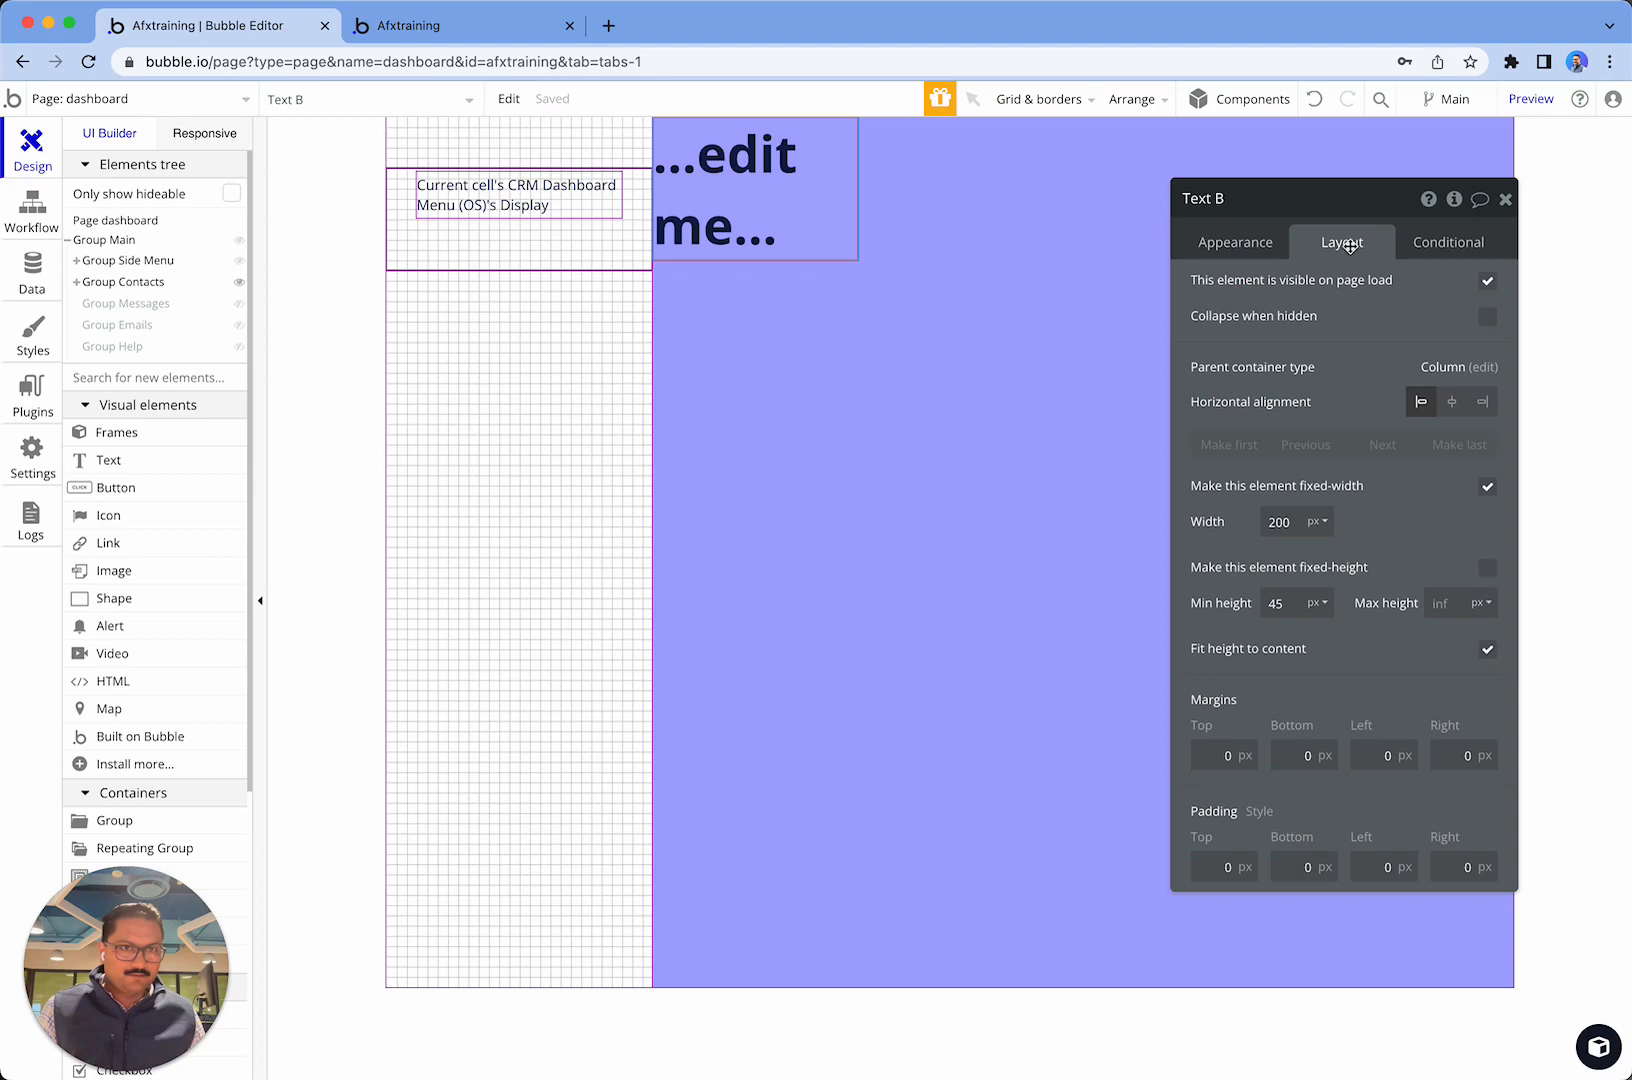
click(1487, 486)
- Set the new heading's text in Group Contacts to "Group Contacts"
click(1236, 243)
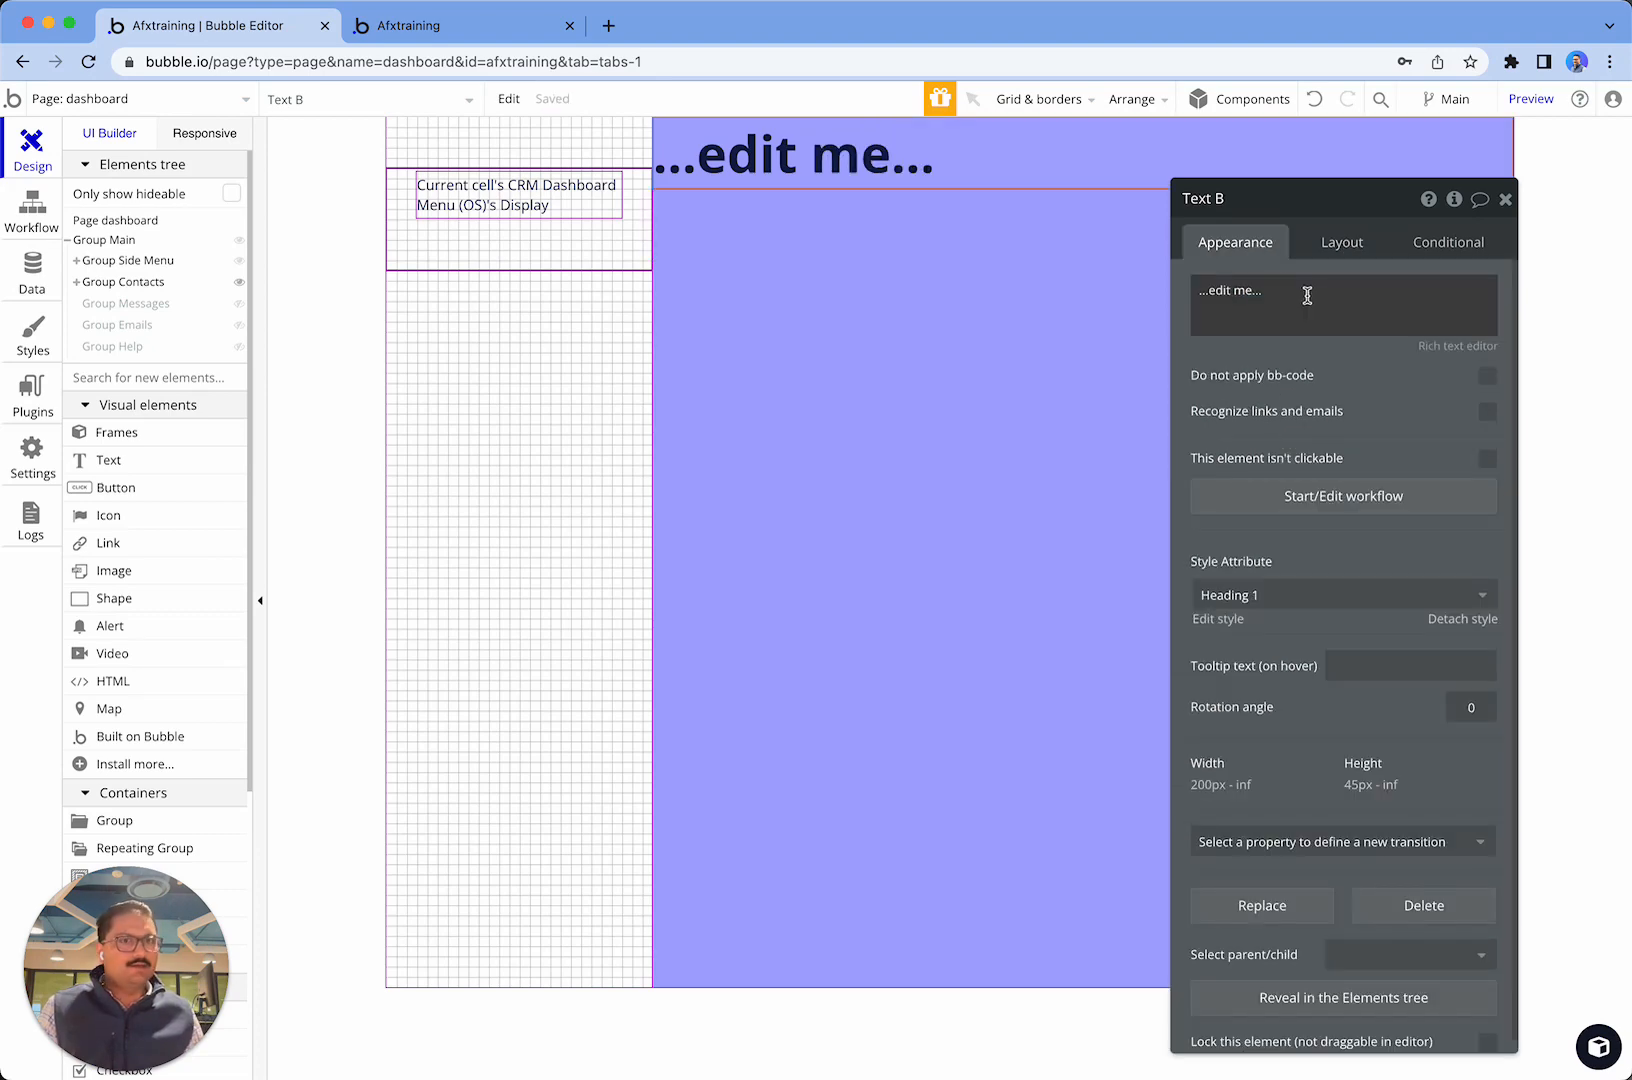
triple_click(1305, 293)
text(Contacts)
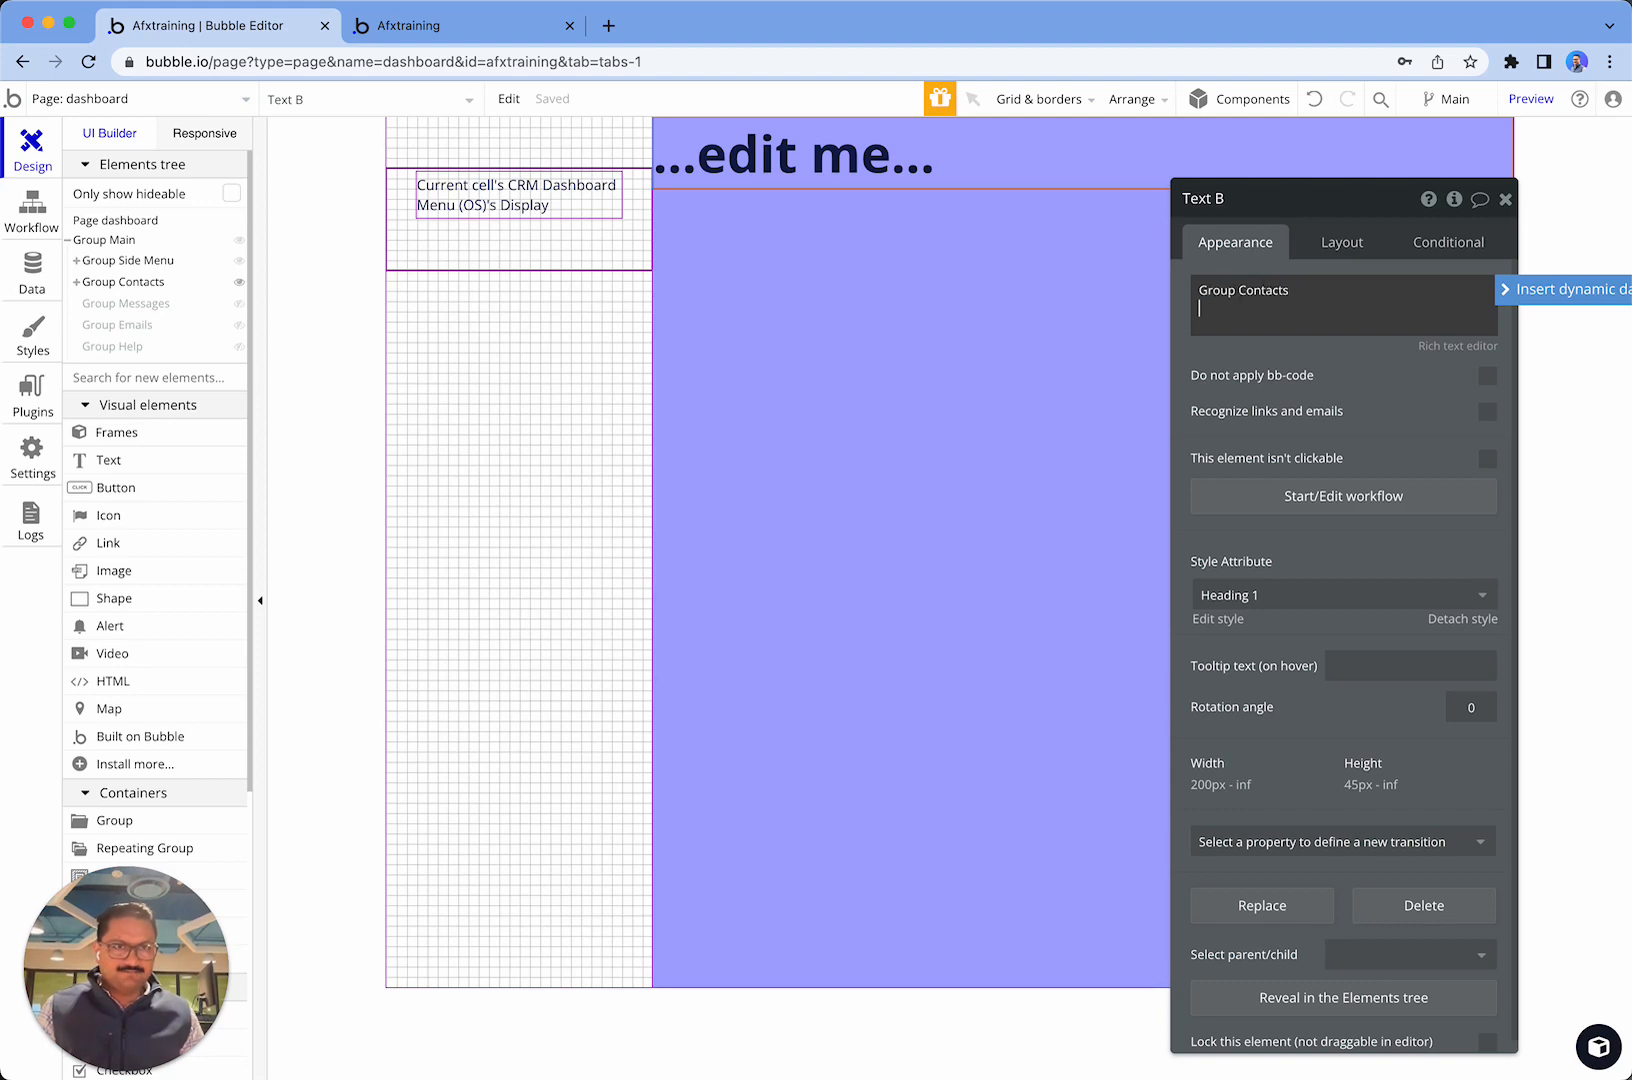
key(BackSpace)
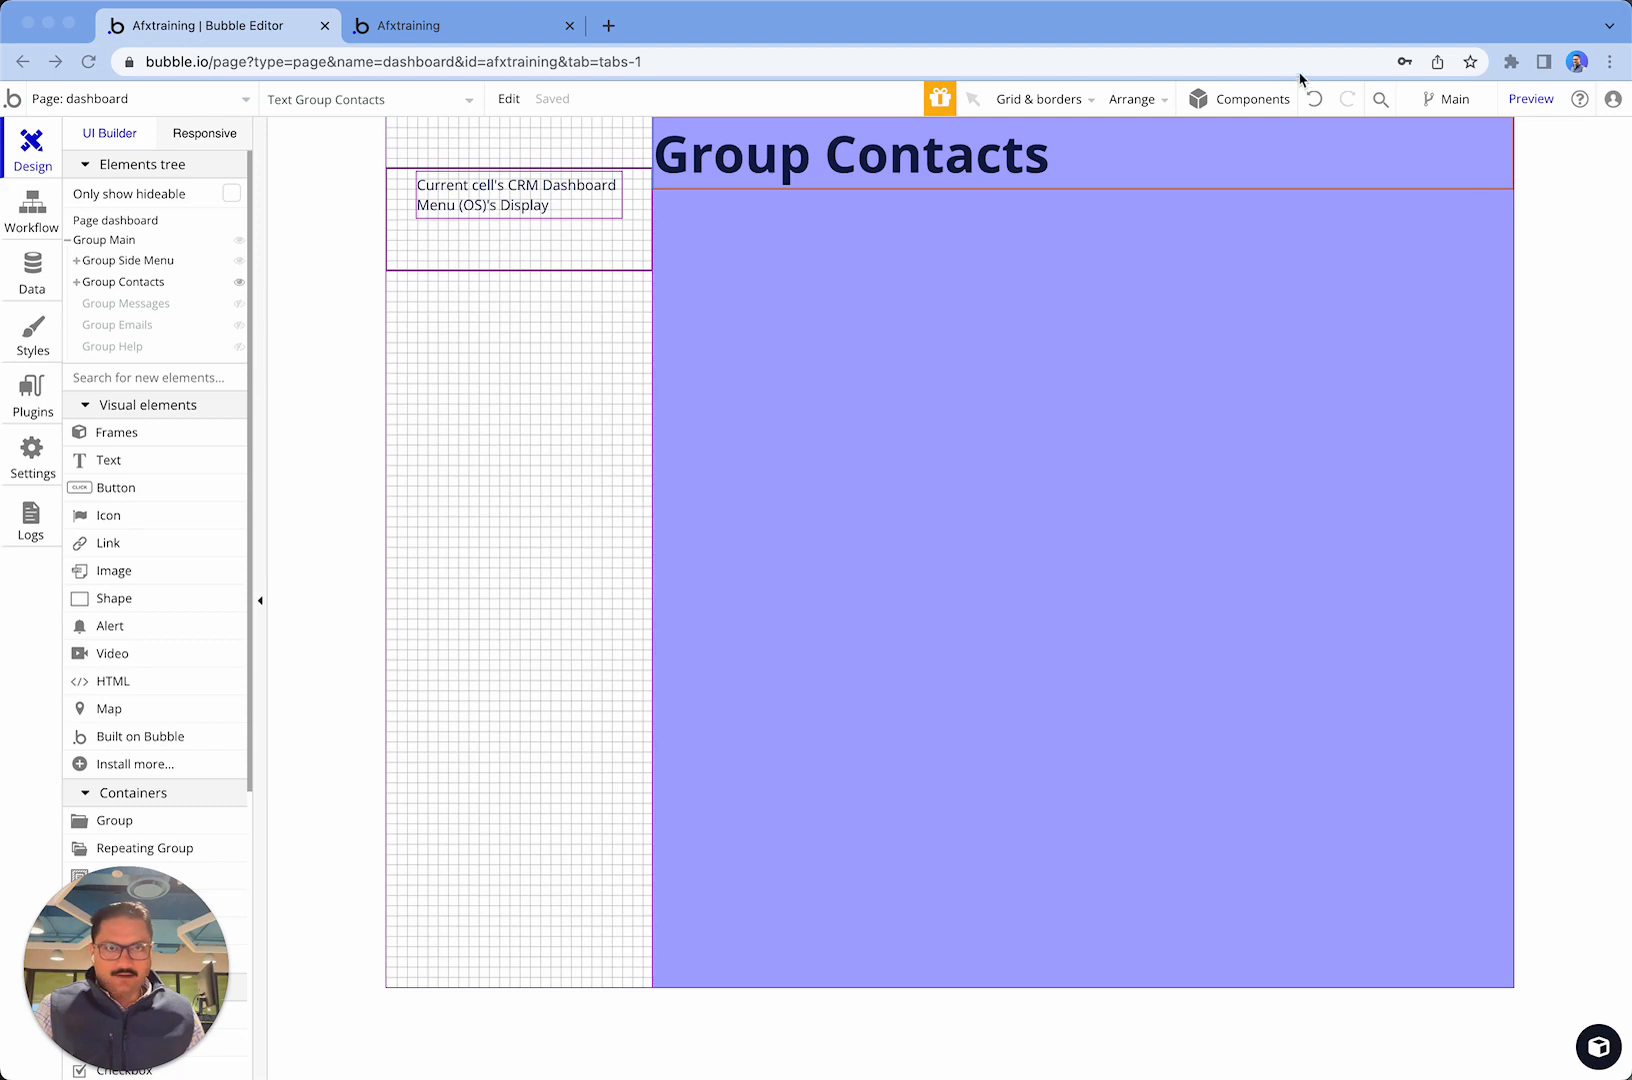
- Copy the Group Contacts heading into Group Messages and change its text to "Group Messages"
click(1218, 149)
double_click(991, 157)
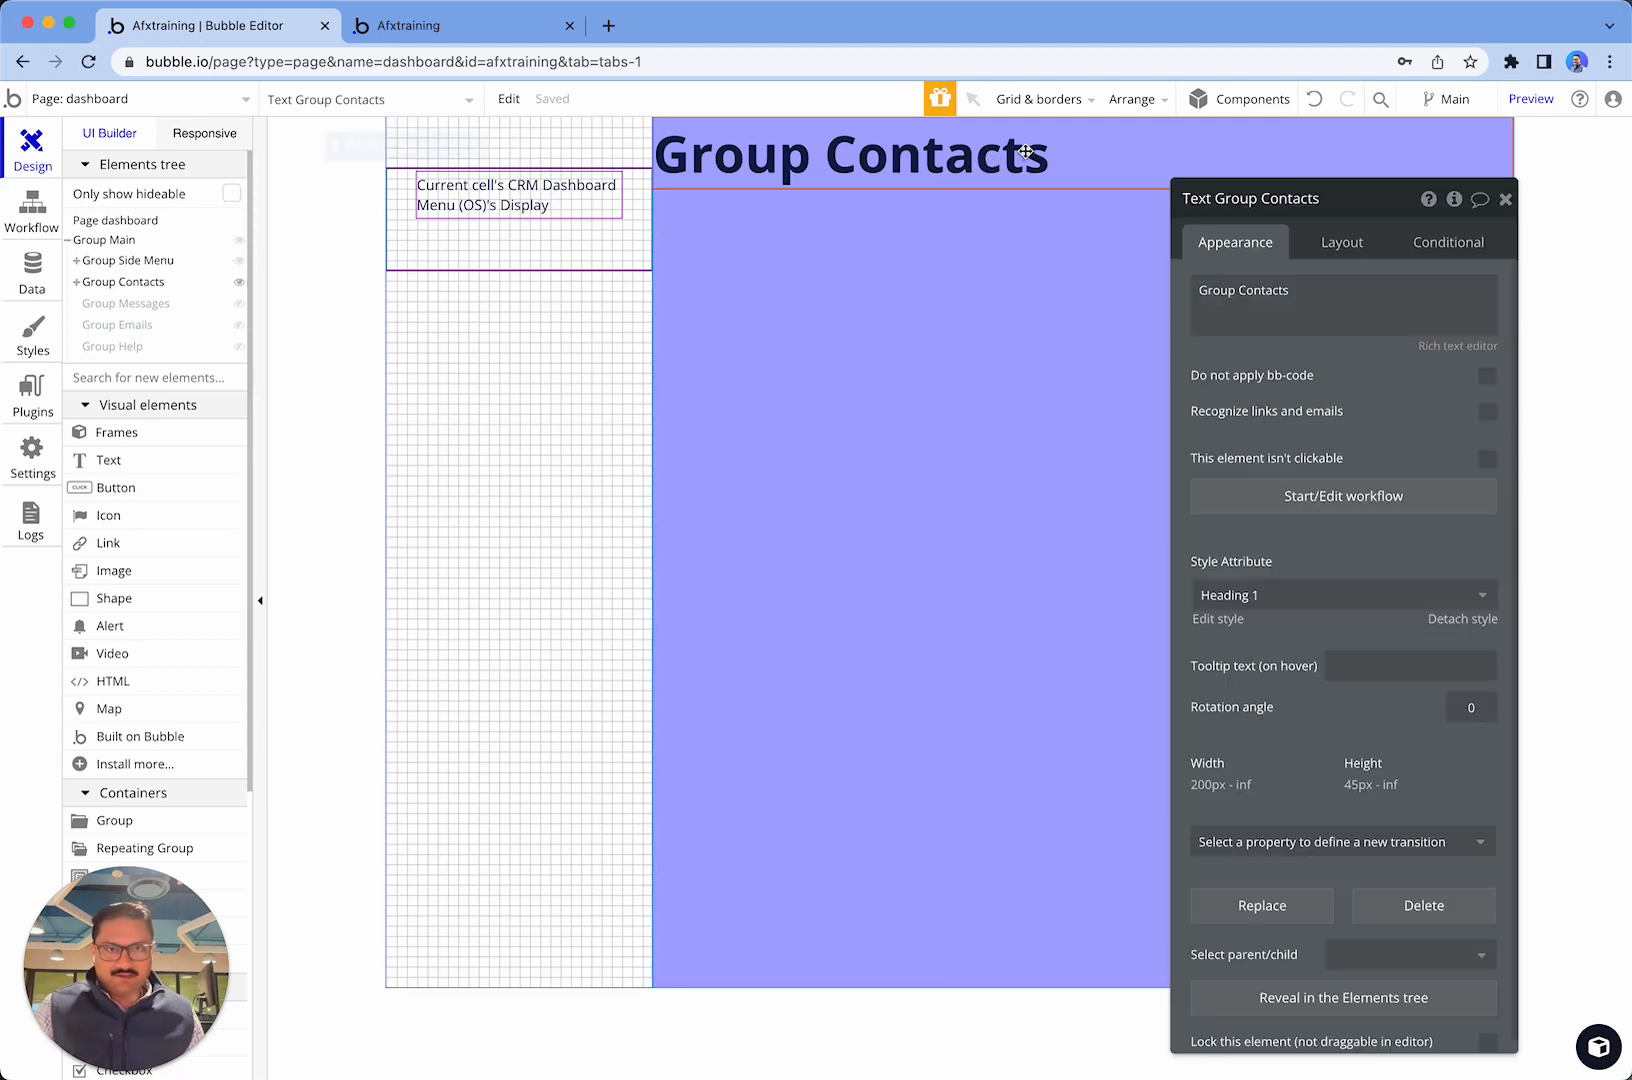
click(896, 256)
click(1118, 180)
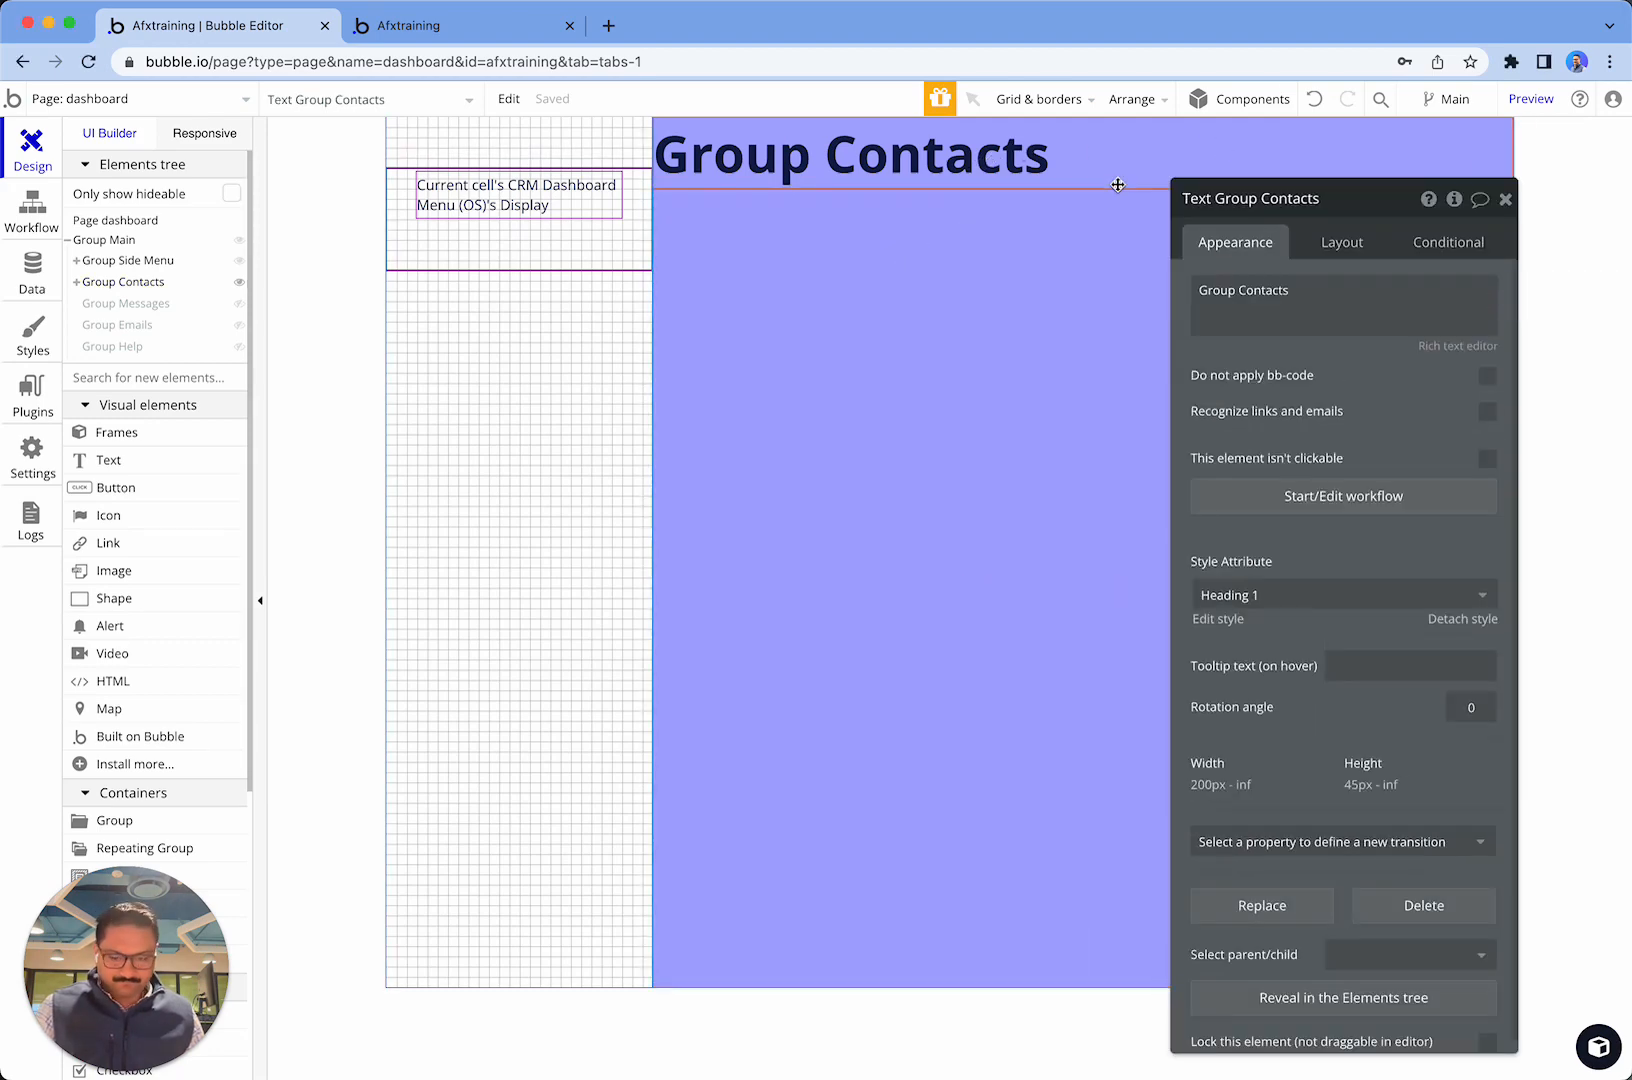
click(156, 287)
click(162, 287)
click(155, 307)
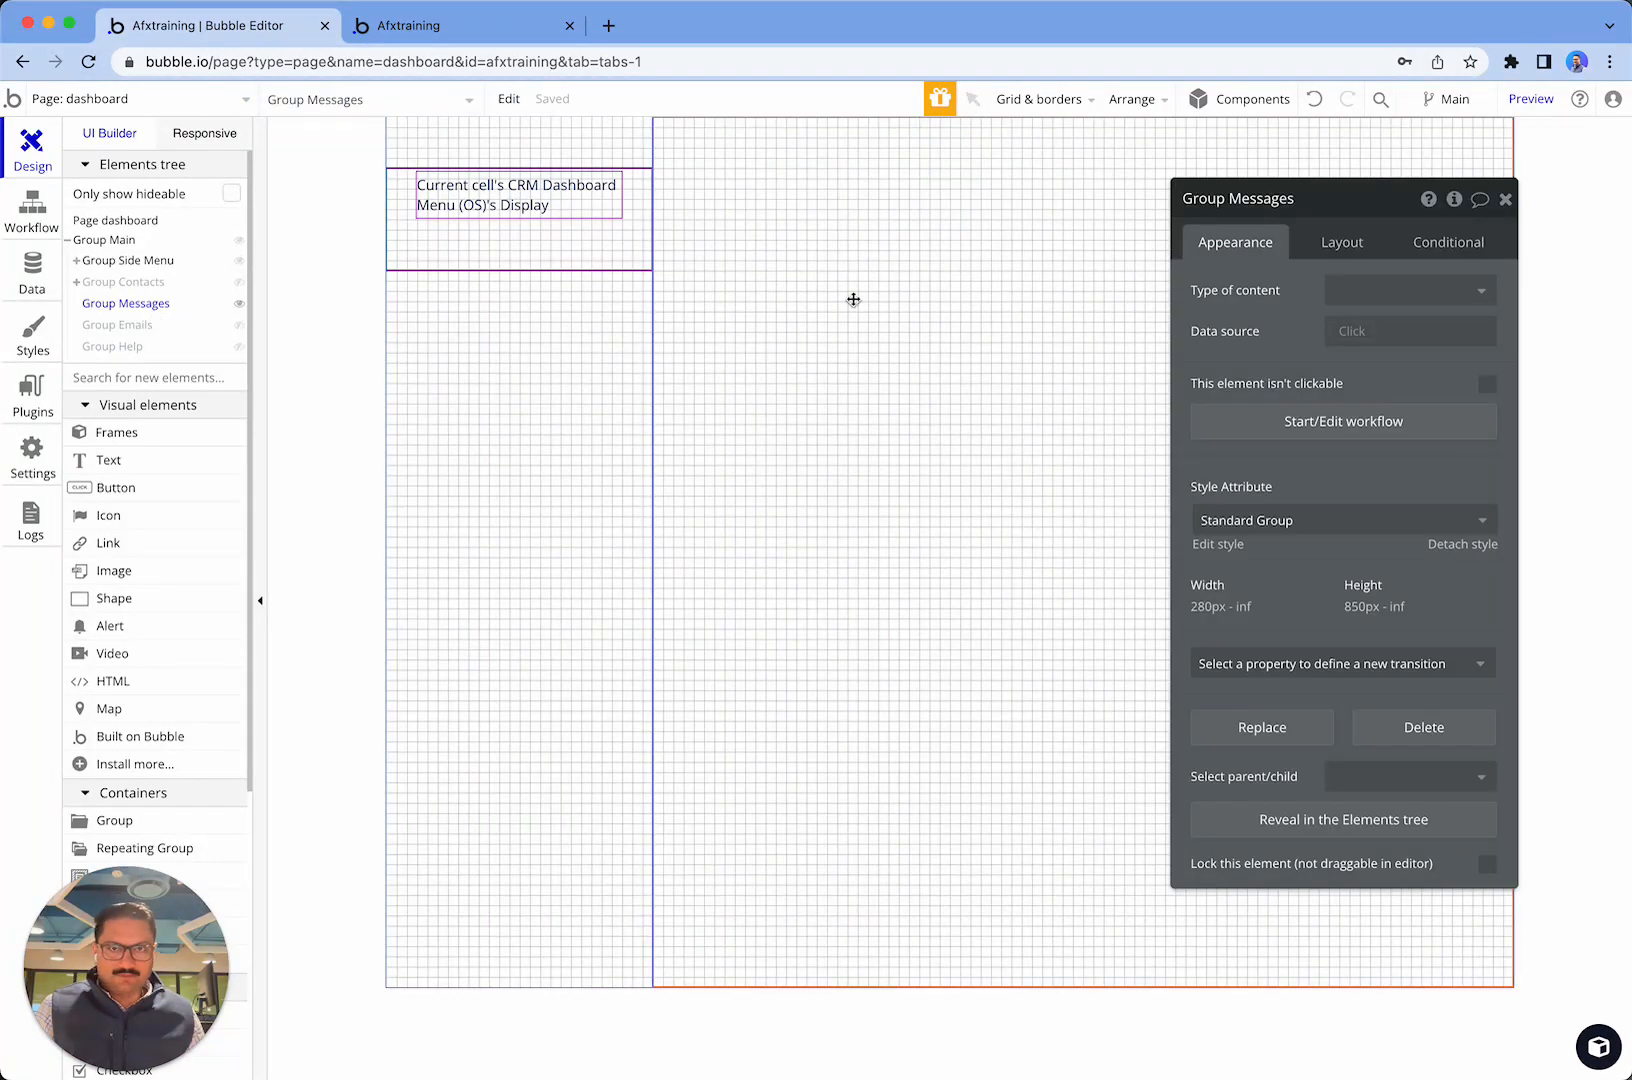
key(super+v)
click(1264, 292)
double_click(1263, 293)
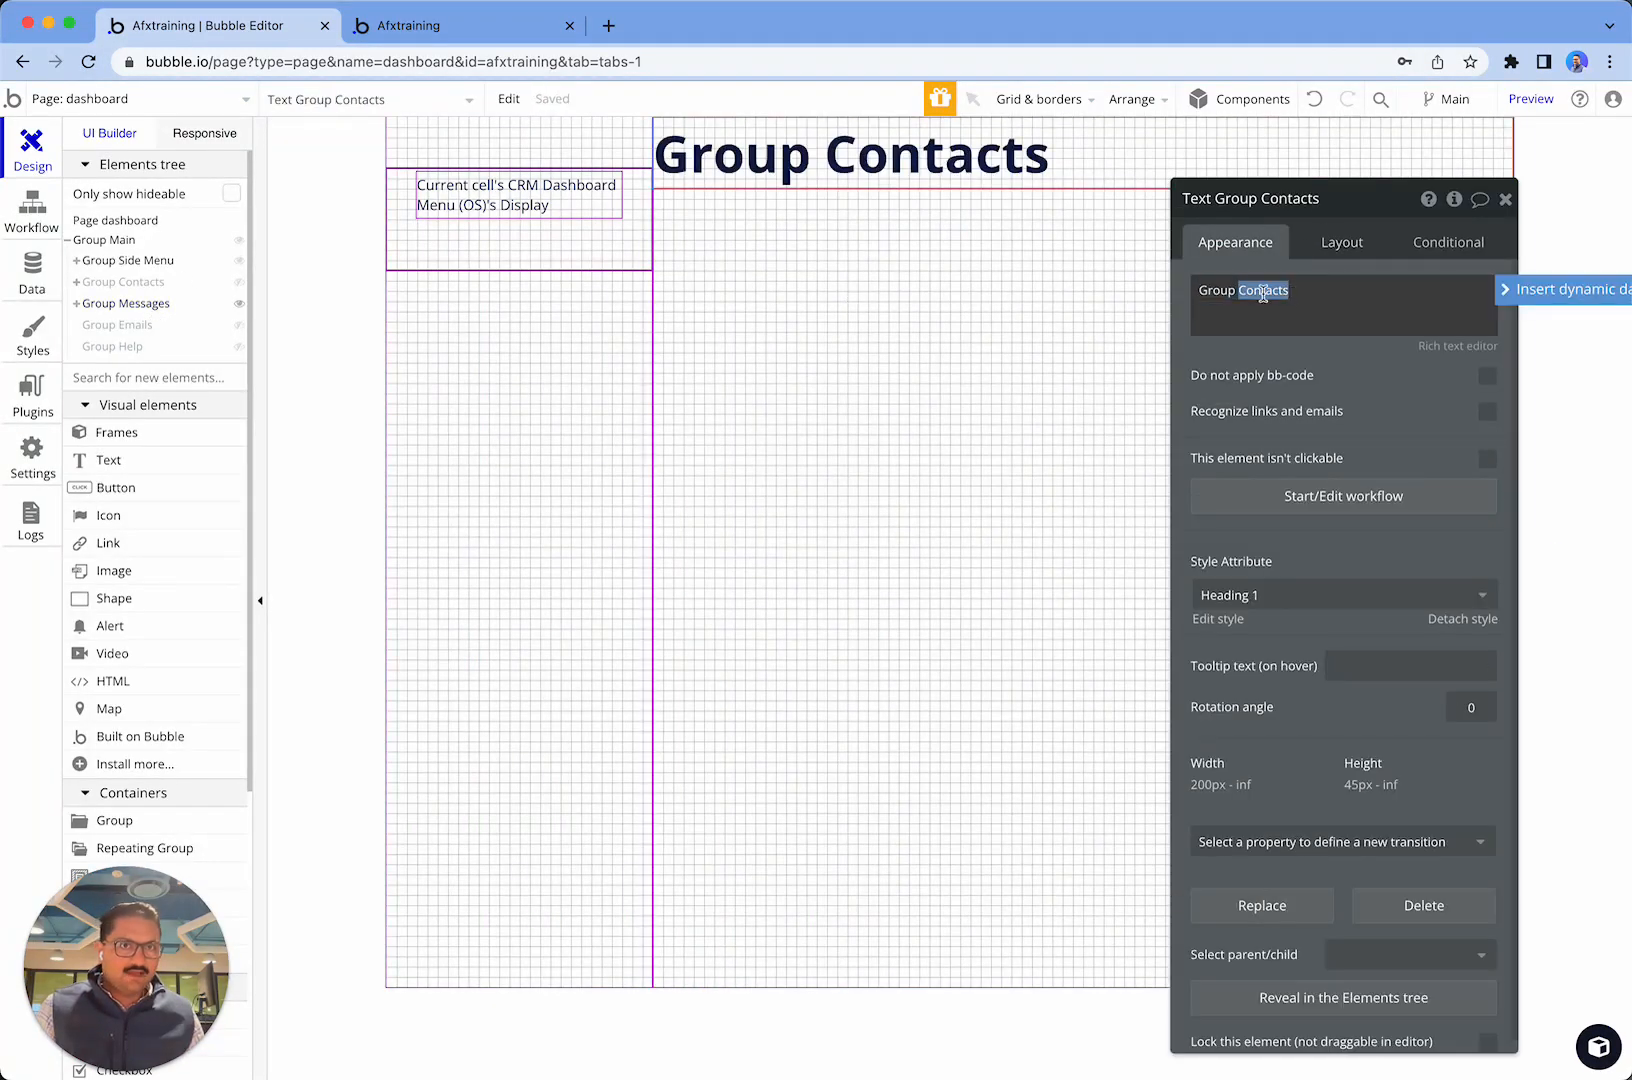
text(Message)
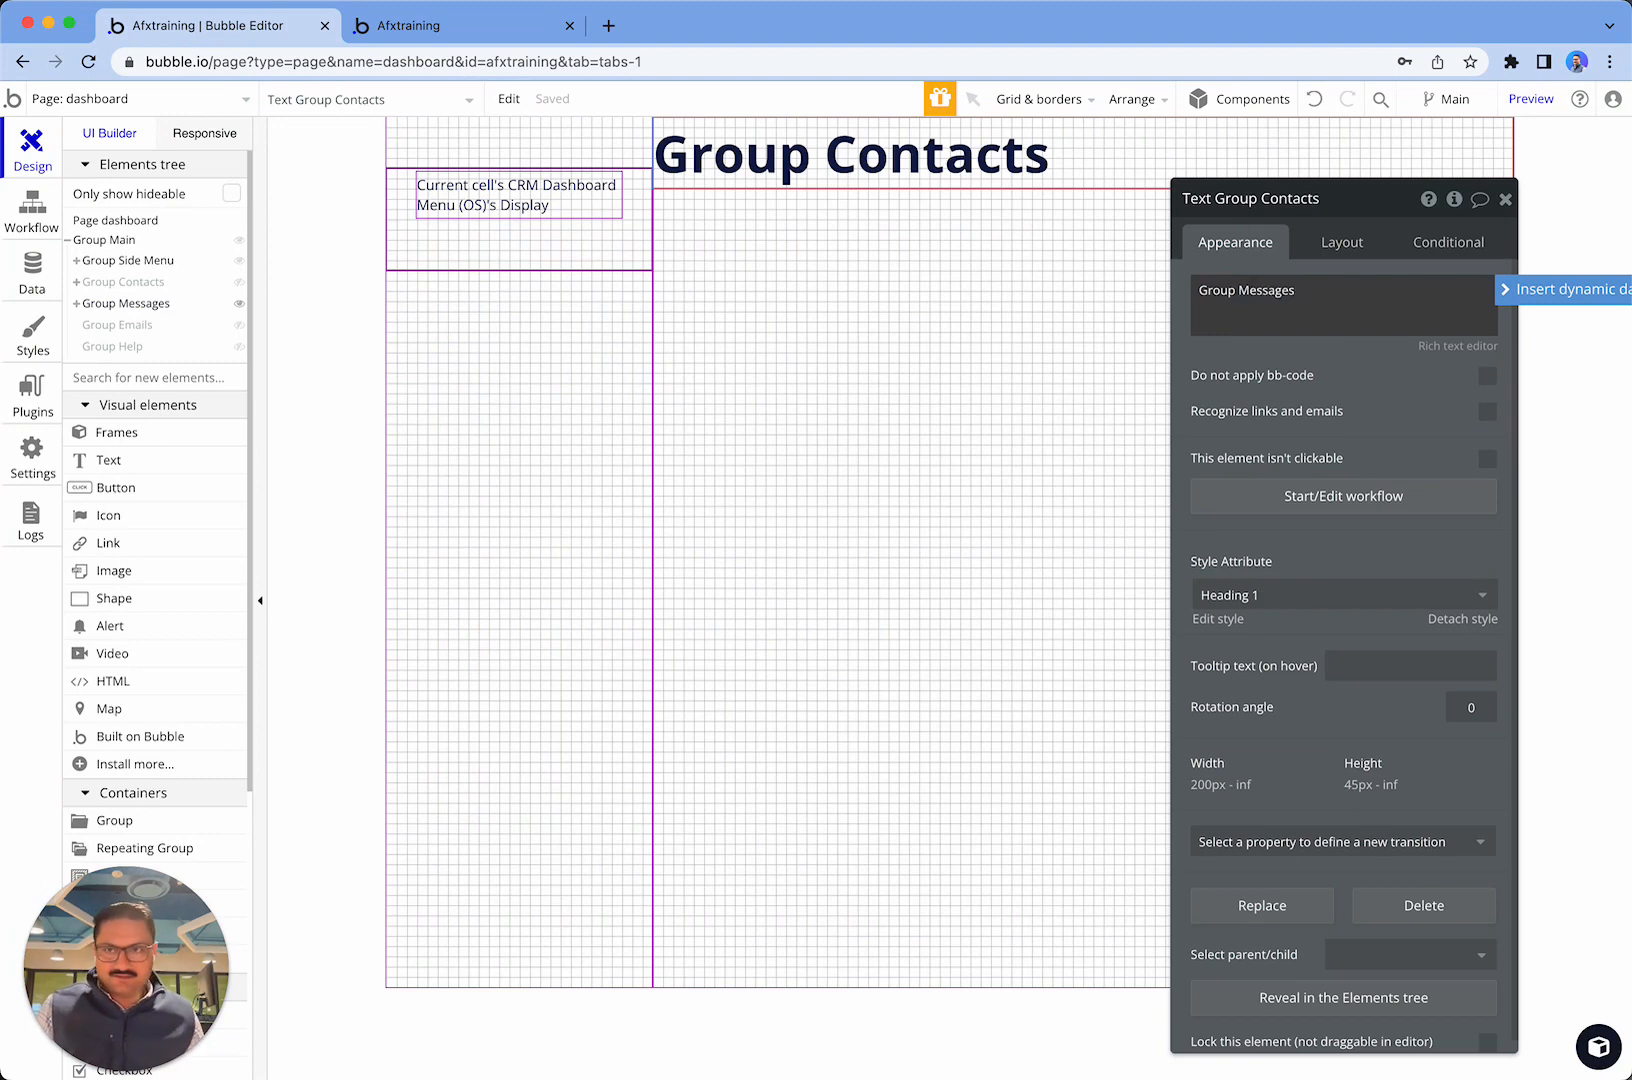
text(s)
- Detach the Standard Group style from Group Messages
click(754, 440)
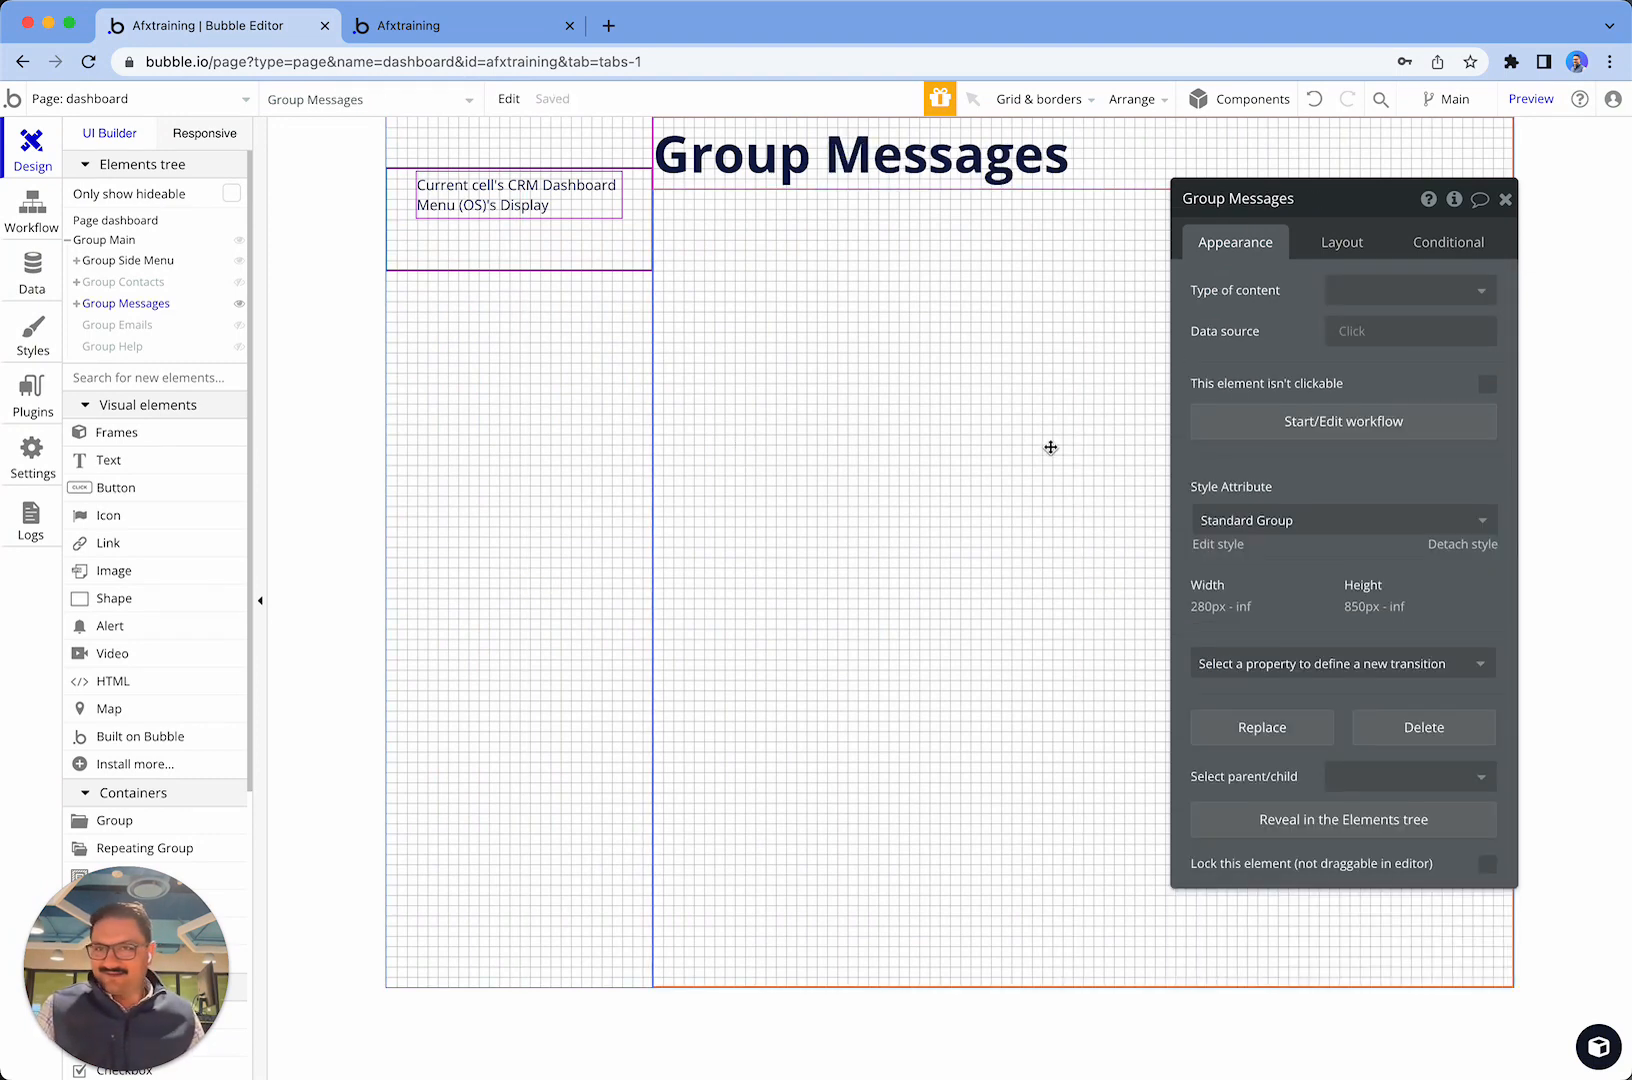
click(1366, 250)
click(1236, 242)
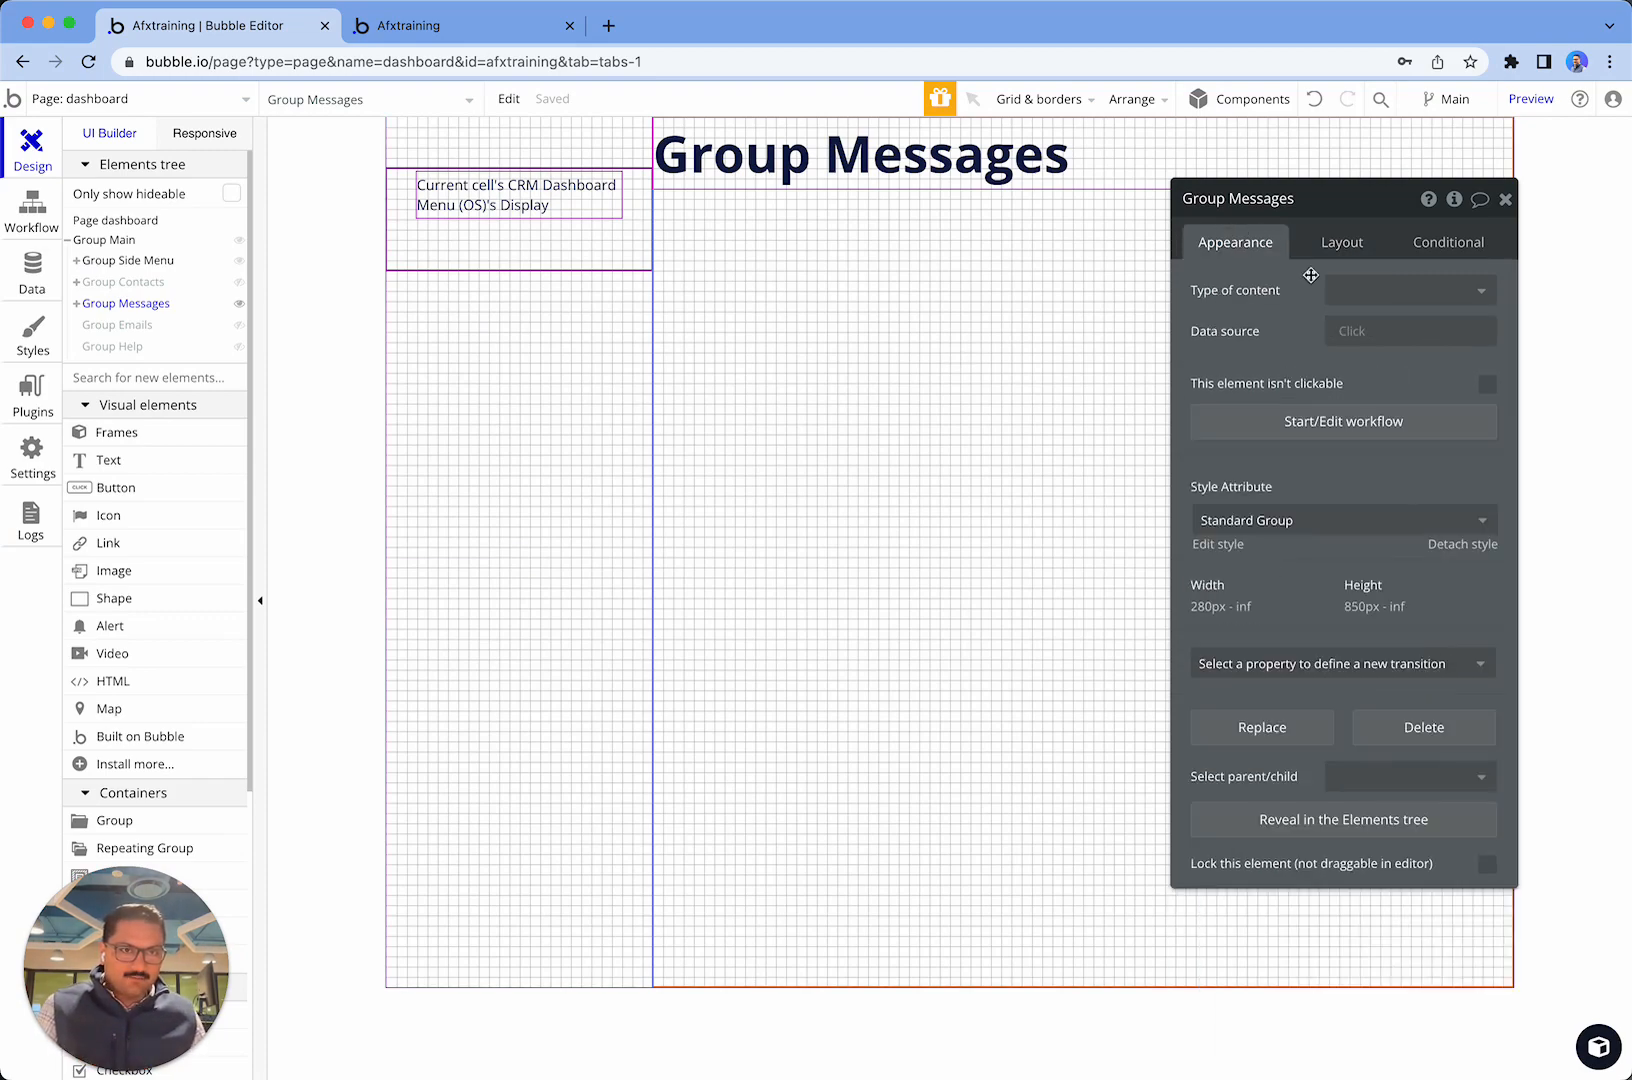
click(1465, 545)
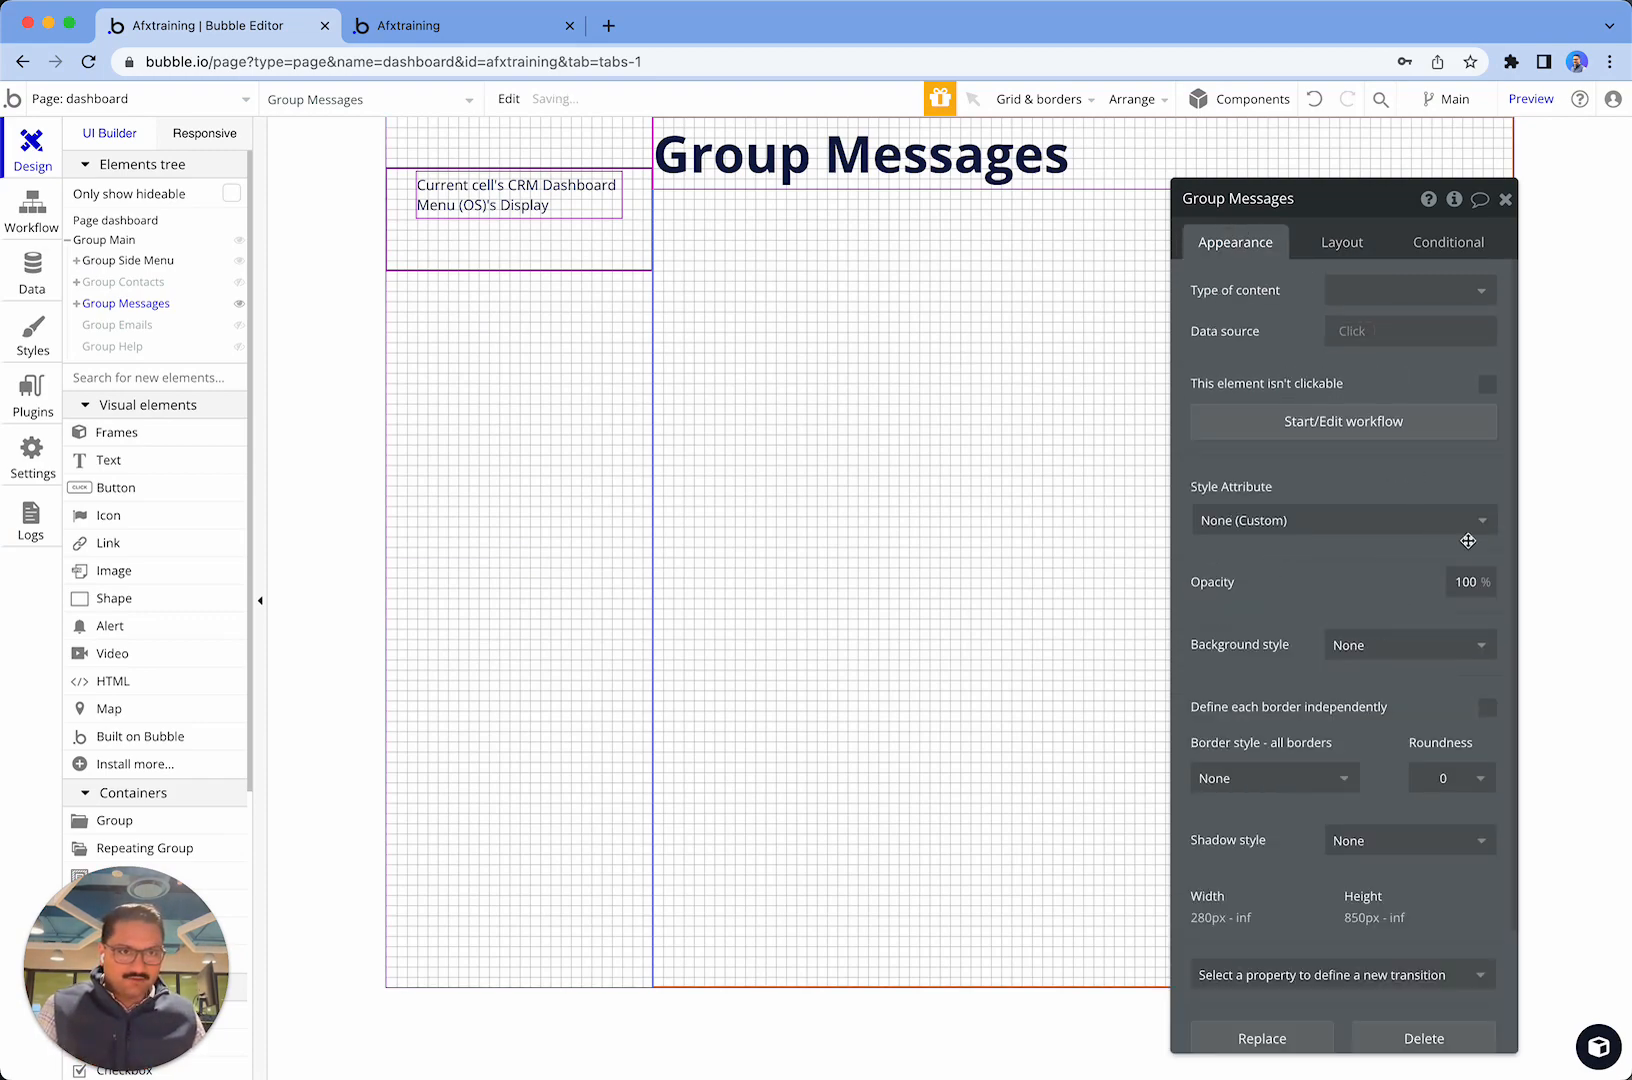
- Give Group Messages a flat background in light green, #9AF0B2
scroll(1387, 676, down, 2)
click(1395, 500)
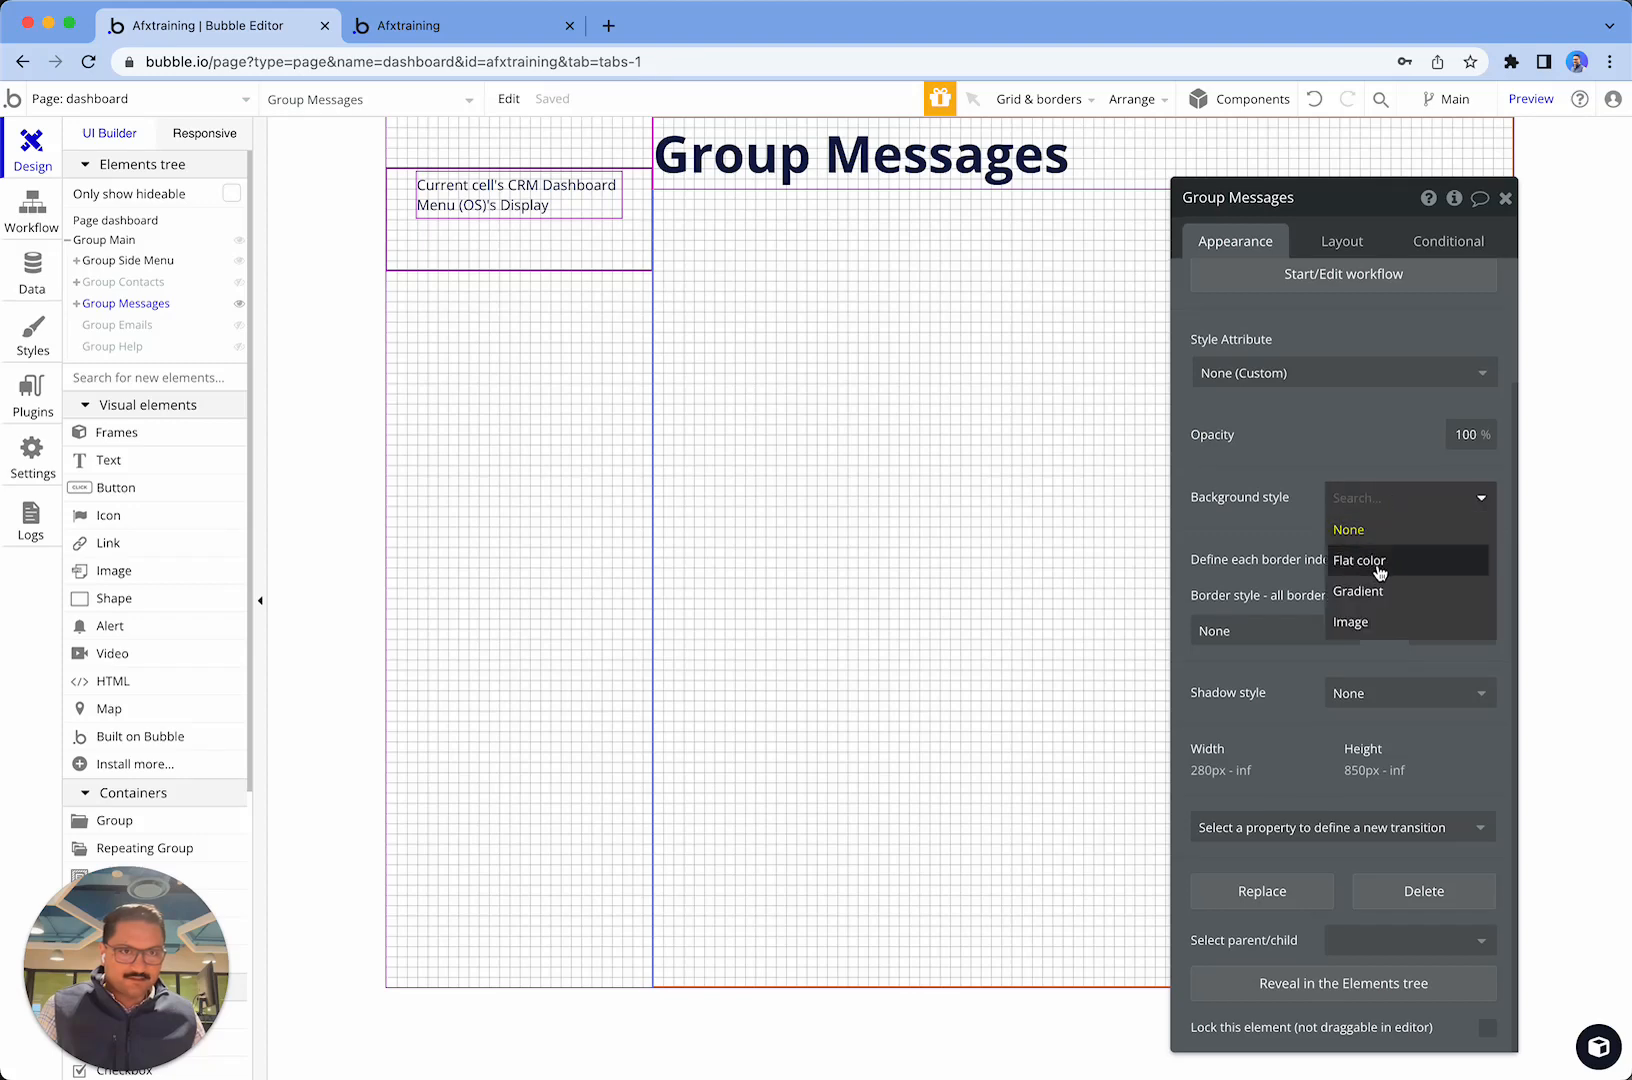
click(1370, 558)
click(1415, 538)
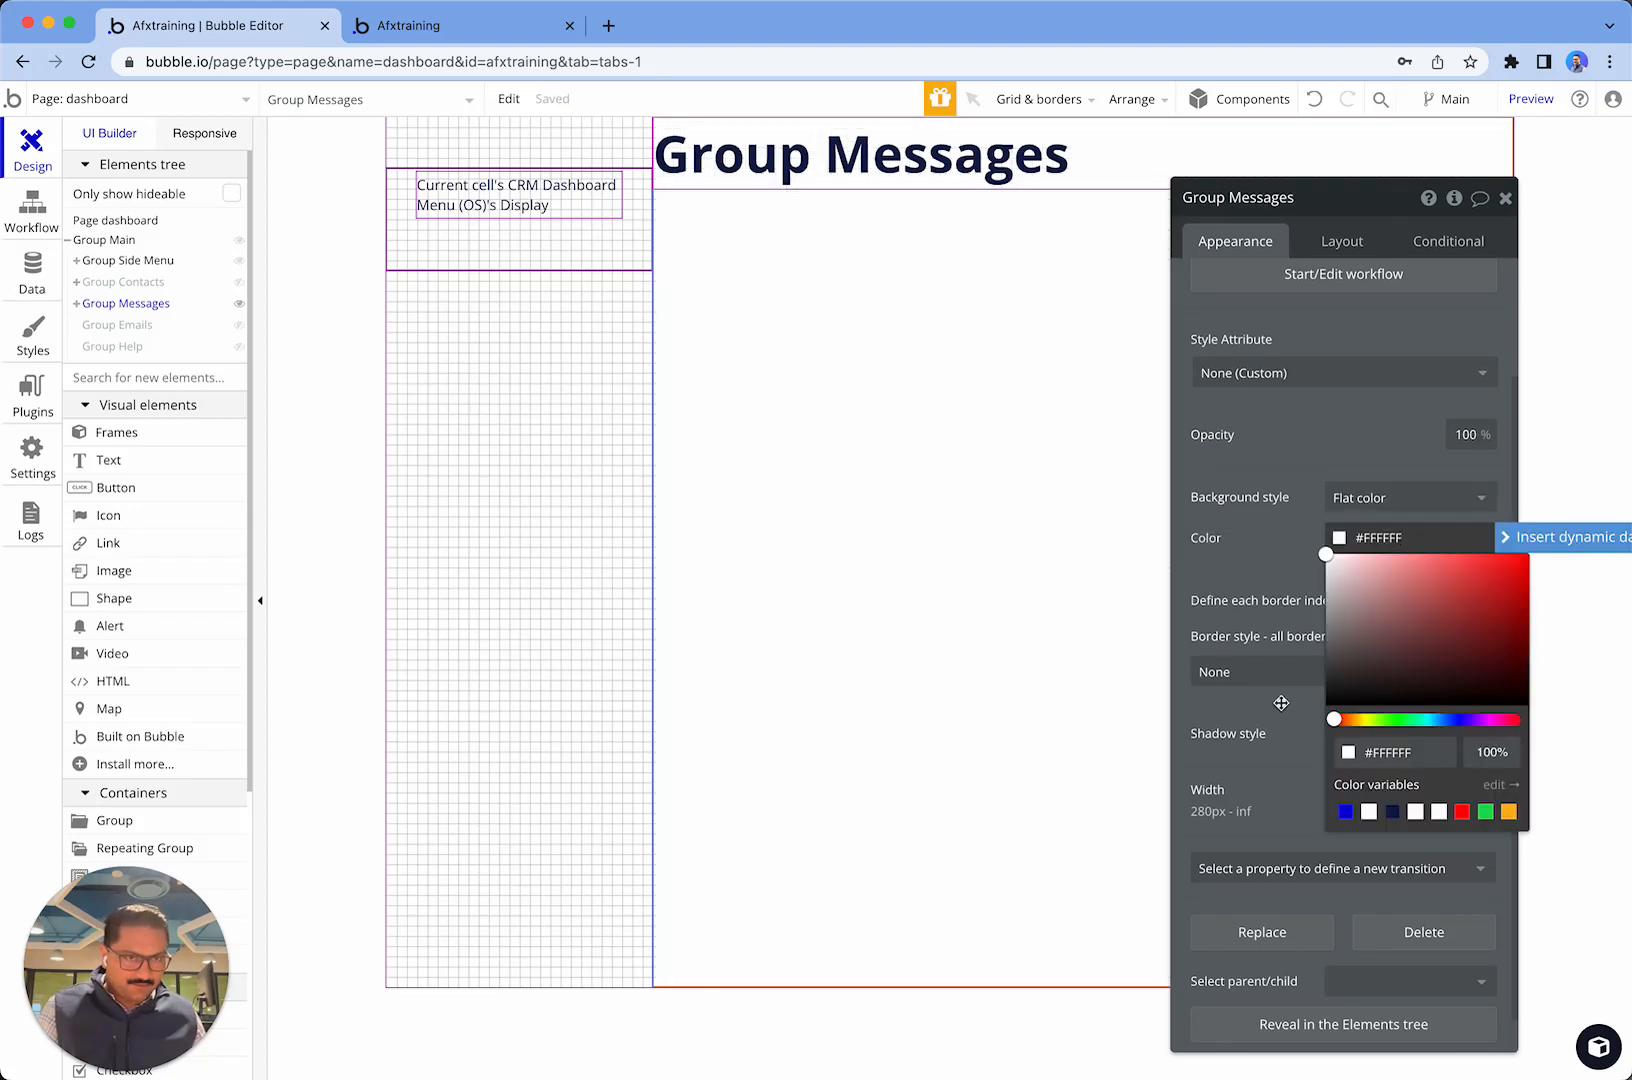
click(1485, 812)
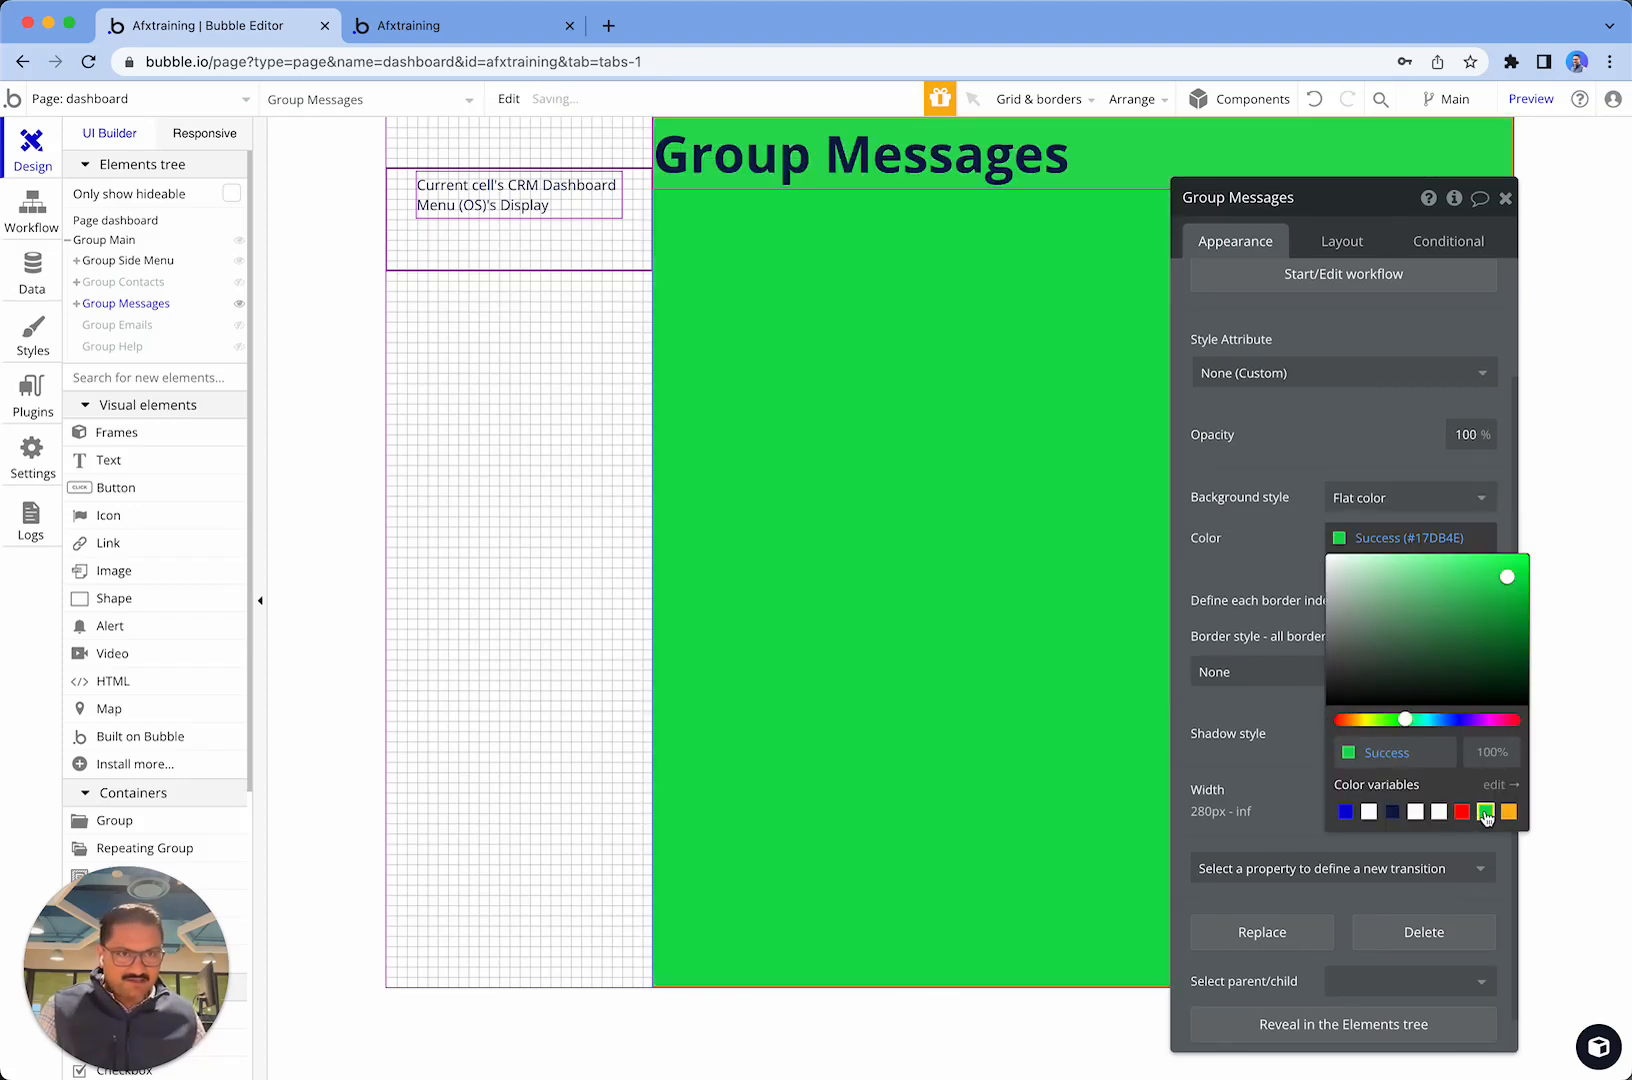
drag(1509, 593, 1399, 564)
click(989, 520)
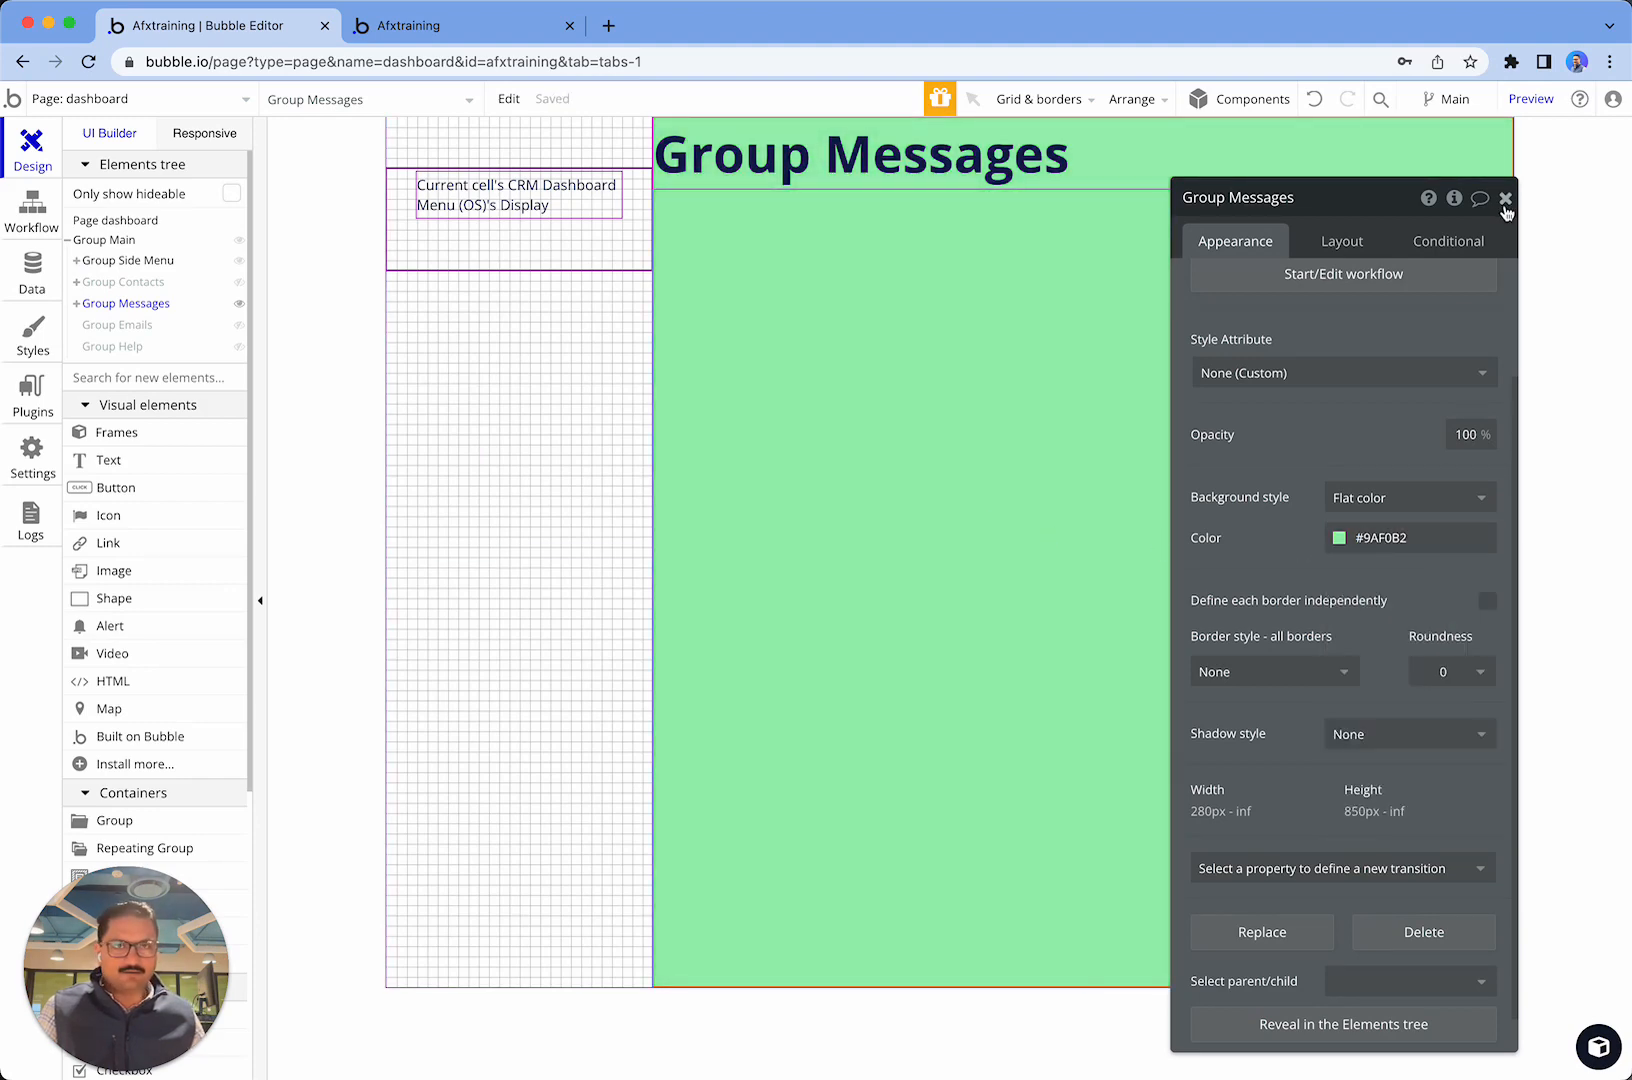
click(1505, 199)
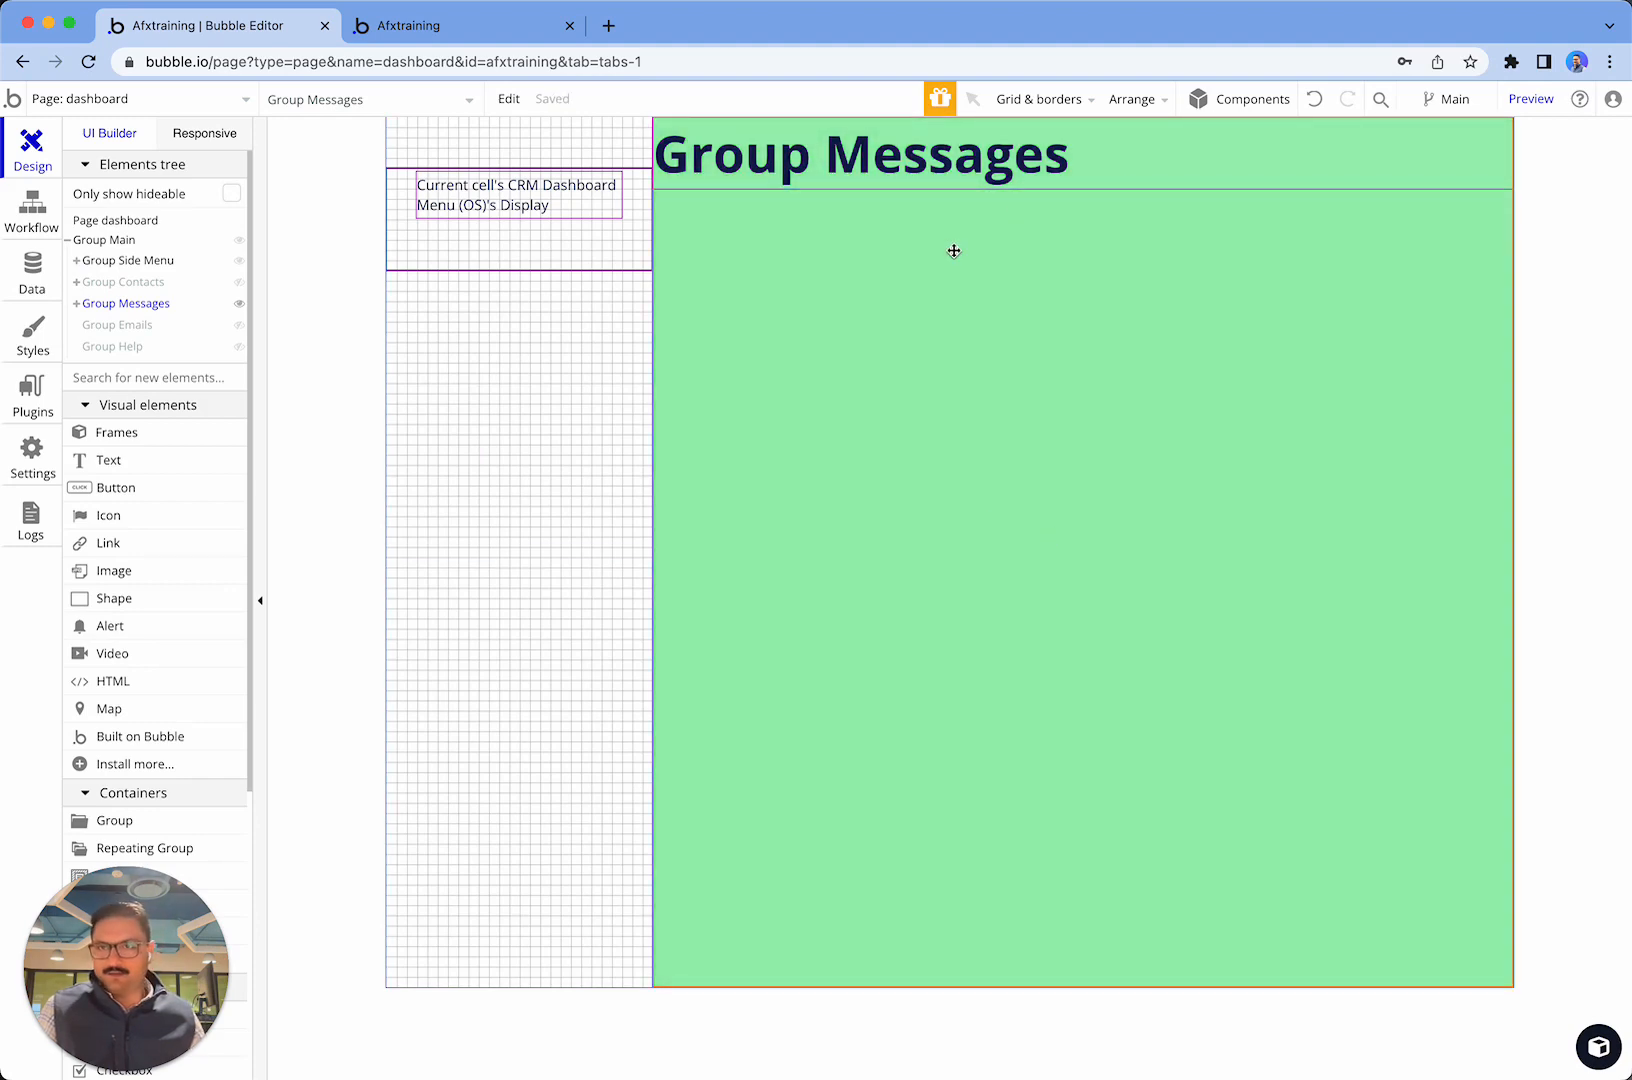
- Copy the Group Messages heading into Group Emails and change its text to "Group Emails"
click(927, 170)
click(147, 308)
click(147, 308)
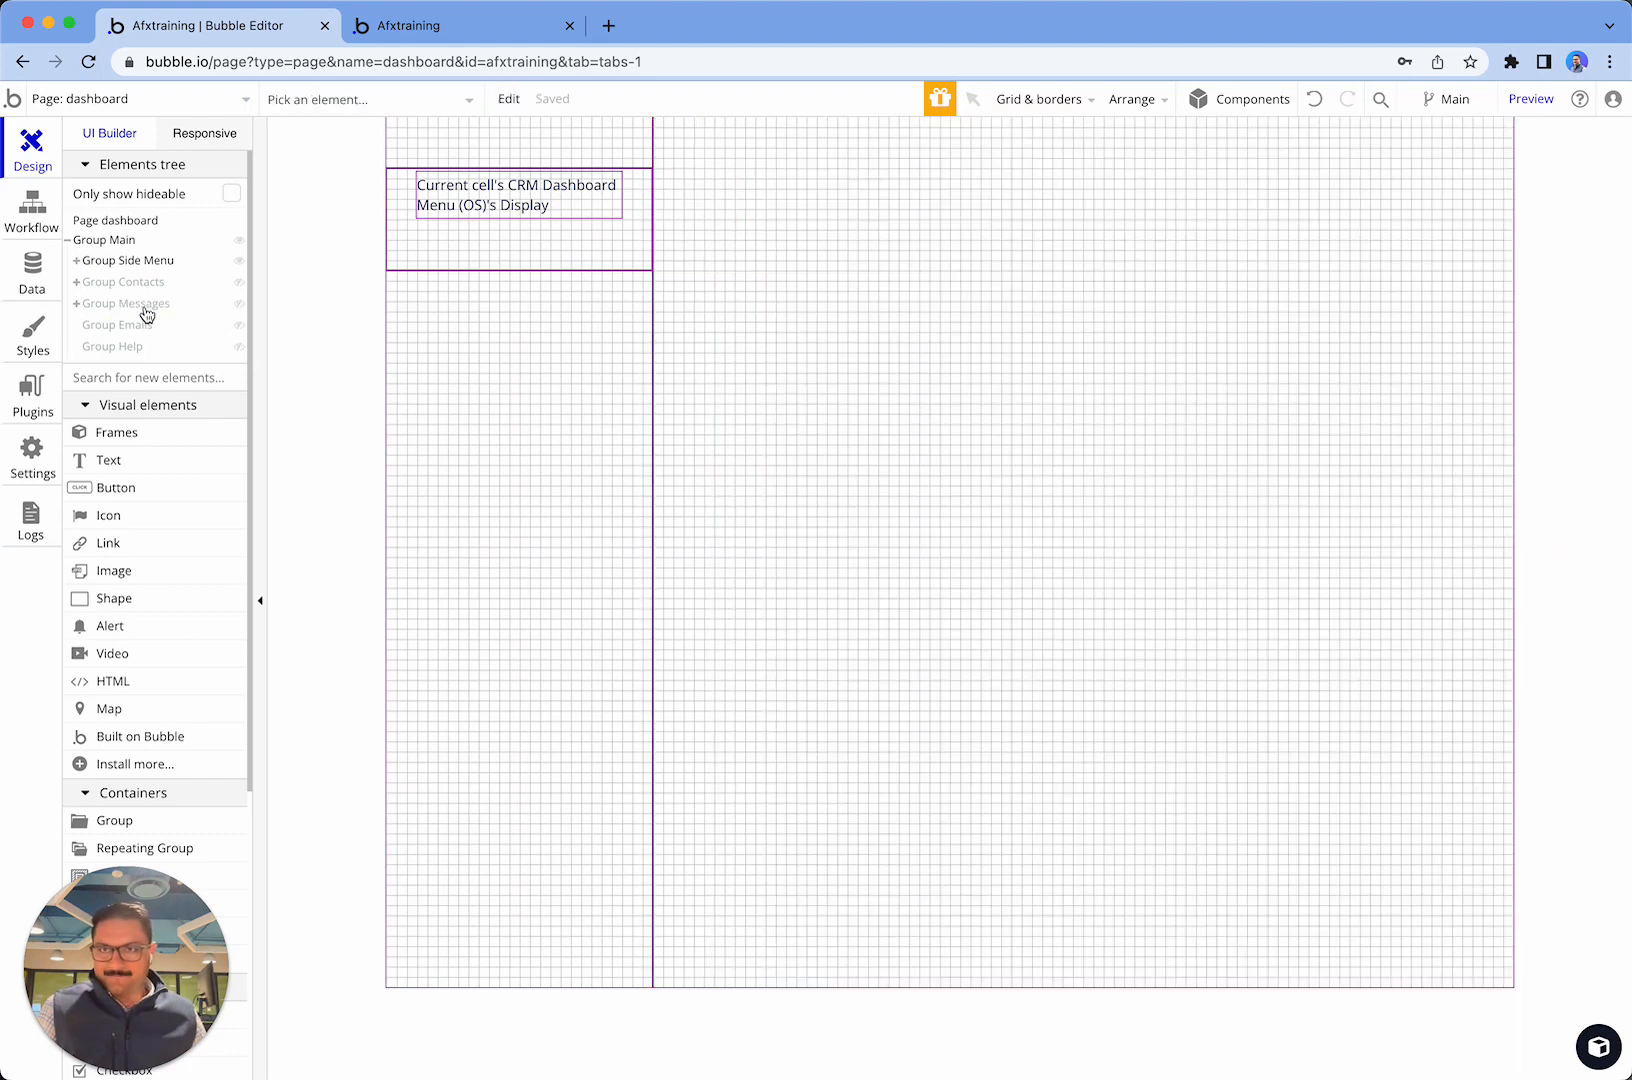
click(147, 326)
key(super+v)
triple_click(1262, 298)
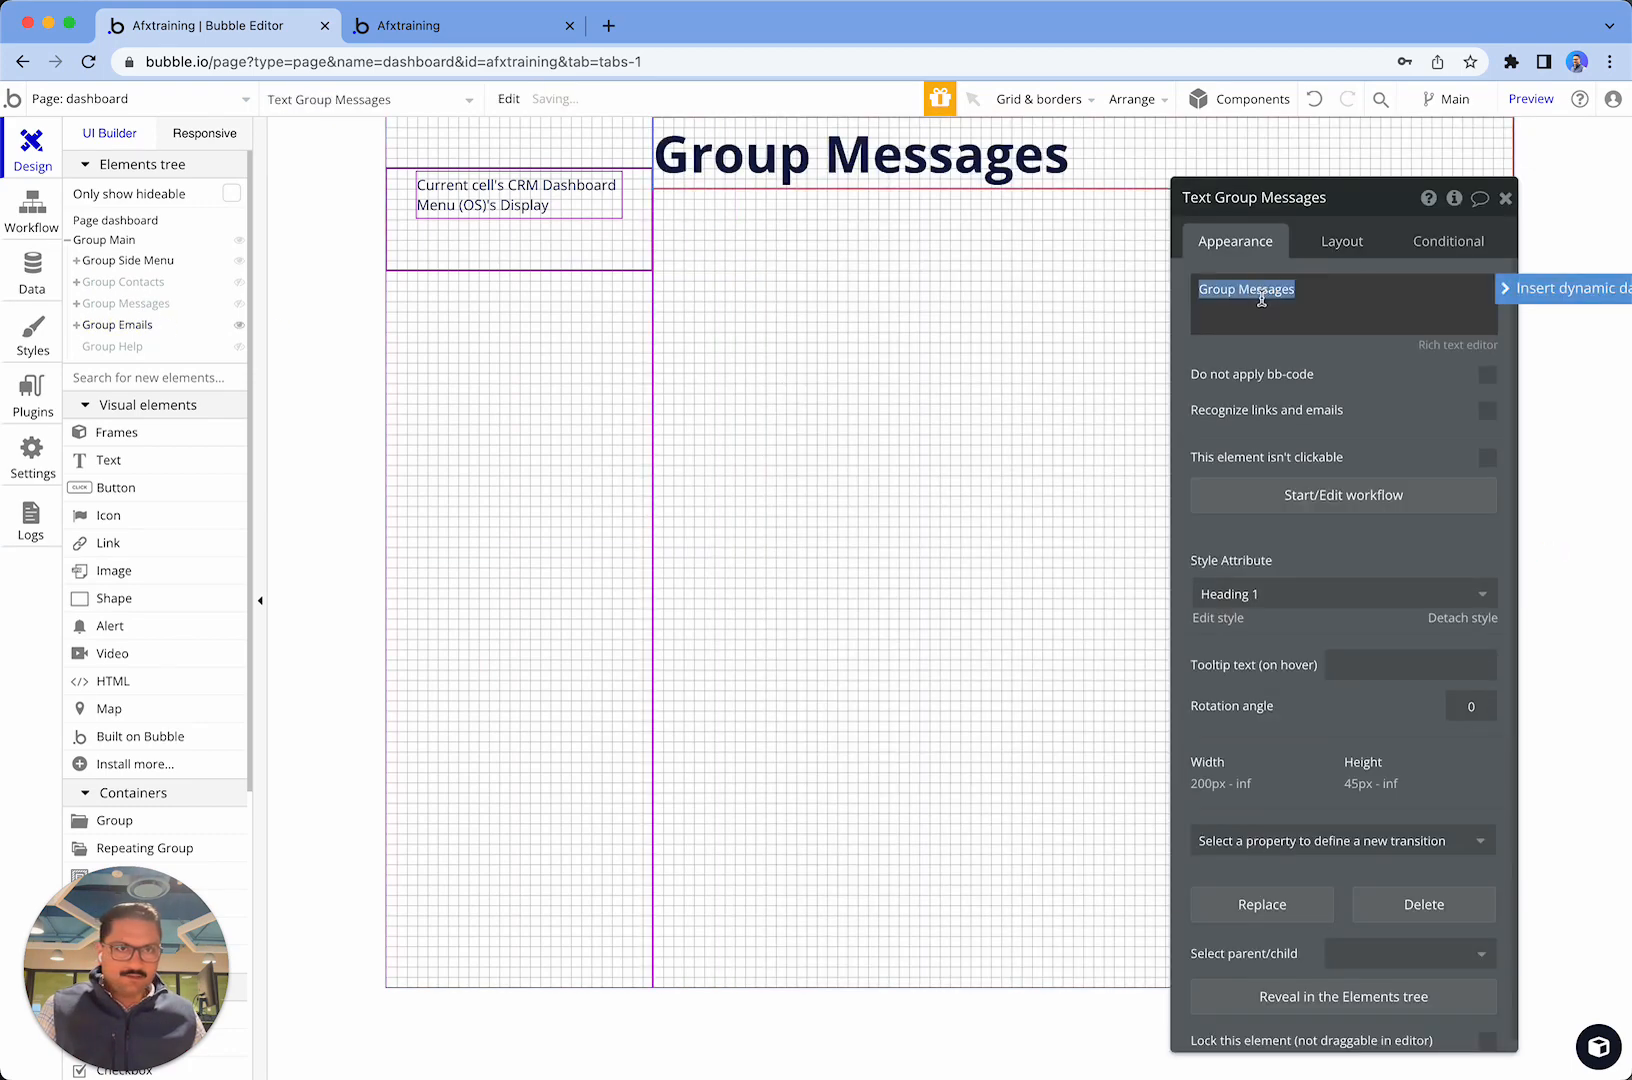
double_click(1262, 296)
text(Email)
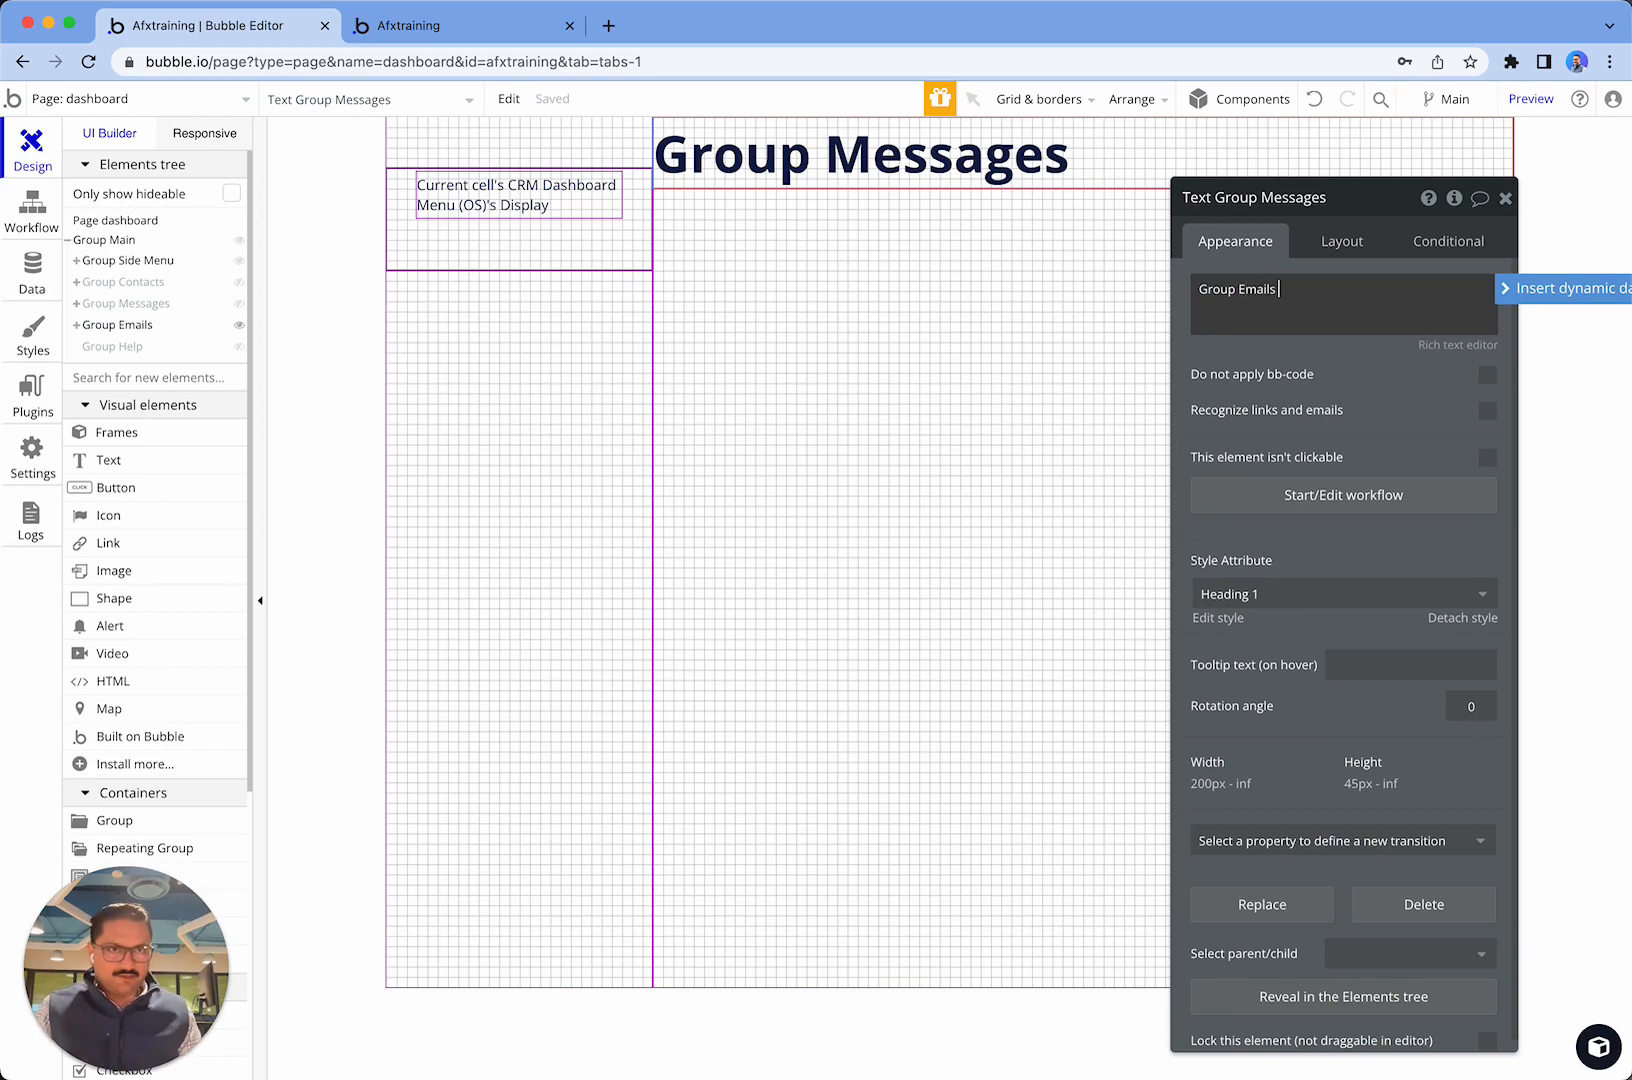
click(1151, 343)
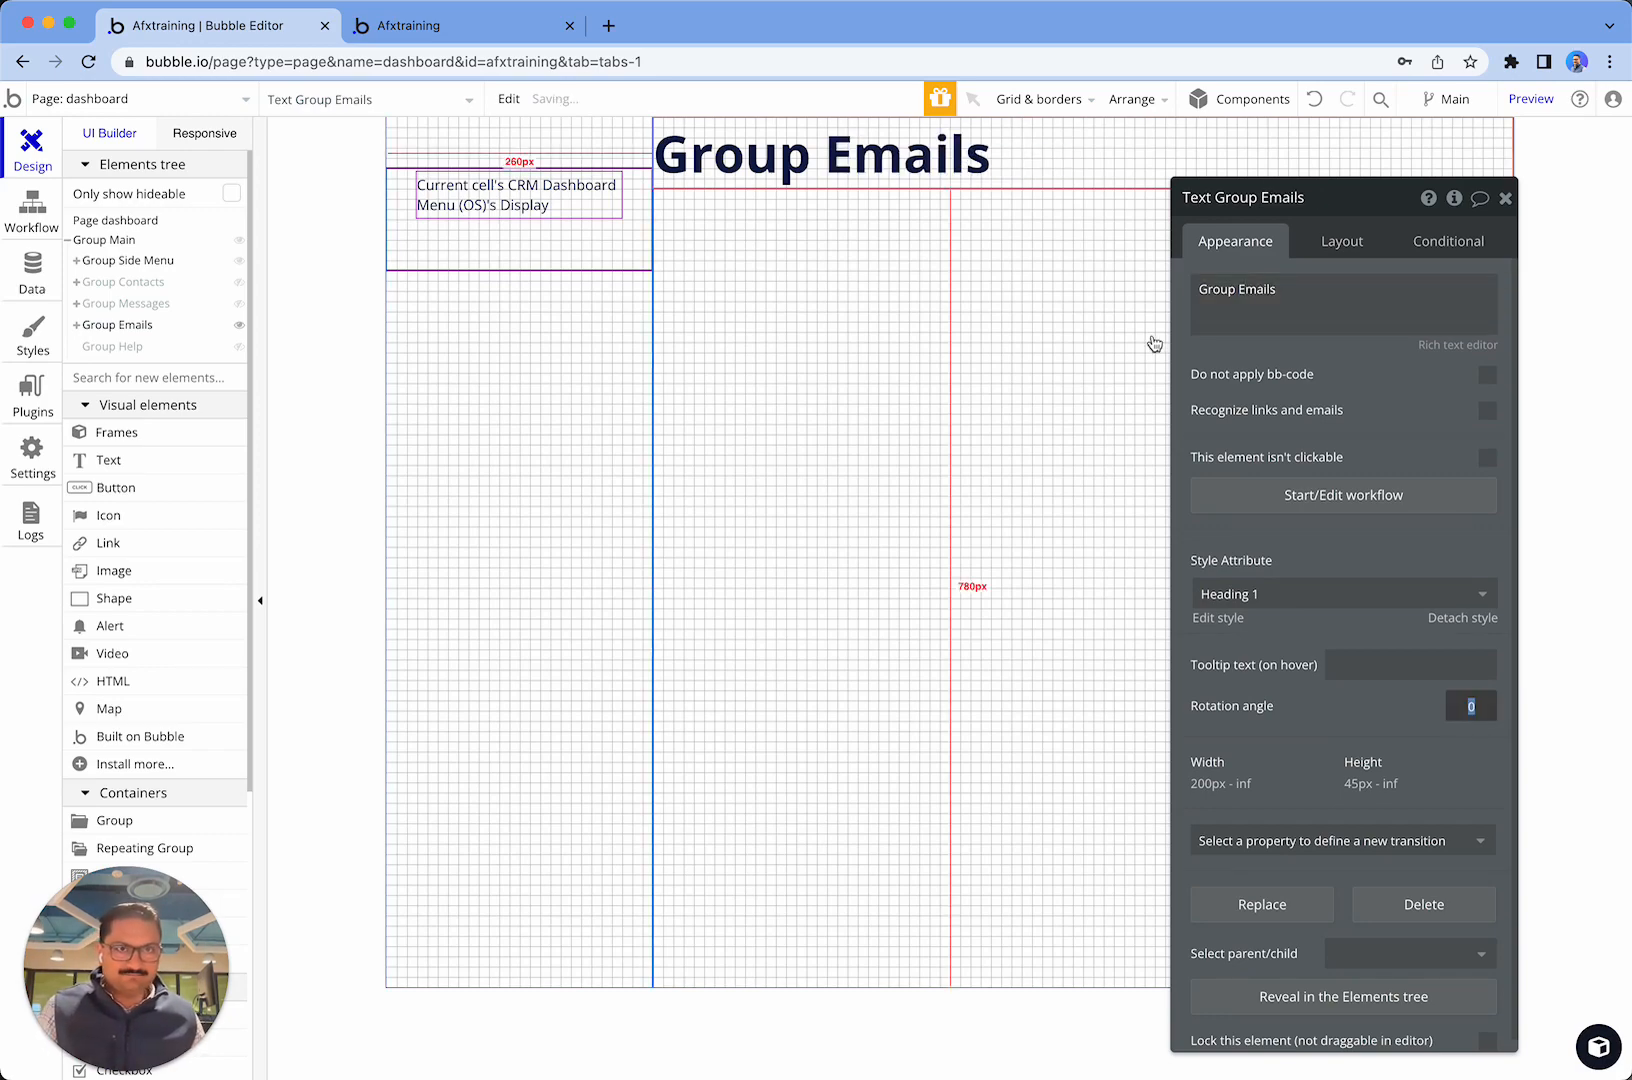
click(862, 145)
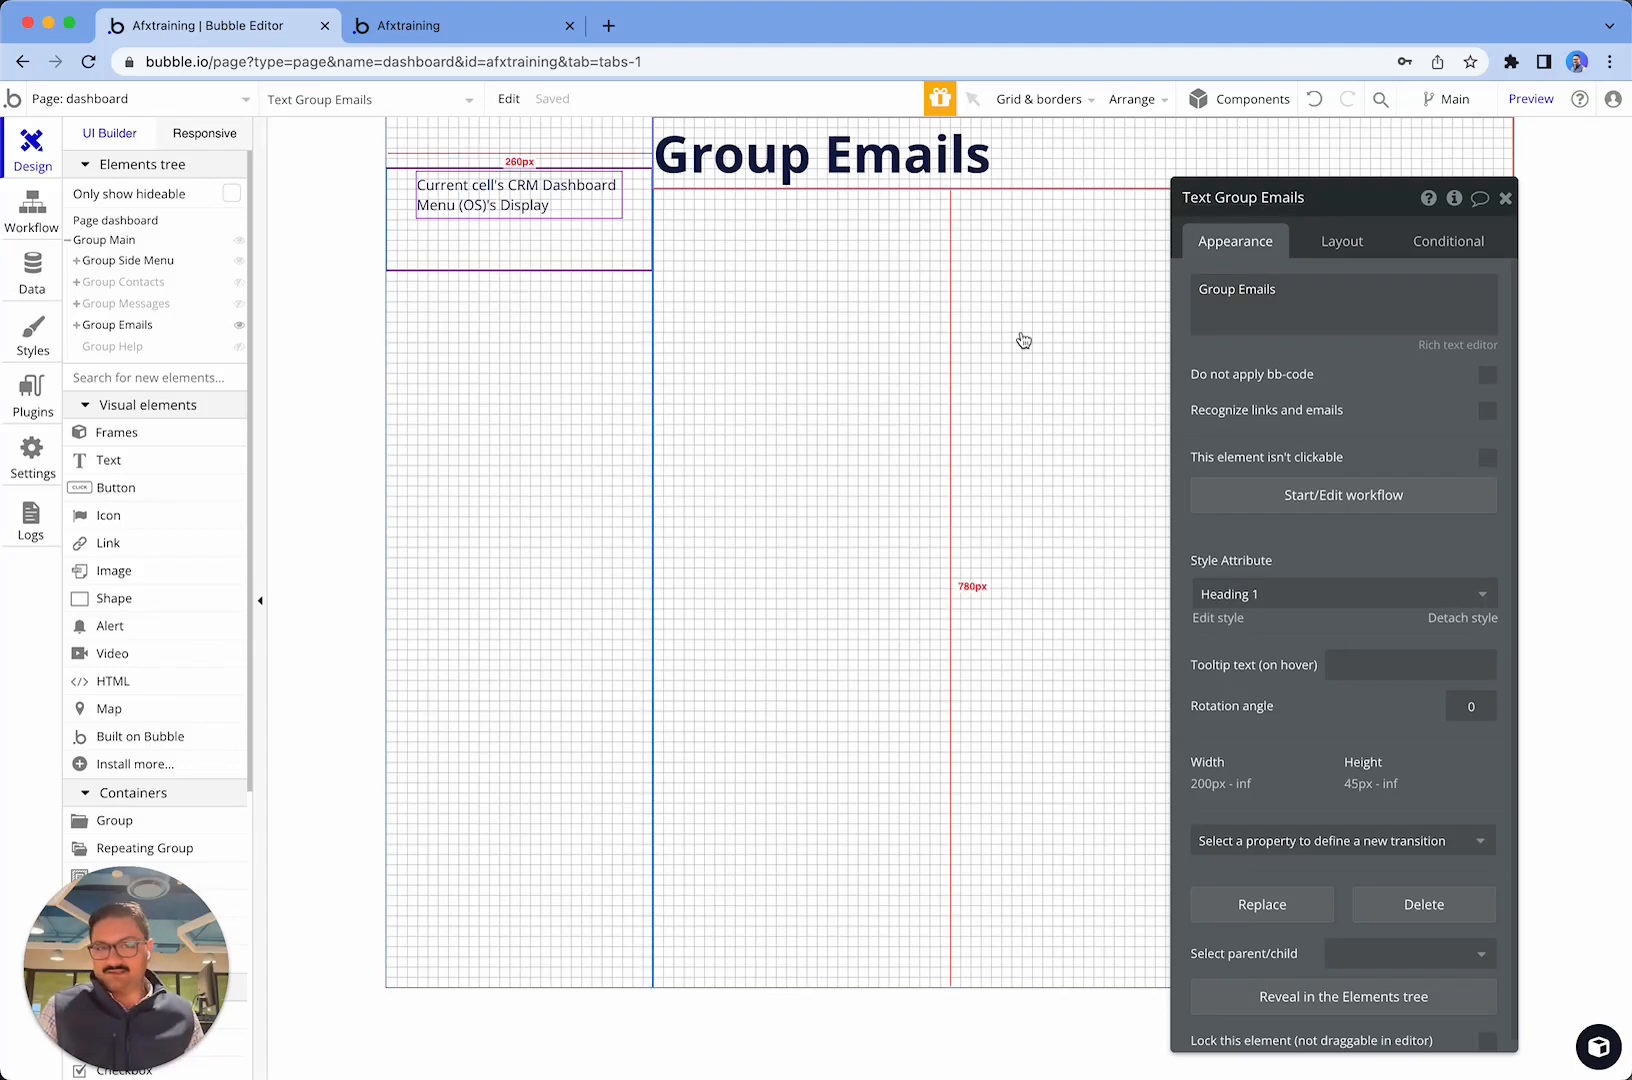
- Detach the Standard Group style from Group Emails and give it a flat light orange background, #F2DBA7
click(882, 540)
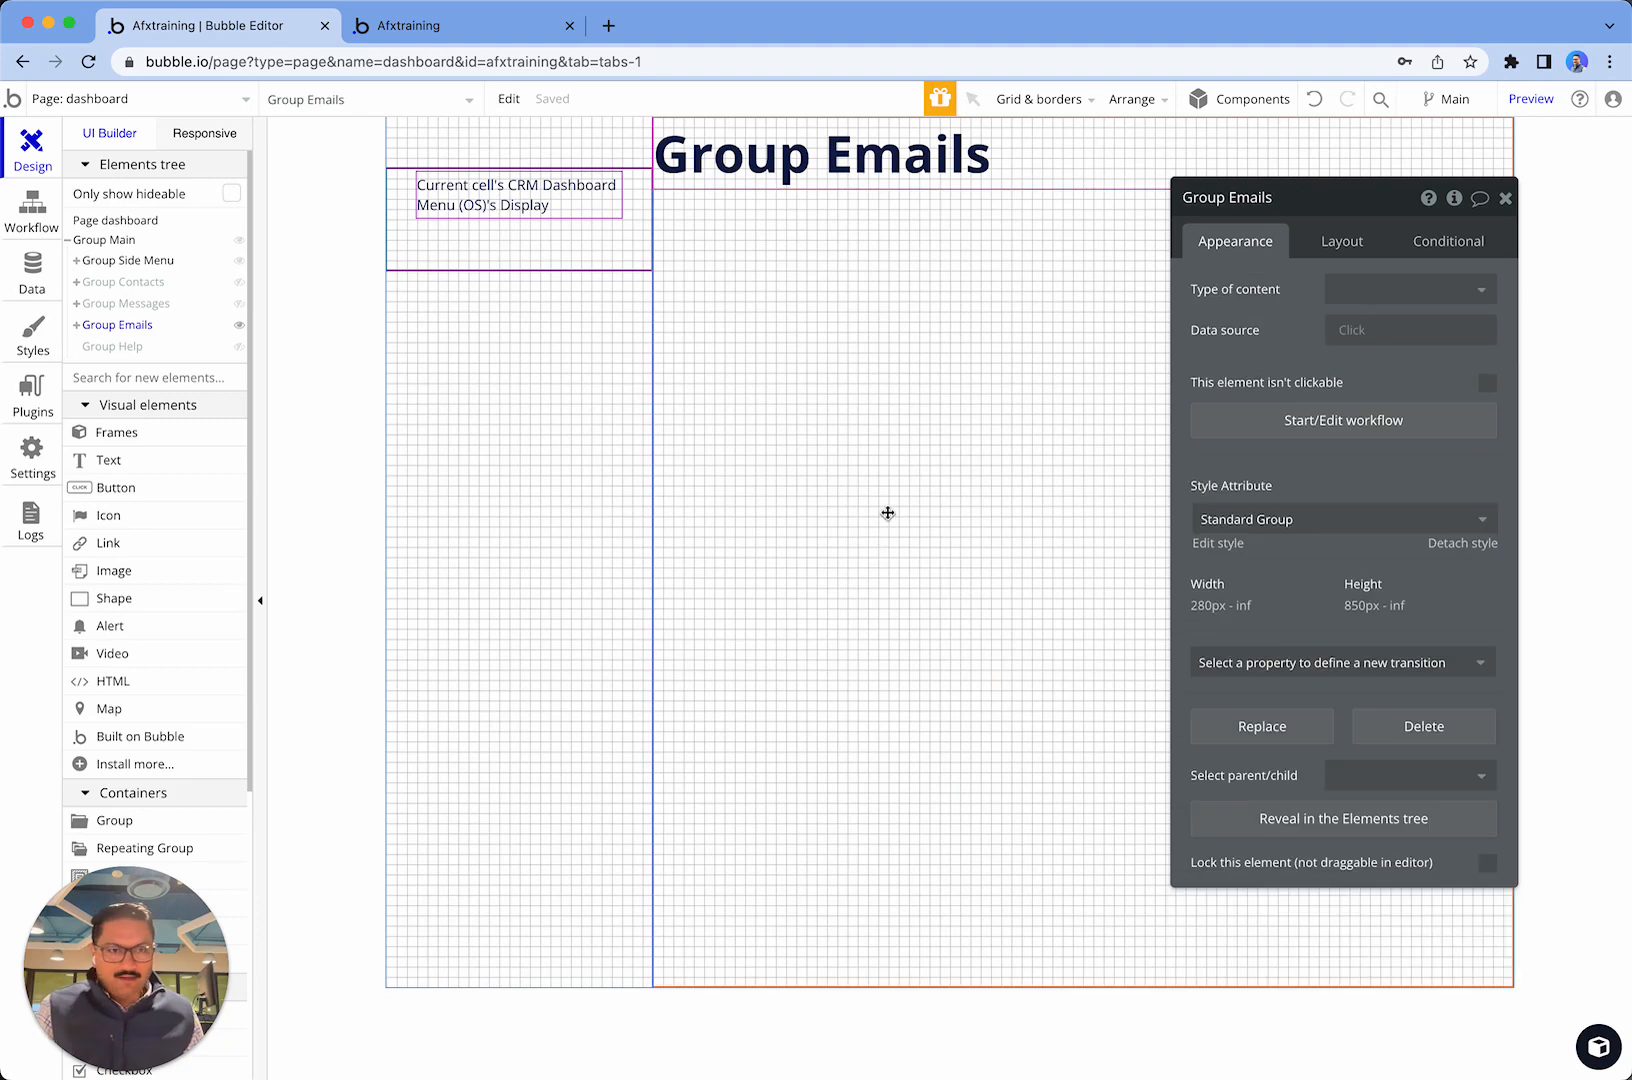
click(1440, 544)
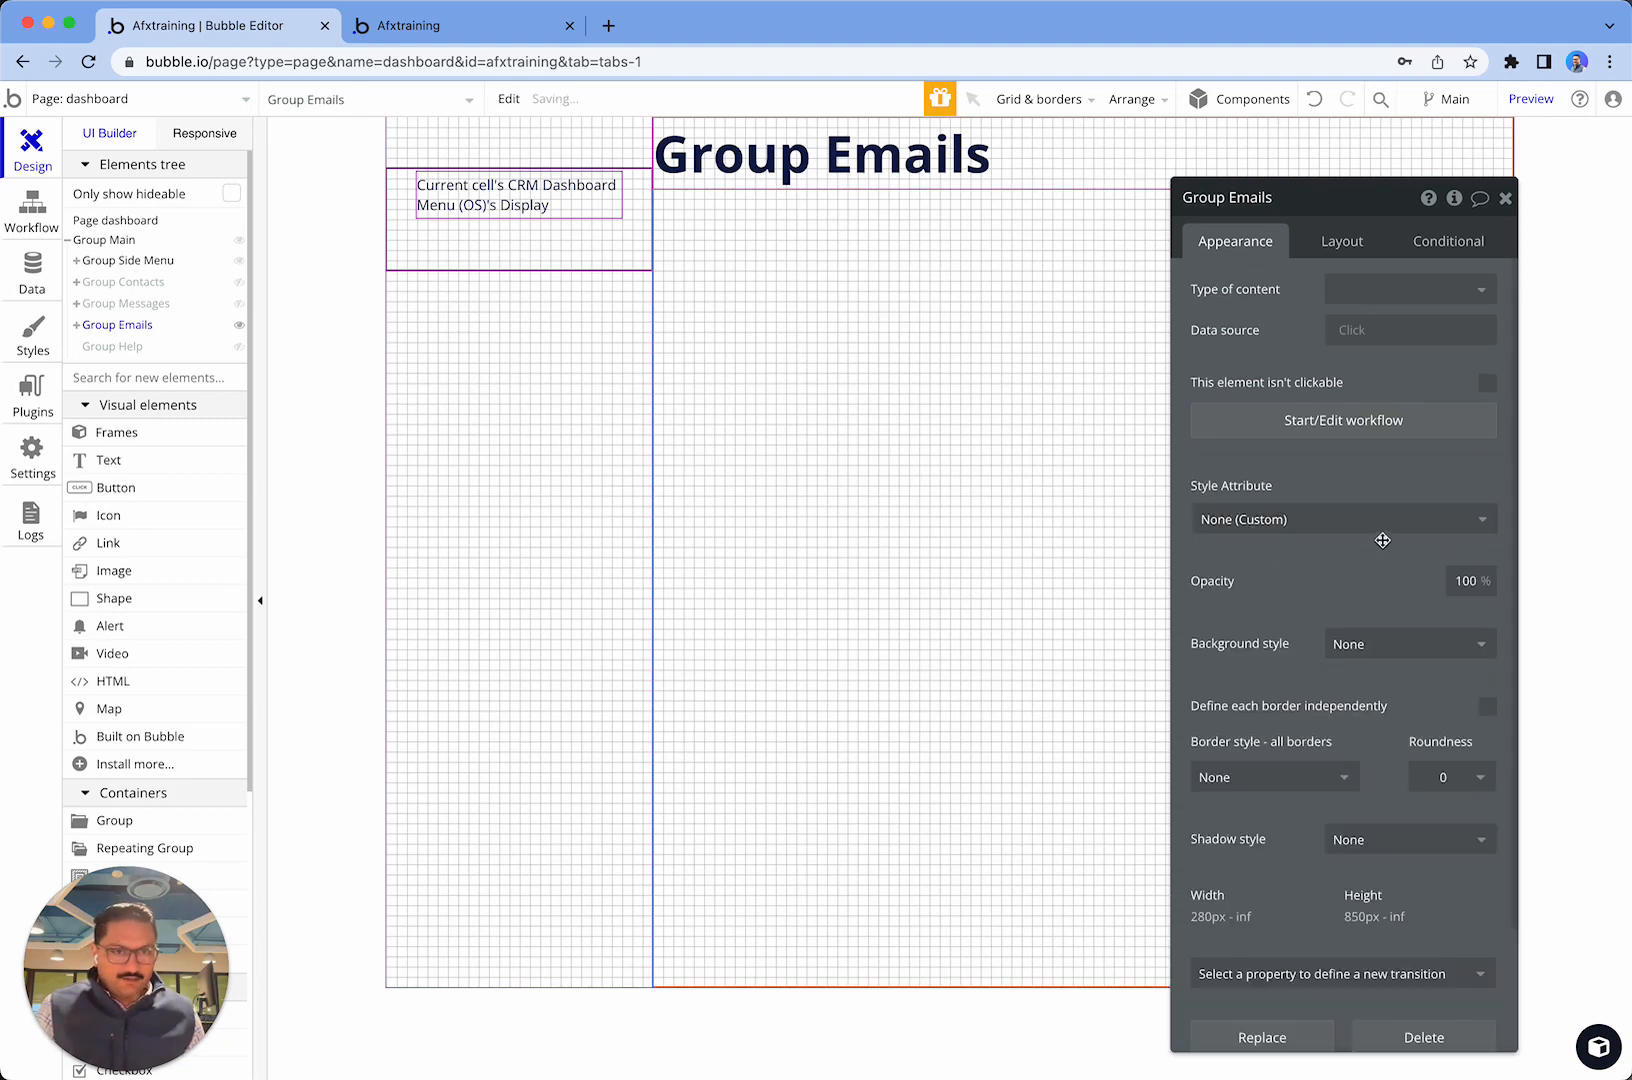
click(1408, 643)
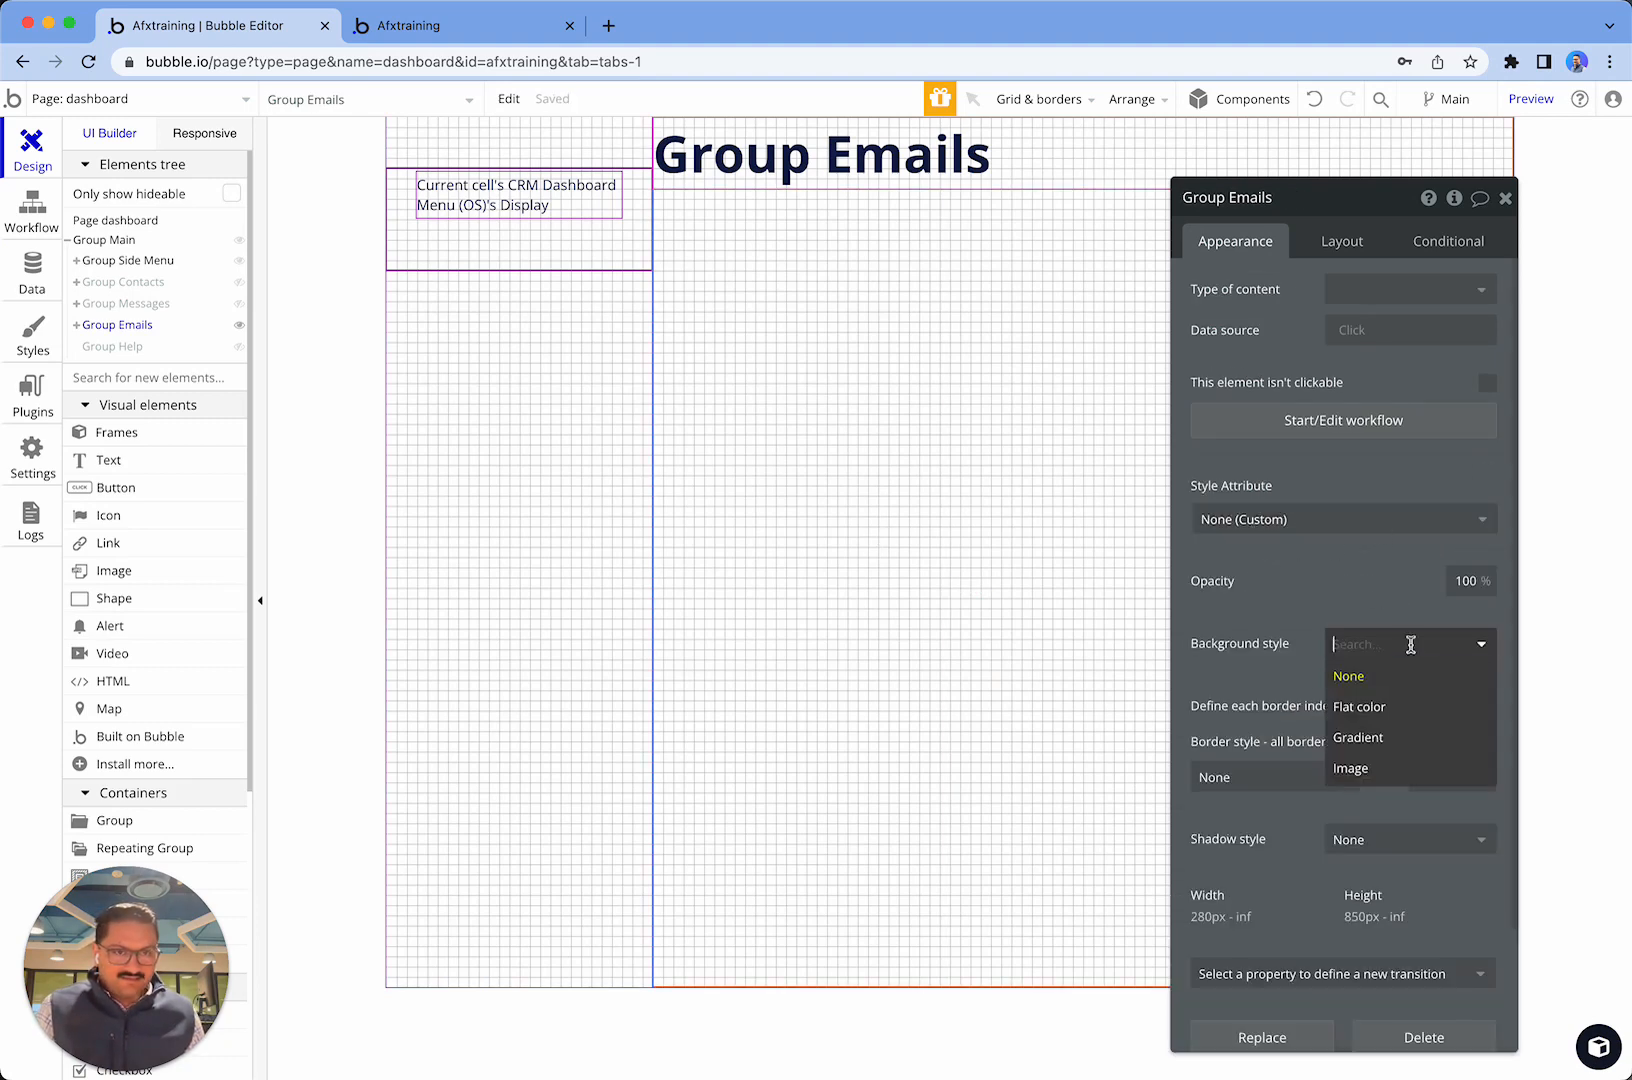
click(1390, 708)
click(1432, 684)
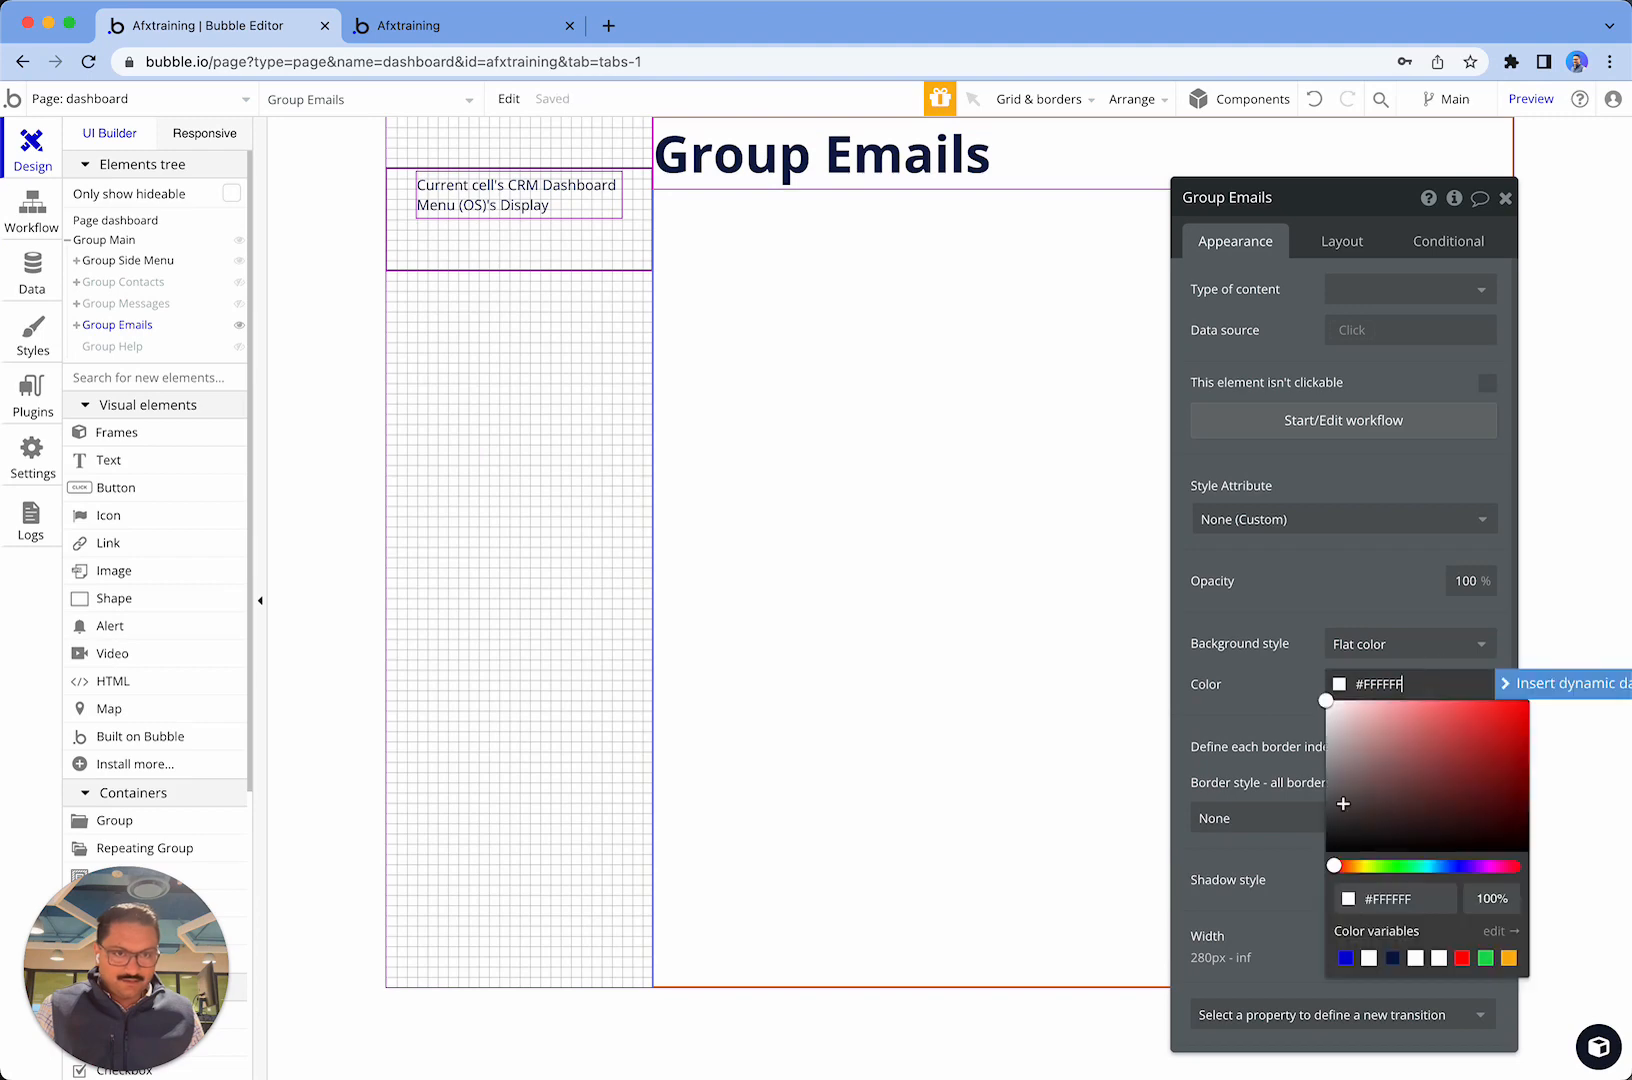
click(1508, 958)
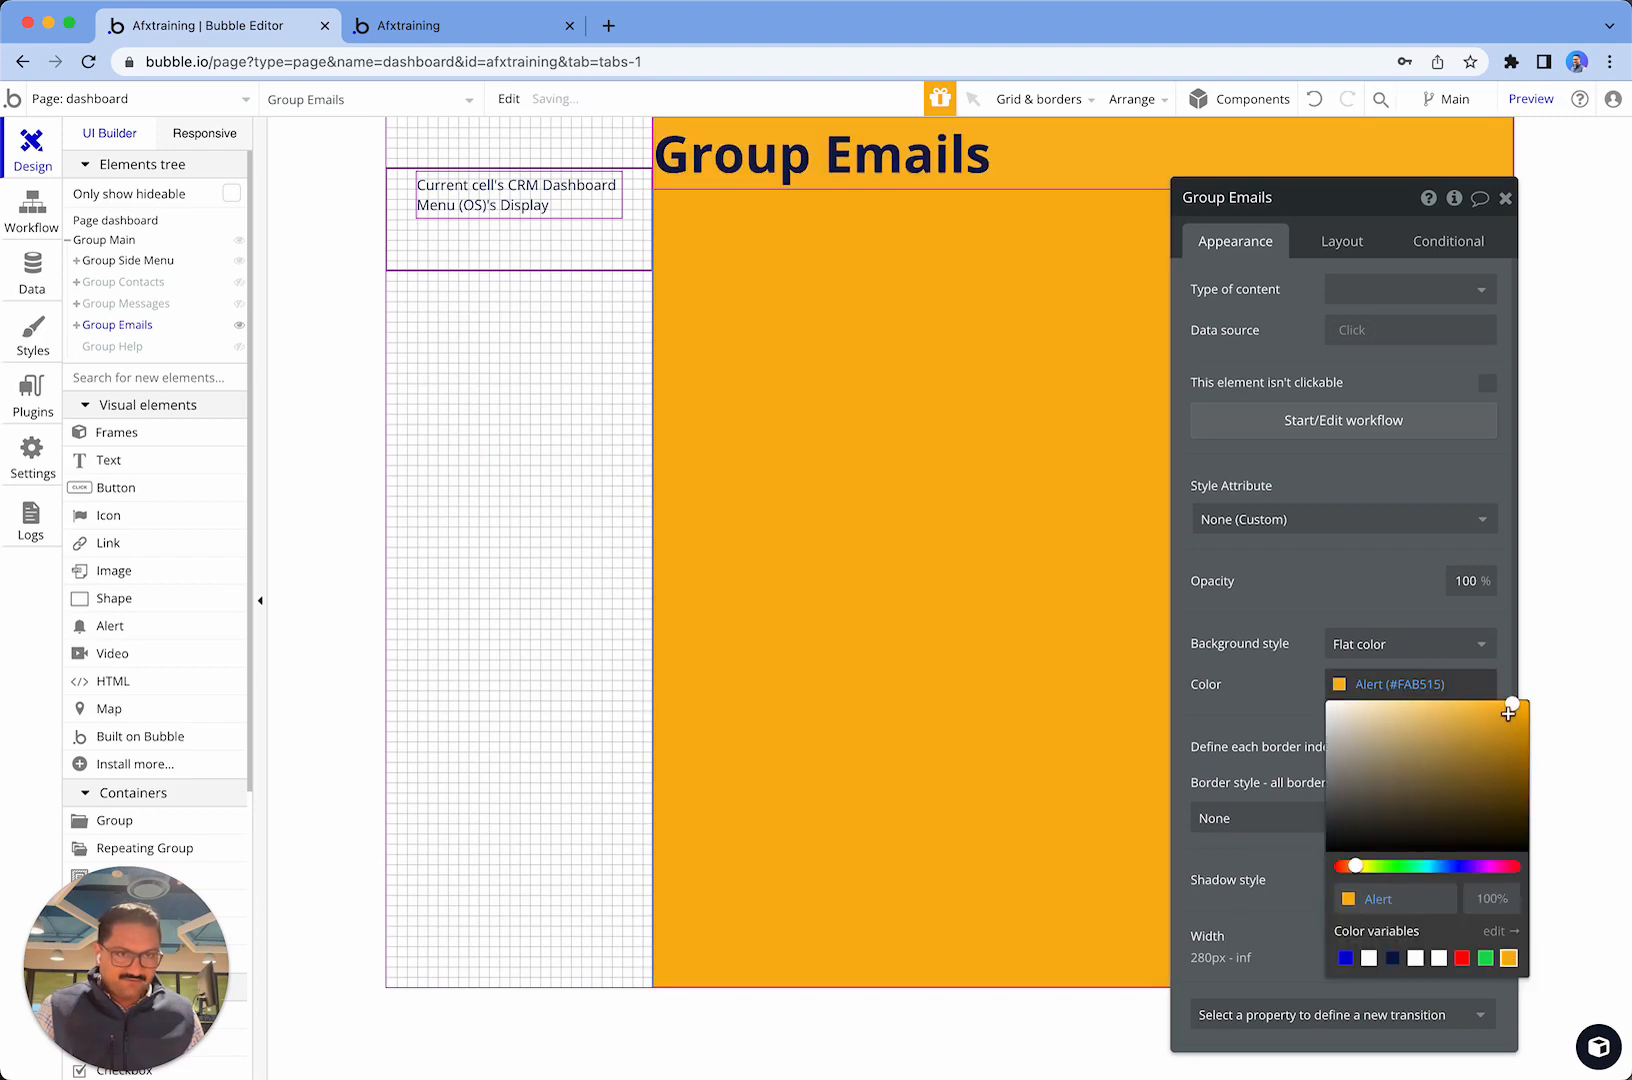
drag(1508, 712, 1389, 708)
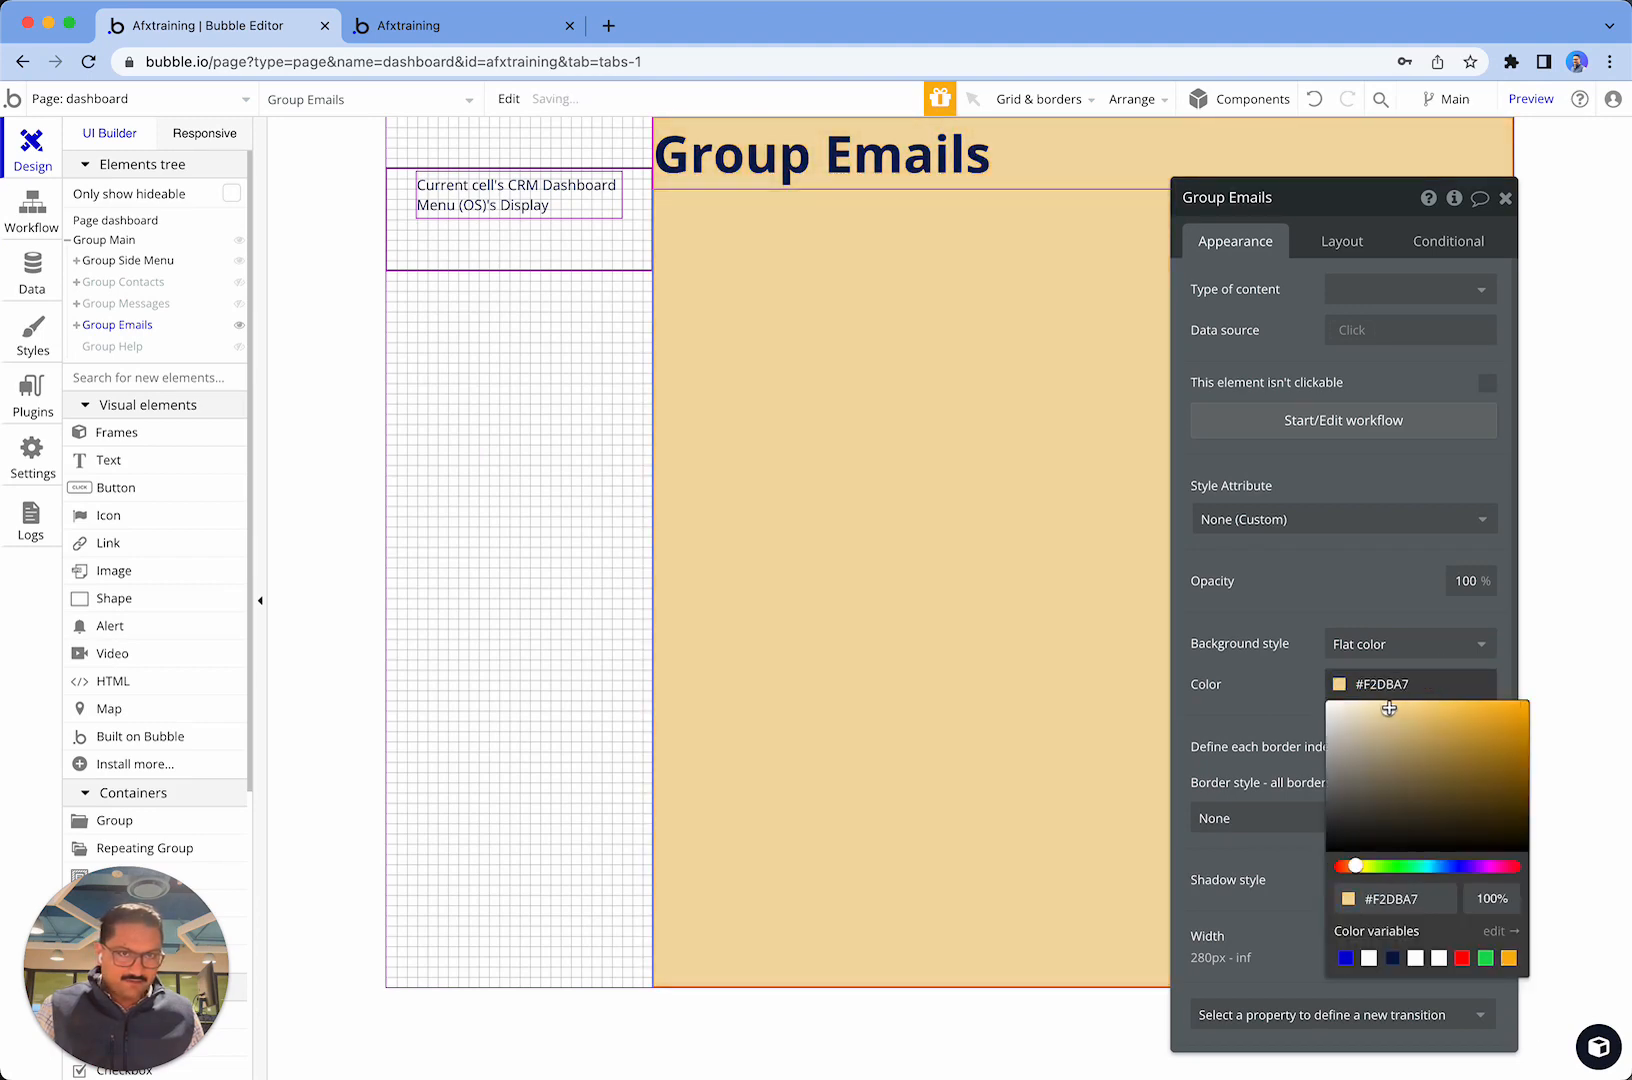
click(1038, 686)
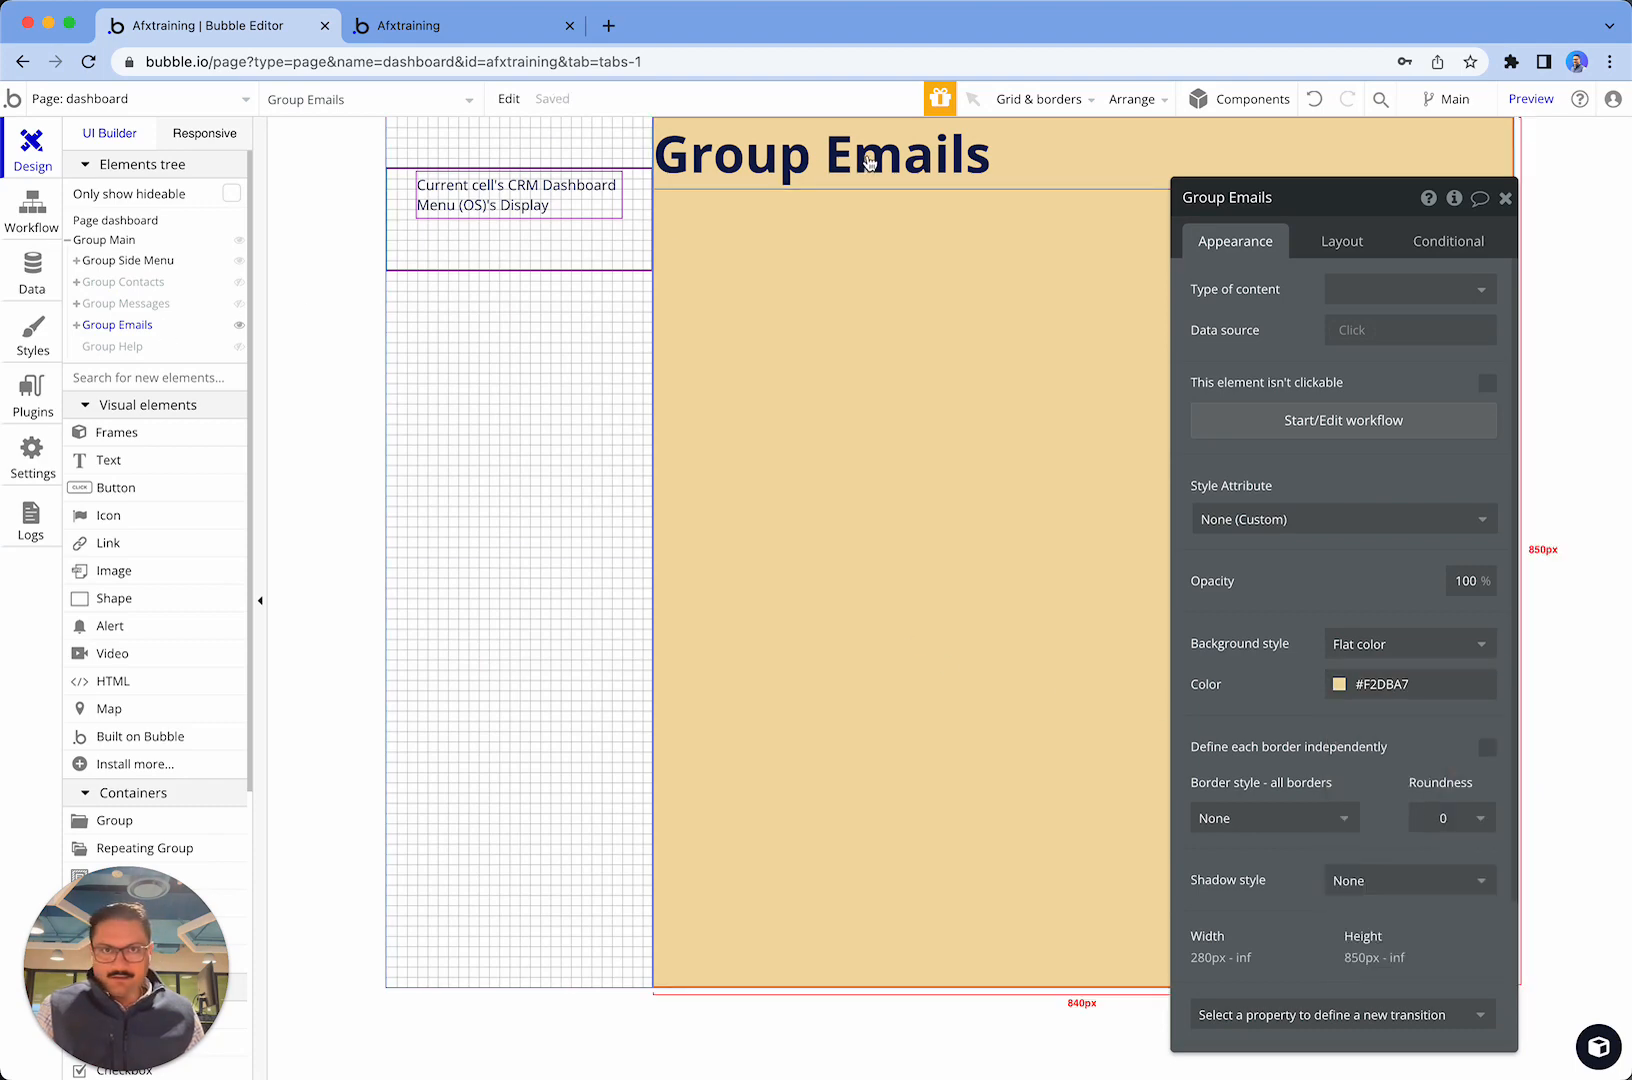
- Copy the Group Emails heading into Group Help and change its text to "Group Help"
click(869, 162)
click(164, 334)
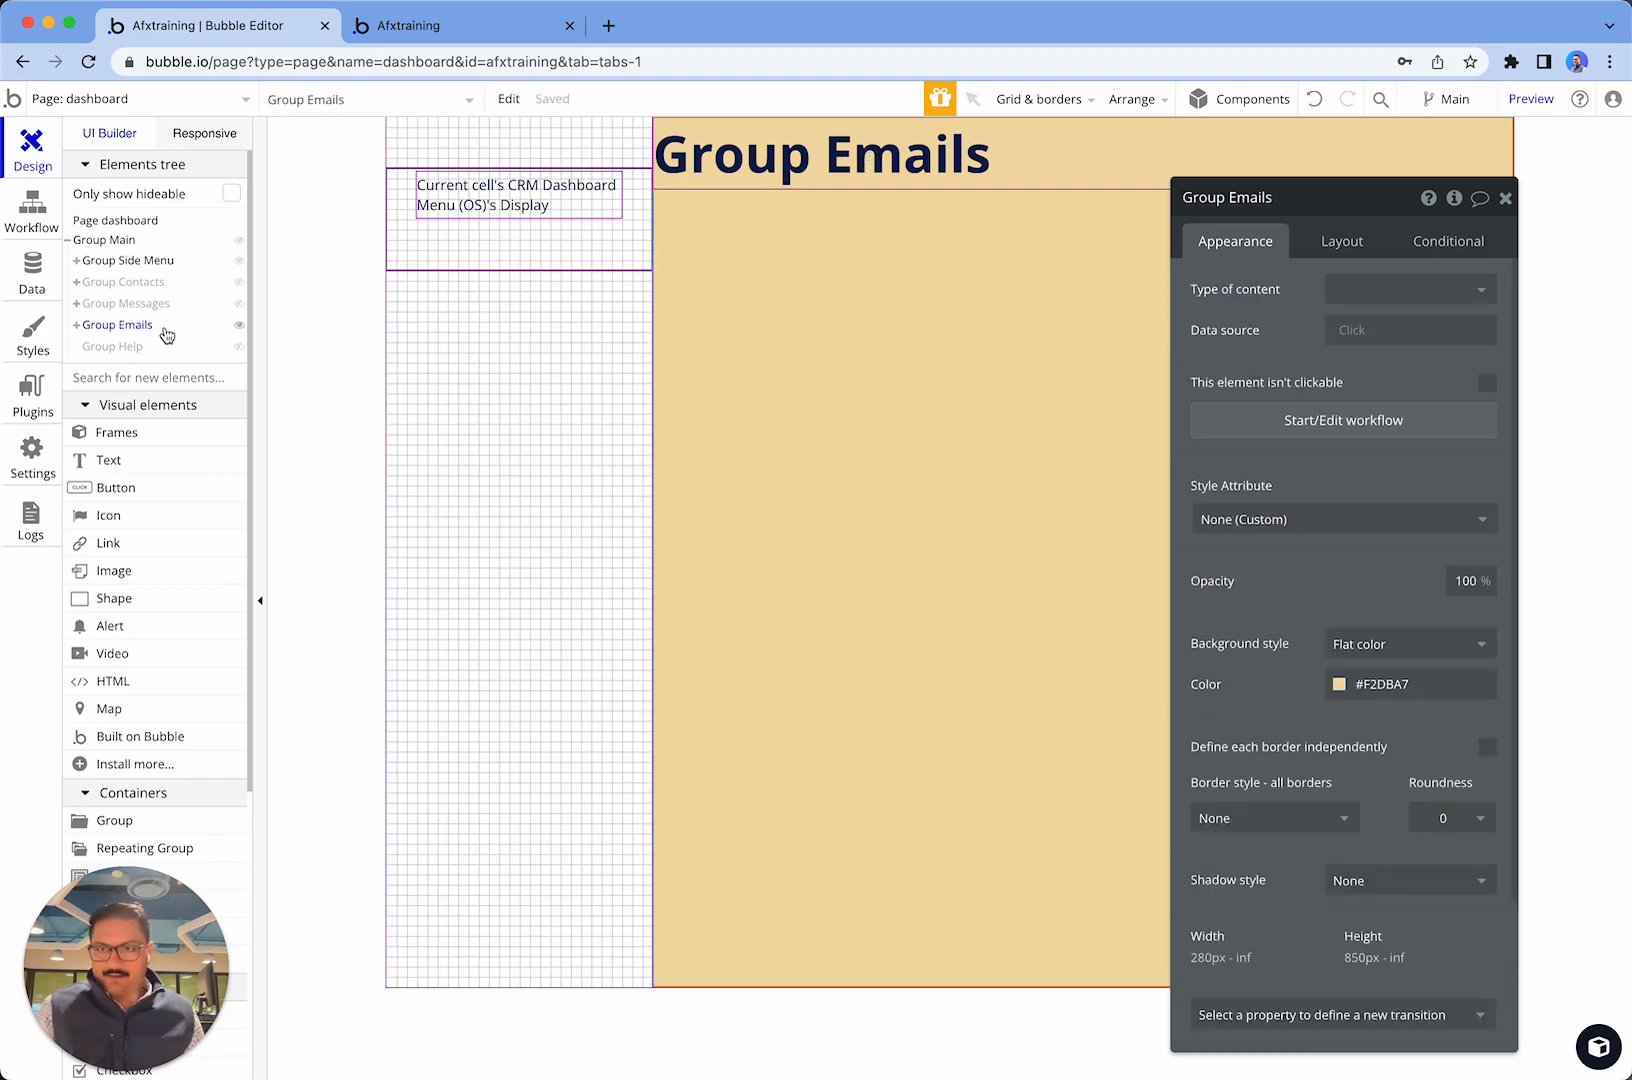
click(164, 334)
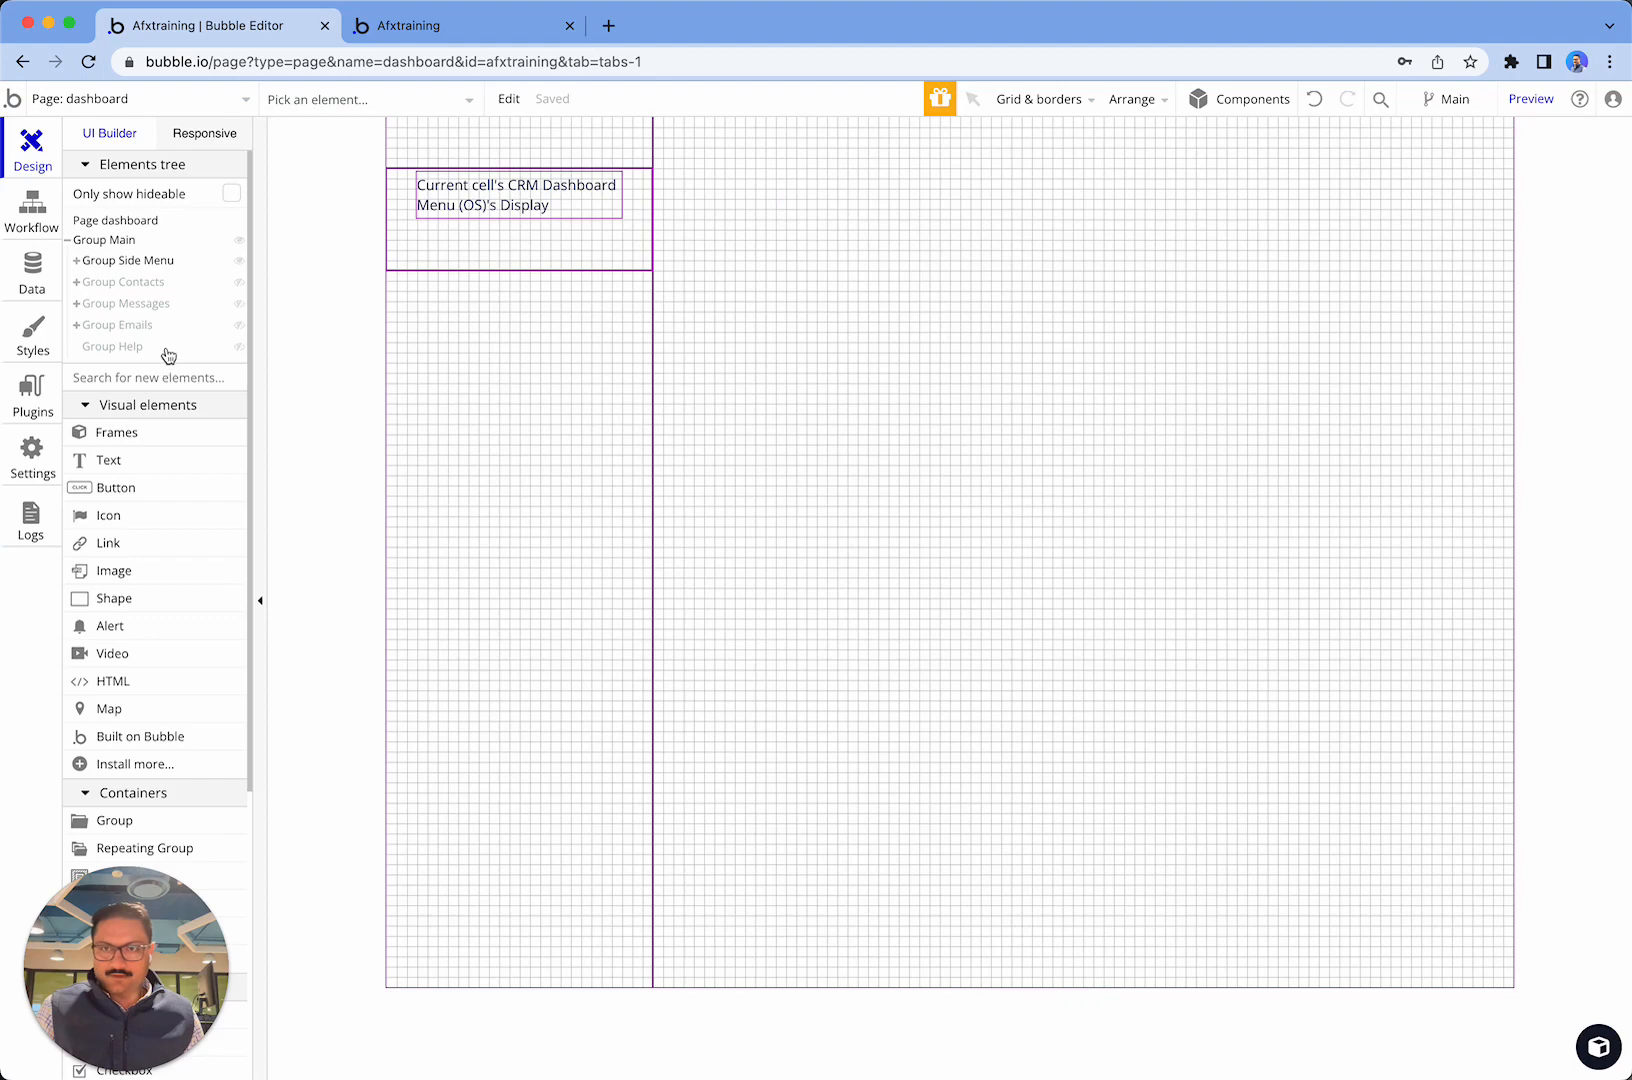
click(168, 356)
click(1053, 335)
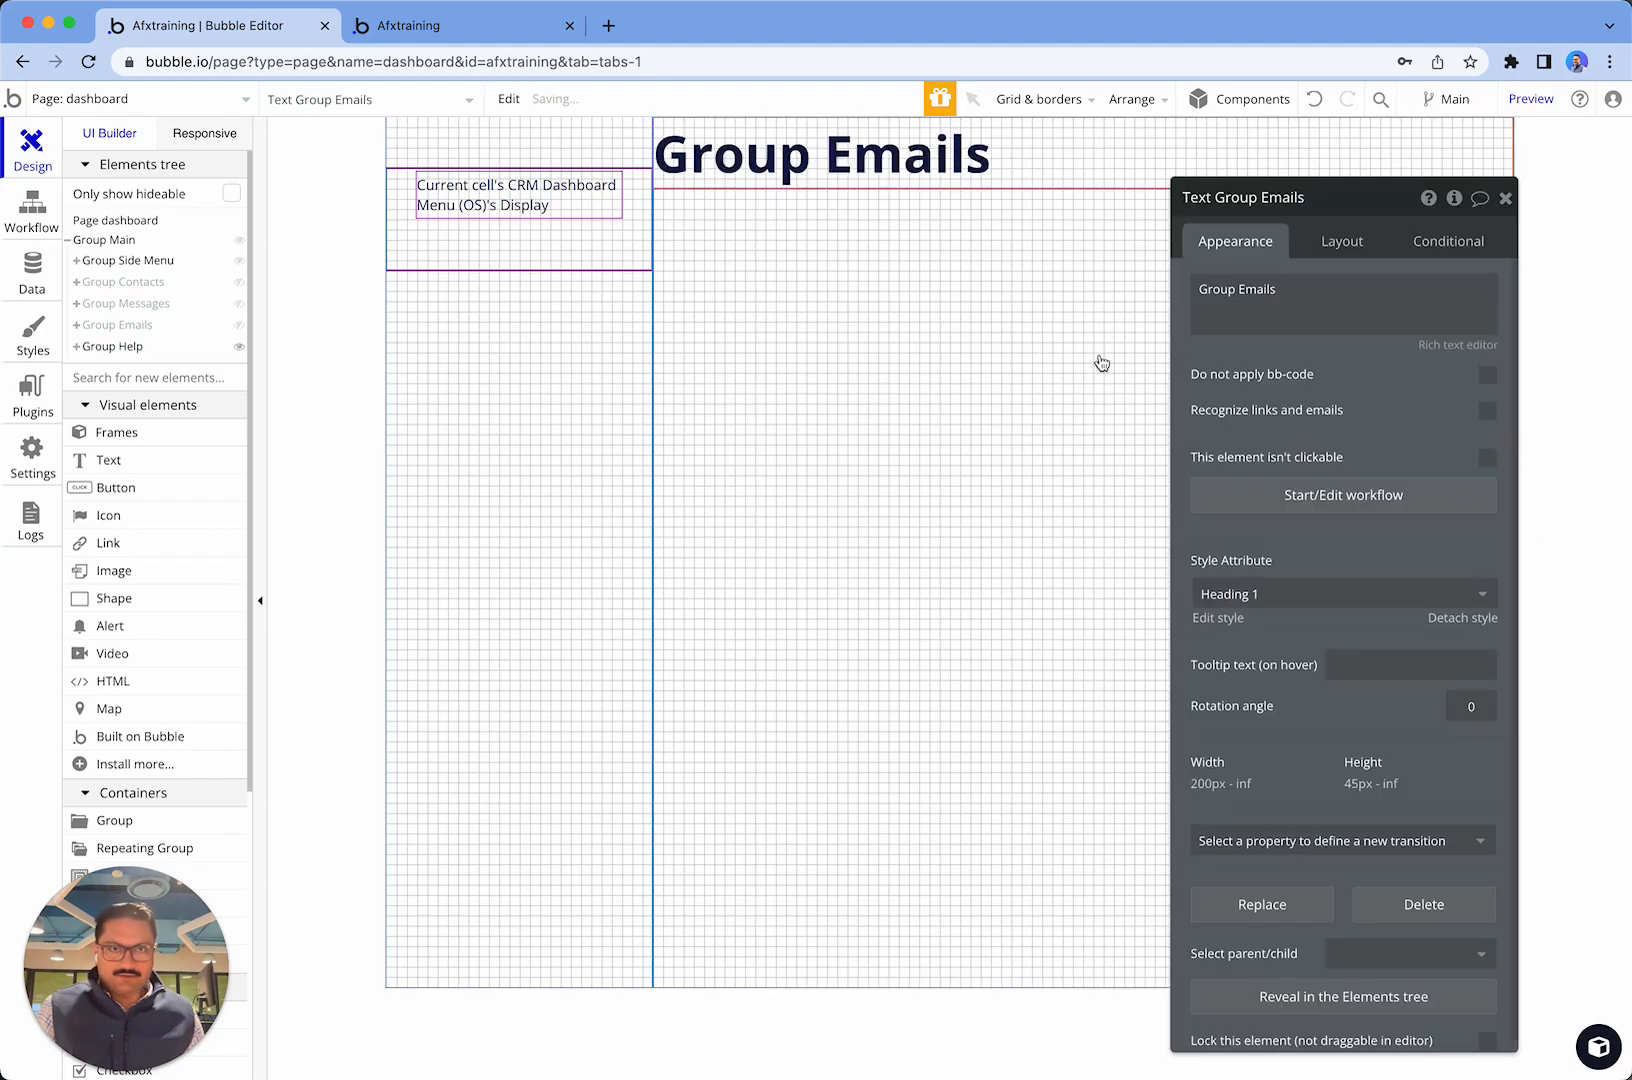
click(1264, 304)
click(1250, 295)
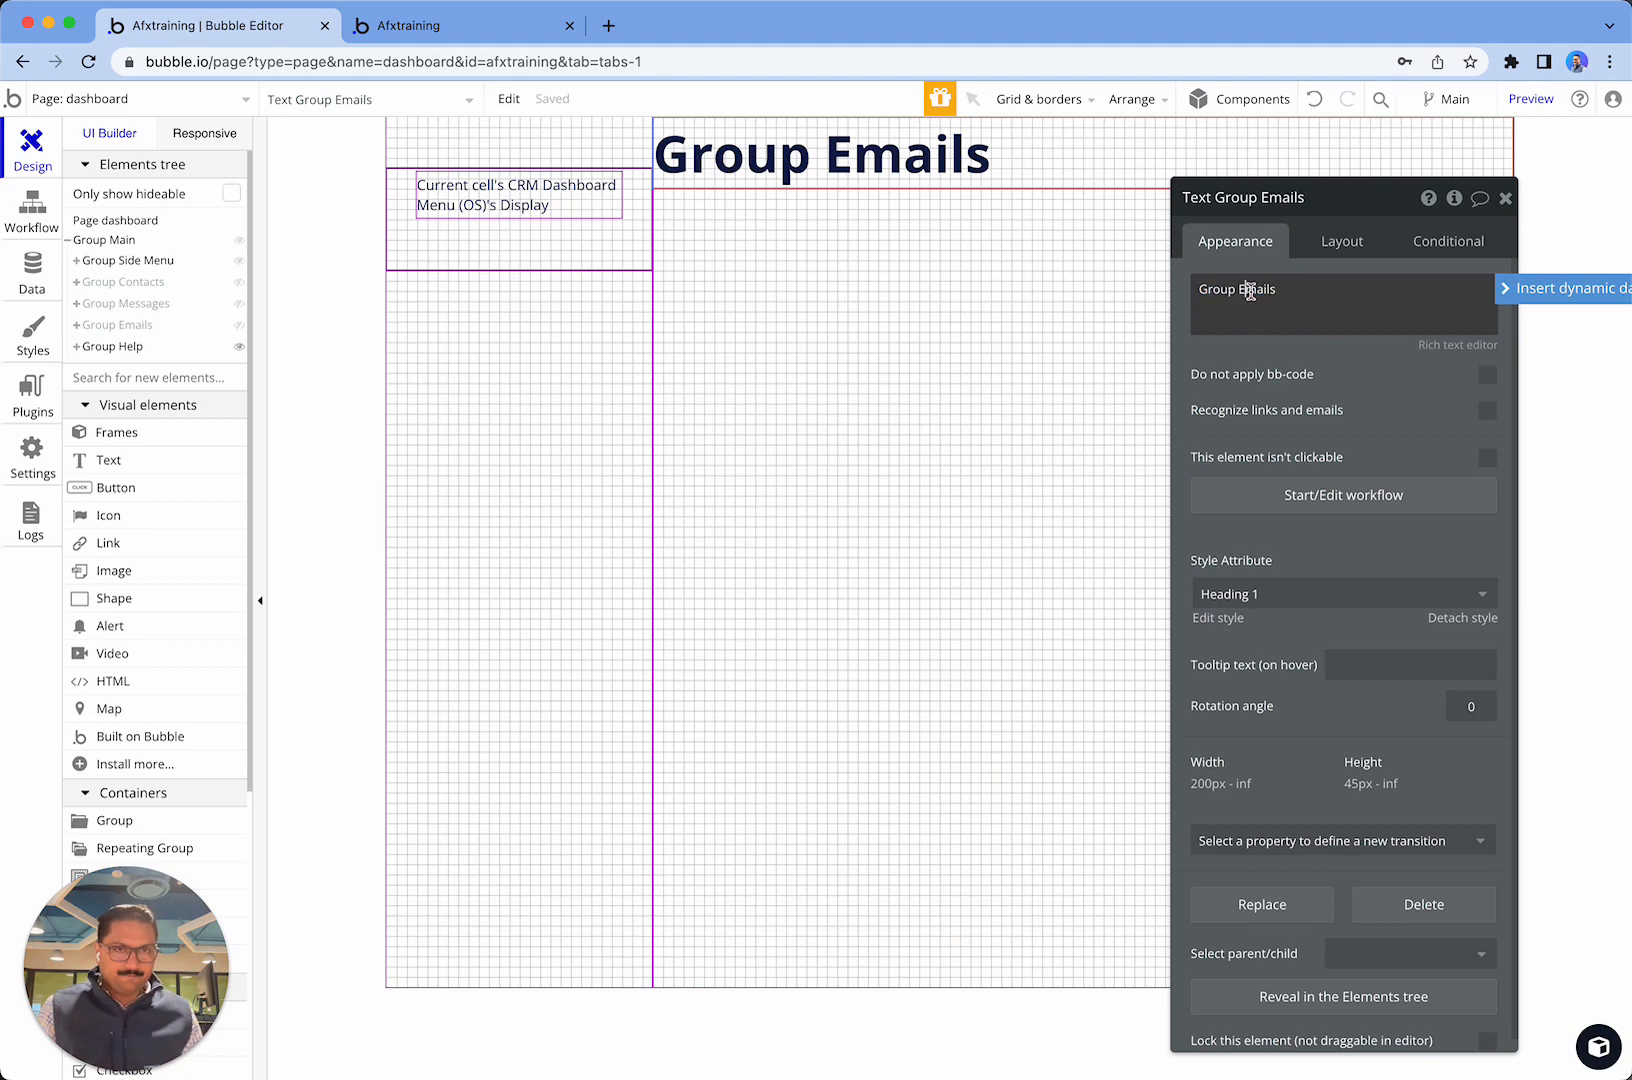
double_click(1250, 292)
text(He)
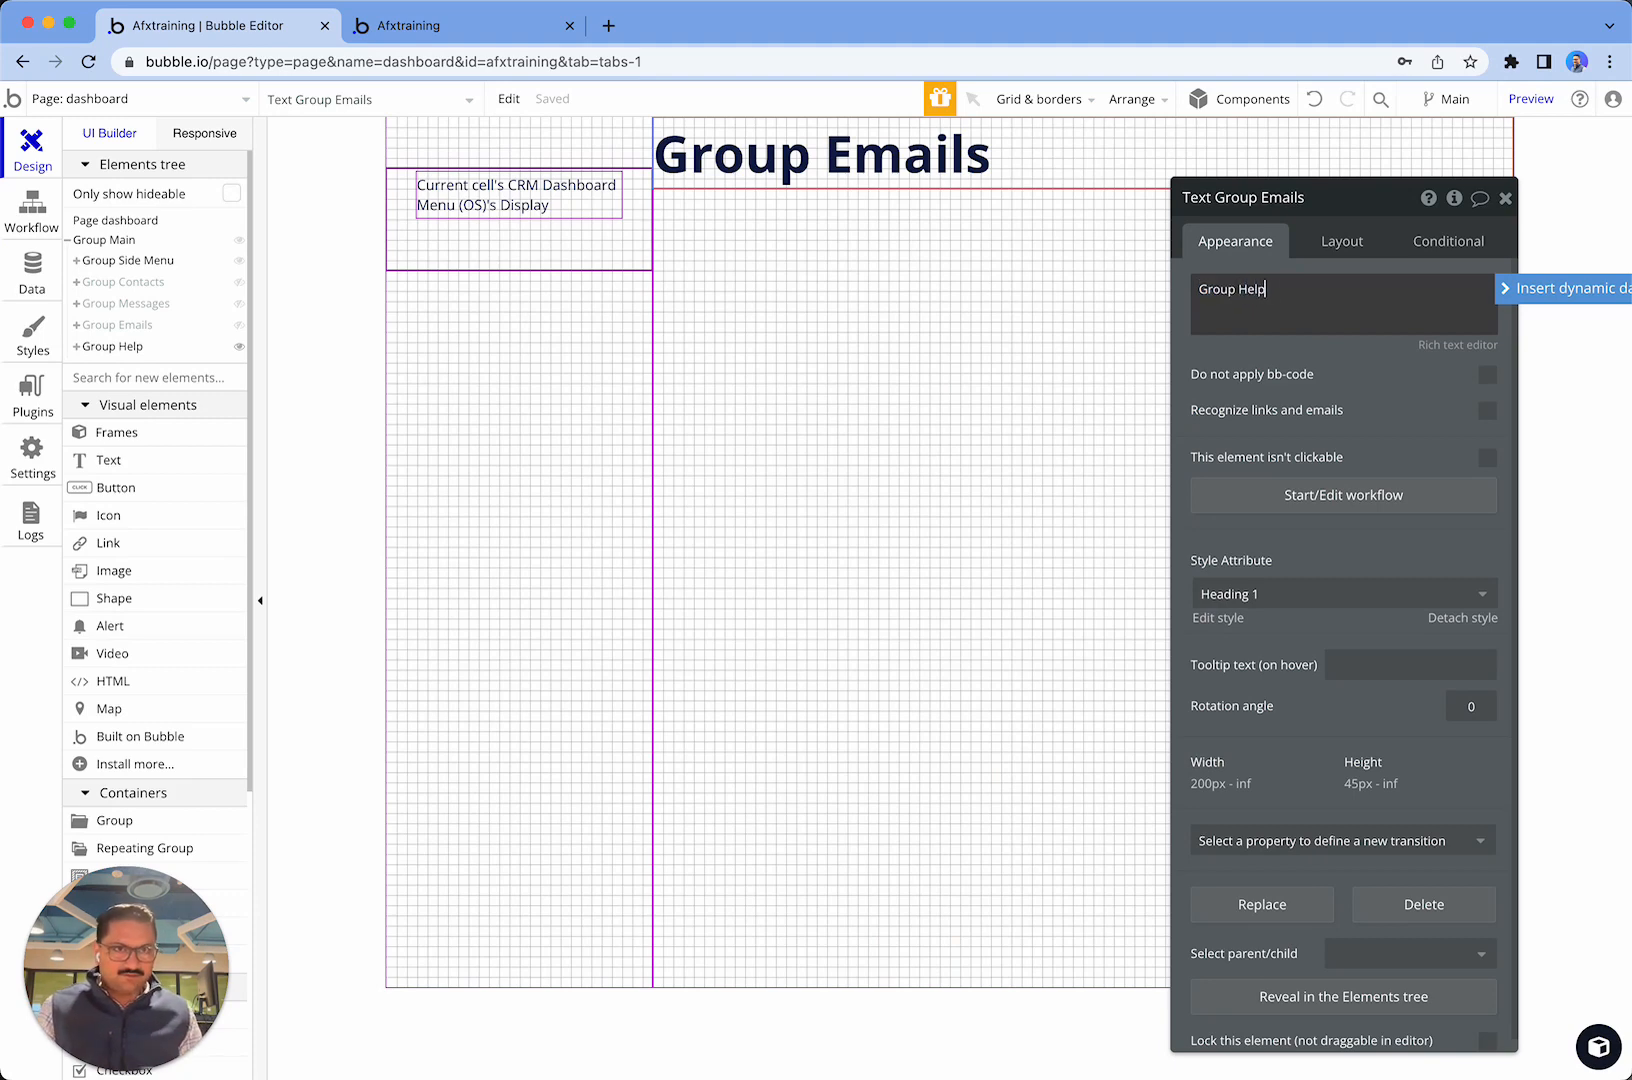
text(lp)
- Detach the Standard Group style from Group Help and give it a flat light red background, #F59595
click(871, 375)
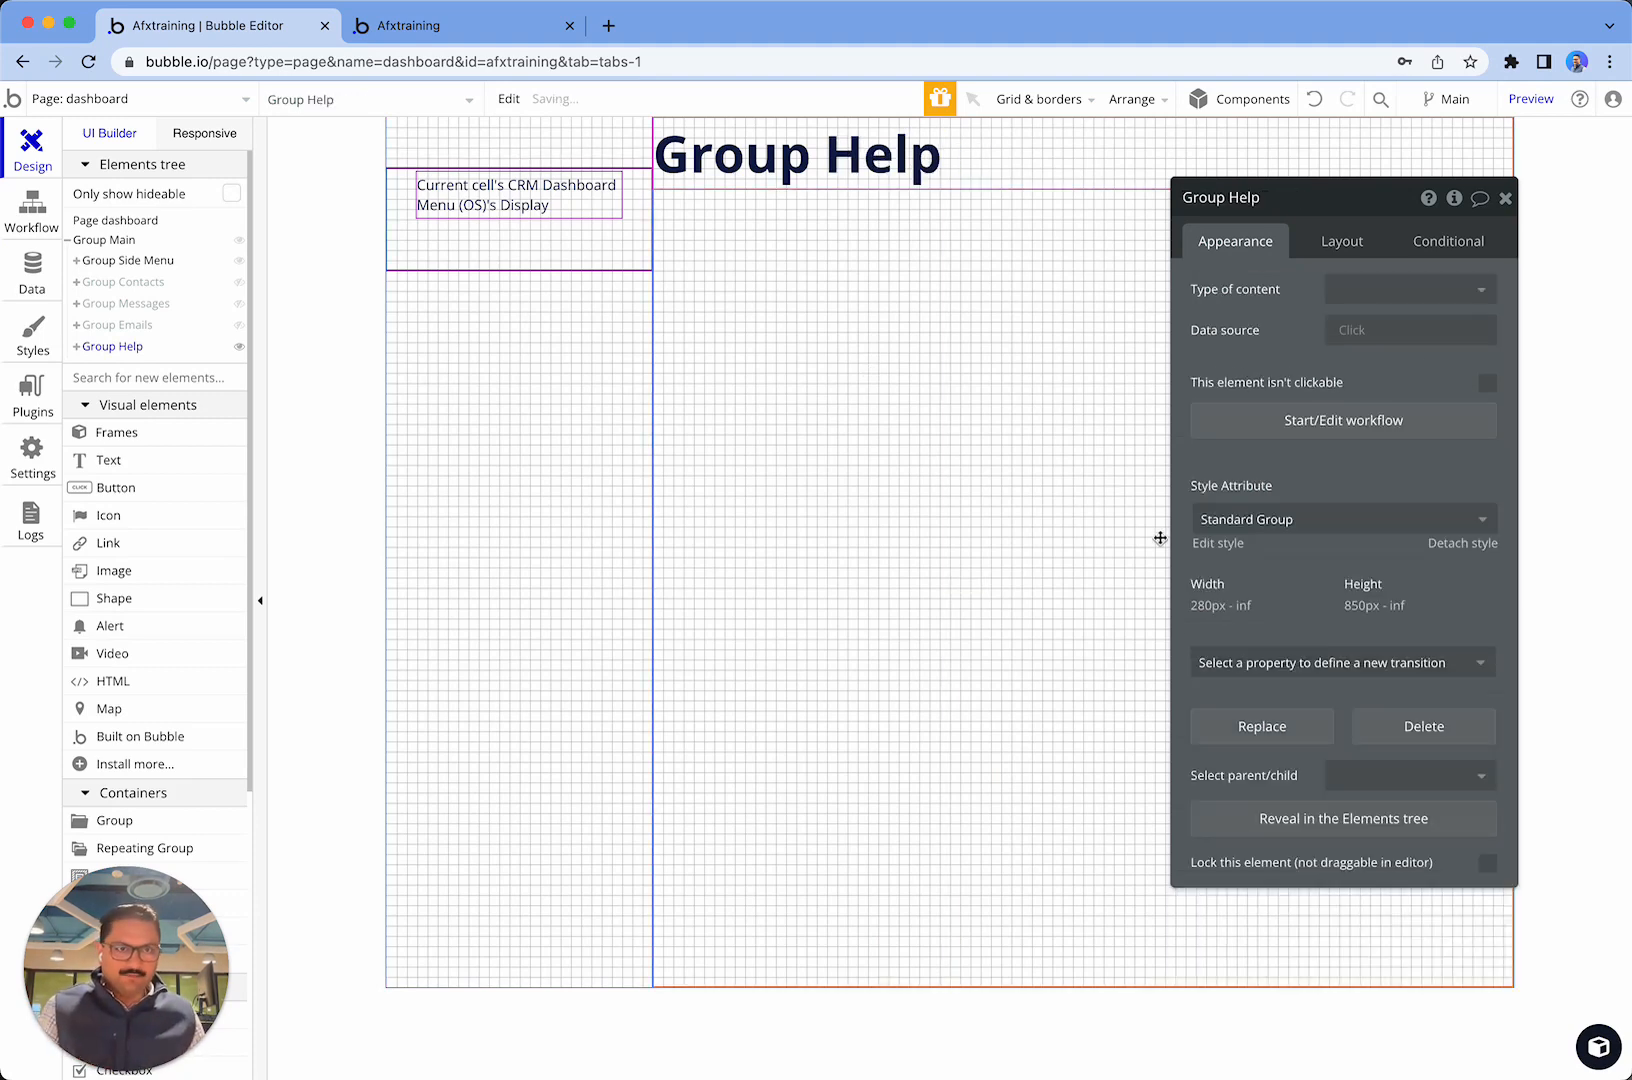
click(1431, 541)
click(1395, 658)
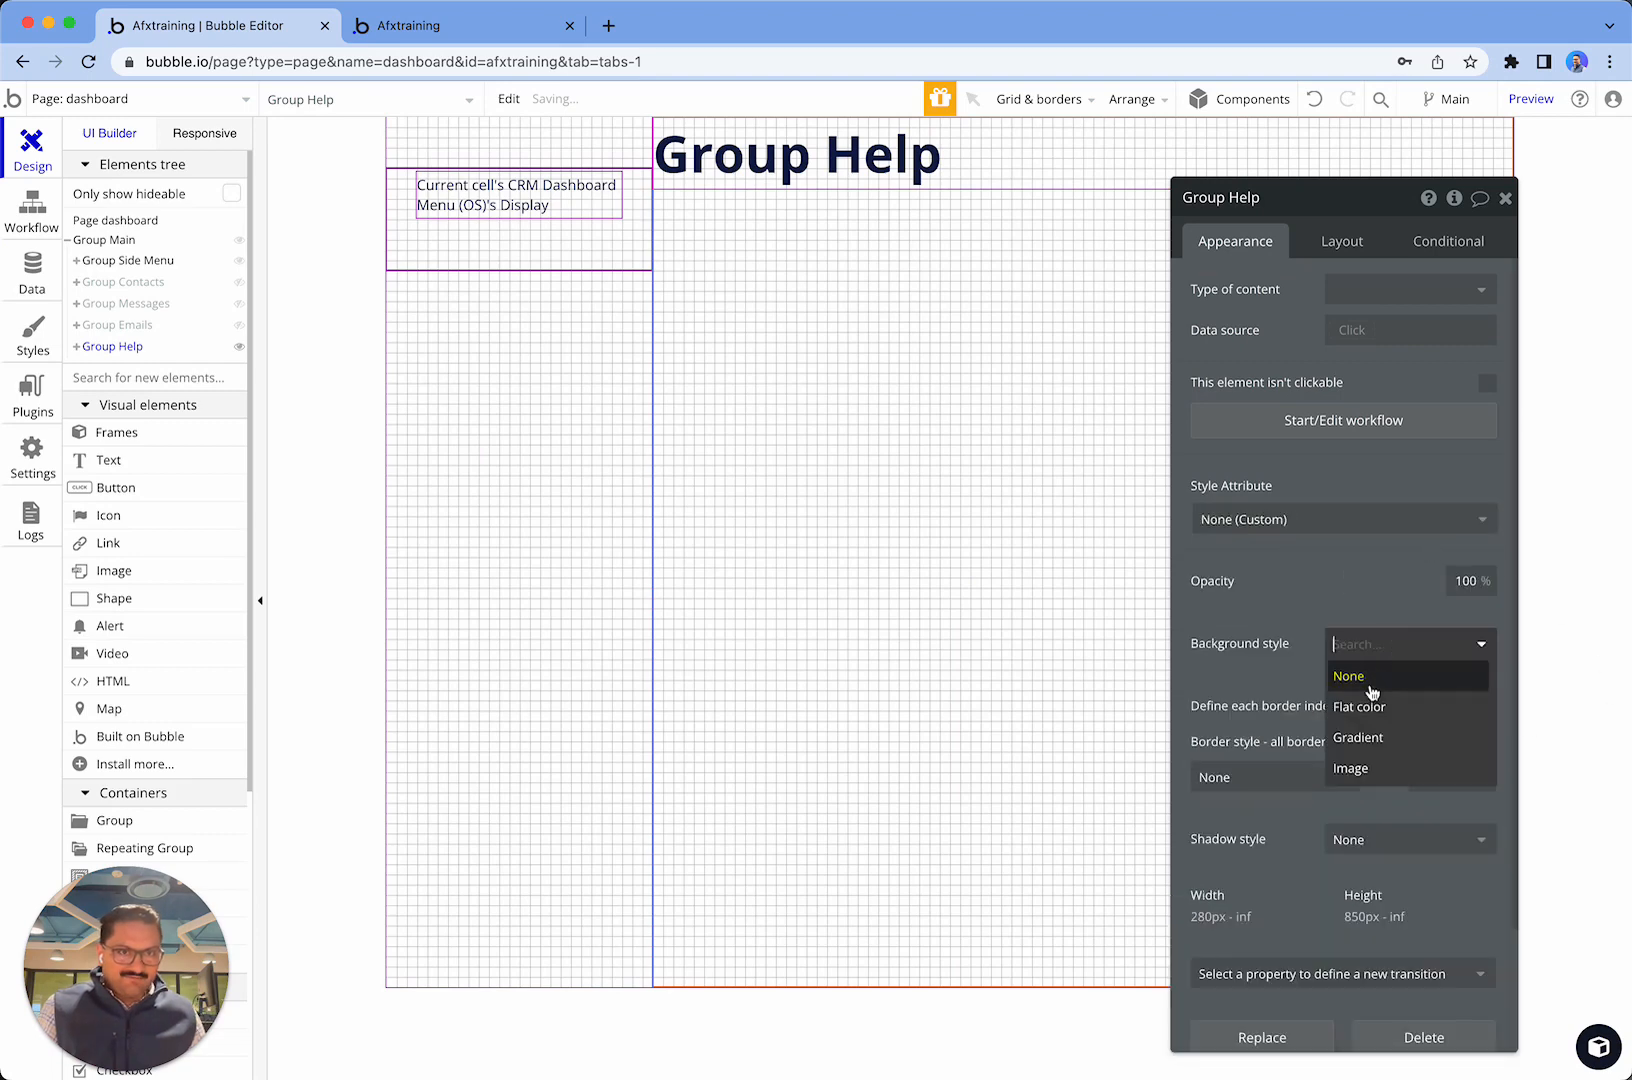
click(1380, 700)
click(1389, 695)
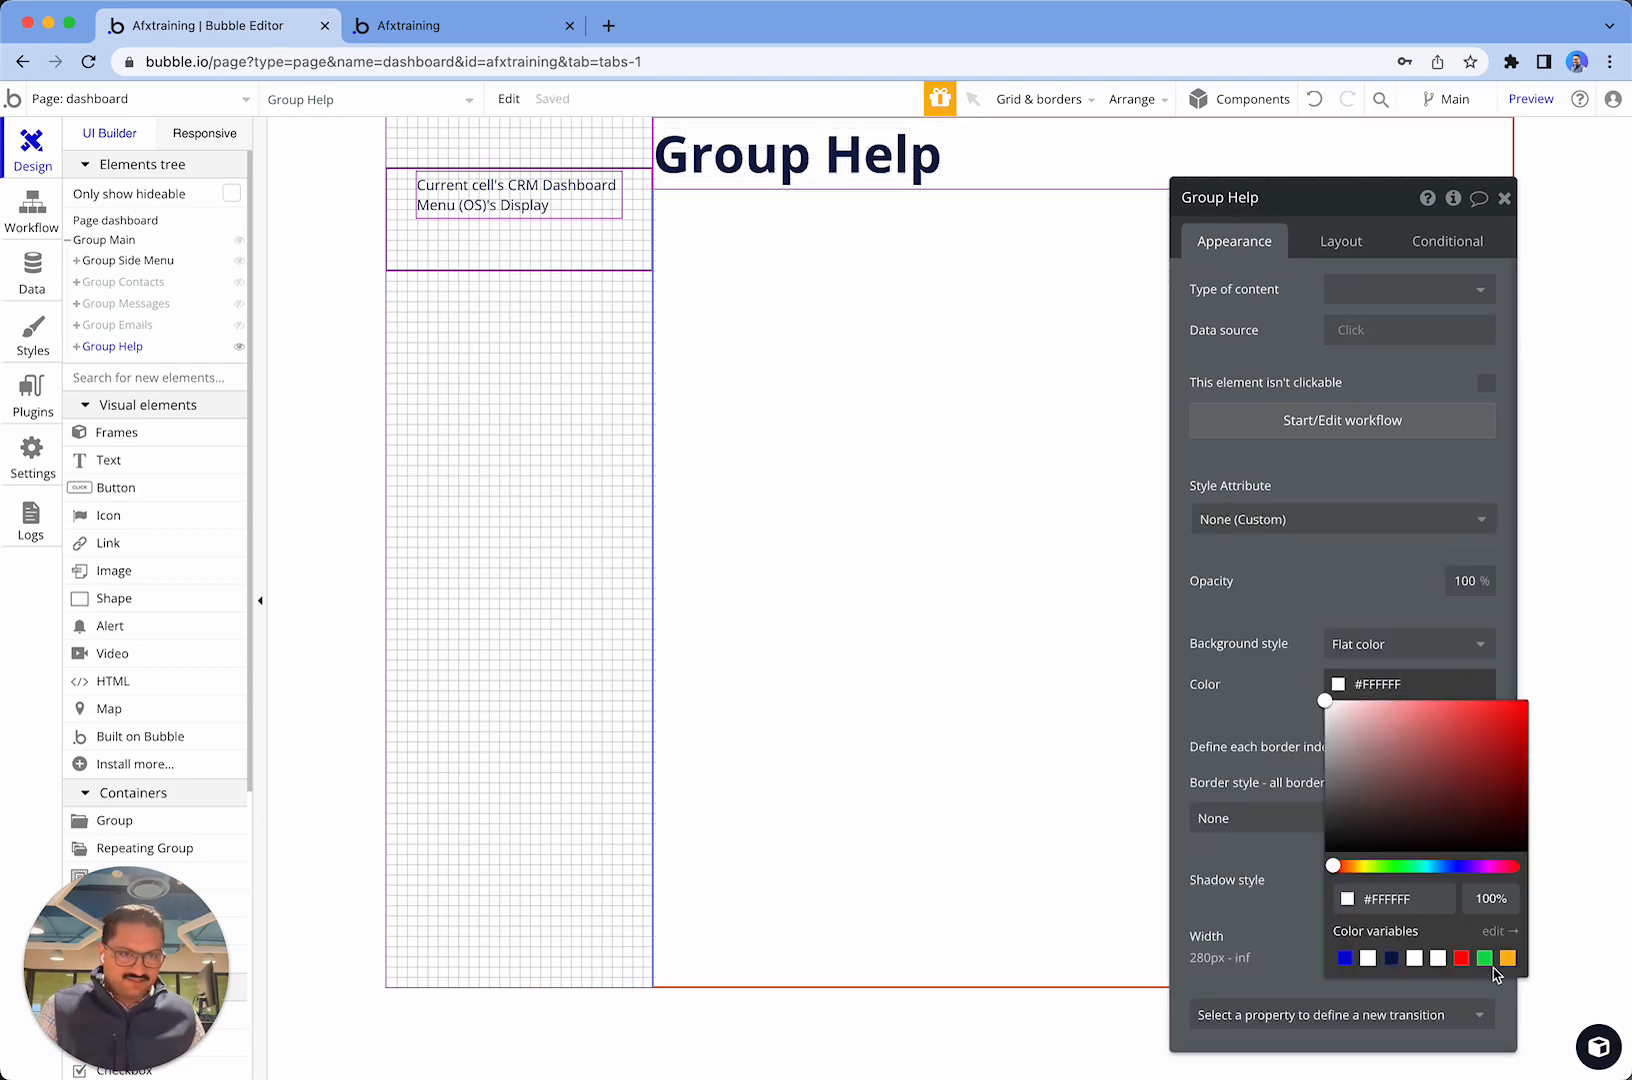
click(1461, 958)
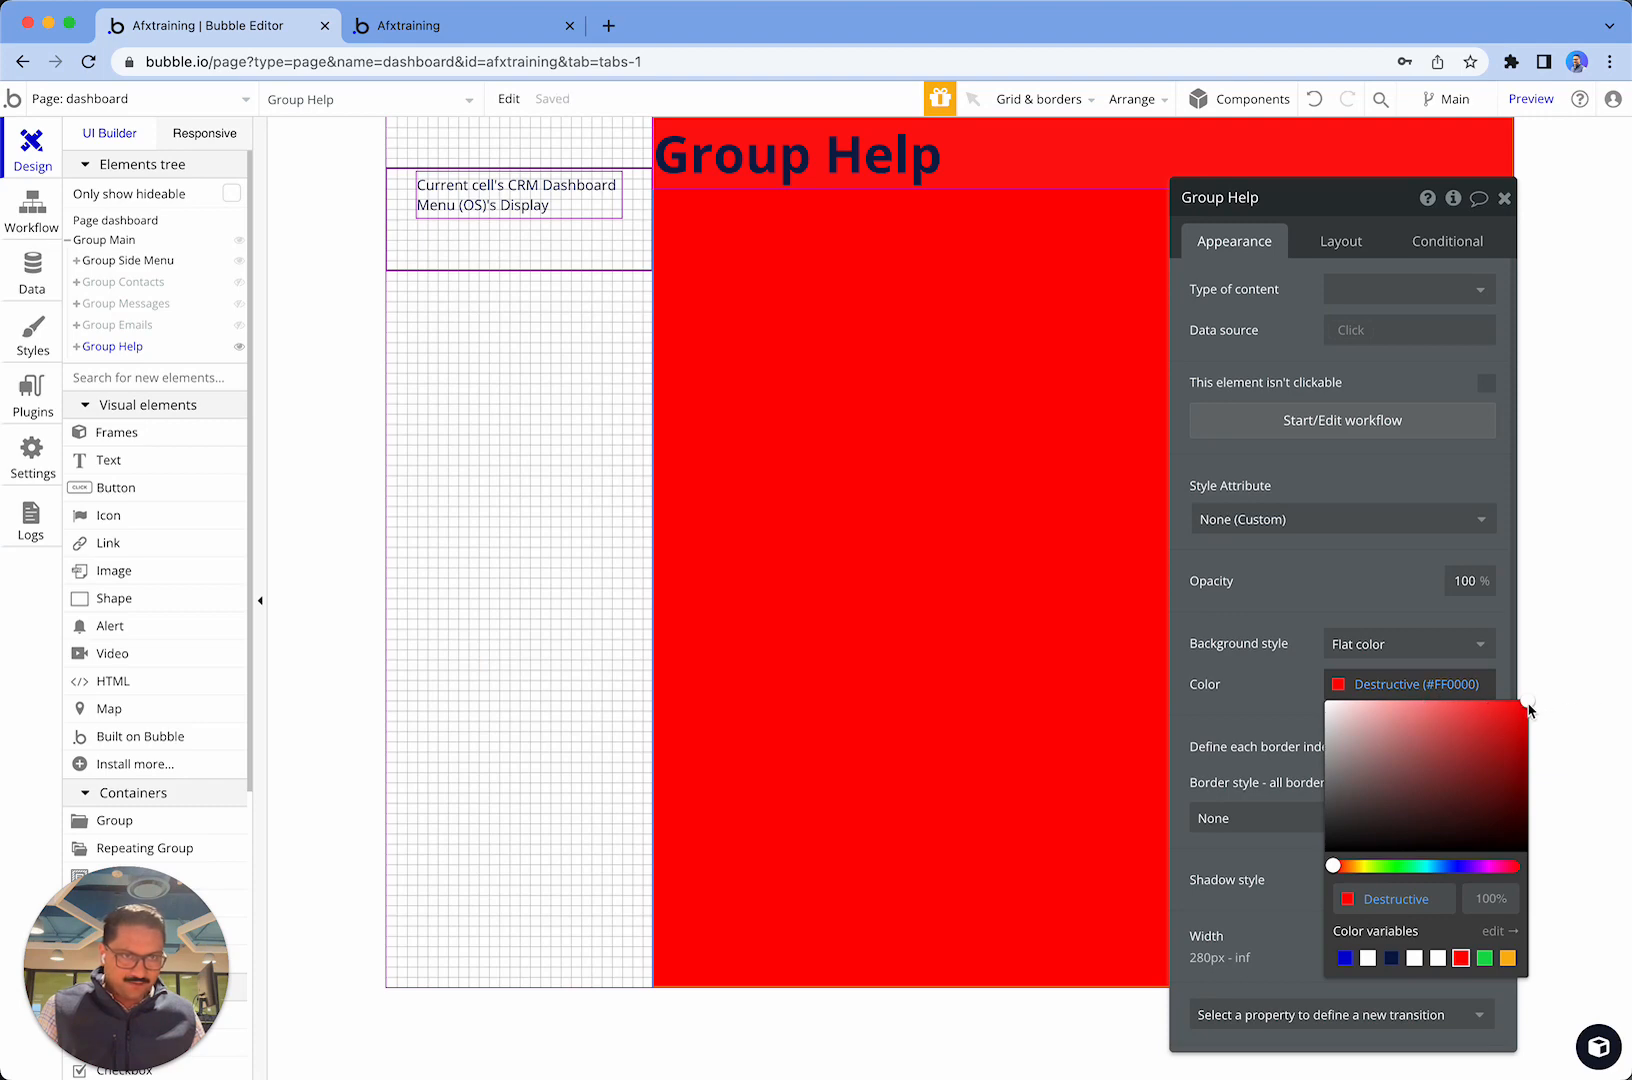
click(1490, 707)
drag(1419, 728, 1404, 707)
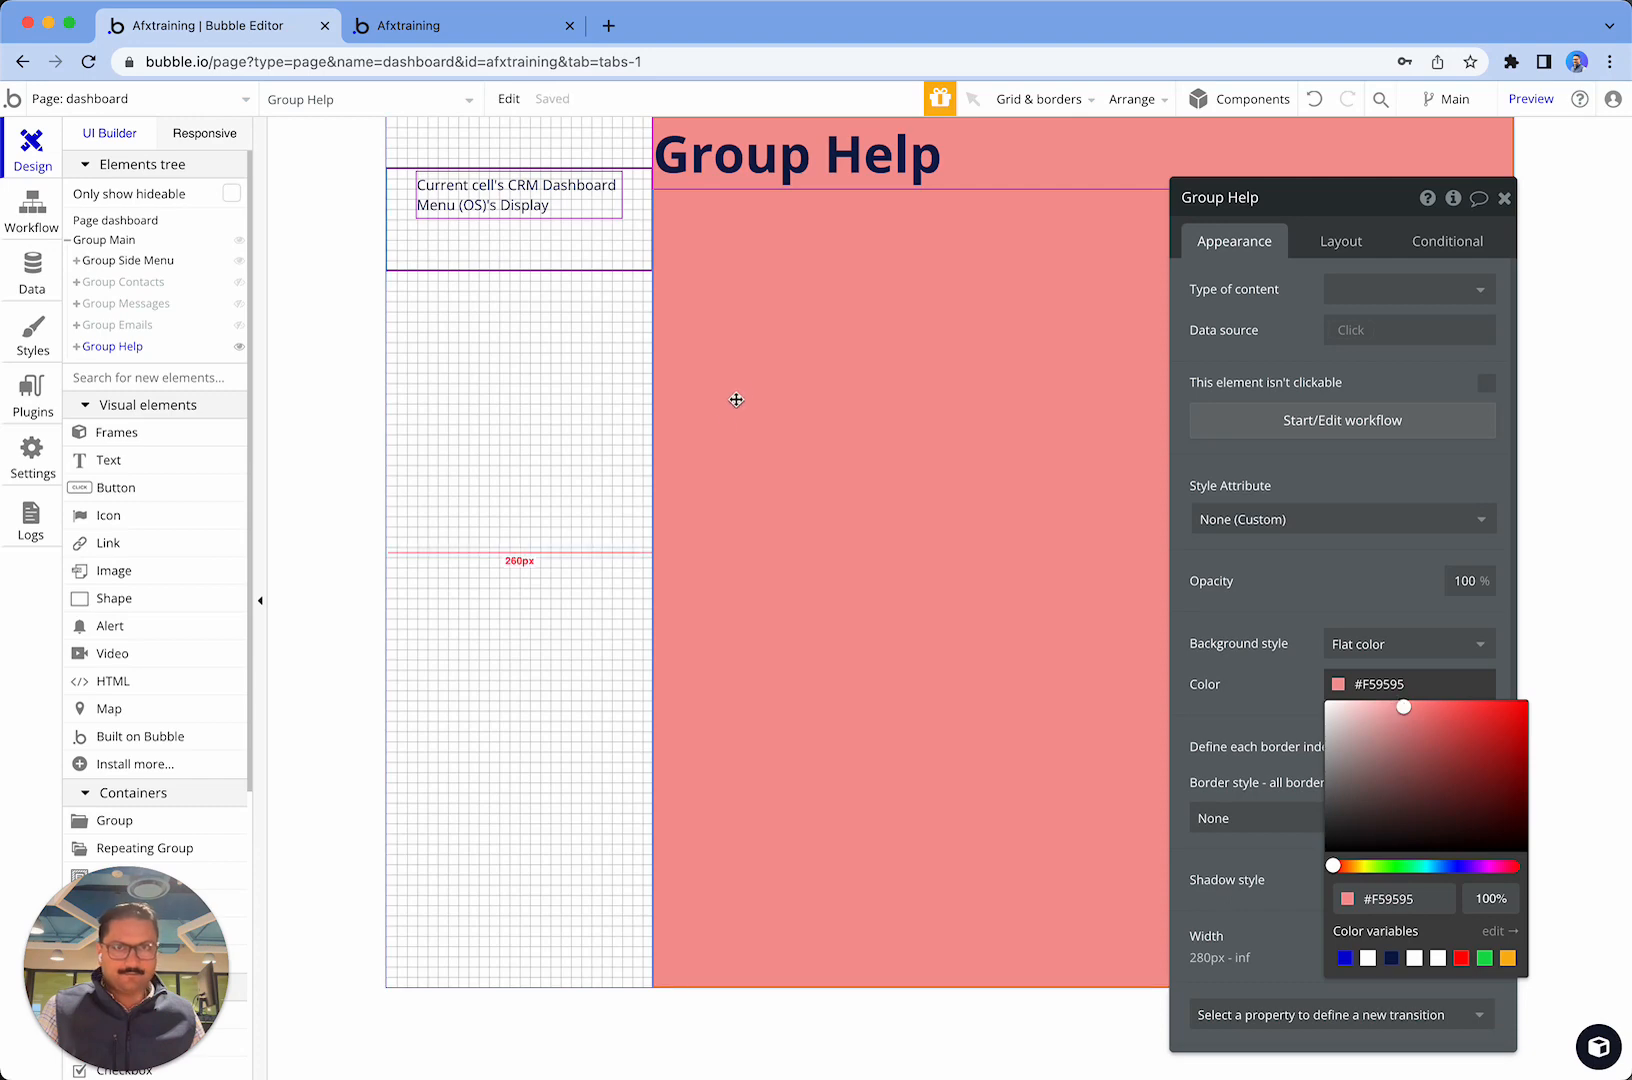
click(538, 479)
click(1503, 203)
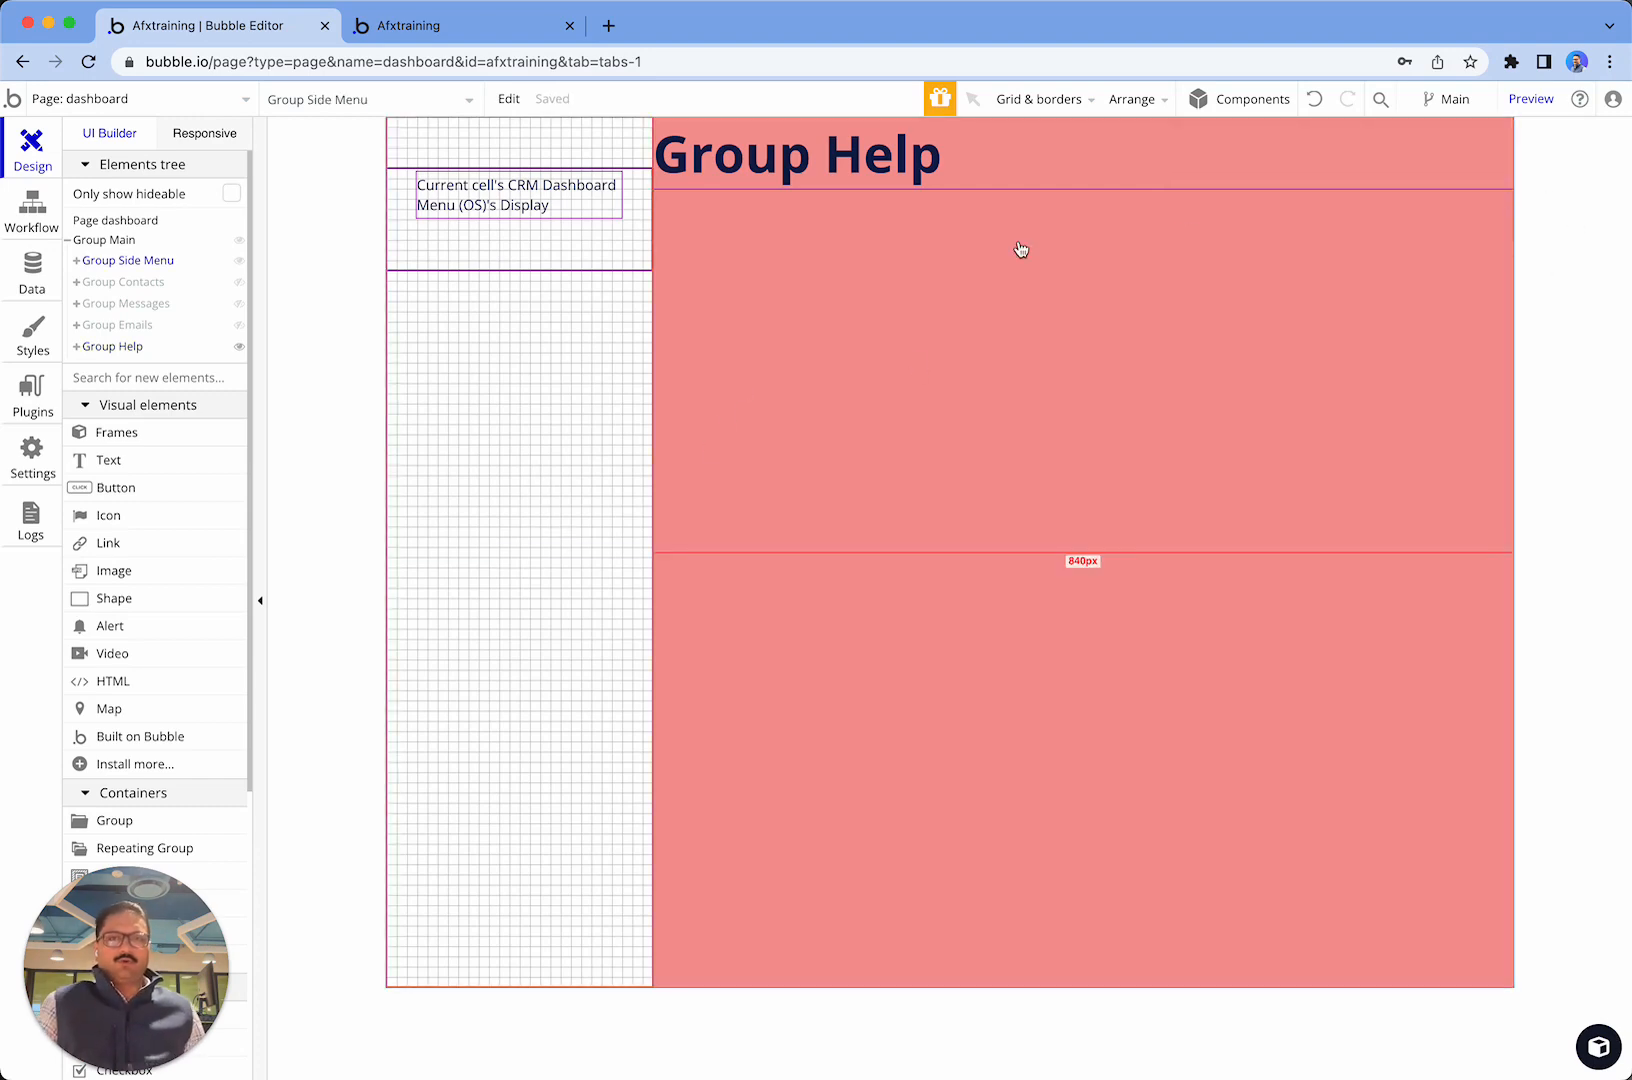
- Show Group Contacts in the editor and refresh the dashboard preview to examine the side menu
click(918, 361)
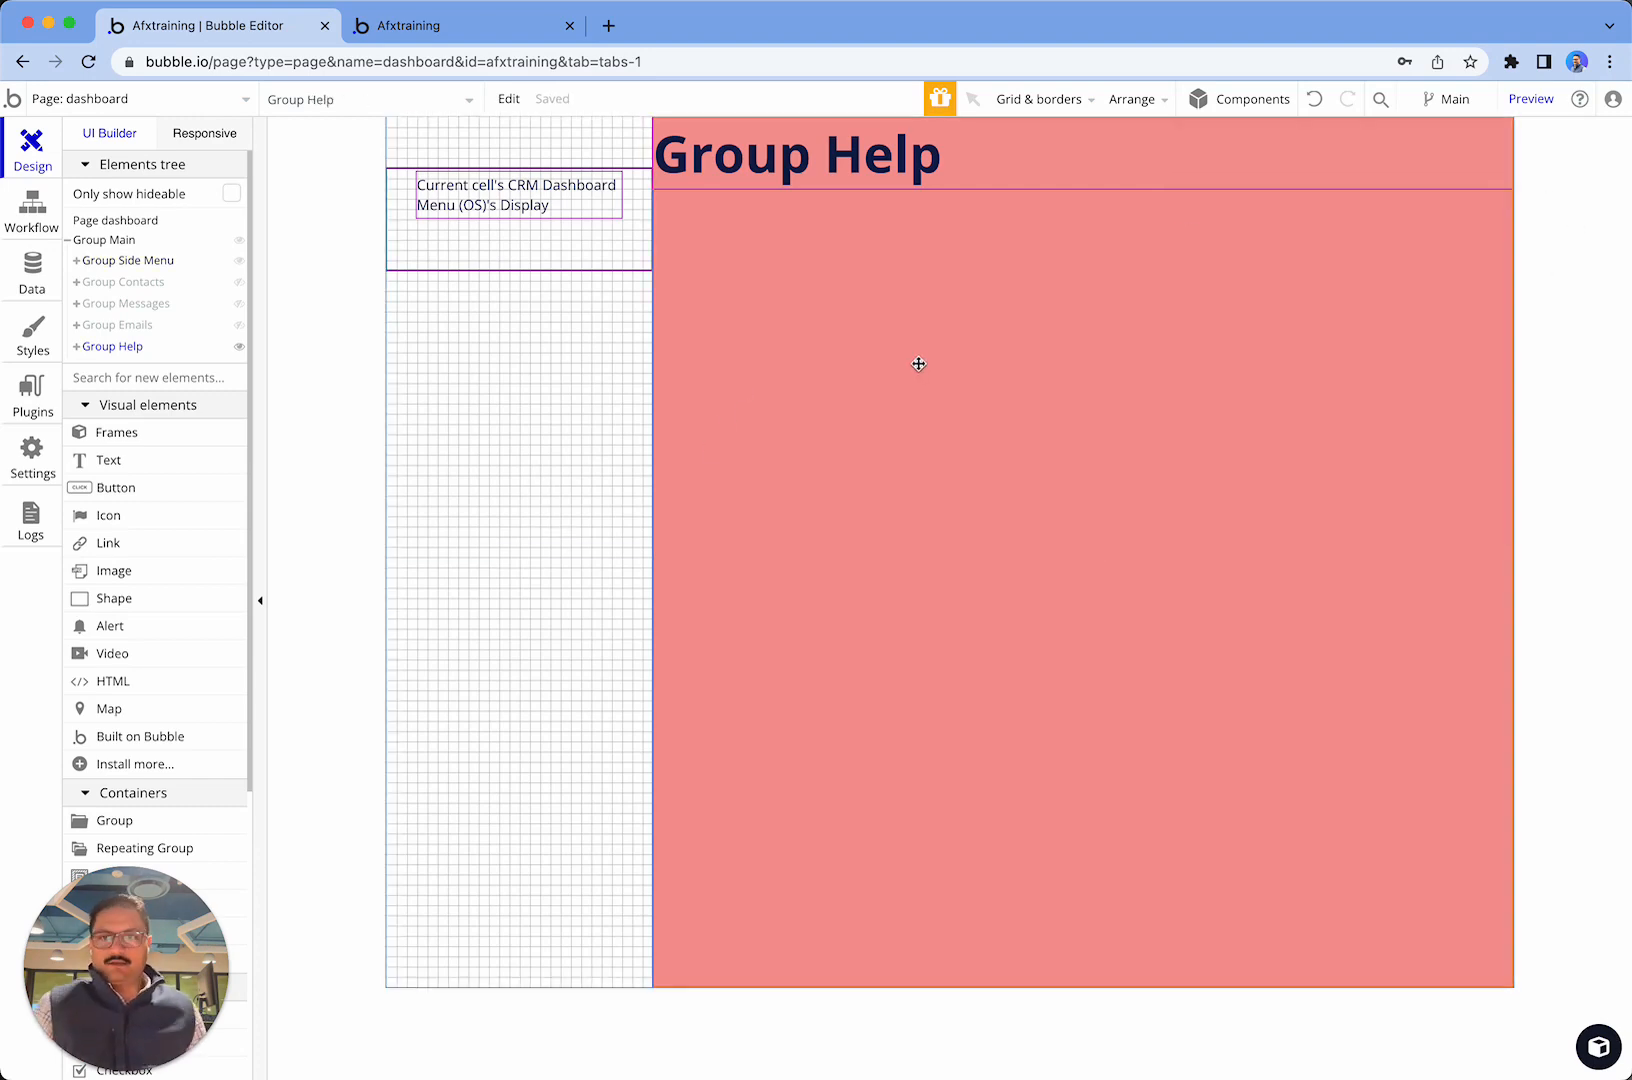
click(155, 283)
click(434, 30)
click(449, 112)
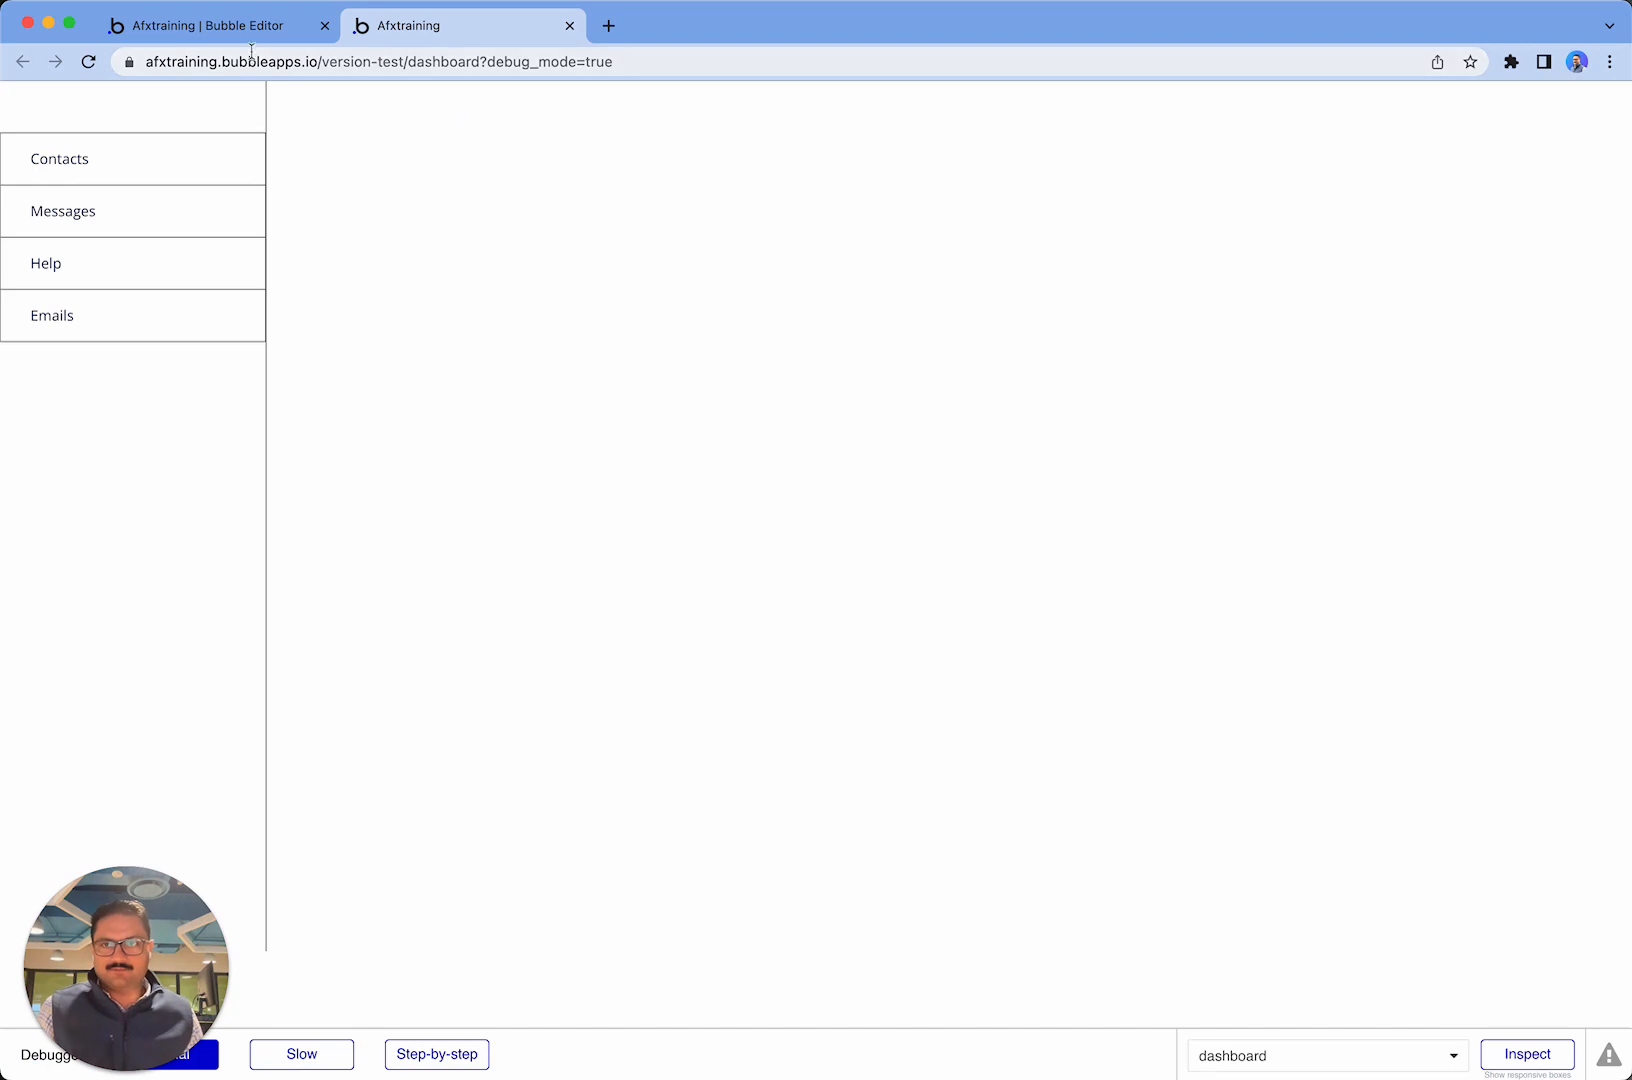
click(221, 30)
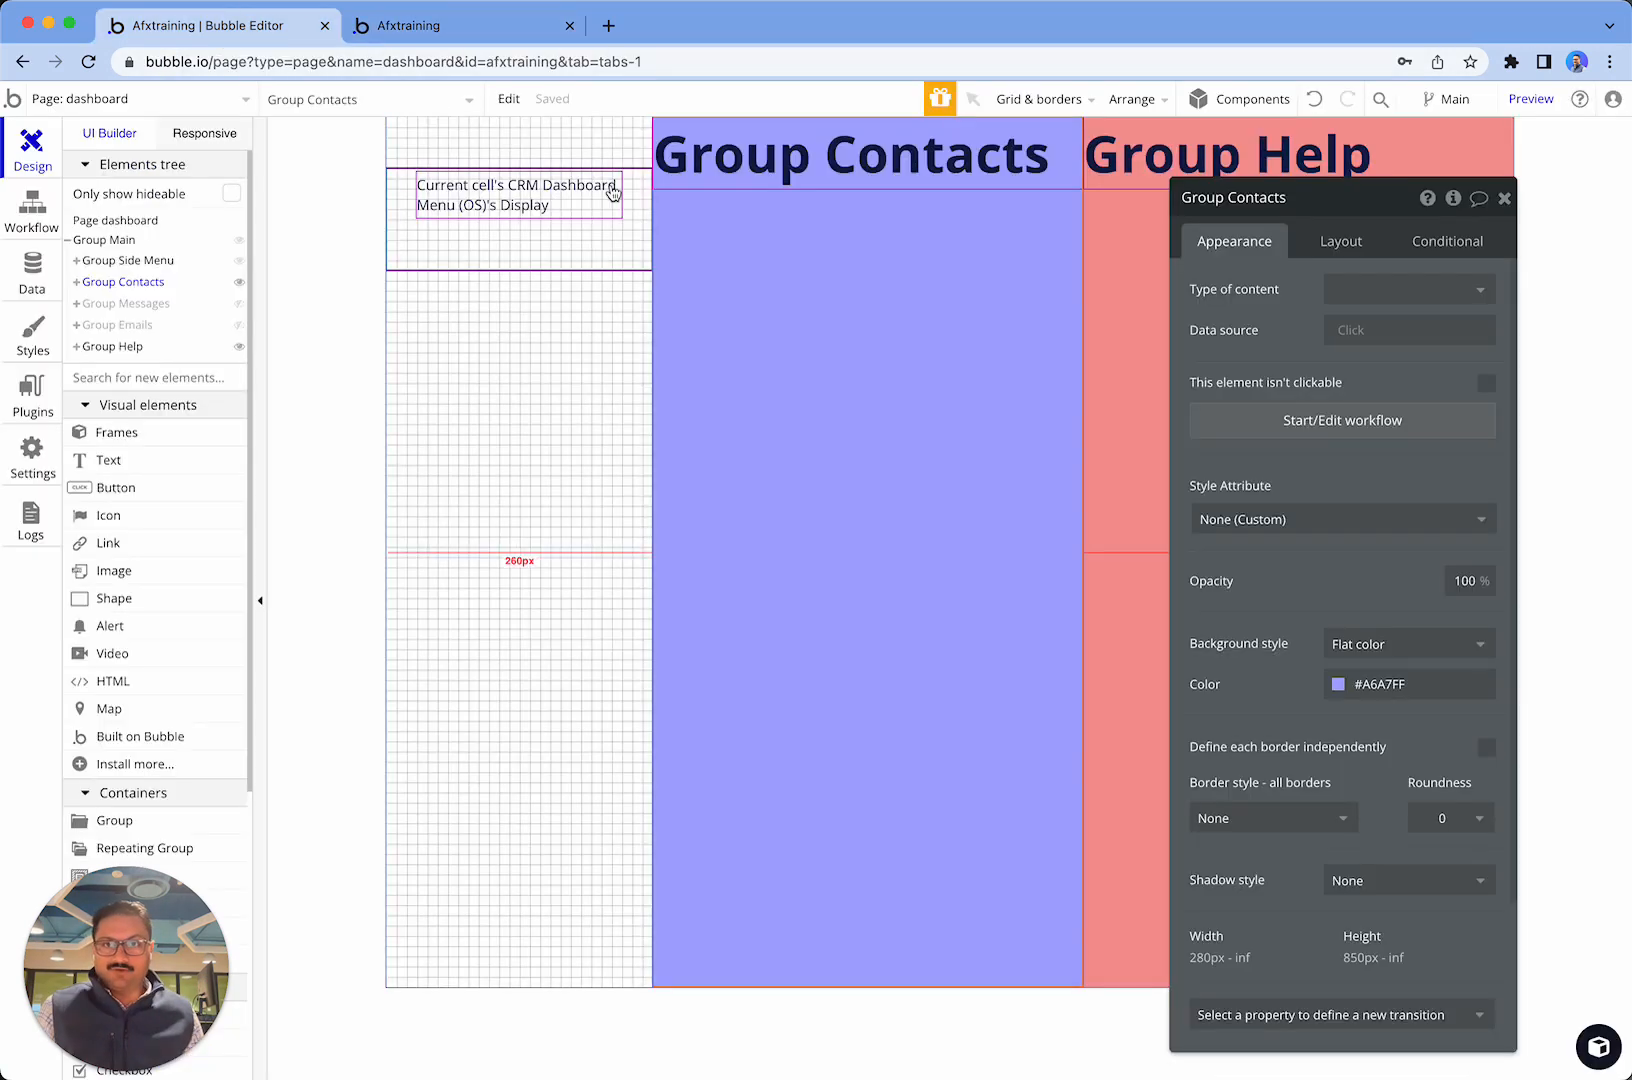
click(409, 18)
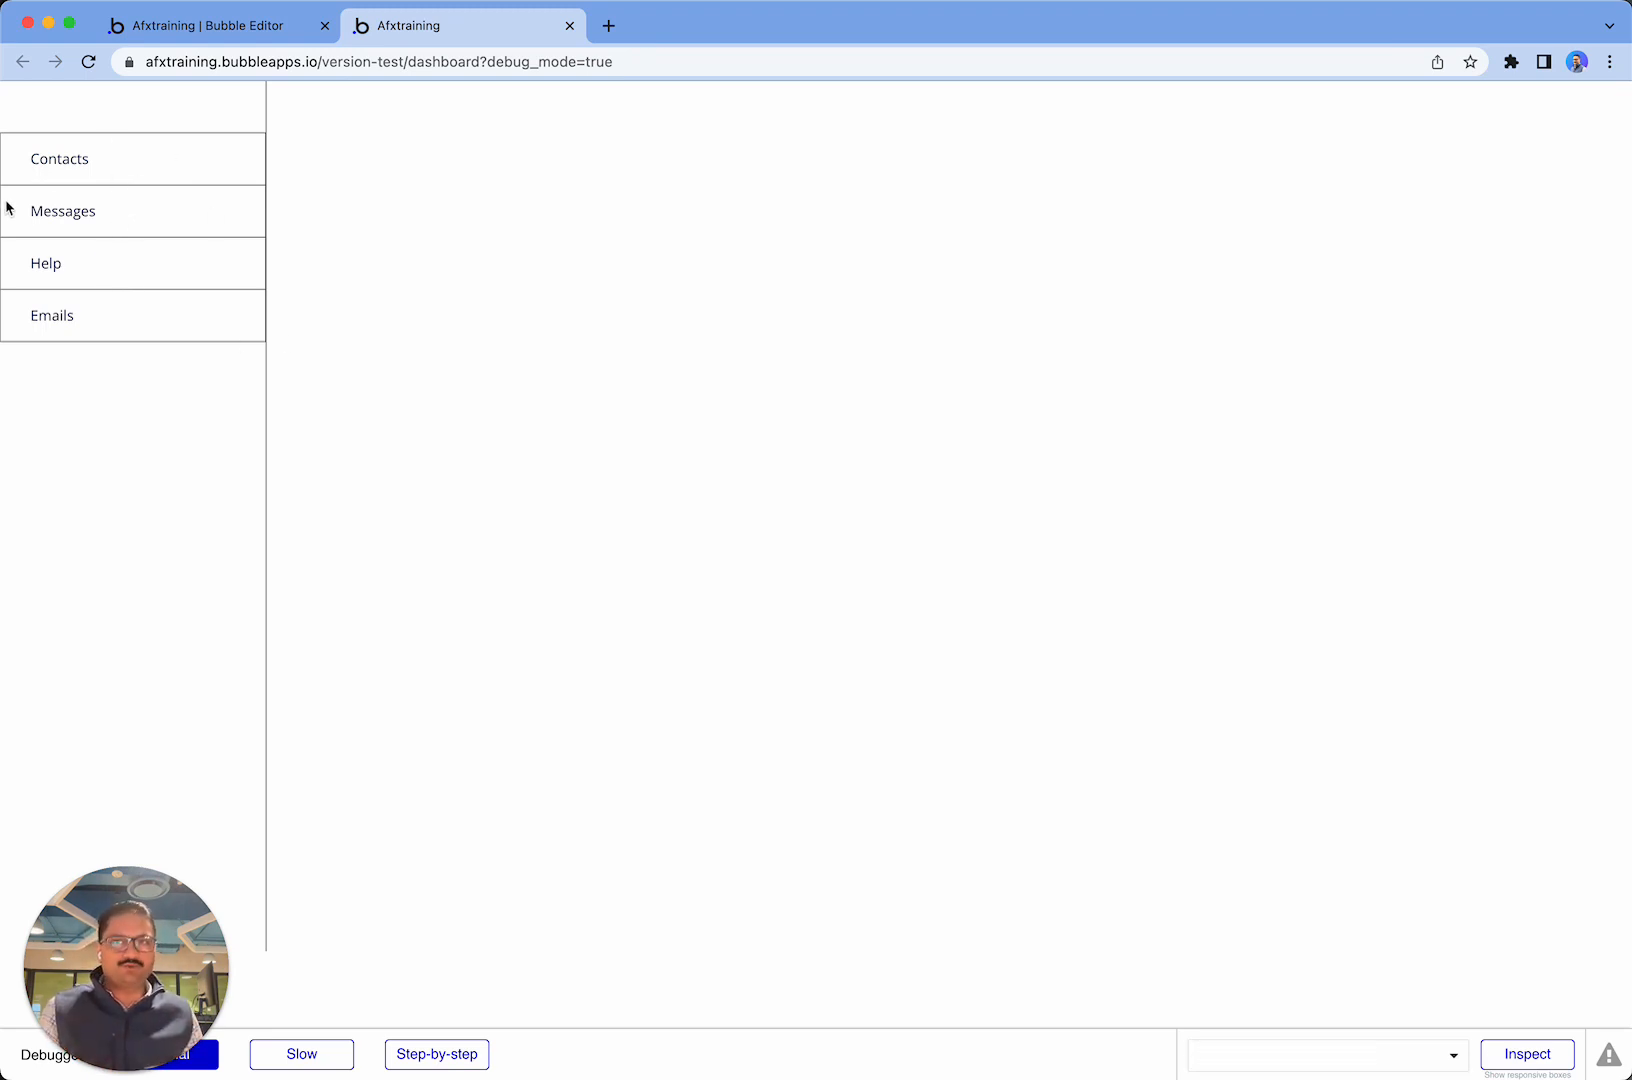
- Turn off the fixed width of the side menu's cell text and check the menu in the refreshed preview
click(228, 18)
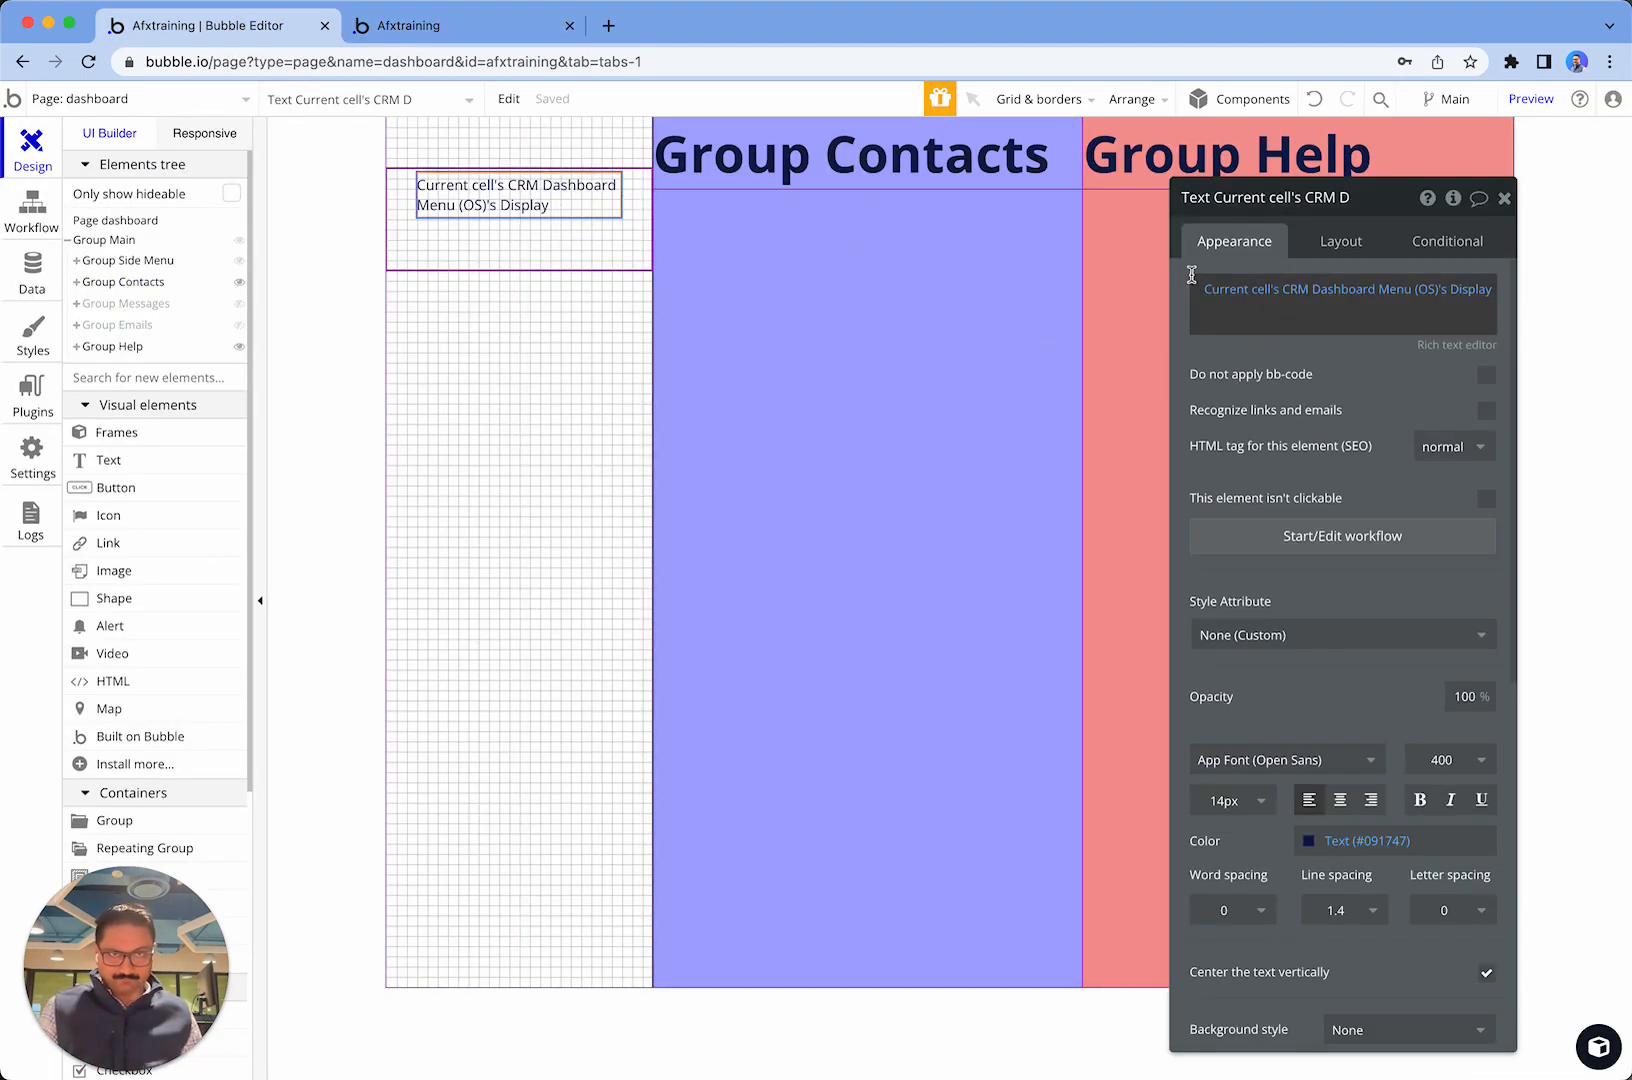
click(1341, 242)
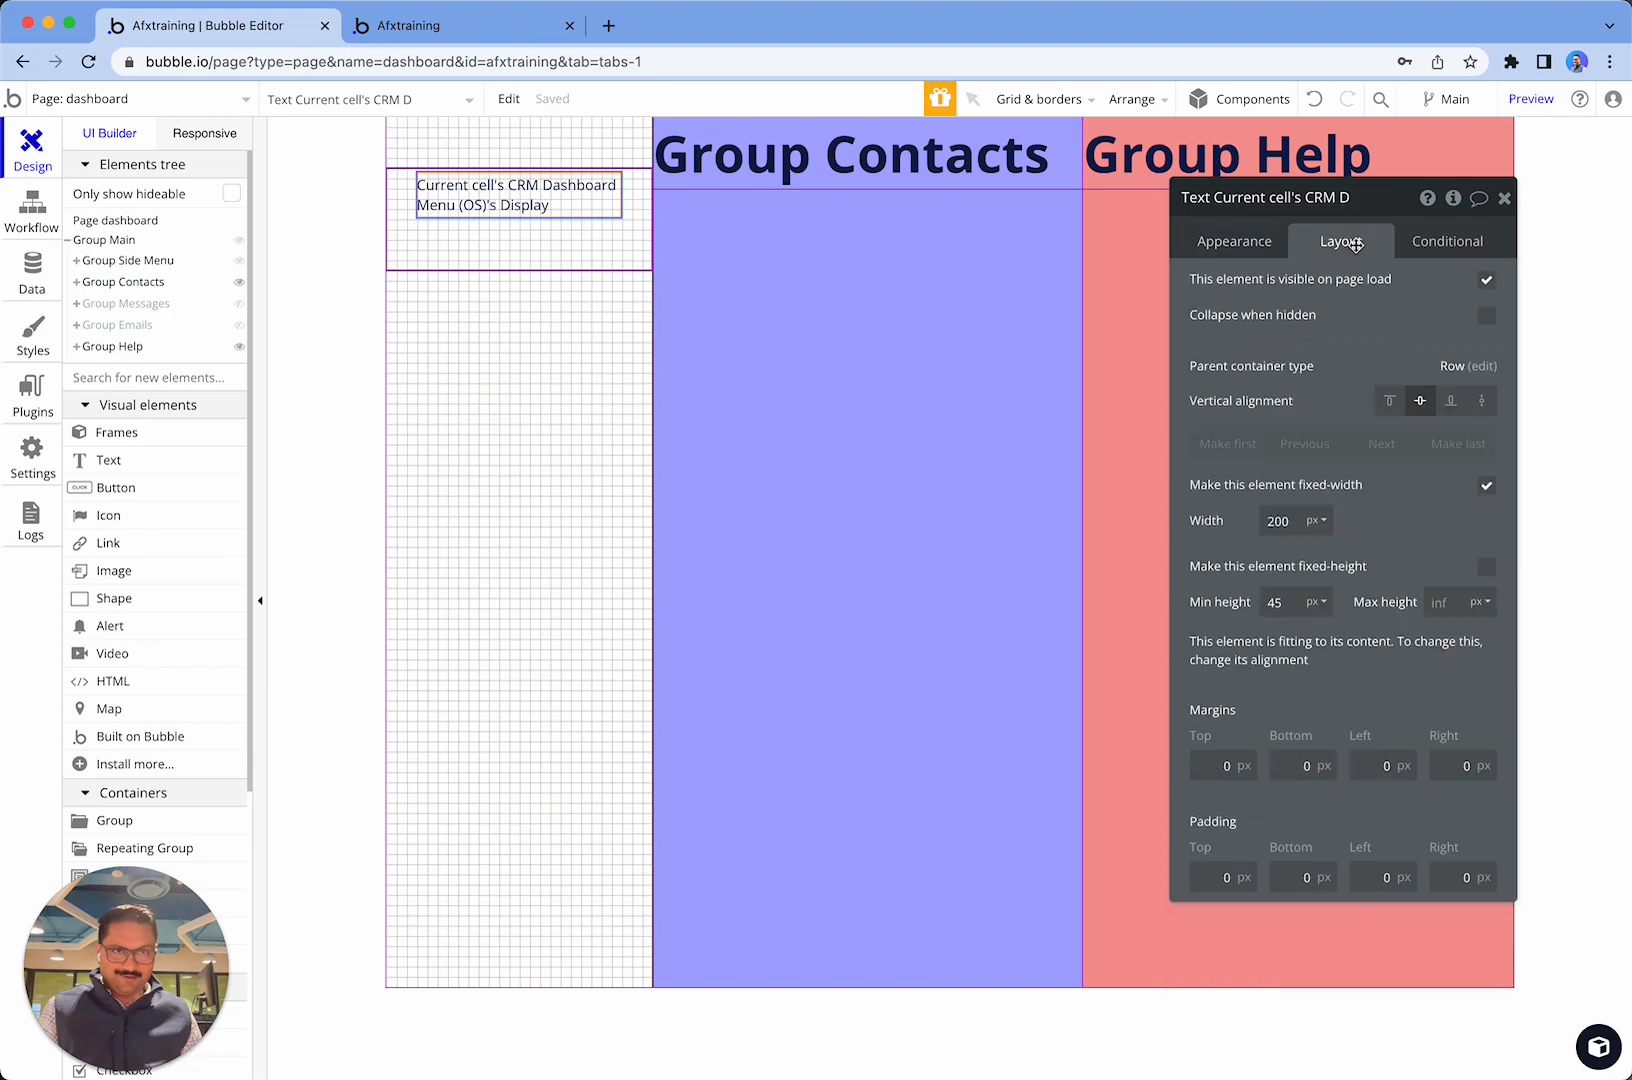
click(1487, 486)
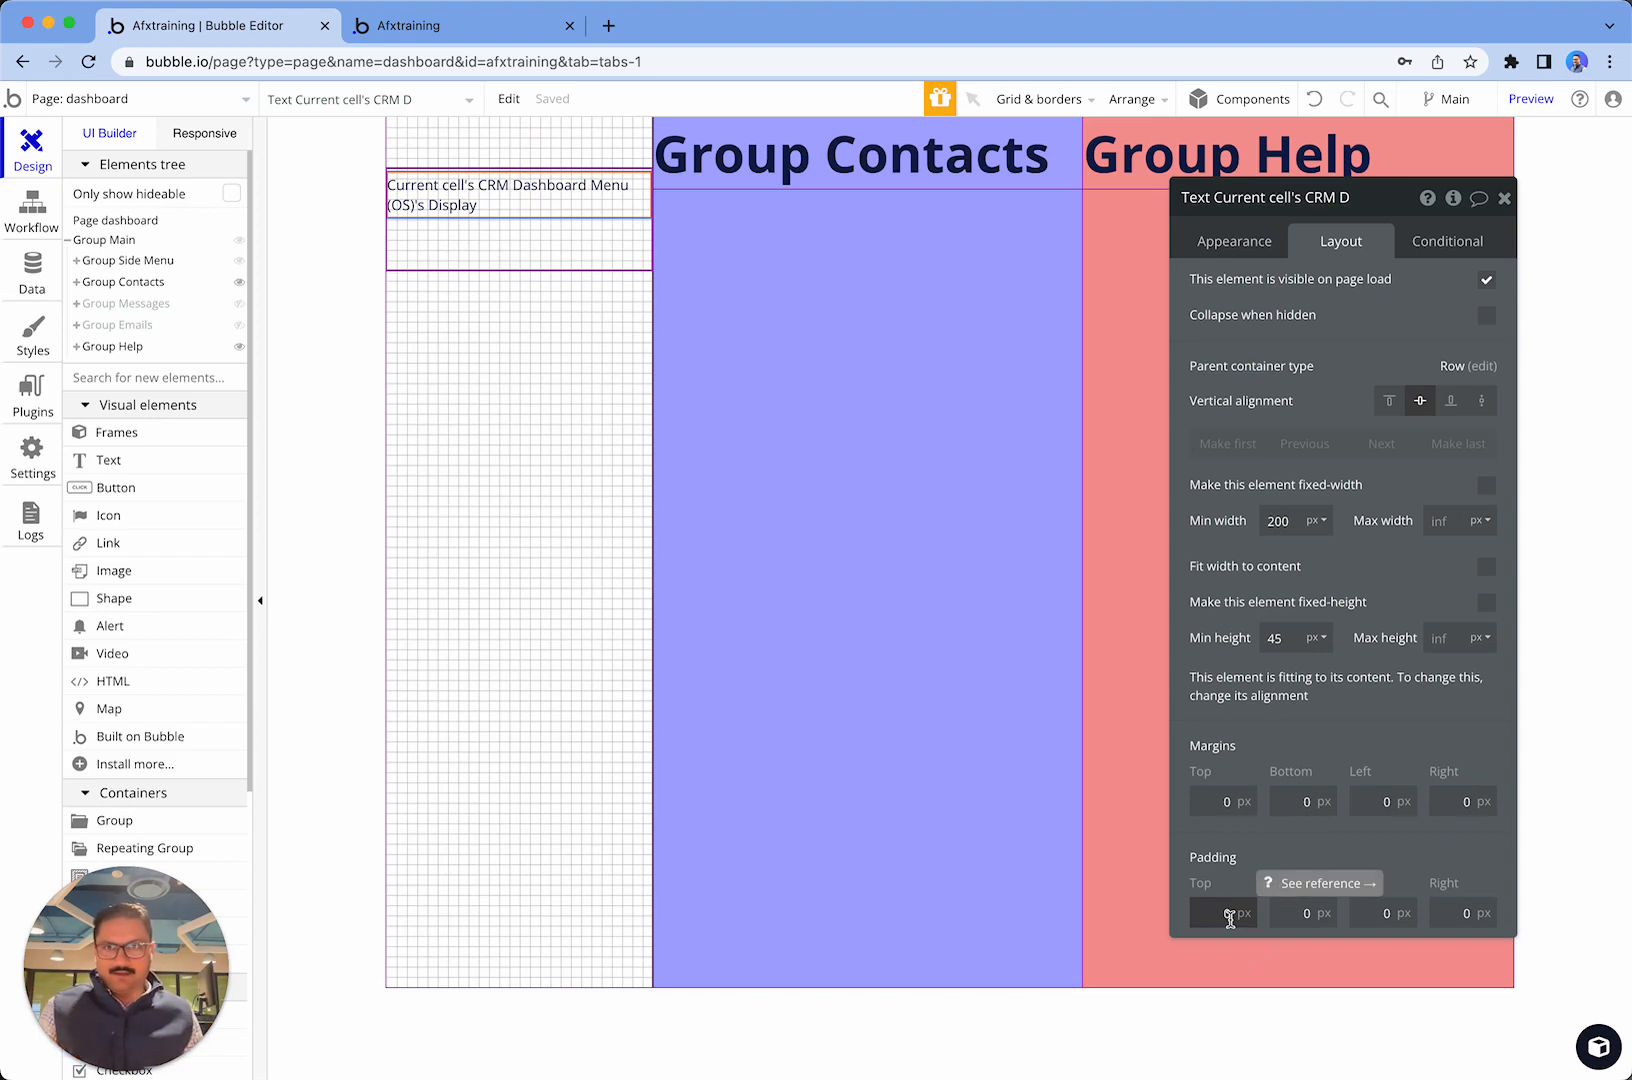
click(457, 40)
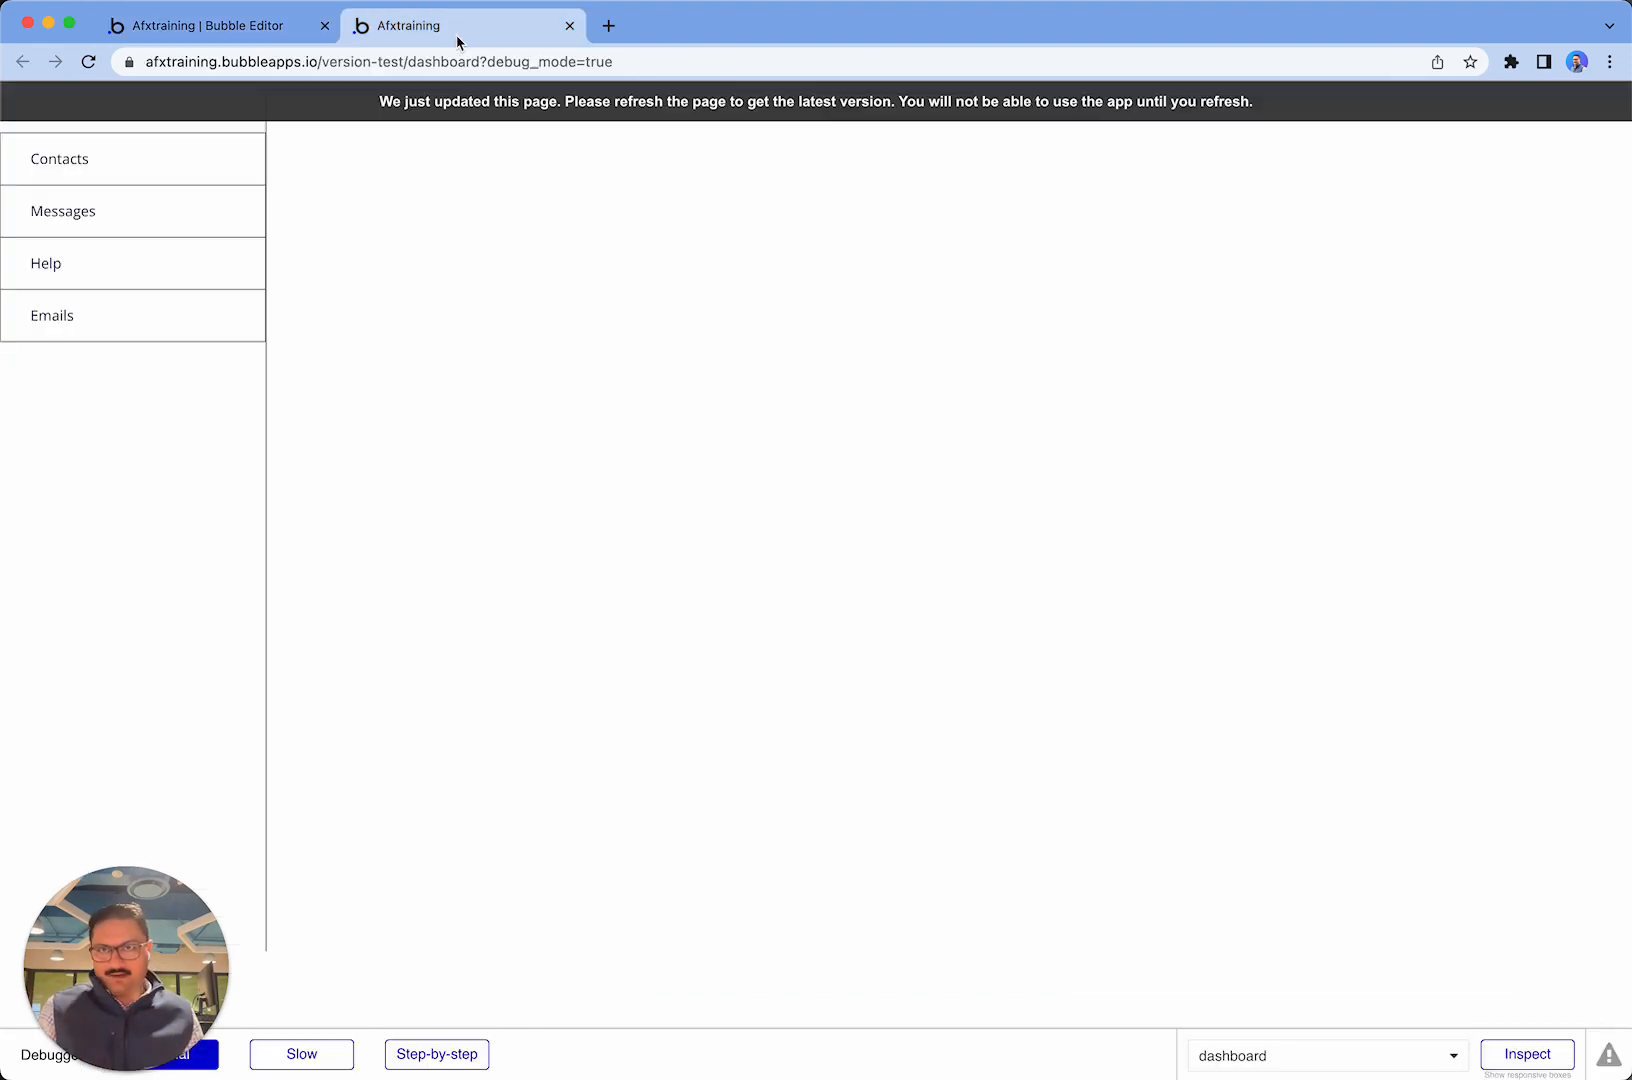
click(462, 108)
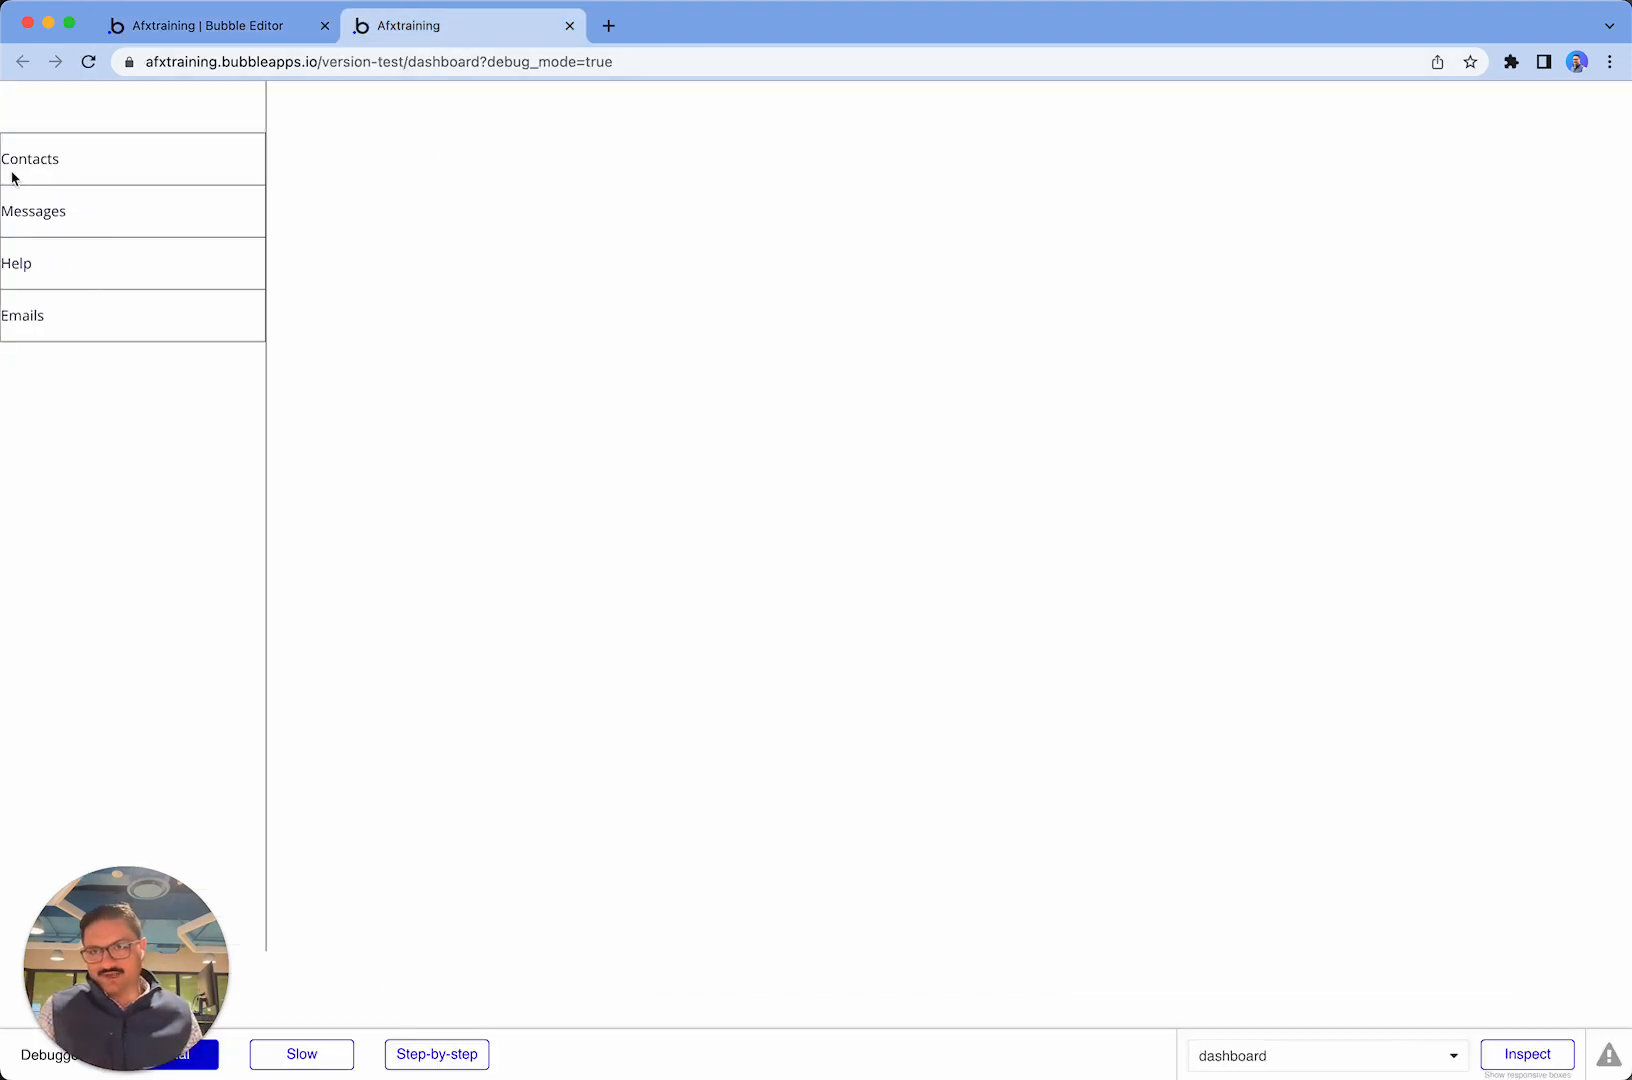
click(252, 33)
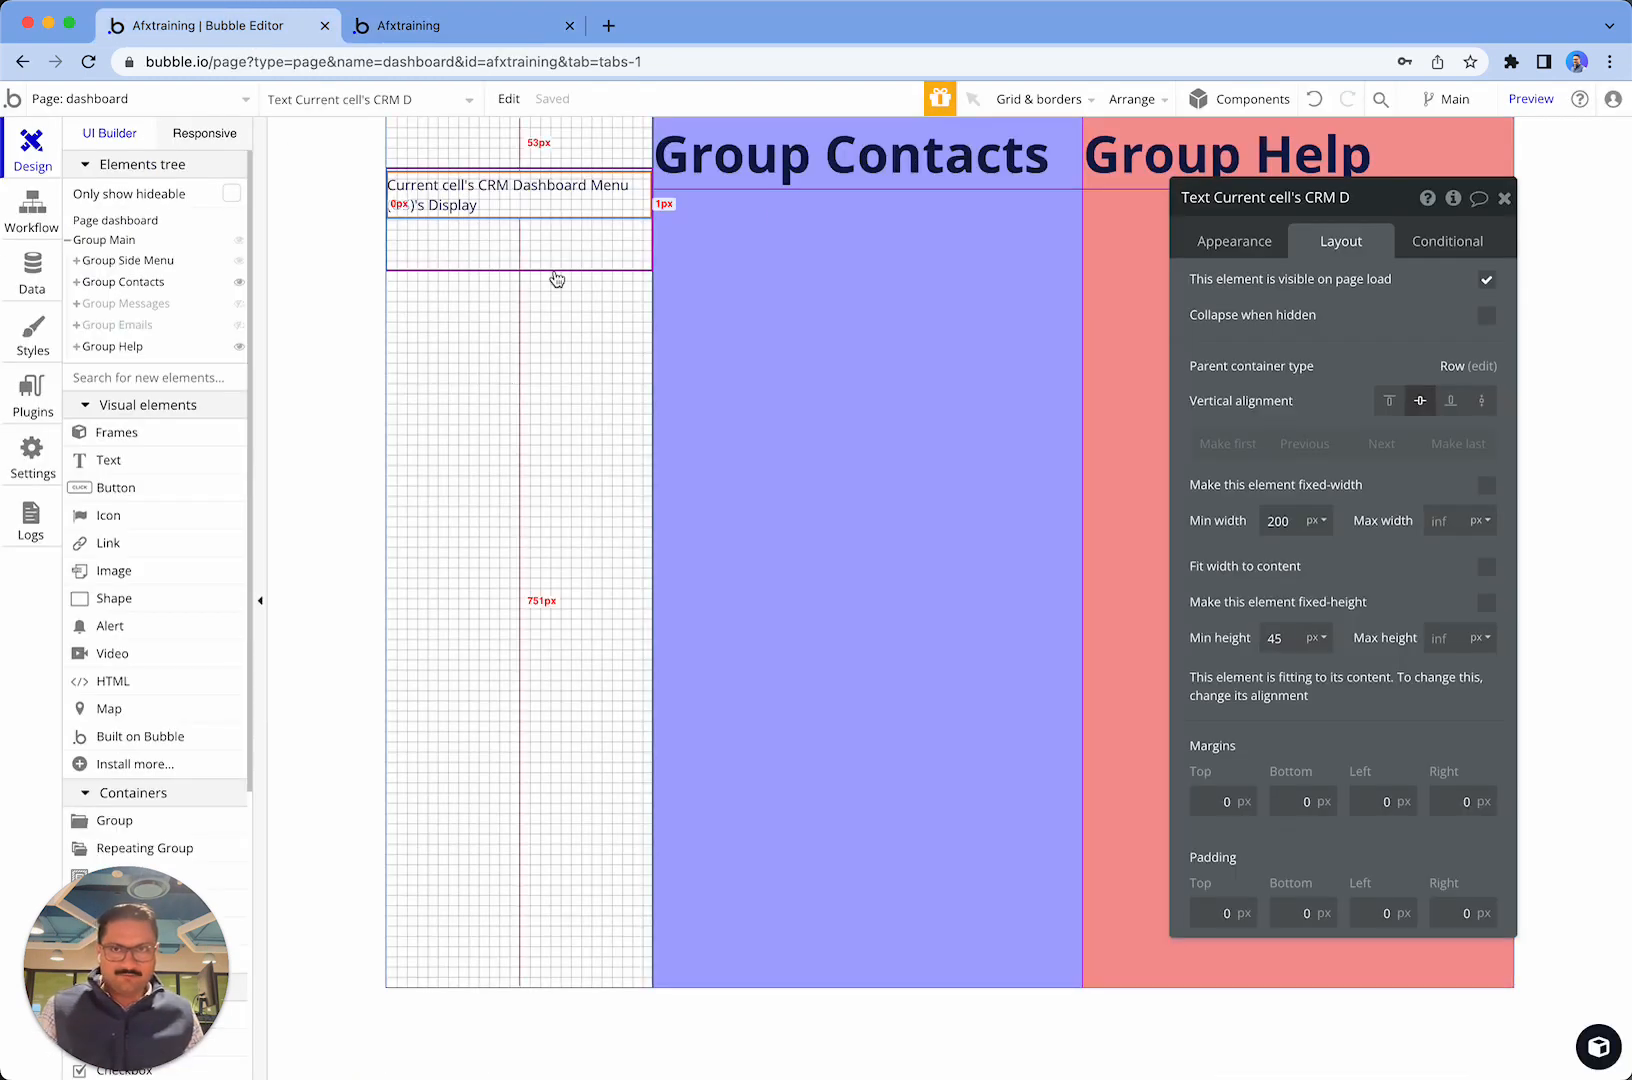
- Try a left padding of 50 px on the side menu's cell text
click(1366, 912)
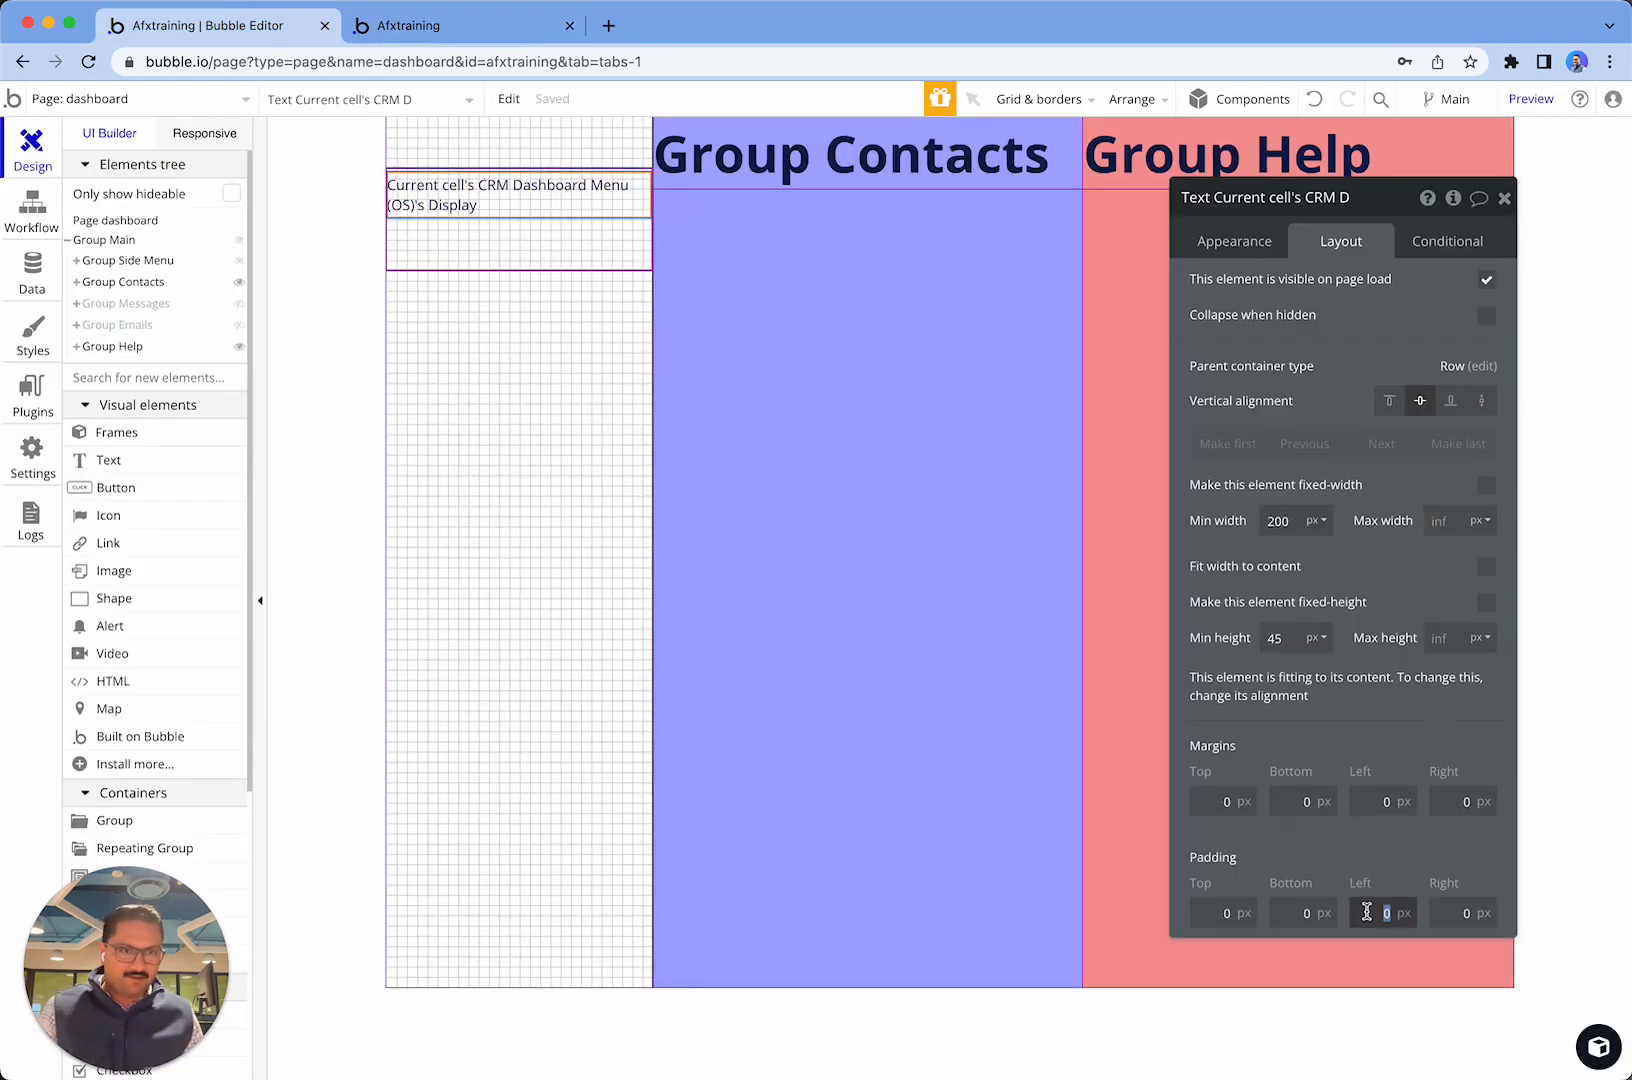
text(50)
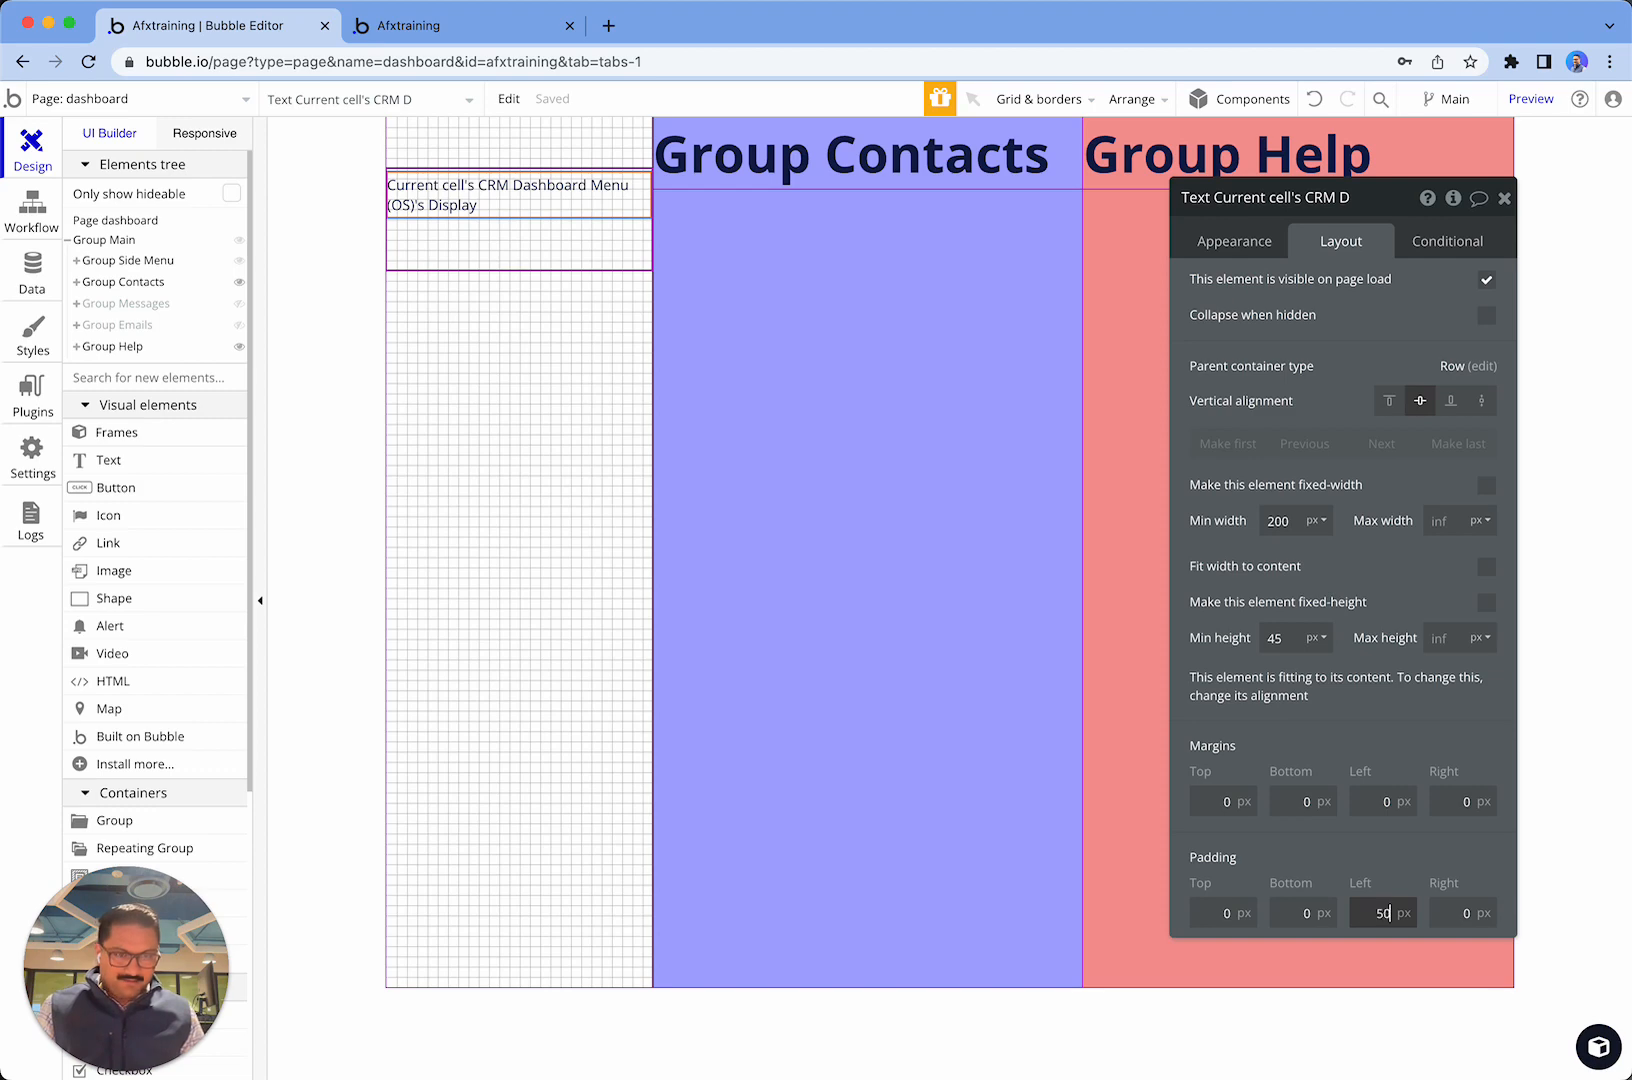
key(Tab)
- Set the left and right padding of the side menu's cell text to 20 px and check it in the refreshed preview
double_click(1377, 912)
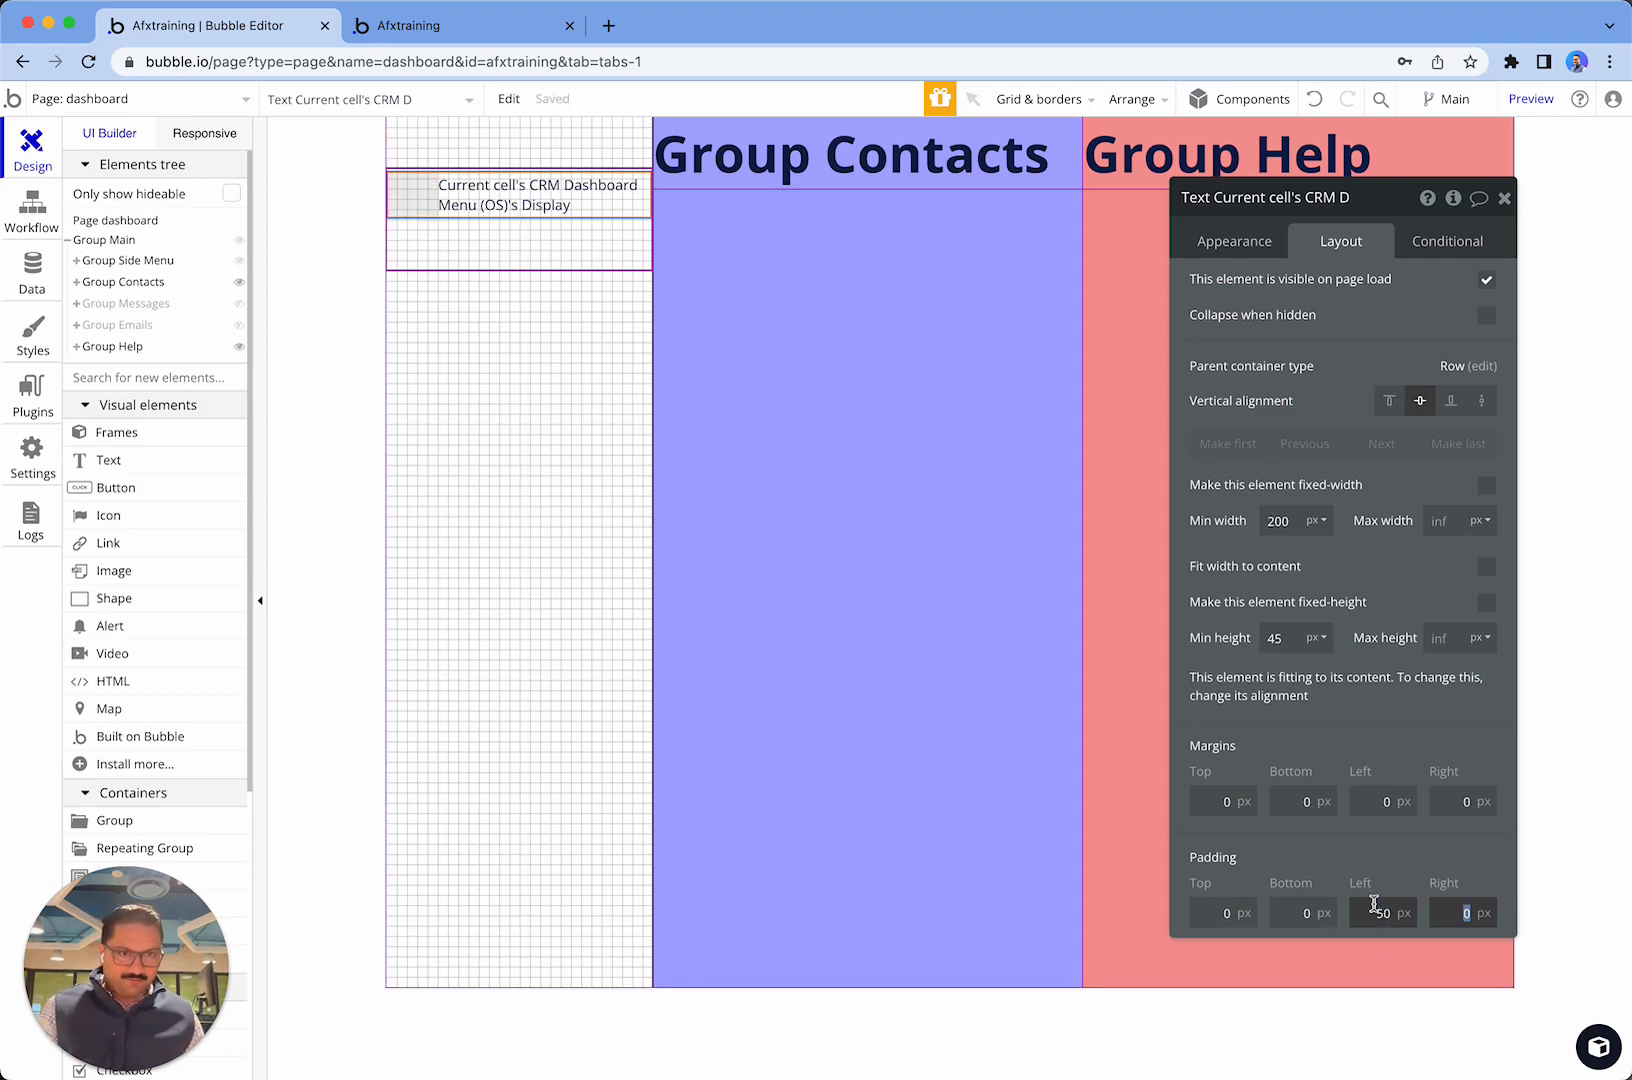
text(20)
key(Tab)
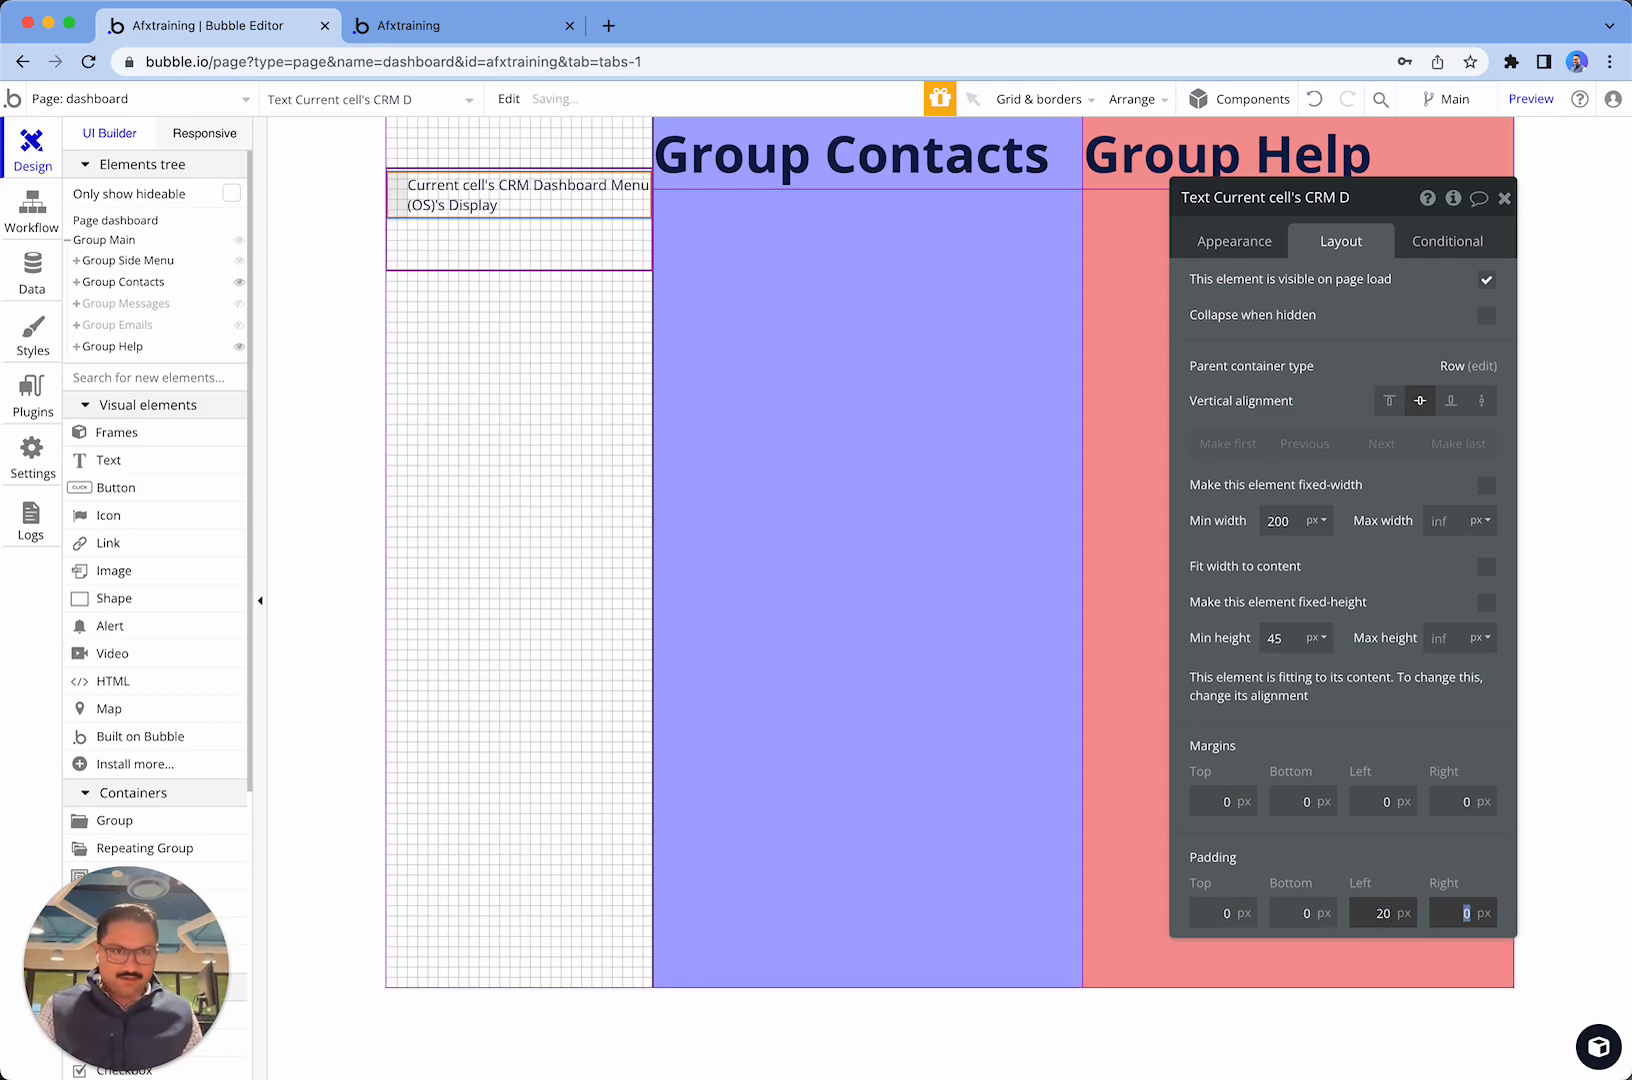
text(20)
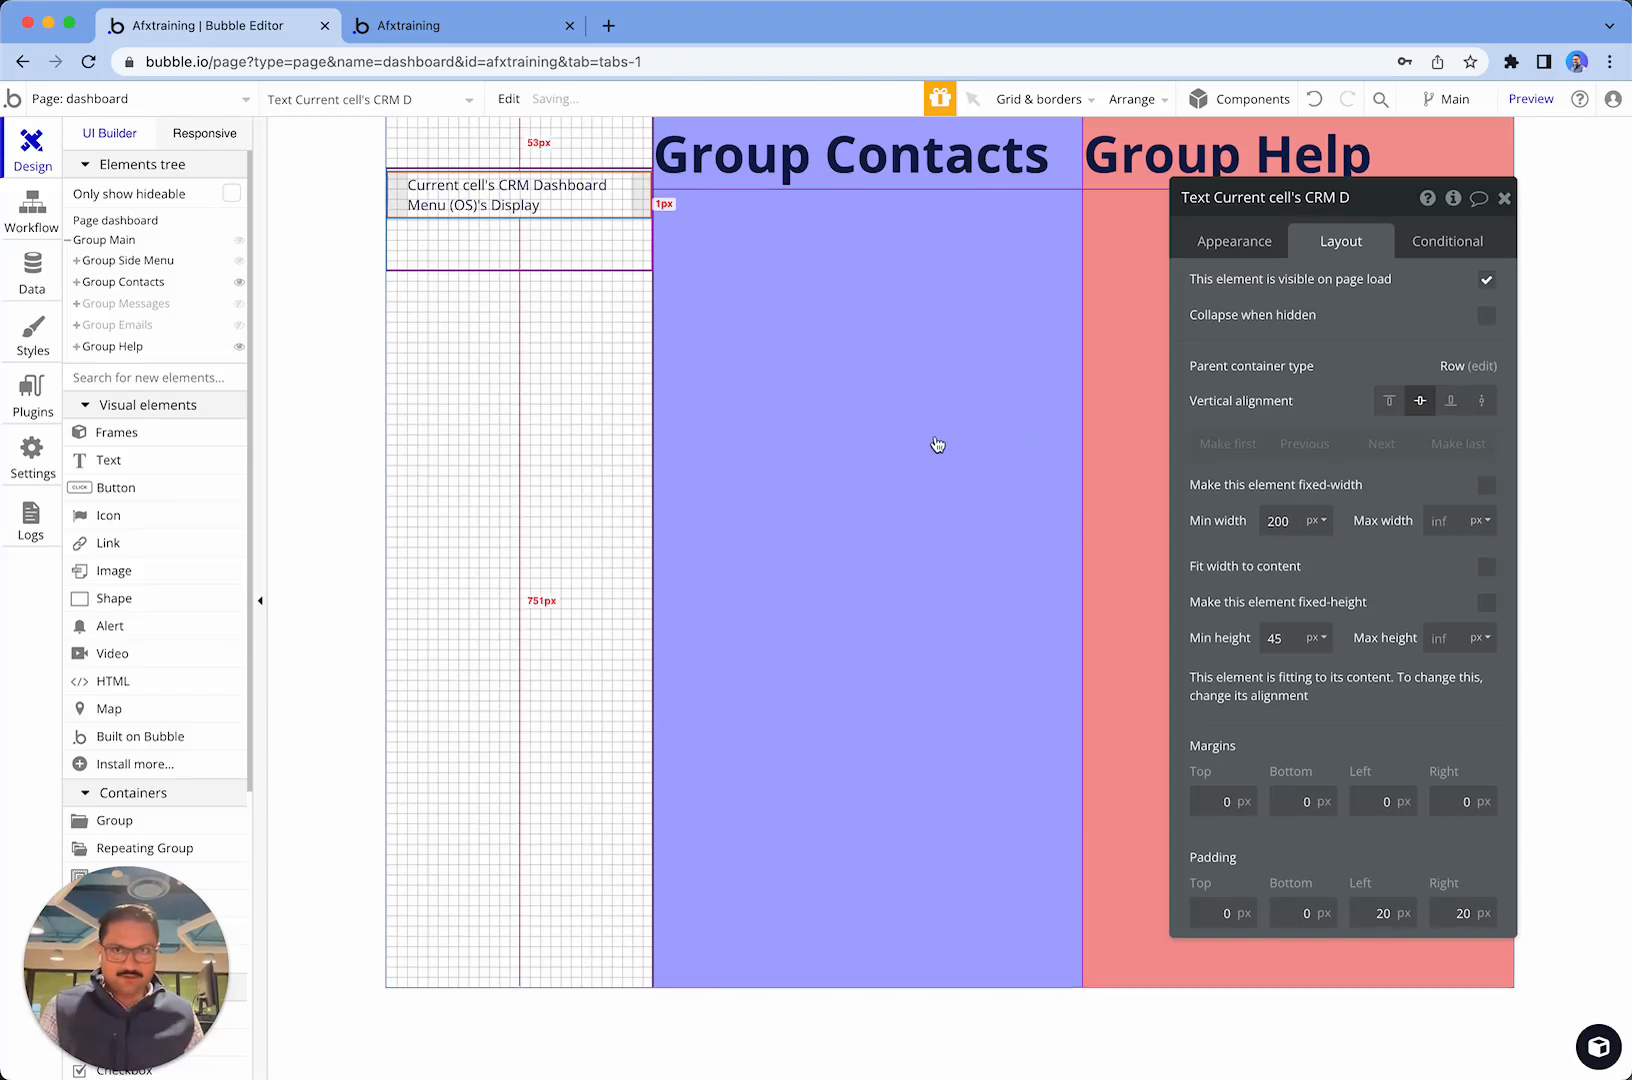
click(937, 444)
click(605, 182)
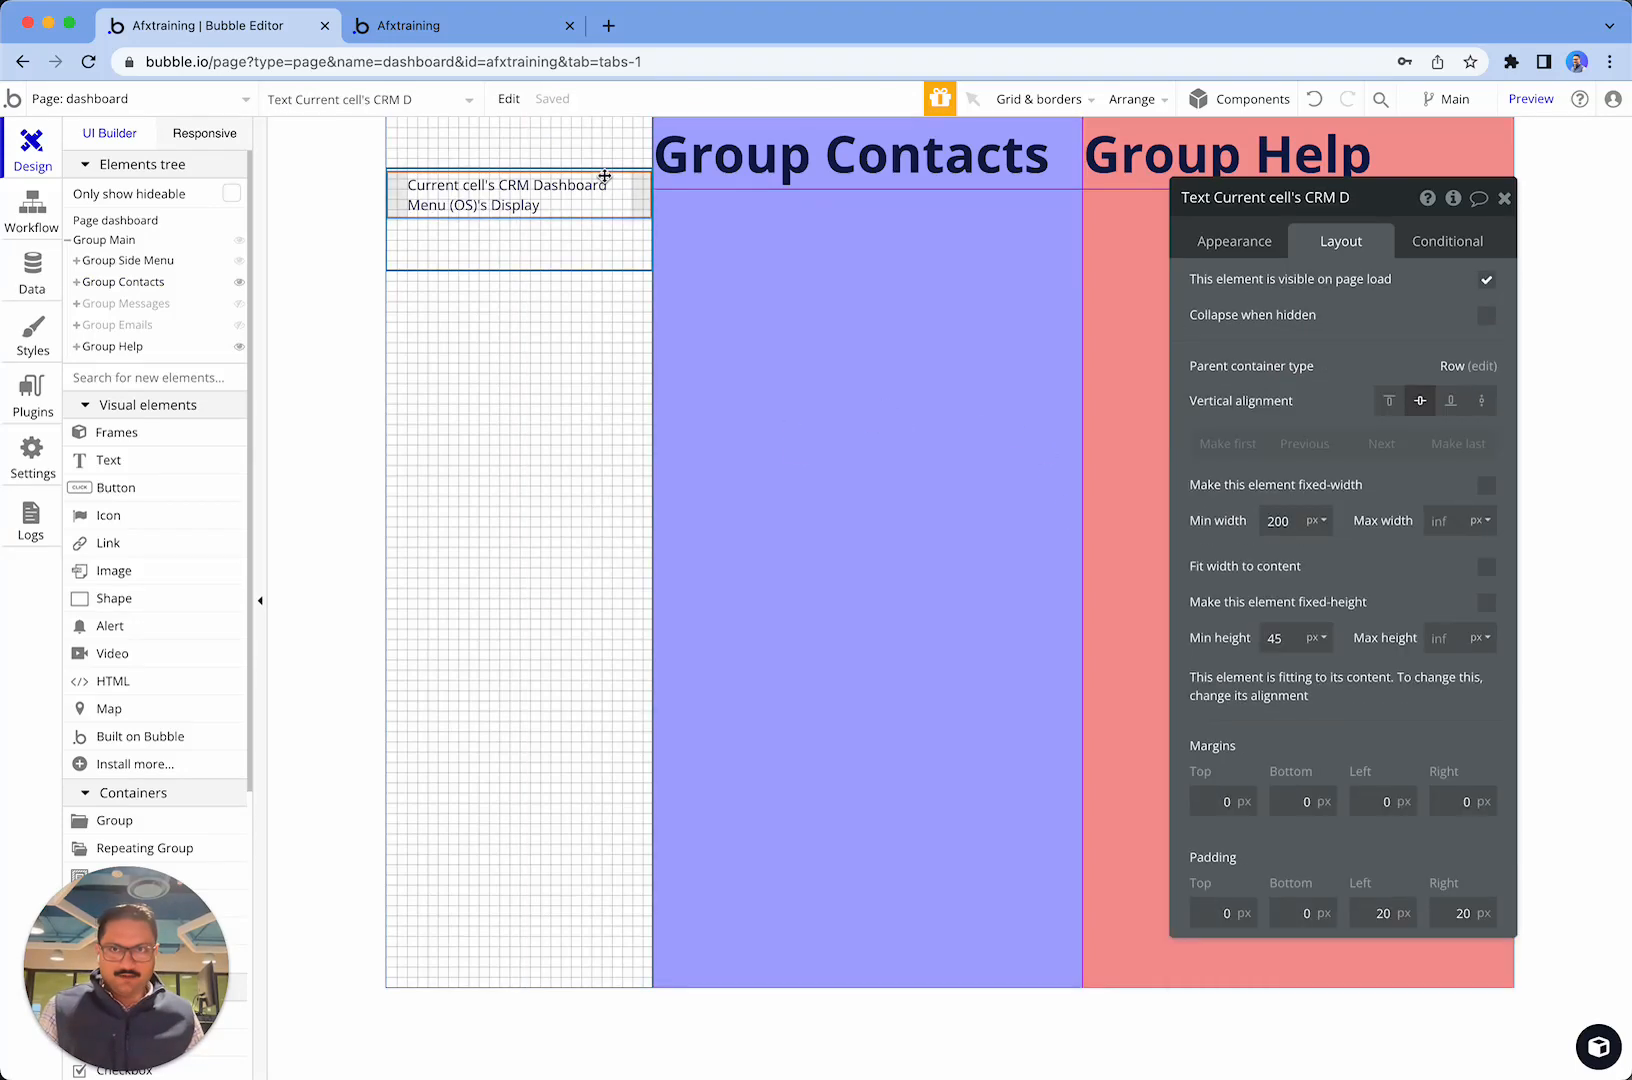
click(414, 22)
click(426, 102)
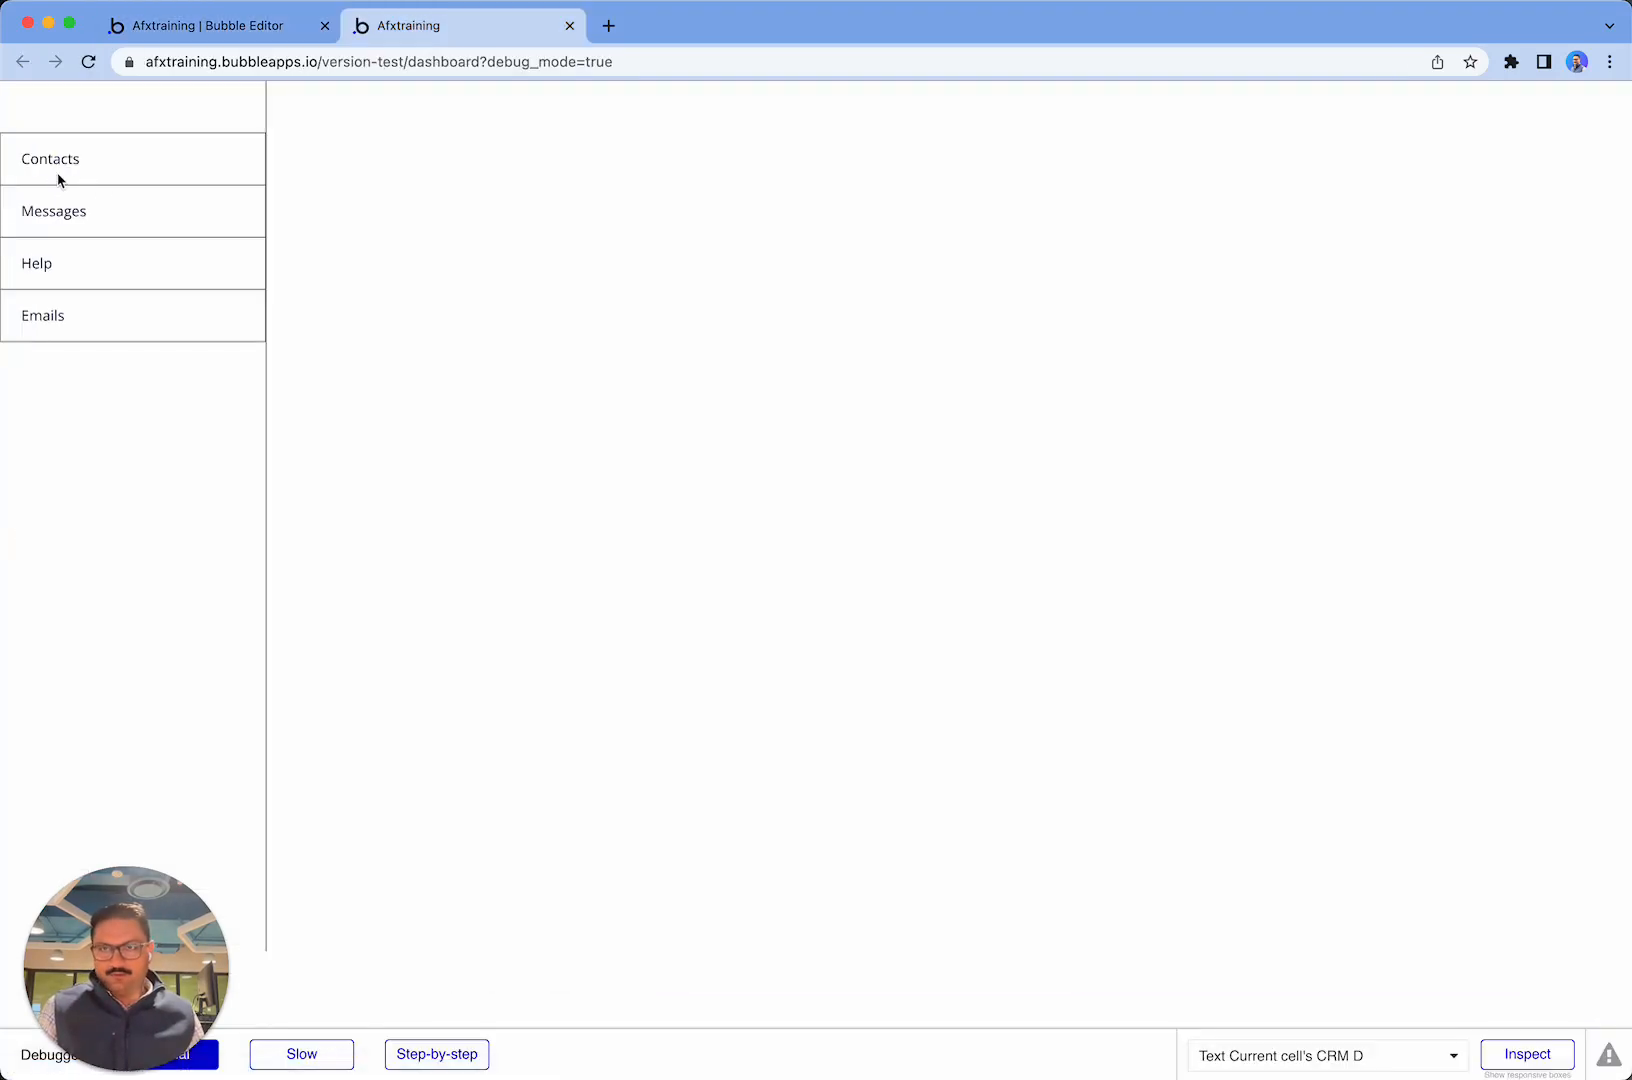
click(208, 26)
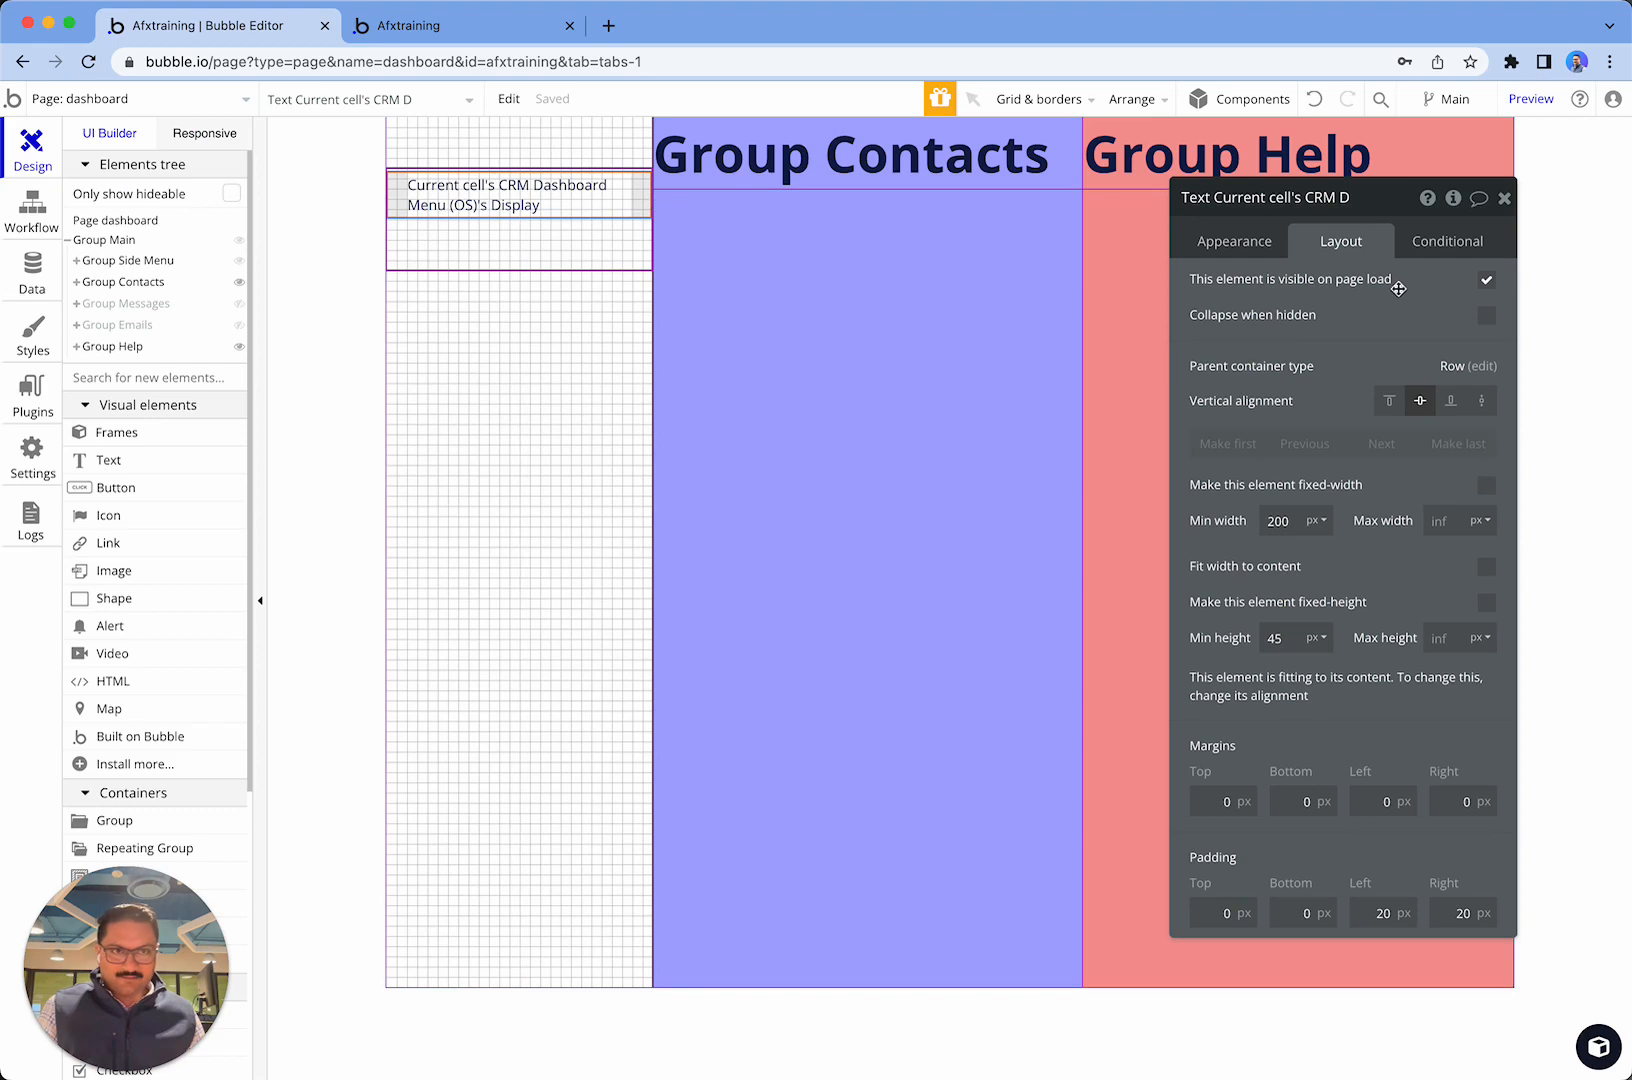
- Add a condition to the side menu's cell text that applies when This Text is hovered
click(1425, 242)
click(1333, 278)
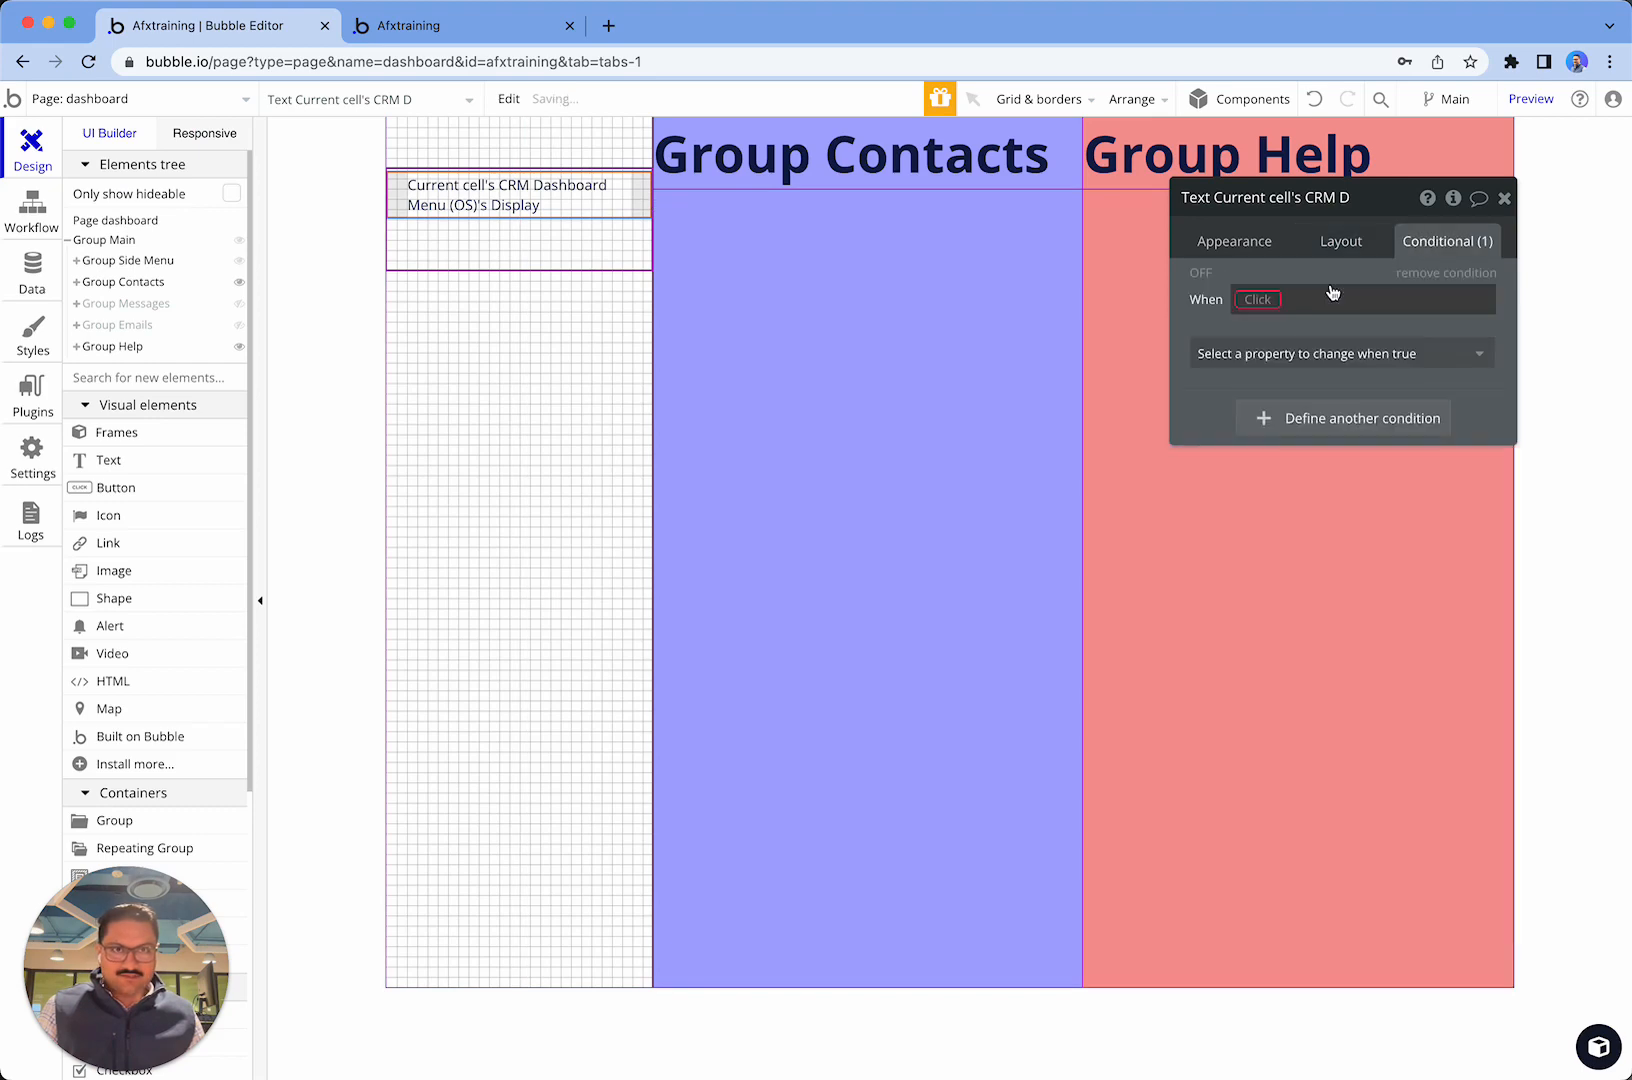
click(1257, 300)
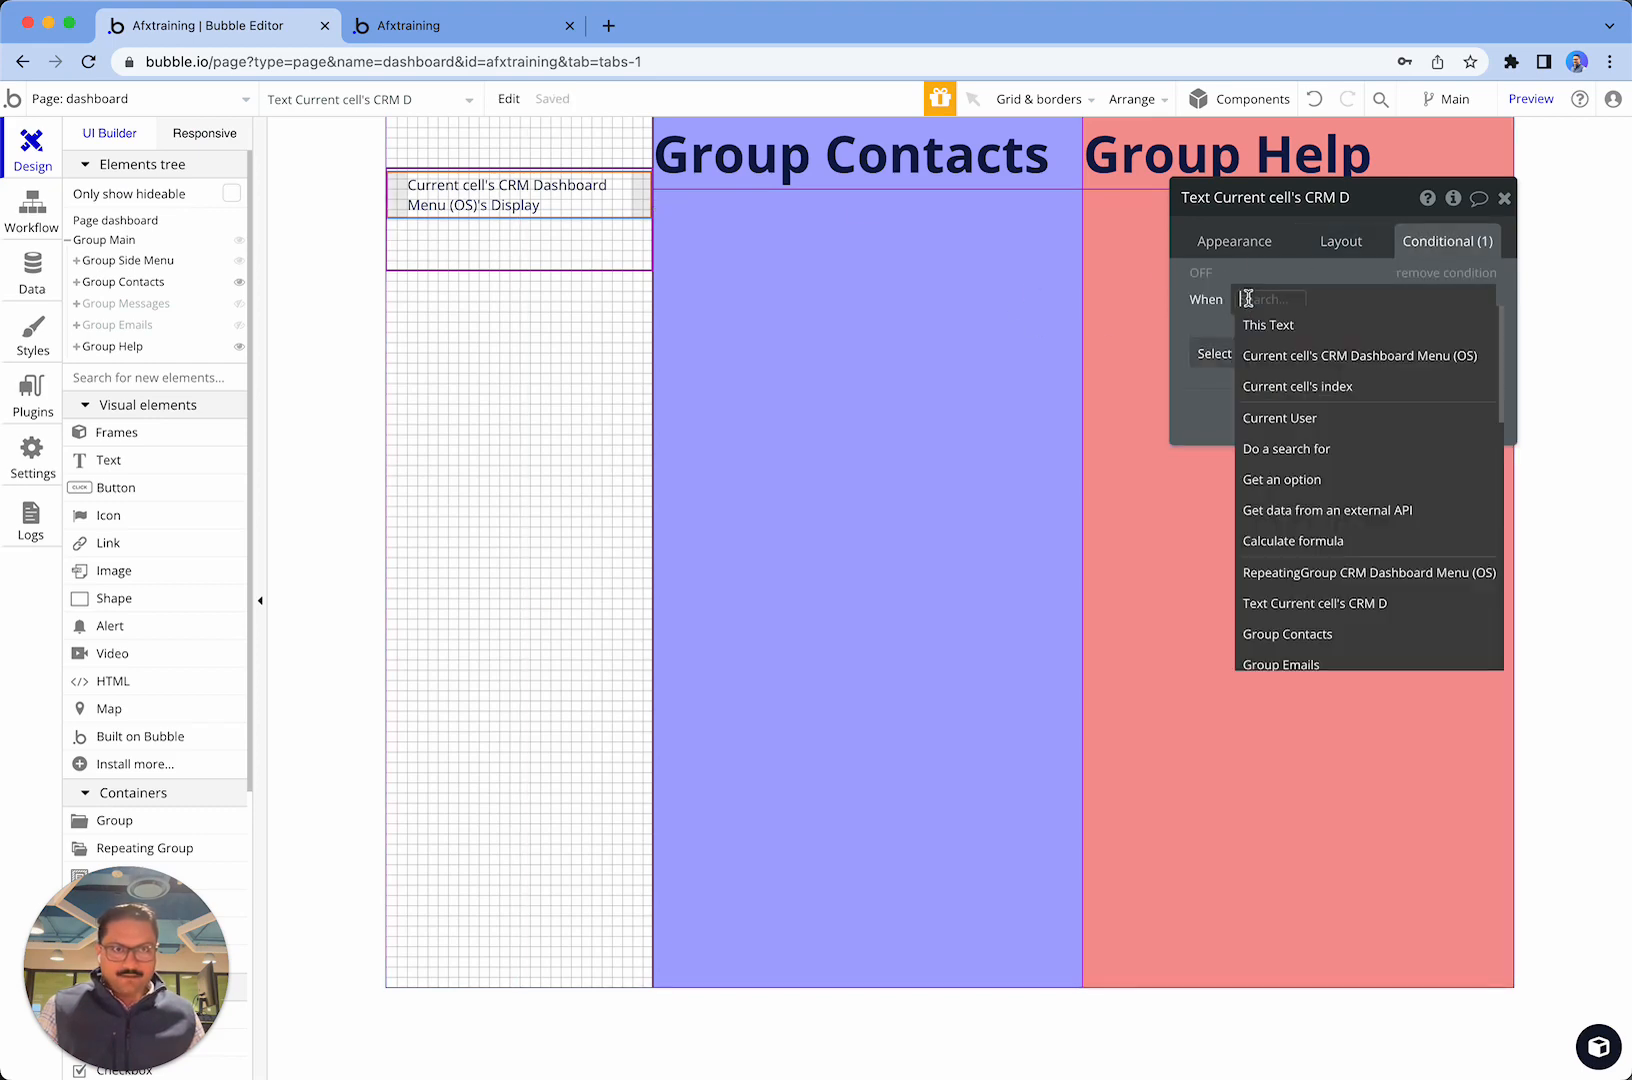
click(1294, 330)
text(is Text is)
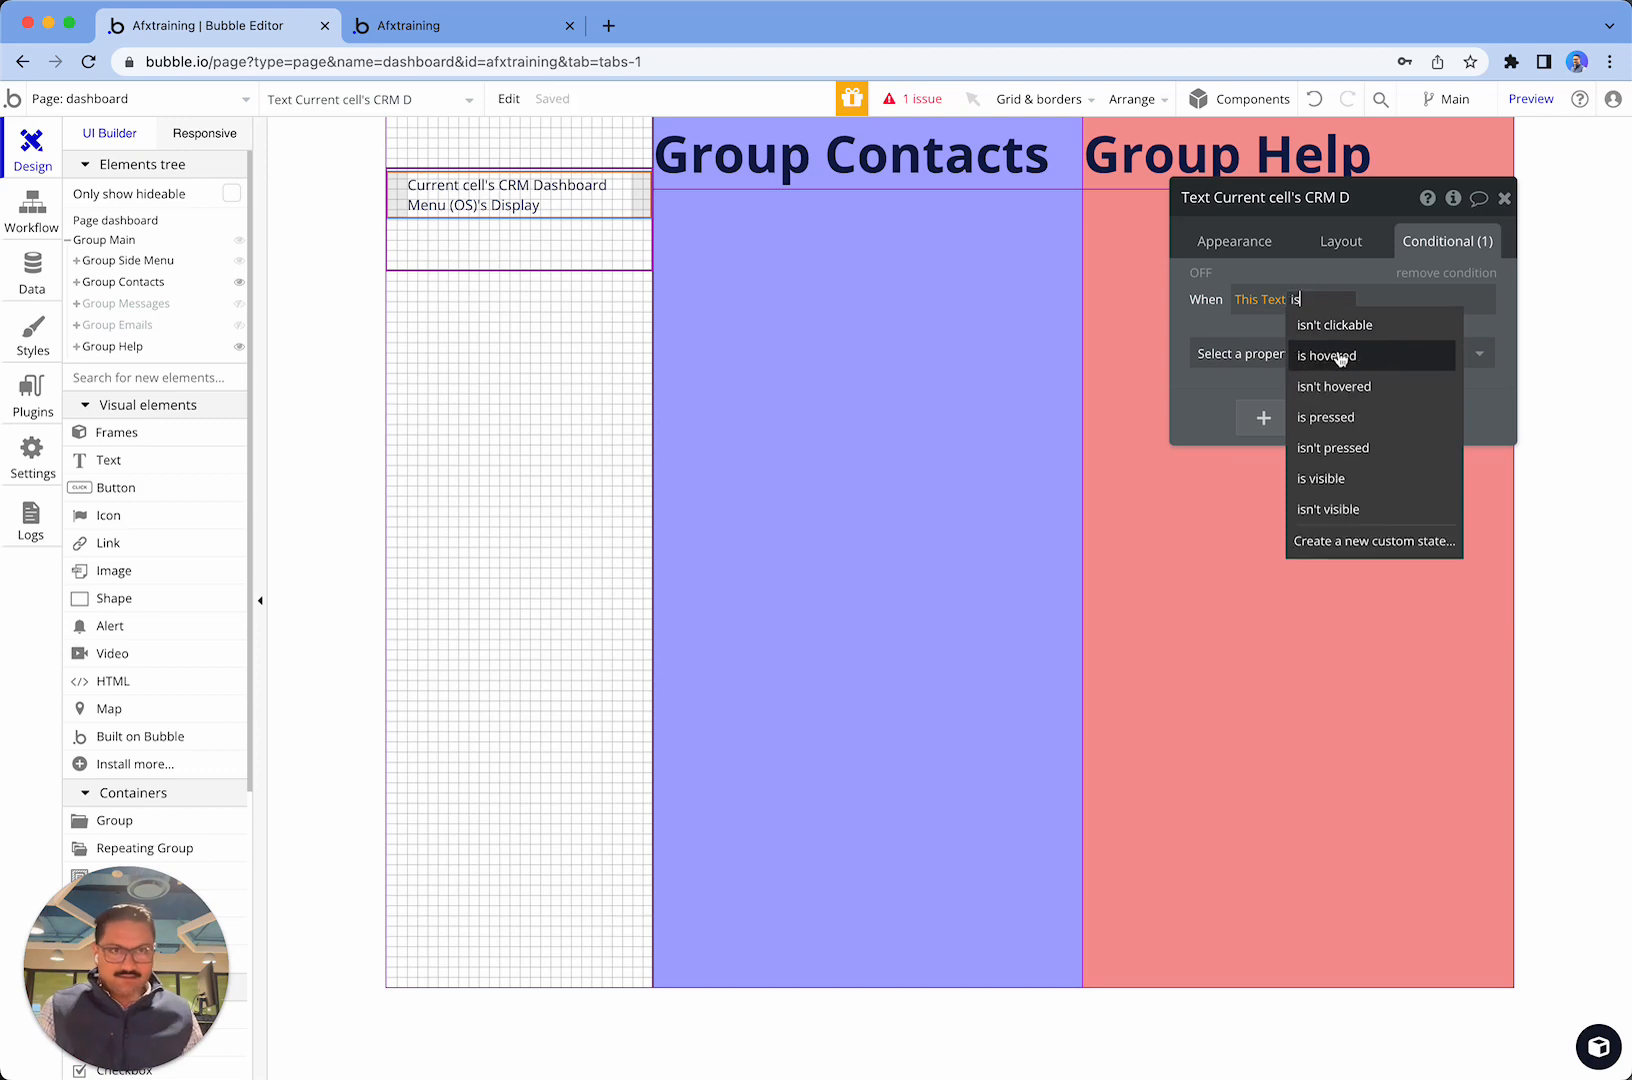
click(1340, 356)
- Complete the cell text's condition as This Text is hovered and set its conditional background style to Flat color
click(1327, 350)
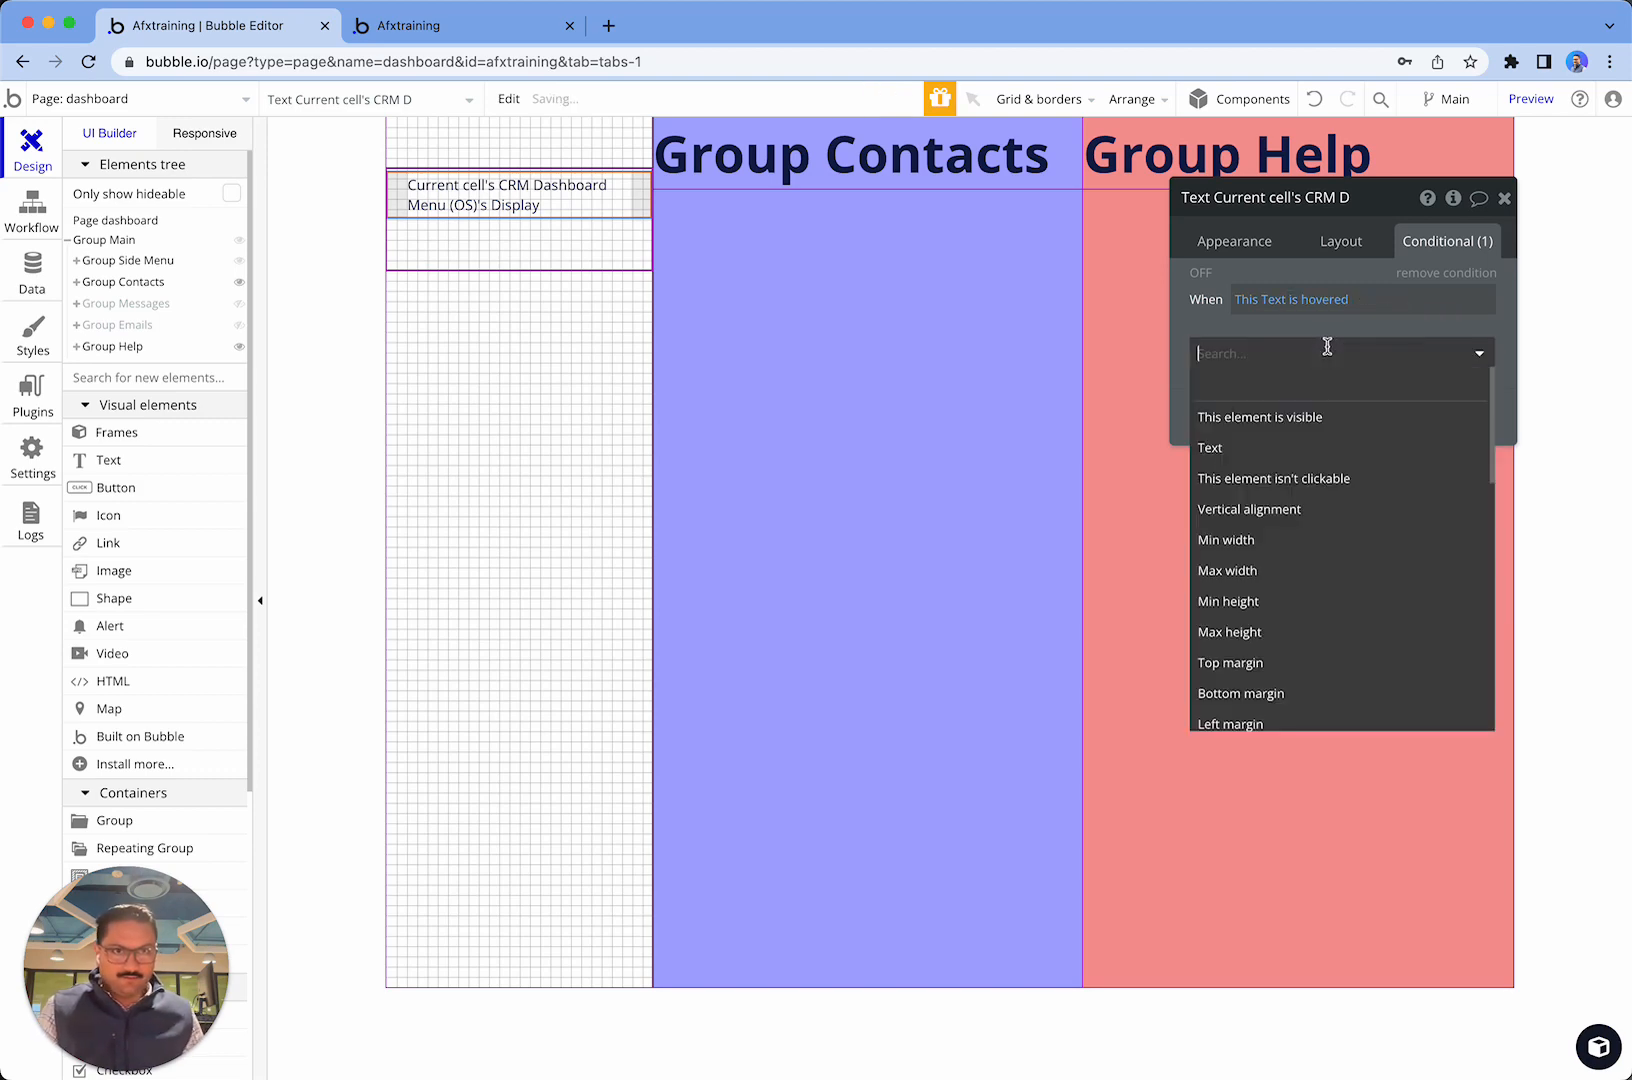
text(back)
click(1265, 418)
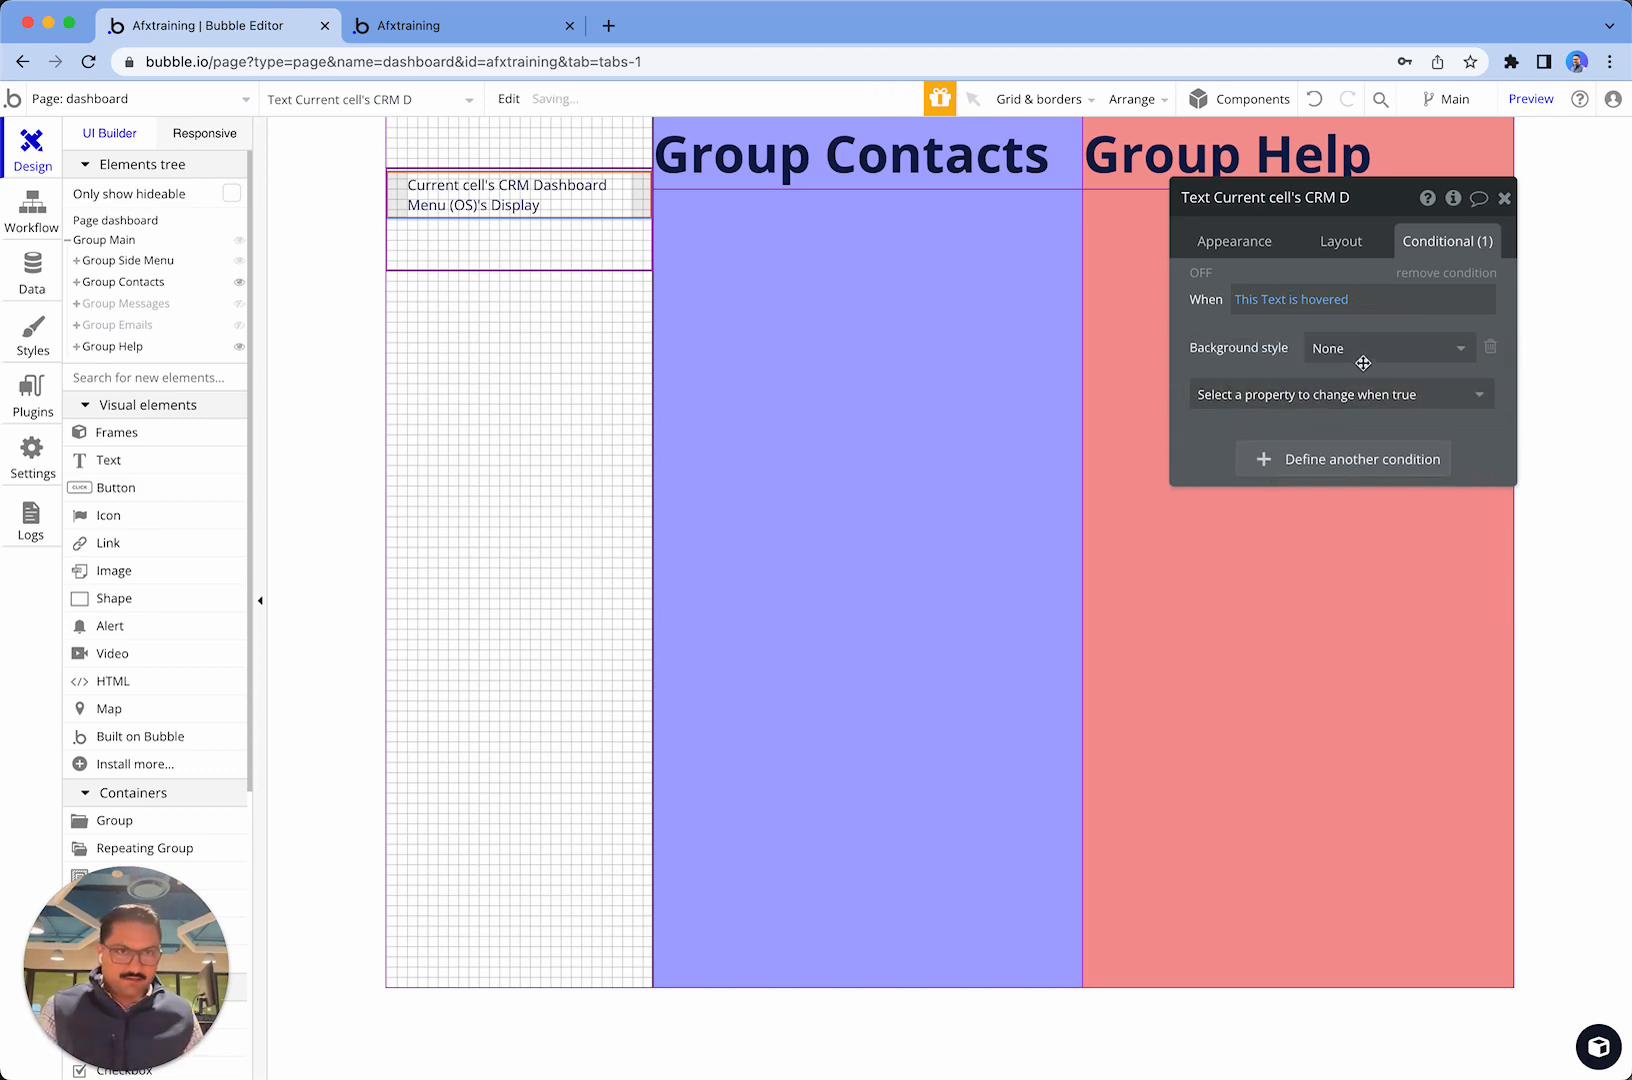
click(1363, 358)
click(1332, 410)
- Add a background color to the hover condition and set it to the Primary color variable (#0205D3)
click(1335, 398)
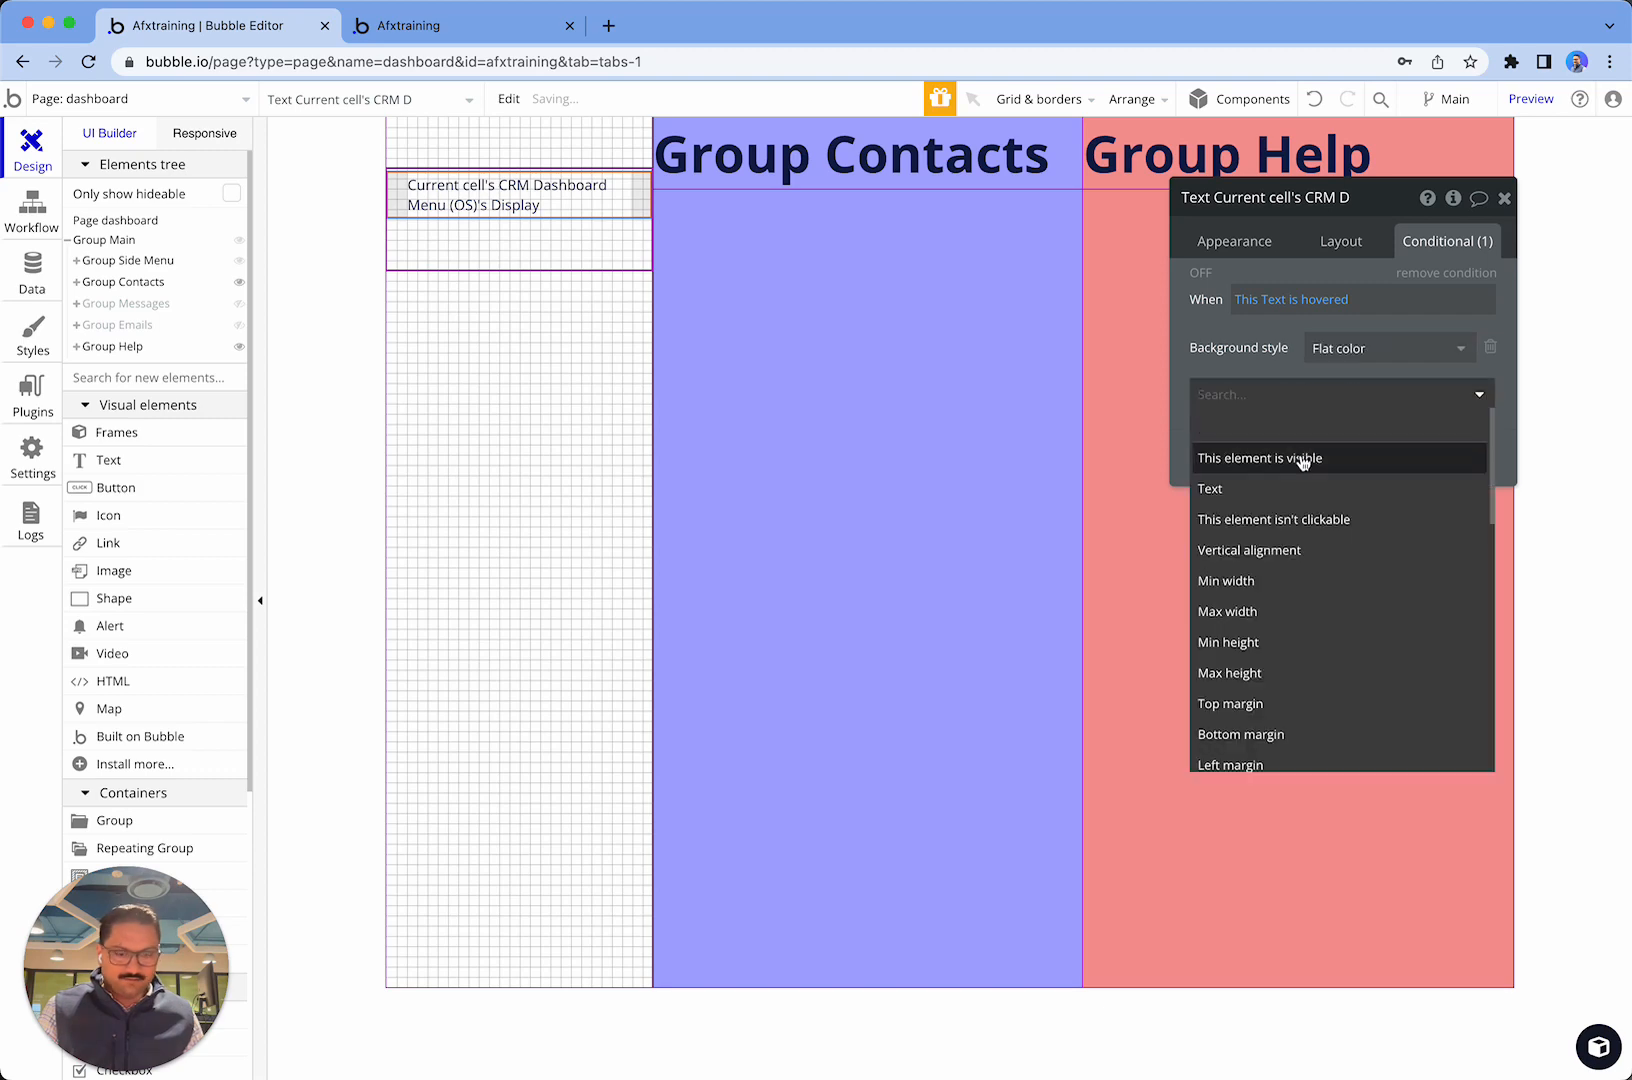
text(colo)
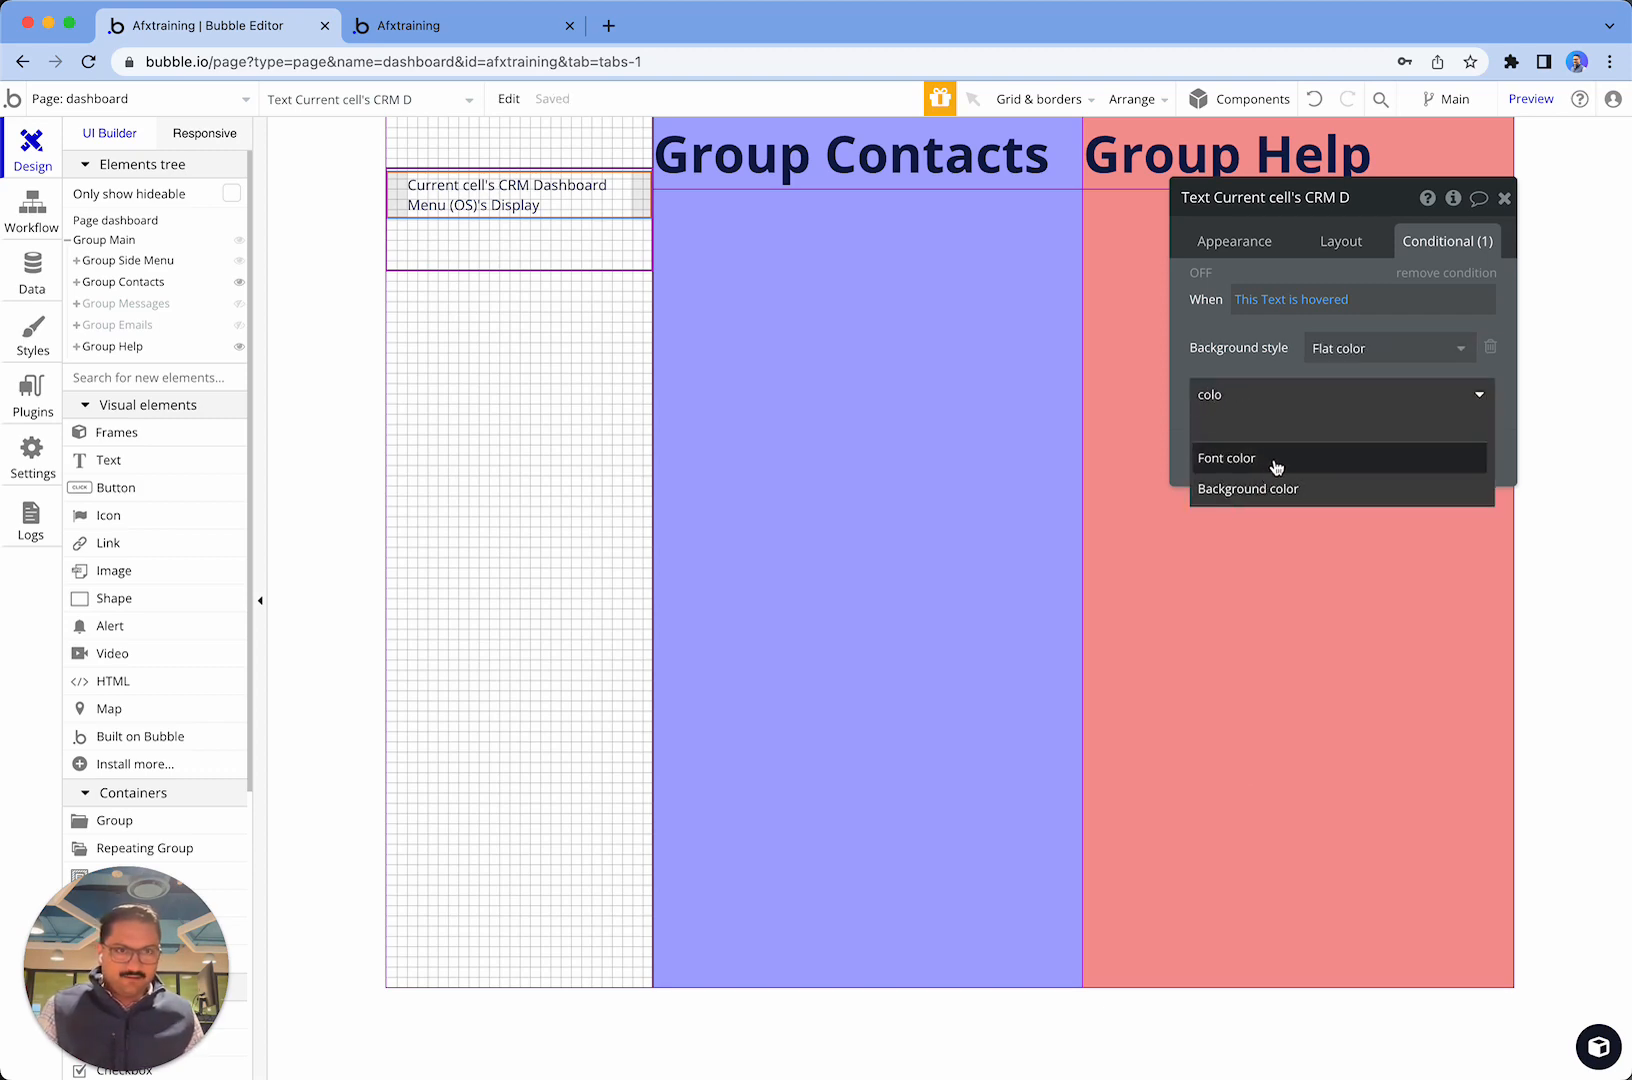
click(1278, 462)
click(1490, 388)
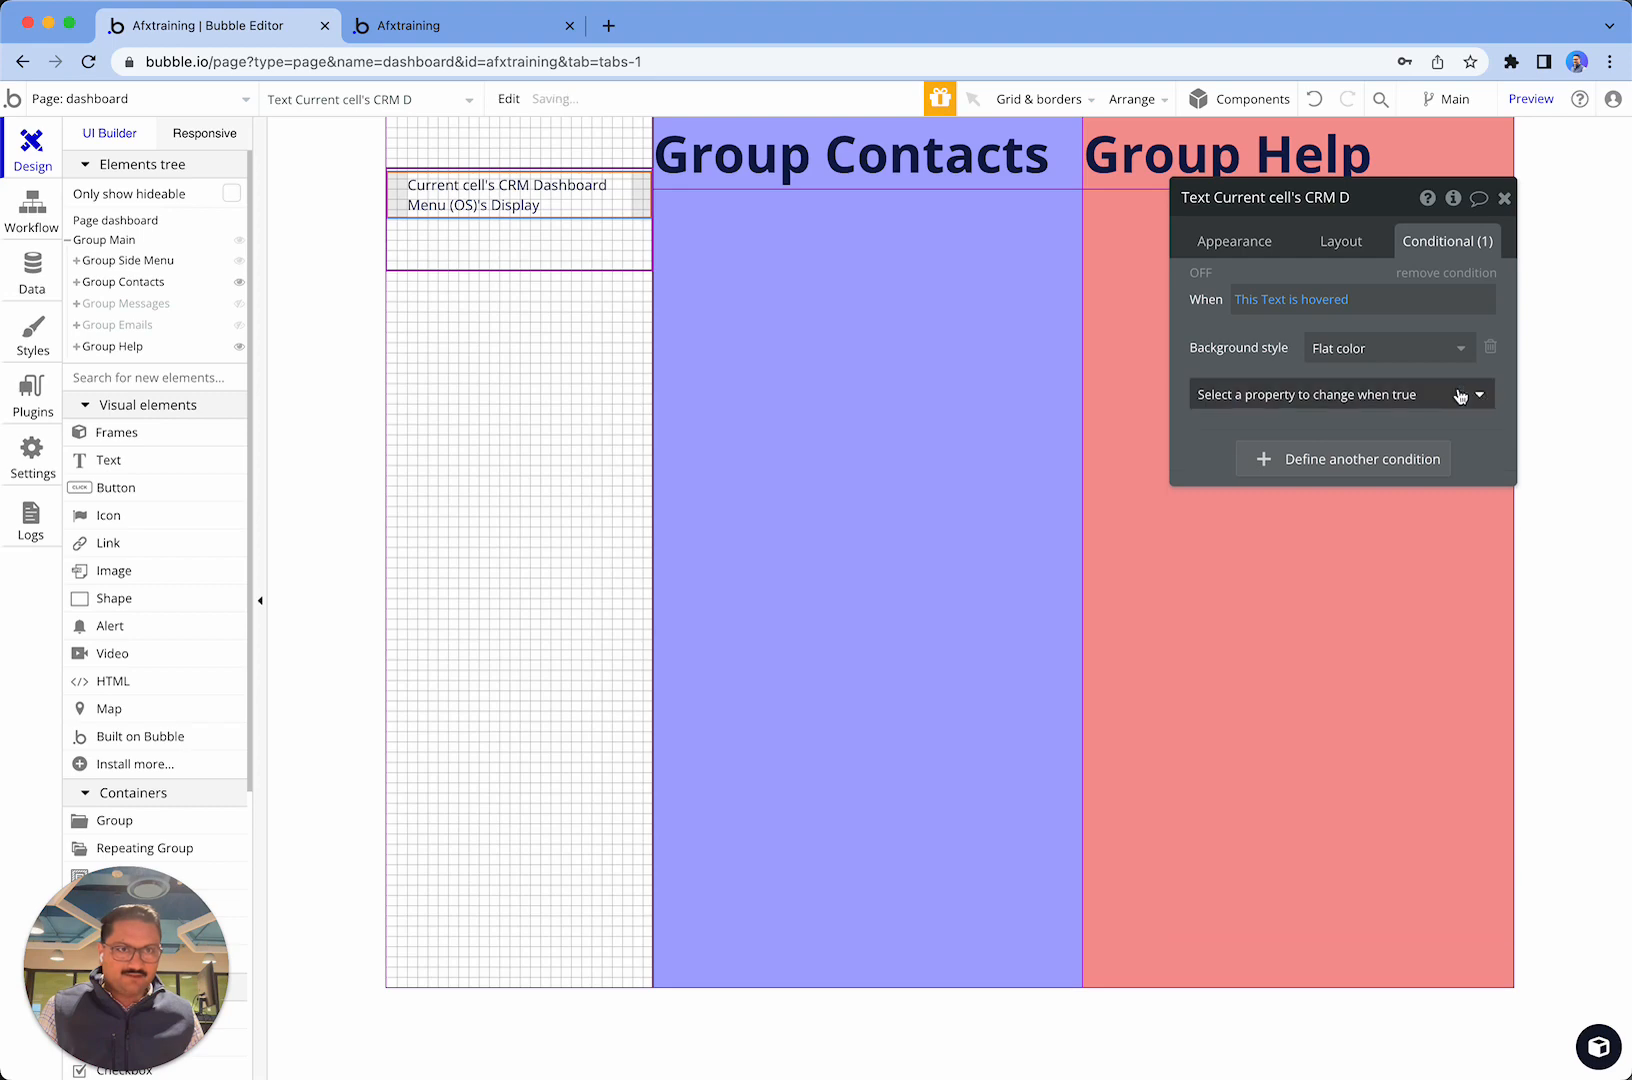
click(1400, 393)
text(colo)
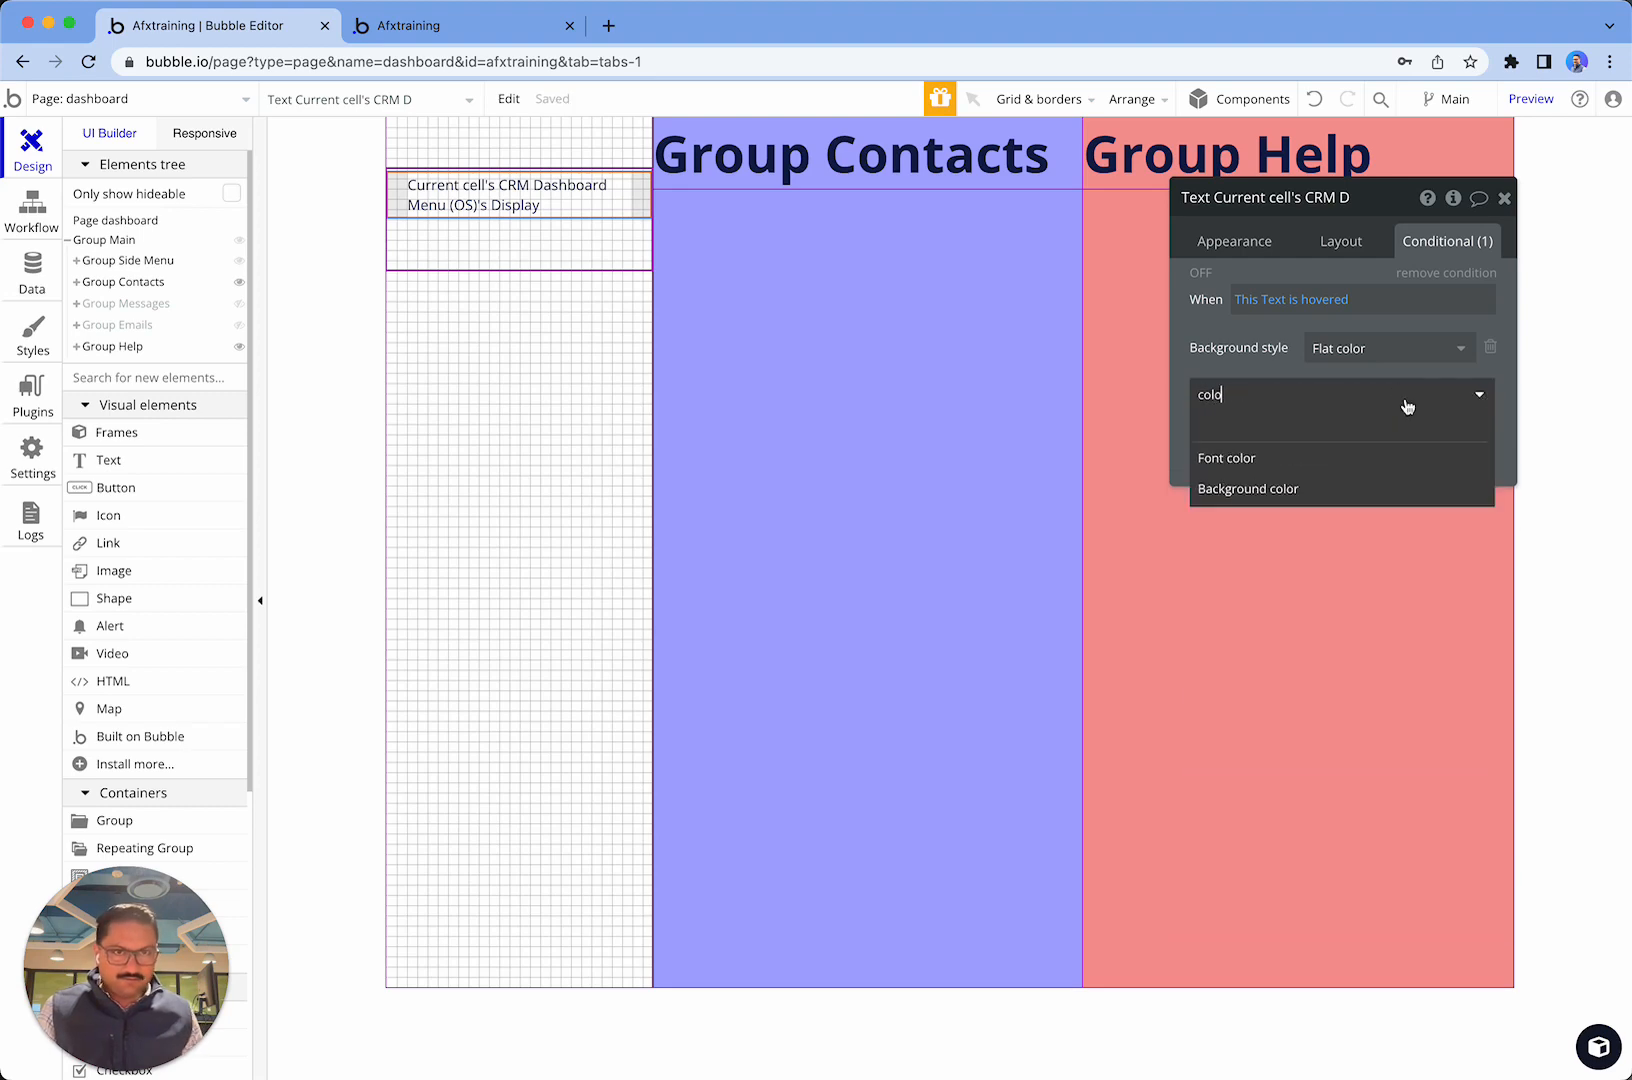
click(1290, 488)
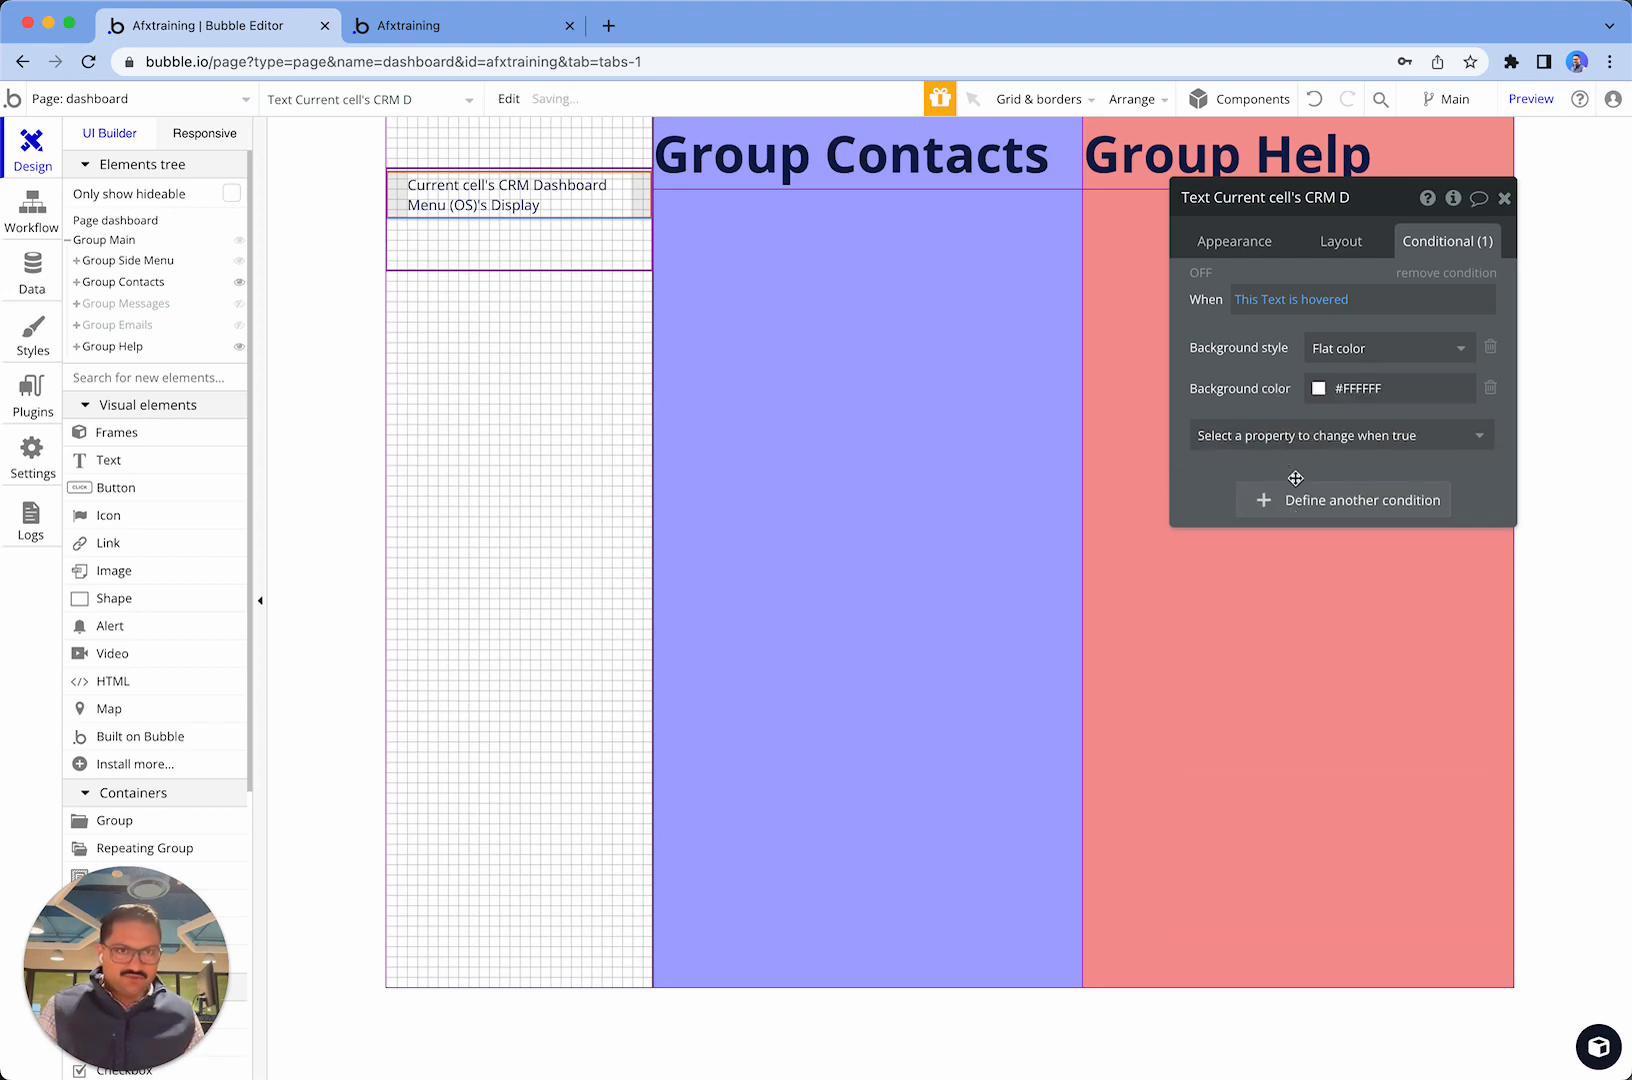
click(1319, 389)
click(1325, 662)
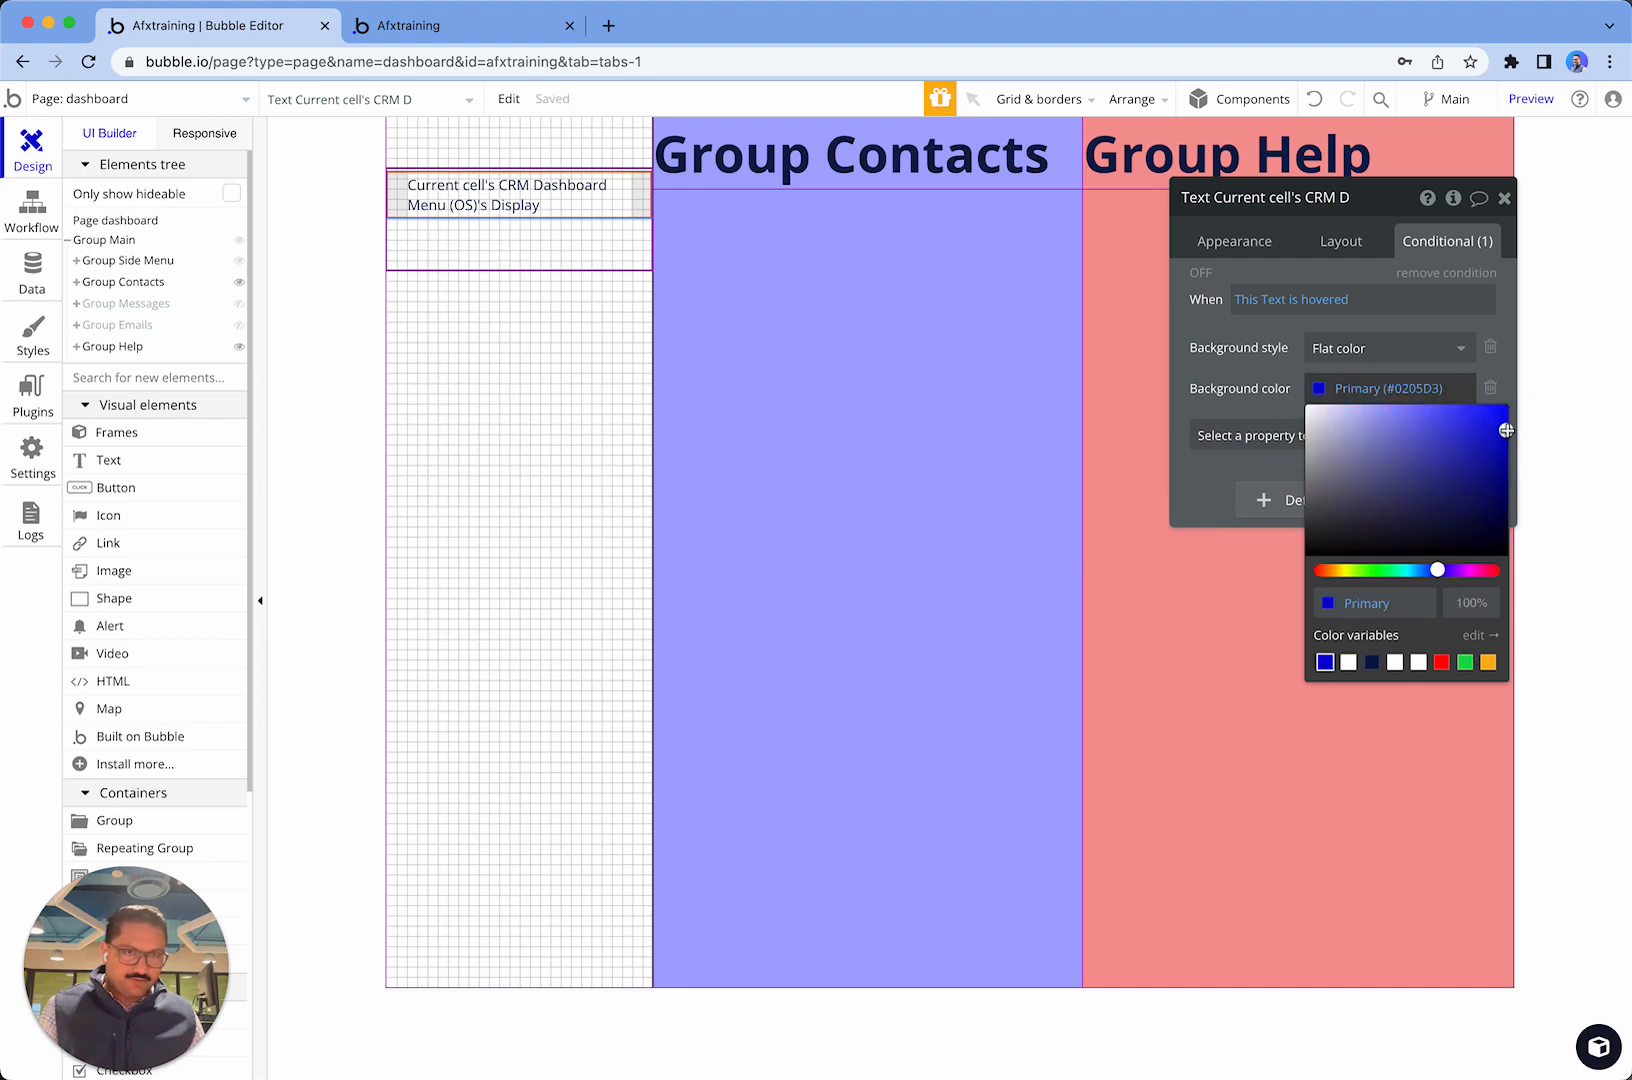
click(700, 485)
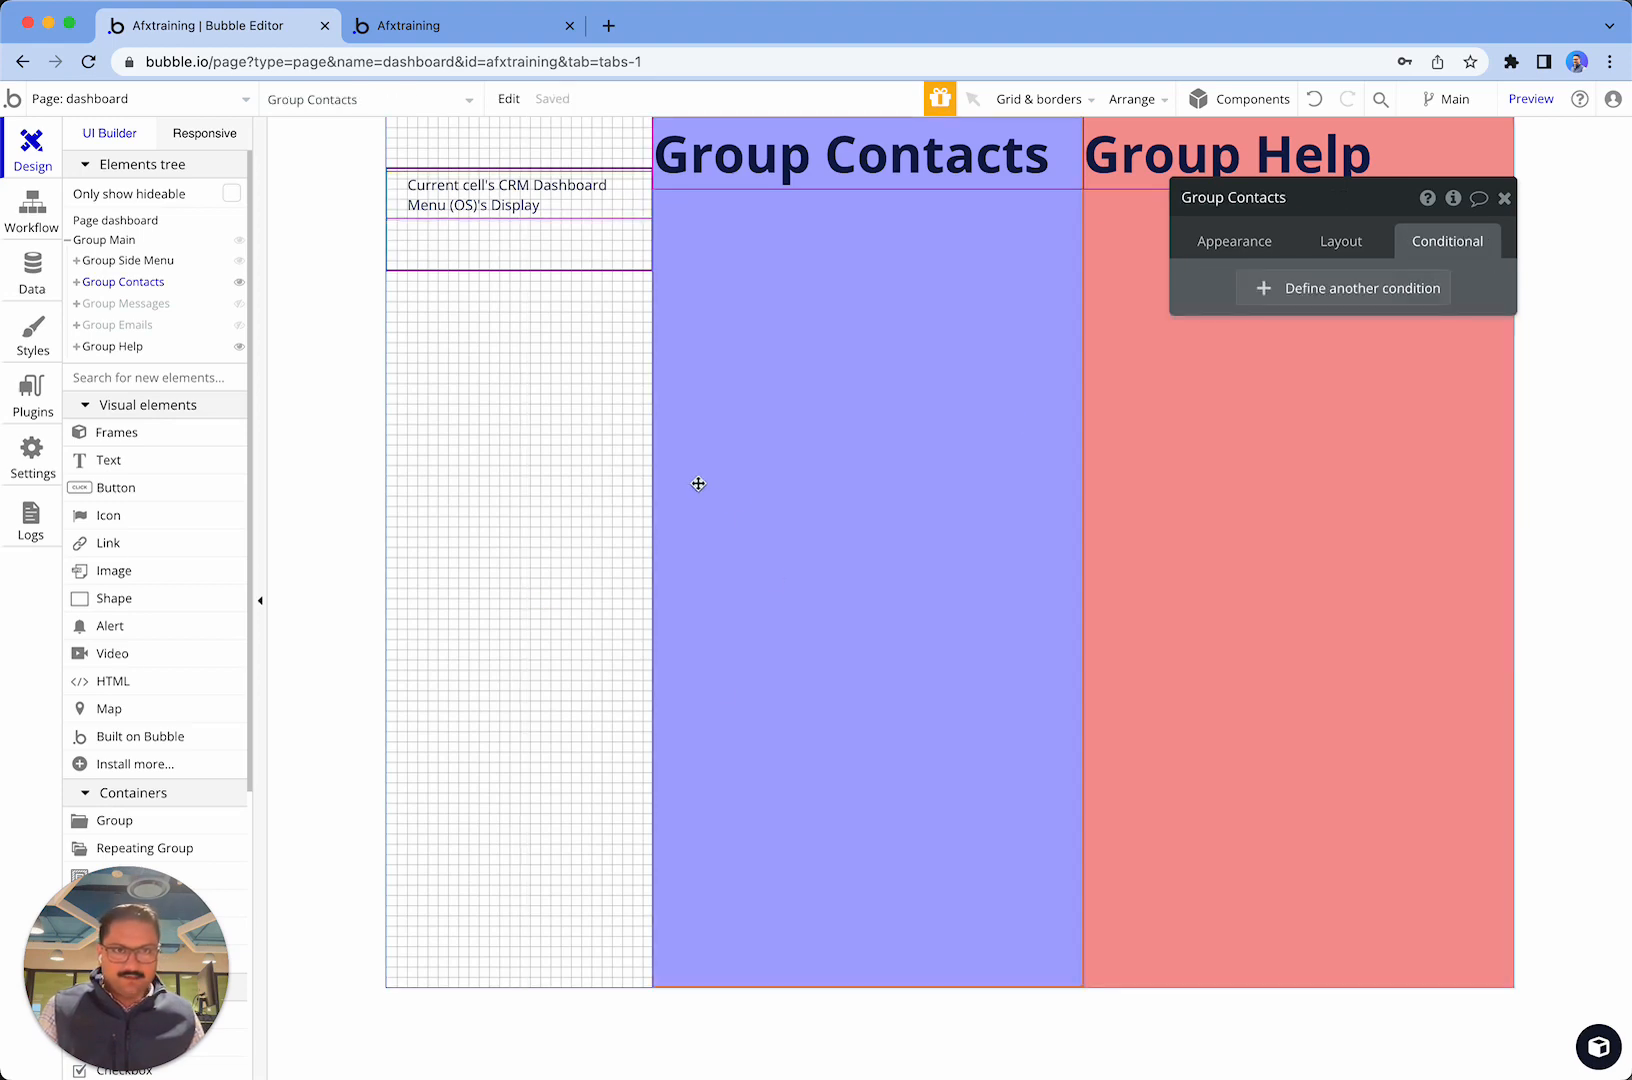
- Add a font color to the cell text's hover condition and set it to Primary contrast (#FFFFFF)
click(471, 208)
click(1388, 436)
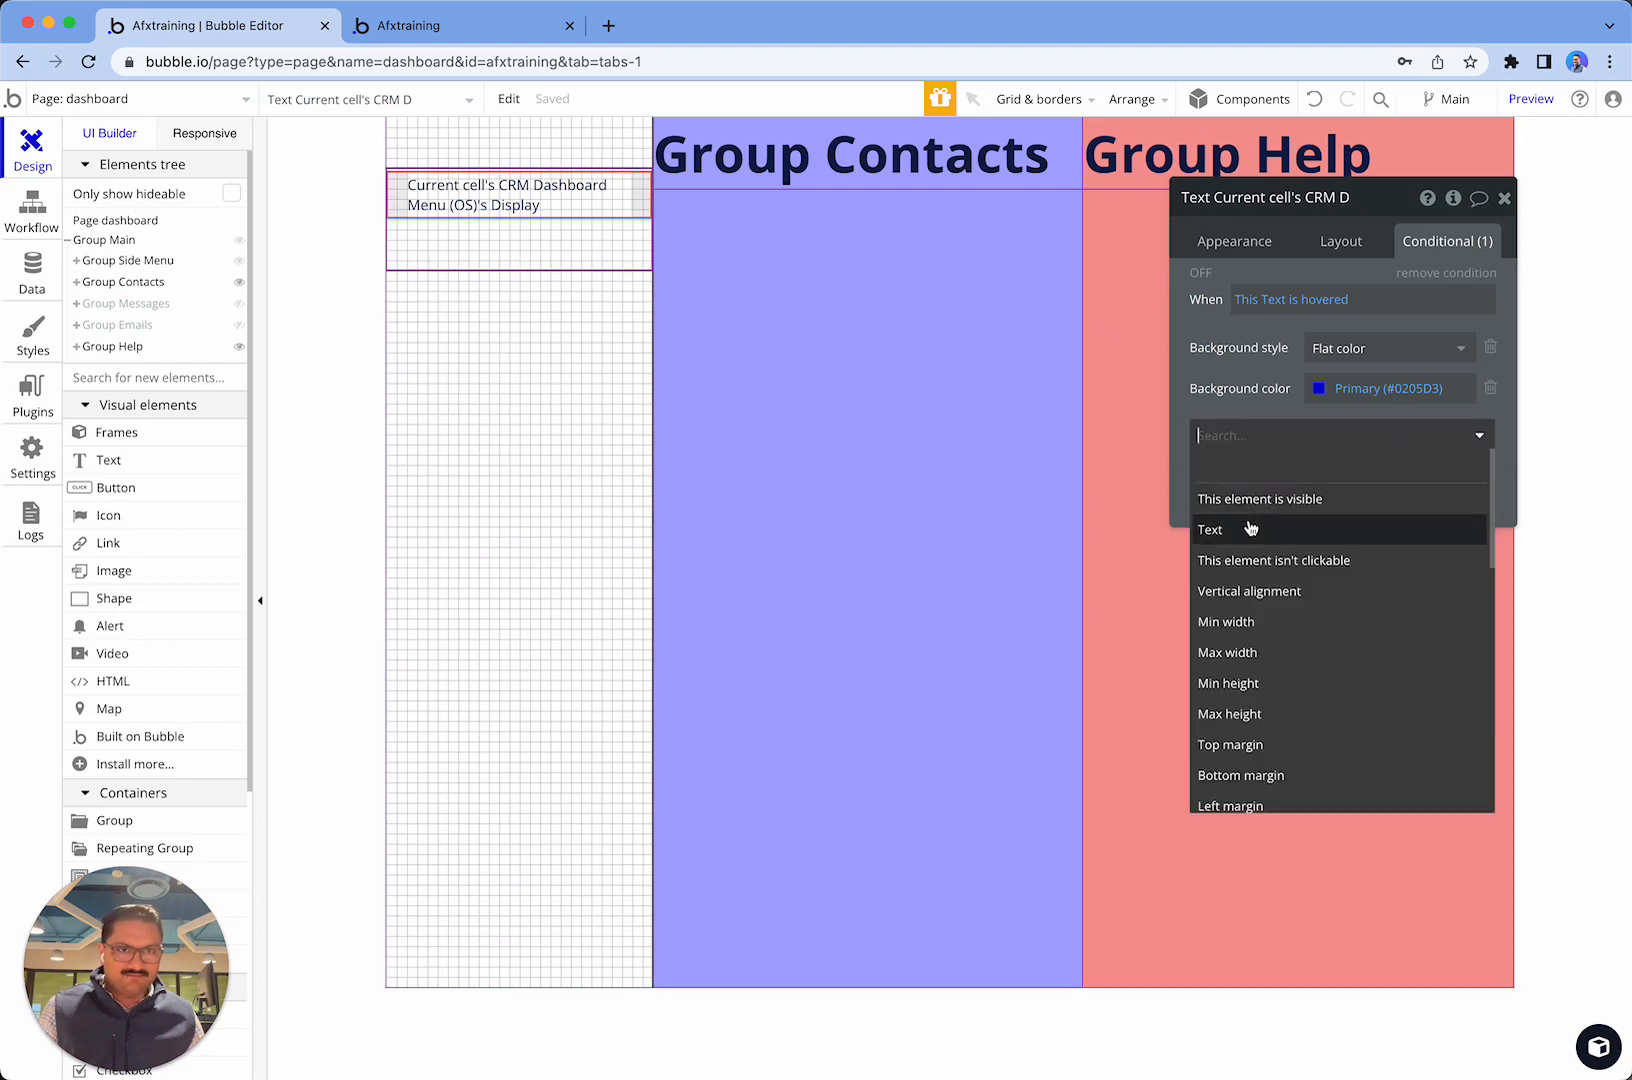
text(fon)
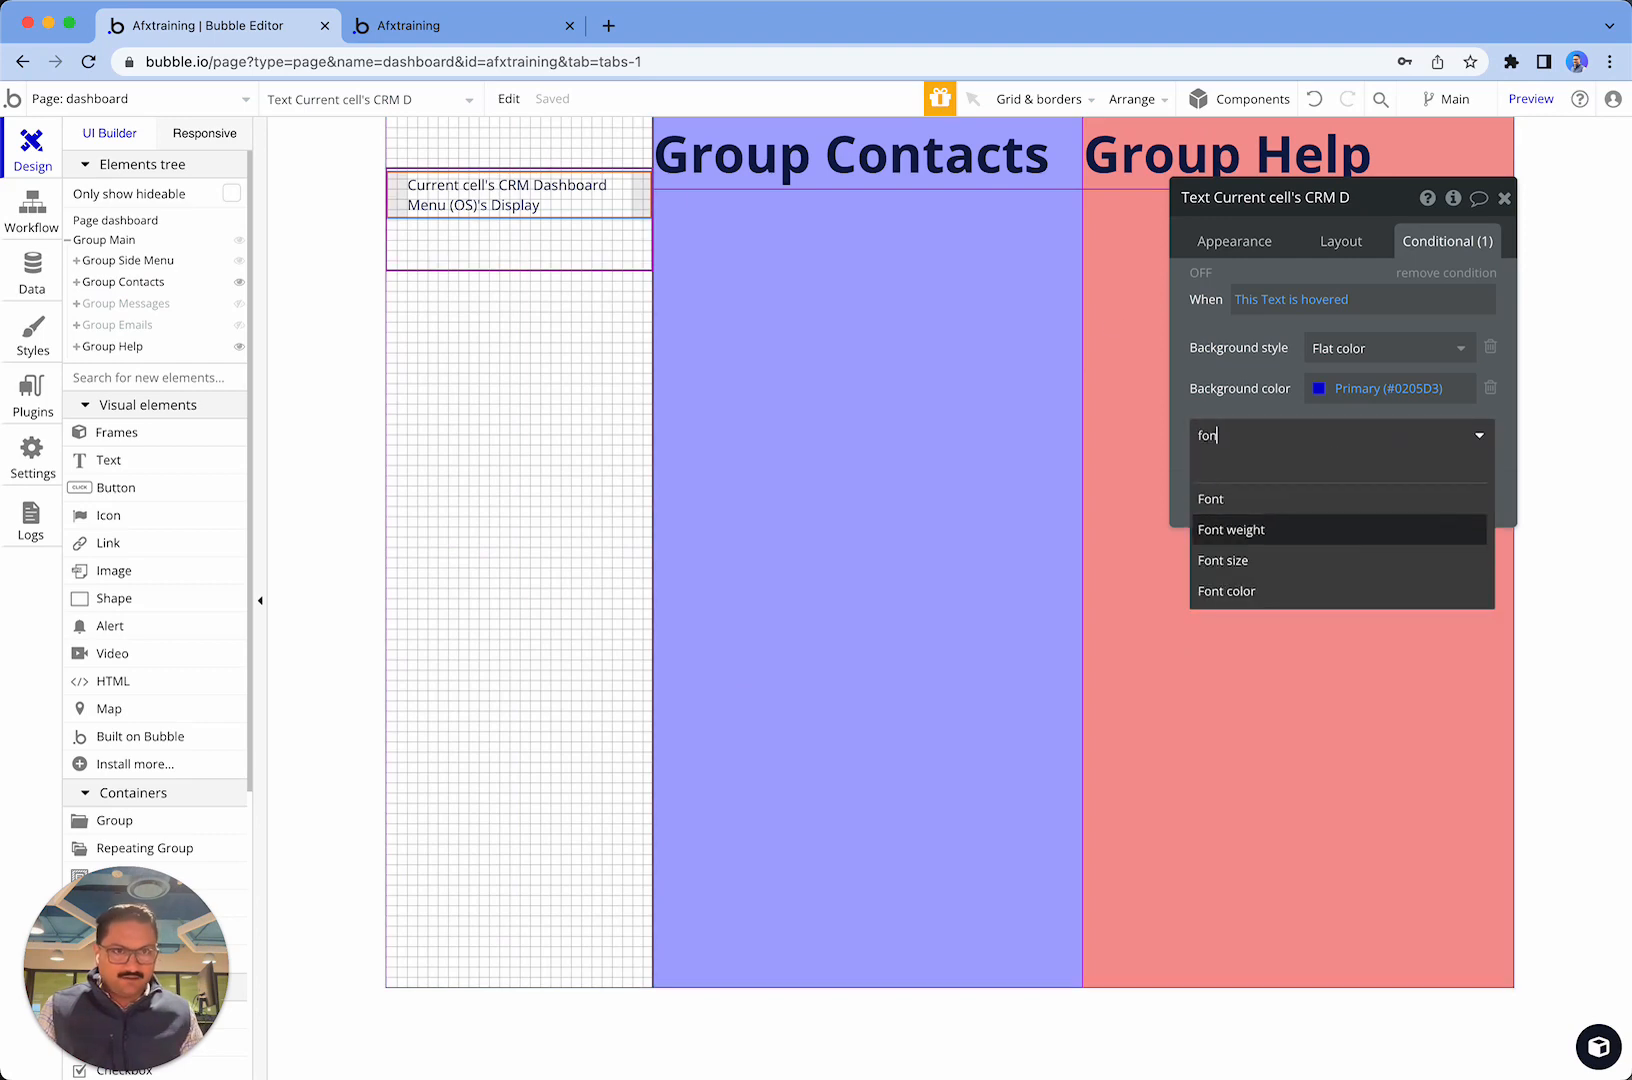
click(1210, 592)
click(1292, 432)
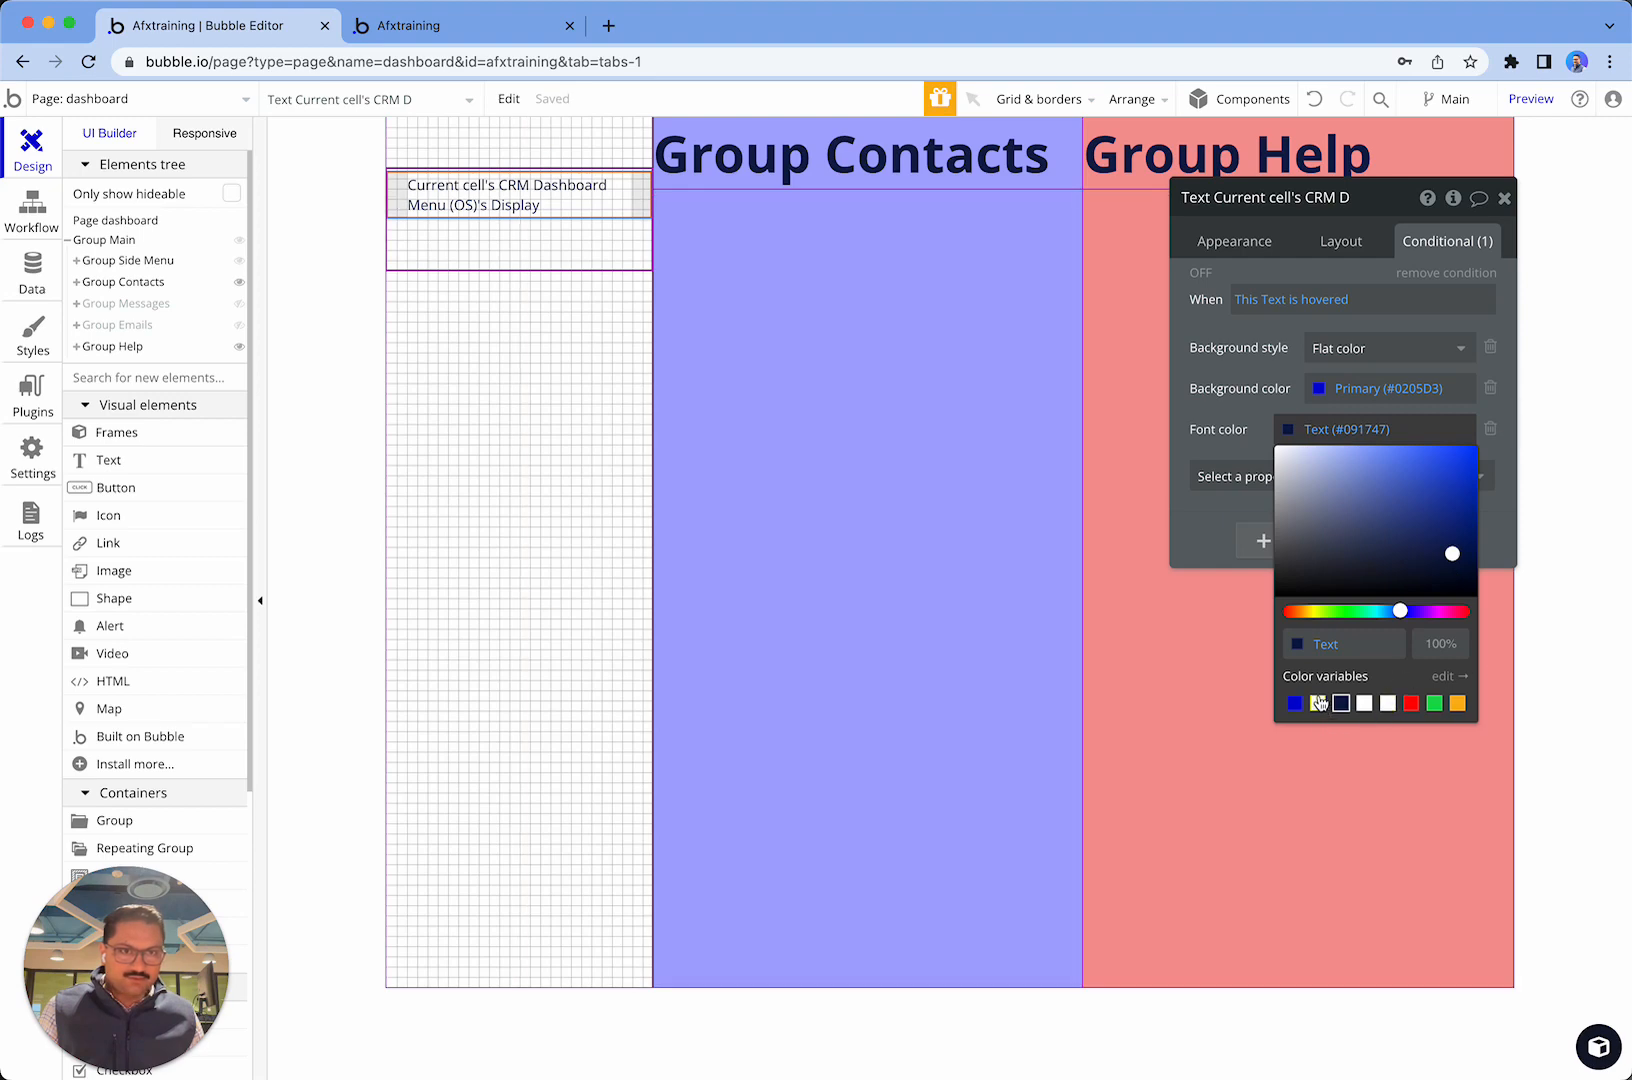
click(1319, 703)
click(1209, 390)
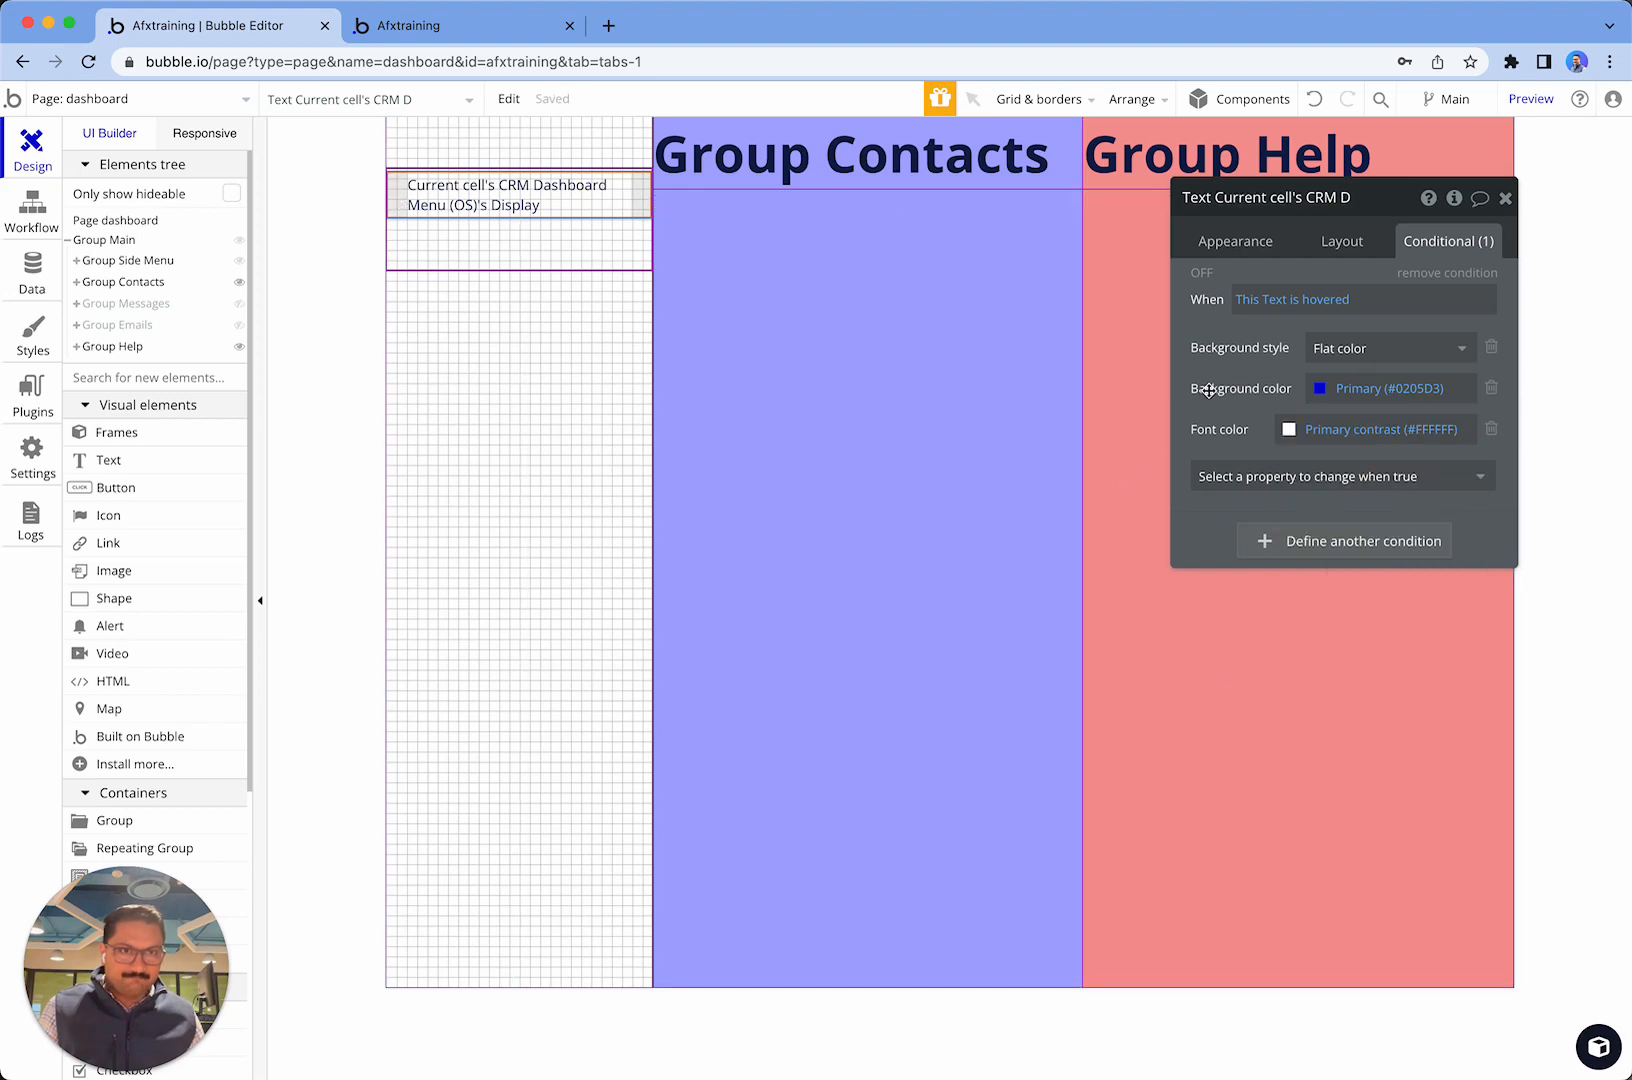
- Add the Bold property to the cell text's hover condition and enable it
click(1239, 477)
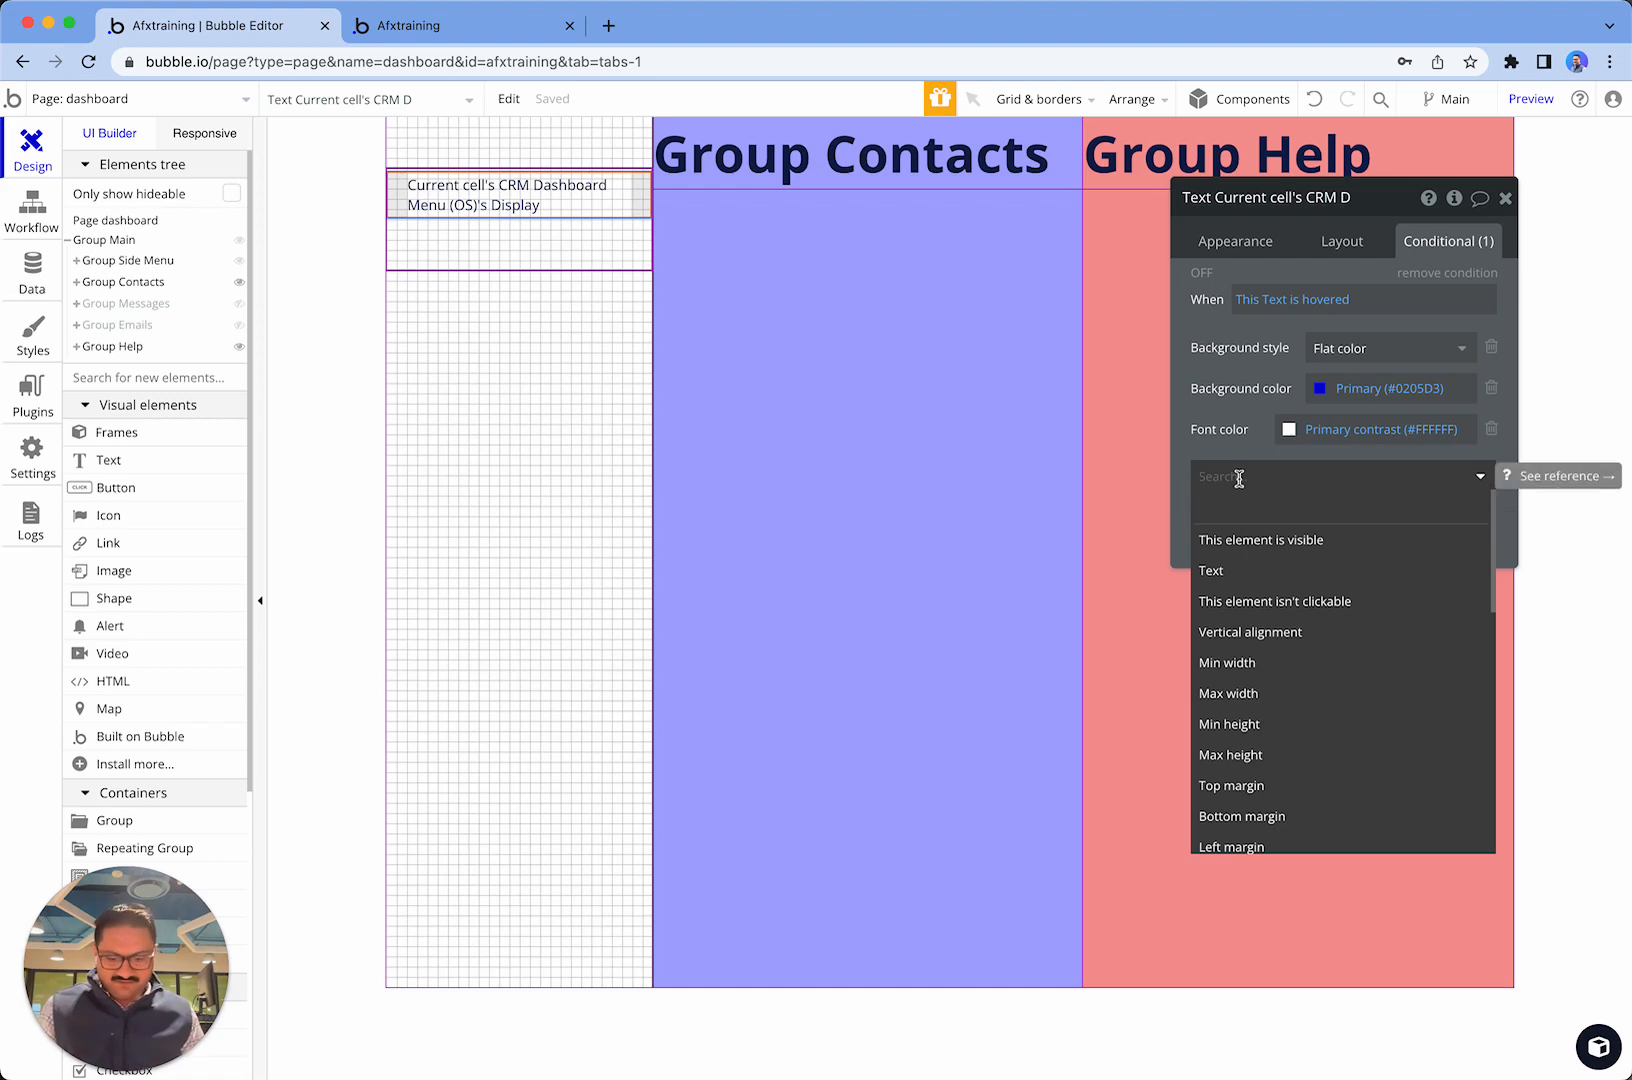
text(font)
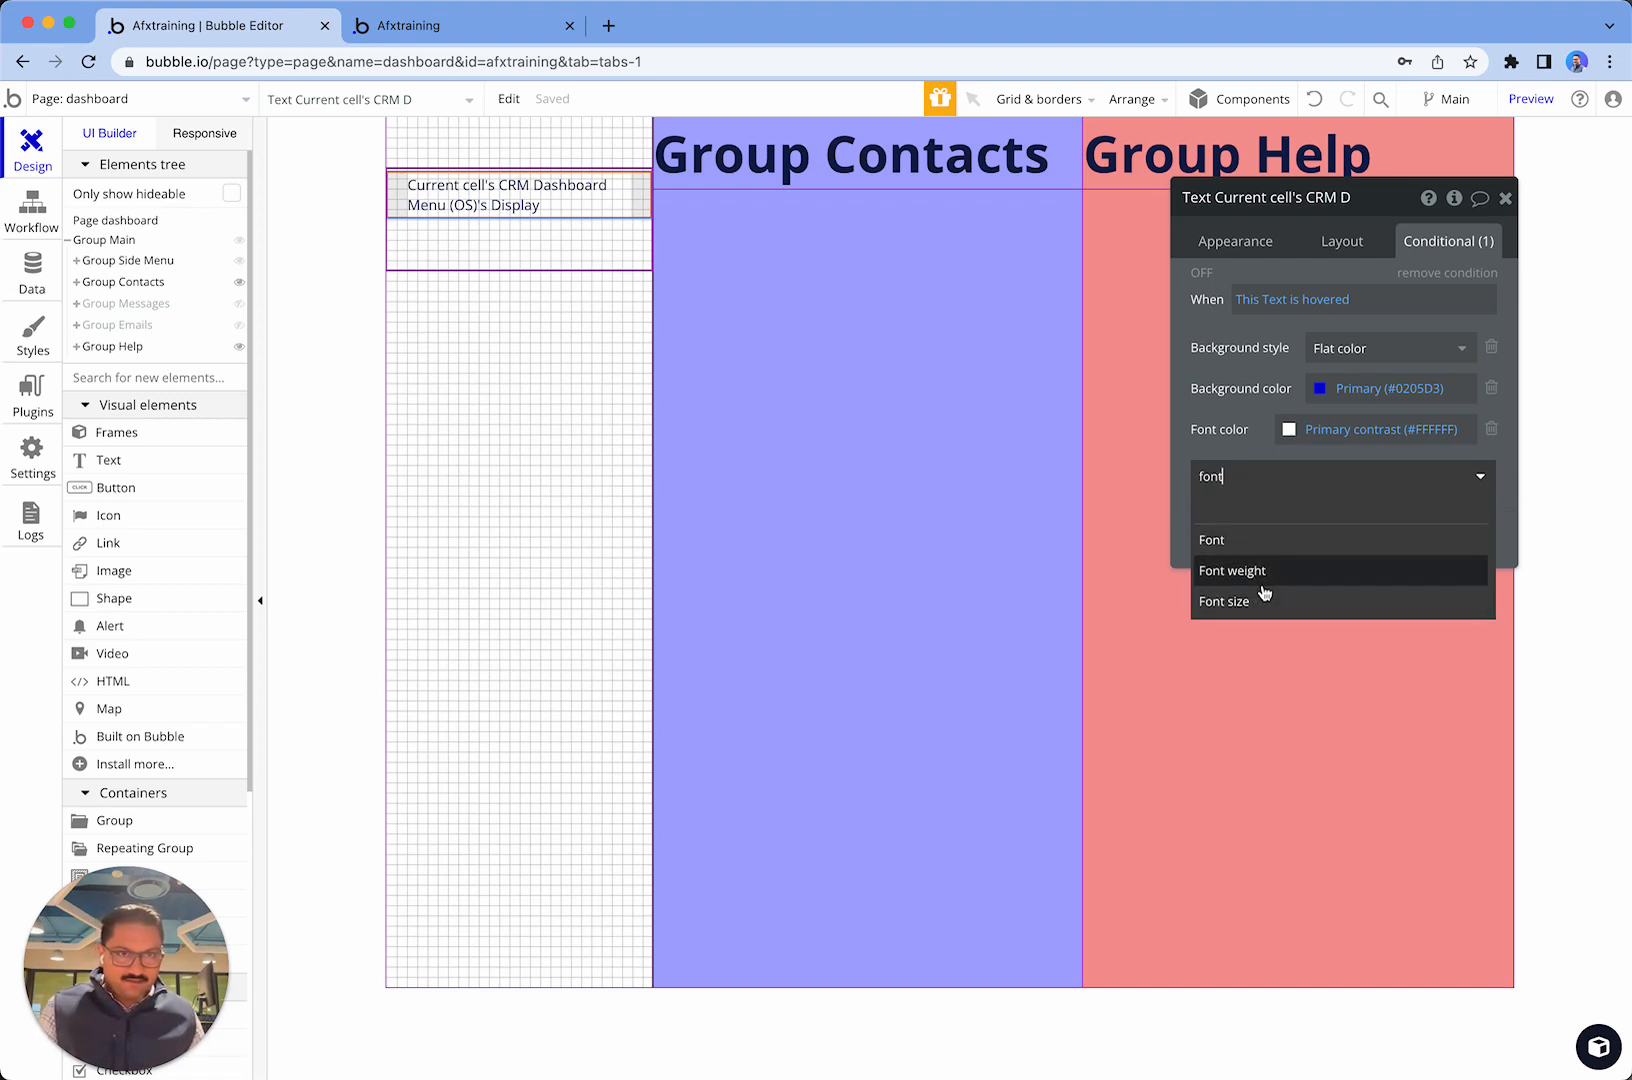
key(BackSpace)
key(BackSpace)
key(BackSpace)
text(bold)
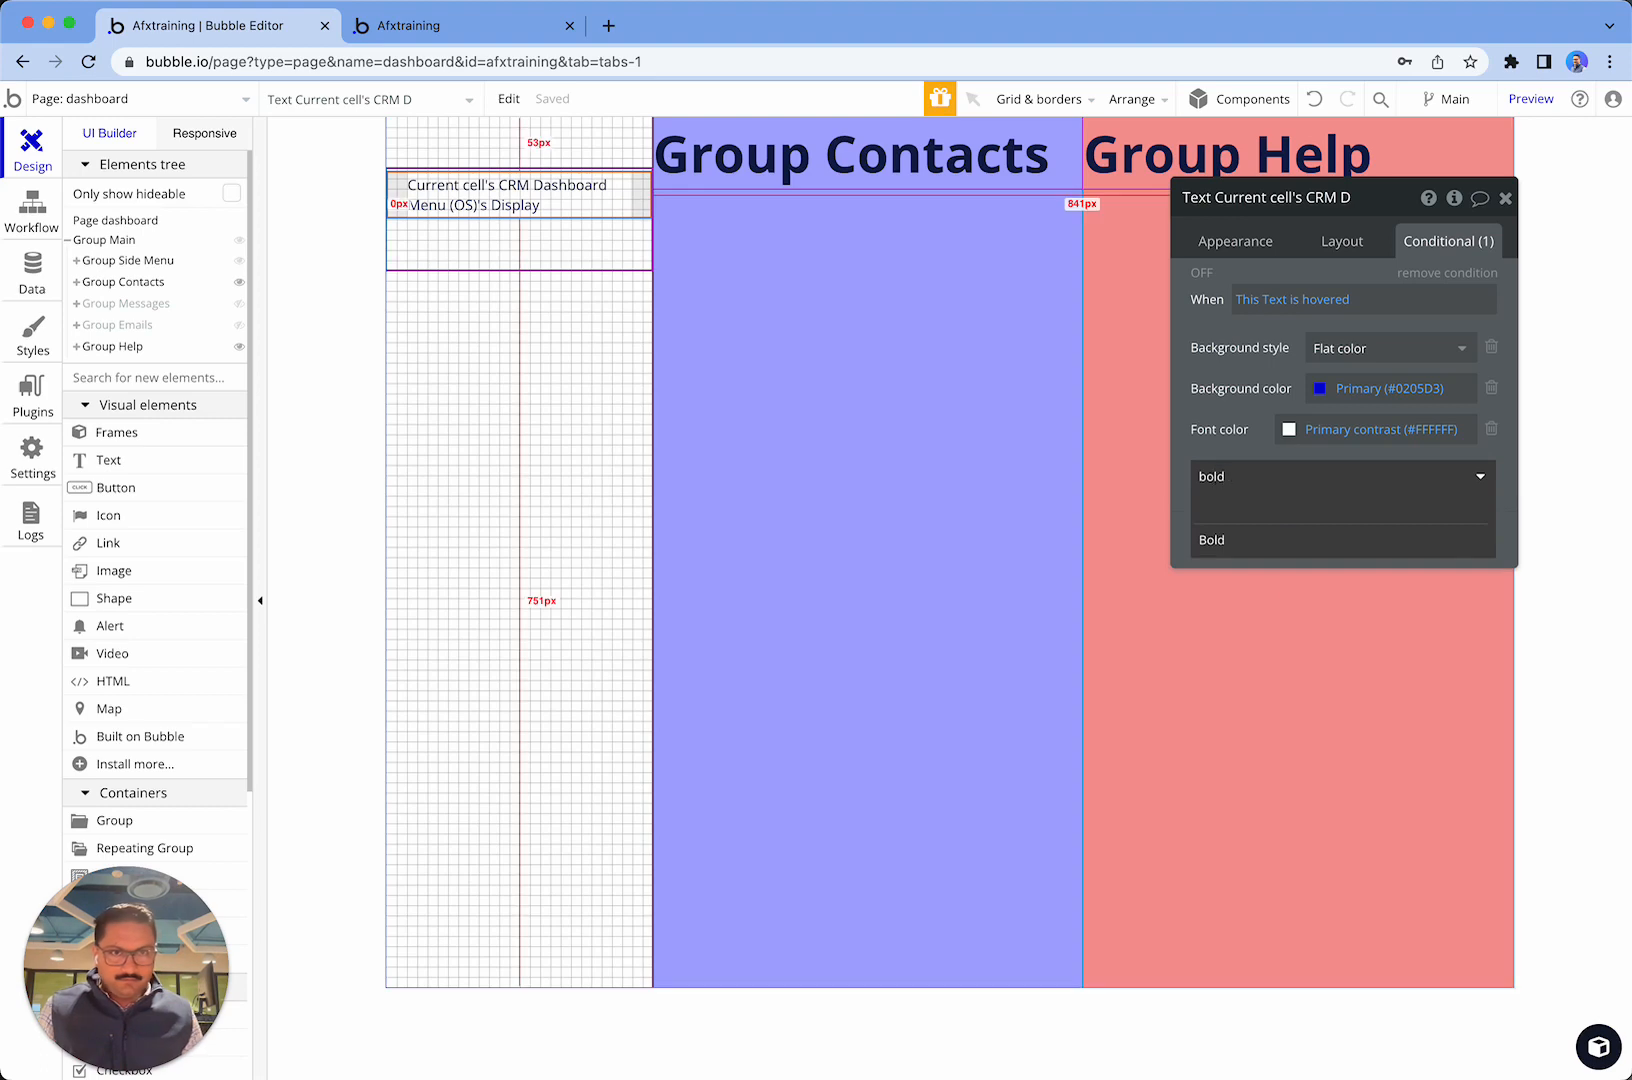
click(1242, 541)
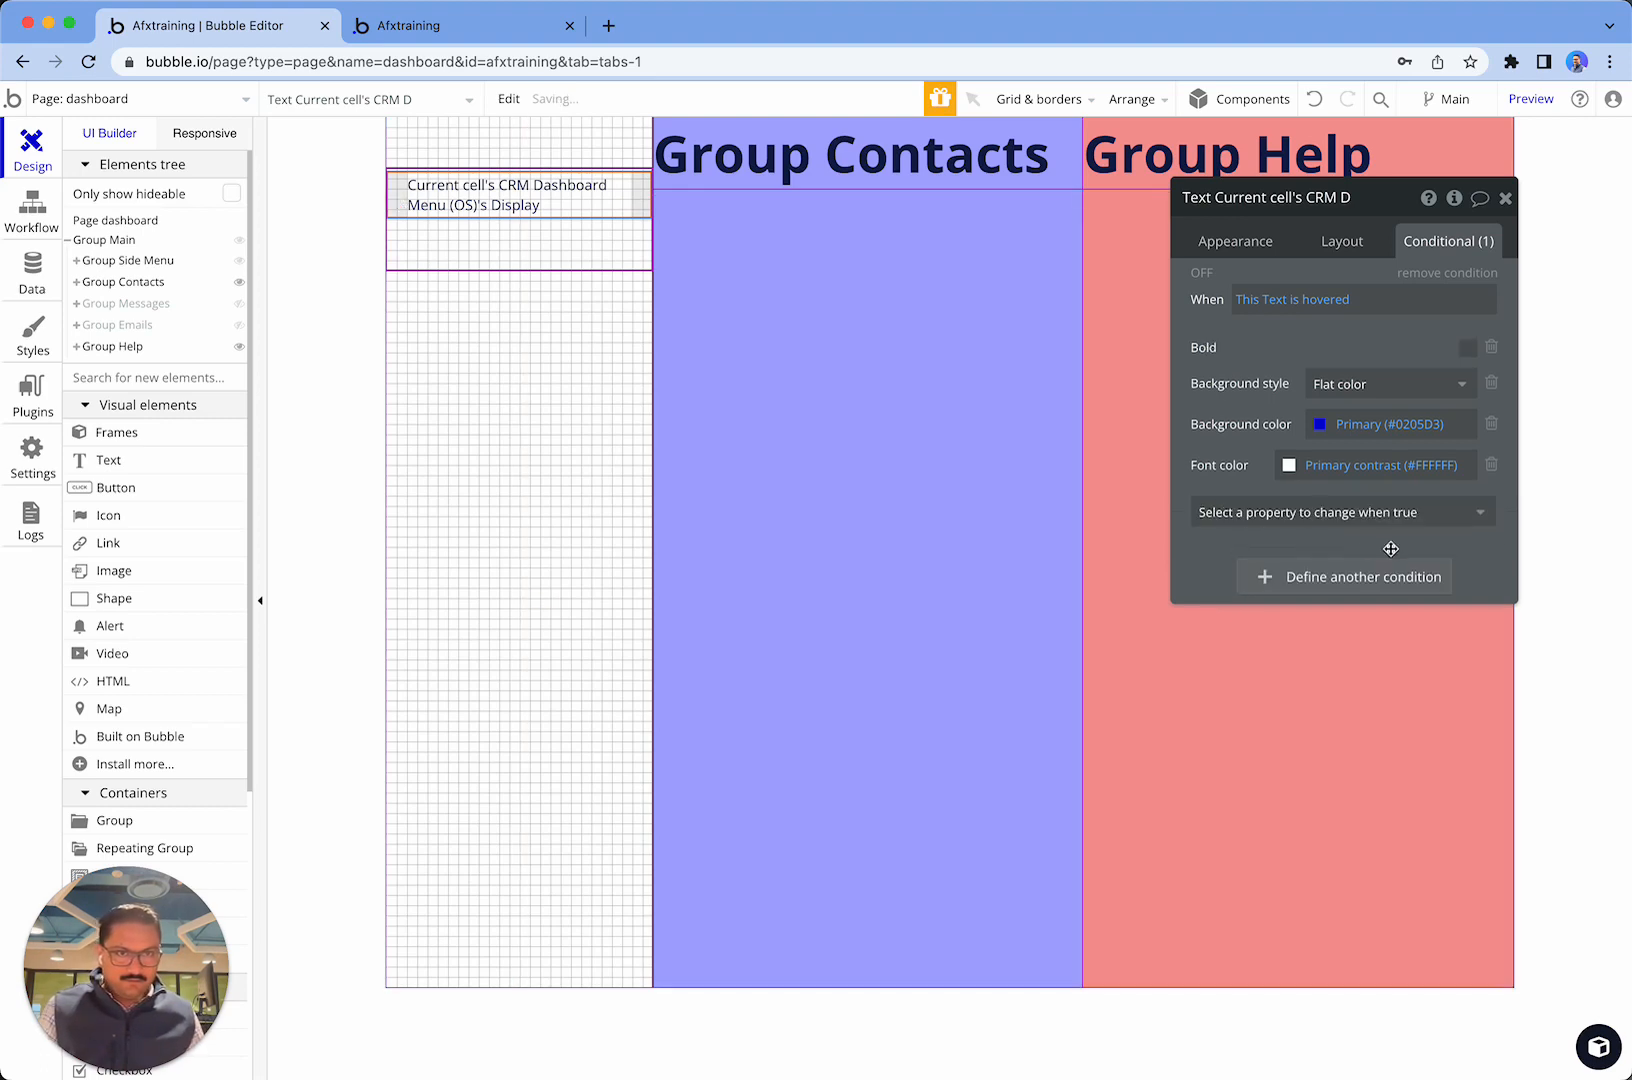
click(1468, 347)
click(867, 499)
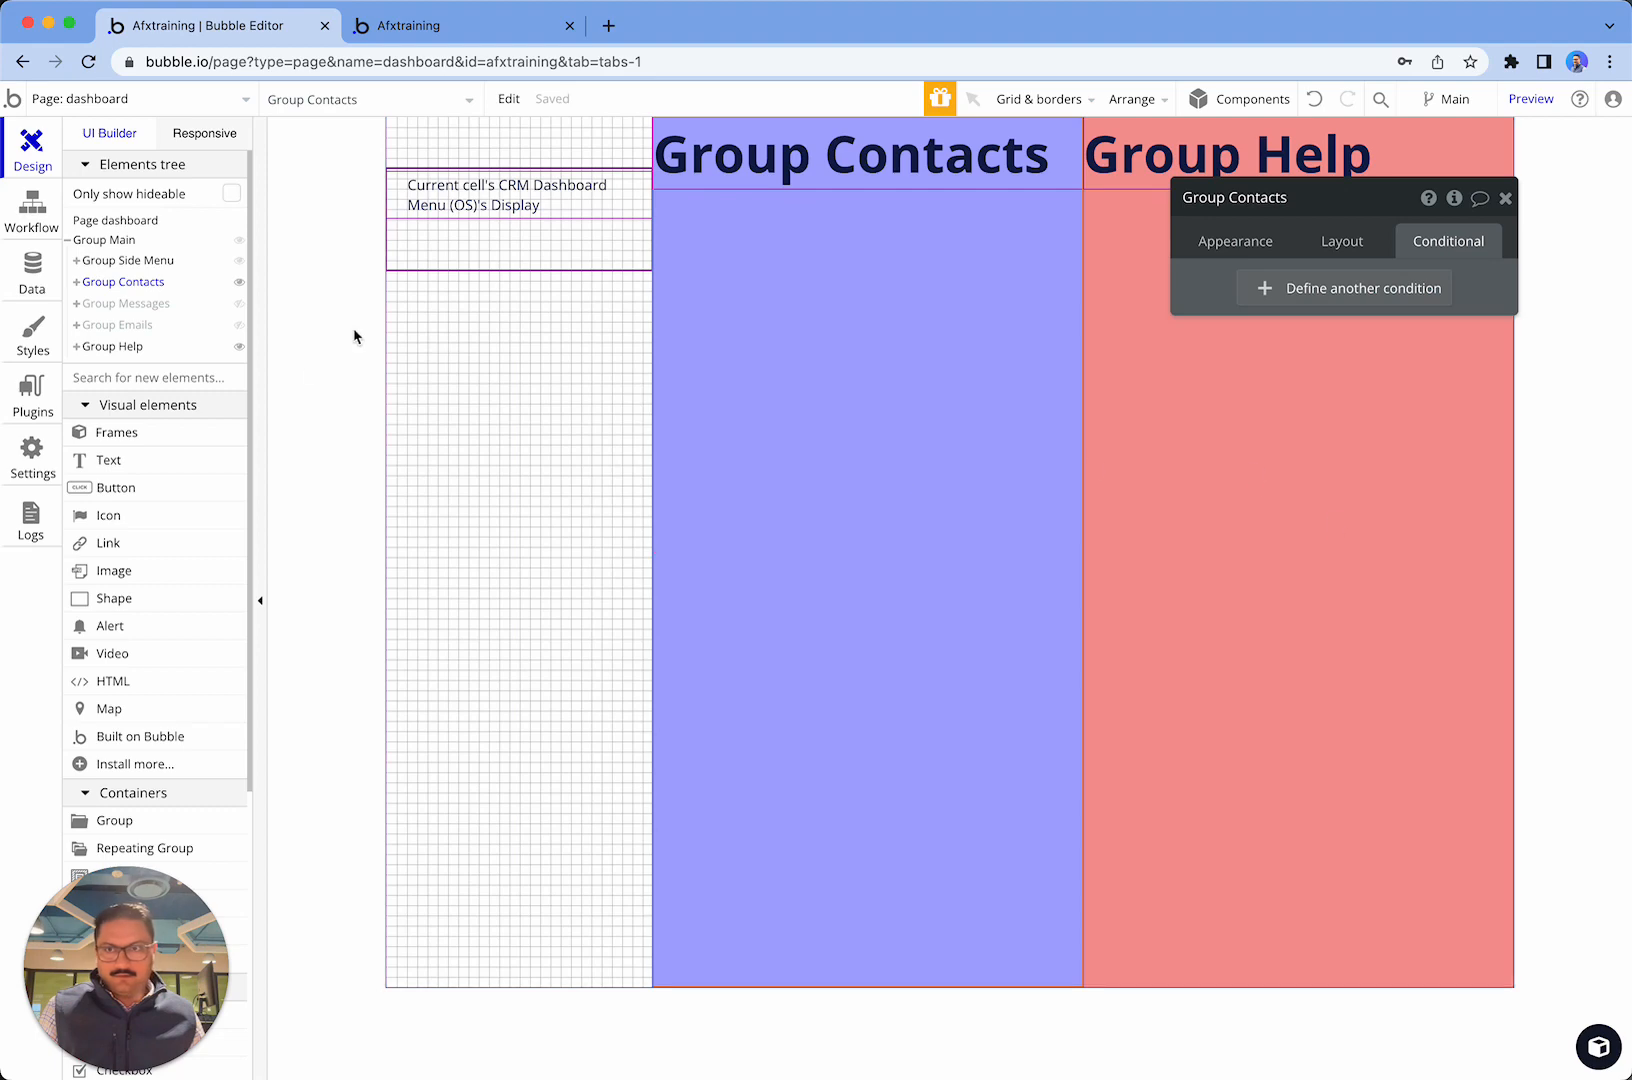
- Hide Group Contacts and Group Help on the editor canvas and select Group Side Menu
click(240, 284)
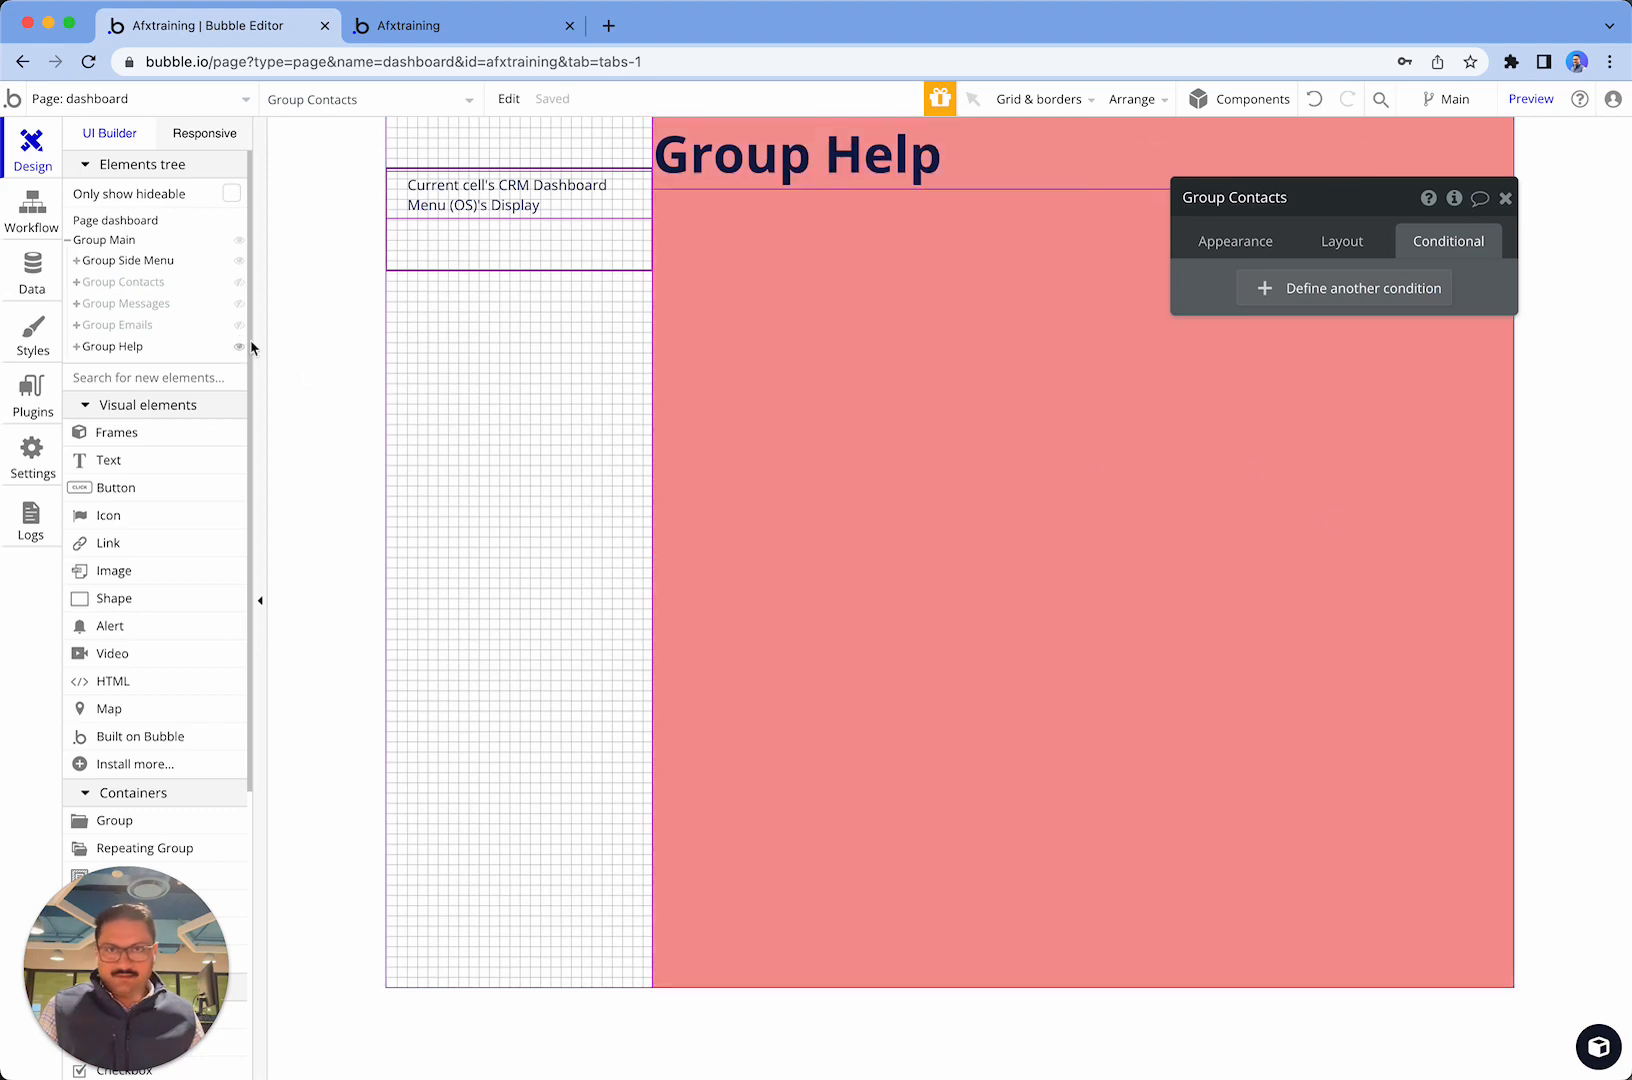
click(240, 346)
click(495, 445)
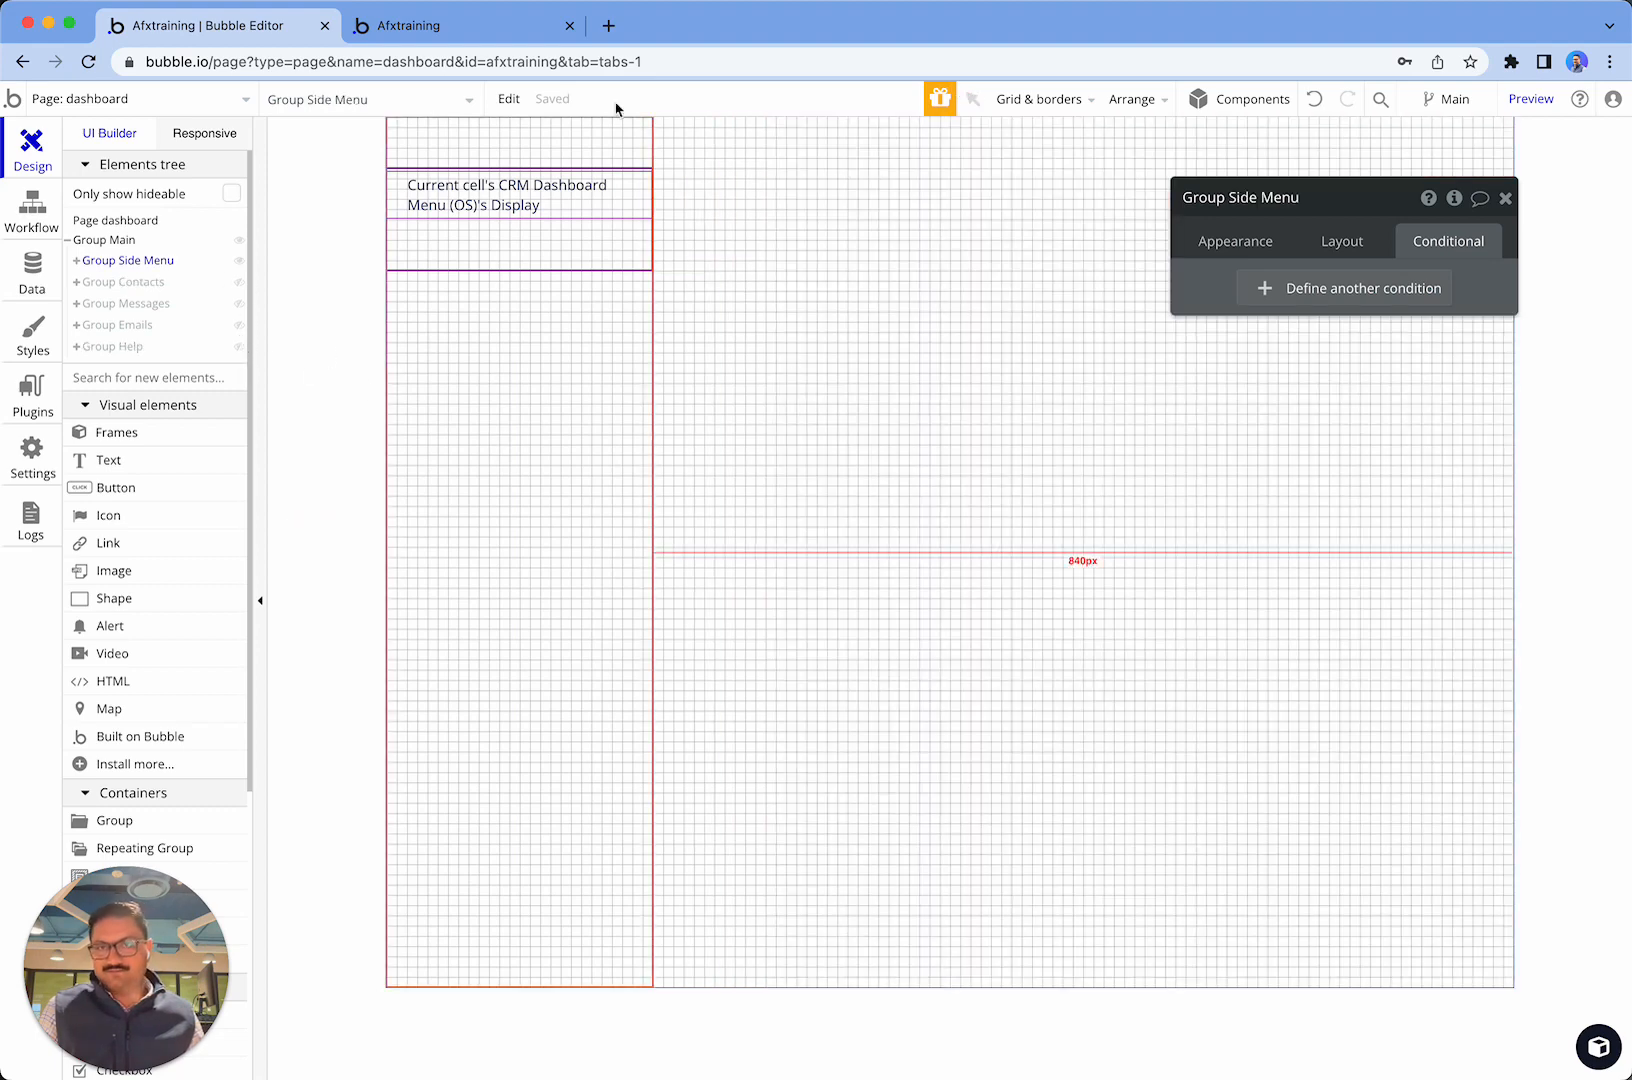
- Check the side menu items' hover highlighting in the dashboard preview and return to the editor
click(442, 27)
click(533, 105)
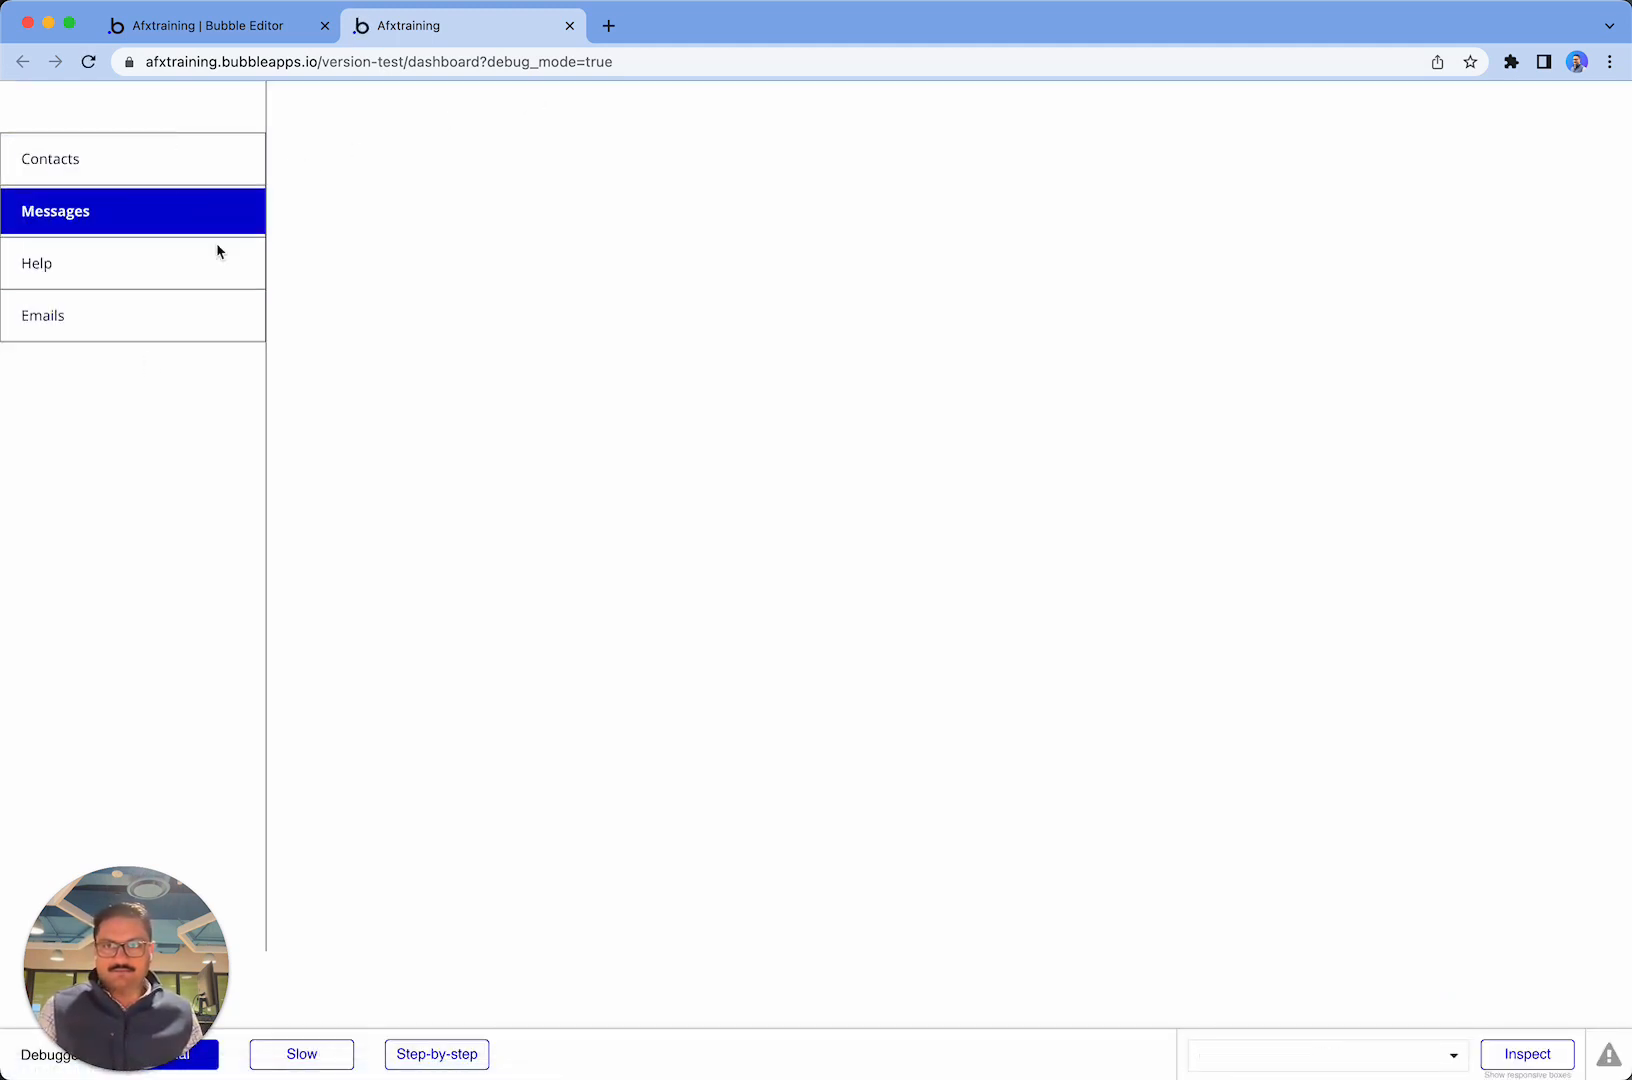
click(248, 31)
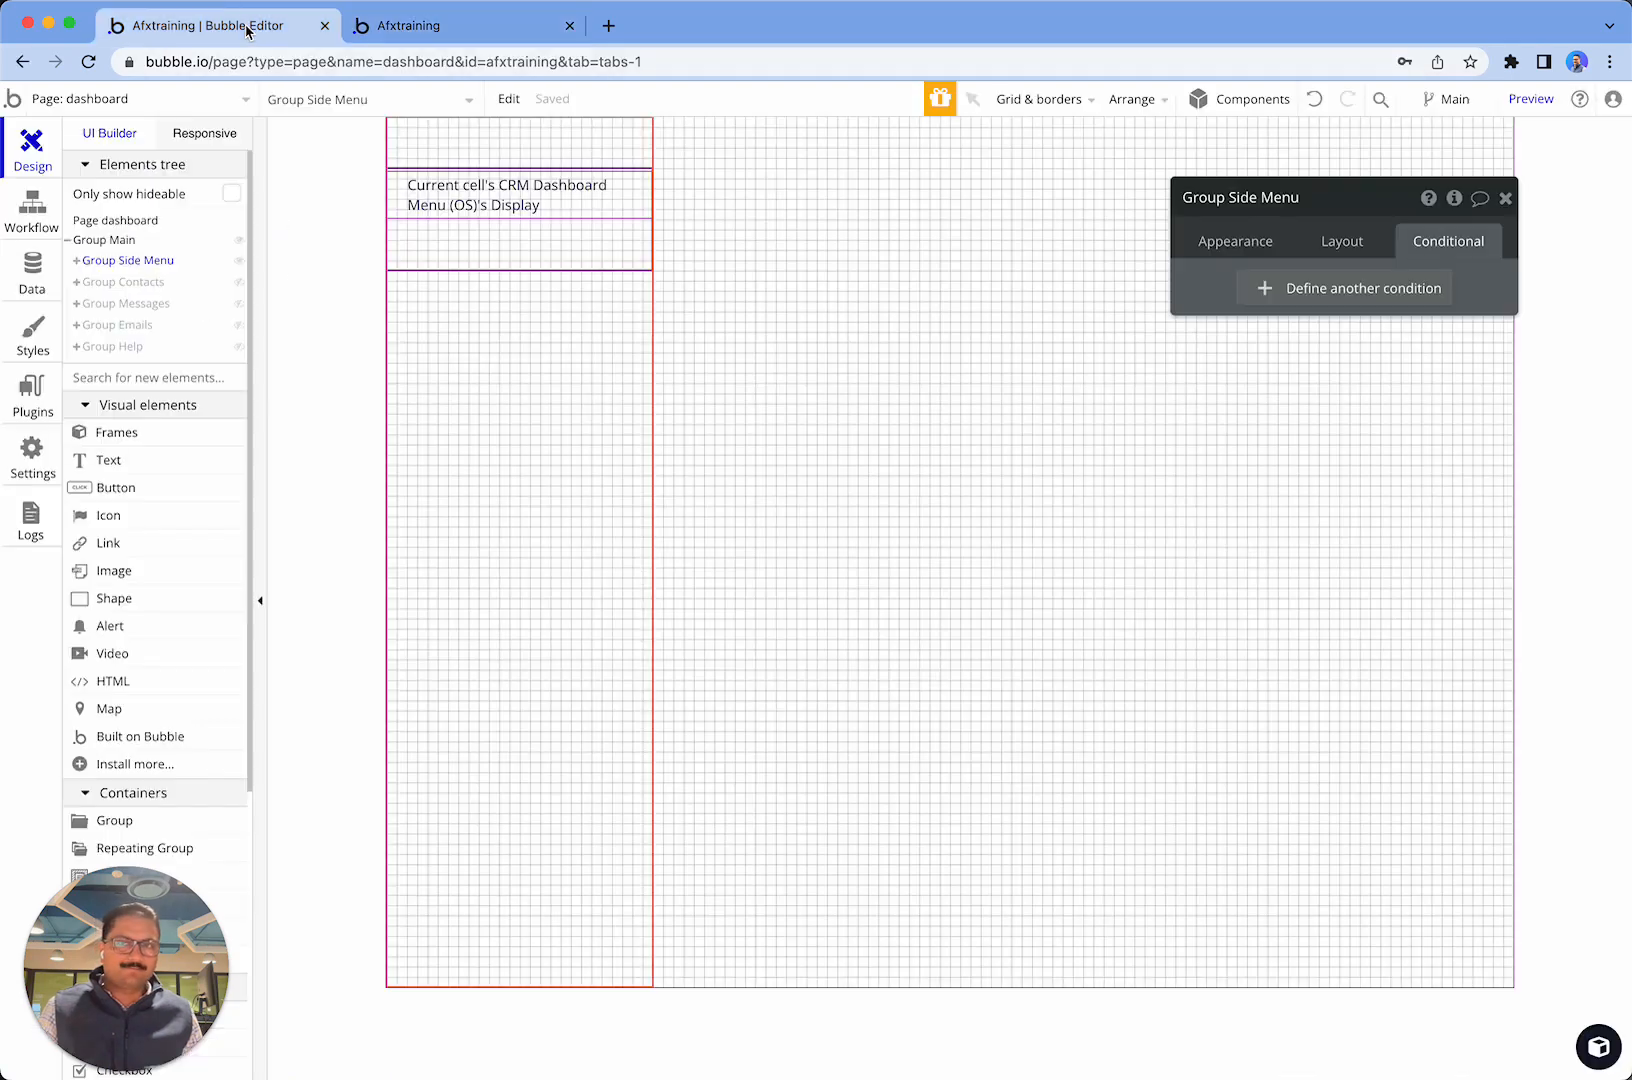
- Create a workflow that runs when the side menu's cell text is clicked and return to the page design
click(586, 189)
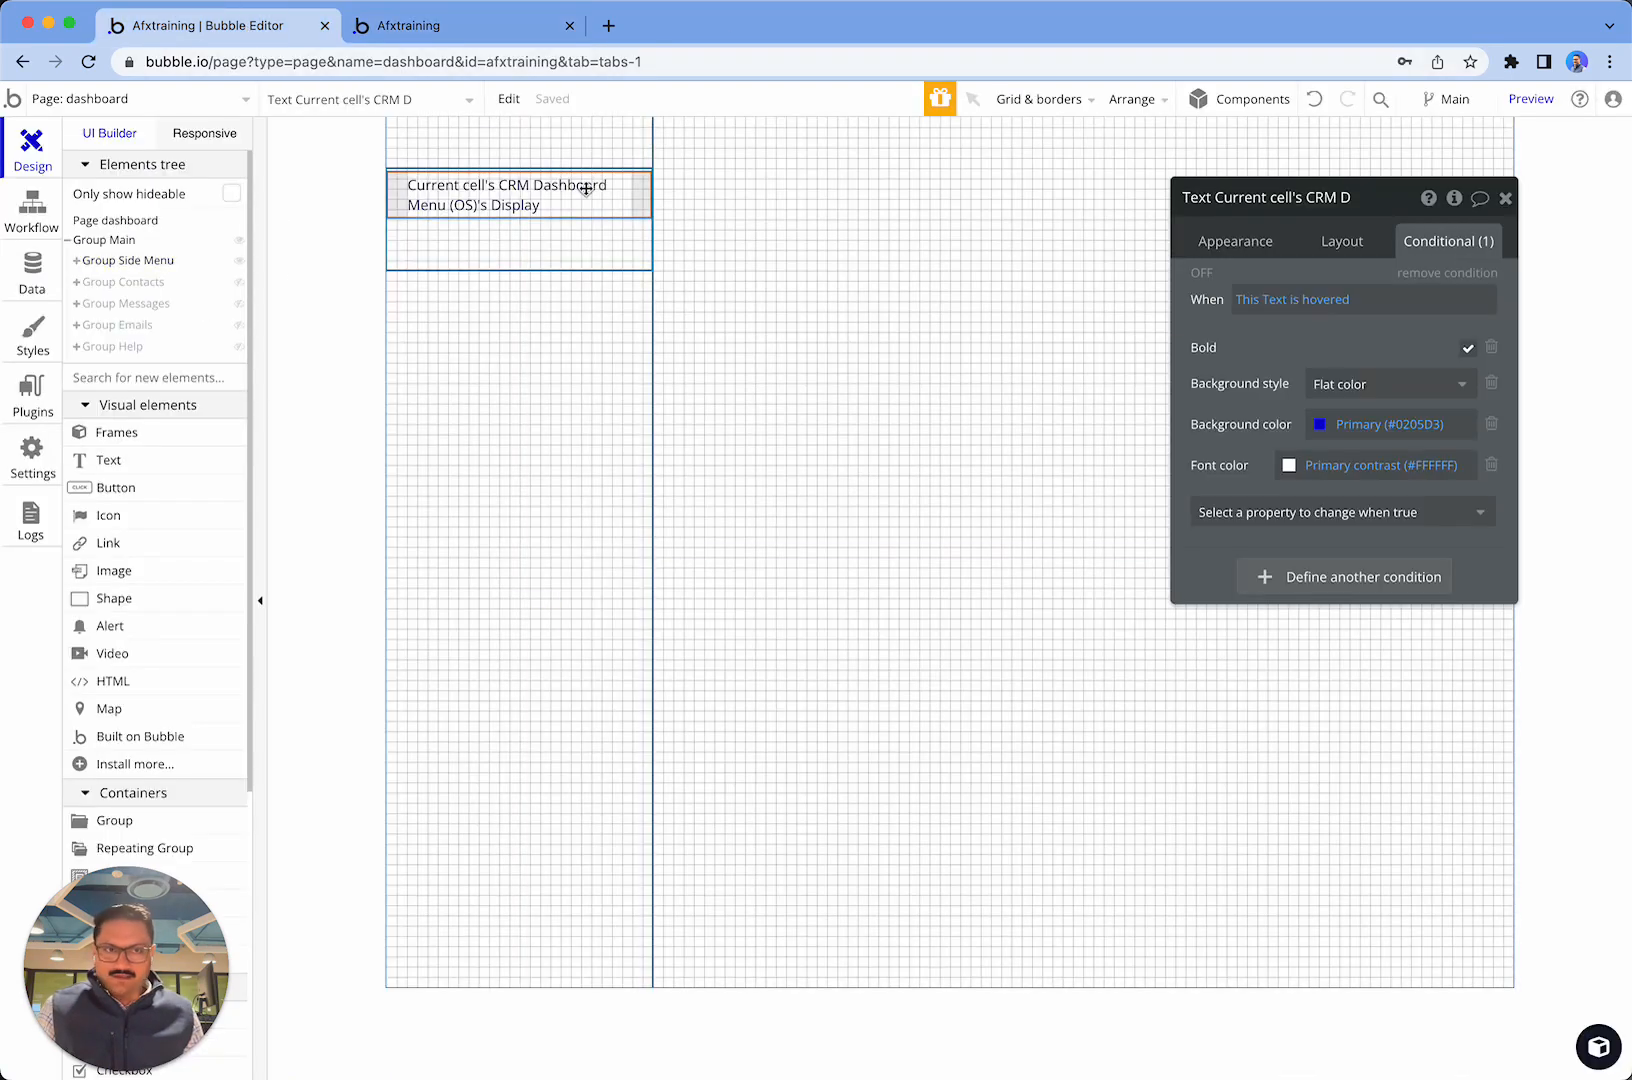
click(1240, 248)
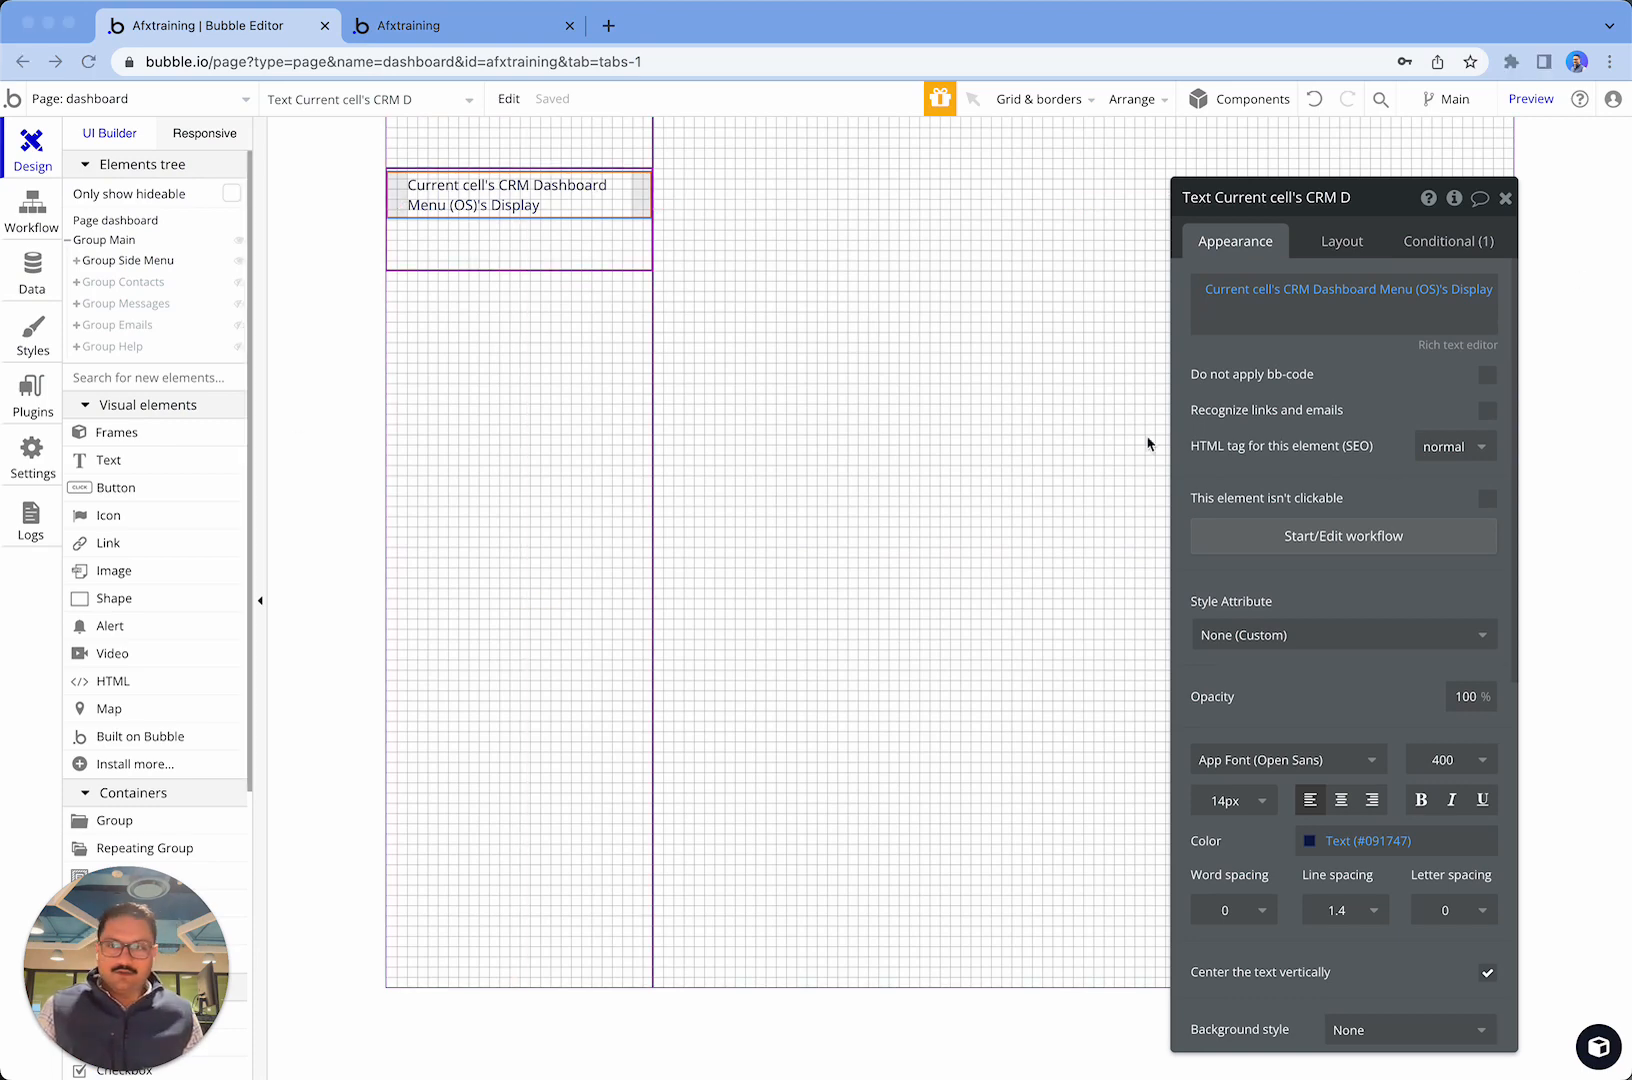
click(521, 172)
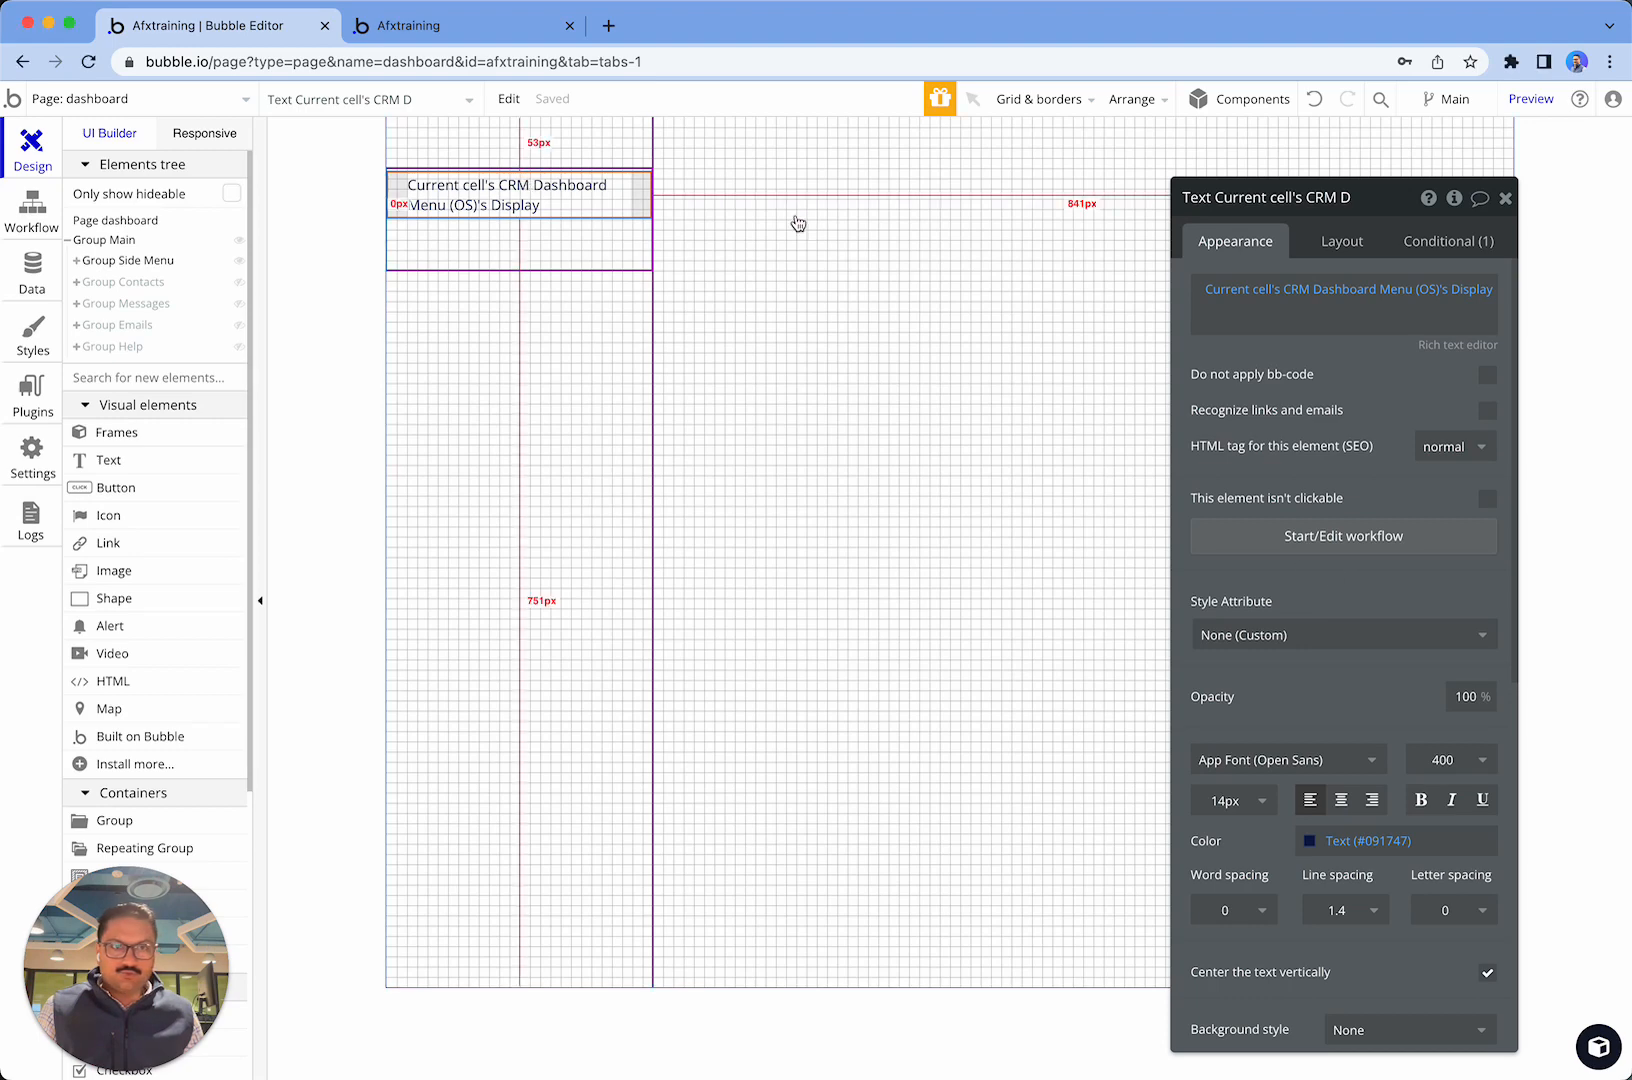
click(1405, 536)
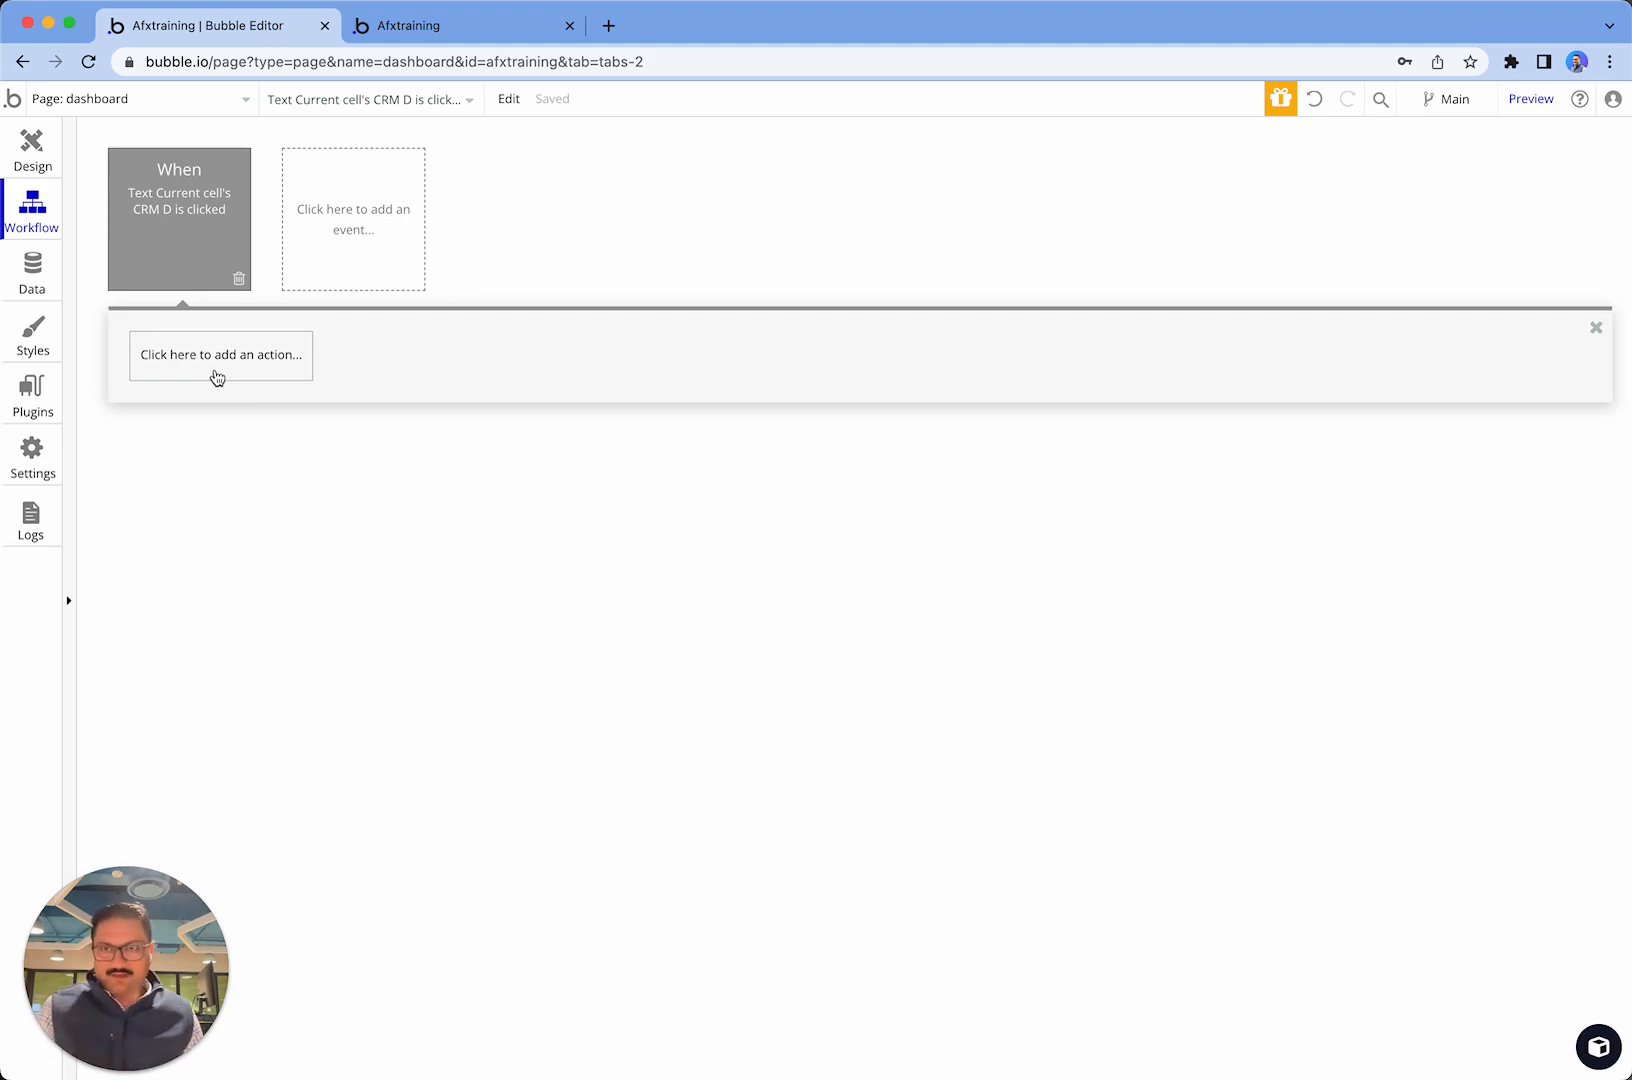
click(40, 170)
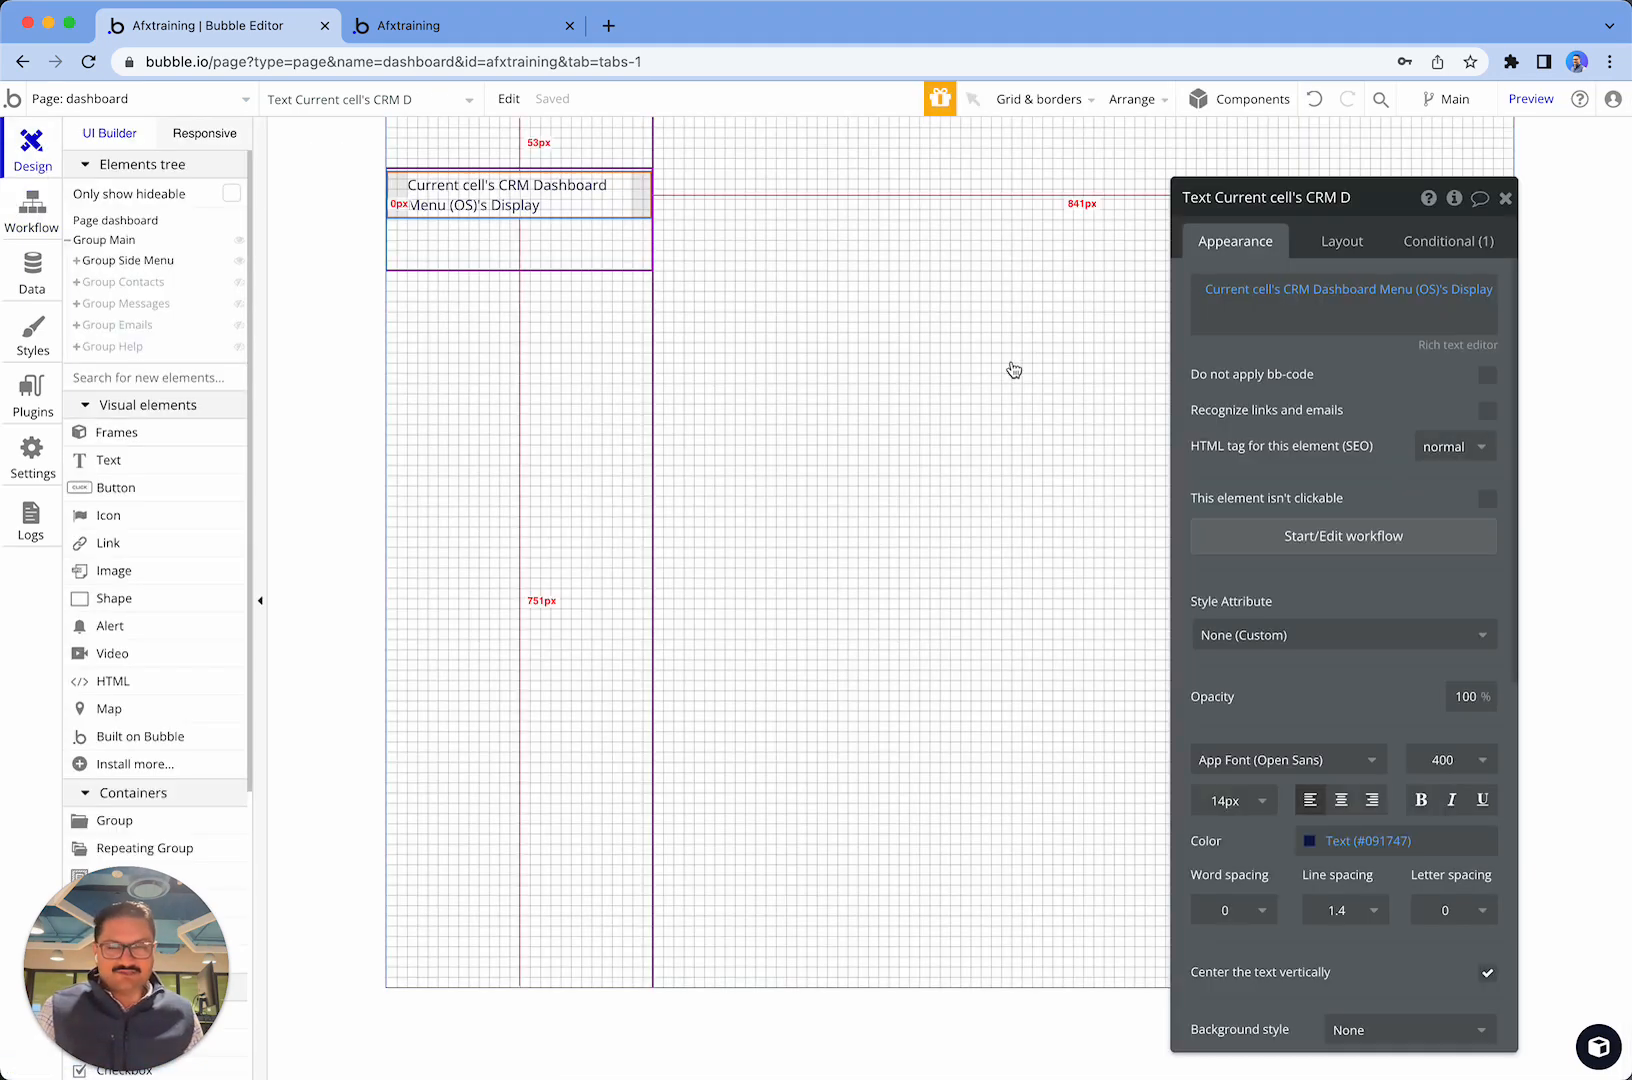
- Examine the dashboard page's element inspector, where custom states are added, and close it
click(138, 222)
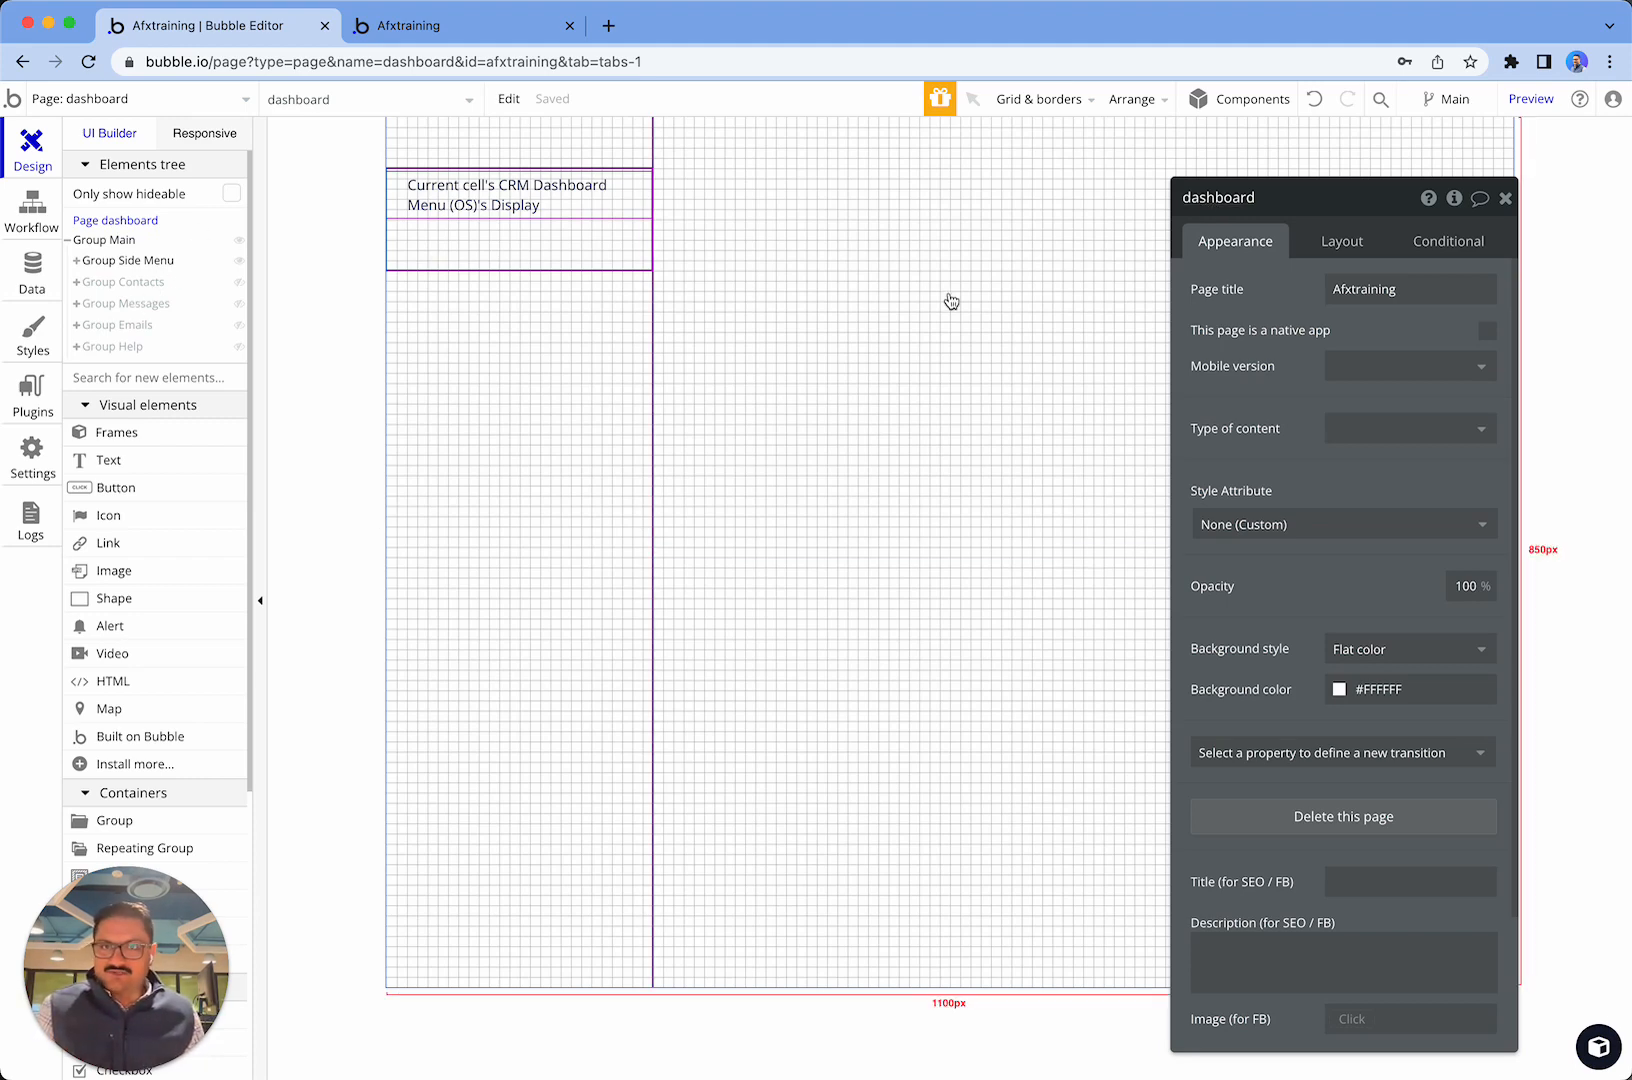
click(812, 324)
click(137, 229)
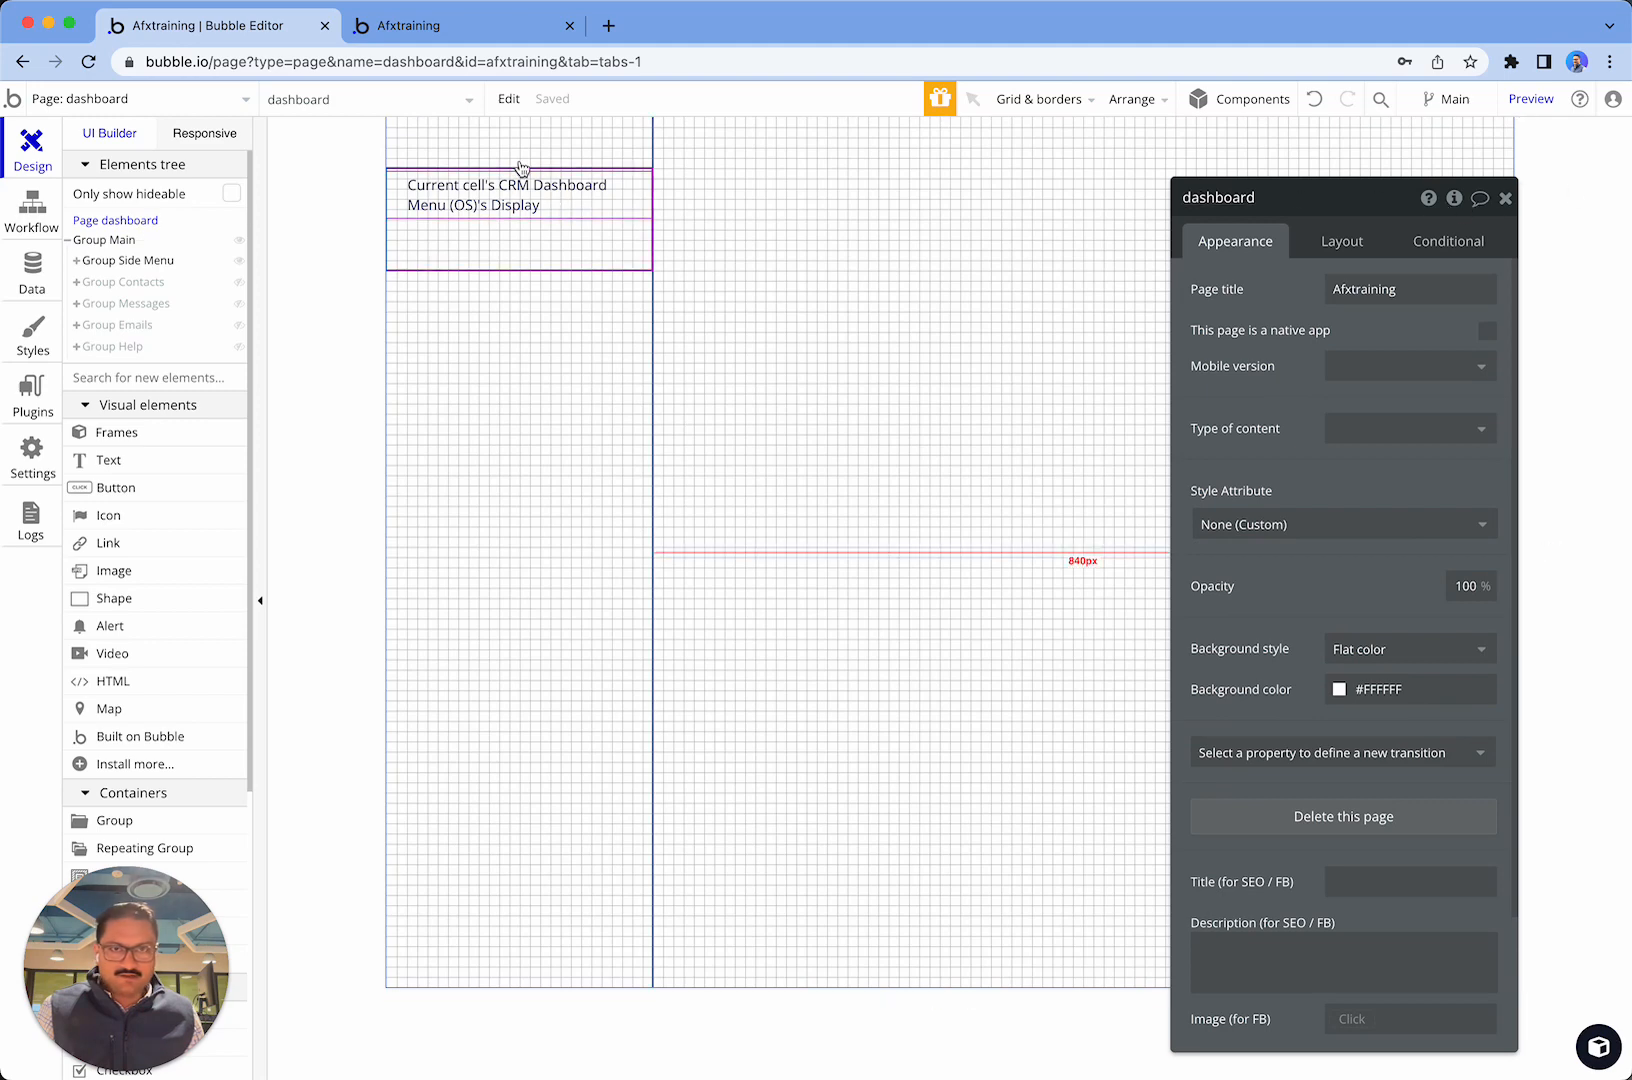
click(1455, 199)
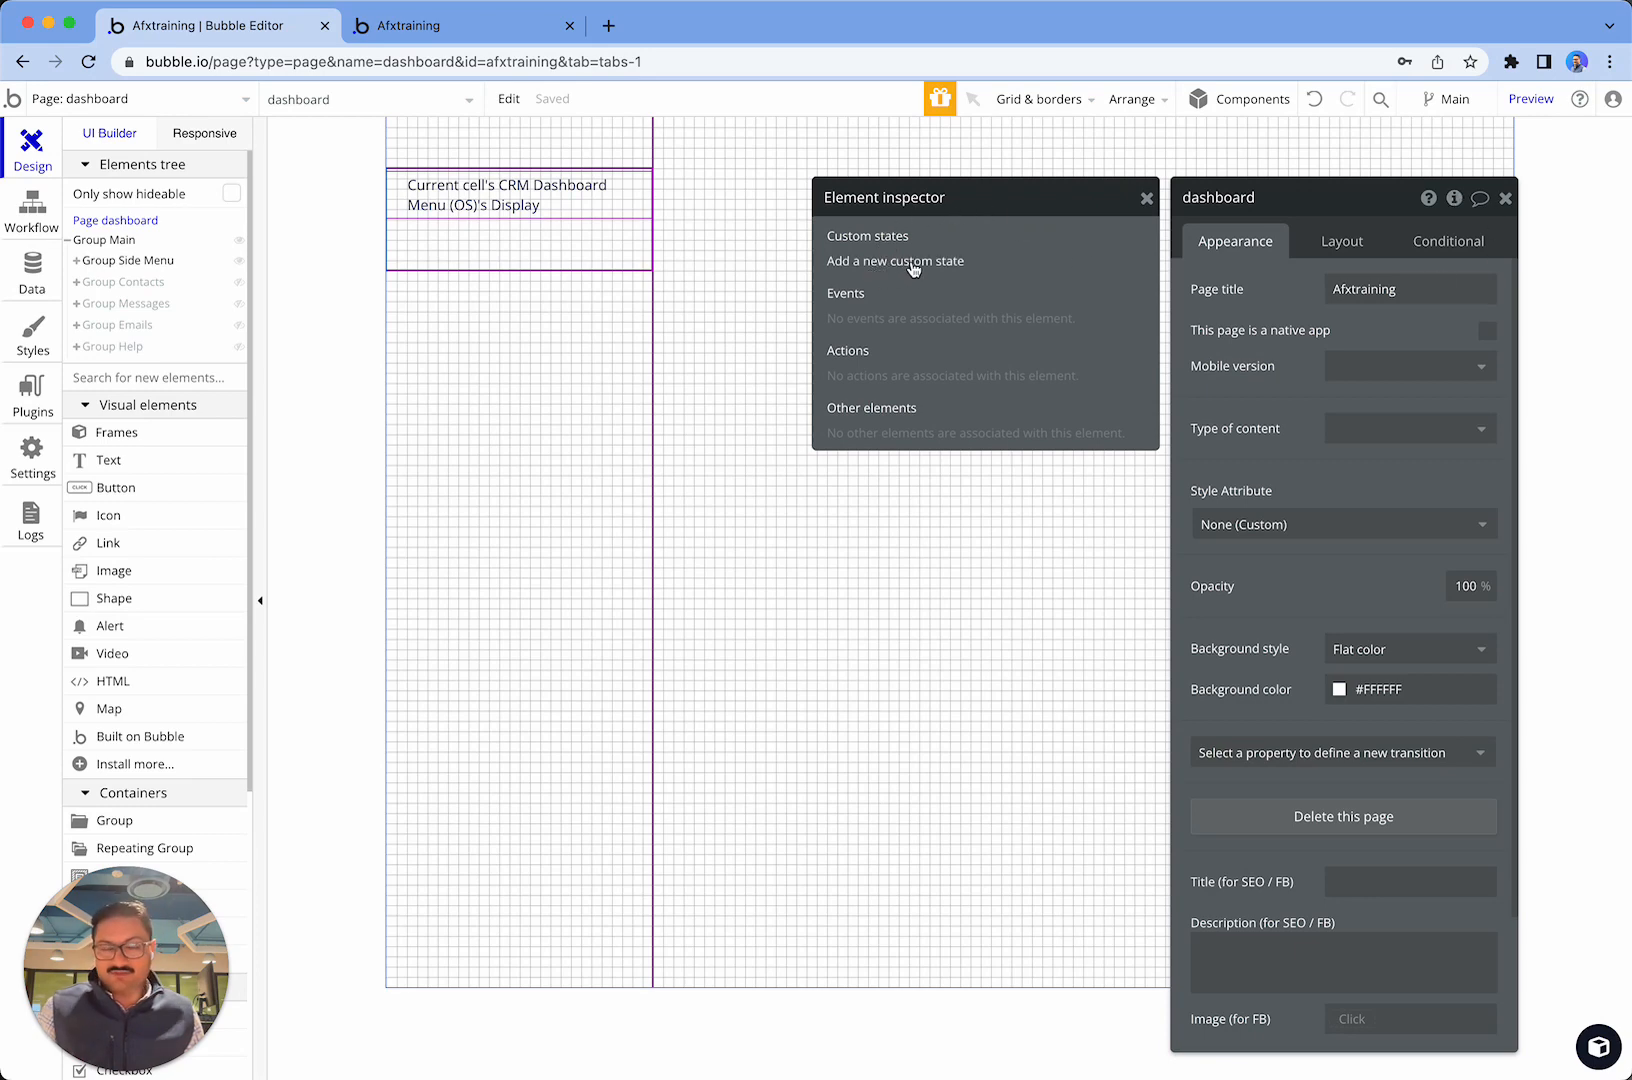
click(718, 190)
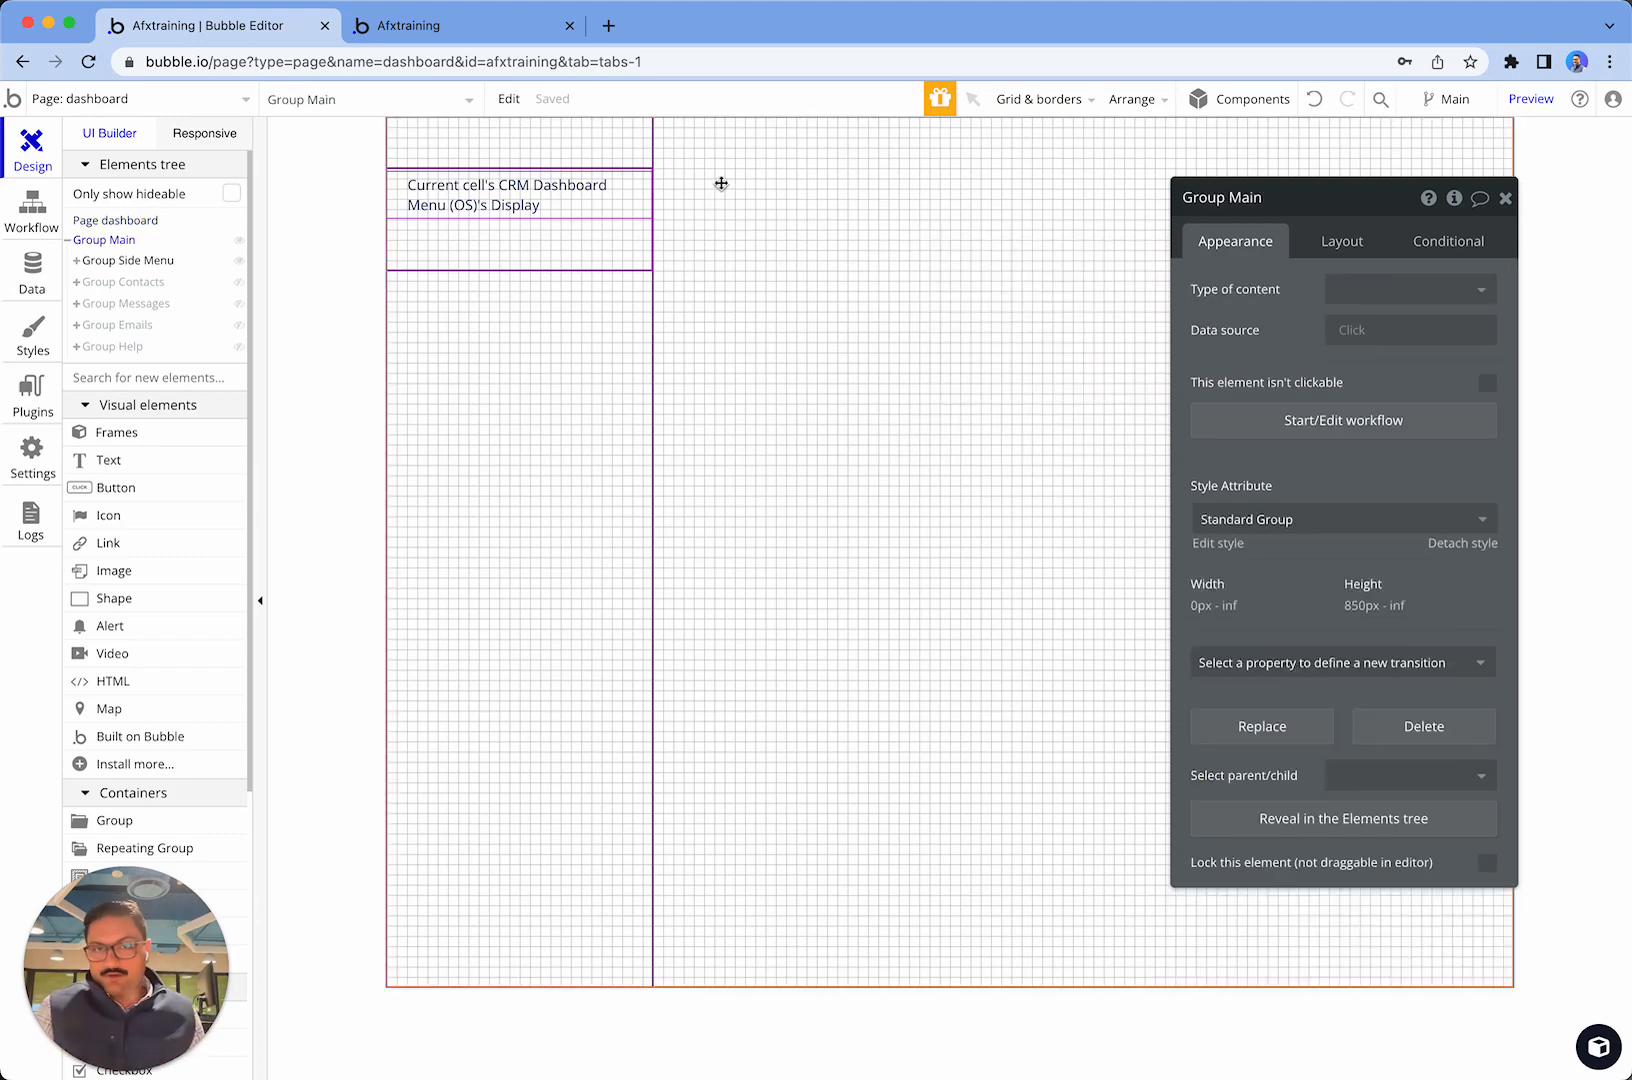
- Add a Set state element action to the click workflow of the side menu's cell text
click(578, 214)
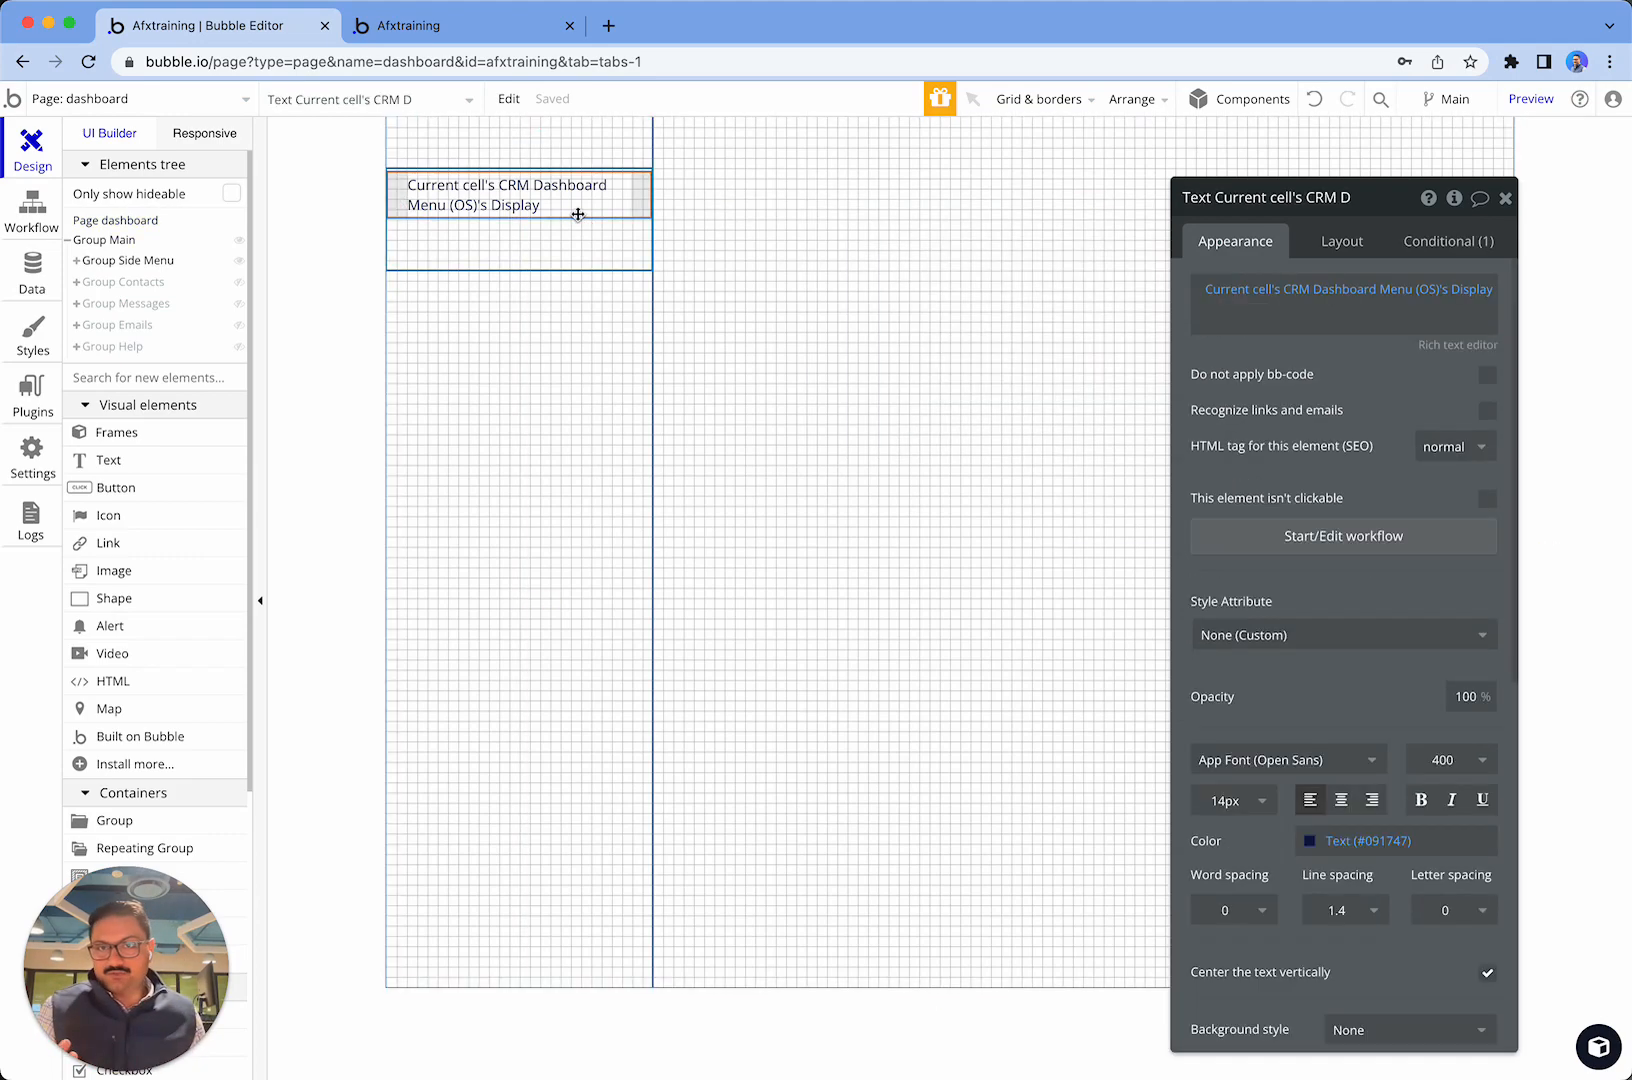
click(1296, 535)
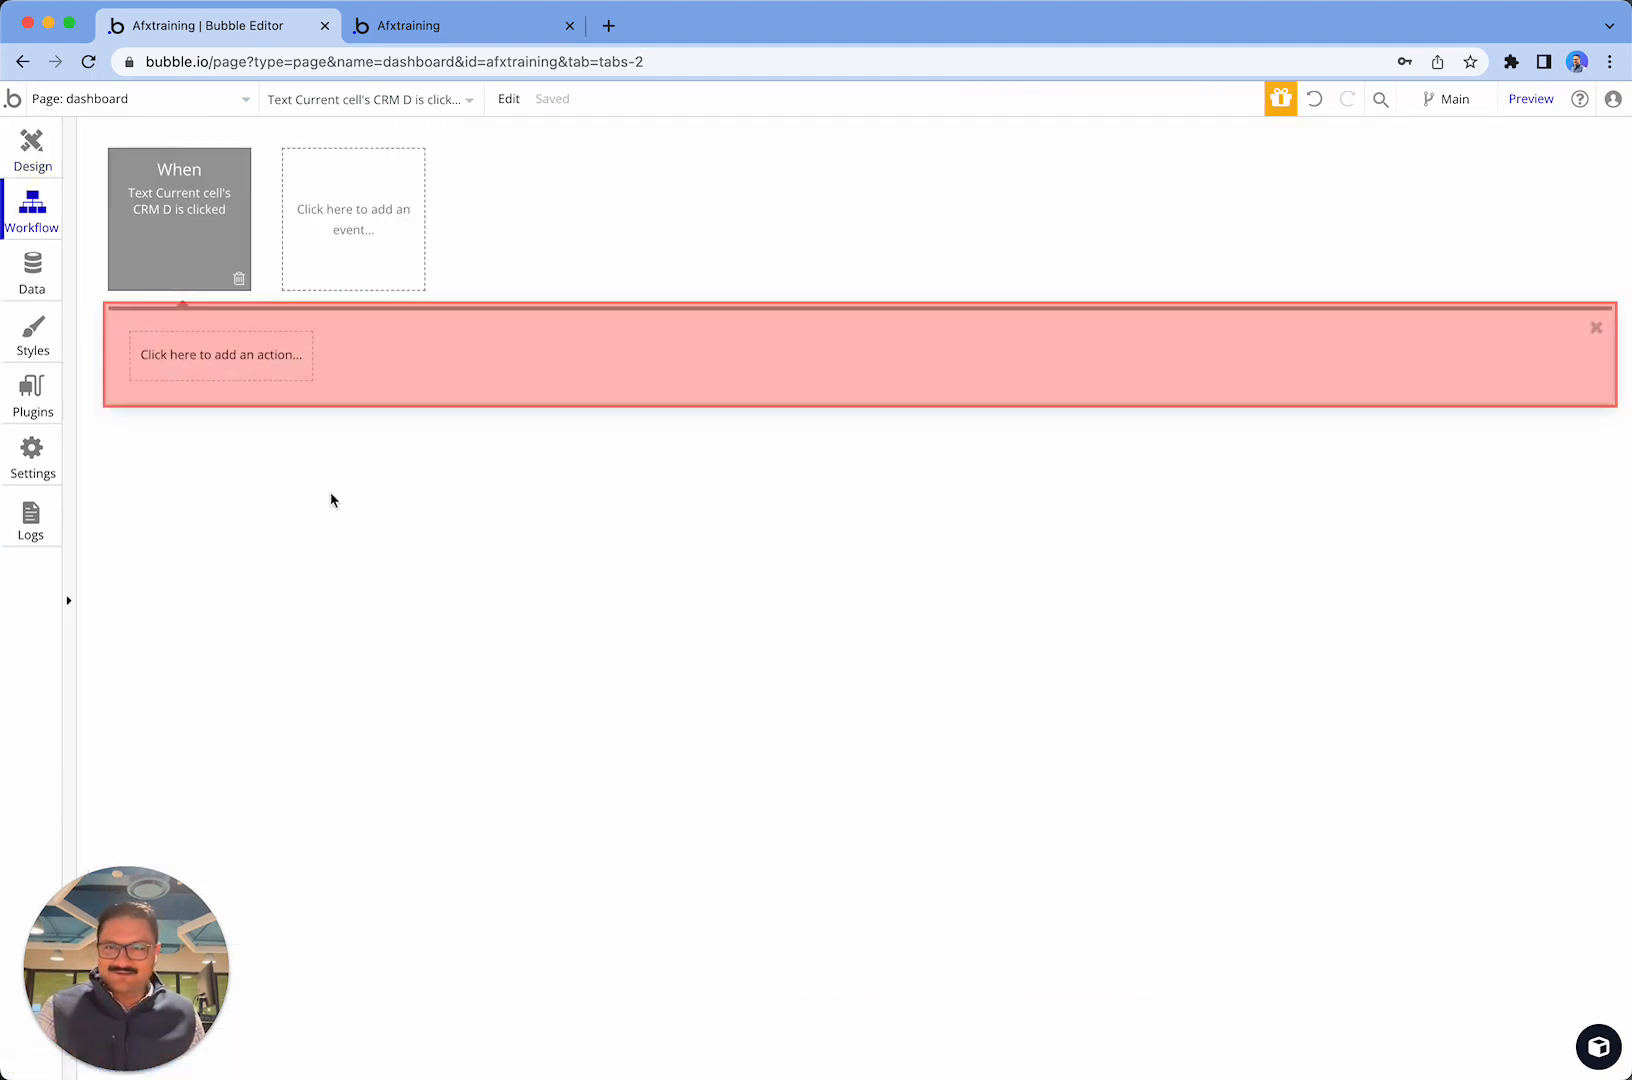
click(244, 360)
mouse_move(183, 640)
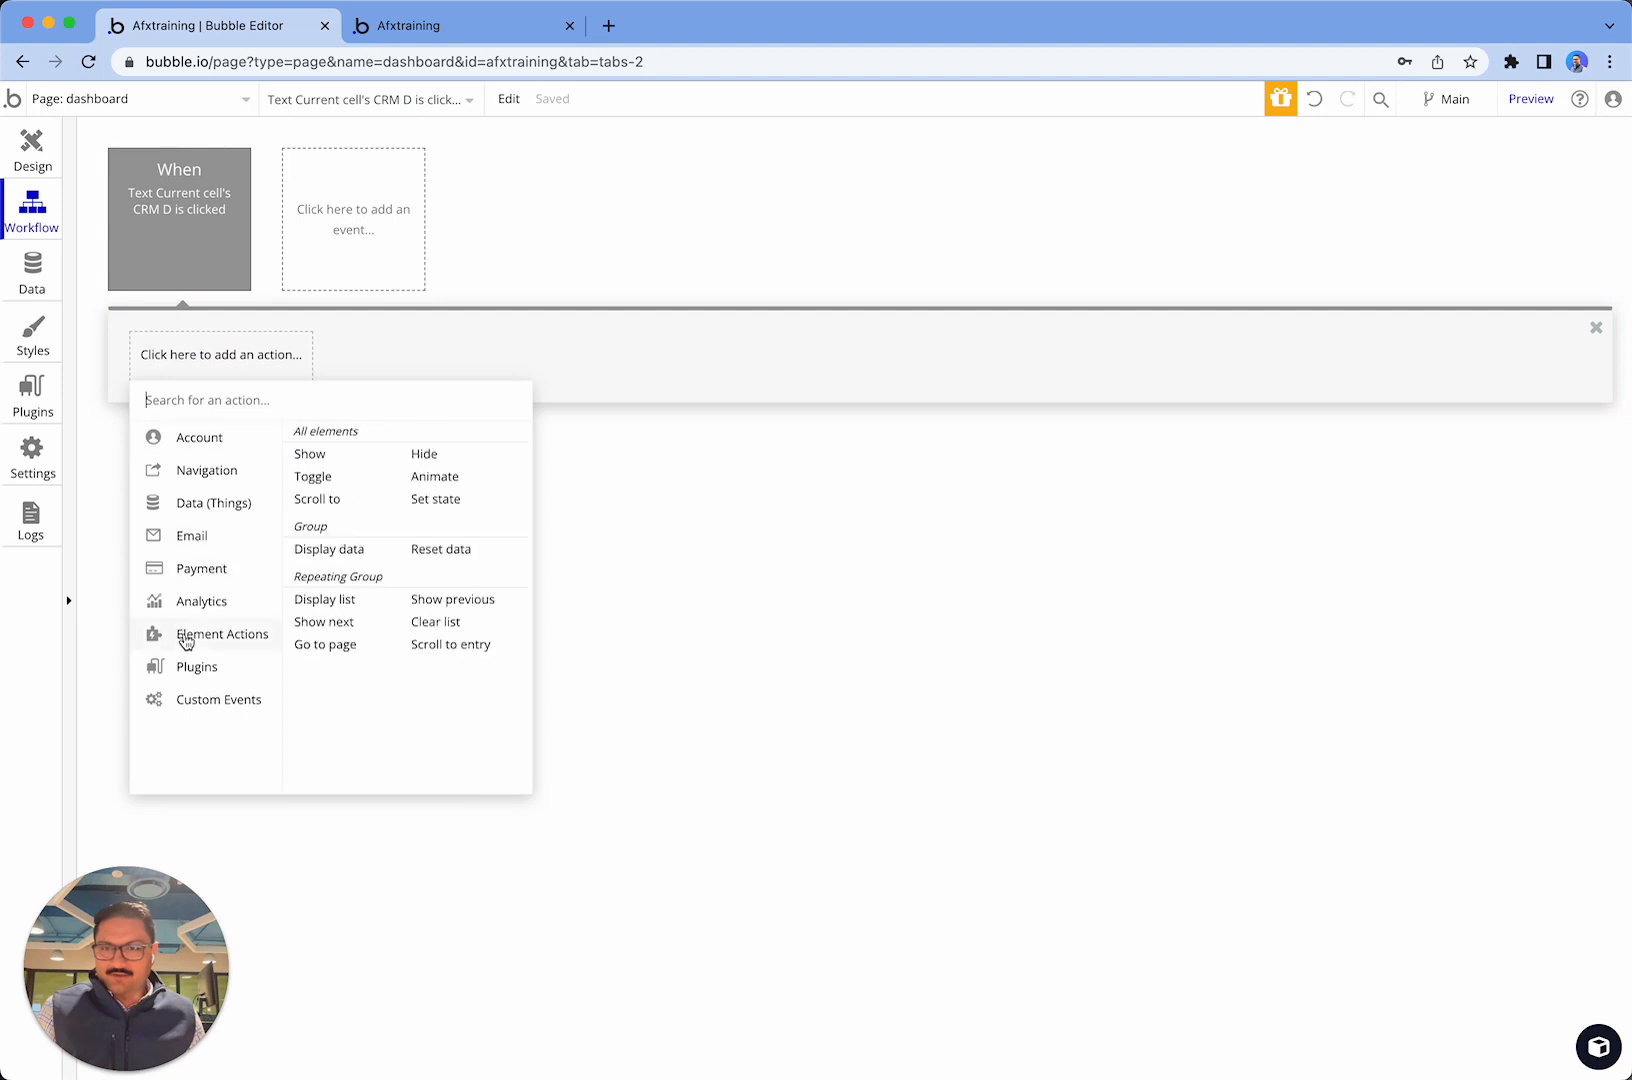
click(434, 501)
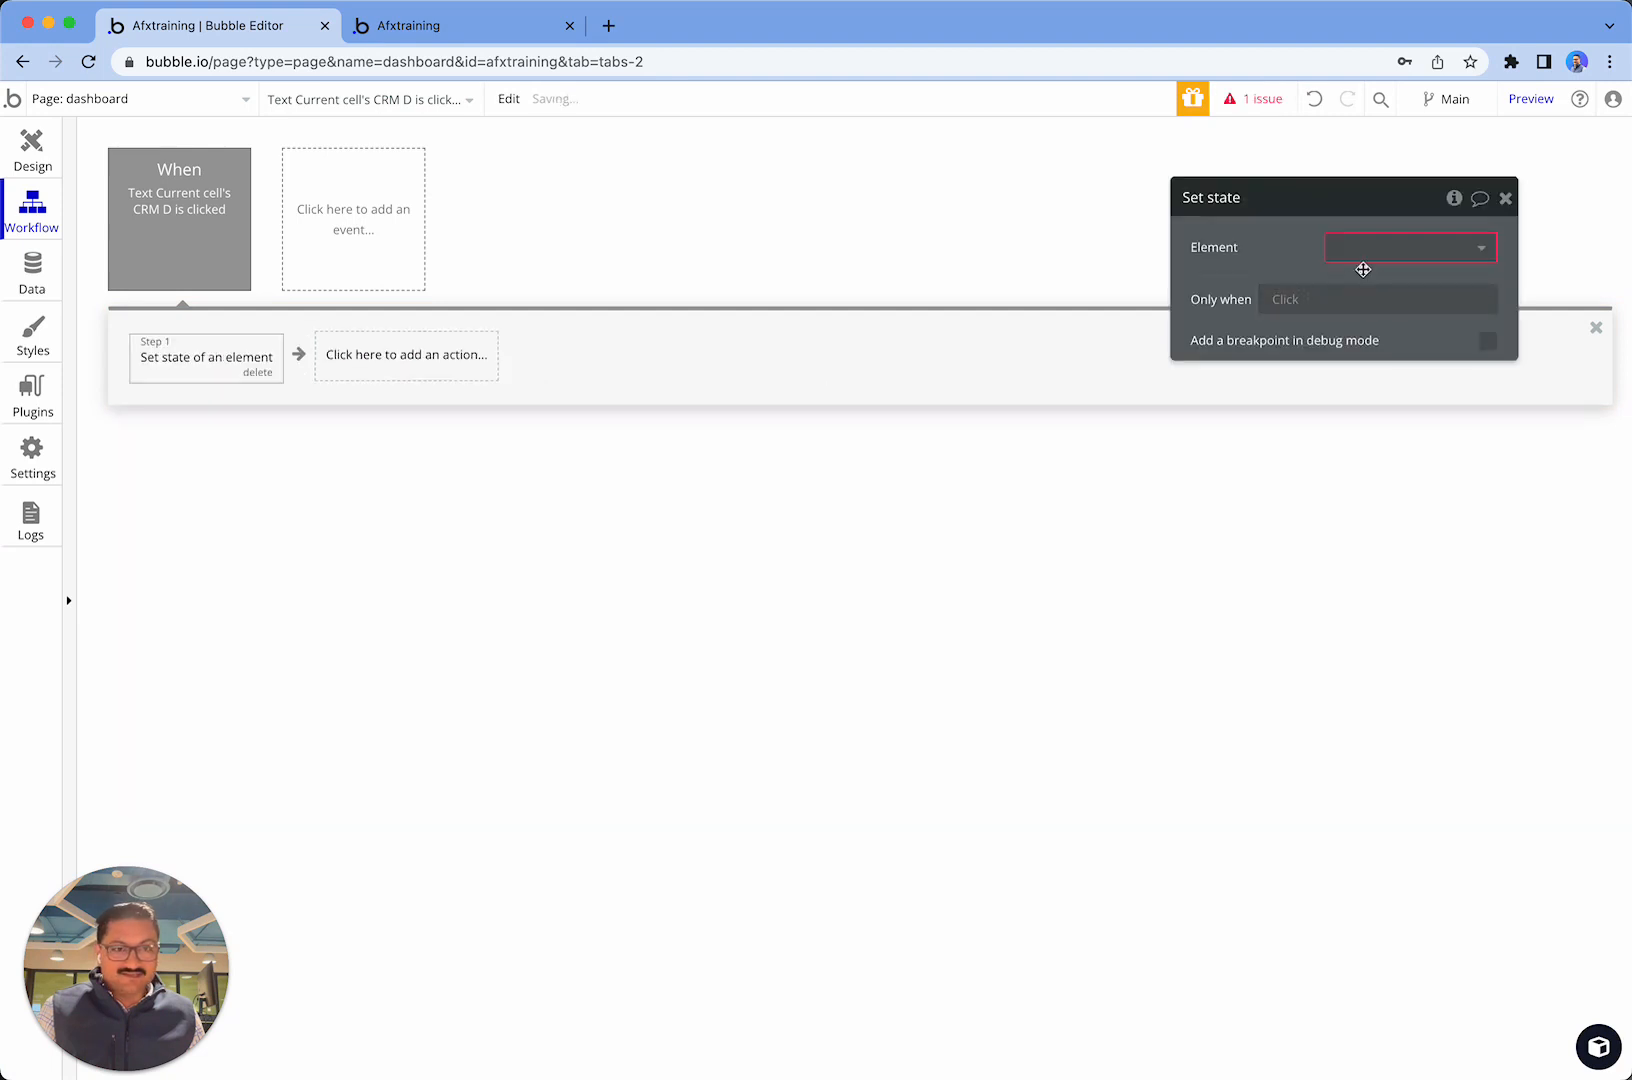
- Target the dashboard page in the Set state action and create a custom state named Dashboard view of type CRM Dashboard Menu (OS)
click(1363, 252)
click(1378, 278)
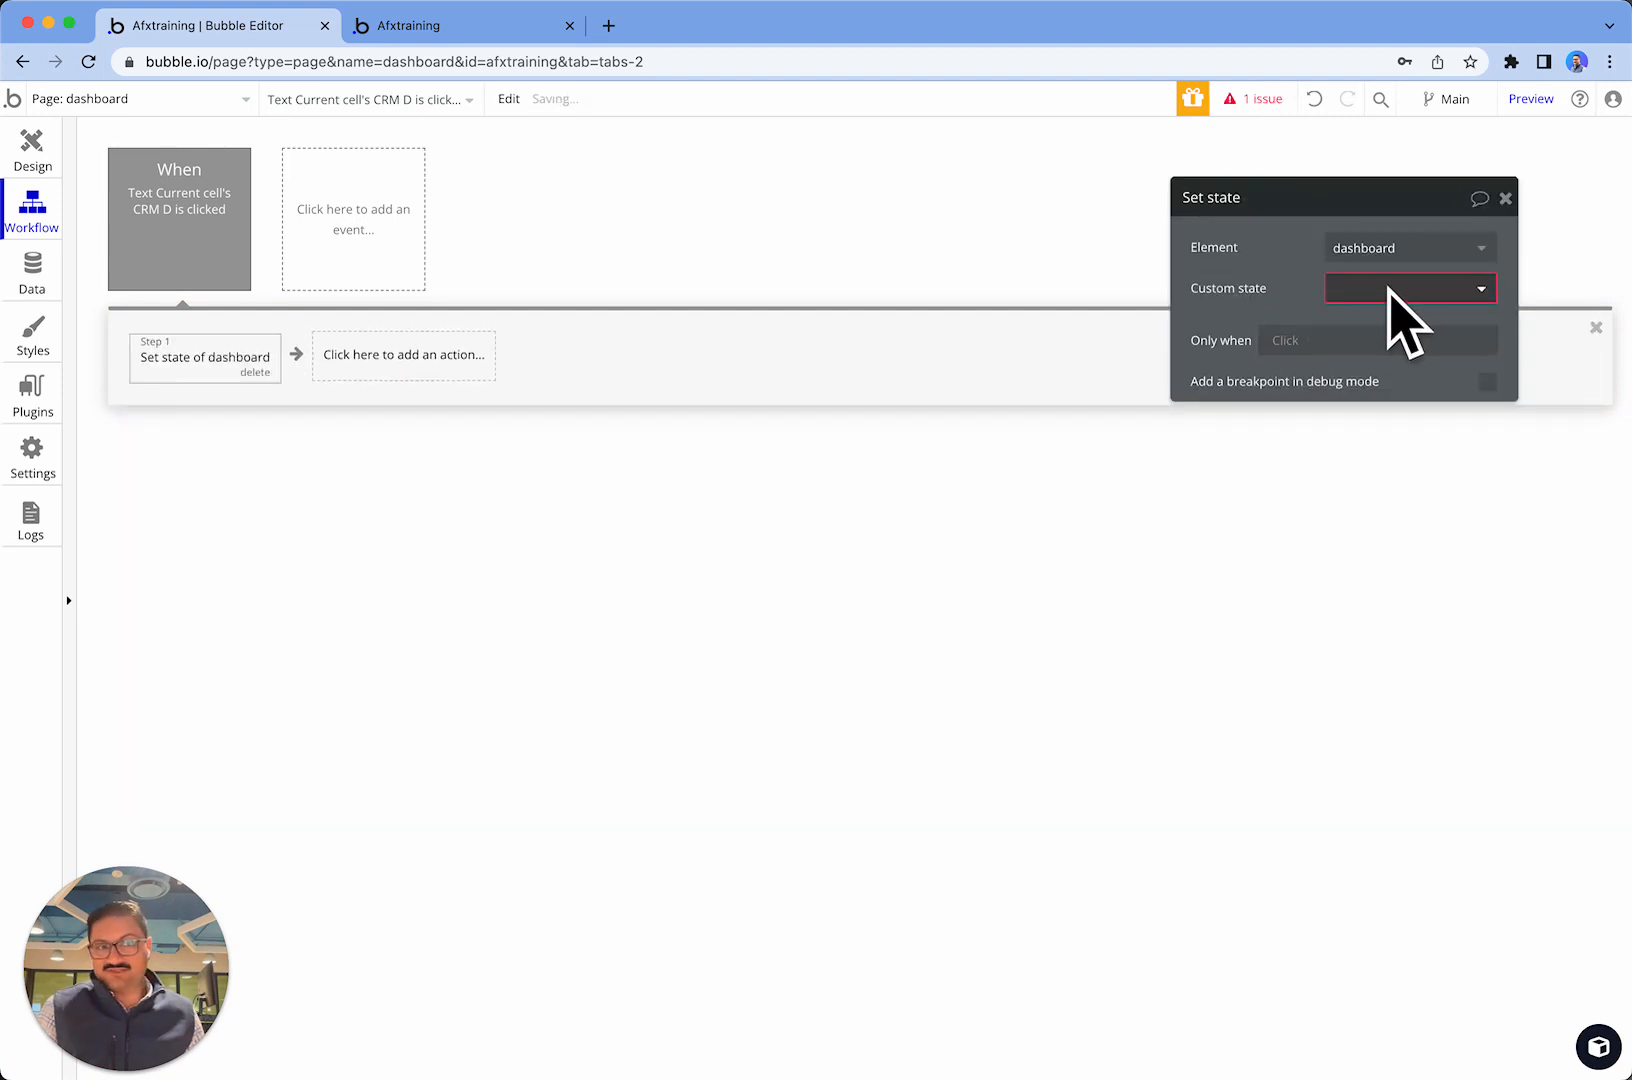
click(1388, 288)
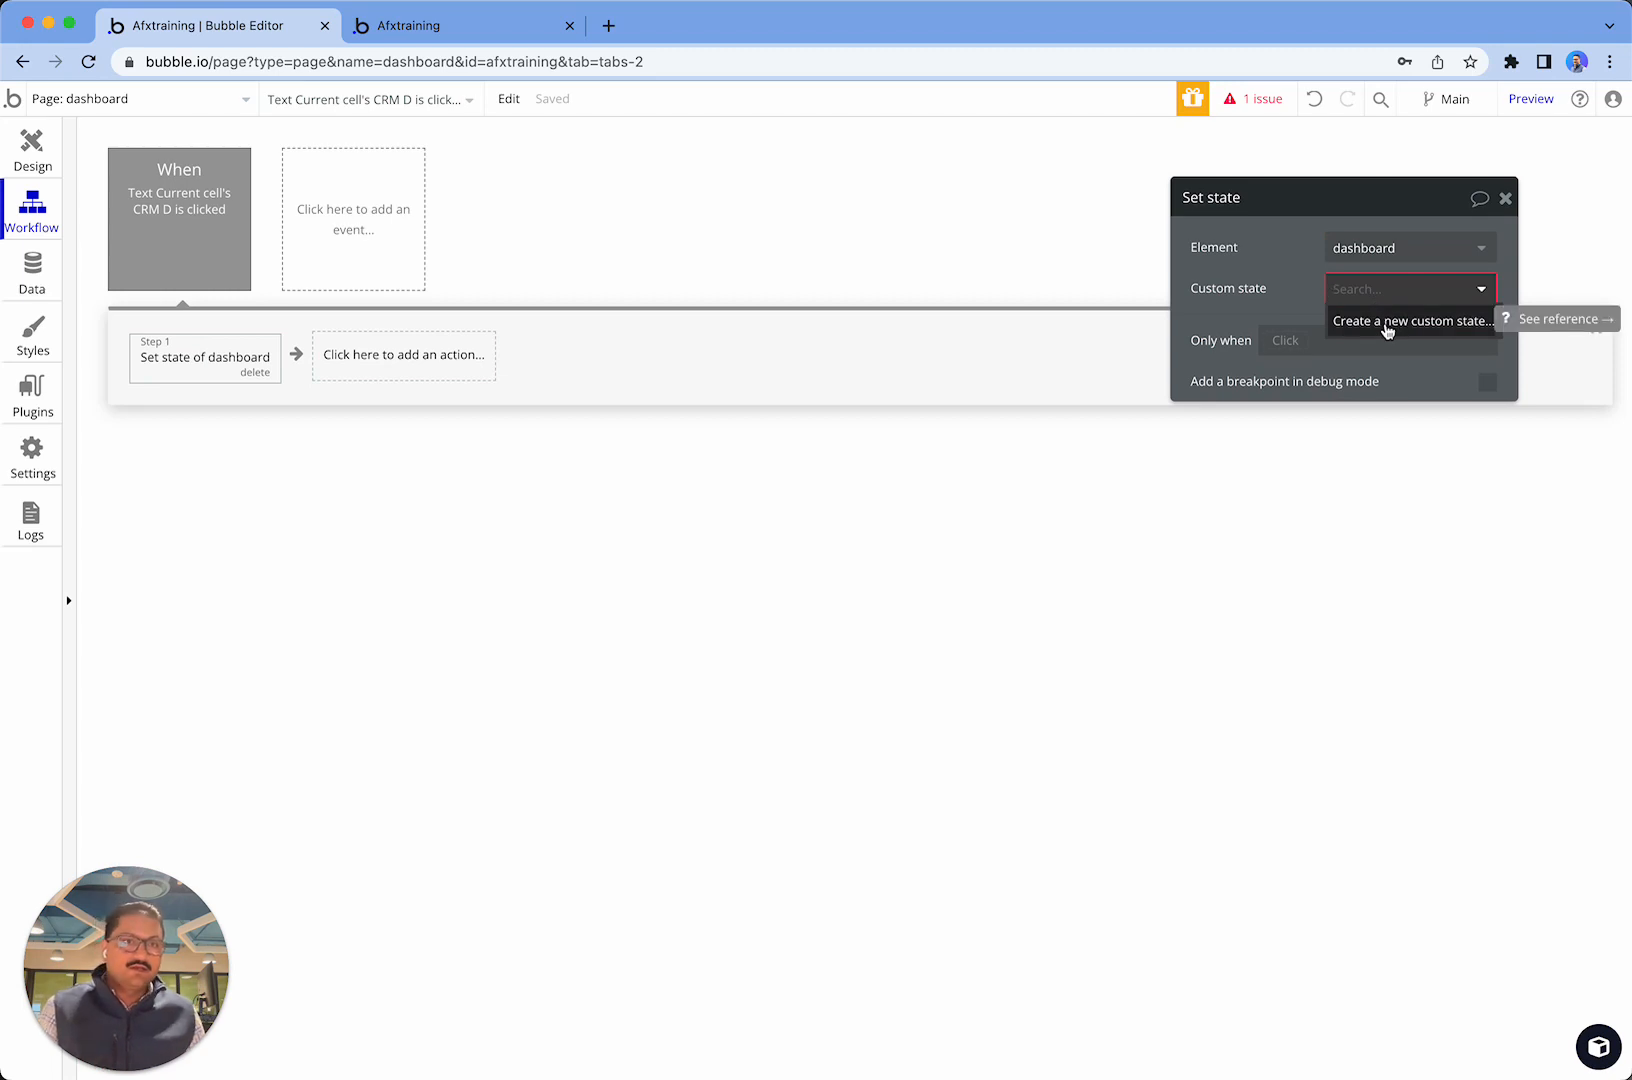
click(1387, 321)
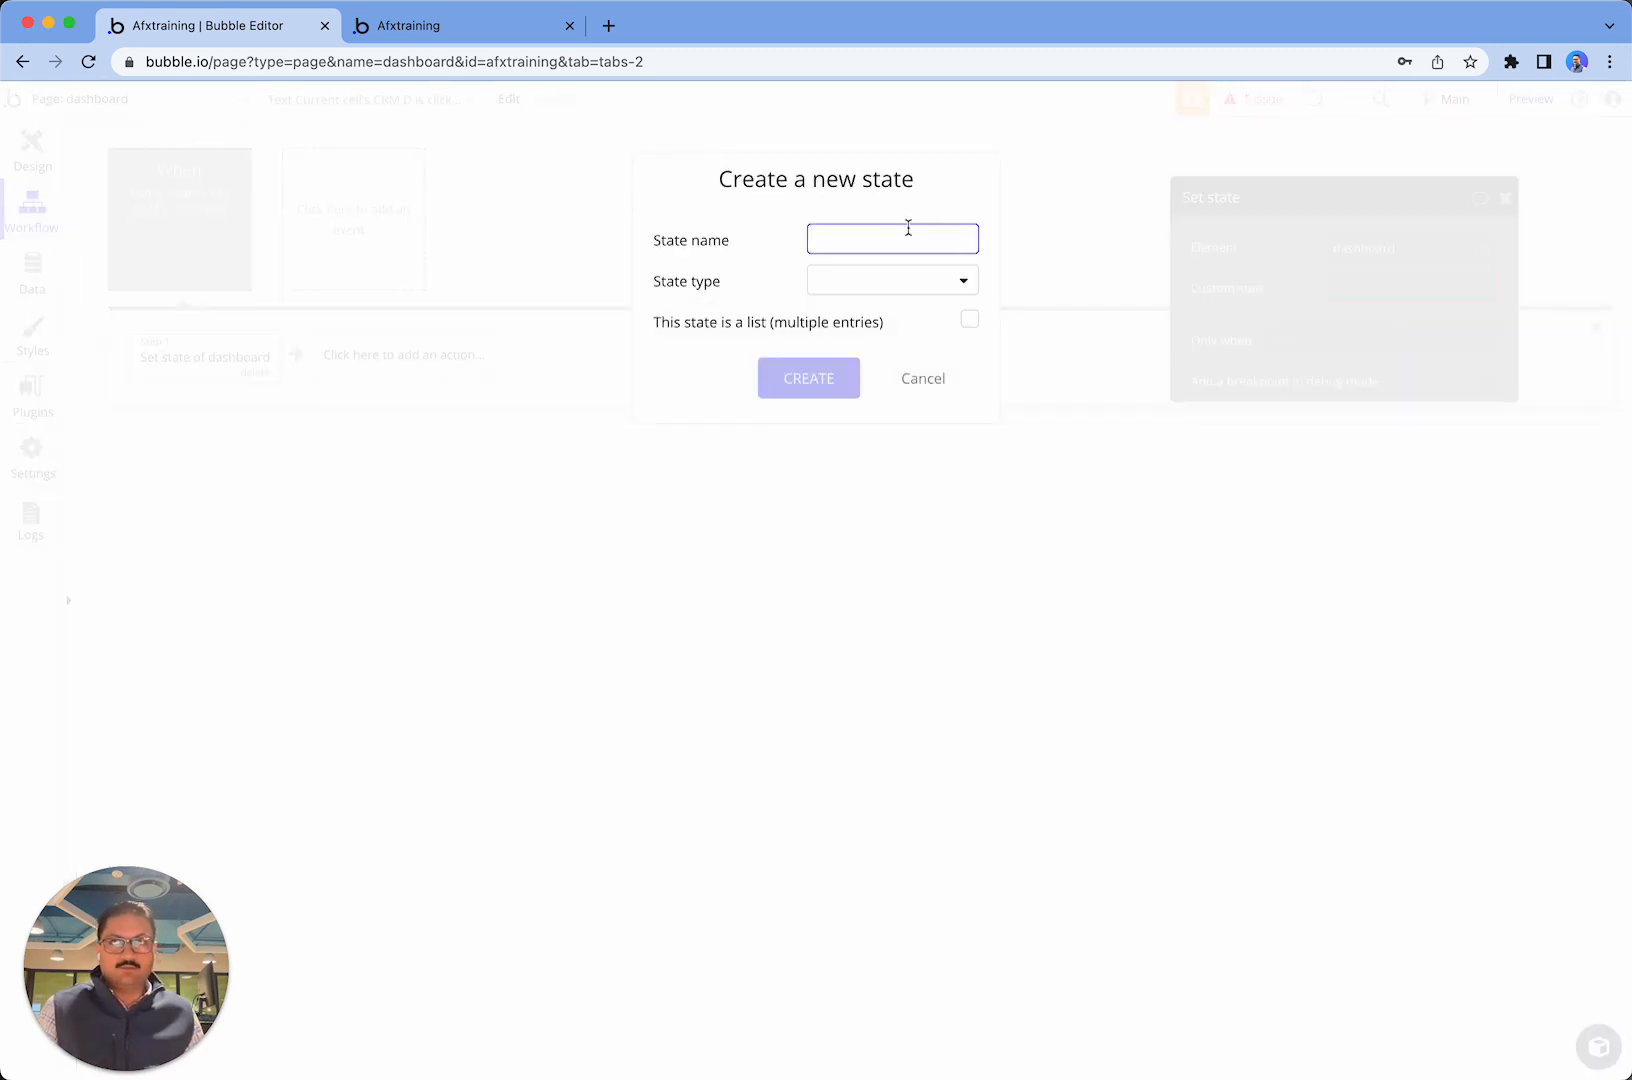
text(Da)
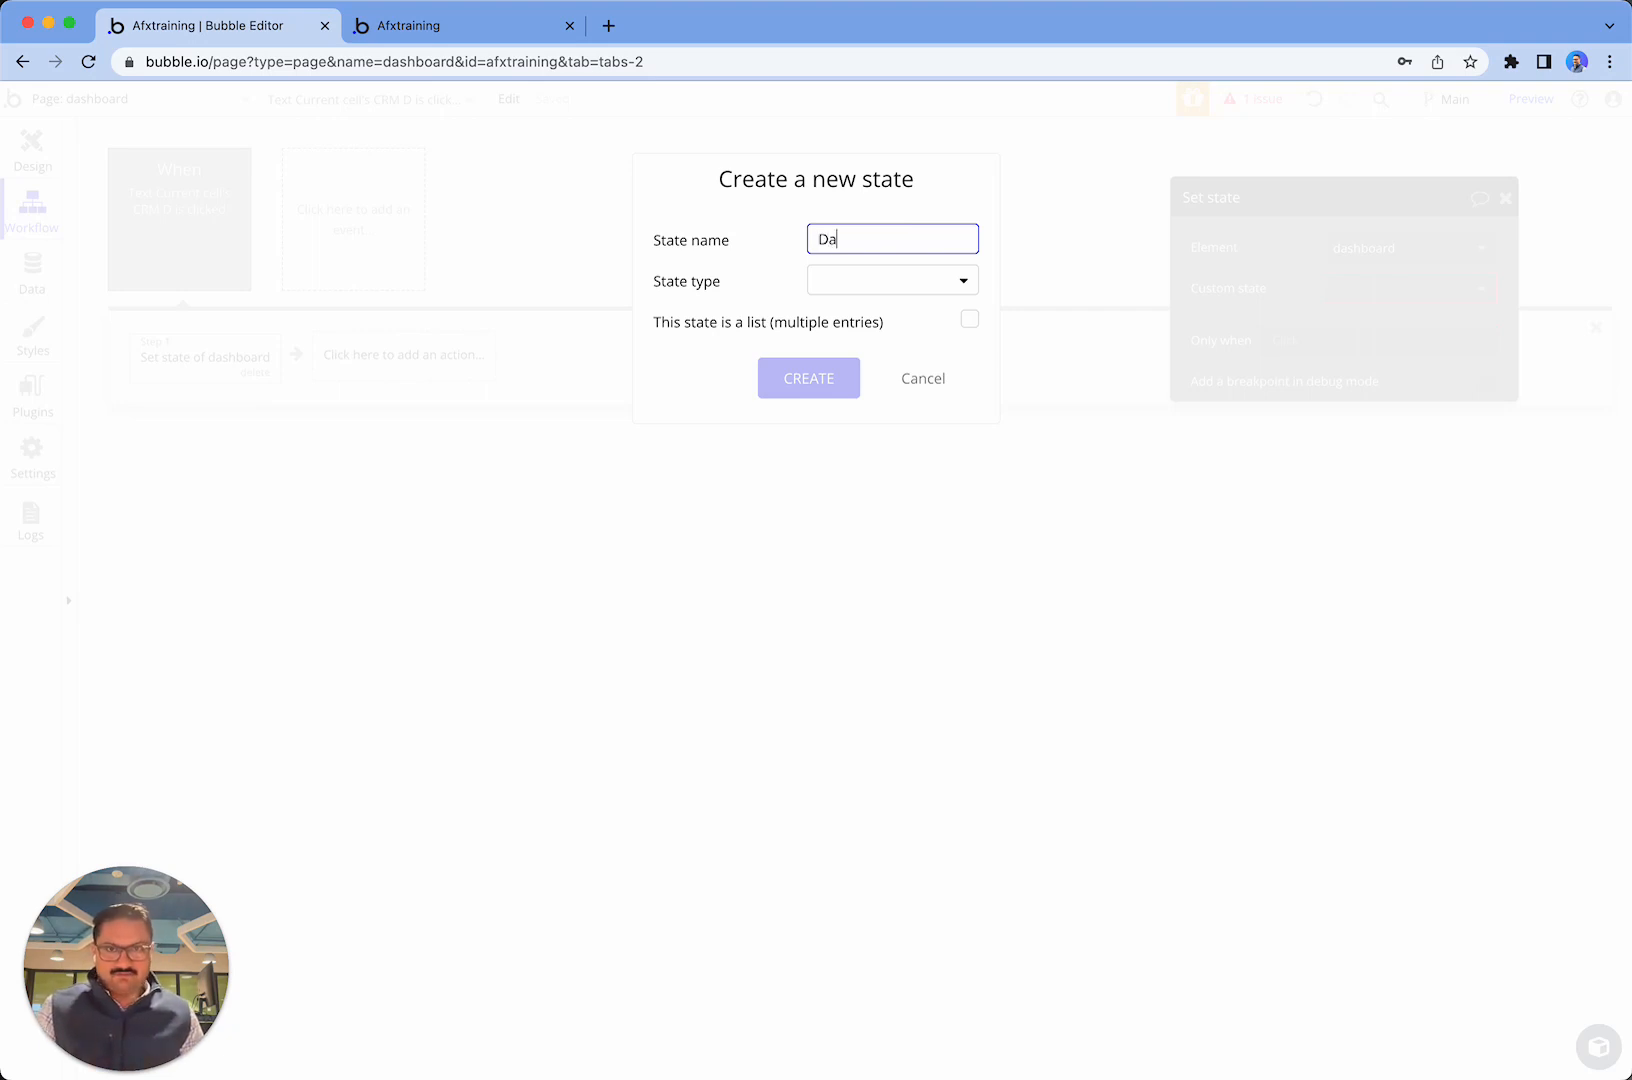
text(shboard view)
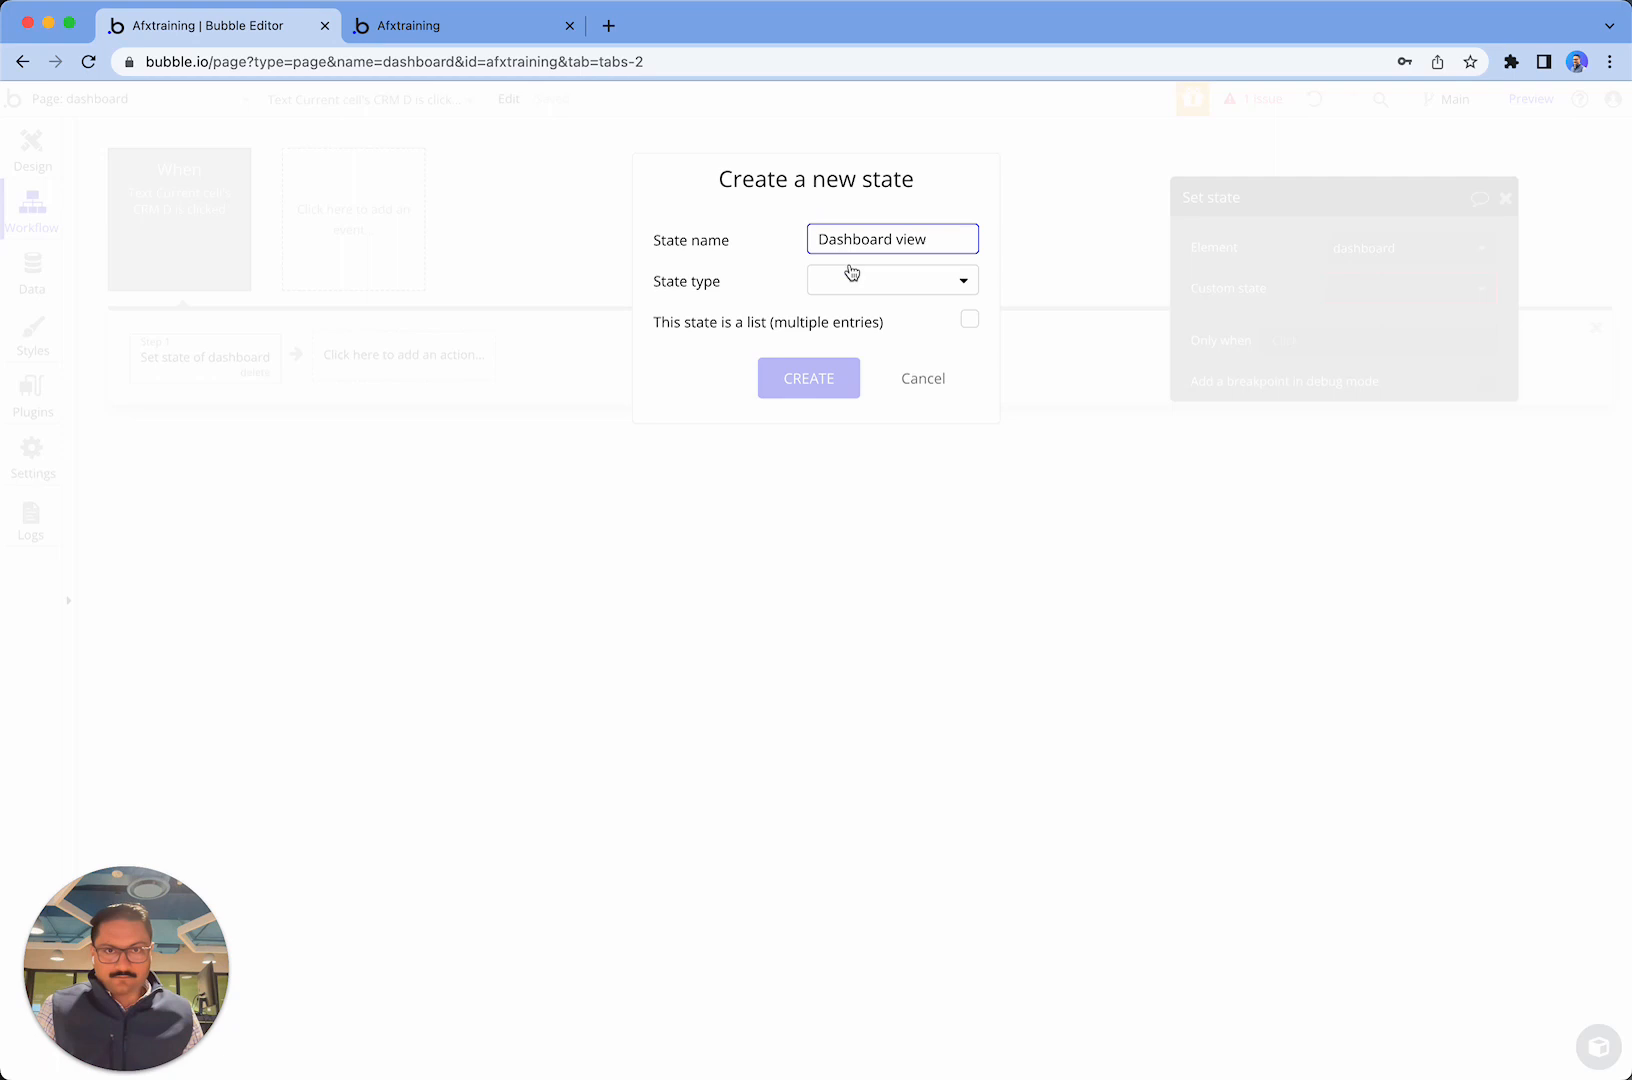
click(852, 275)
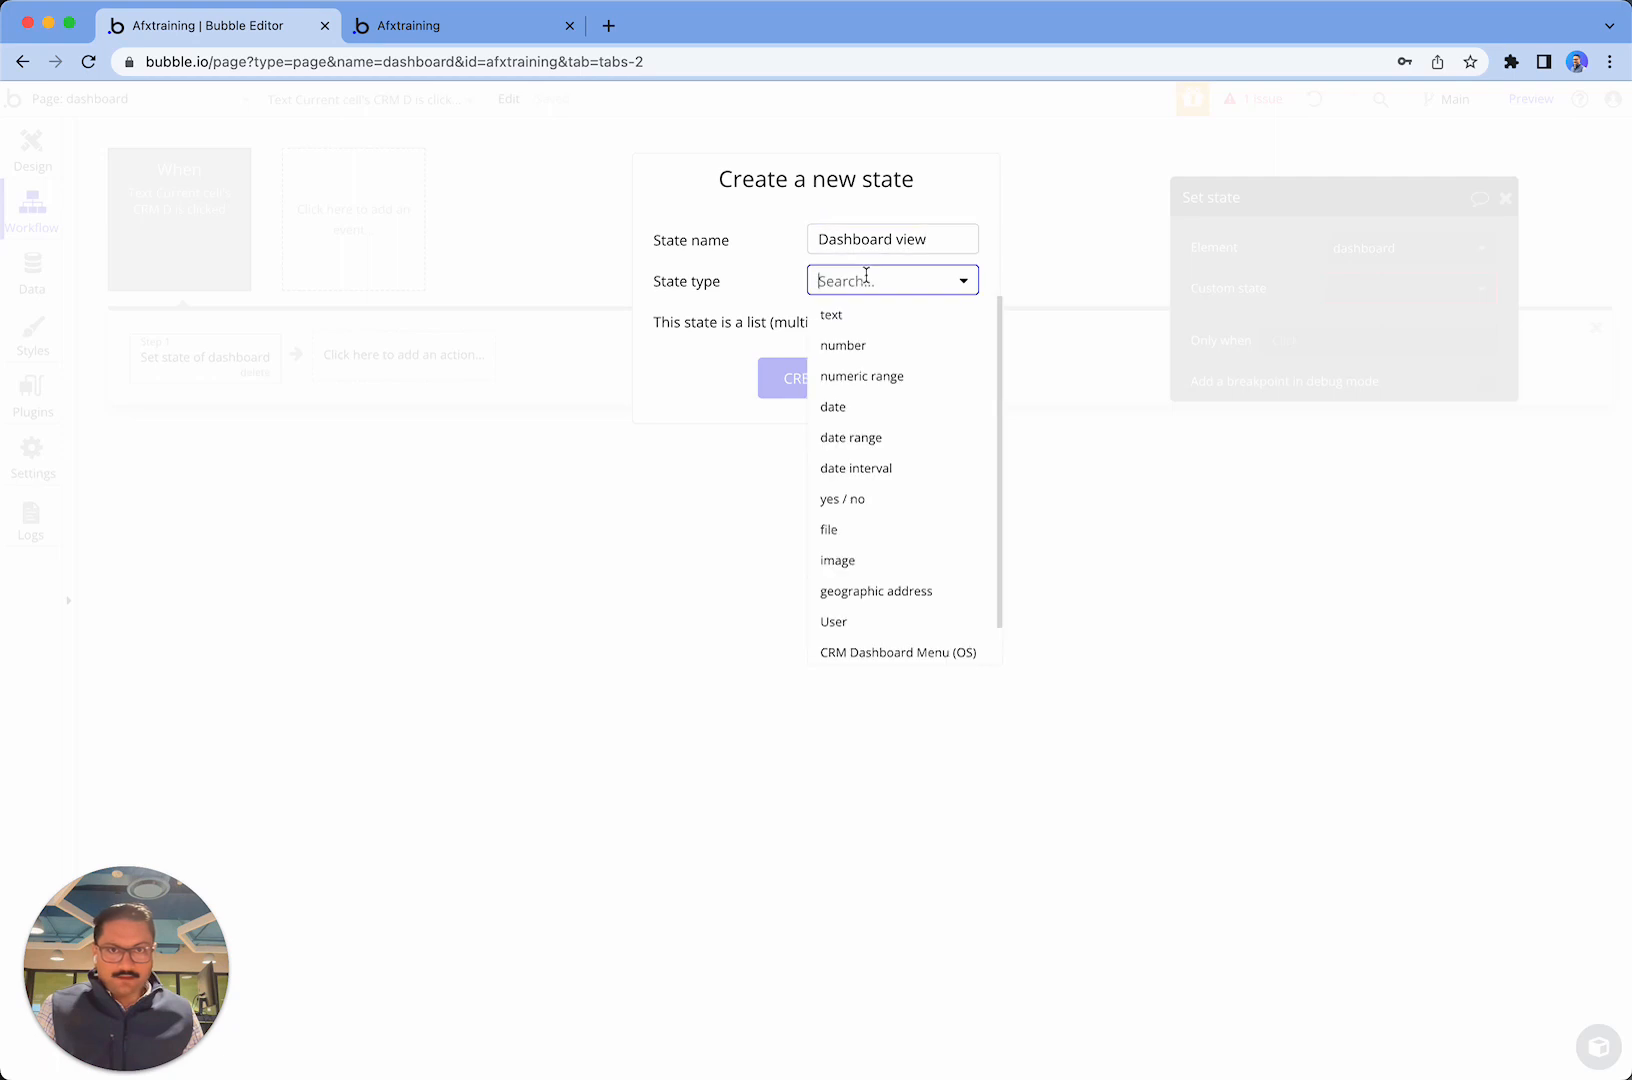
click(885, 652)
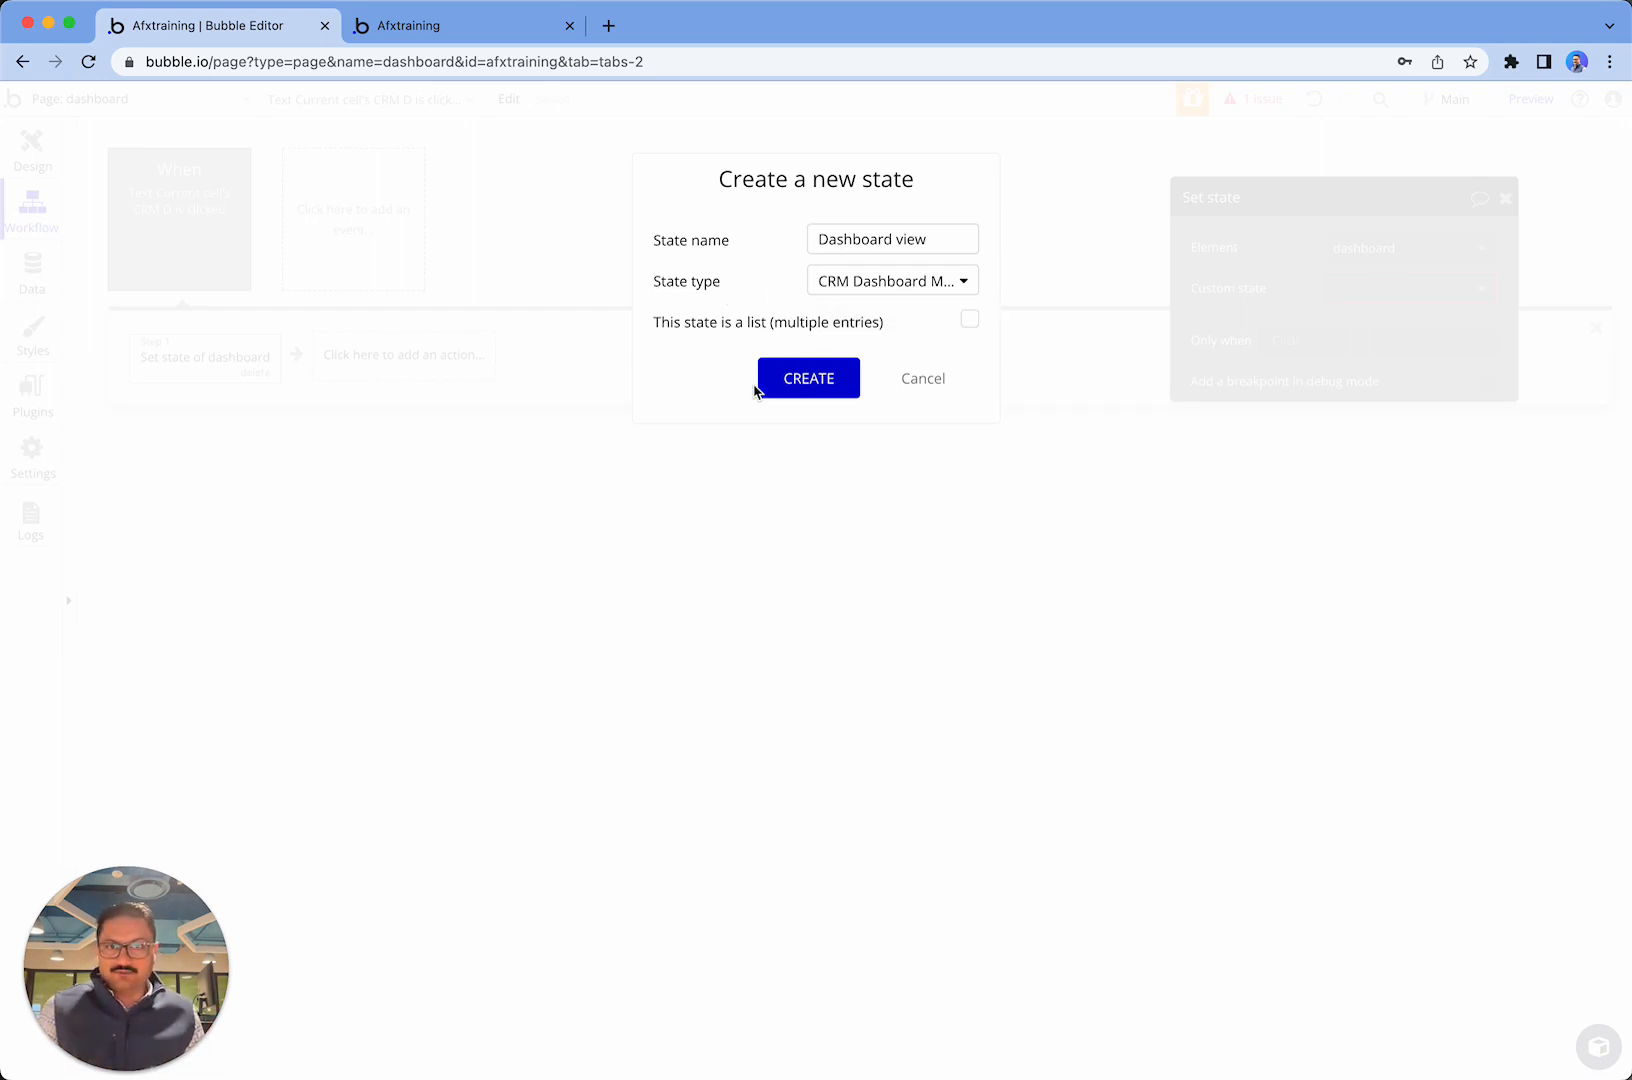
click(796, 385)
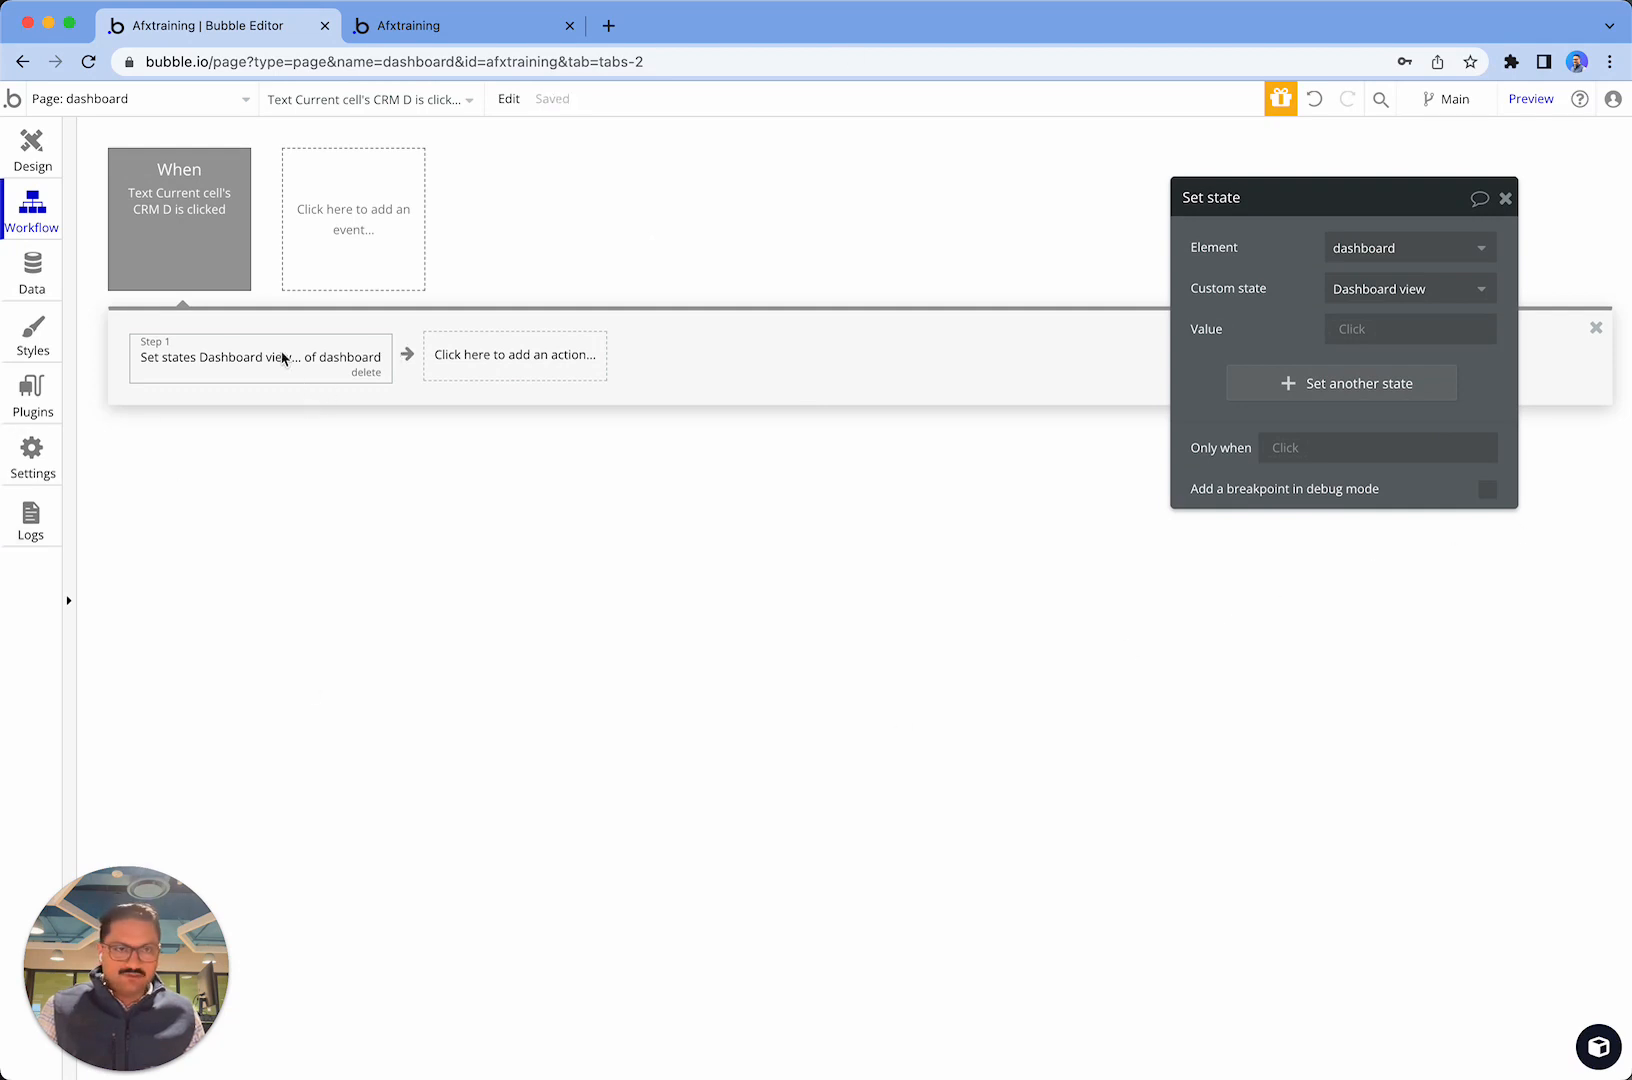
- Set the Dashboard view state's value to Current cell's CRM Dashboard Menu (OS)
click(1355, 341)
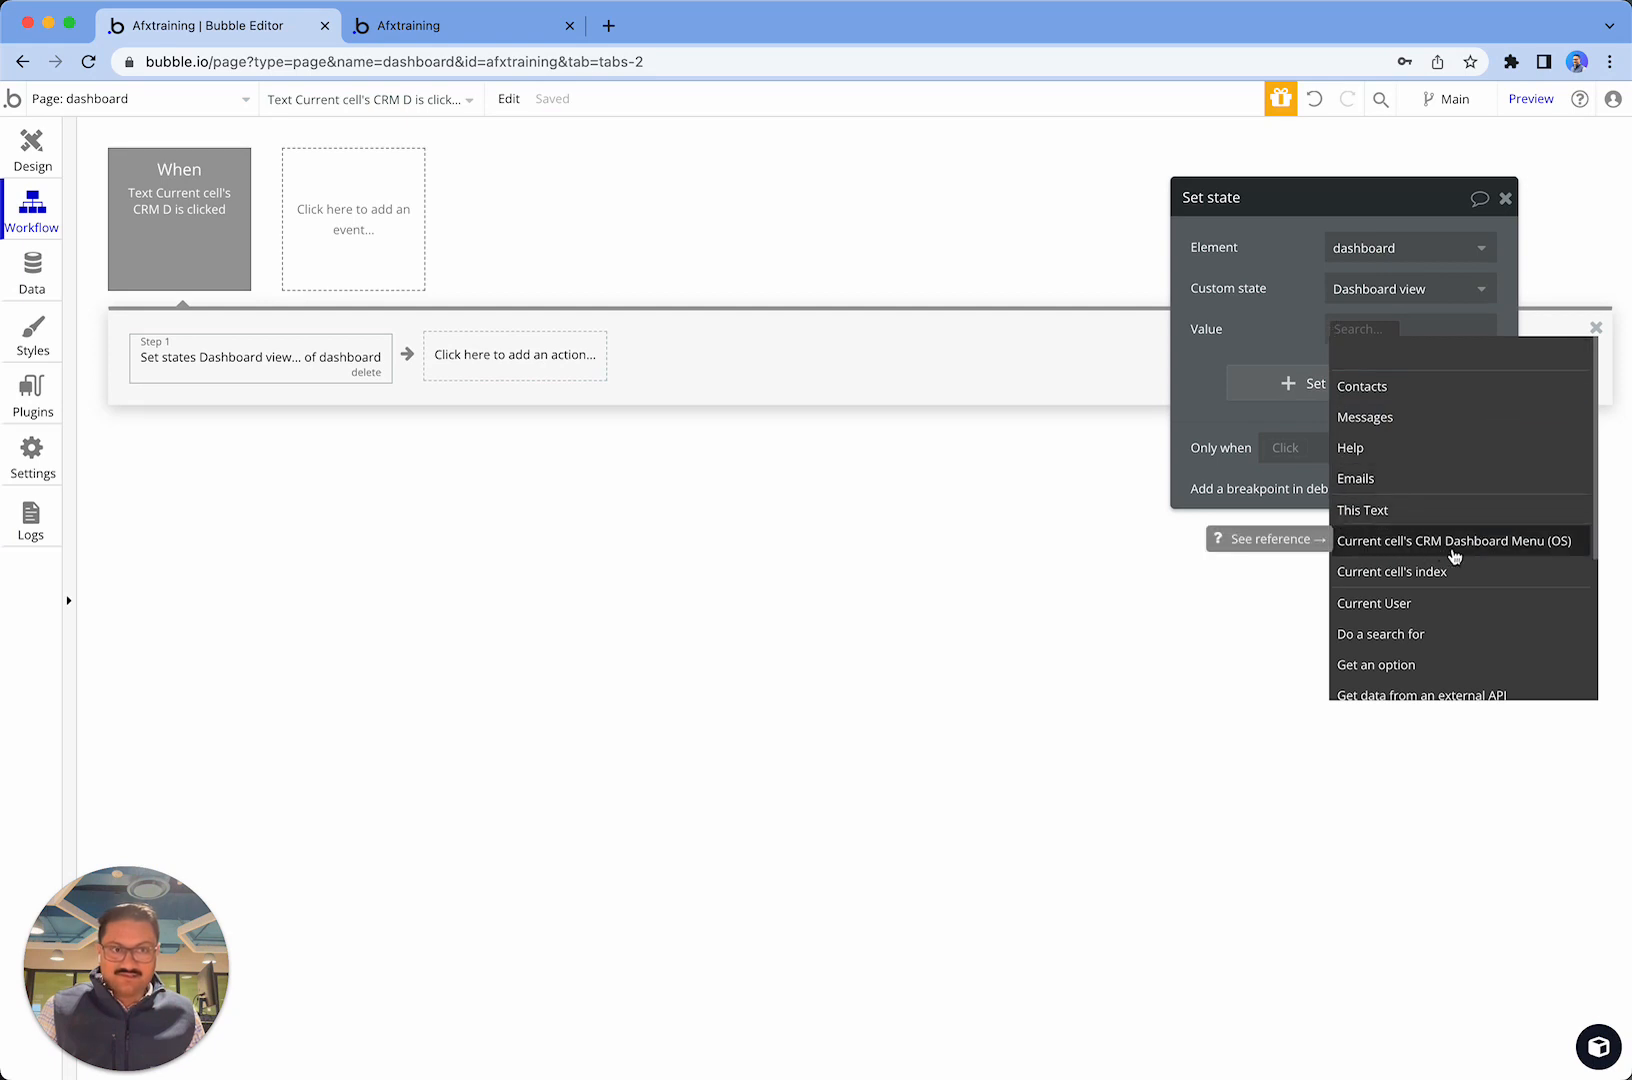
click(1495, 550)
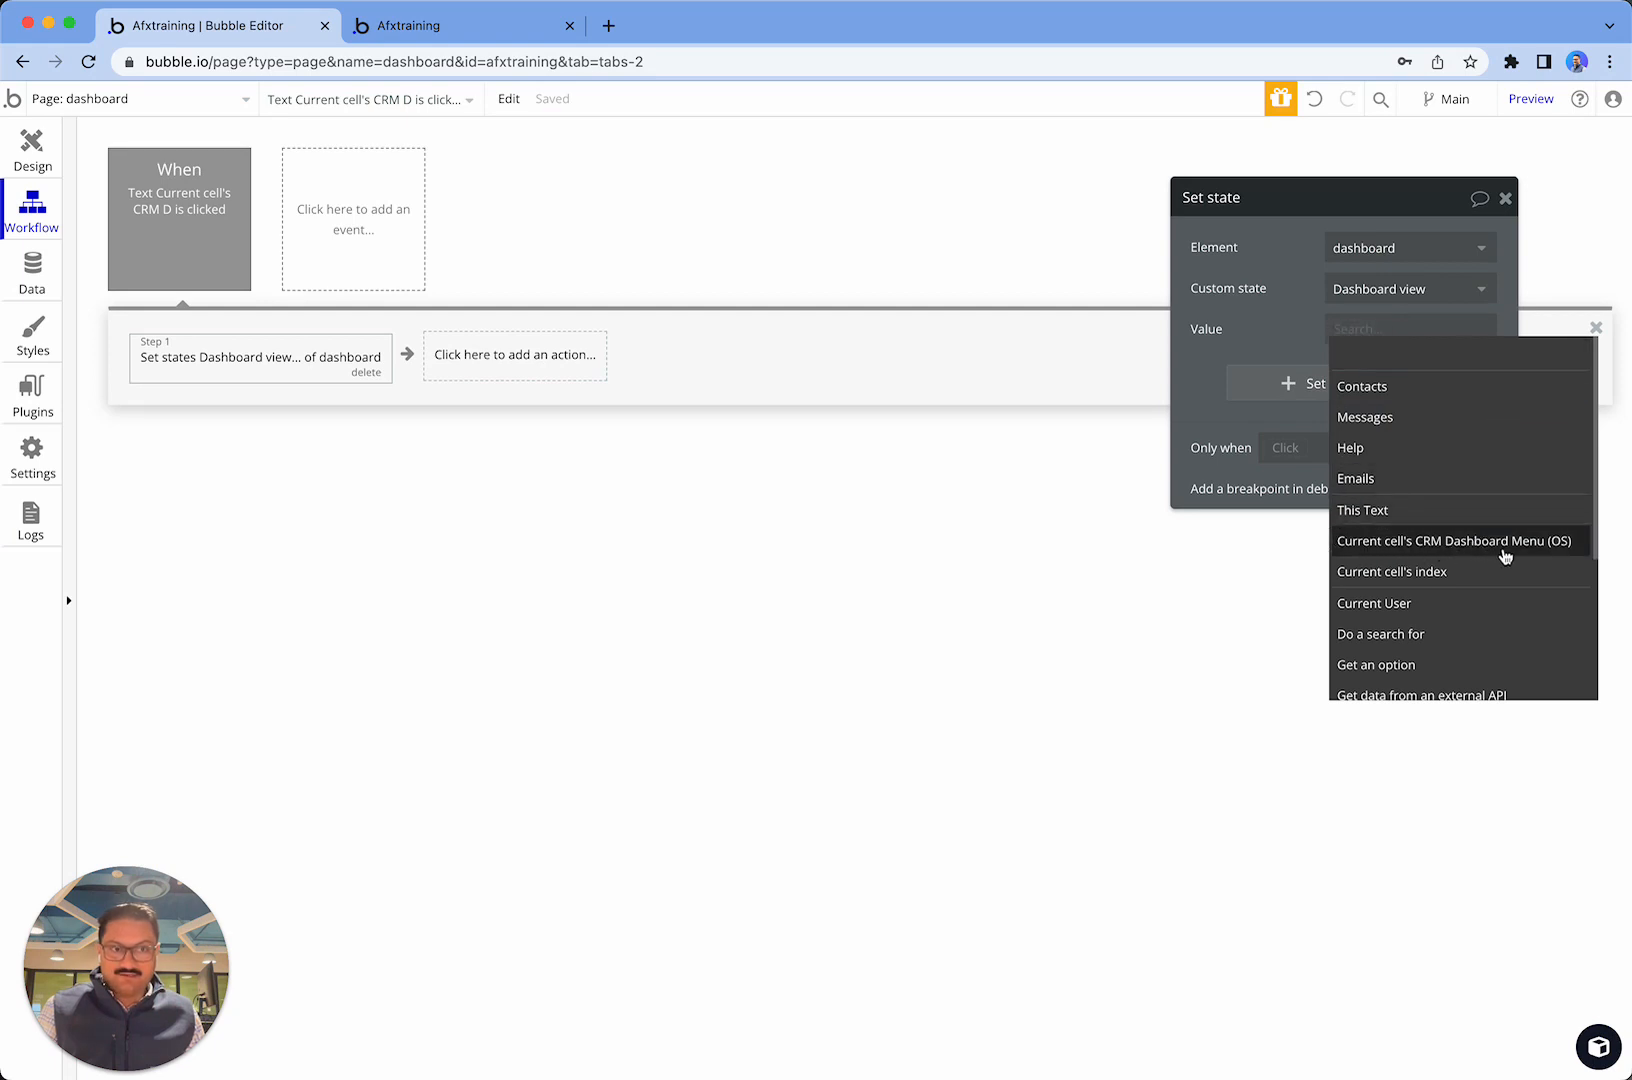
click(1282, 357)
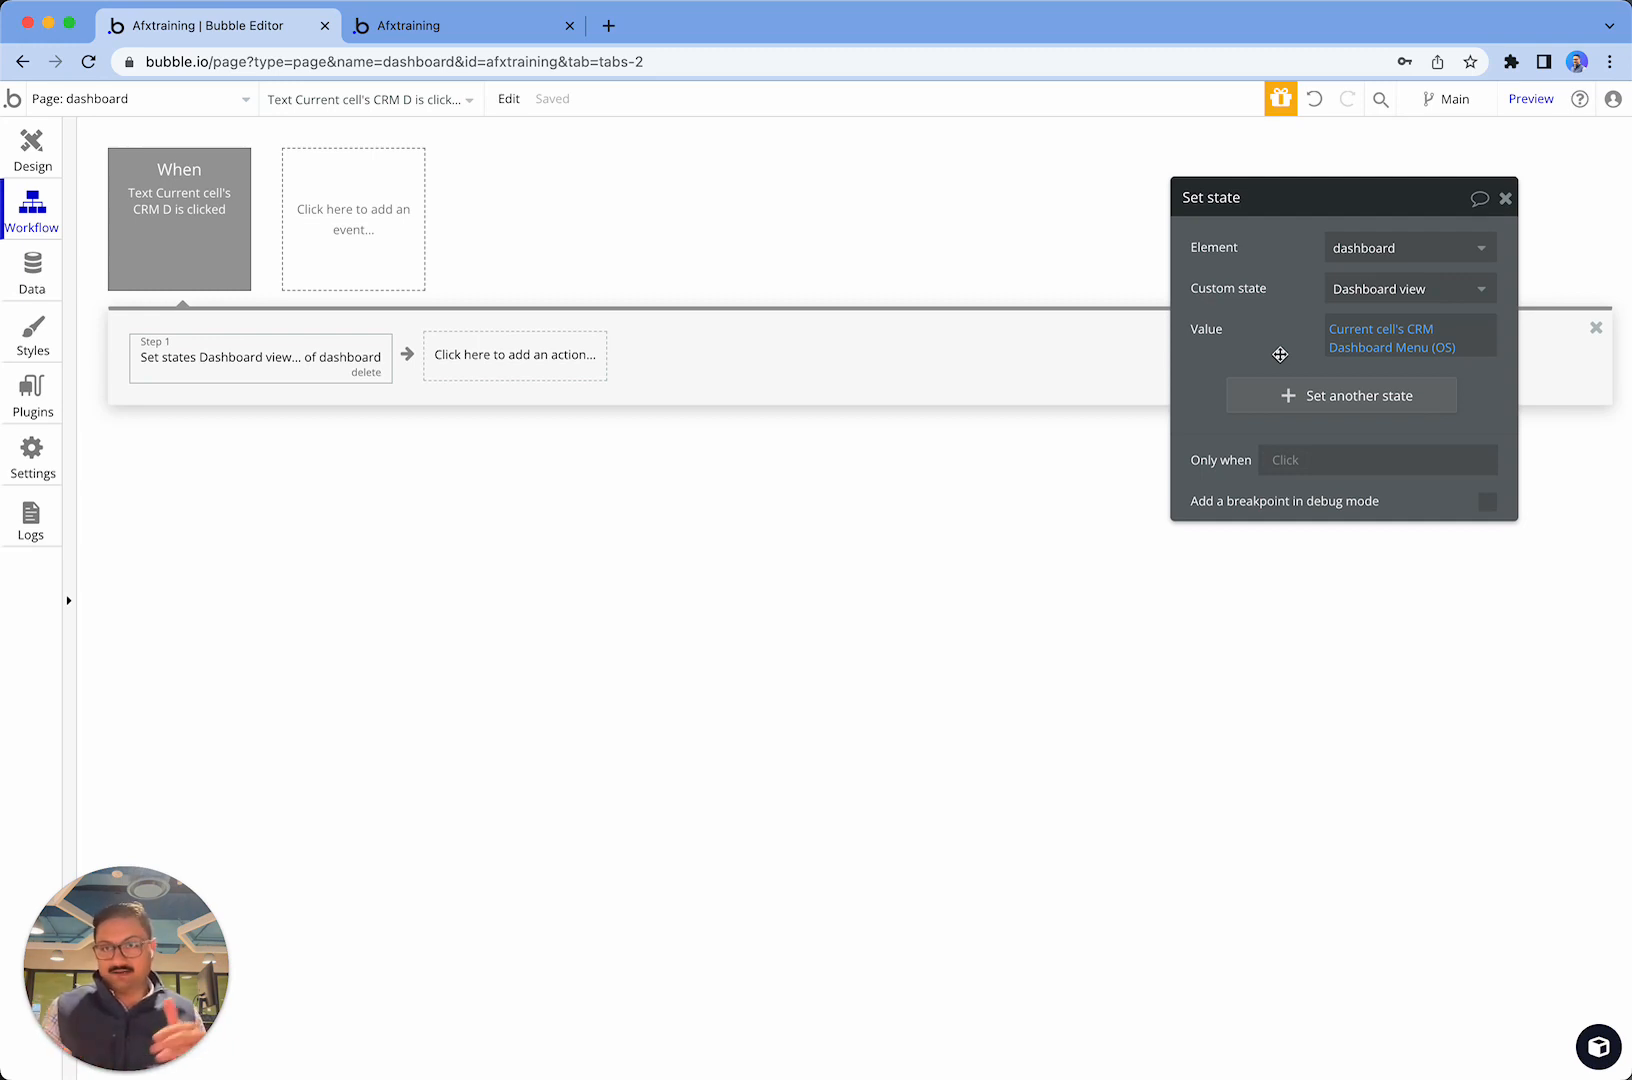
- Return to the page design and define a condition on Group Contacts for when dashboard's Dashboard view is Contacts
click(42, 166)
click(543, 350)
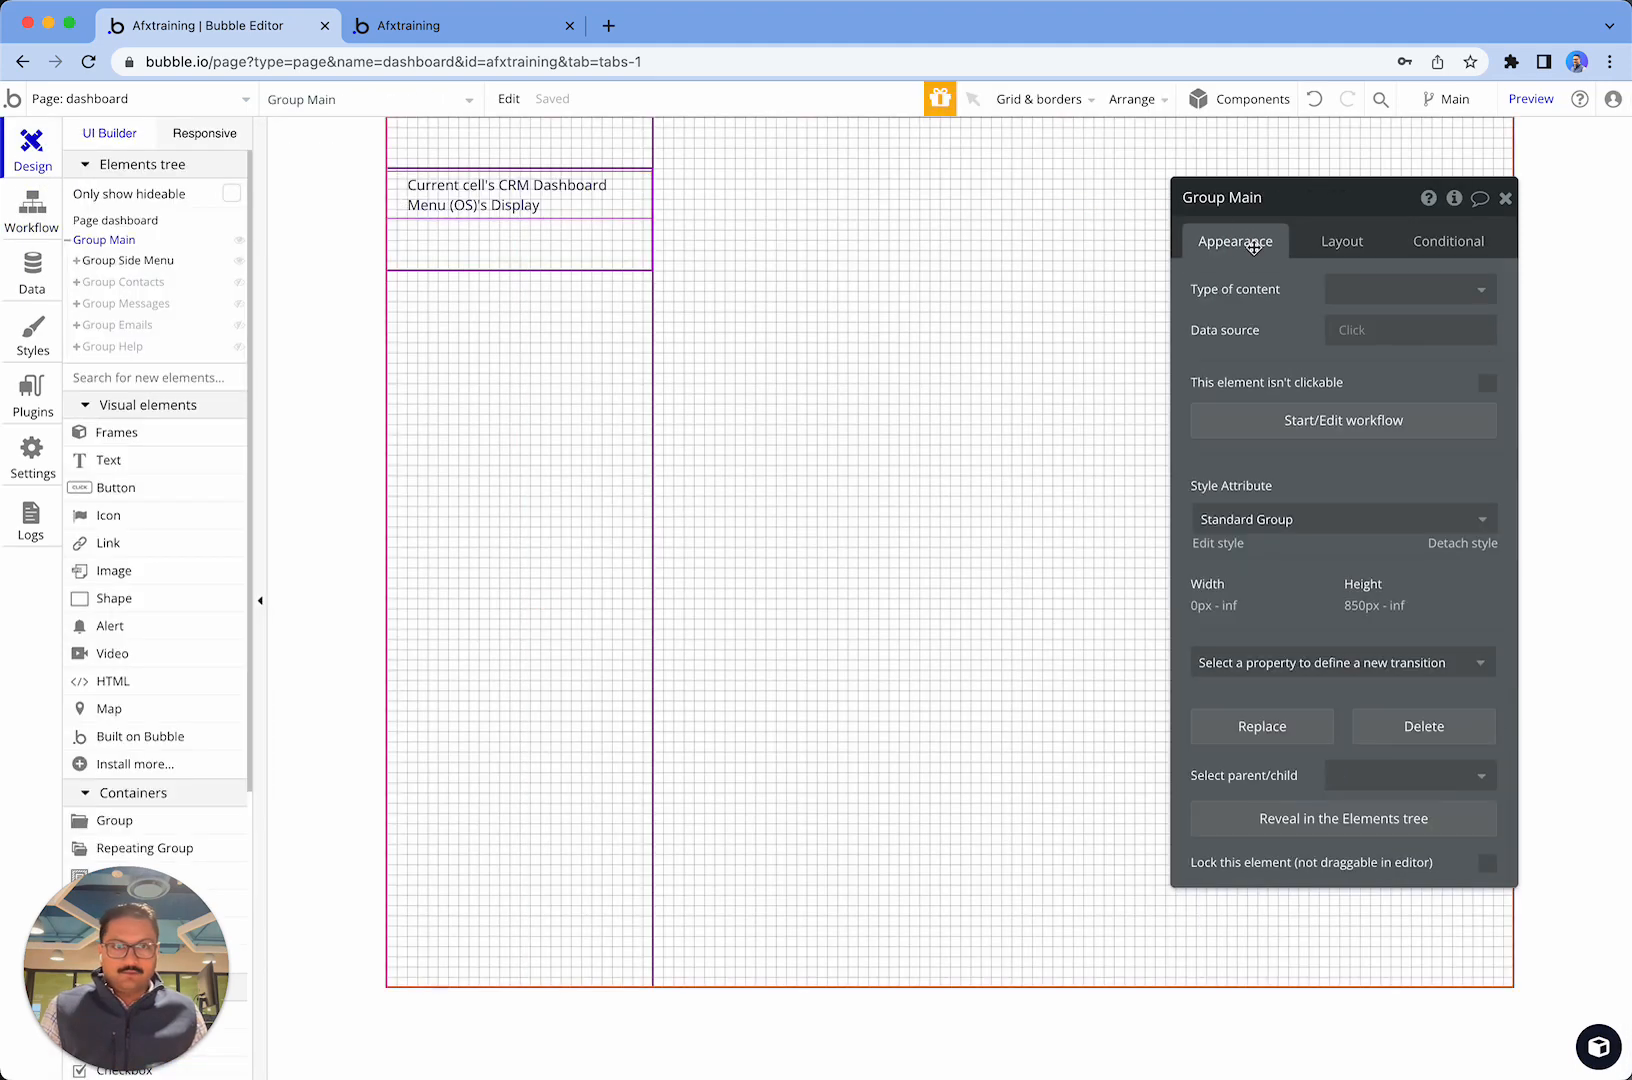
click(150, 282)
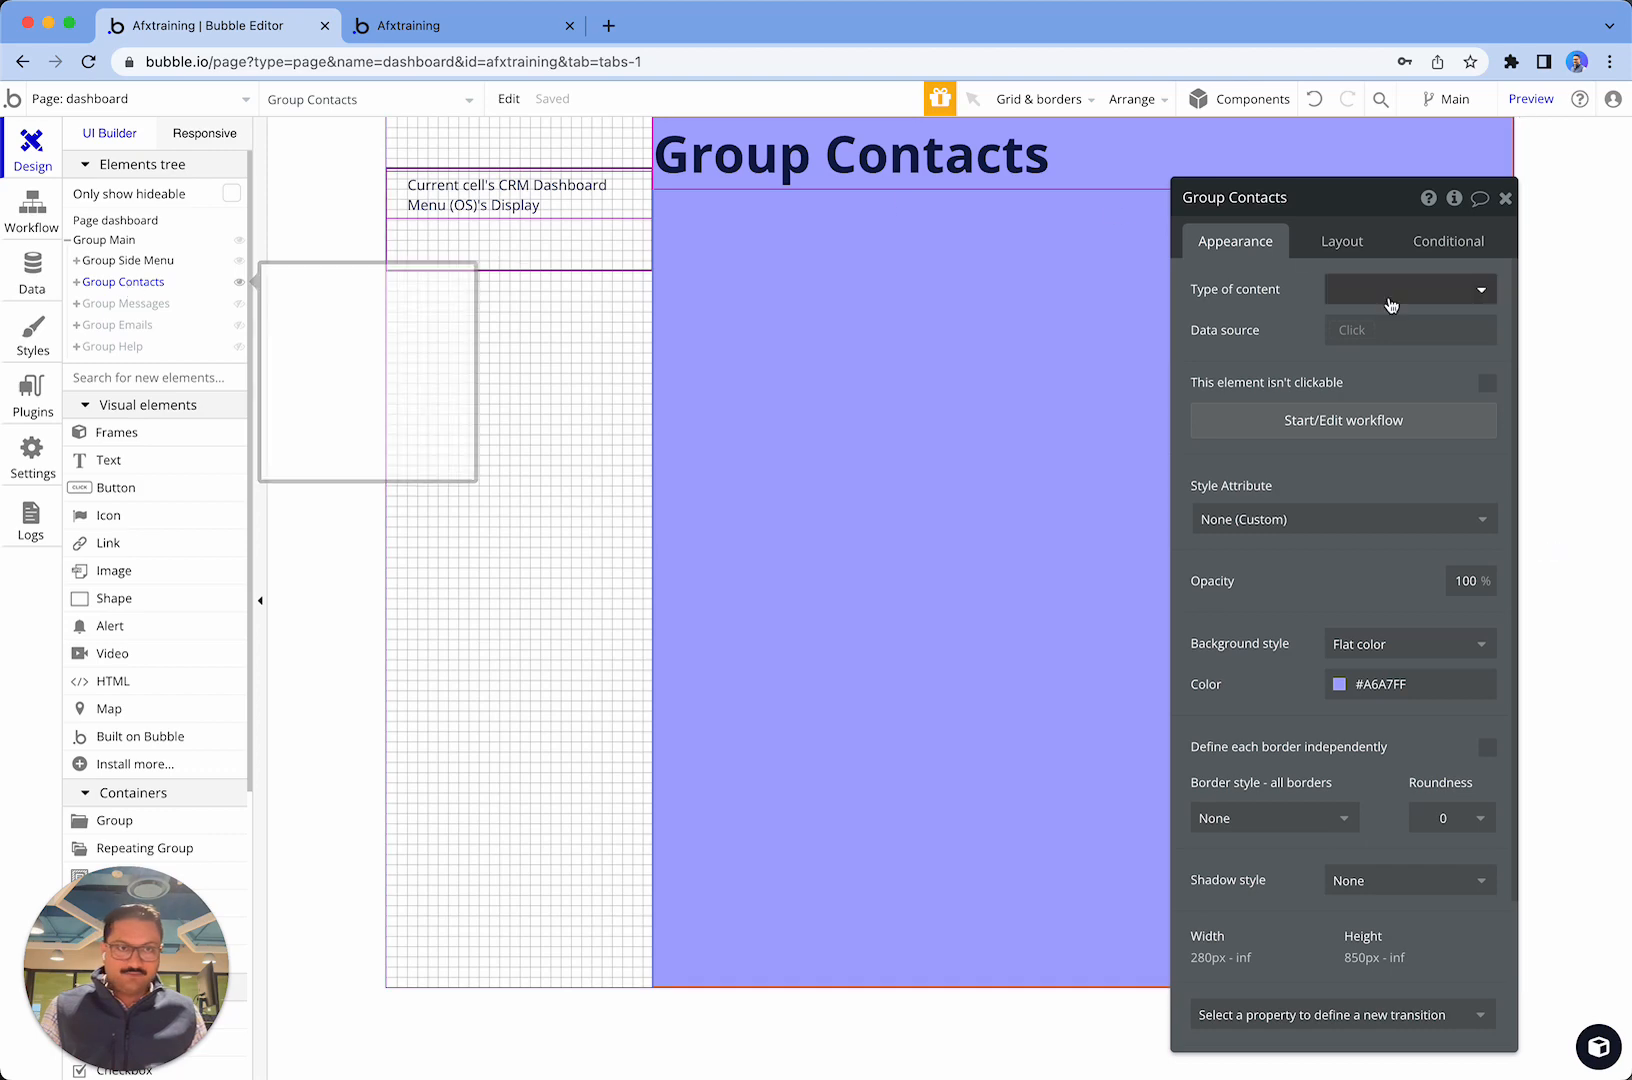
click(1462, 244)
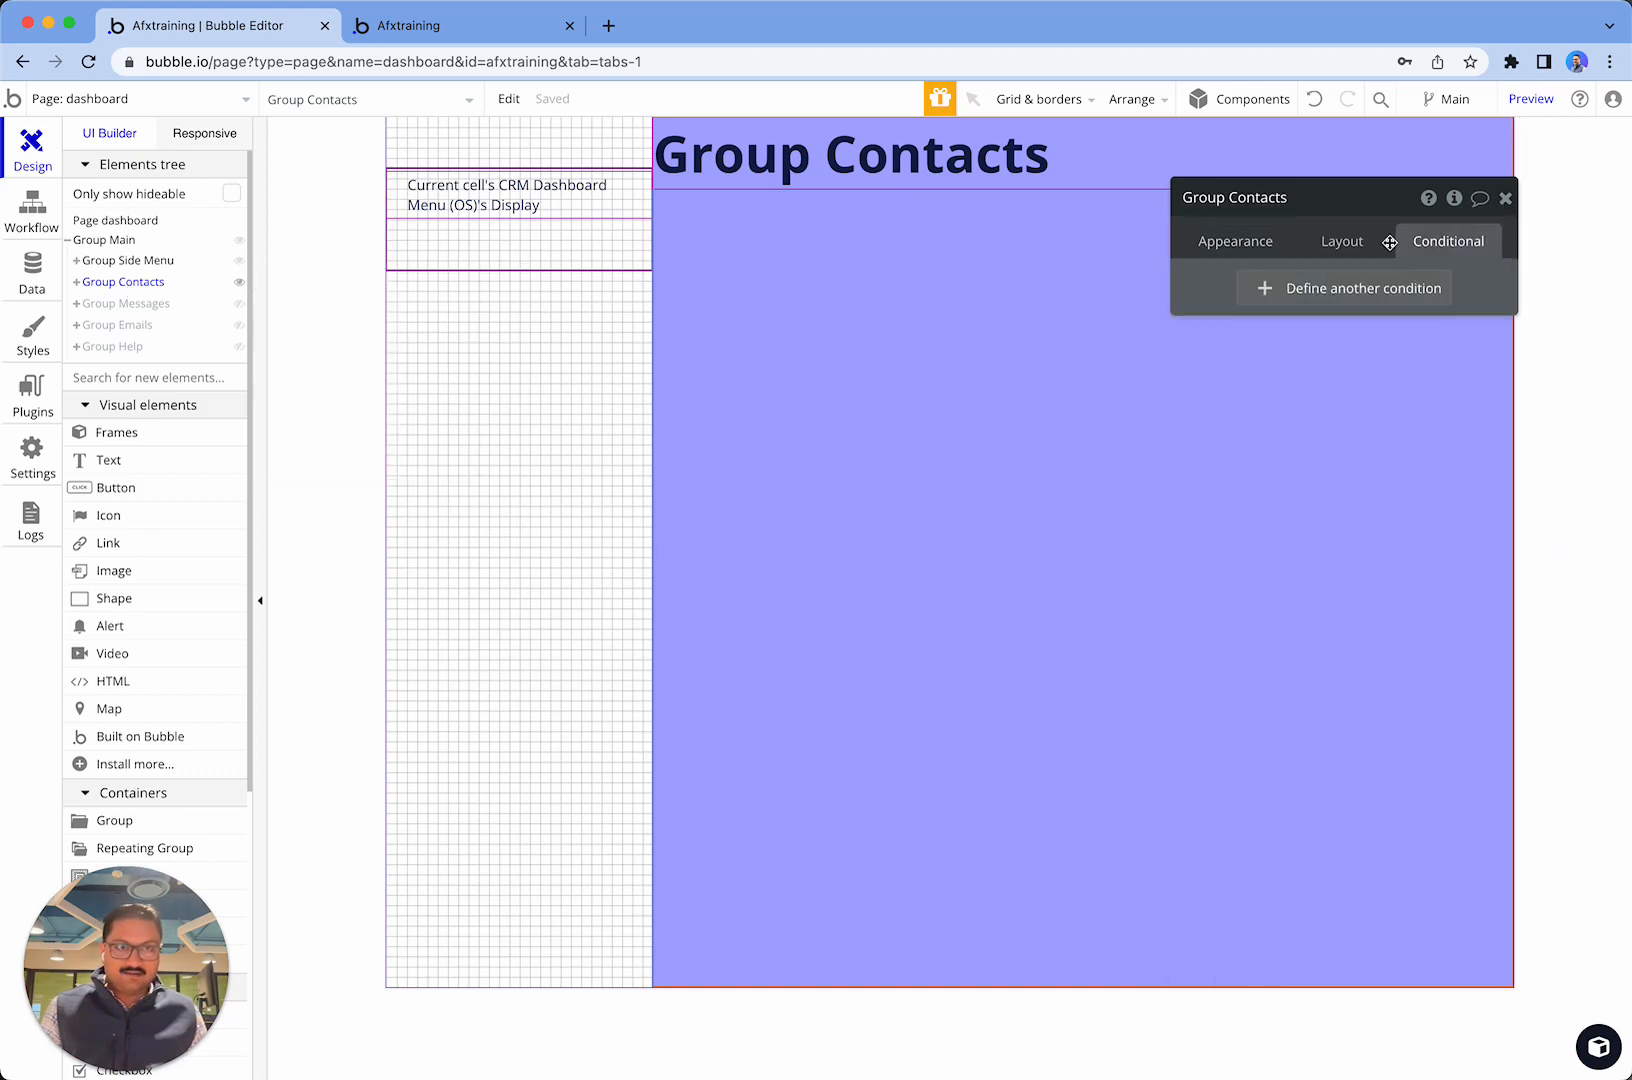
click(1312, 290)
click(1252, 302)
text(d)
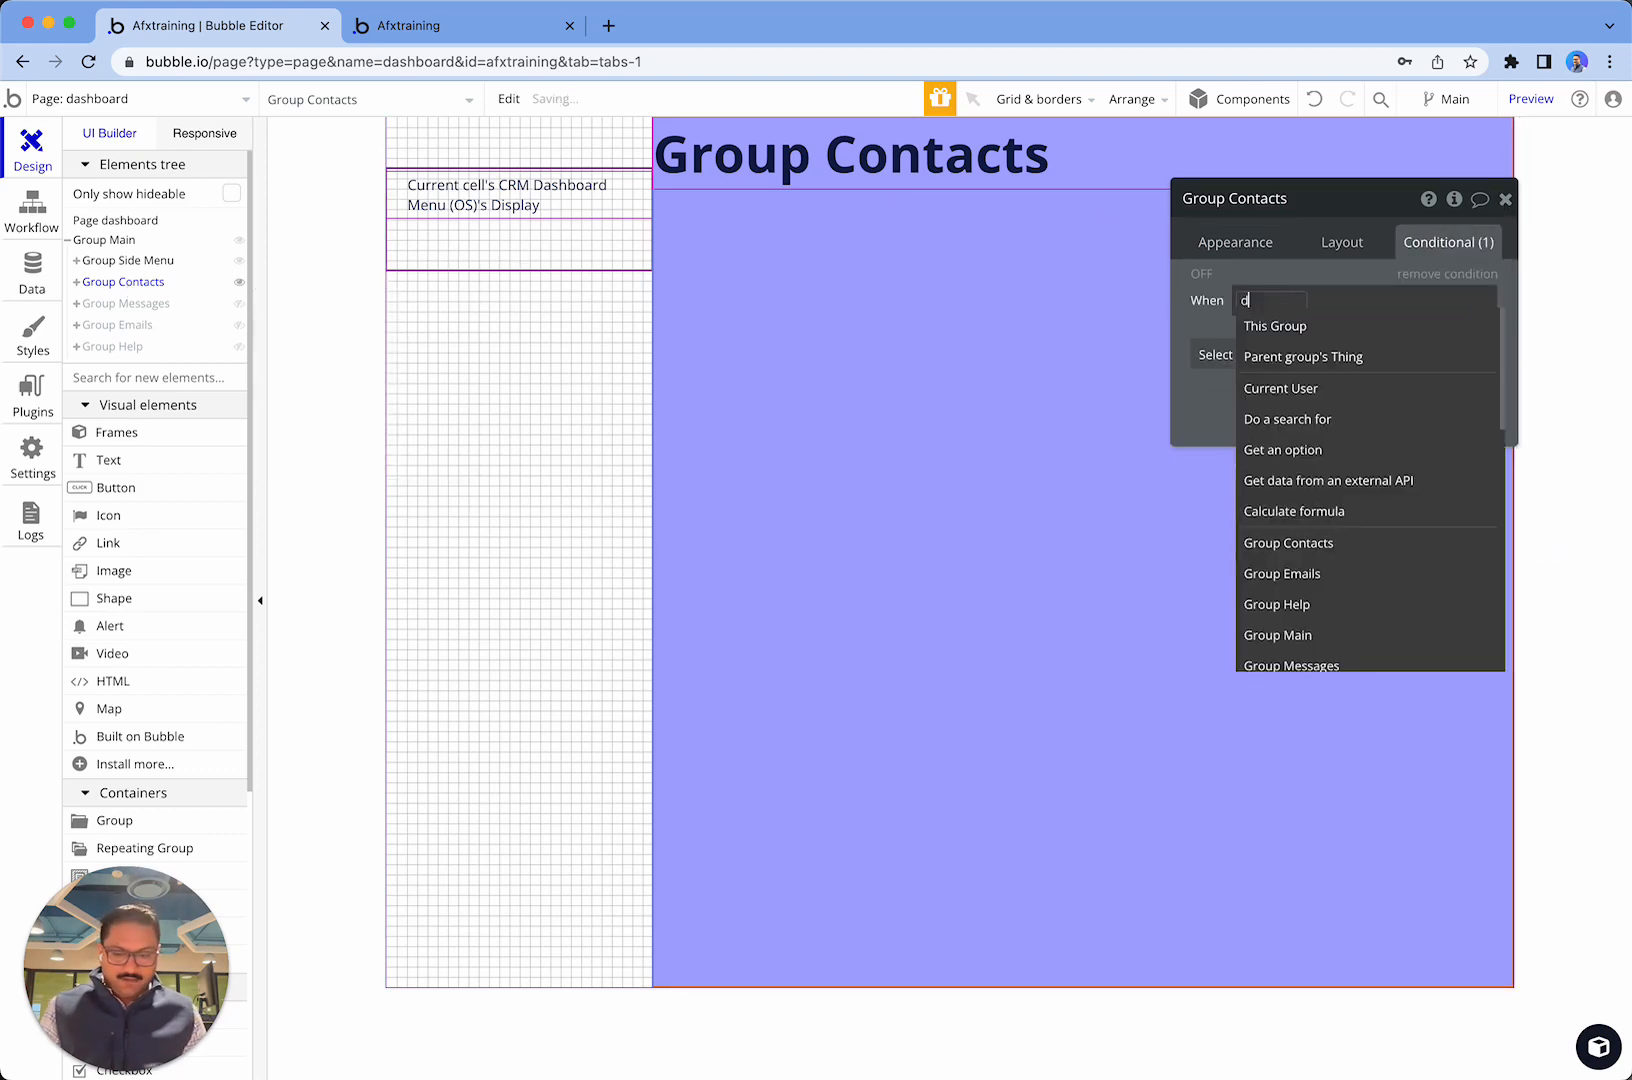
text(ash)
click(1240, 358)
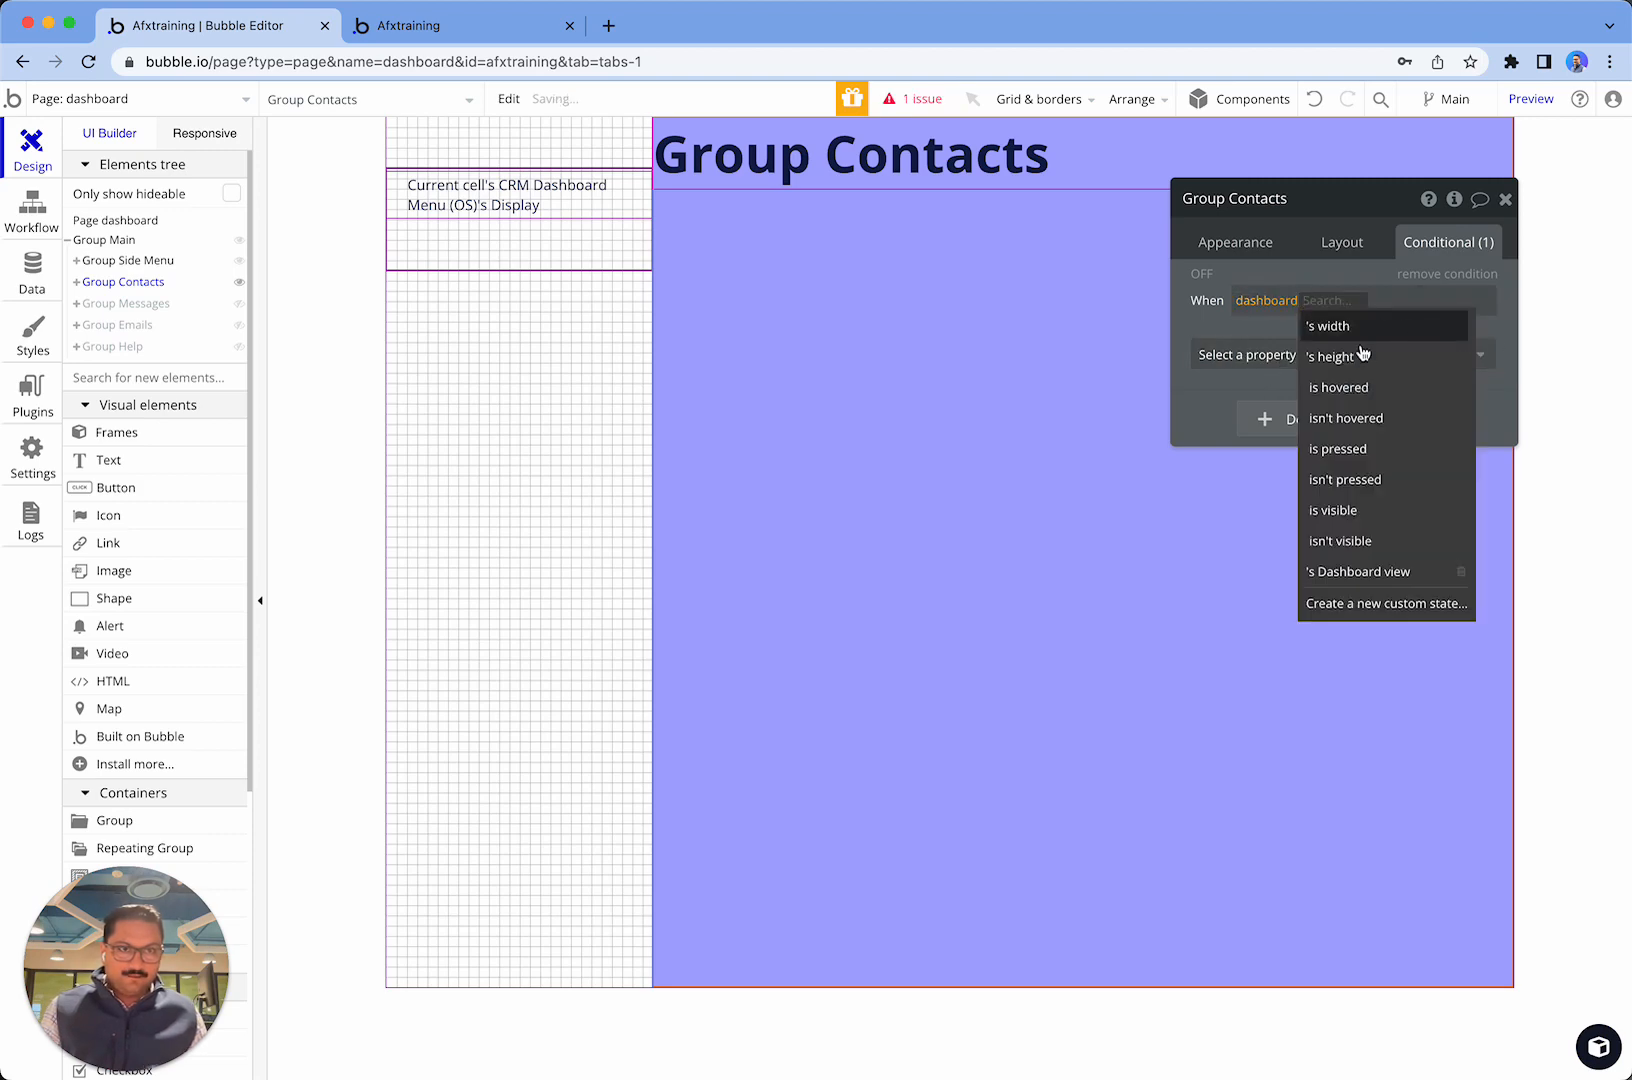
click(1388, 571)
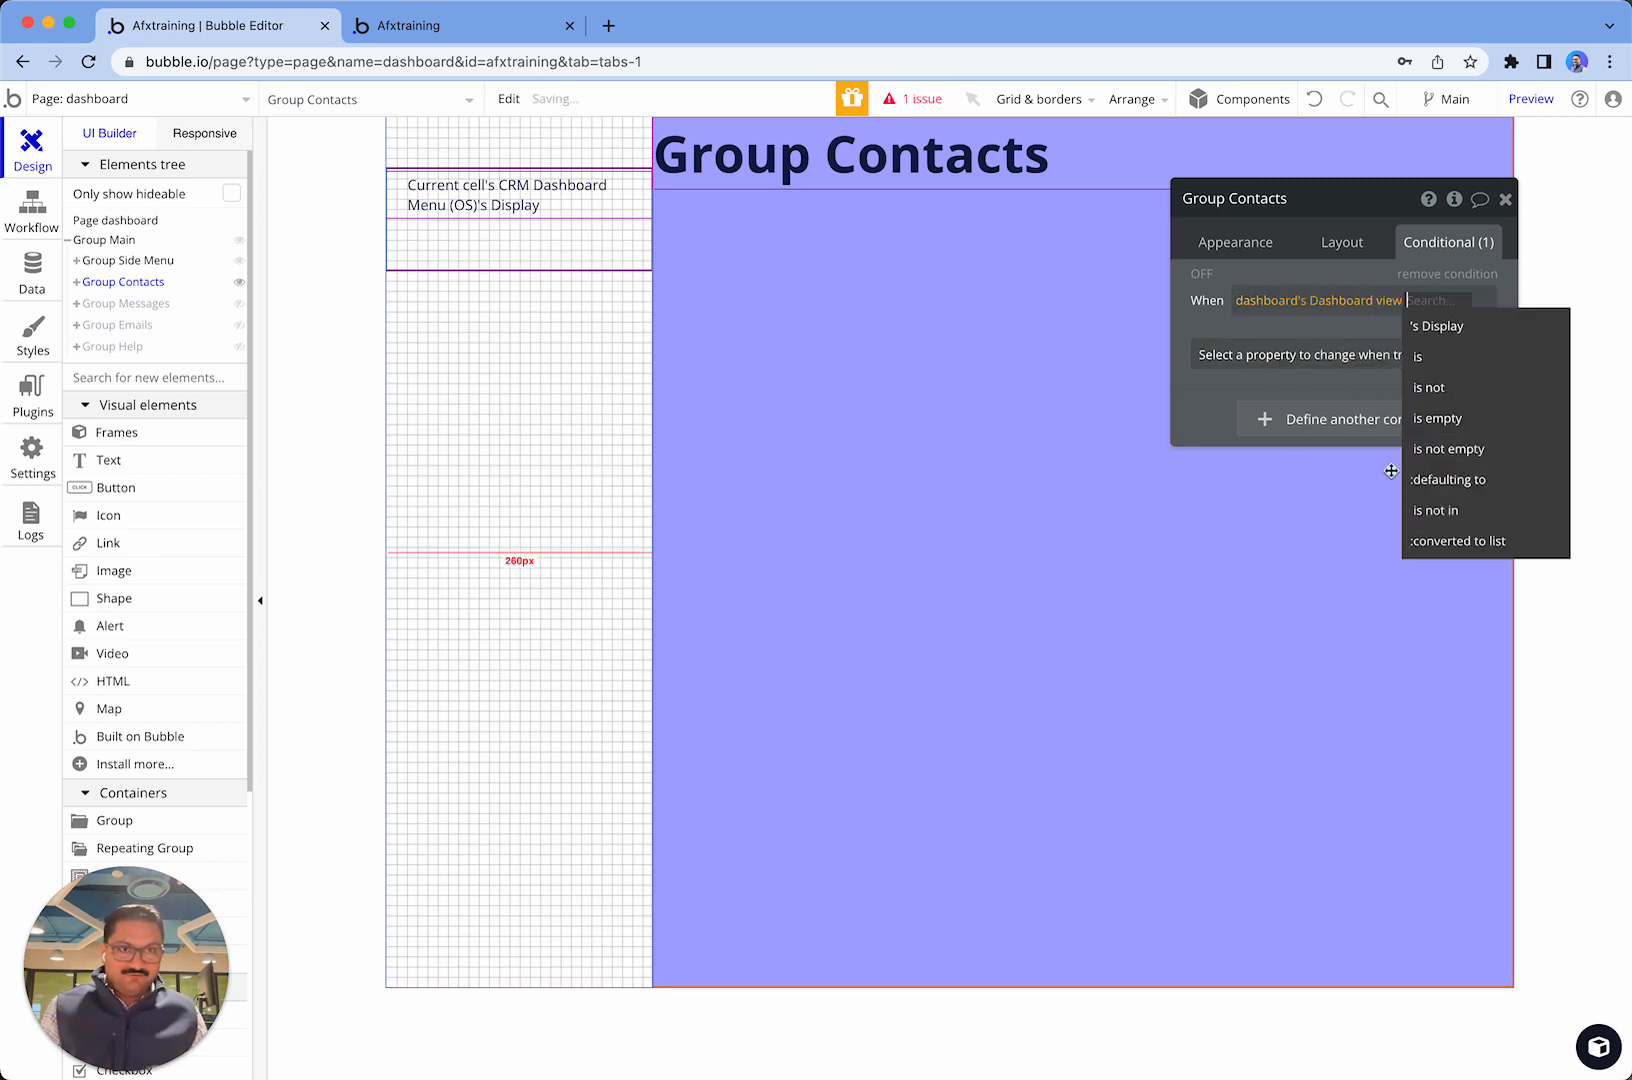
click(1440, 358)
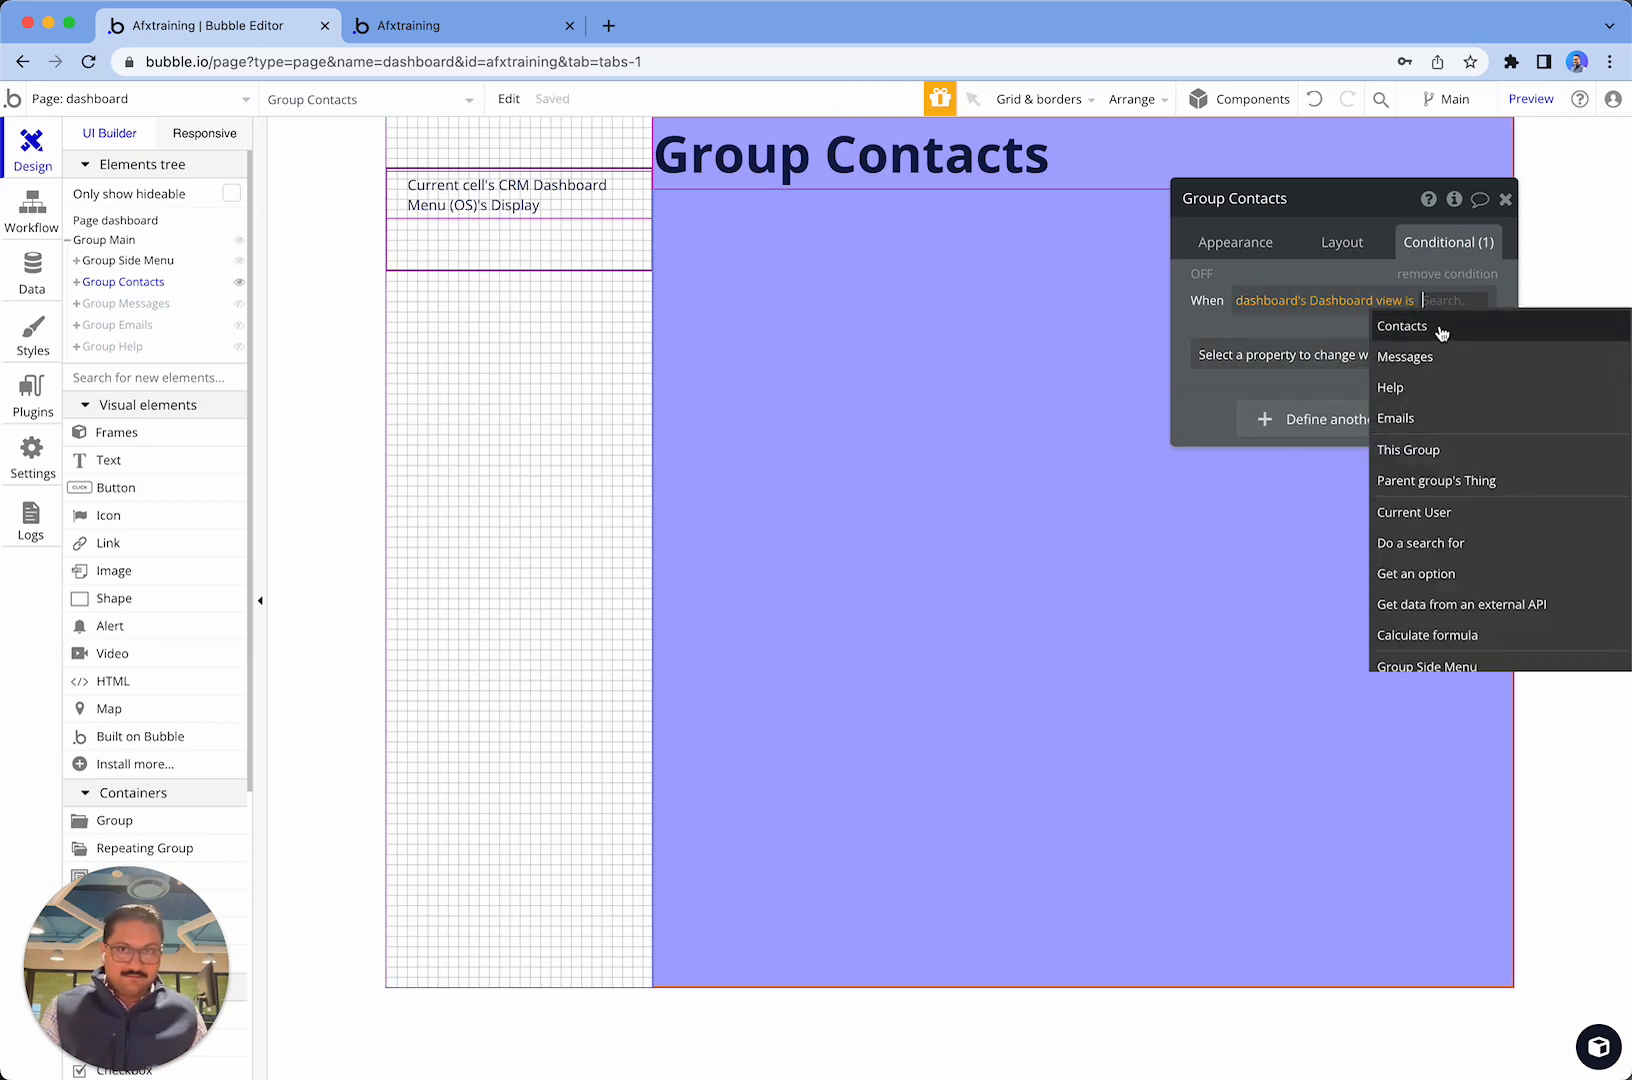
click(1441, 328)
- Make Group Contacts visible when its Dashboard view condition is true
click(1305, 360)
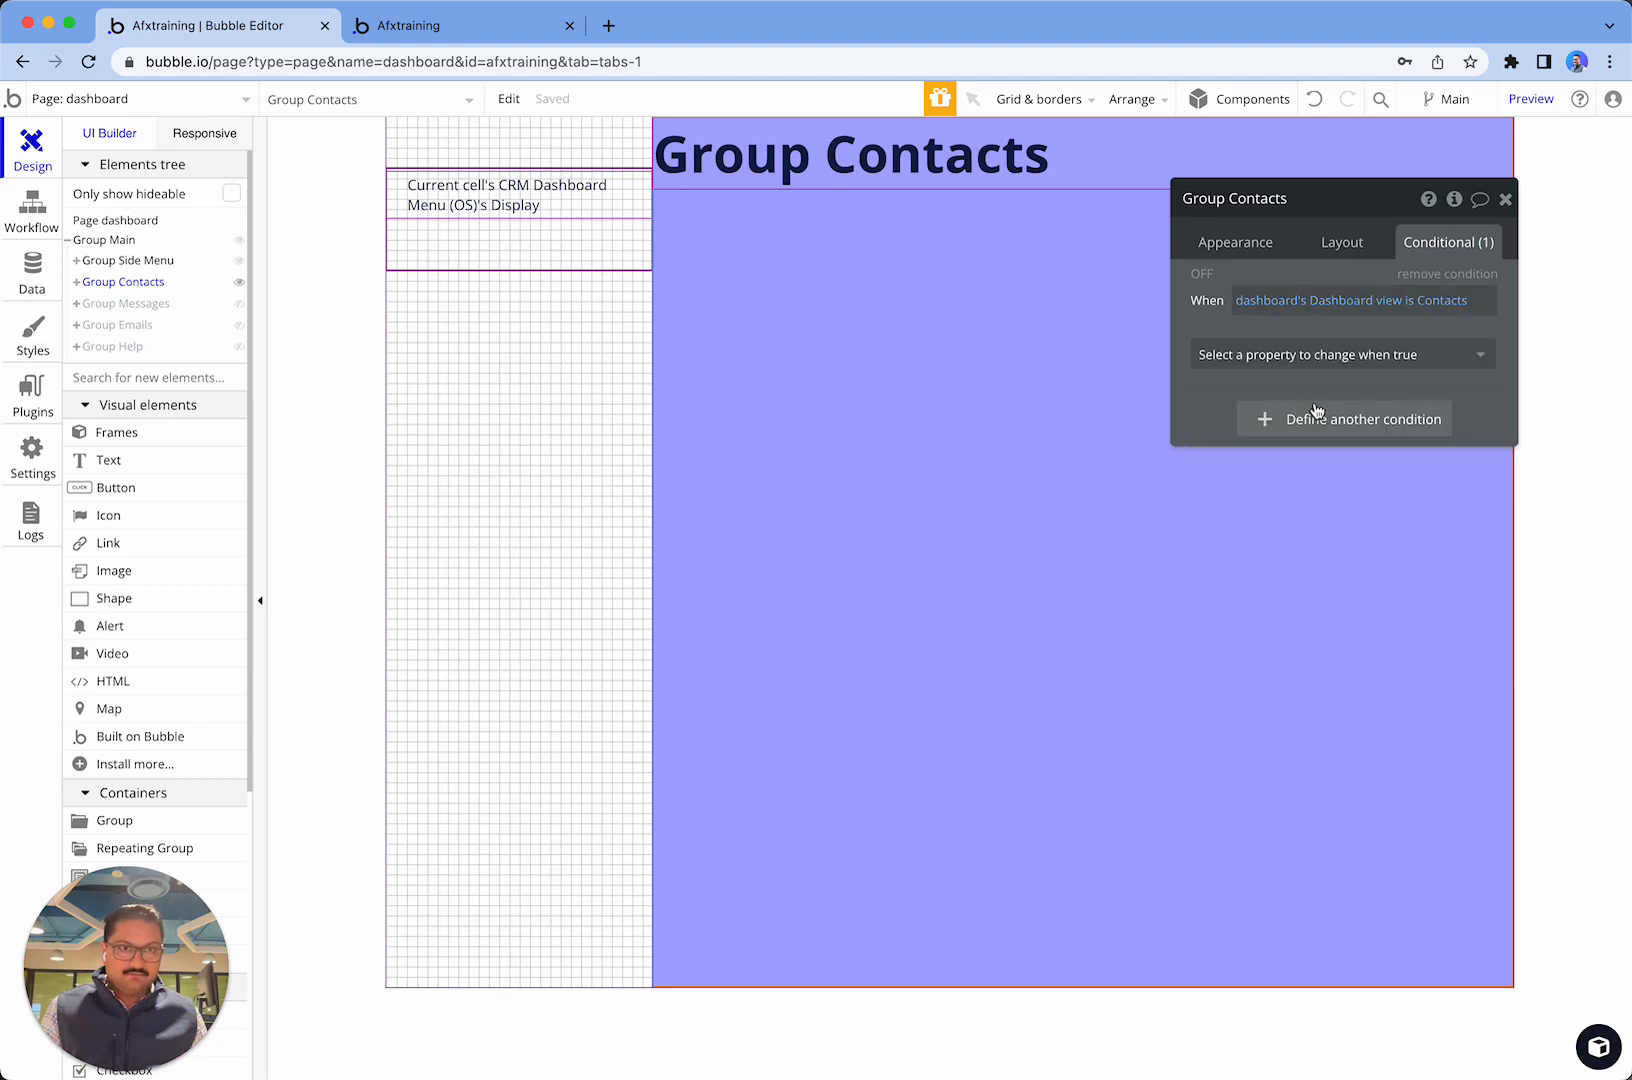
click(1337, 354)
click(1337, 417)
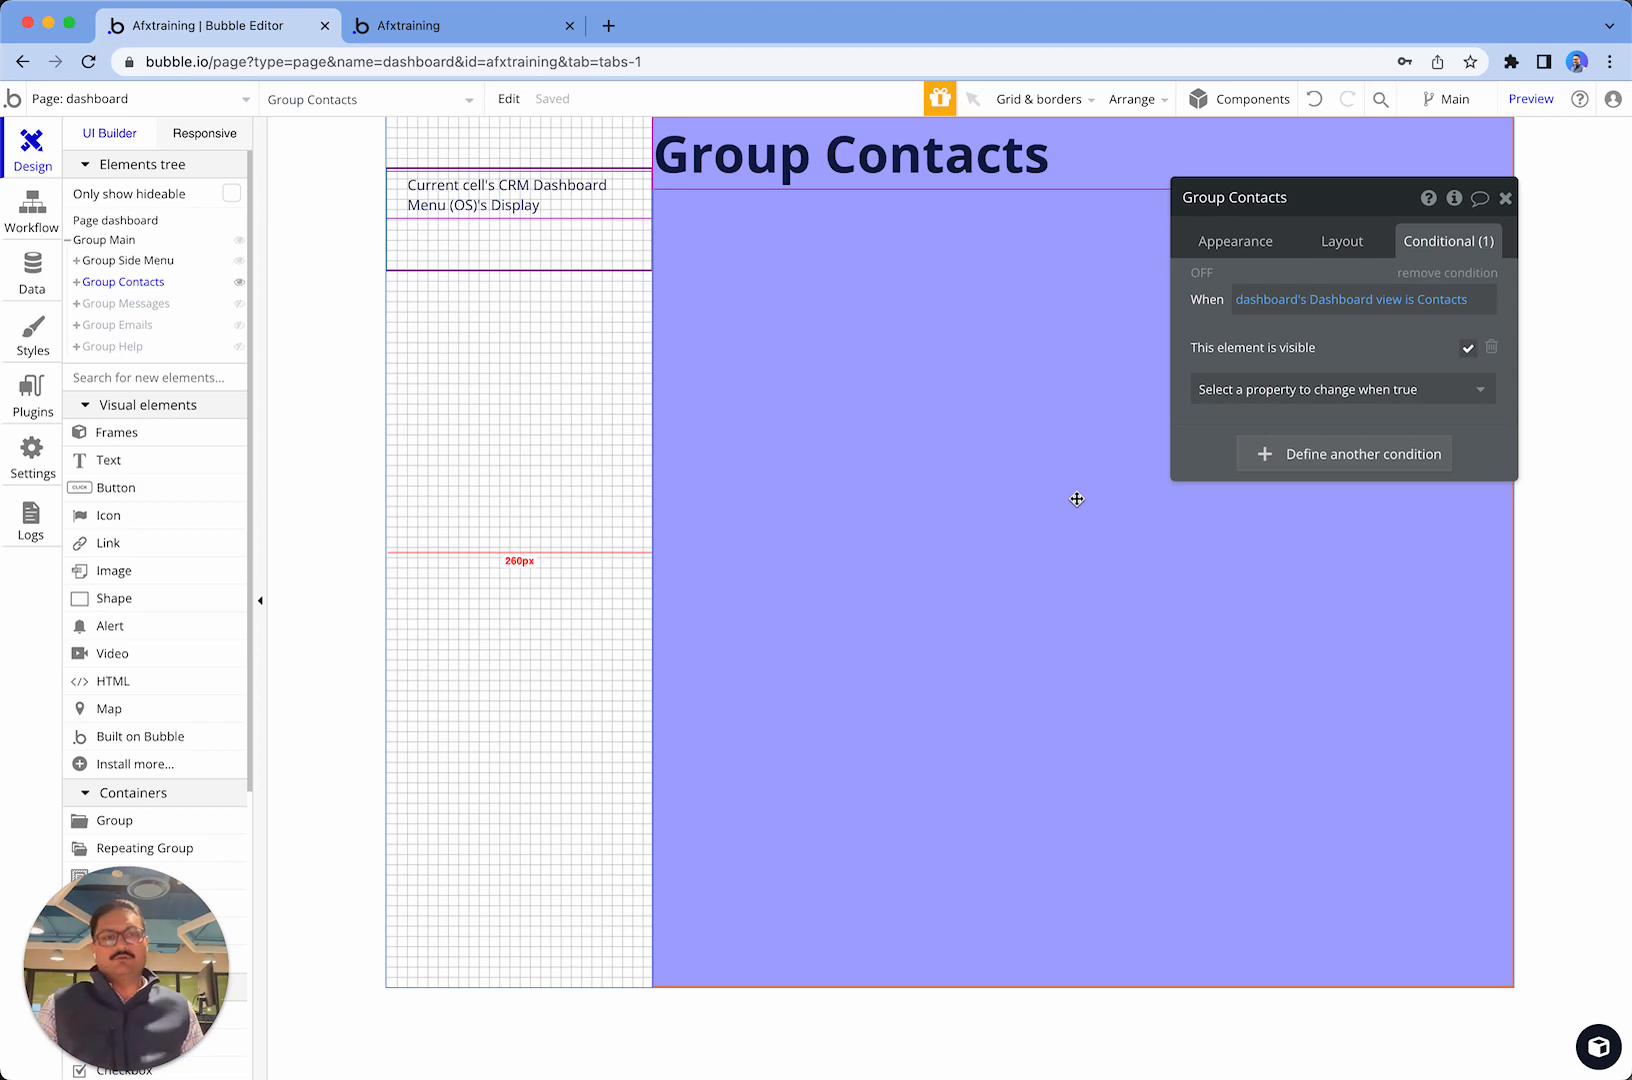
- Copy the visibility condition of Group Contacts and hide the group on the canvas
click(1290, 300)
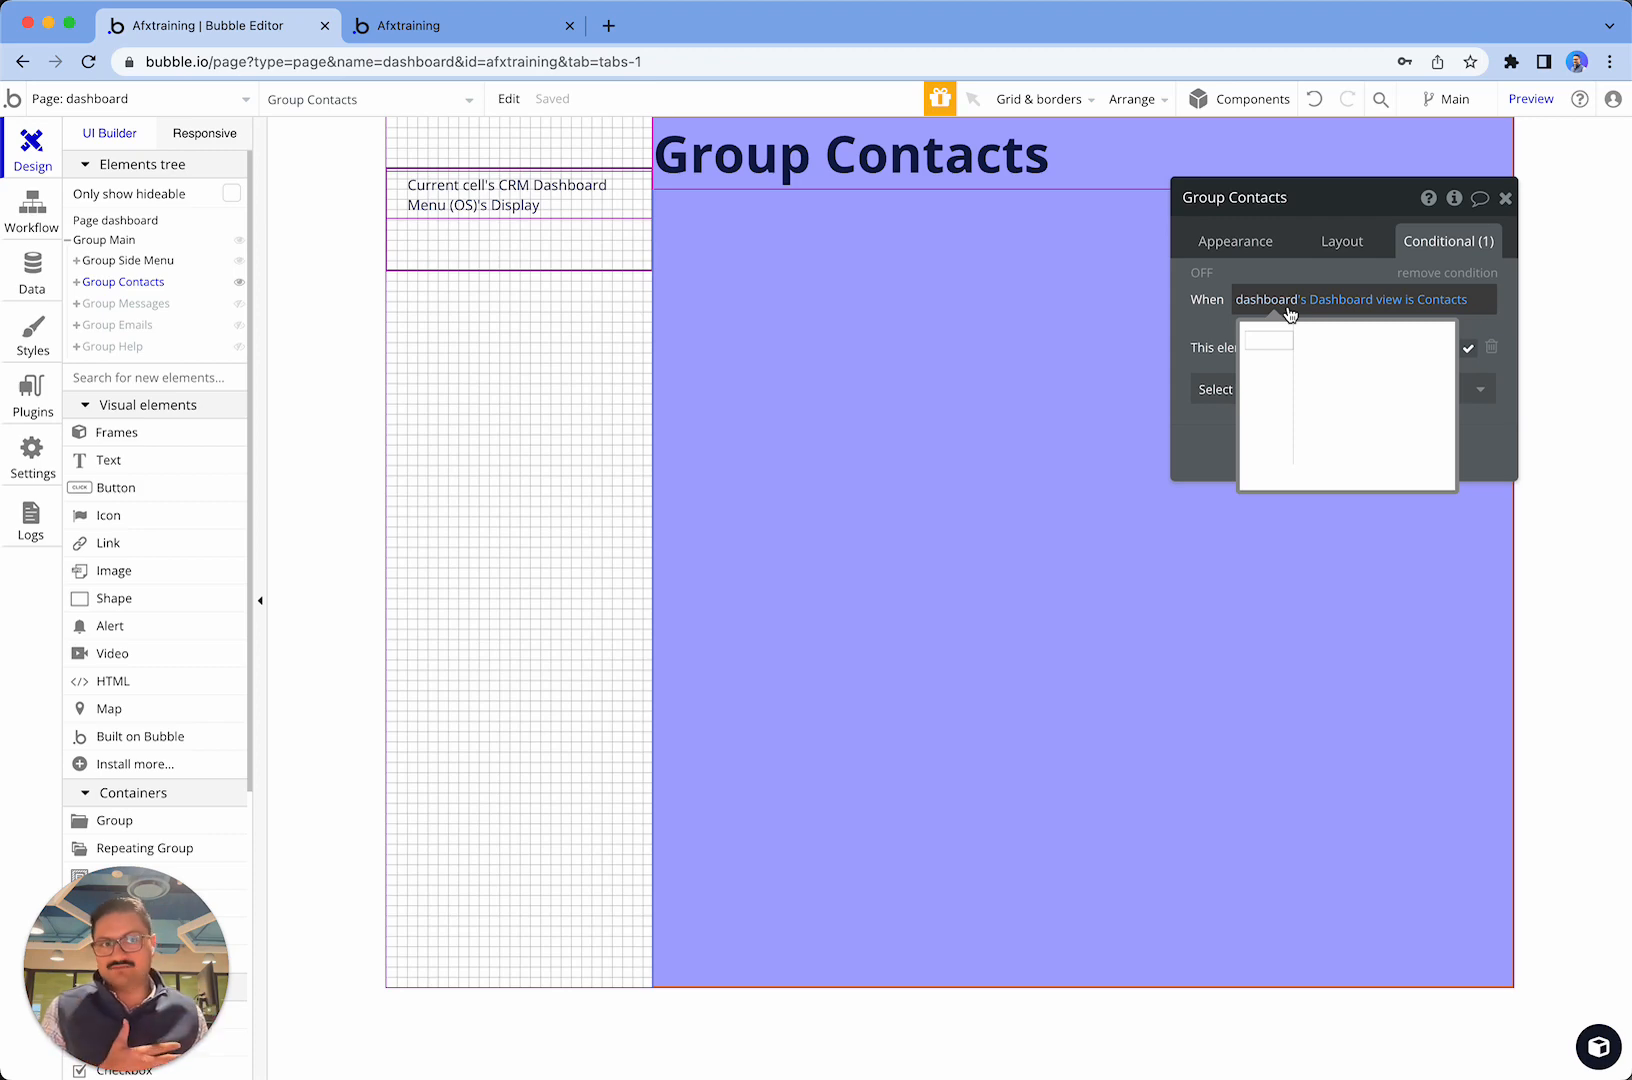
click(1194, 337)
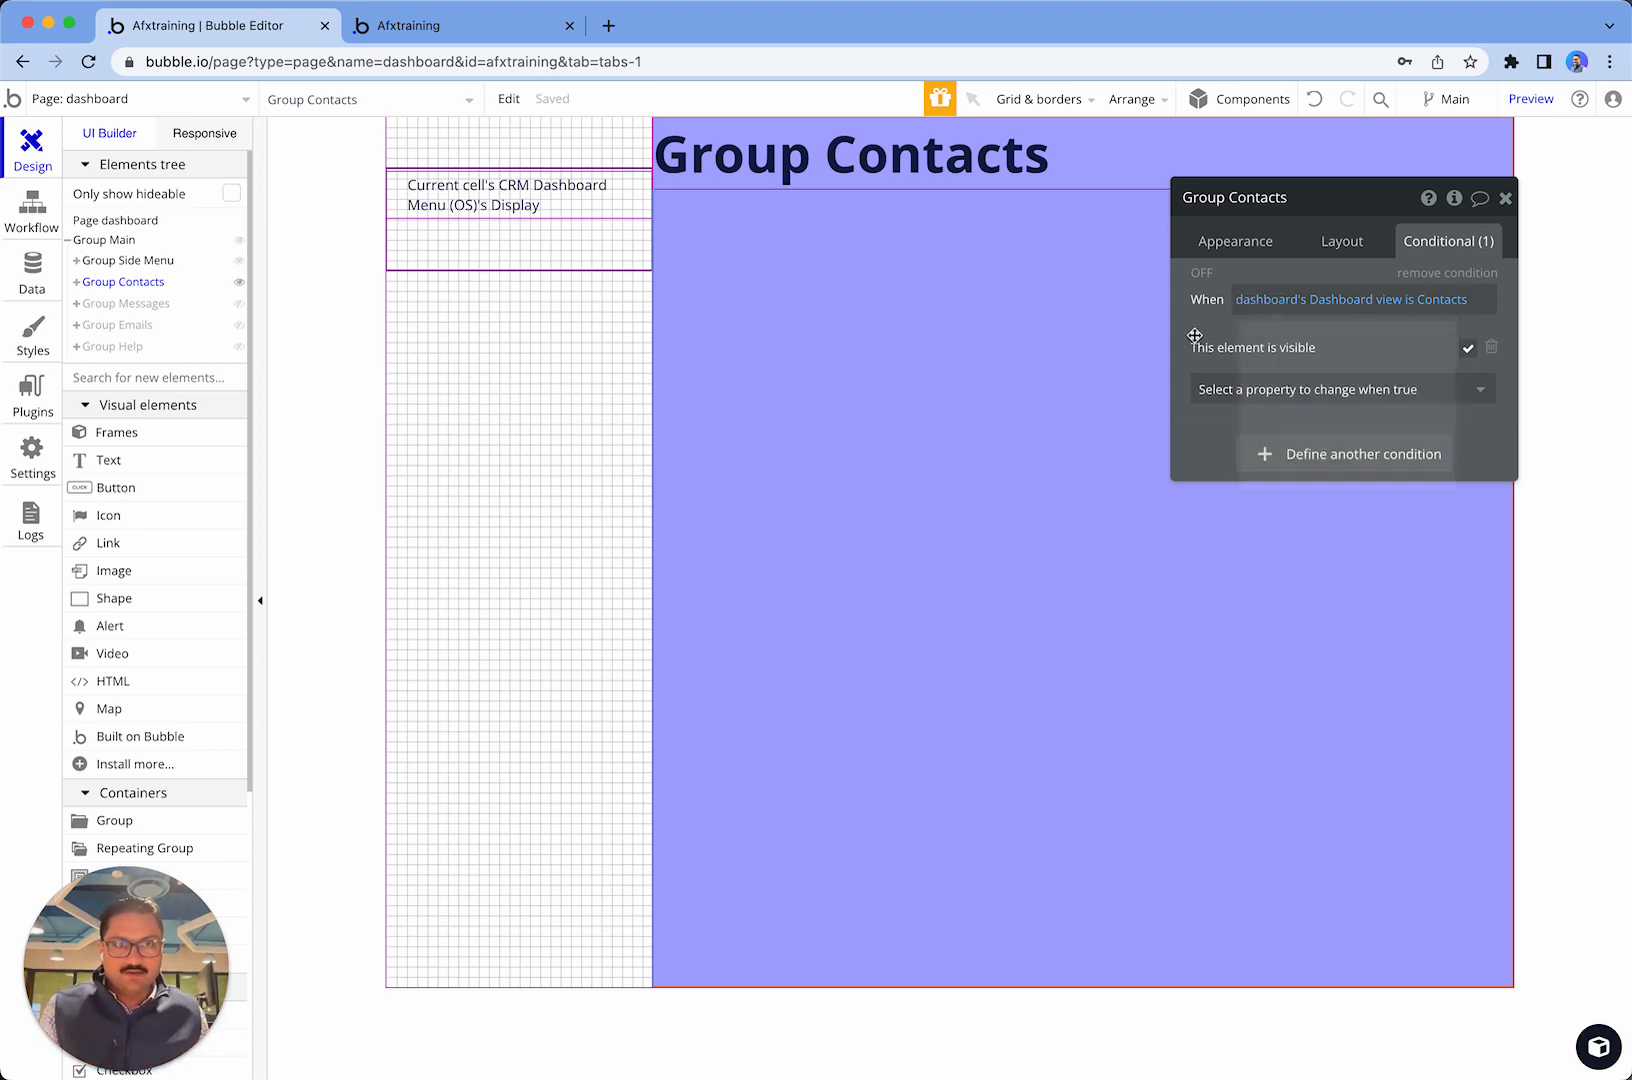
right_click(1354, 322)
click(1345, 279)
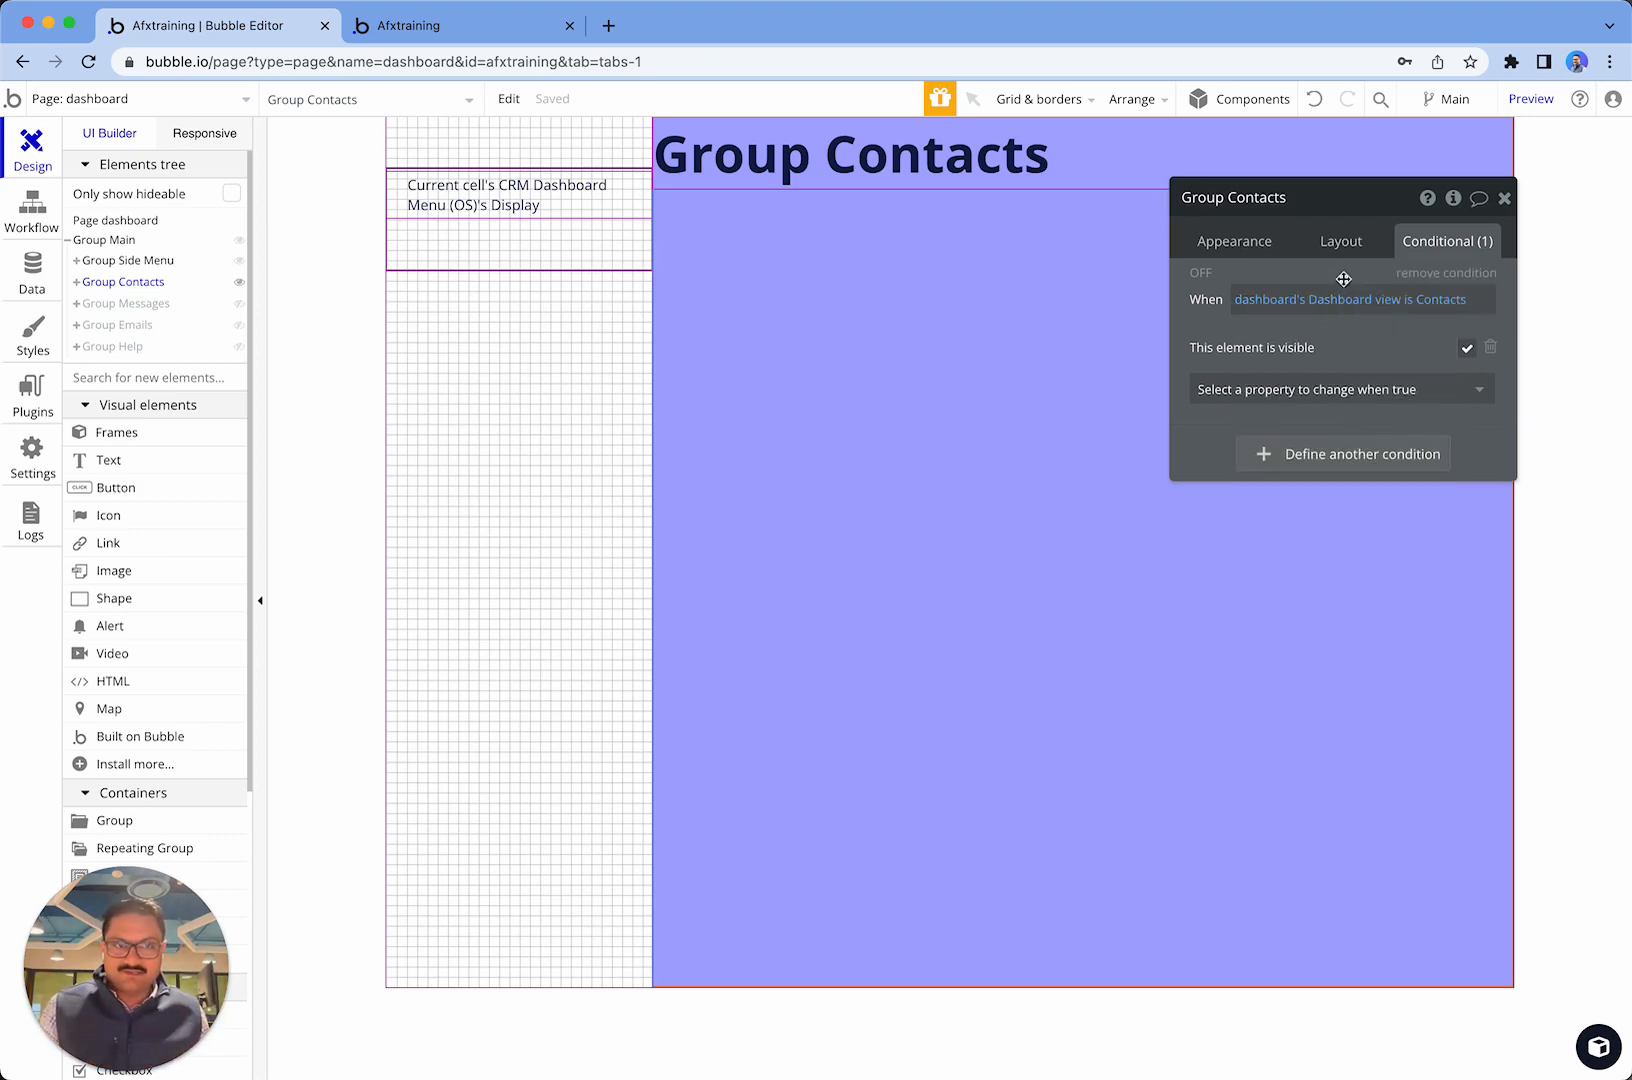
click(238, 282)
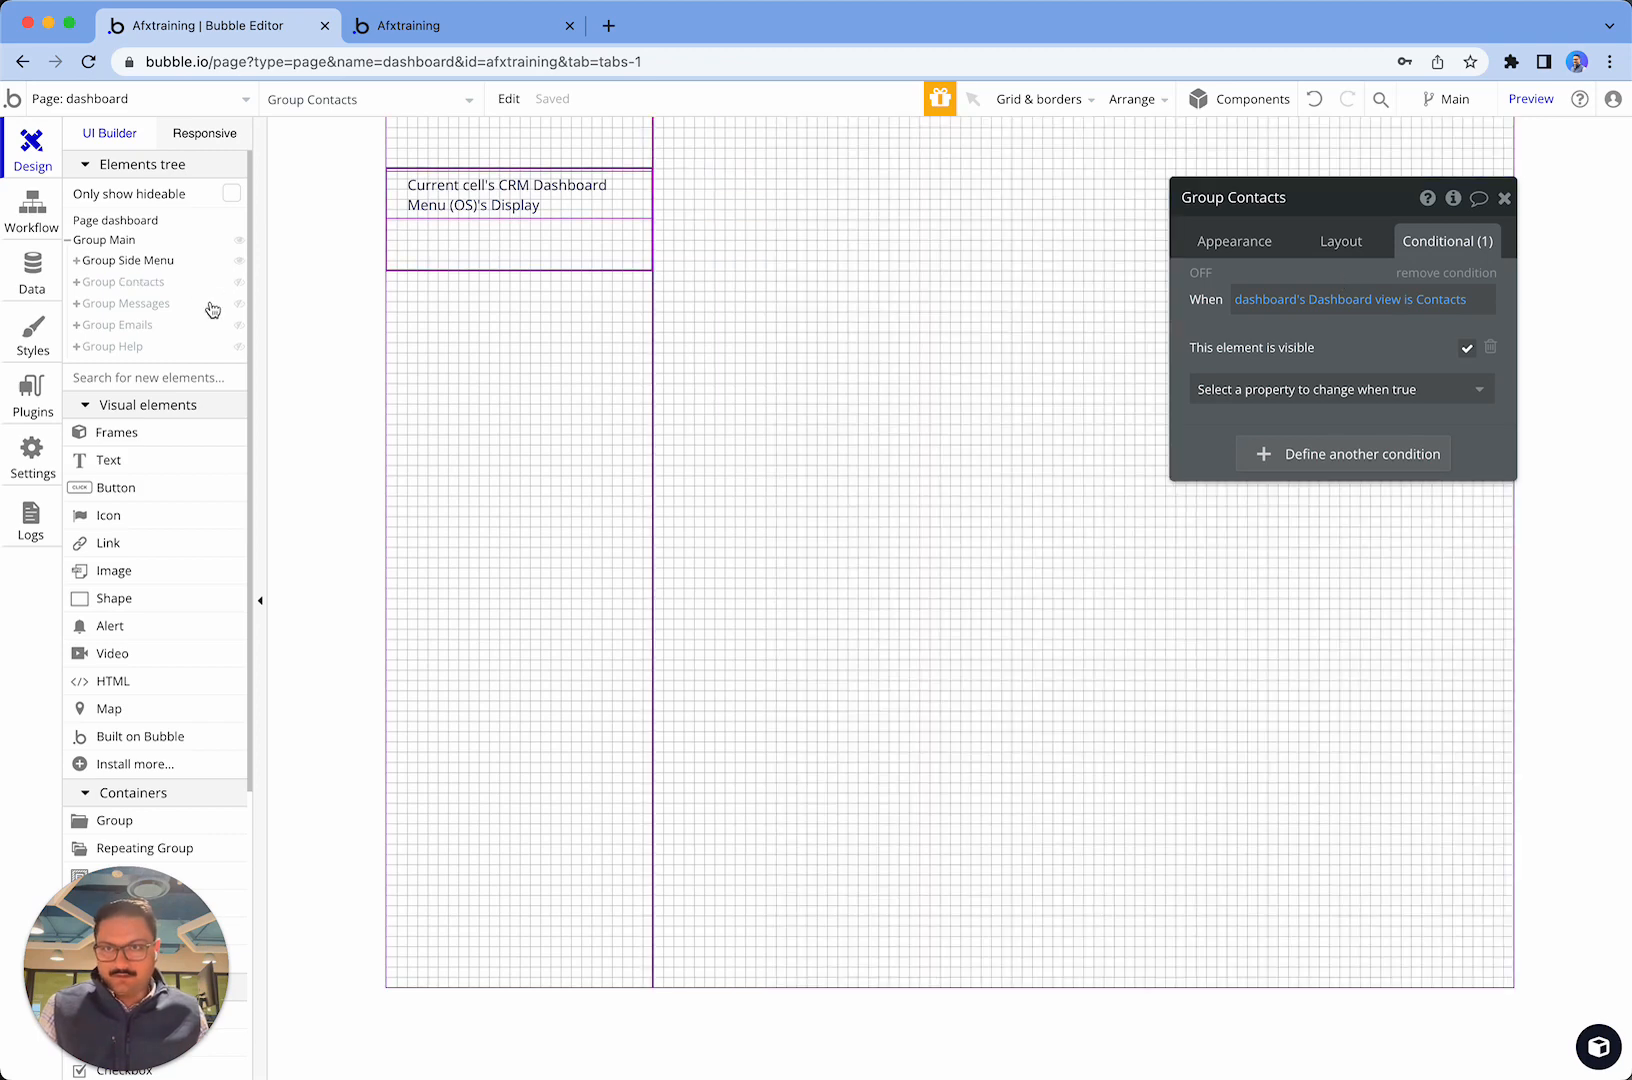
- Paste the visibility condition onto Group Messages with the Dashboard view compared to Messages, and hide the group on the canvas
click(208, 305)
right_click(1258, 259)
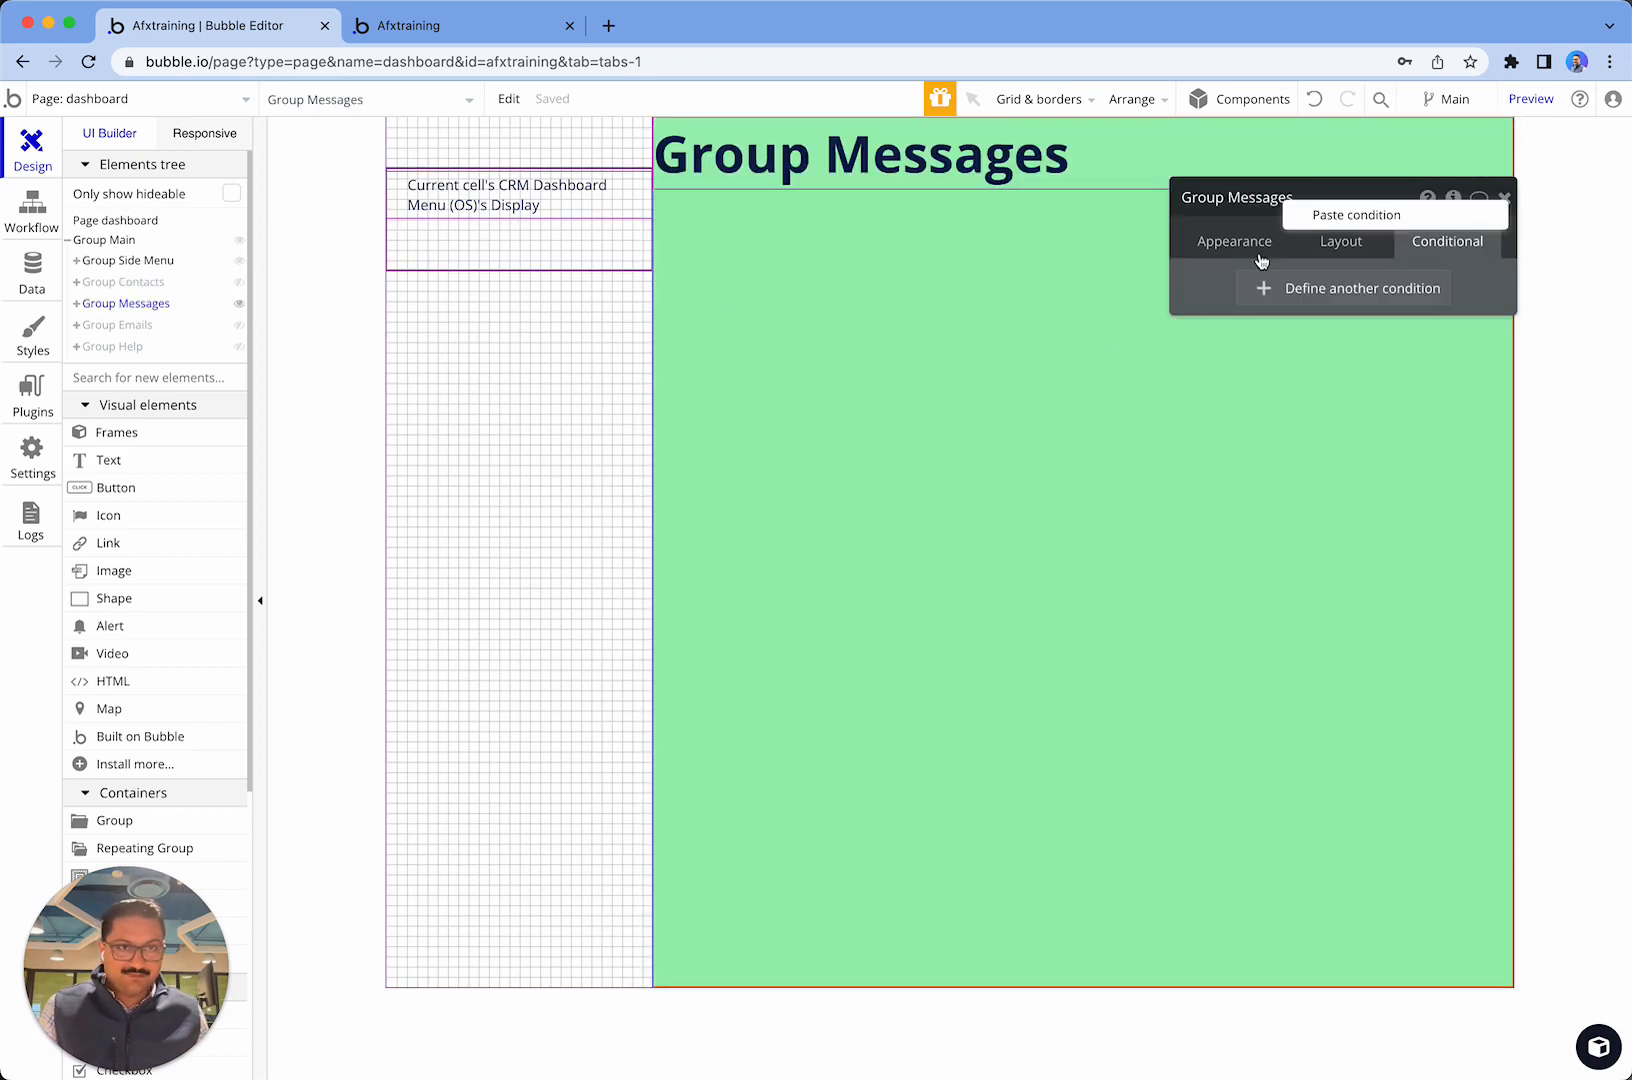
click(1380, 215)
click(1450, 302)
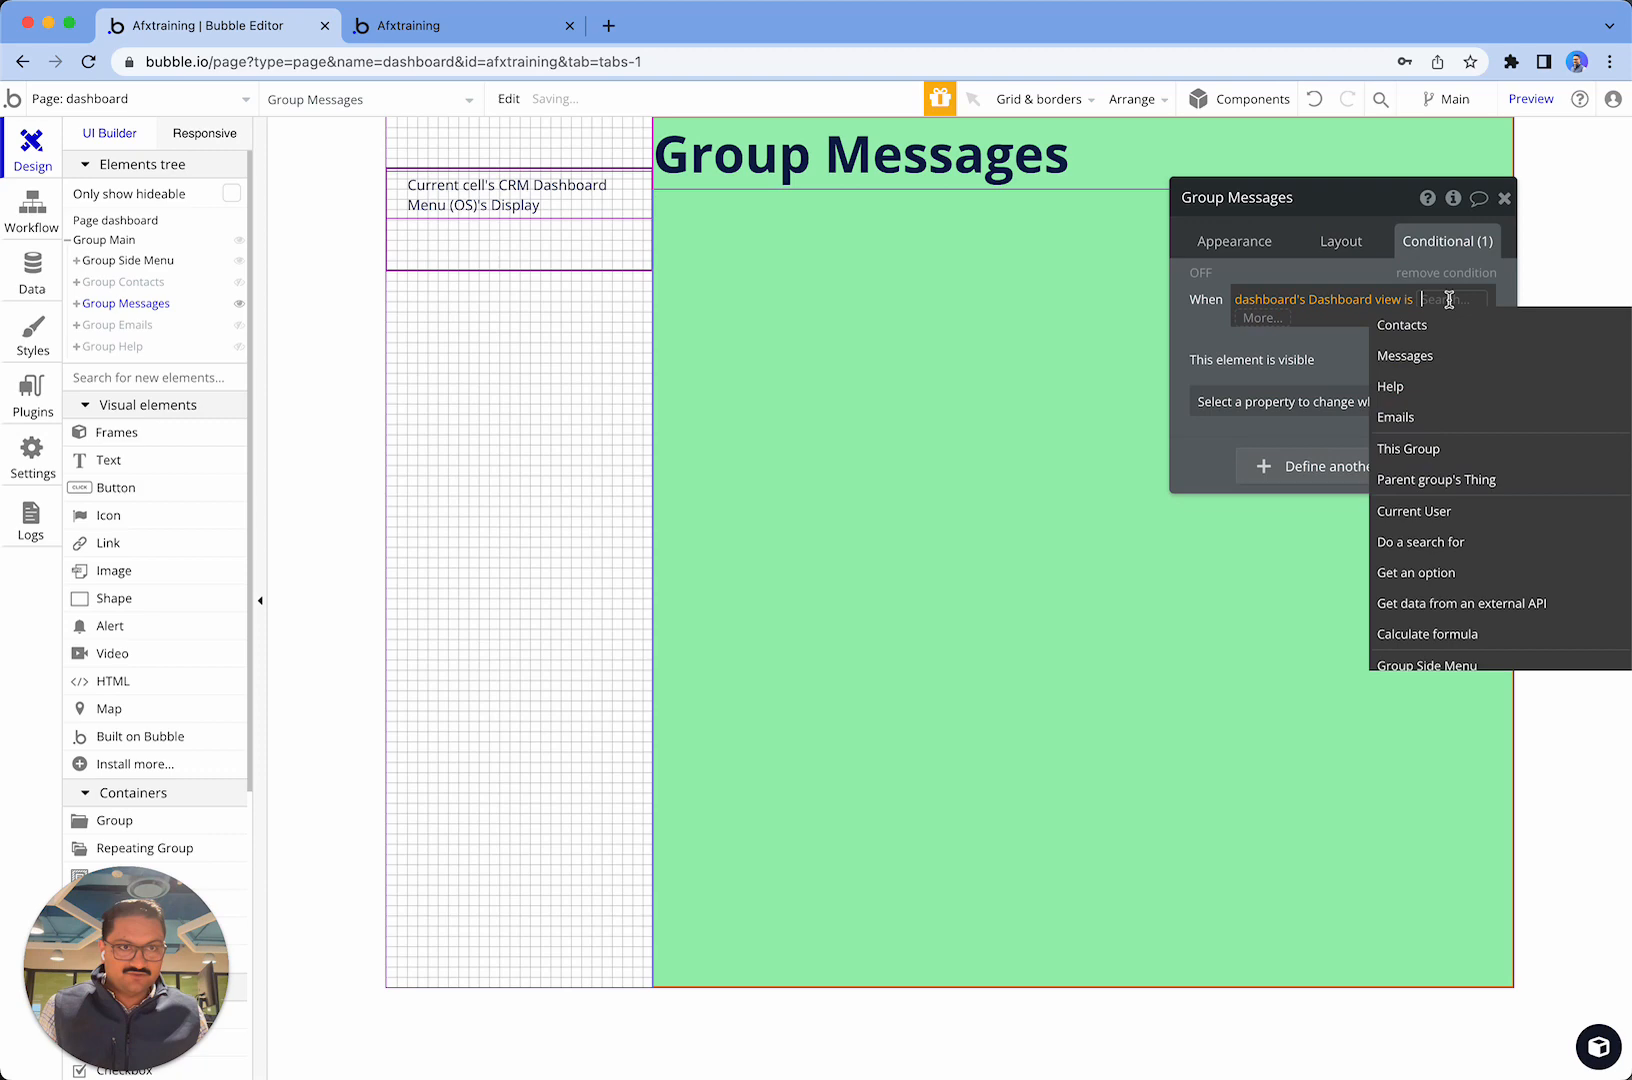
click(1428, 356)
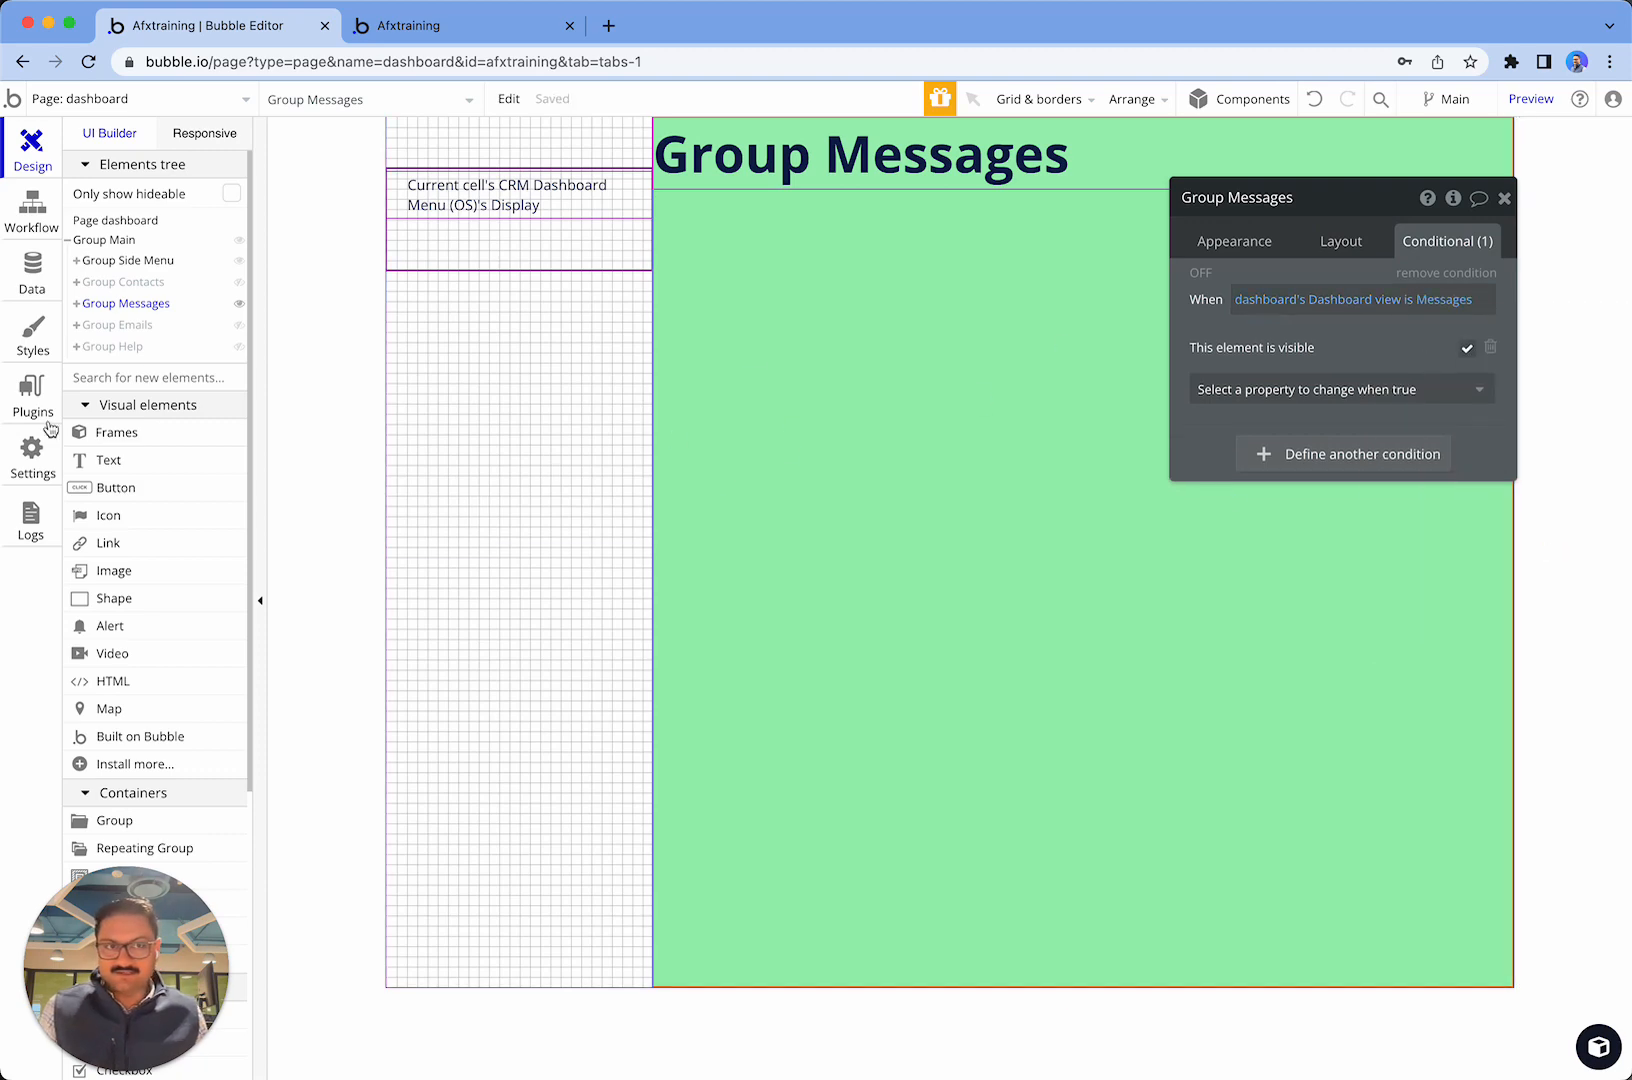
click(239, 303)
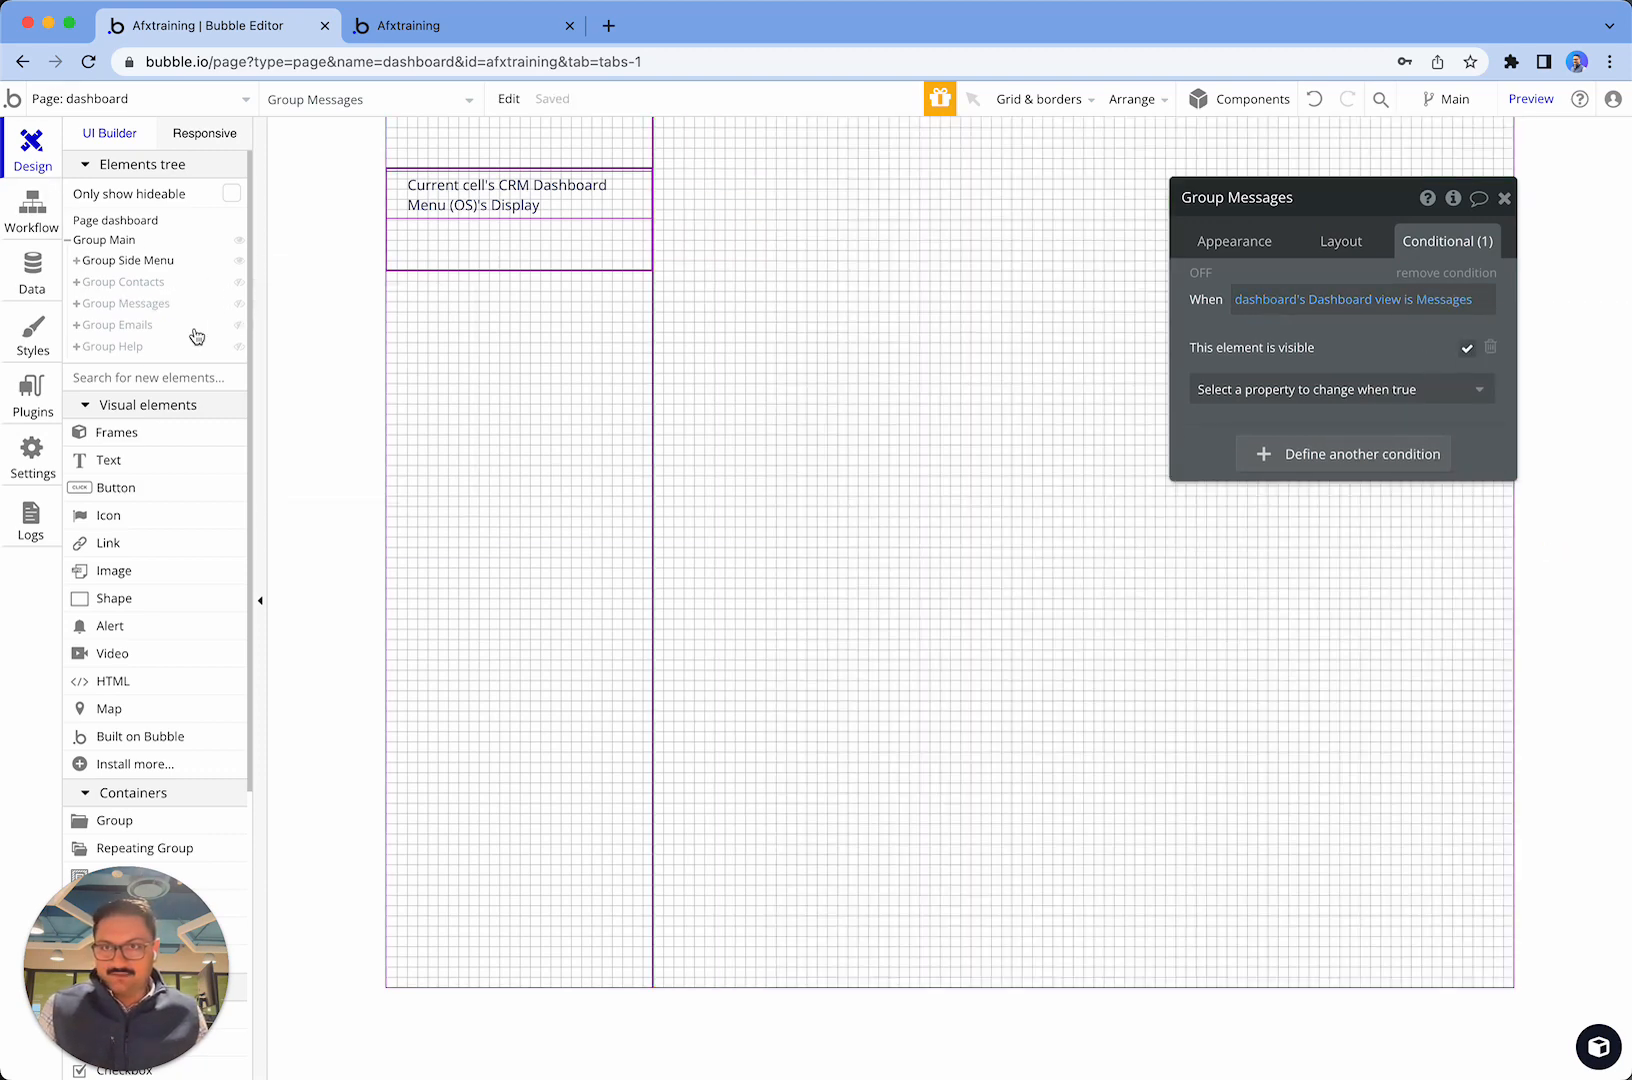
- Paste the visibility condition onto Group Emails with the Dashboard view compared to Emails, and hide the group on the canvas
click(194, 328)
right_click(940, 381)
click(1206, 297)
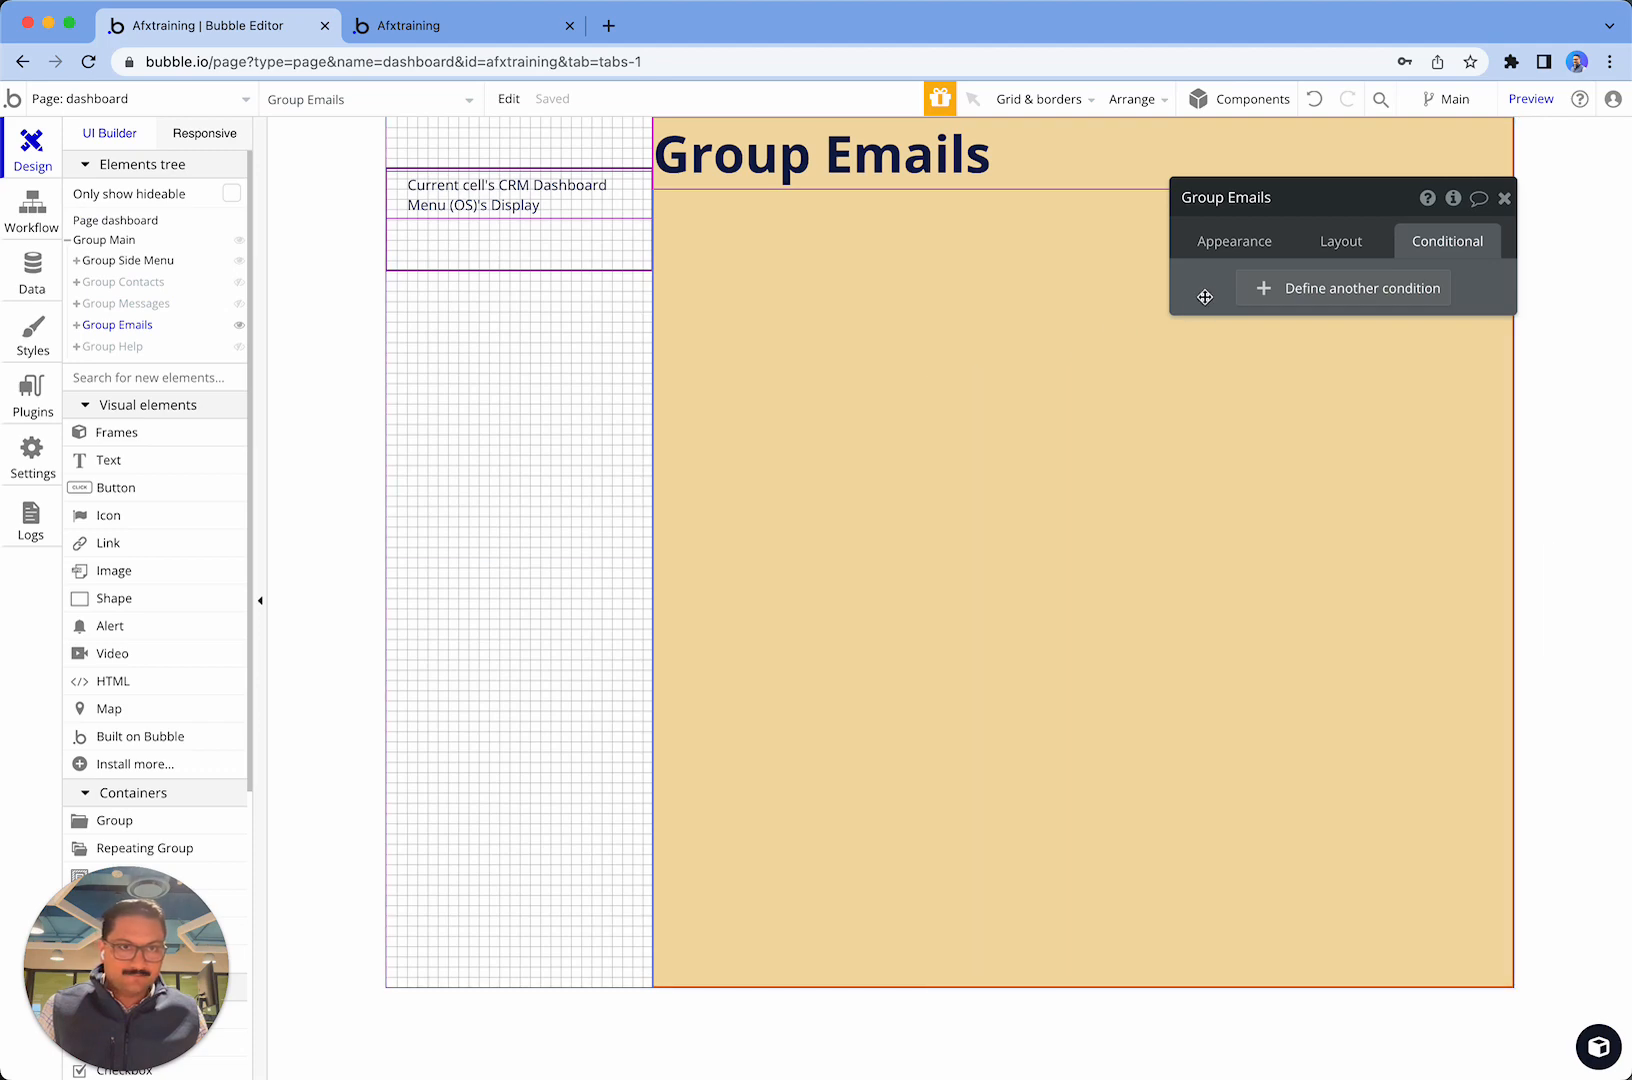
right_click(1340, 288)
click(1351, 250)
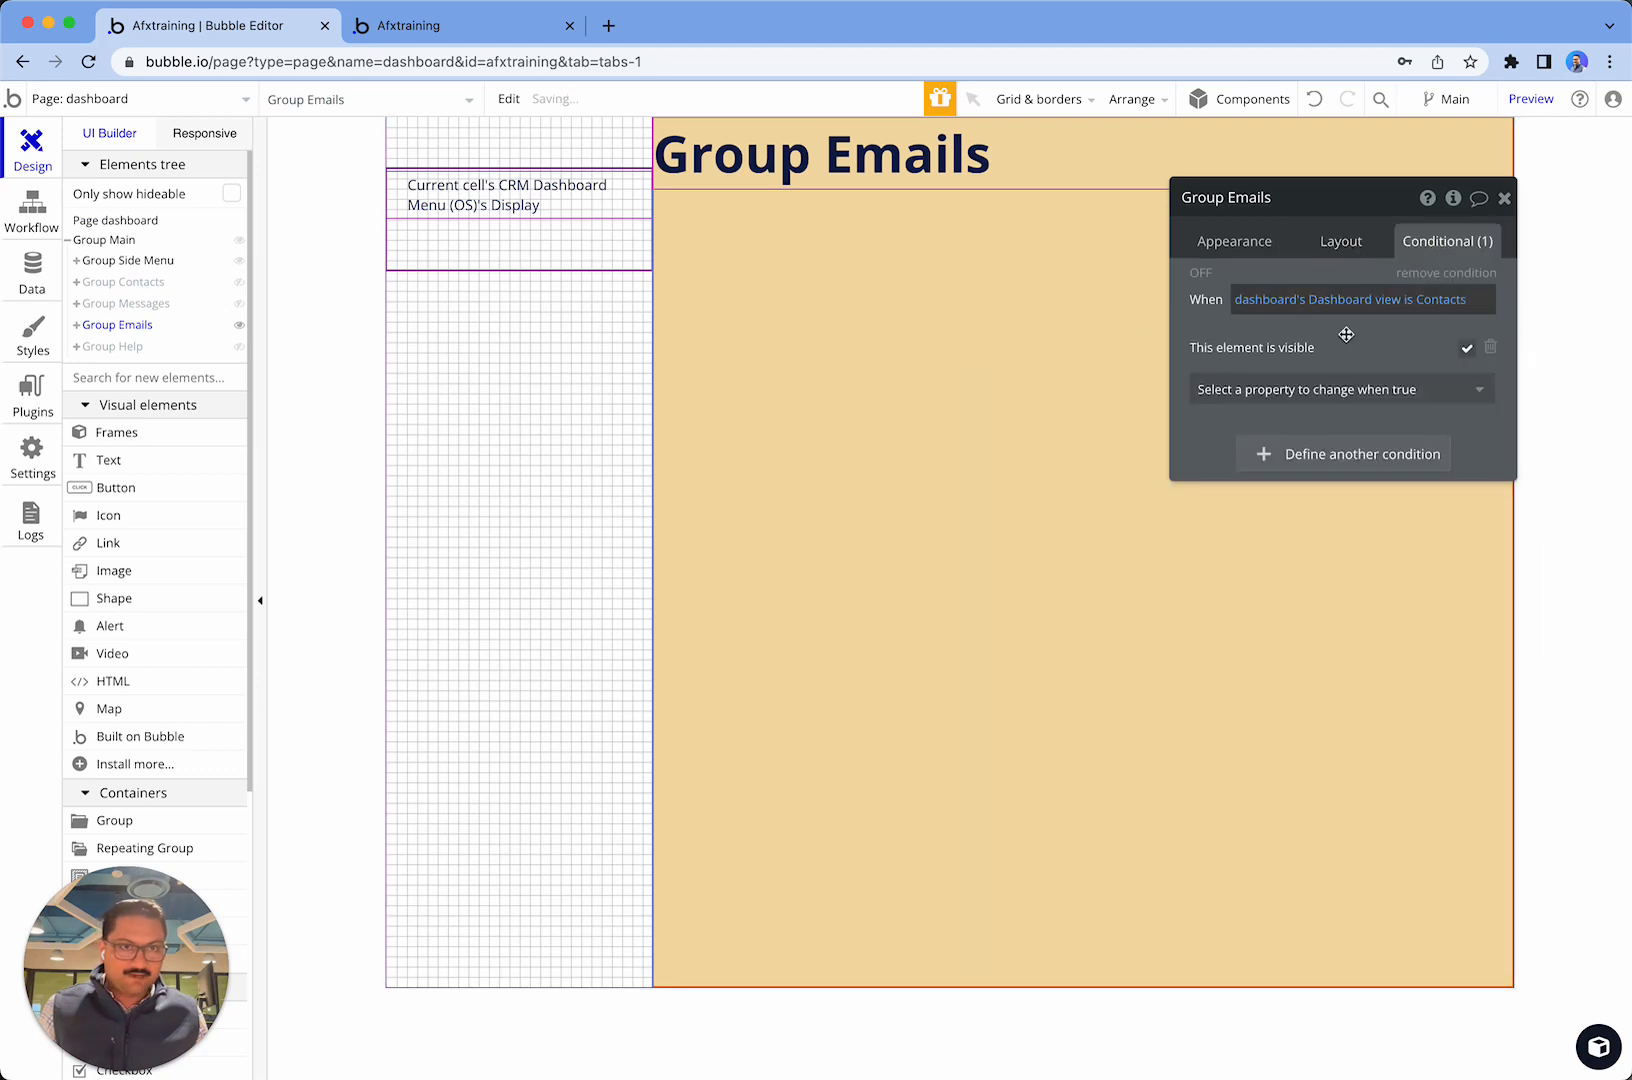
click(1472, 299)
click(1474, 418)
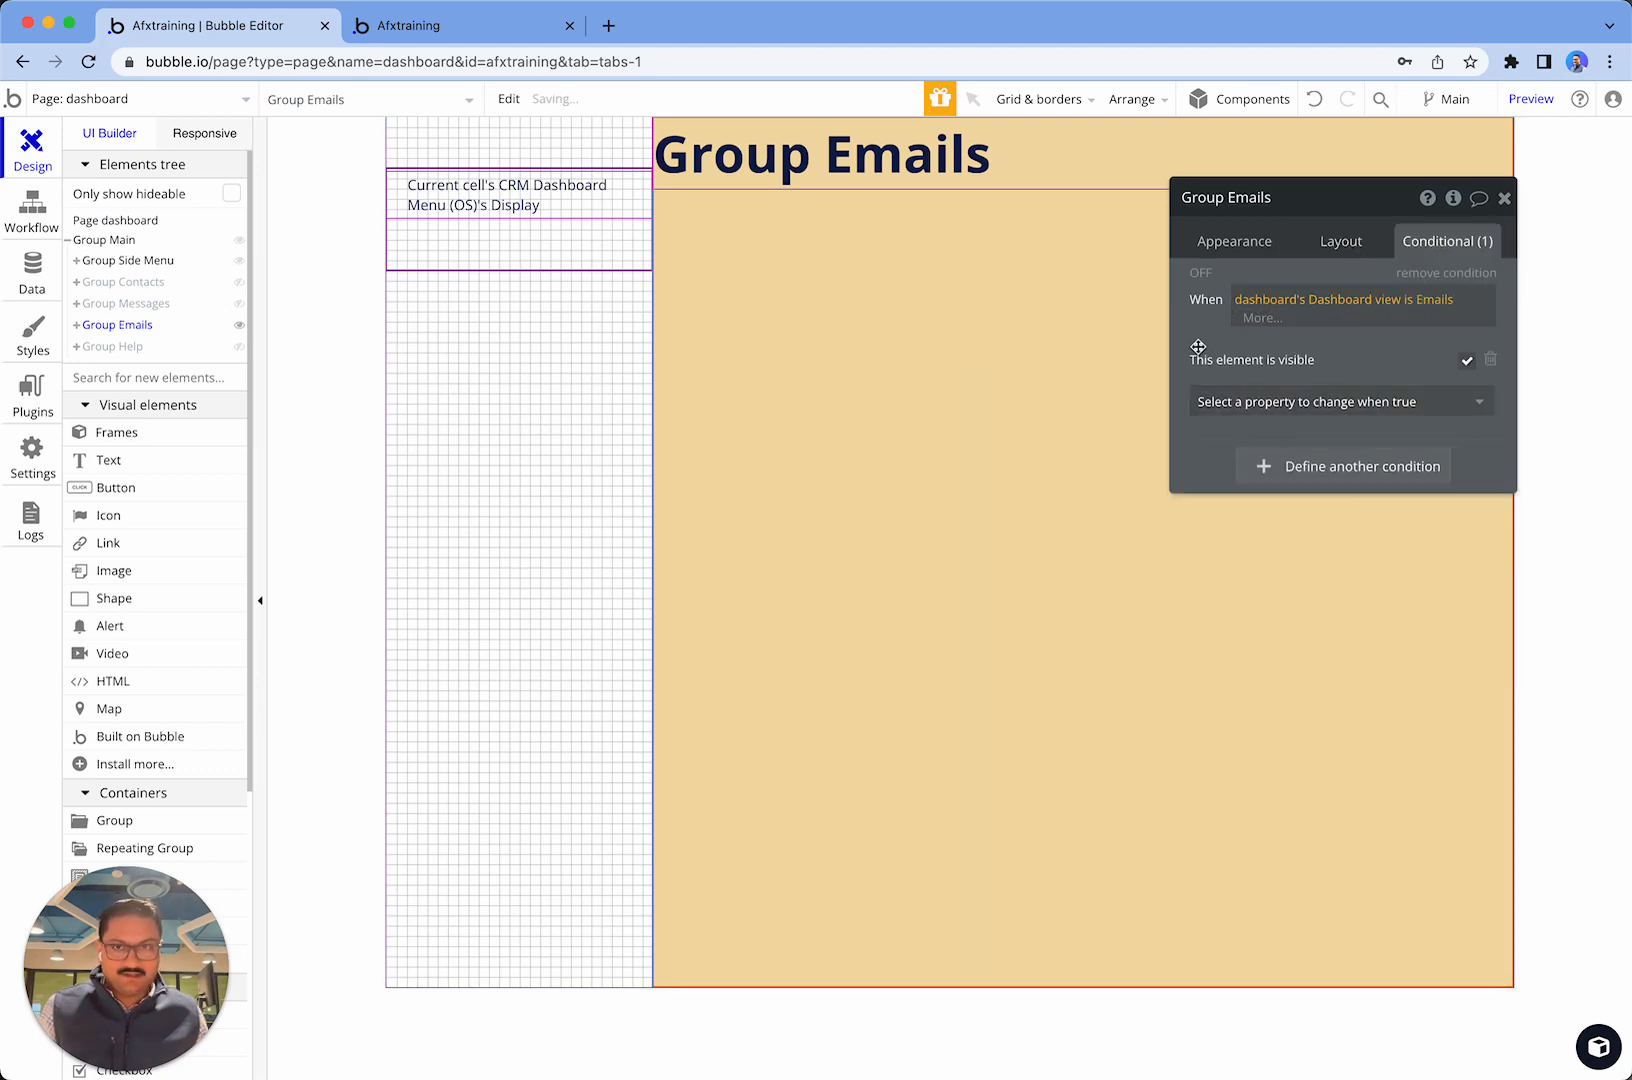
click(239, 325)
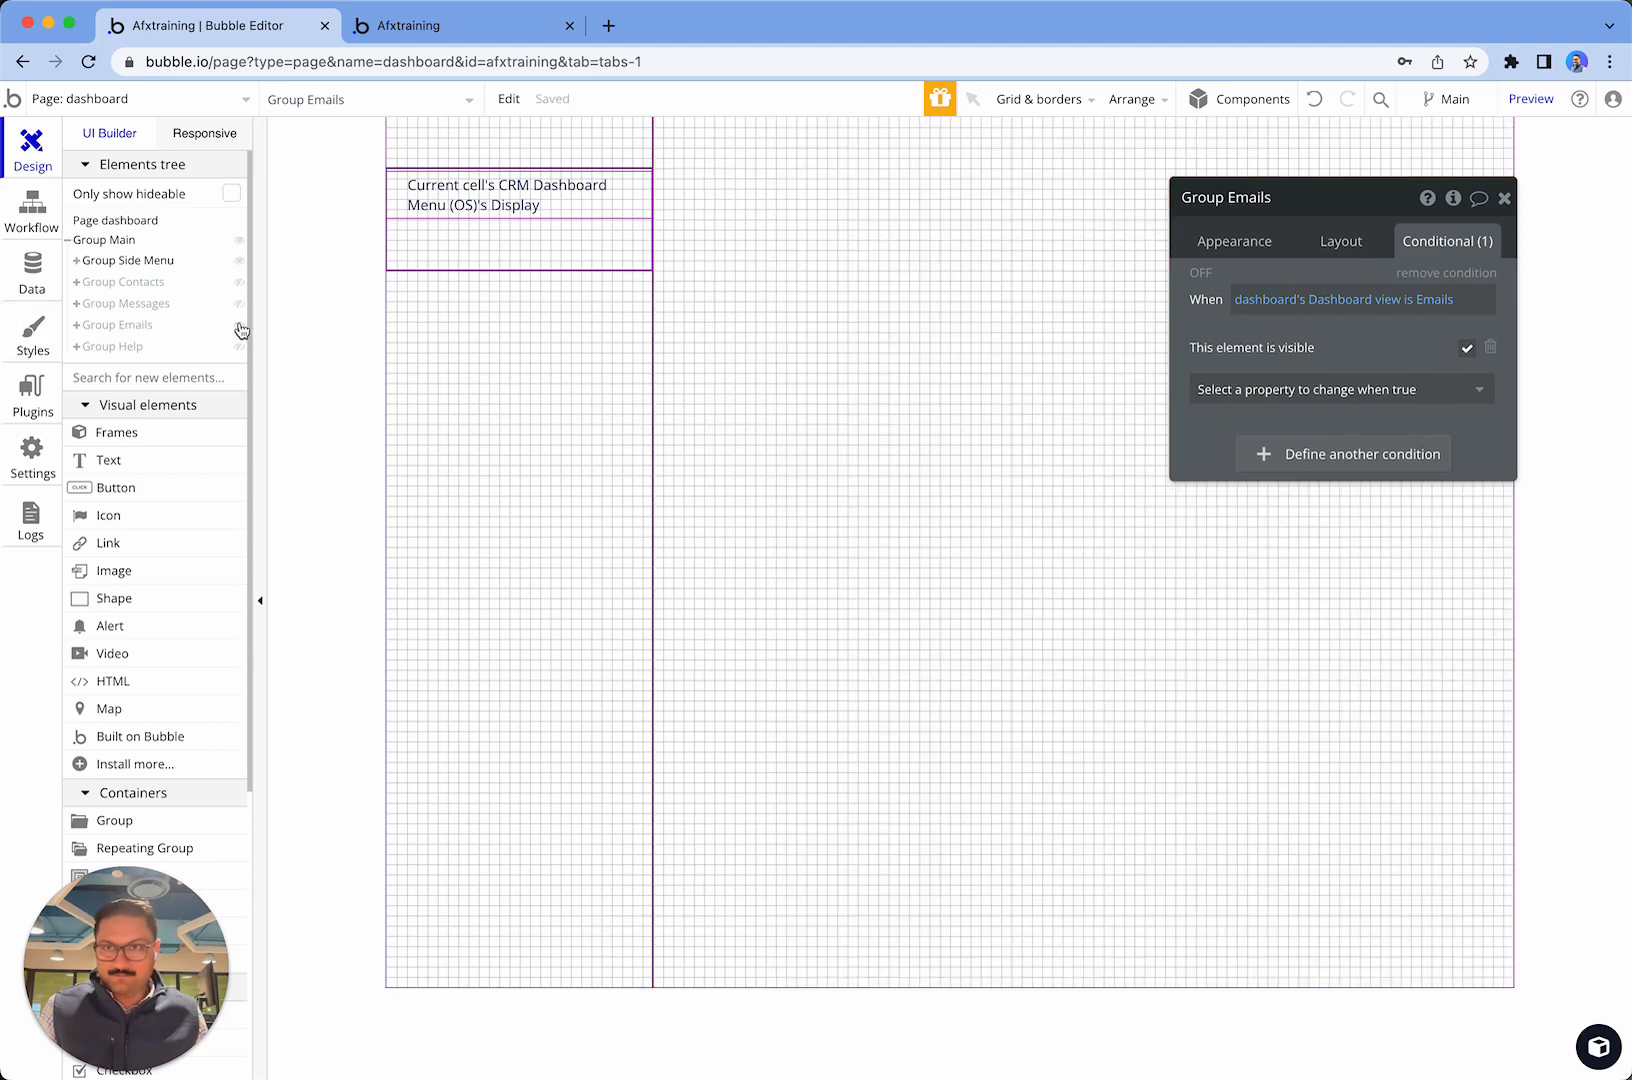
- Paste the visibility condition onto Group Help and change its Dashboard view comparison to Help
click(194, 350)
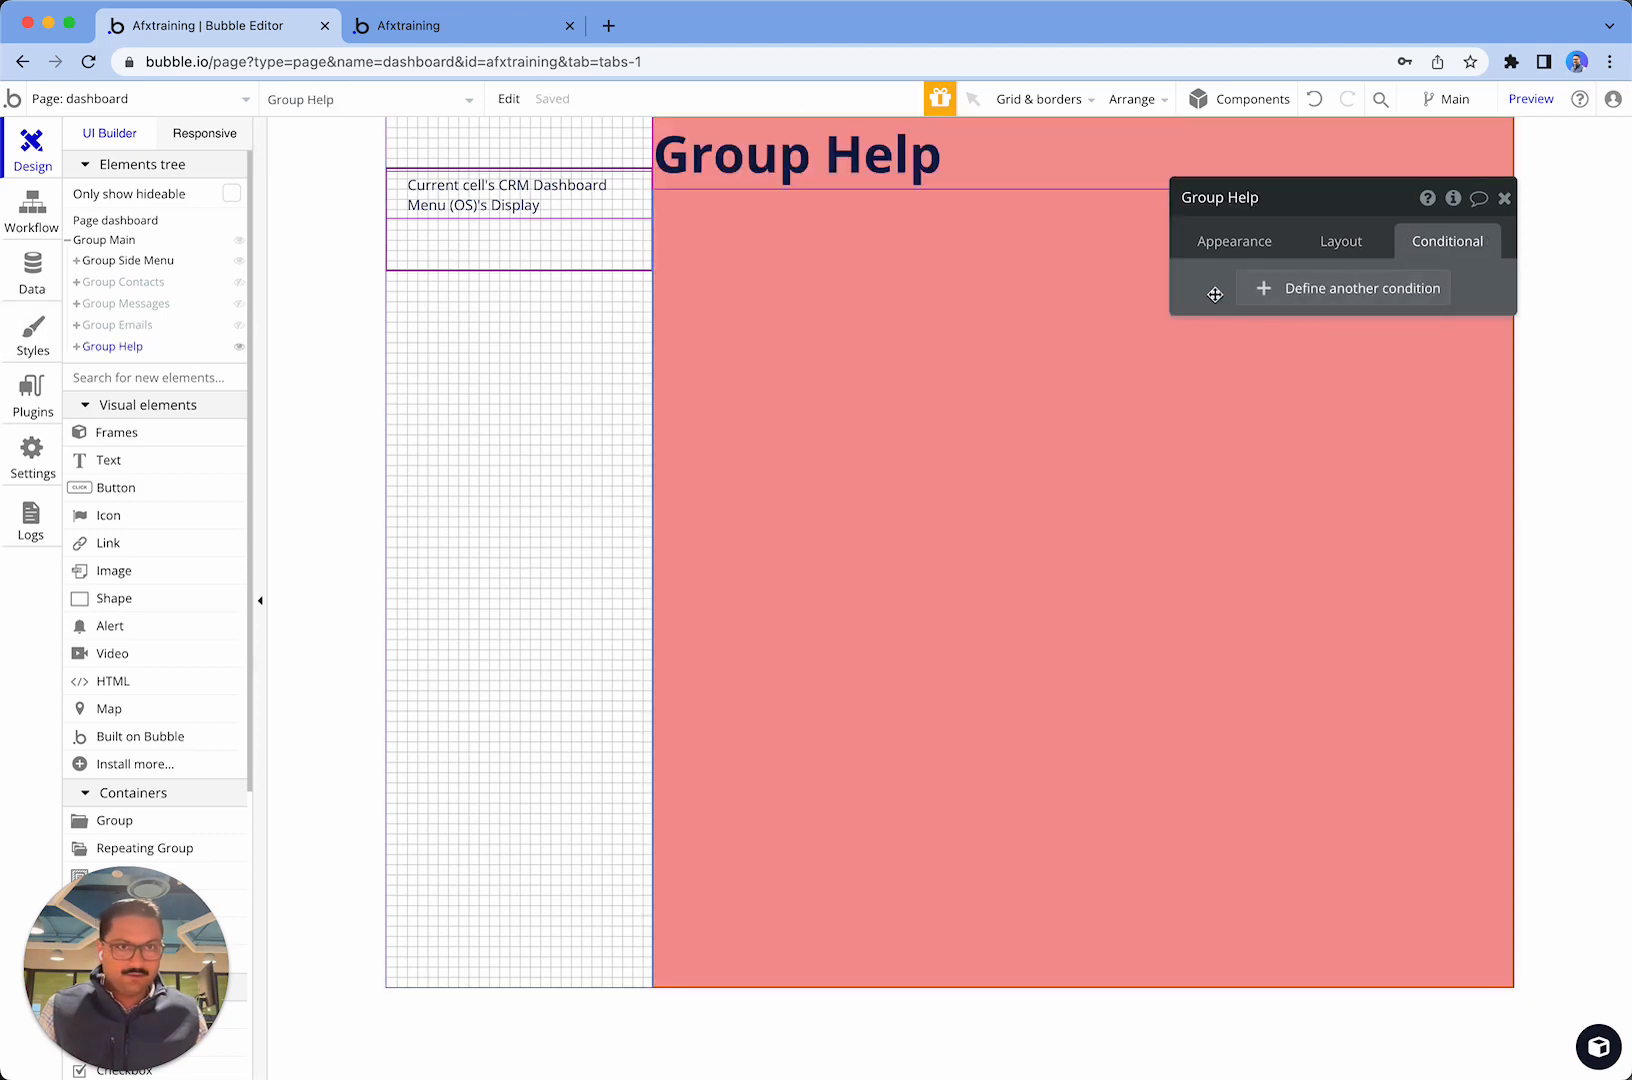
right_click(1263, 302)
click(1325, 252)
click(1450, 300)
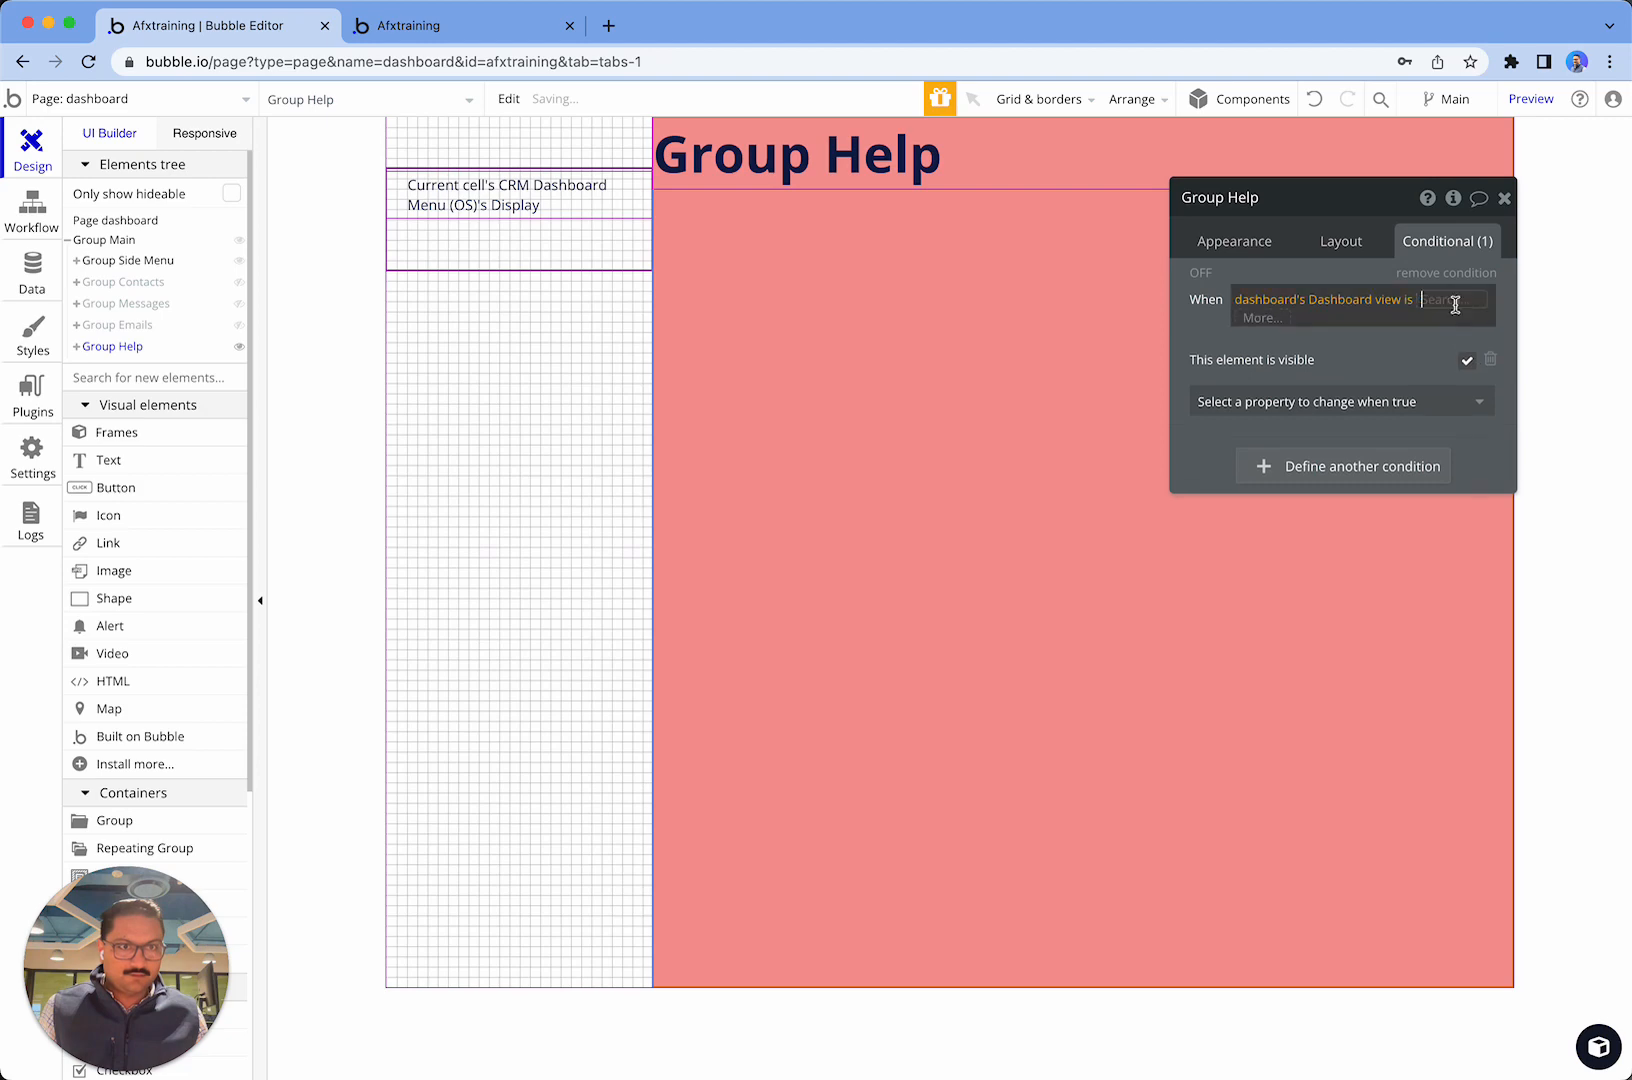
click(1435, 390)
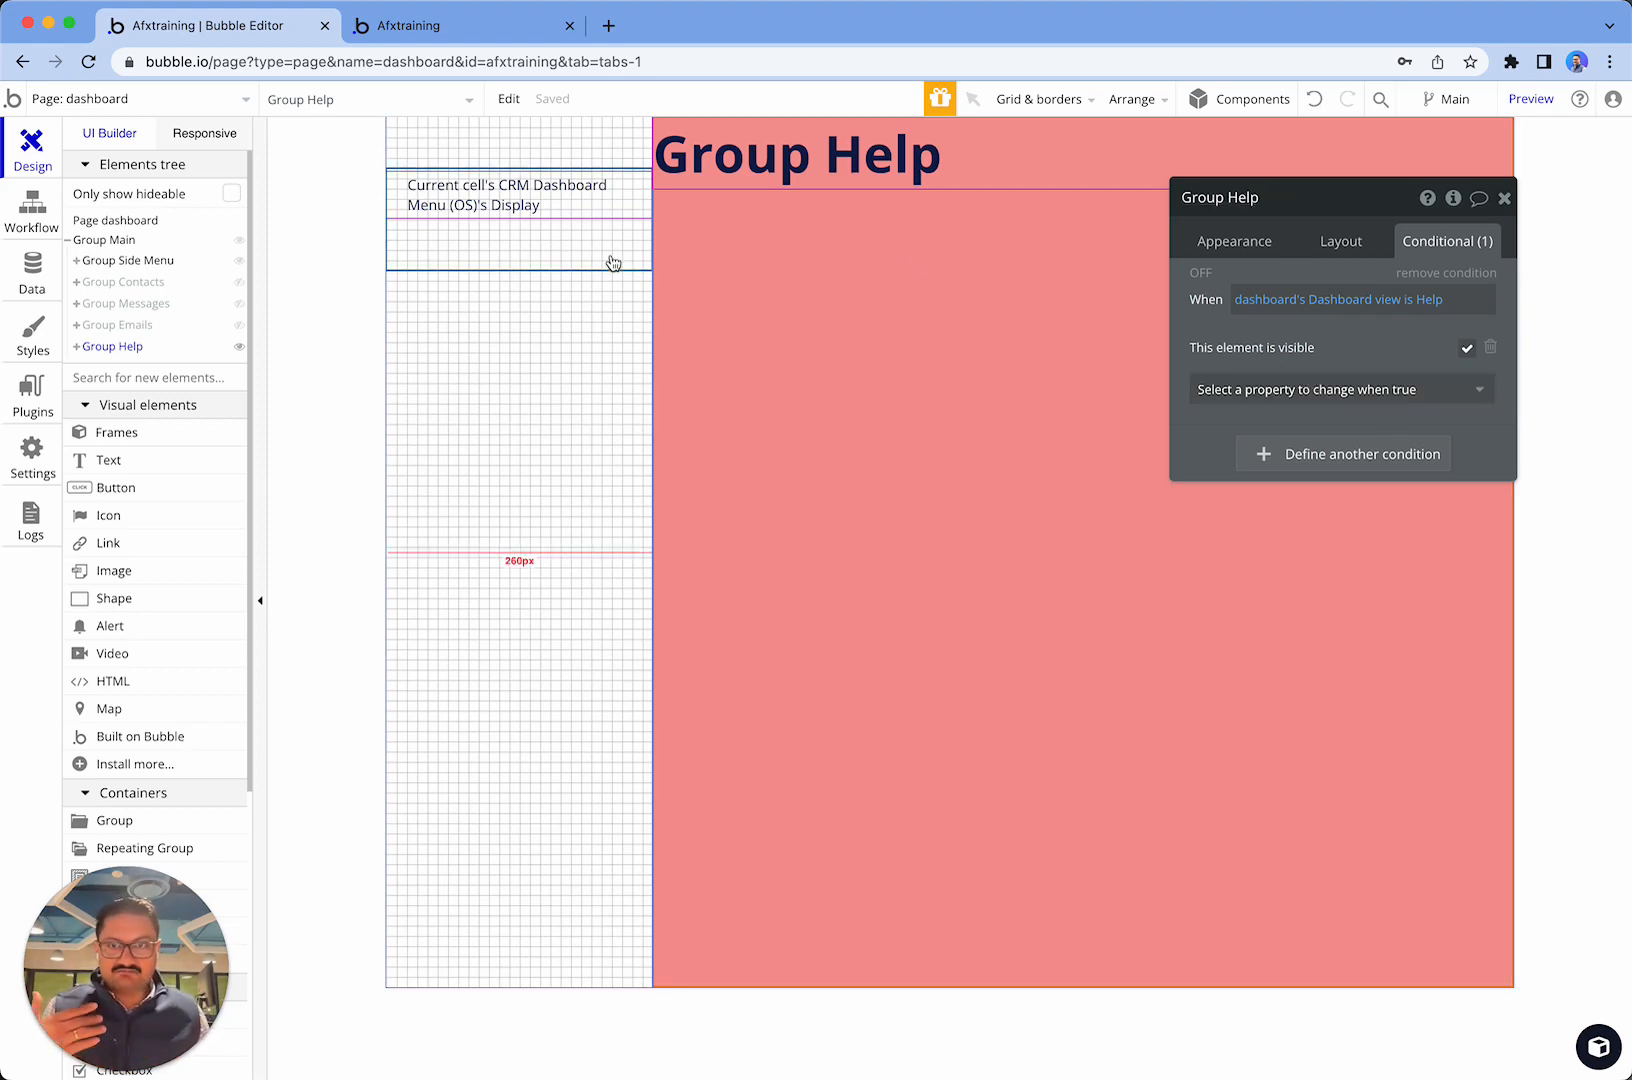
- Review the Set state action in the dashboard page's menu-click workflow
click(1481, 200)
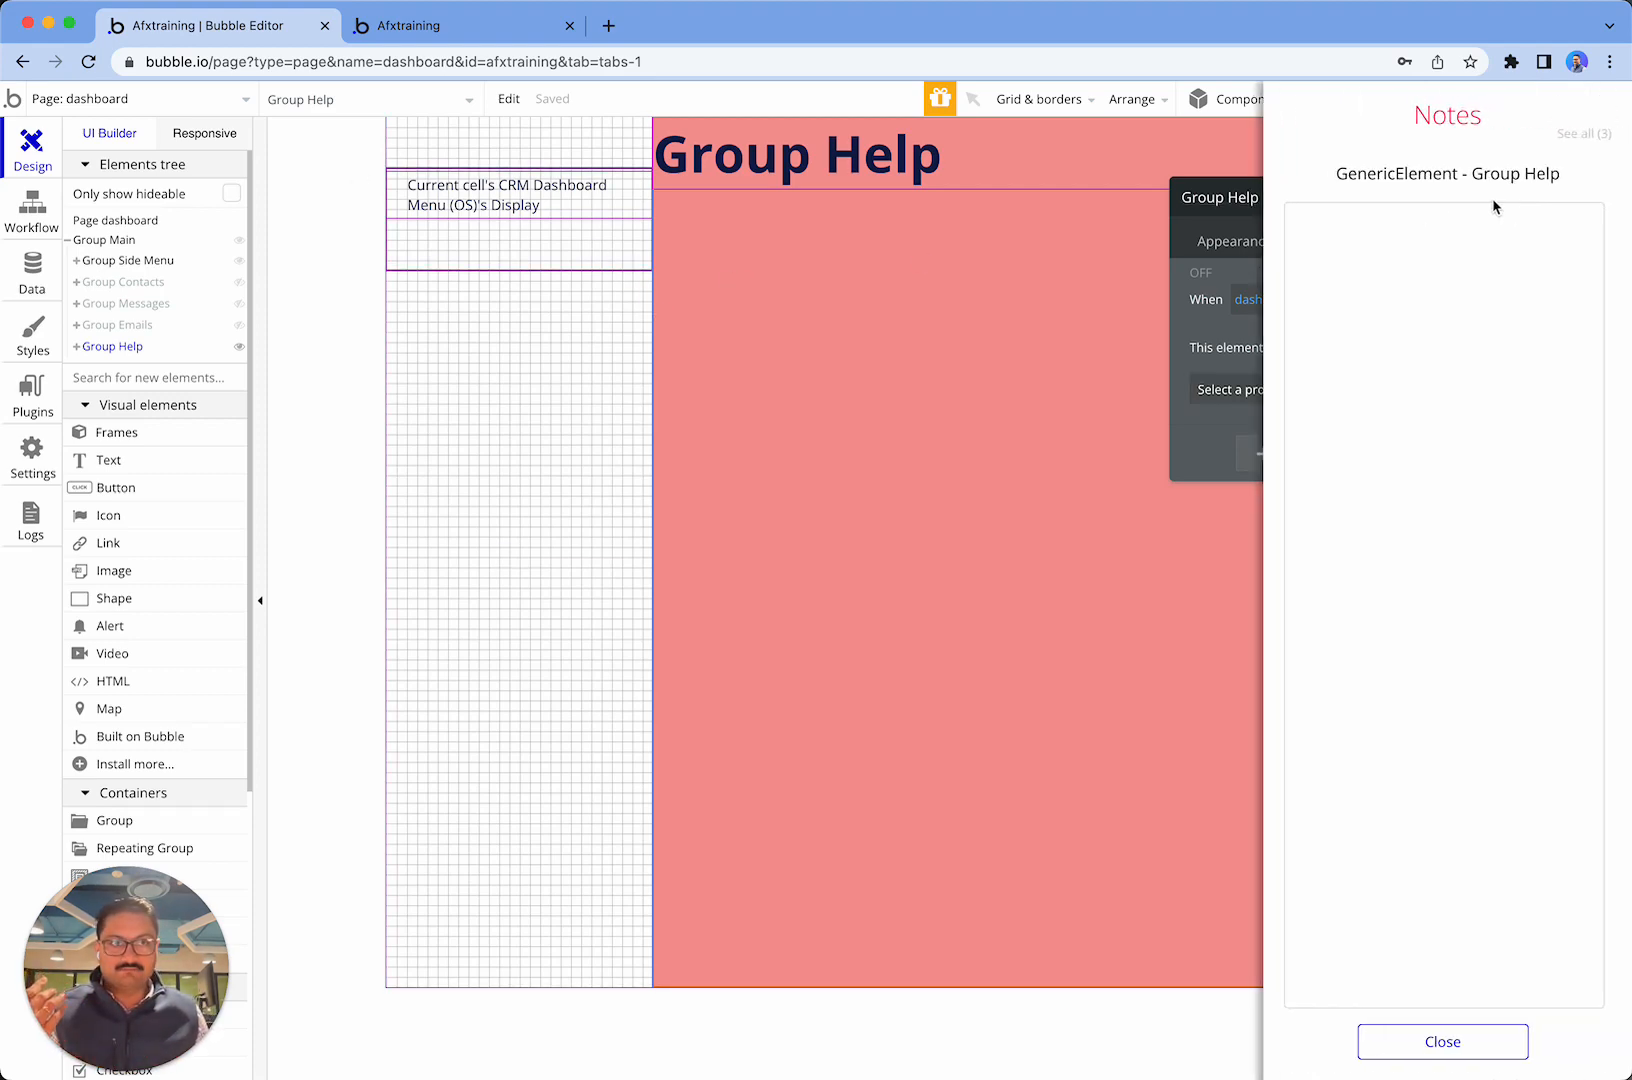
click(1430, 1041)
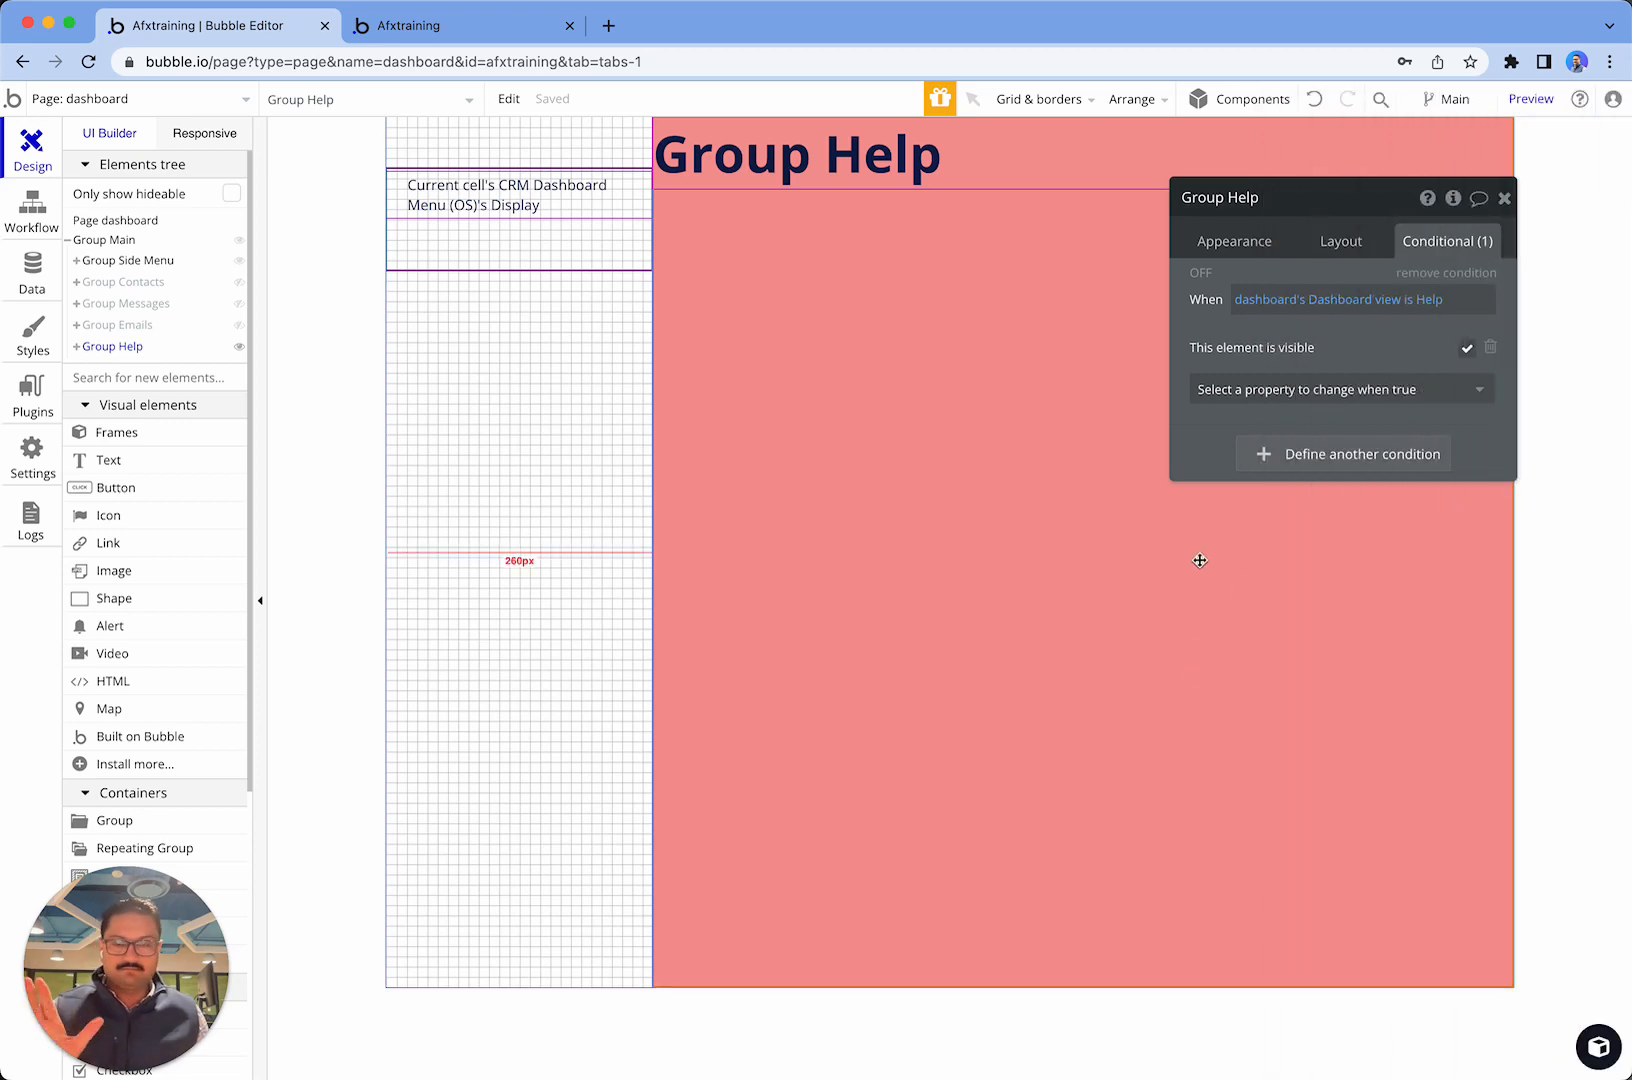
click(8, 225)
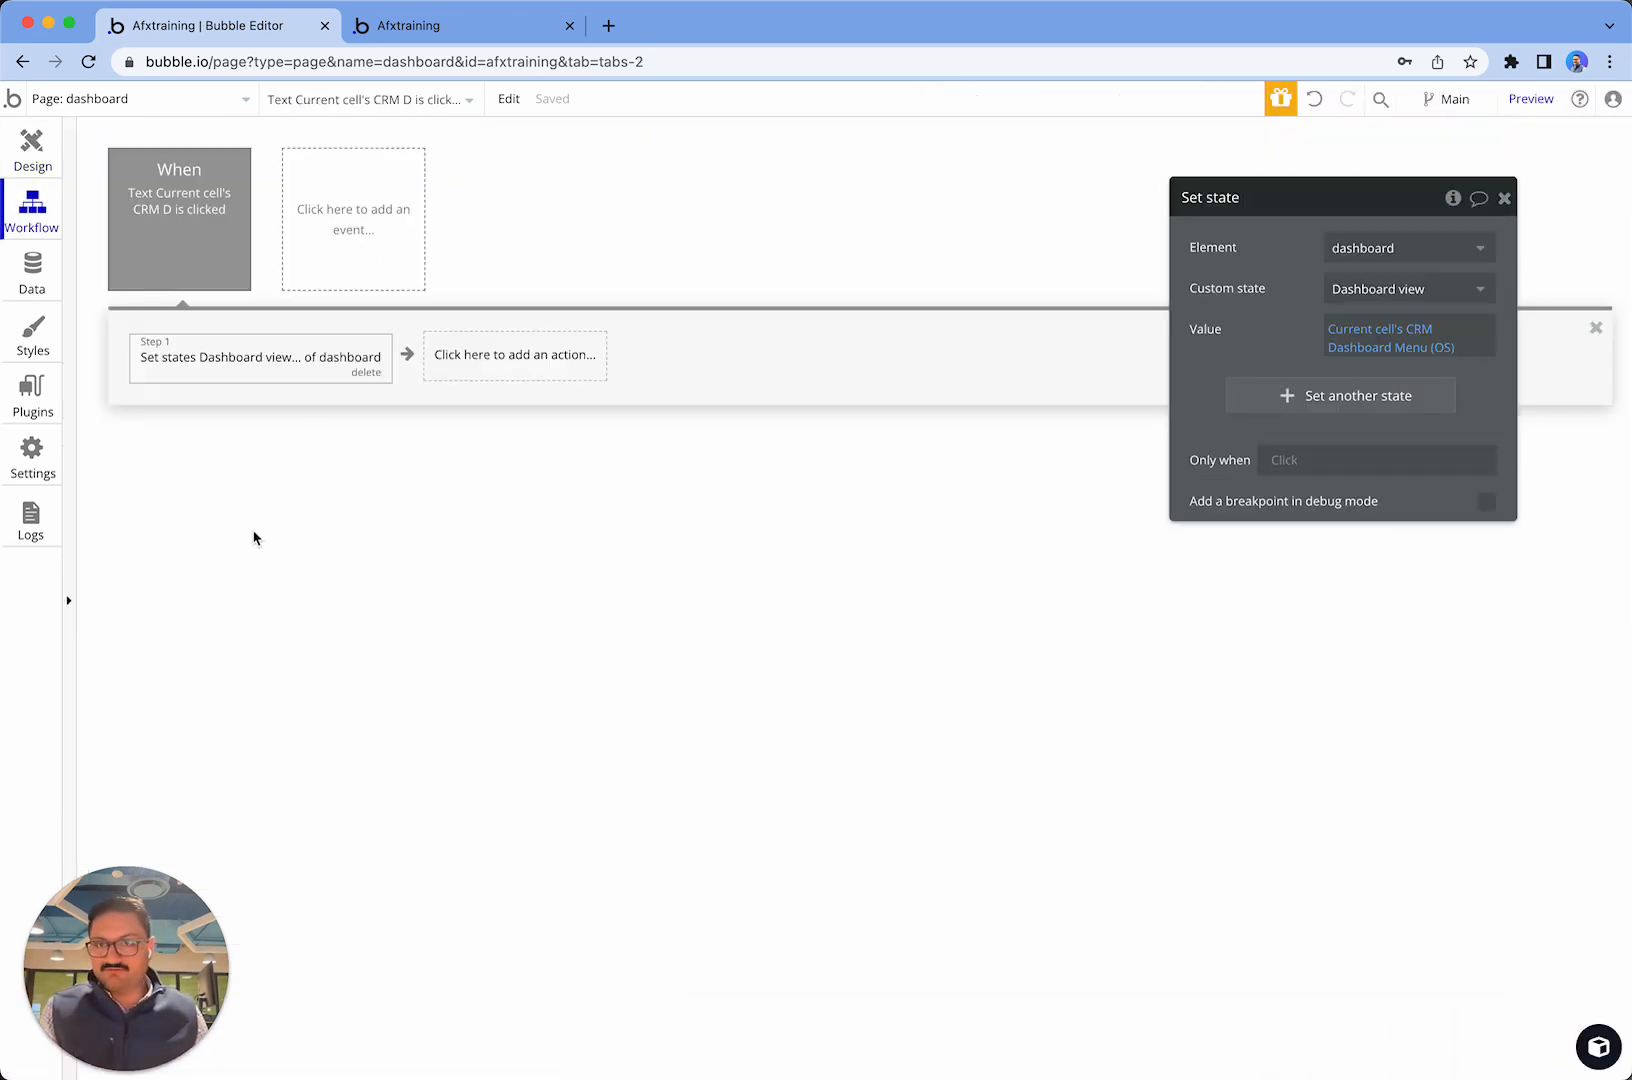
- Switch to the dashboard preview, refresh it, and test the Contacts, Messages, Help and Emails menu items in turn
click(392, 27)
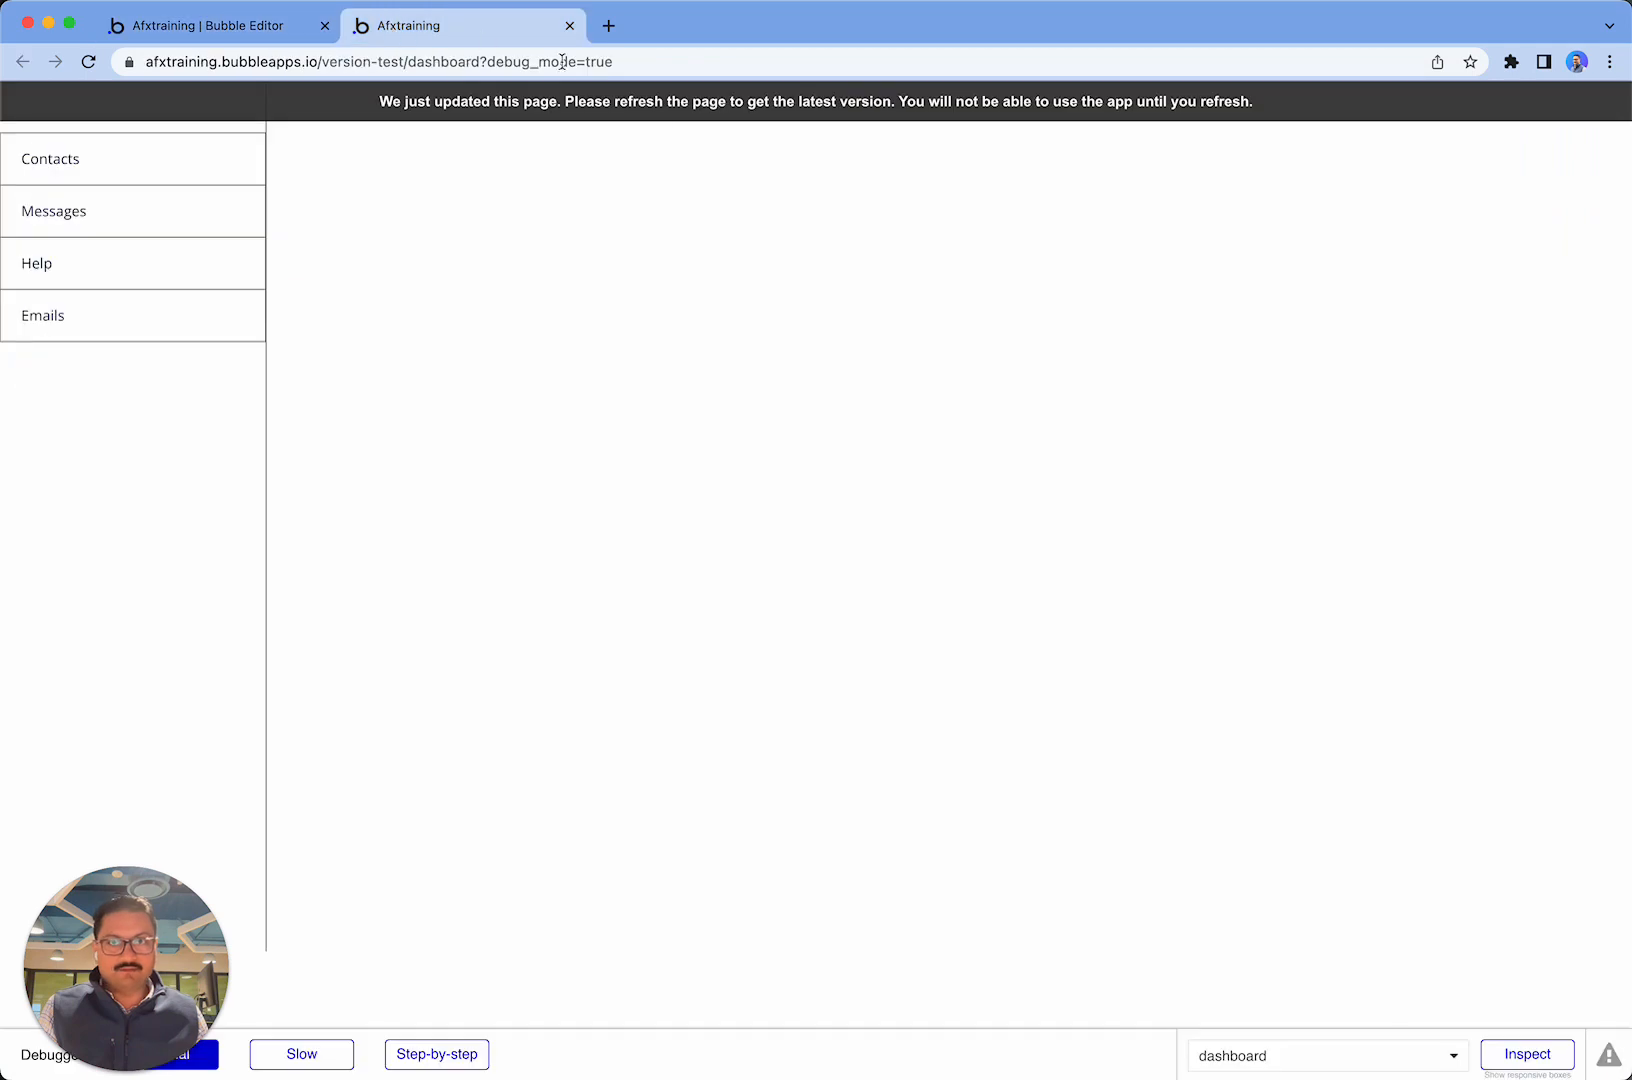
click(652, 119)
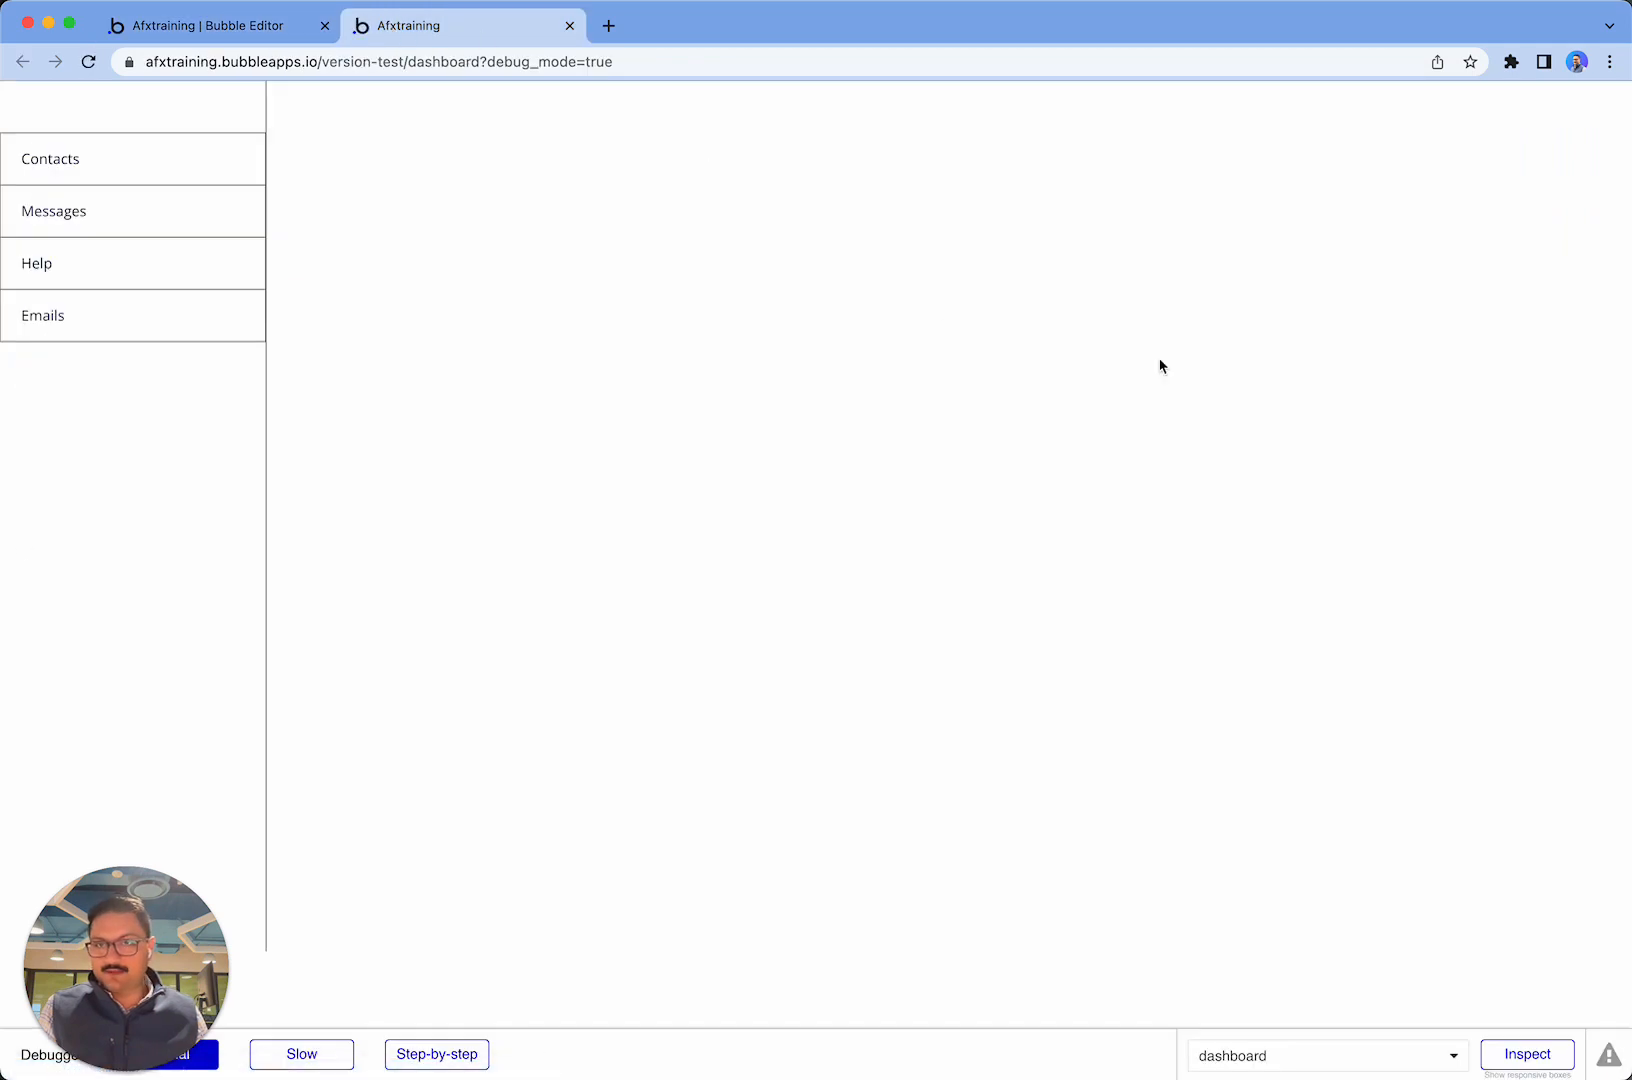
click(124, 172)
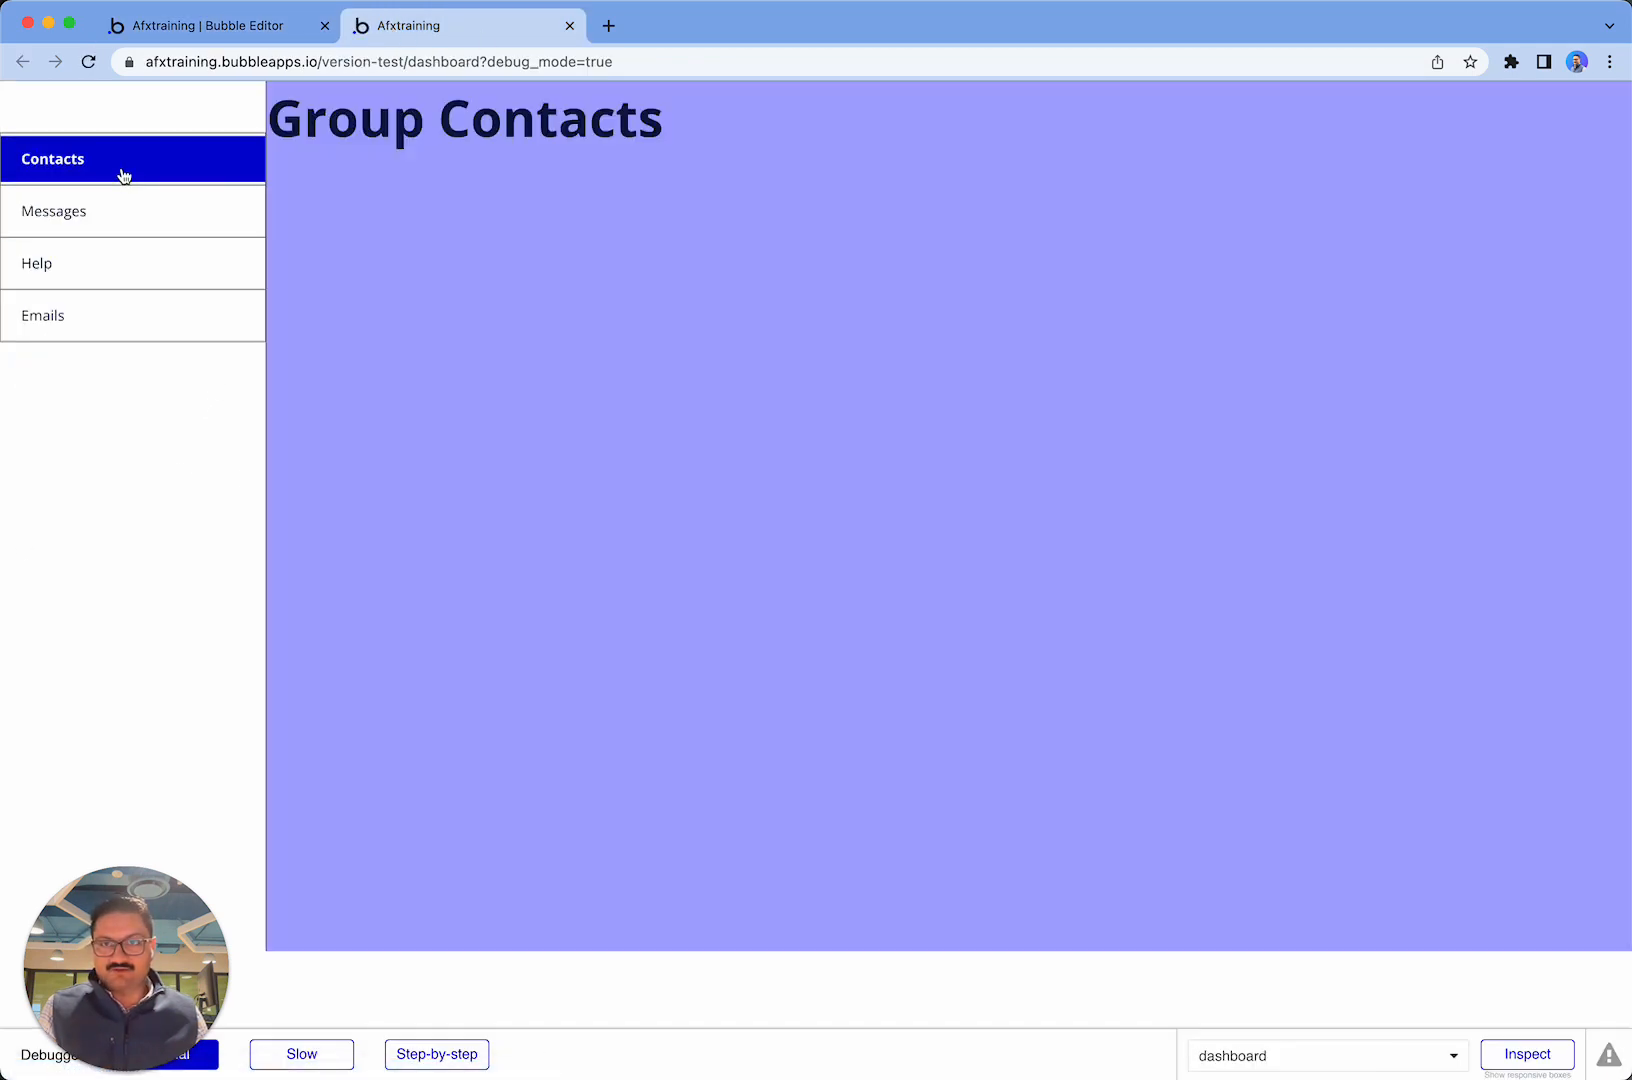
click(109, 213)
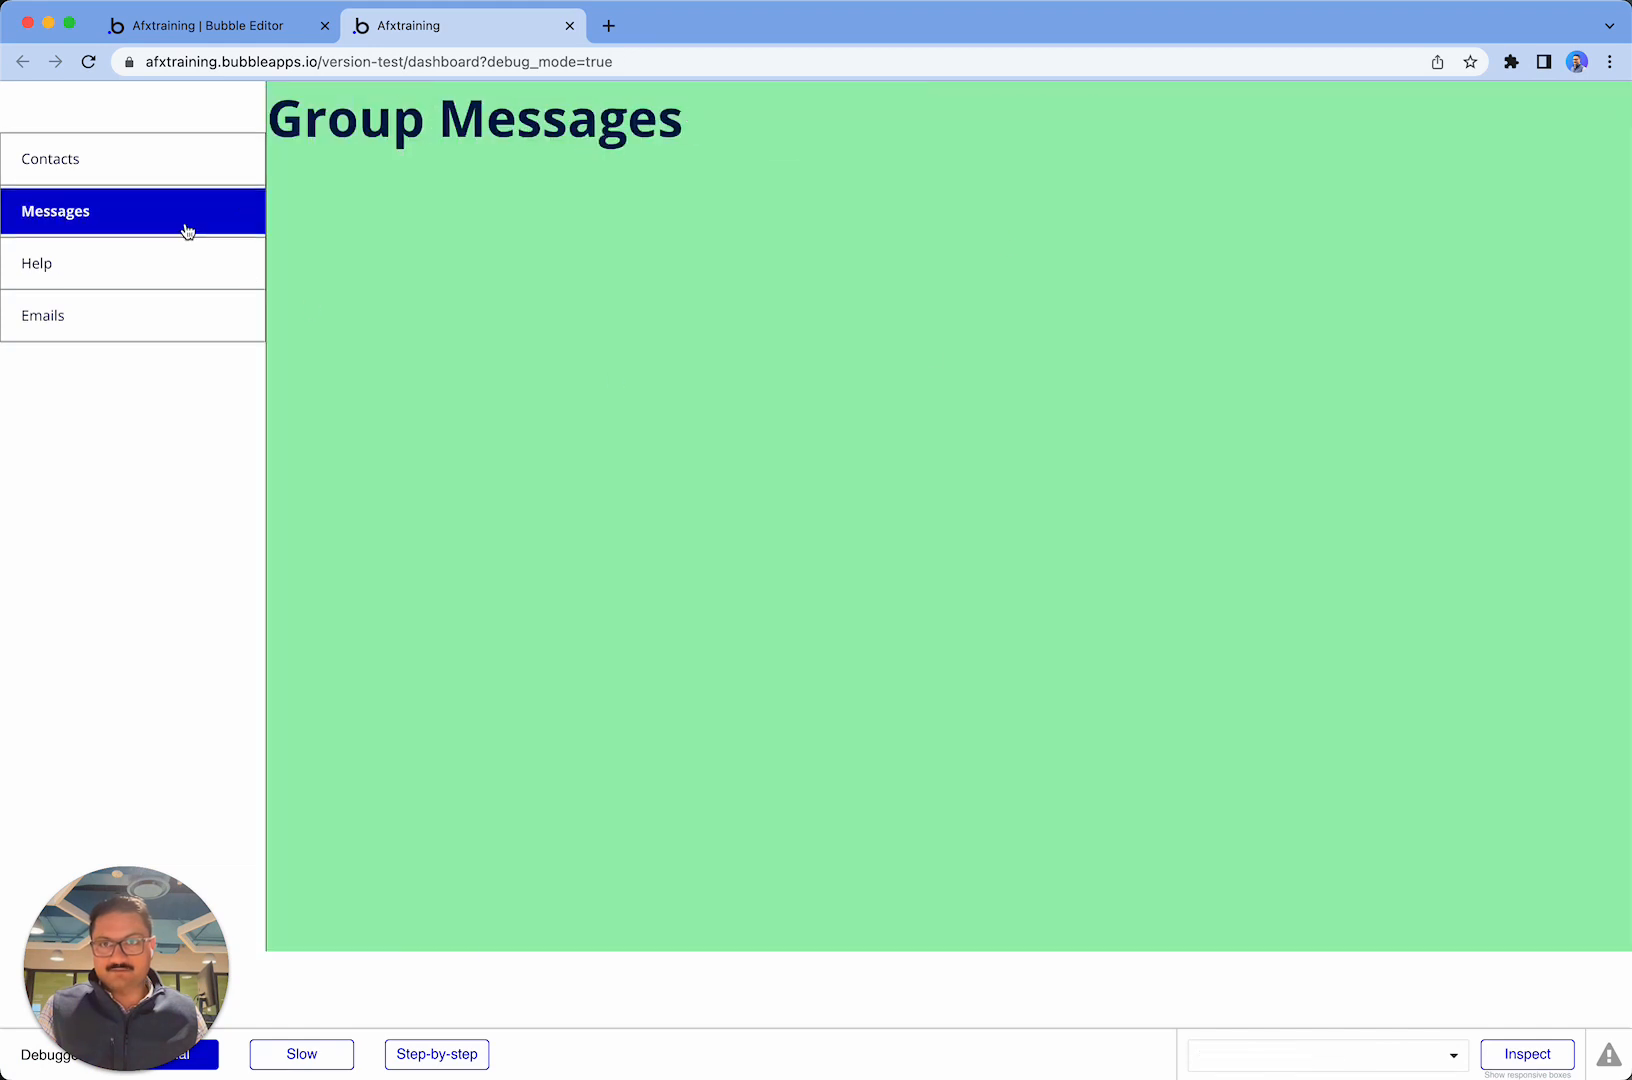
click(168, 268)
click(186, 324)
- Retest the side menu by switching back and forth among Contacts, Messages, Help and Emails, ending on Contacts, and return to the Bubble editor
click(168, 166)
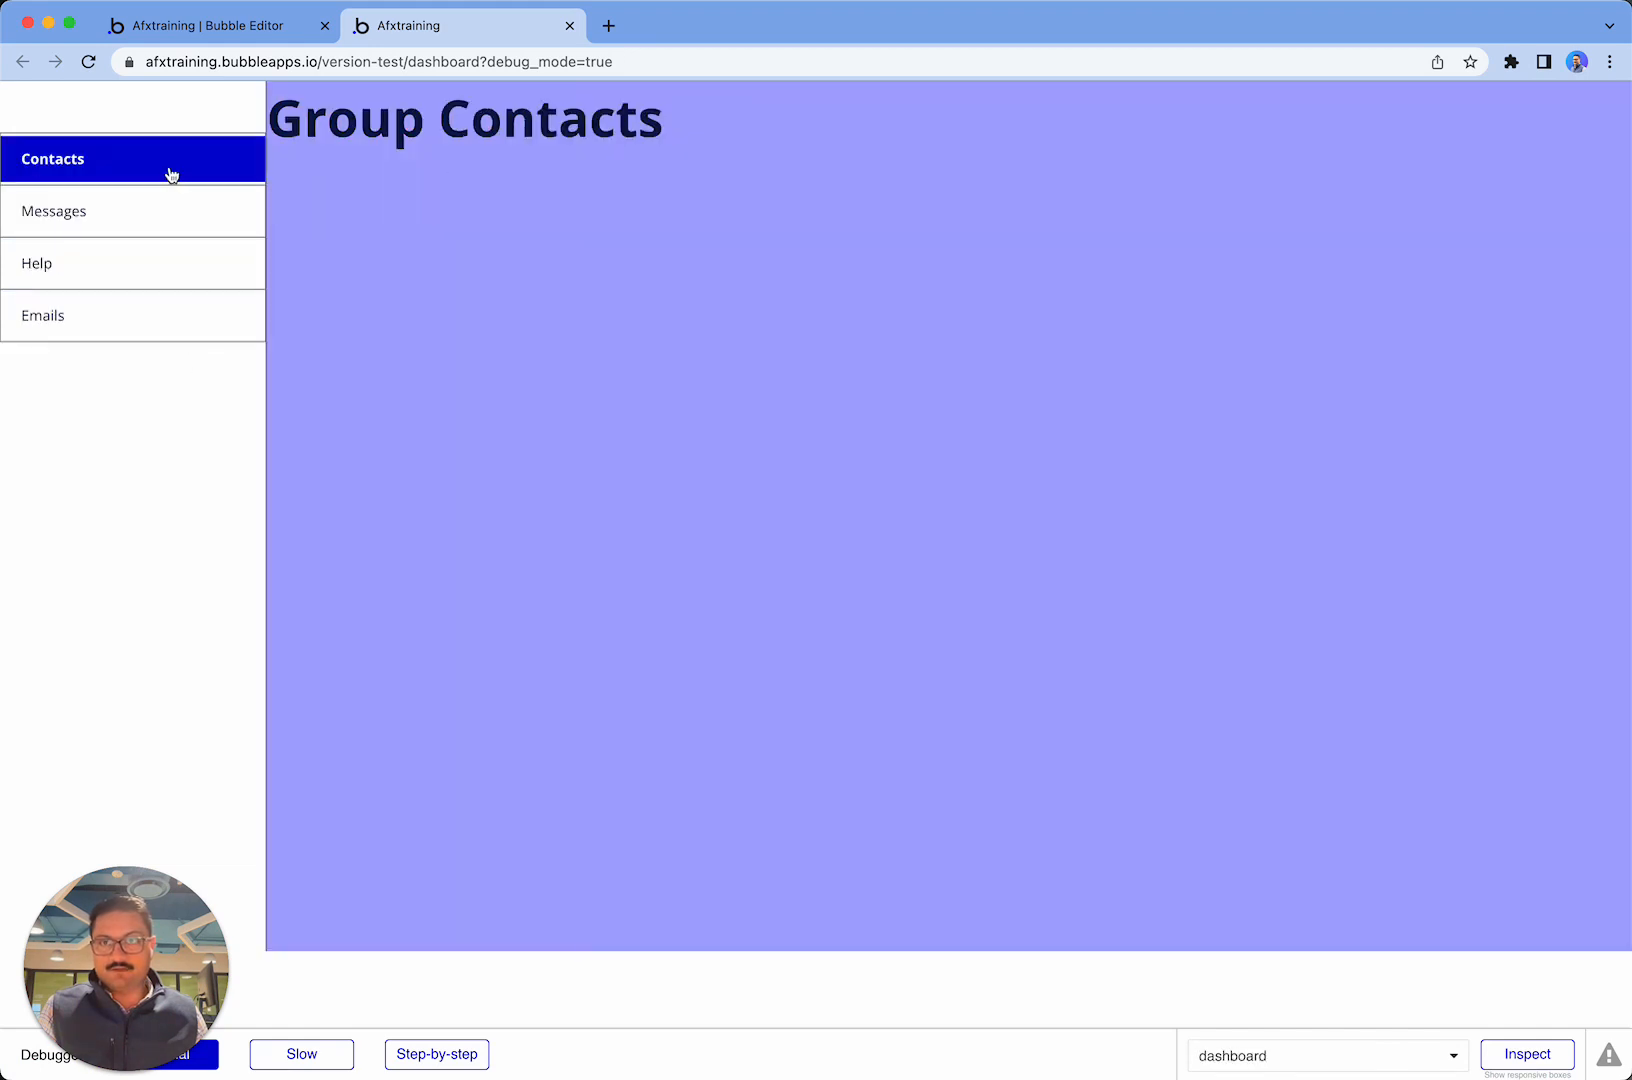
click(158, 230)
click(158, 264)
click(160, 326)
click(162, 264)
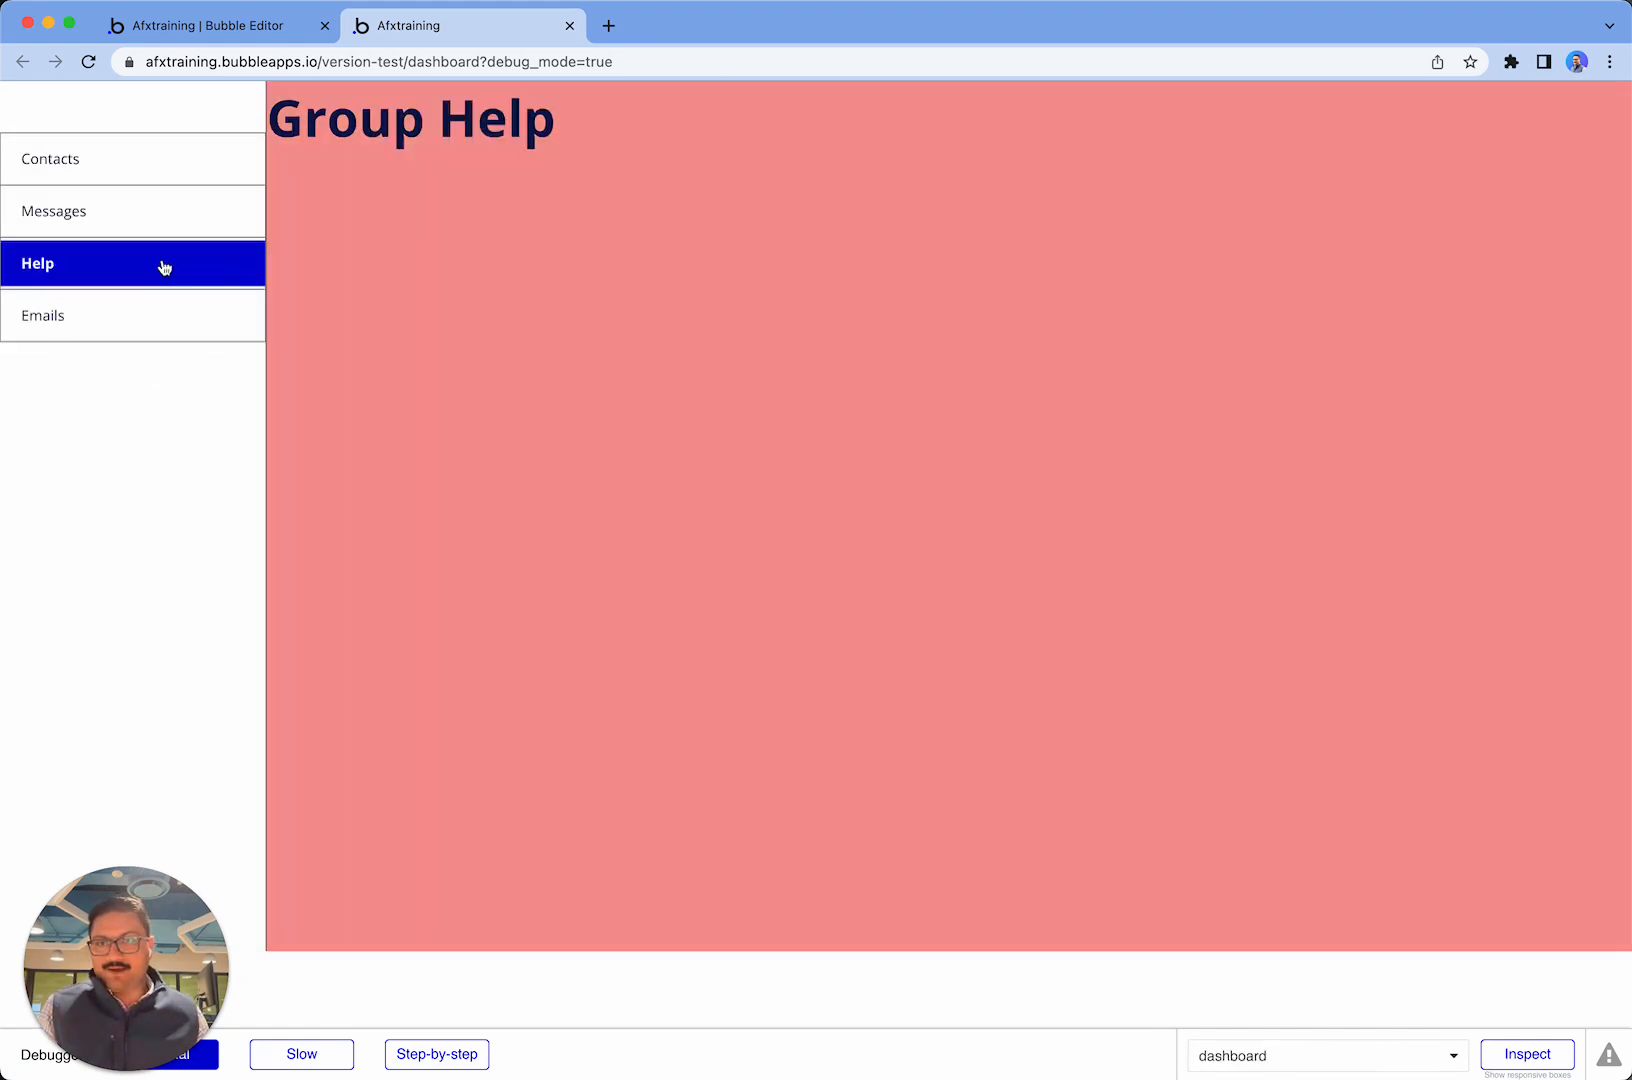
click(178, 221)
click(180, 181)
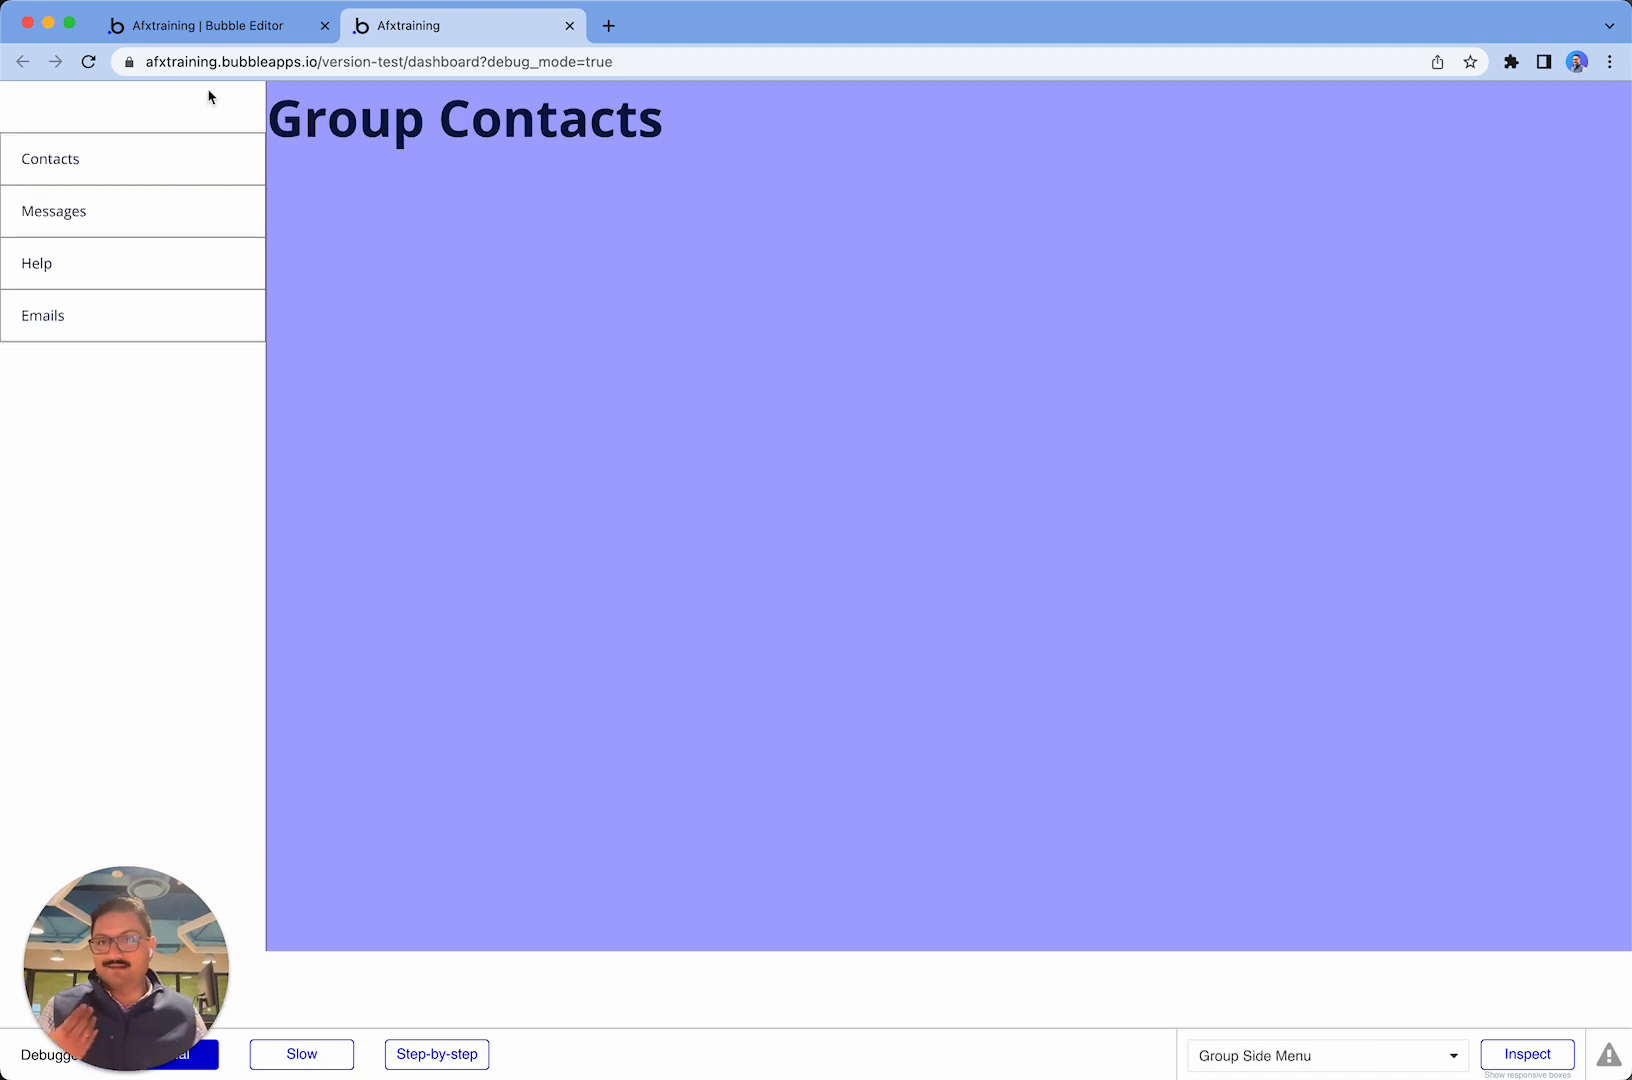
click(216, 267)
click(215, 230)
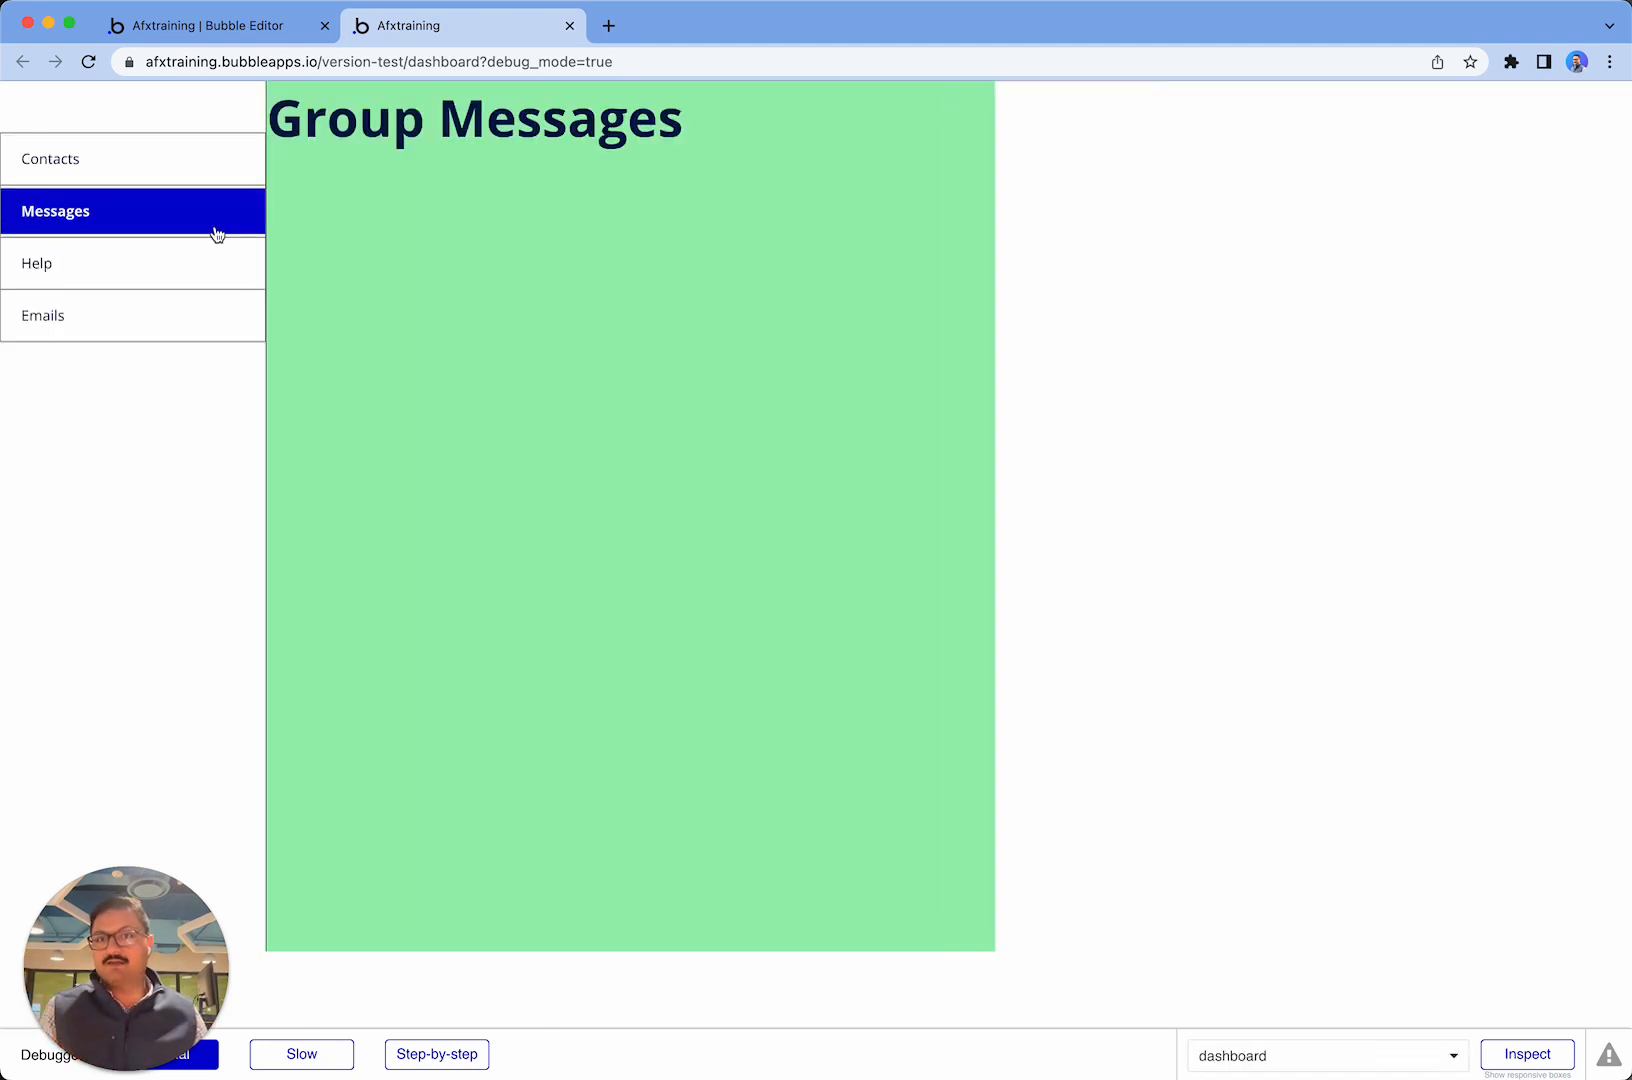
click(213, 172)
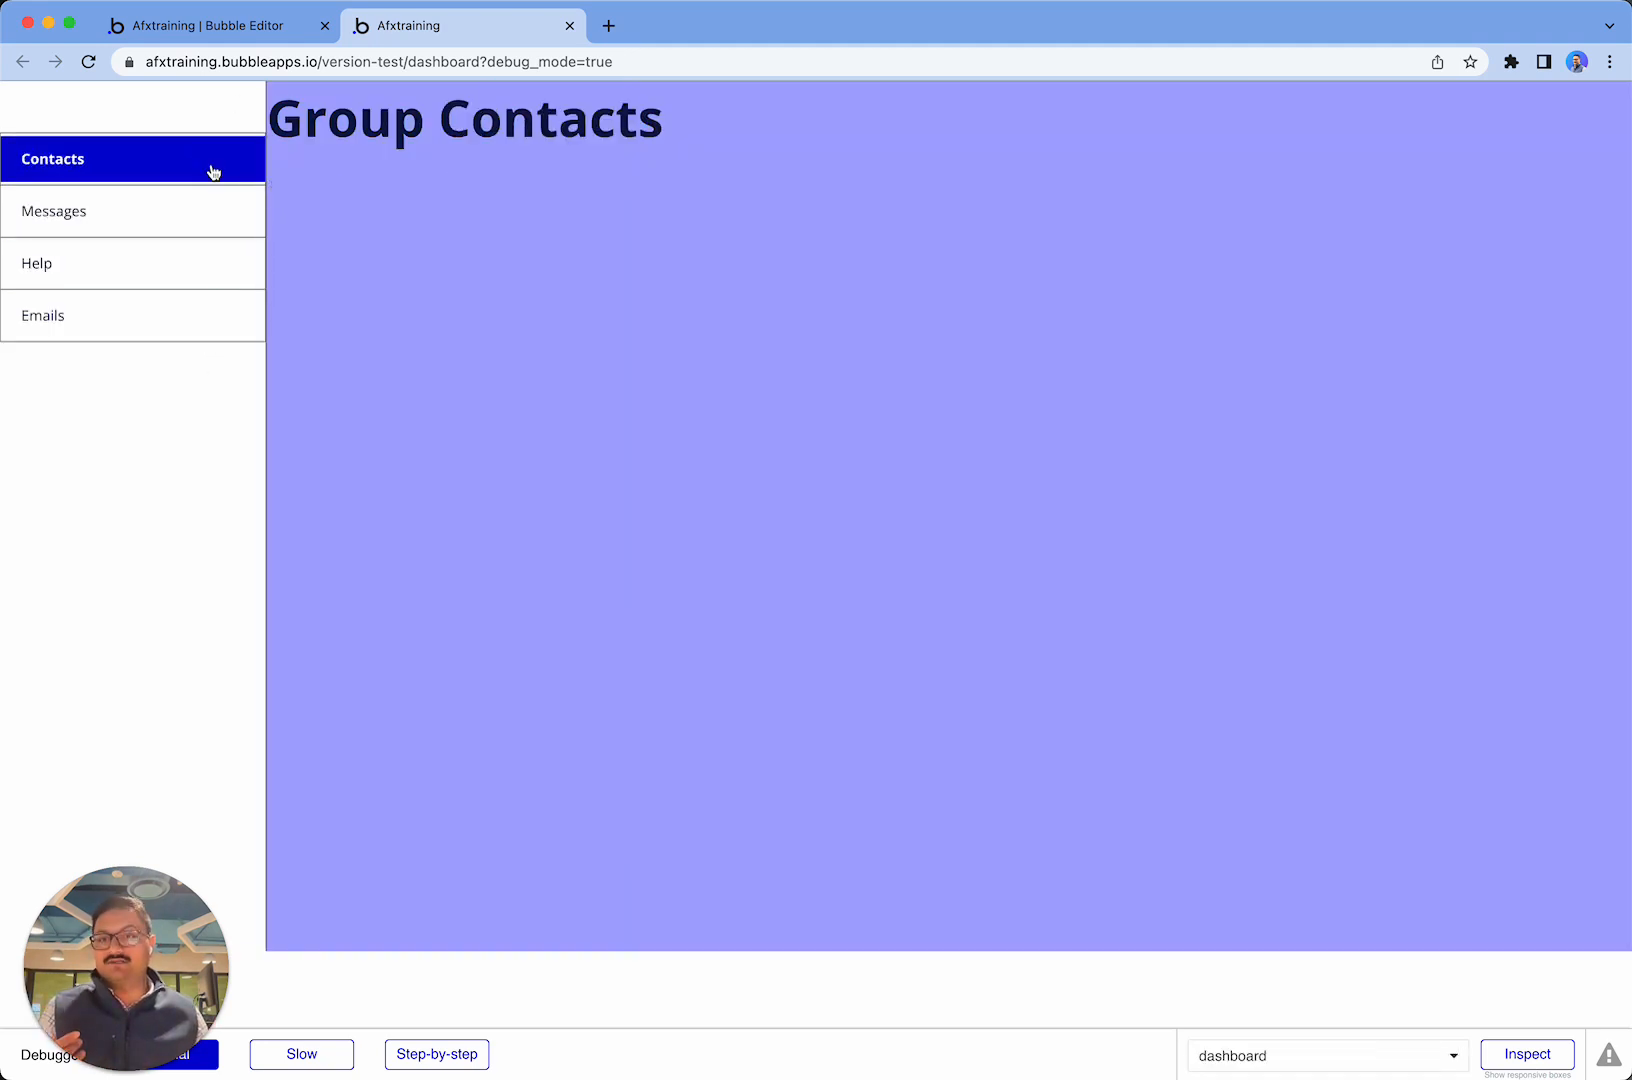
click(254, 40)
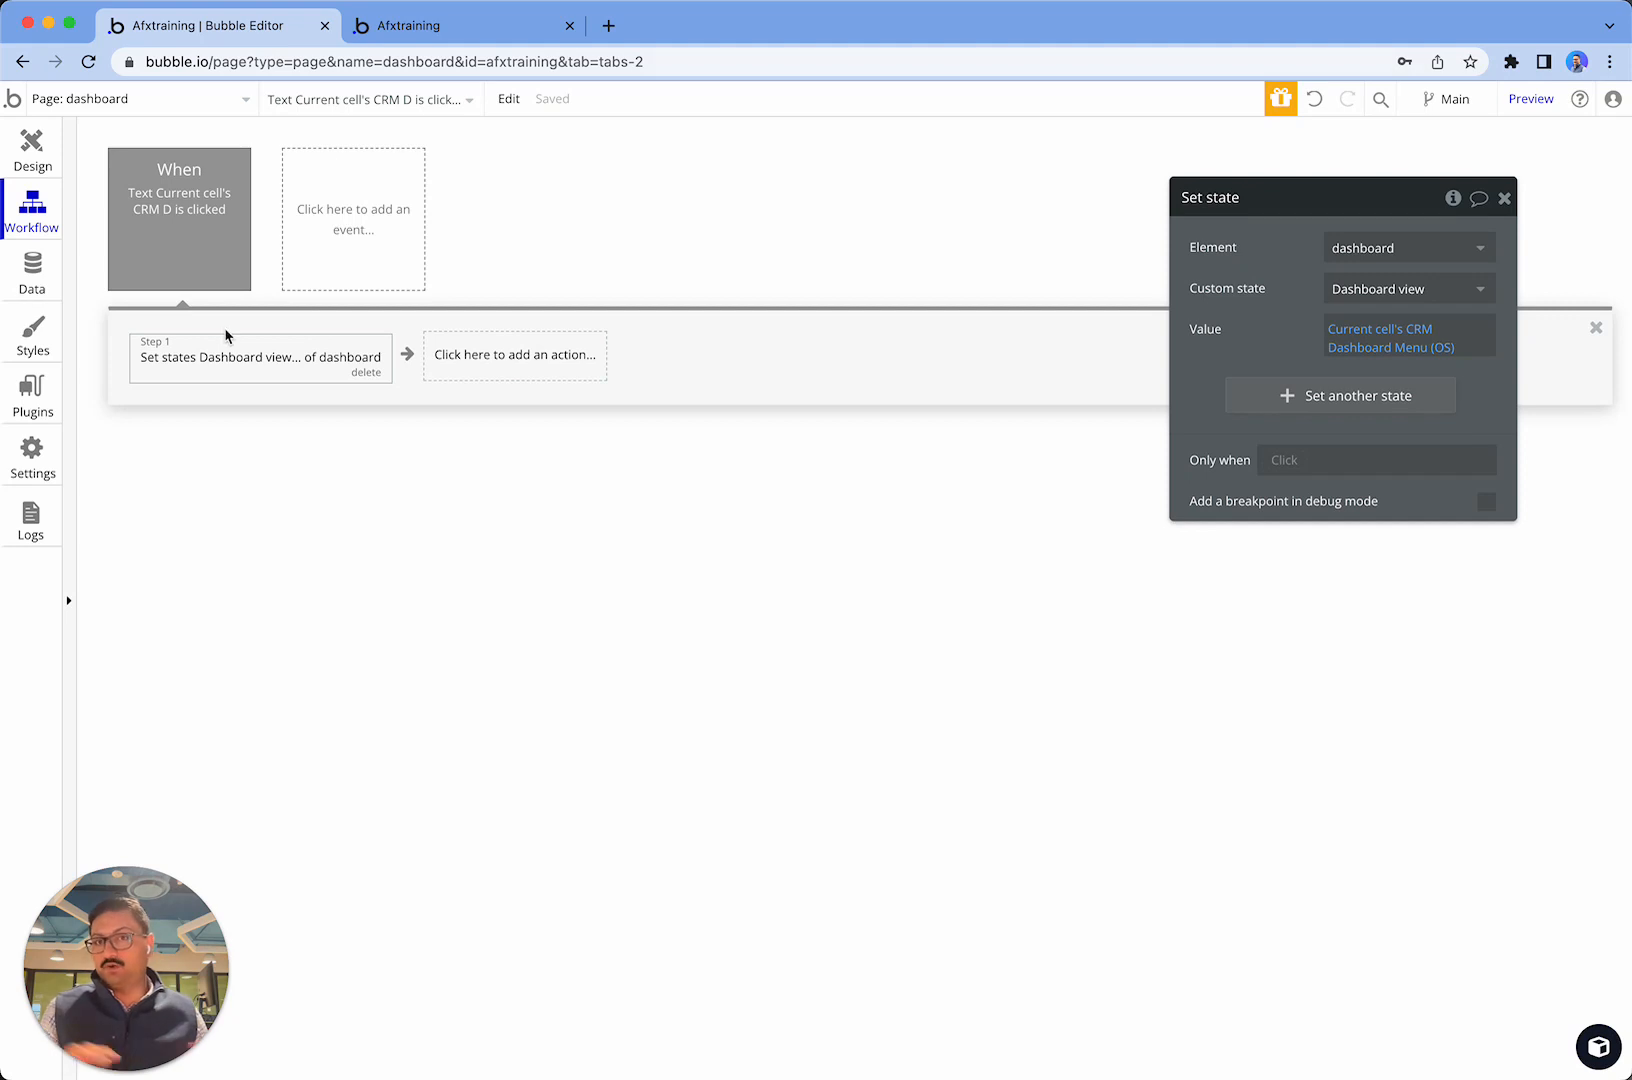